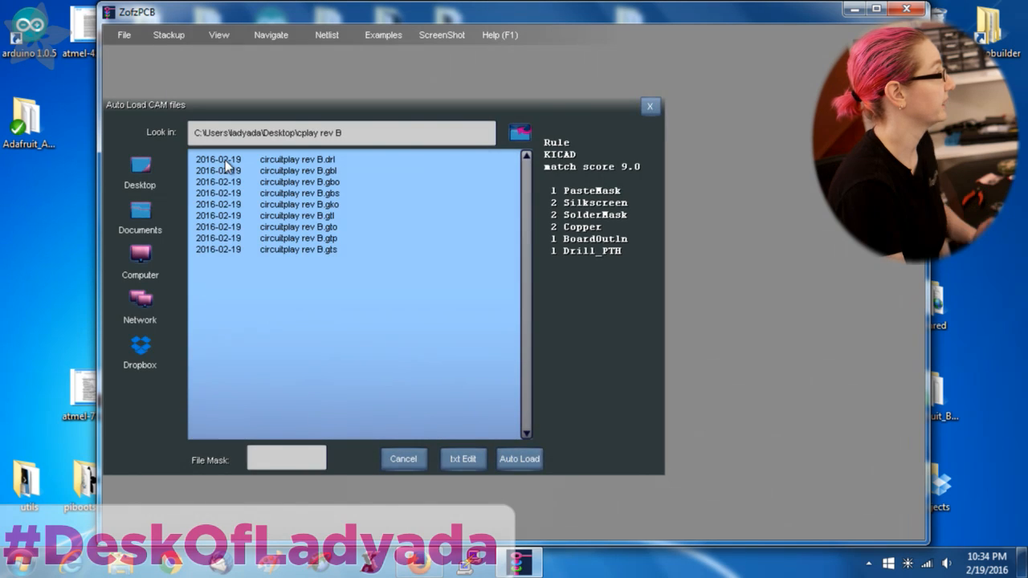
Auto-load the circuitplay rev B CAM files from the cplay rev B folder and turn the 3D board to its back side
left_click(520, 459)
left_click(406, 516)
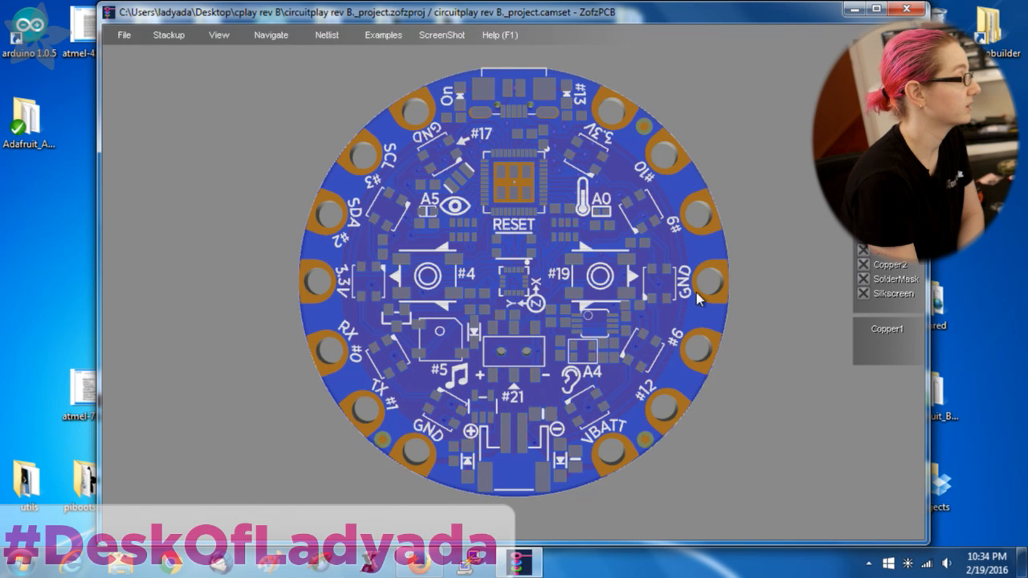
left_click_drag(654, 250, 265, 211)
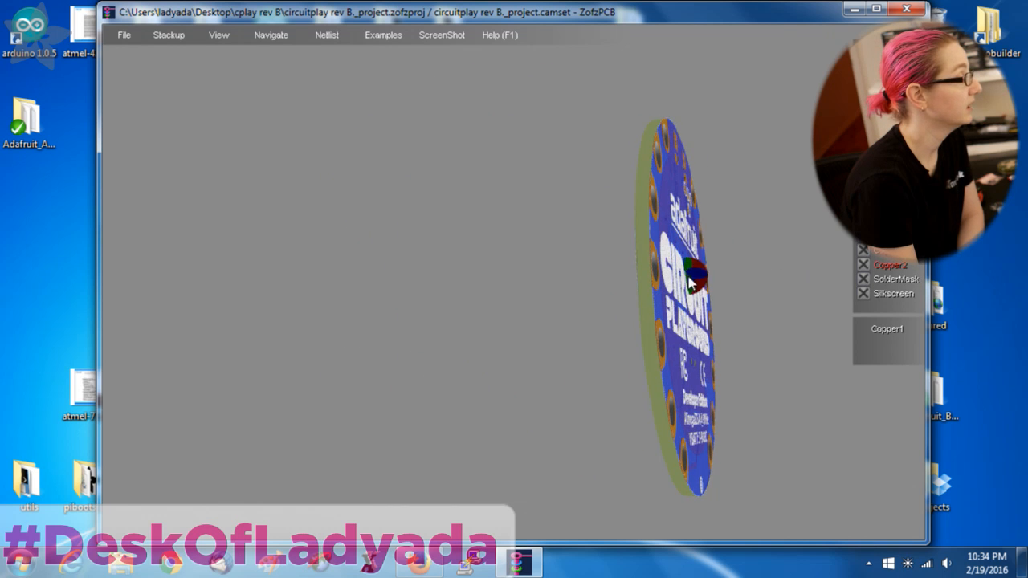
scroll(692, 302, "up", 5)
scroll(693, 302, "down", 5)
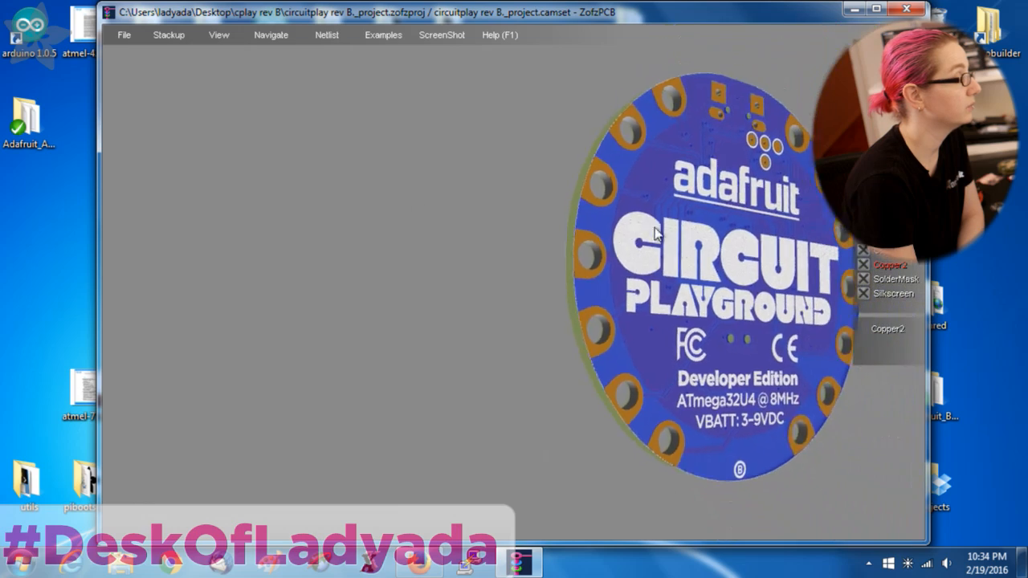
left_click_drag(687, 258, 532, 296)
left_click(531, 296)
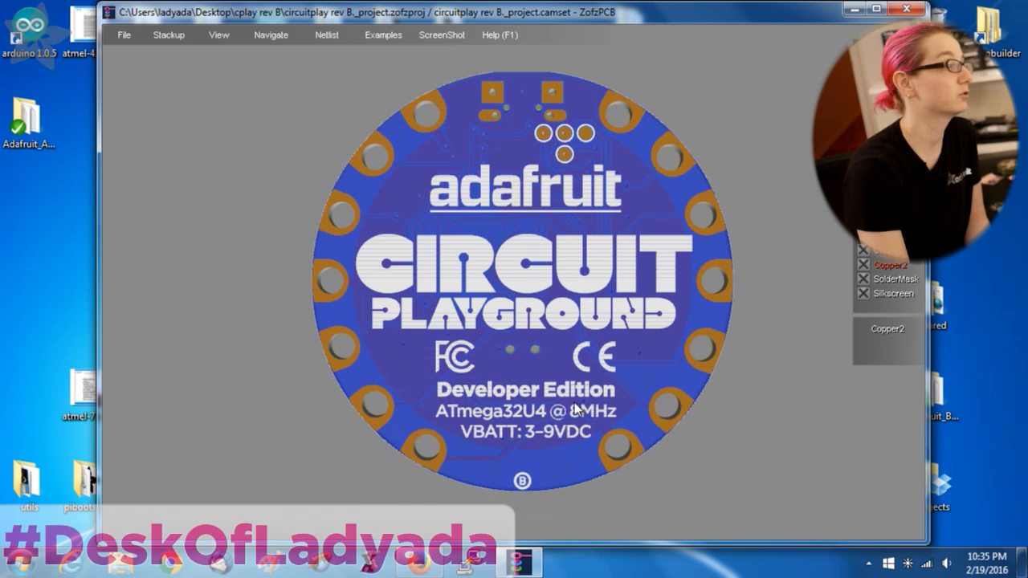
Examine the back of the board, flip it over, and inspect the component side with its pads and silkscreen labels
mouse_move(328, 269)
left_mouse_down()
mouse_move(709, 282)
mouse_move(296, 295)
mouse_move(299, 277)
mouse_move(334, 276)
left_mouse_up()
scroll(335, 276, "down", 3)
scroll(298, 276, "up", 4)
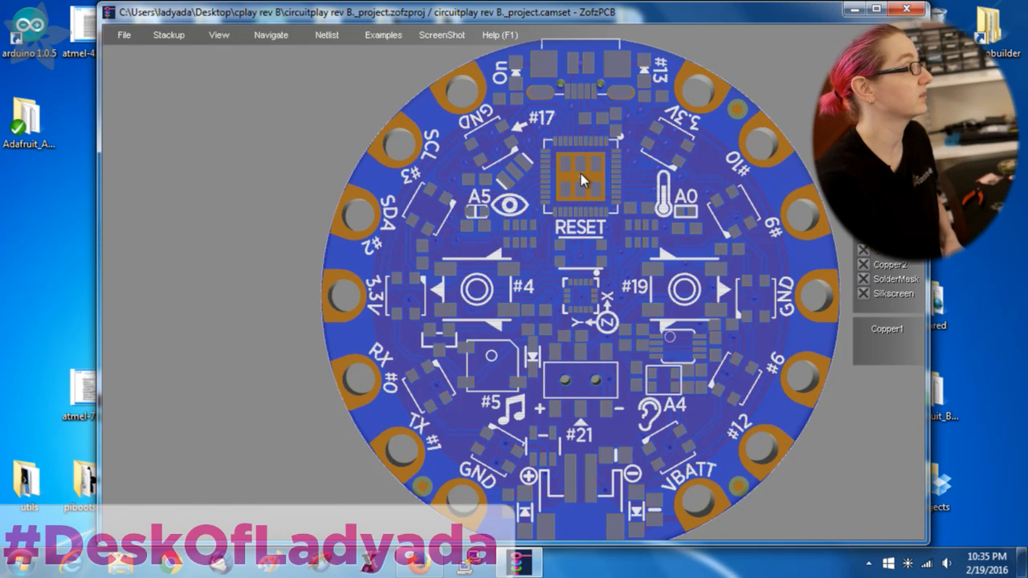
scroll(600, 189, "down", 2)
mouse_move(665, 329)
left_mouse_down()
mouse_move(104, 260)
mouse_move(207, 318)
mouse_move(518, 360)
mouse_move(665, 328)
left_mouse_up()
left_click_drag(500, 228, 501, 239)
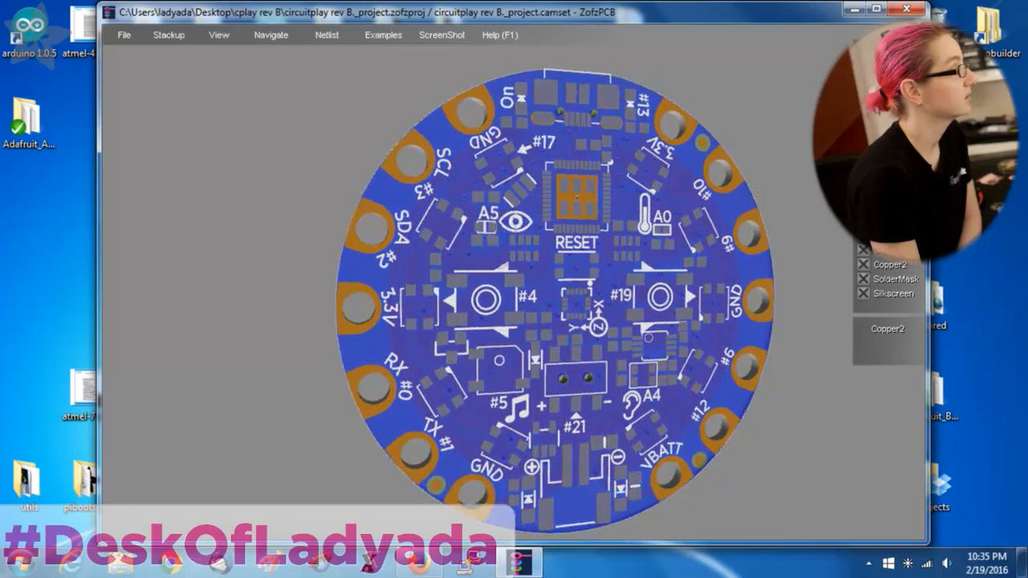
Quit ZofzPCB without saving the changes and switch to Firefox with the Atmel SAM R21 datasheet
left_click(906, 9)
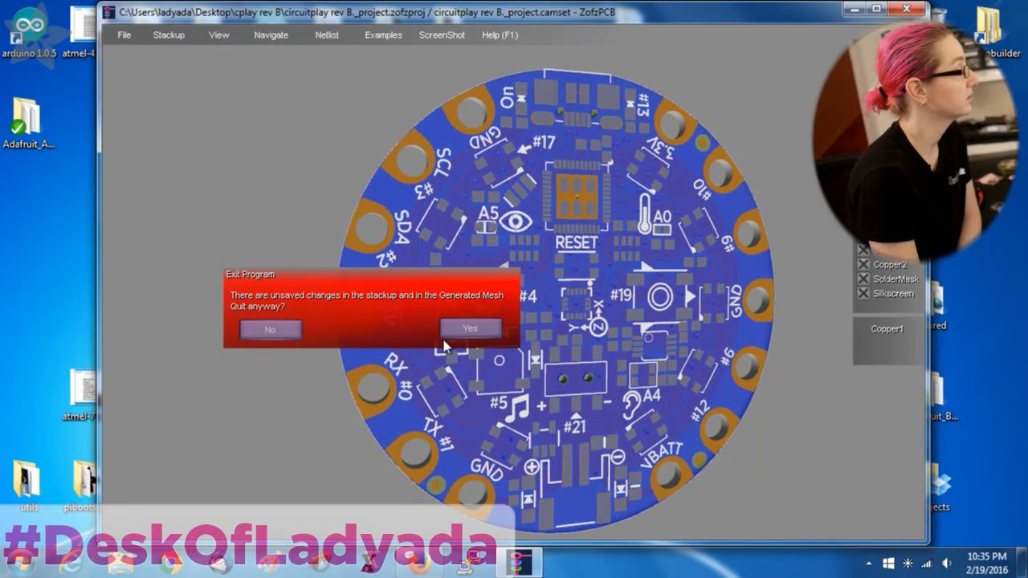
left_click(481, 331)
left_click(421, 563)
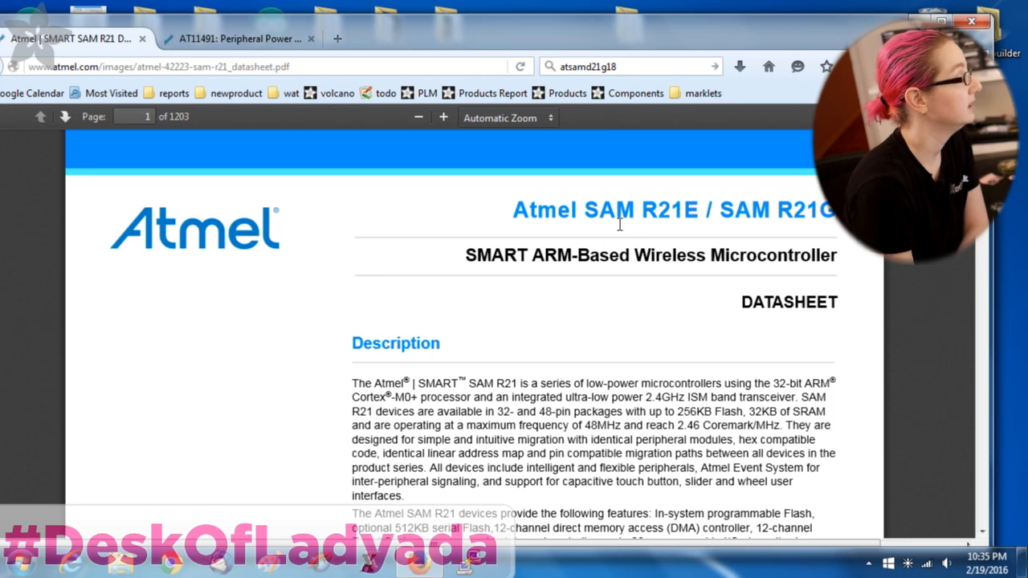
Examine the SAM R21 datasheet's title and the start of its Description section on page 1
left_click_drag(499, 215, 674, 217)
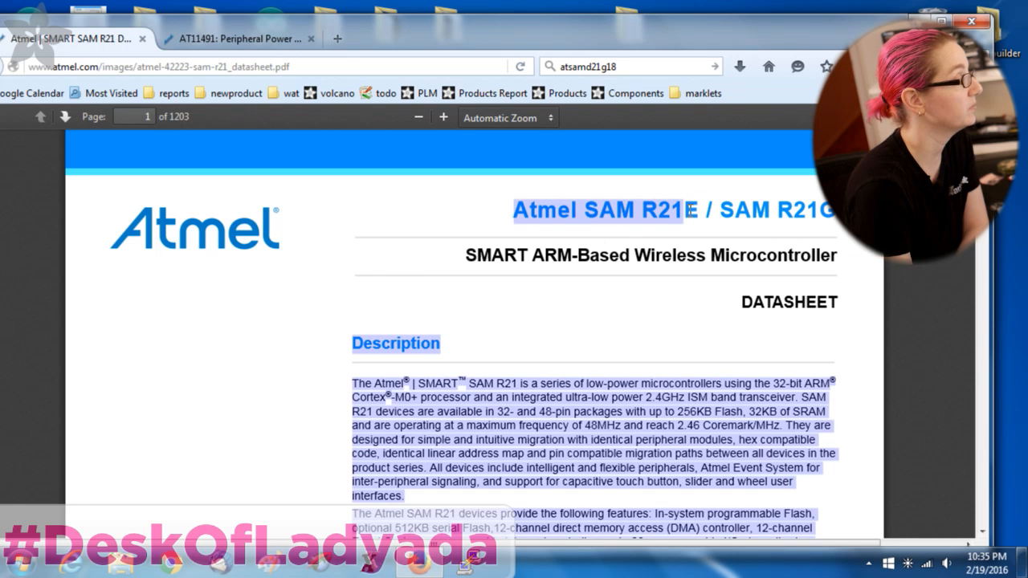
left_click(695, 211)
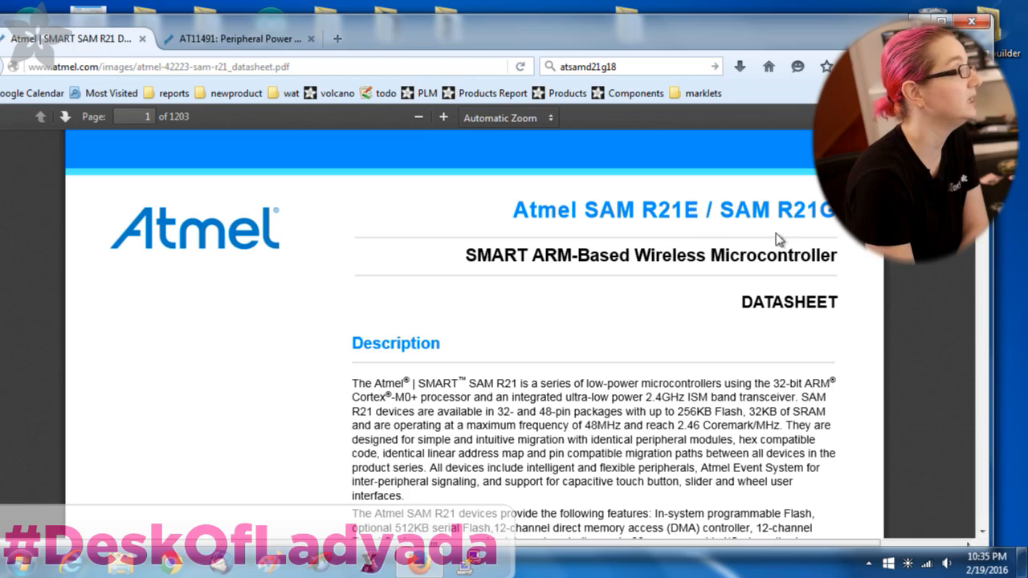
scroll(772, 249, "down", 3)
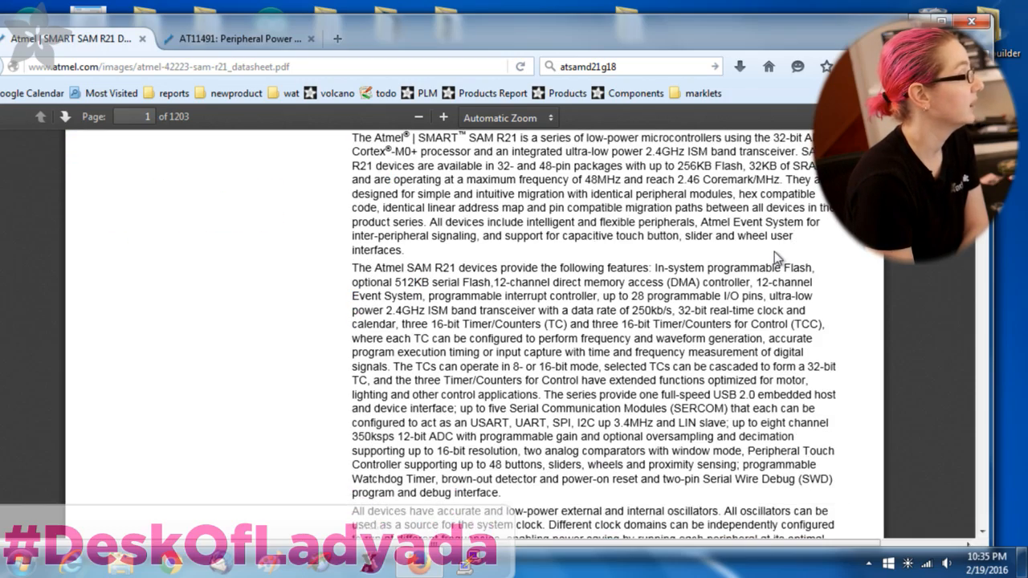
scroll(774, 252, "down", 3)
scroll(775, 254, "up", 3)
scroll(776, 257, "up", 1)
scroll(576, 363, "down", 1)
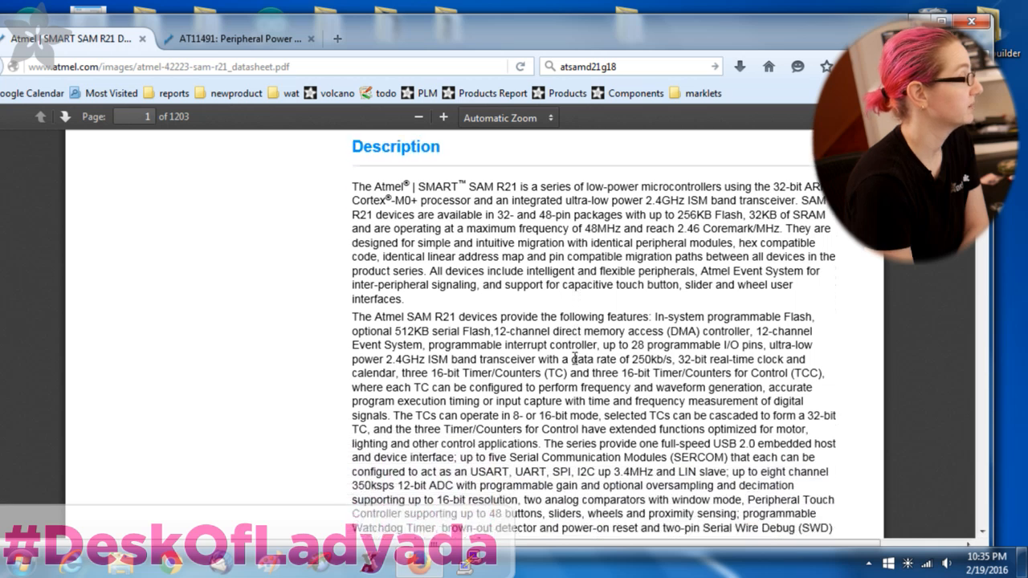
Highlight the serial flash size, DMA controller, ISM band transceiver and USB/SERCOM passages in the Description while reading them
left_click_drag(395, 281, 433, 282)
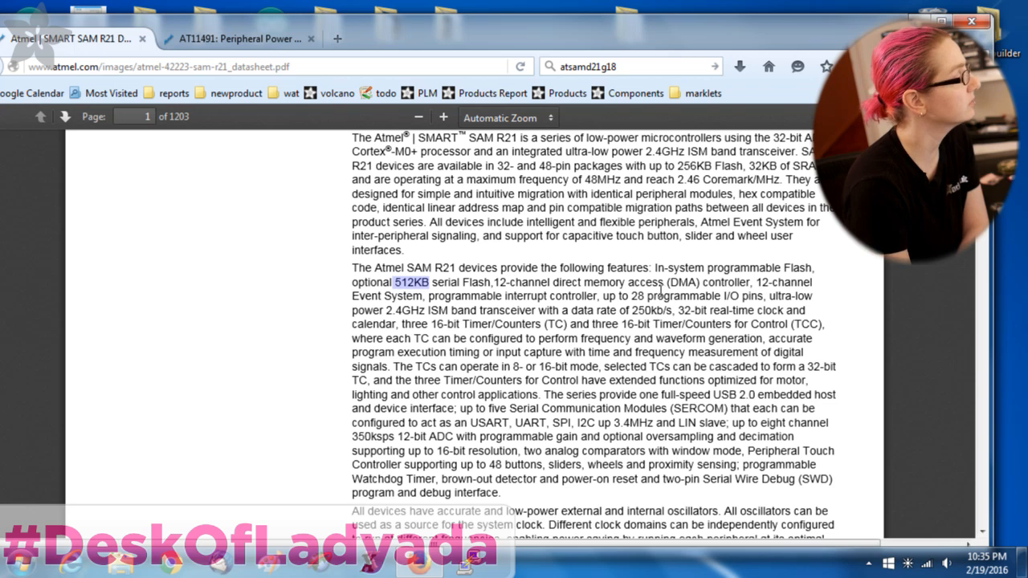
left_click_drag(508, 282, 725, 286)
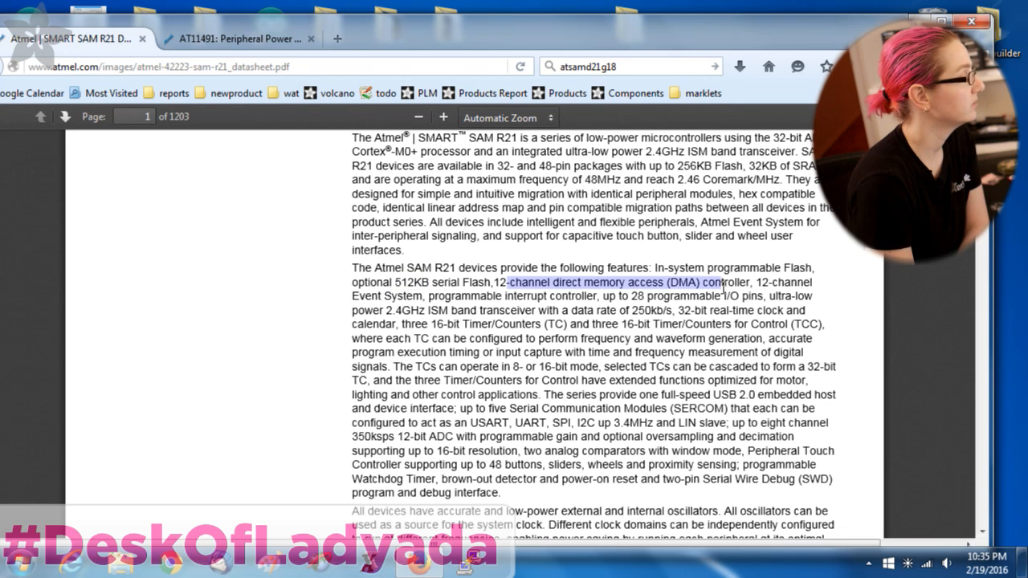
left_click_drag(412, 311, 652, 313)
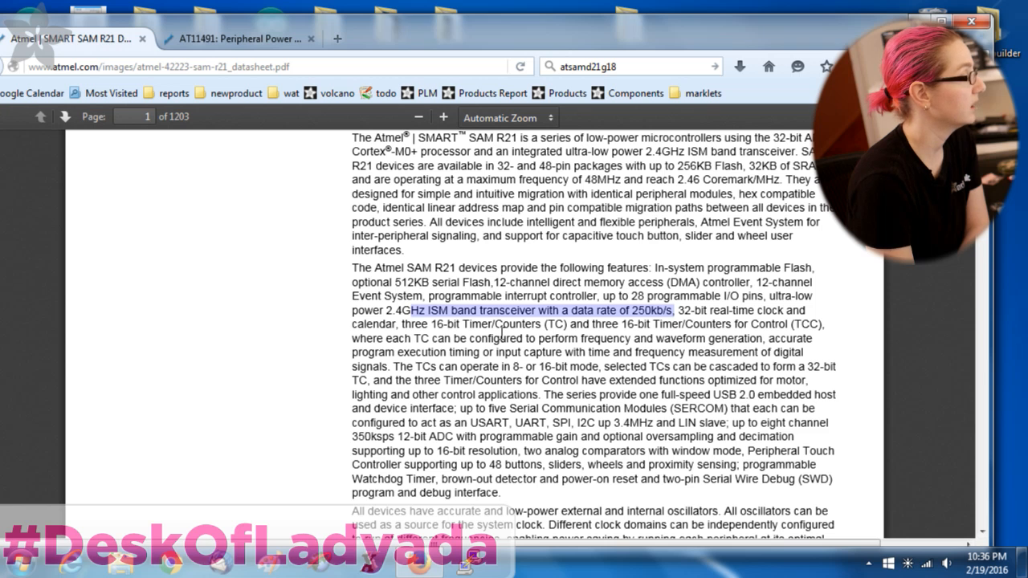
left_click_drag(549, 402, 640, 431)
left_click(697, 417)
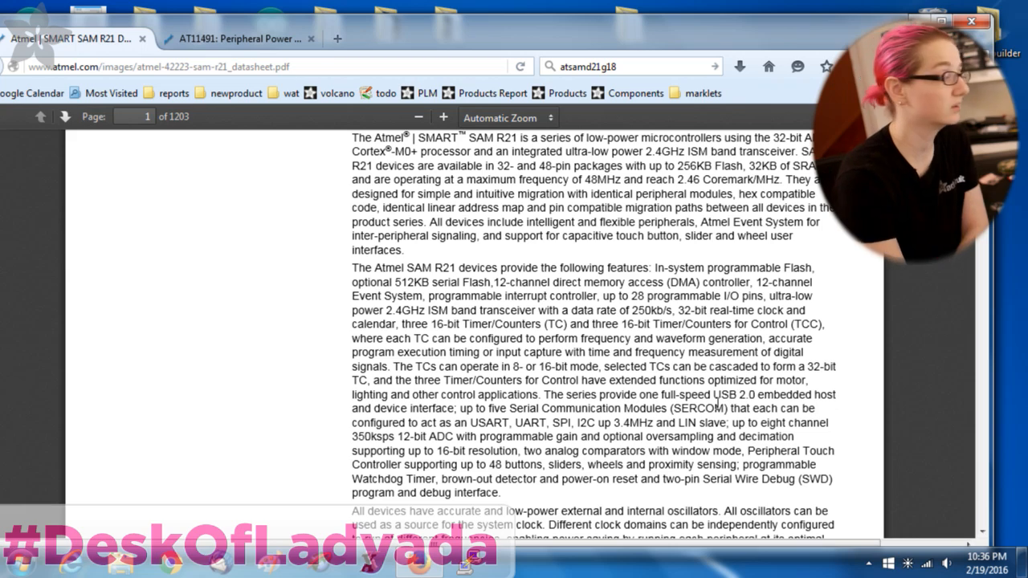
Skim the rest of the Description and highlight the phrase "2.4GHz ISM band transceiver"
scroll(500, 336, "down", 4)
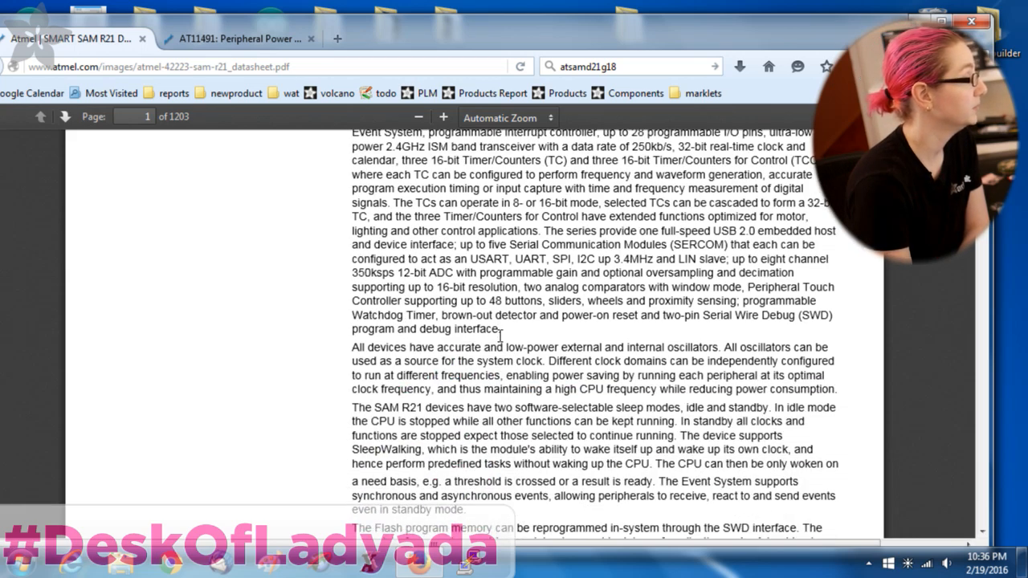
scroll(501, 336, "up", 5)
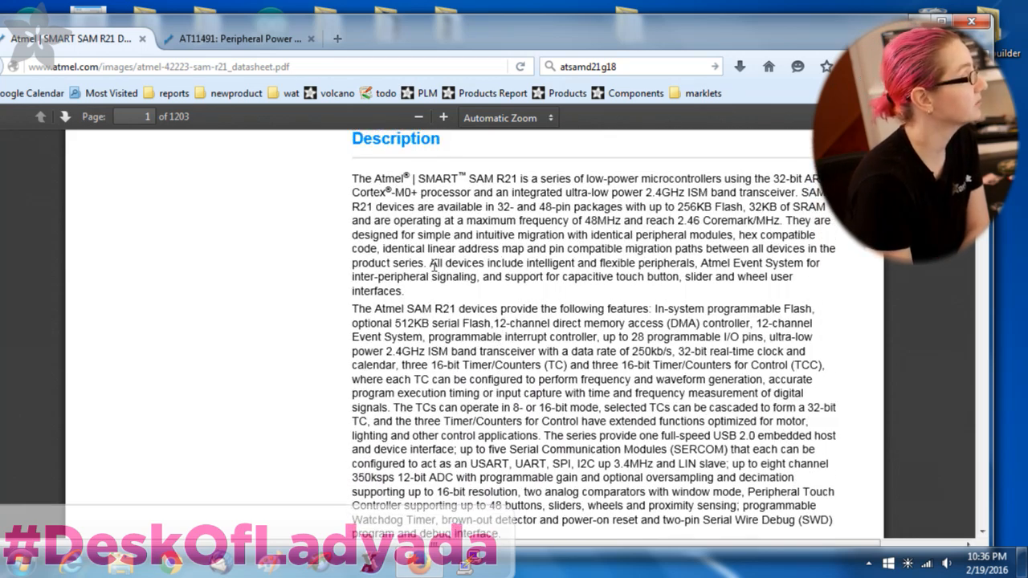
left_click_drag(393, 351, 449, 352)
left_click(458, 358)
left_click_drag(380, 351, 534, 351)
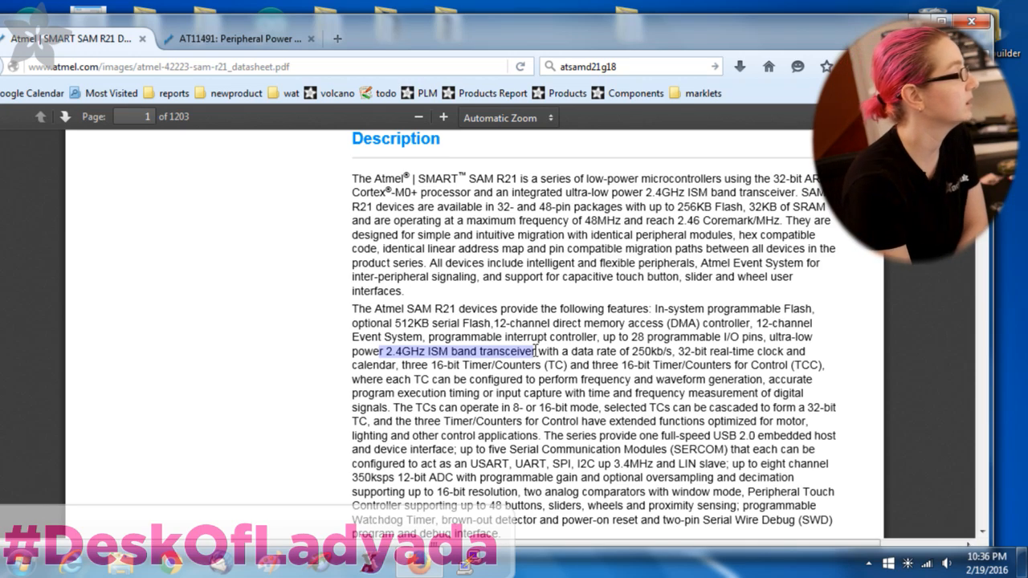
Read through the end of the Description and the Features list on page 2 of the datasheet
scroll(536, 351, "down", 5)
scroll(536, 351, "up", 1)
scroll(536, 351, "down", 5)
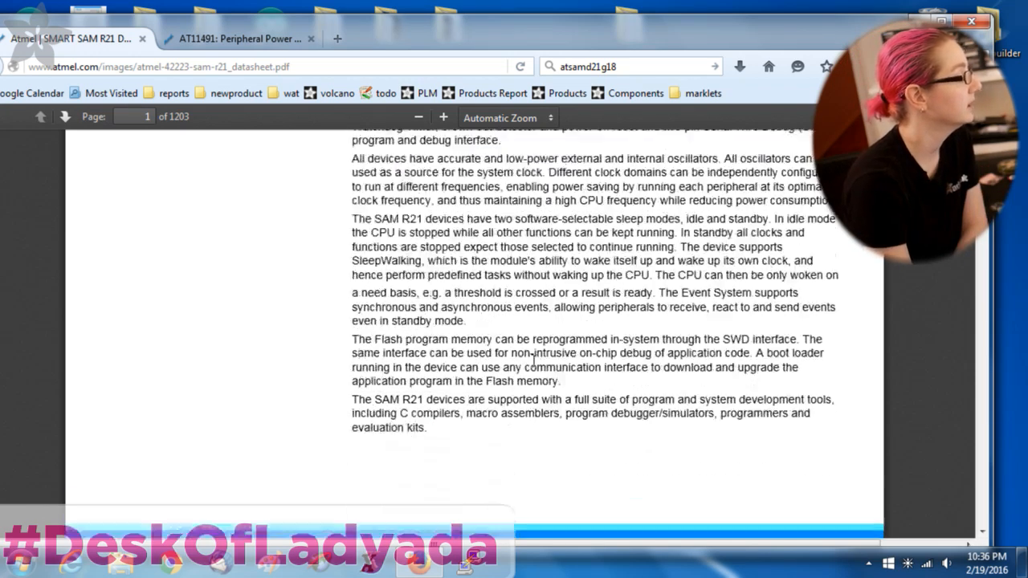
scroll(545, 349, "down", 10)
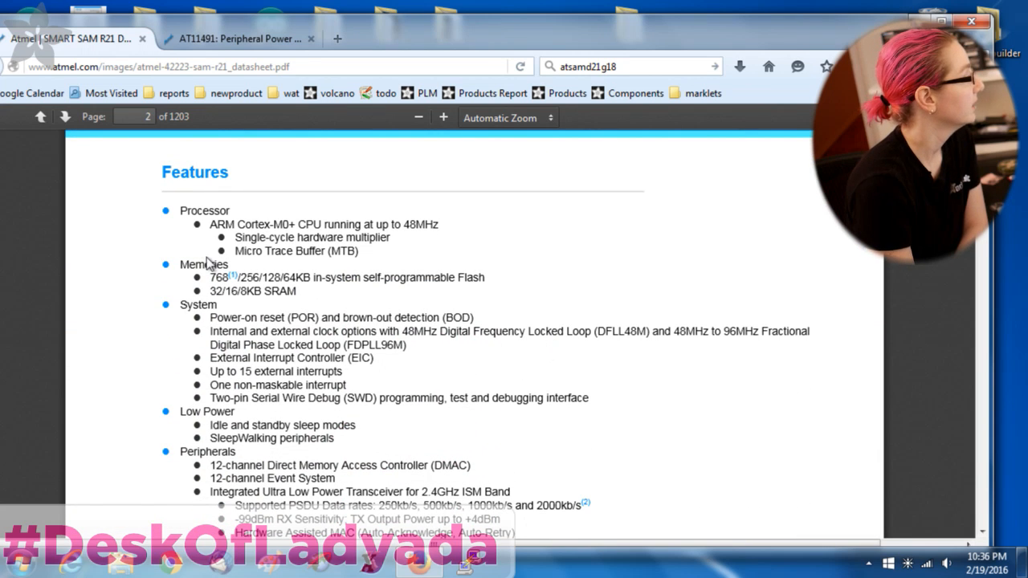
scroll(366, 291, "down", 18)
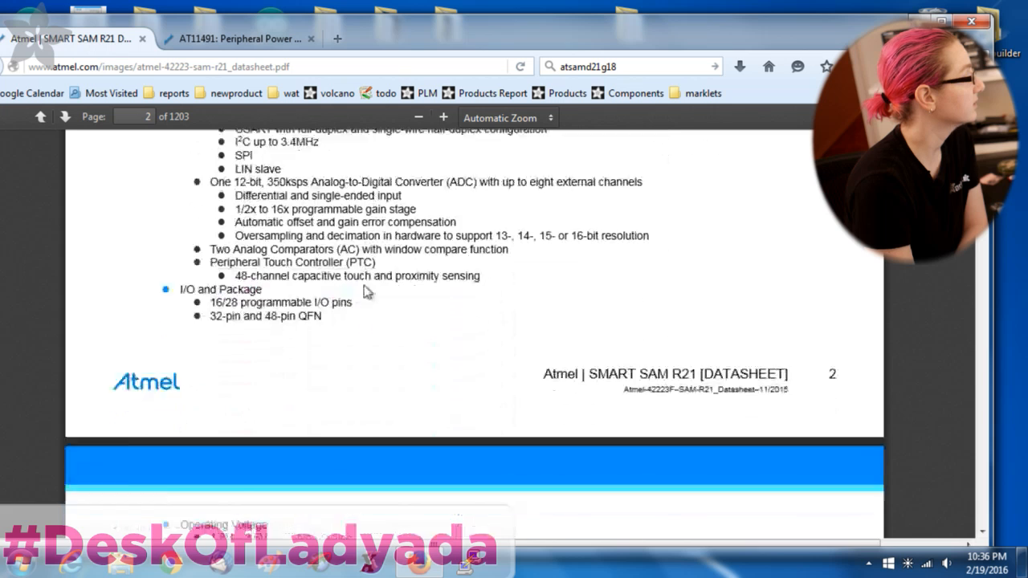
Go to the Ordering Information on page 6 and examine the pin count and flash memory codes of the part number
scroll(364, 290, "down", 15)
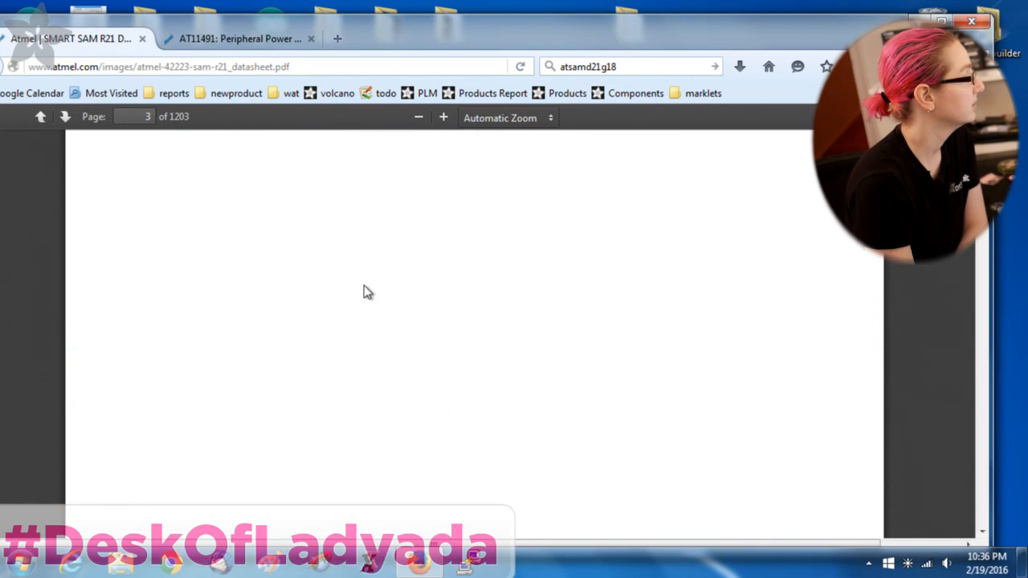
scroll(427, 289, "down", 15)
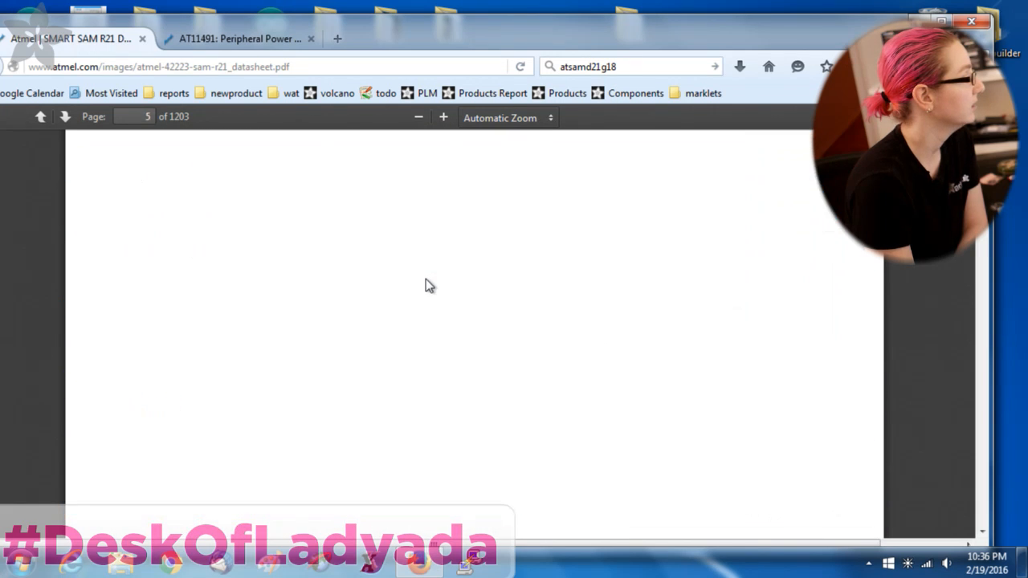
scroll(426, 281, "down", 12)
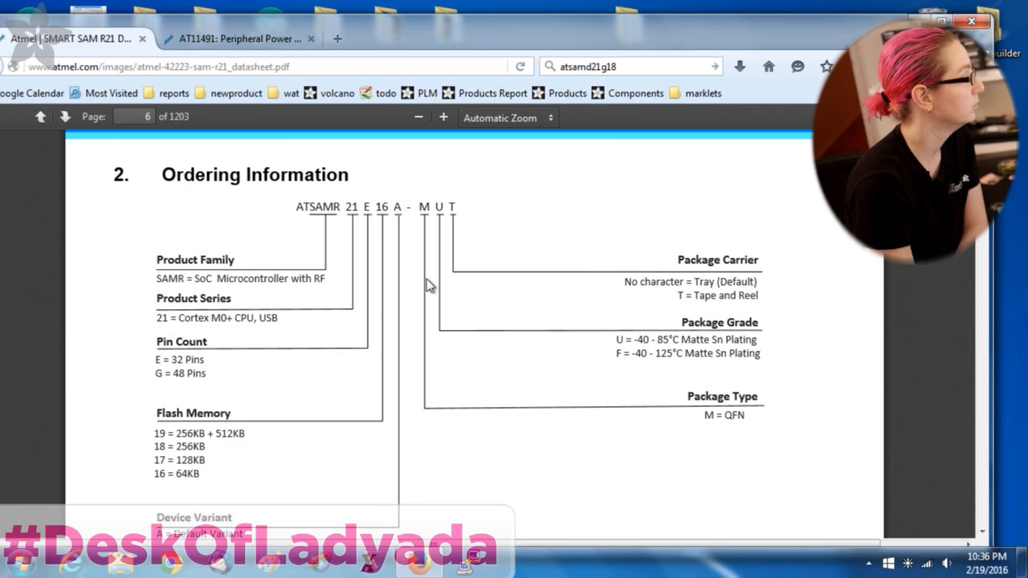
scroll(427, 282, "up", 3)
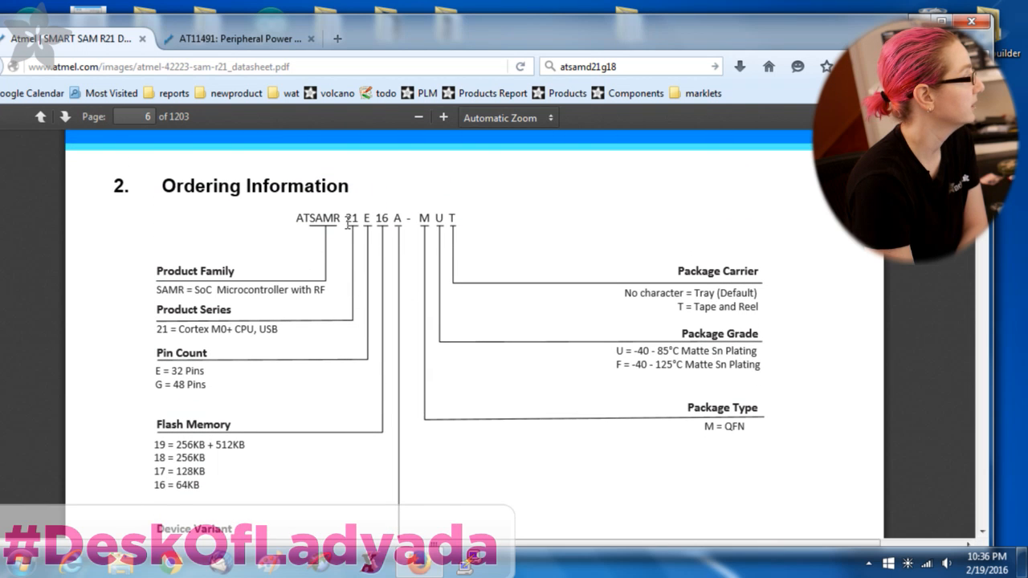
left_click_drag(152, 390, 203, 388)
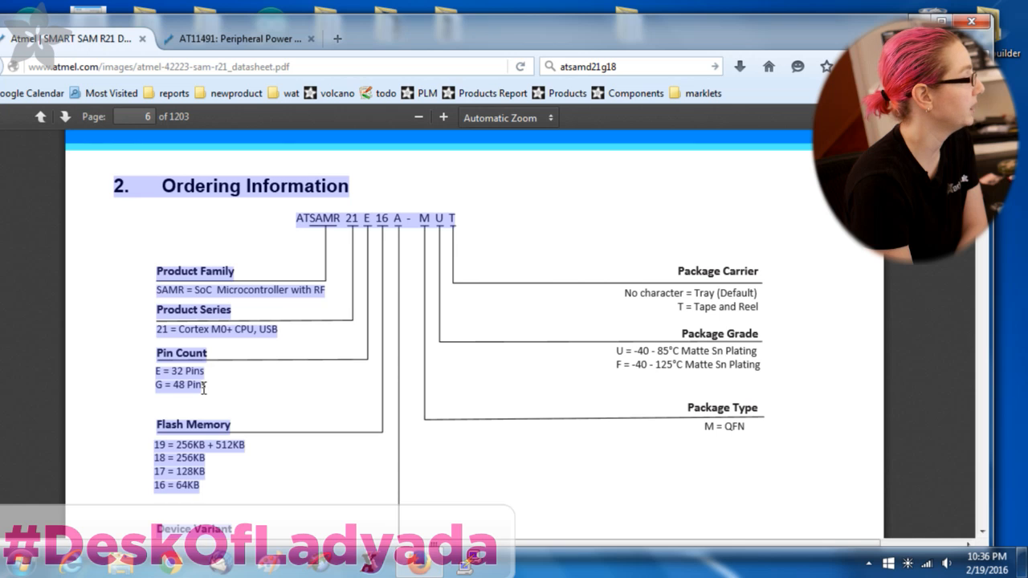
left_click(204, 388)
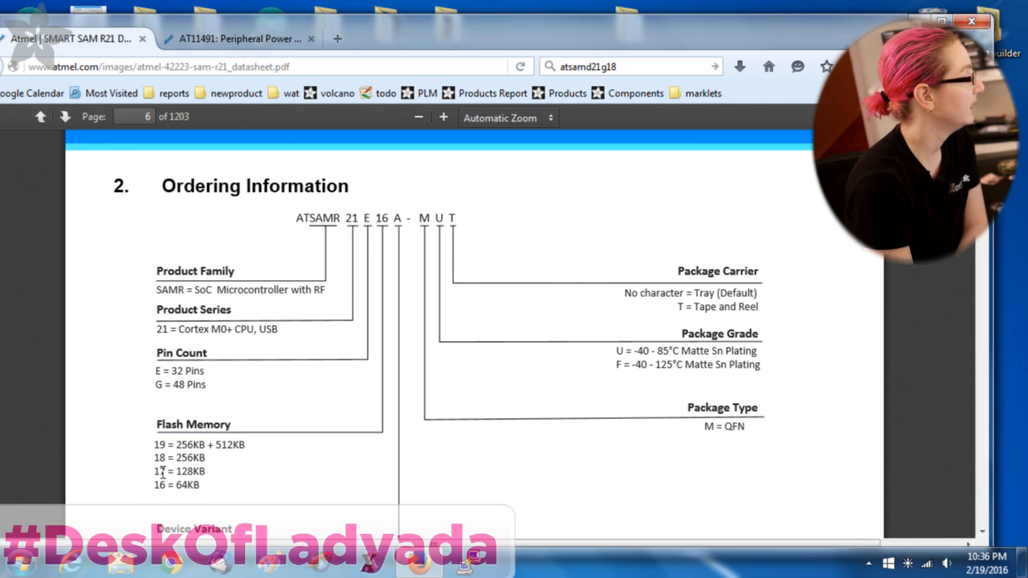
mouse_move(242, 443)
left_mouse_down()
mouse_move(214, 443)
mouse_move(245, 445)
left_mouse_up()
left_click(213, 444)
left_click(362, 404)
Review the ordering code tables for the SAM R21E and SAM R21G variants
scroll(314, 367, "down", 2)
scroll(455, 294, "down", 4)
scroll(456, 304, "down", 3)
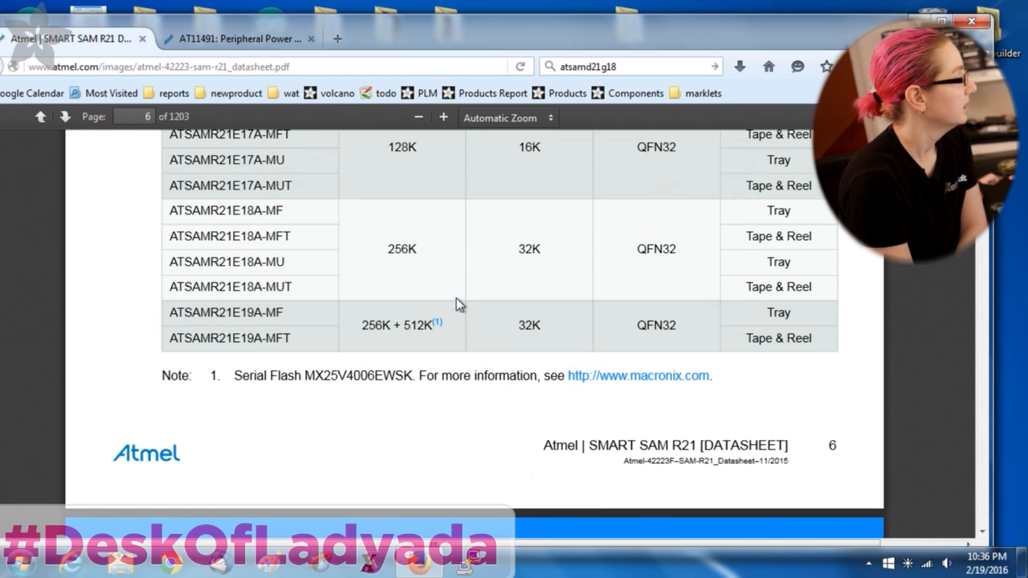
scroll(419, 278, "down", 15)
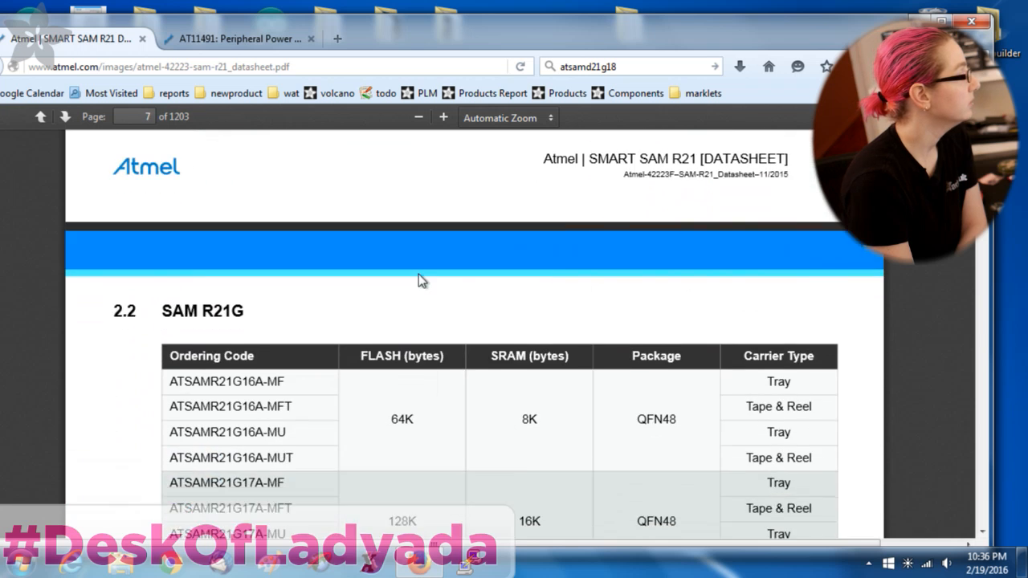
Look over the block diagrams in section 3 and the SAM R21G QFN48 pinout on page 10
scroll(418, 275, "down", 12)
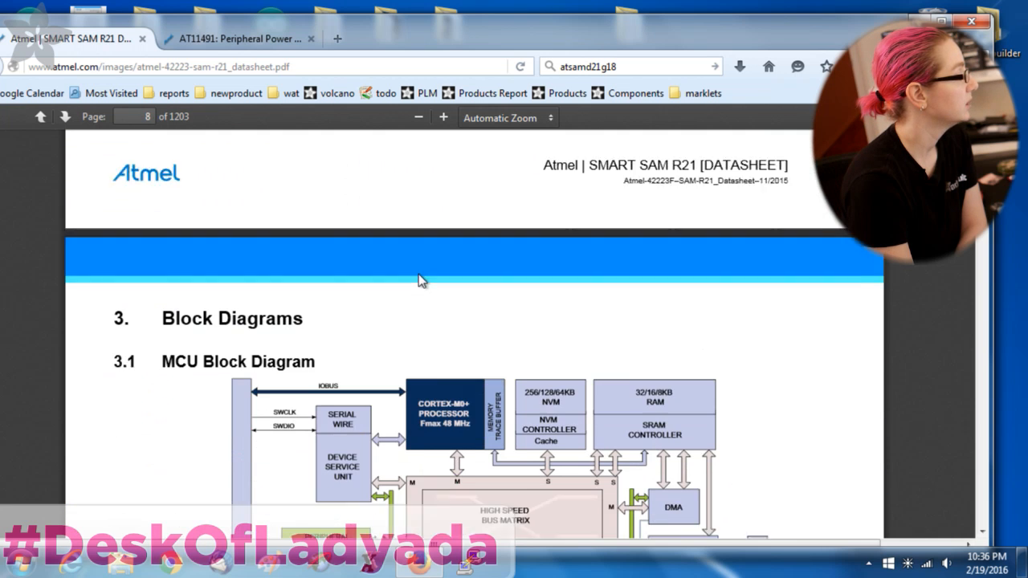
scroll(418, 277, "down", 20)
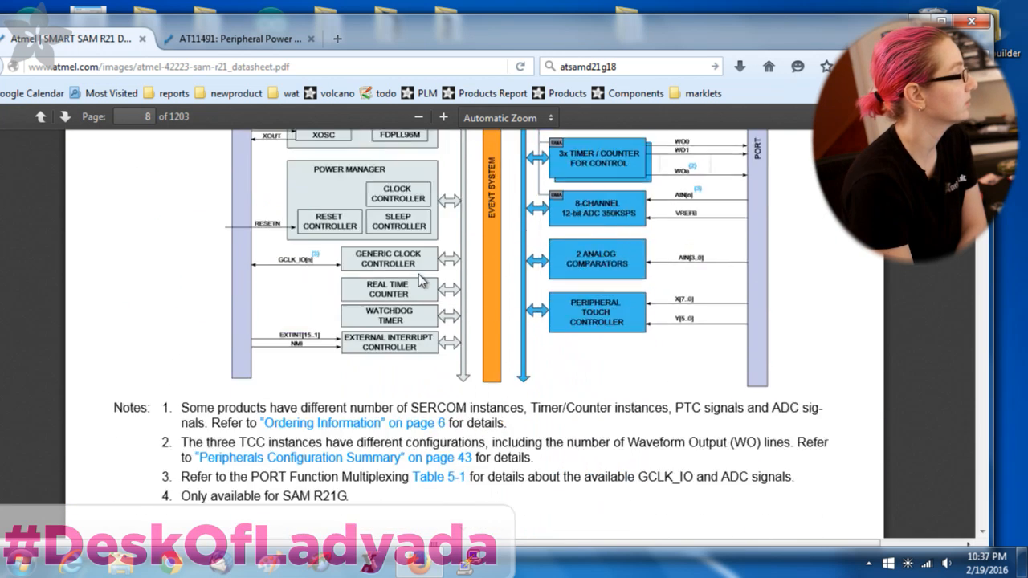
scroll(418, 277, "down", 20)
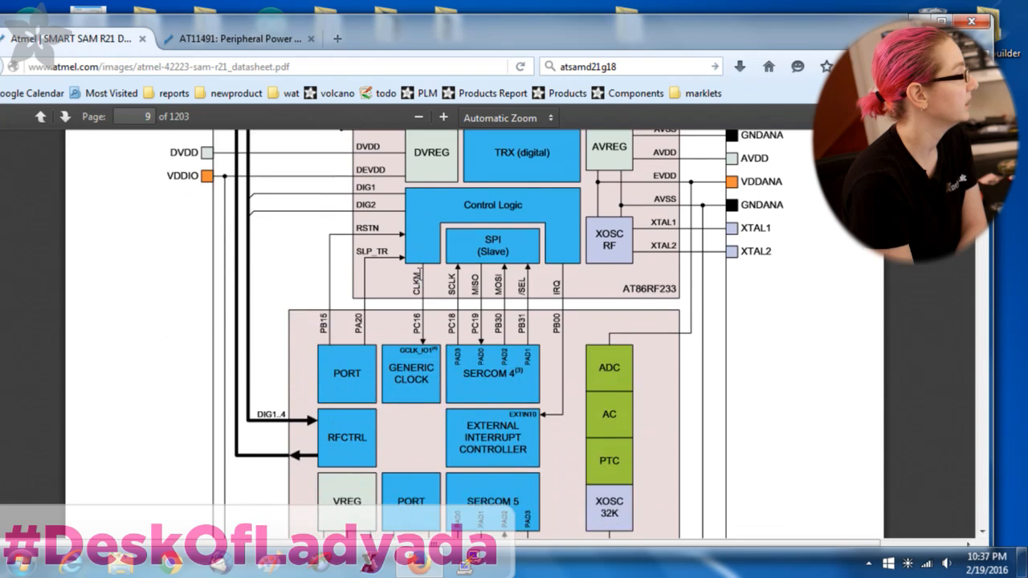
scroll(419, 273, "down", 1)
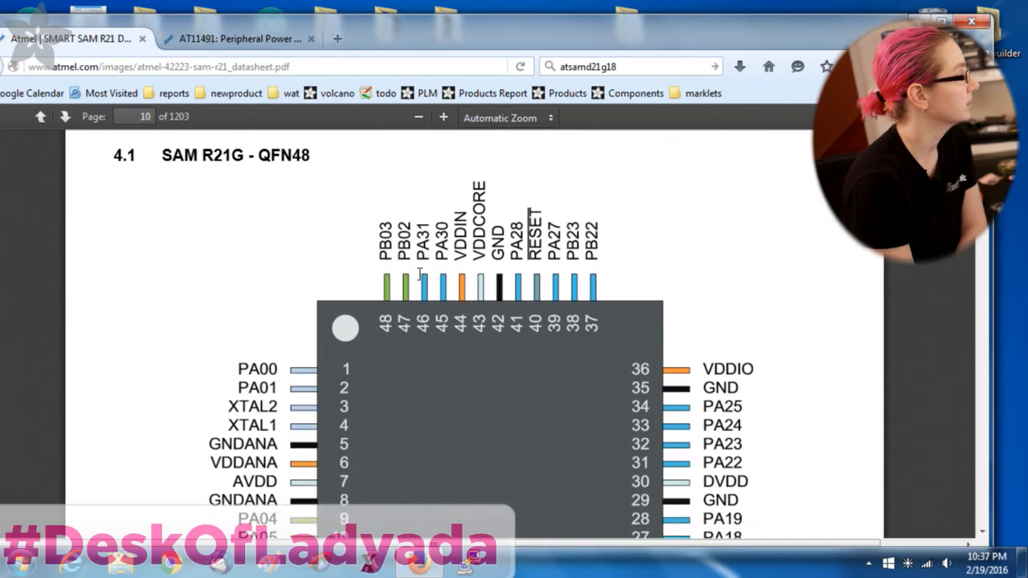
scroll(420, 274, "up", 1)
scroll(422, 273, "down", 2)
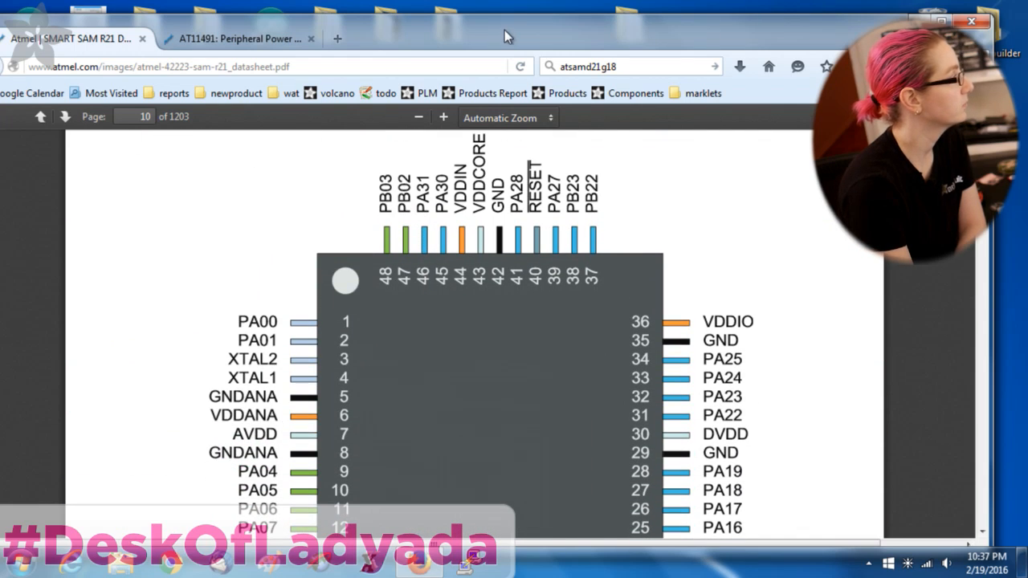
Search the web for atsamd21g18 in a new tab and open the Atmel SAM D21 datasheet PDF
left_click_drag(505, 15, 507, 1)
scroll(606, 294, "down", 2)
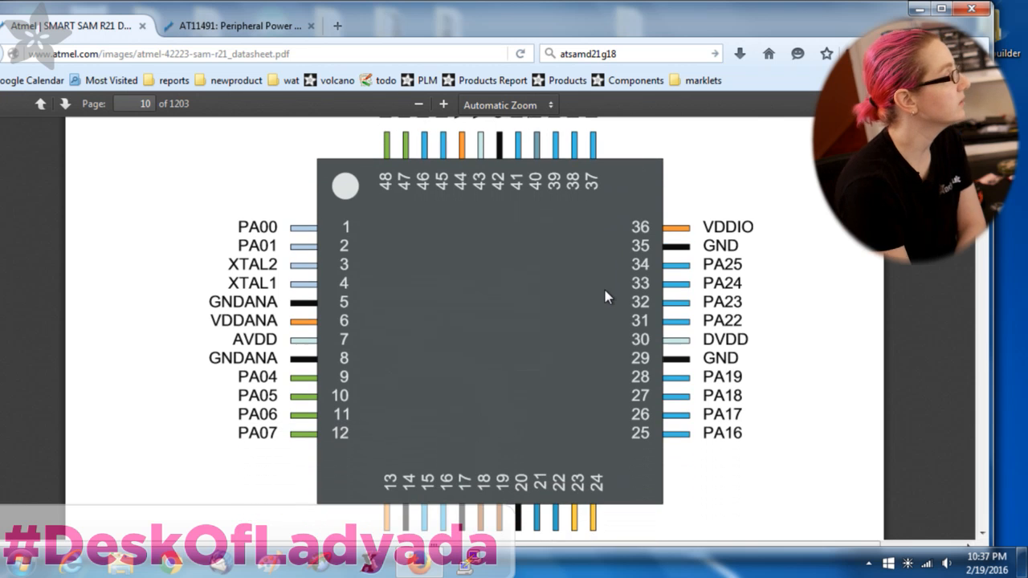
left_click(337, 26)
left_click(650, 53)
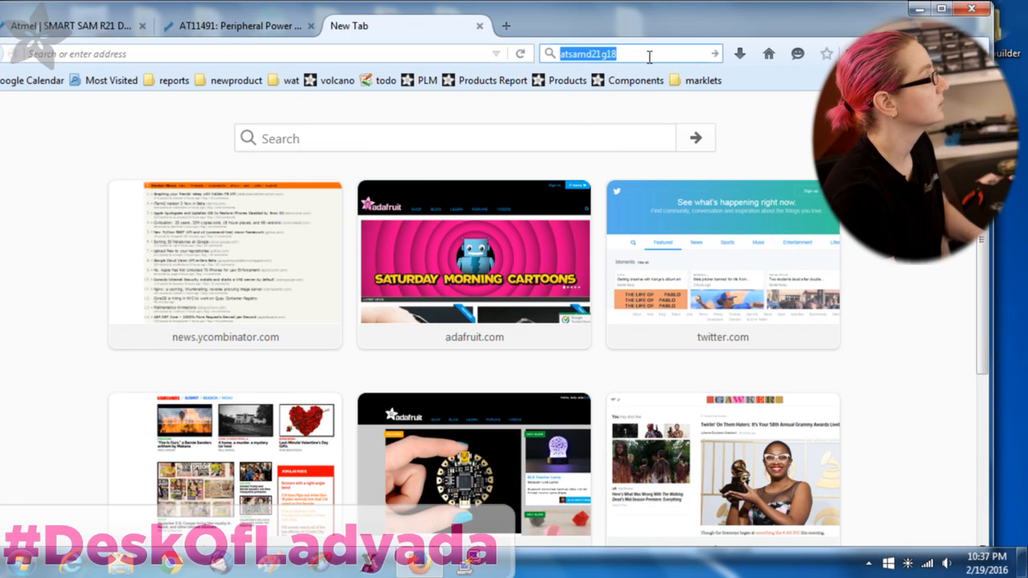
key("Return")
left_click(179, 318)
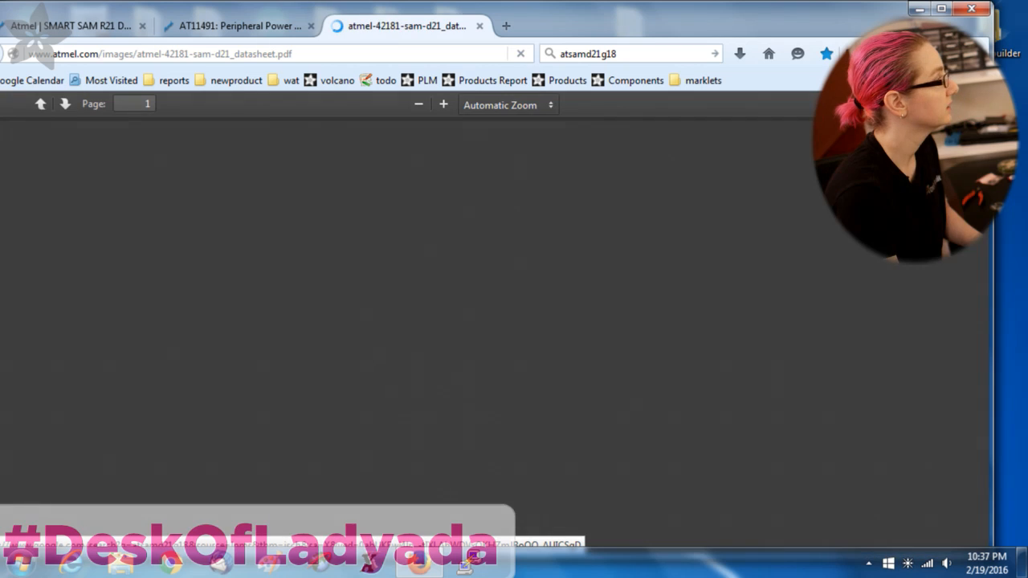
Go past the ordering code tables of the SAM D21 datasheet to the start of the Pinout section on page 13
scroll(985, 472, "down", 20)
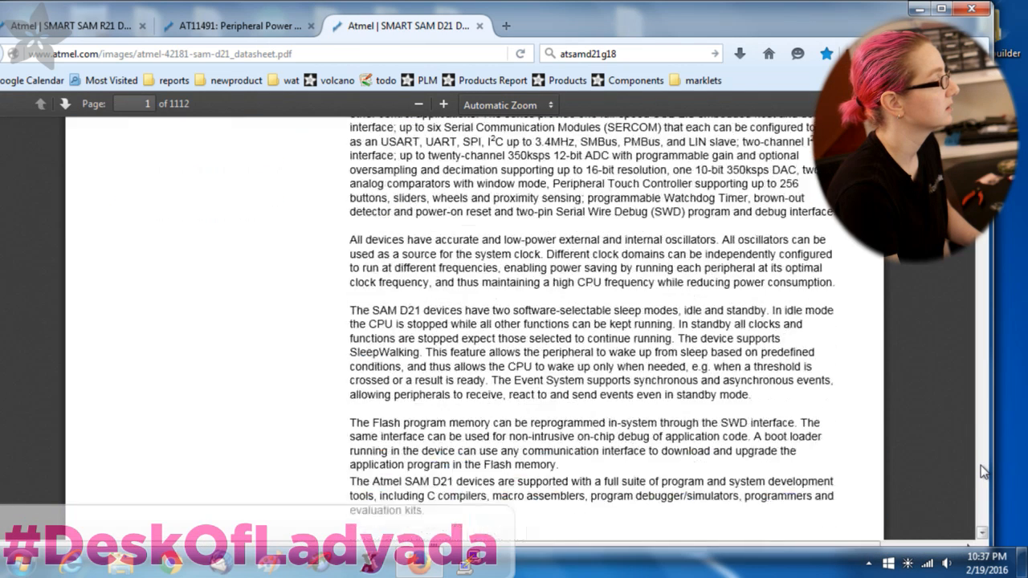
scroll(984, 473, "down", 5)
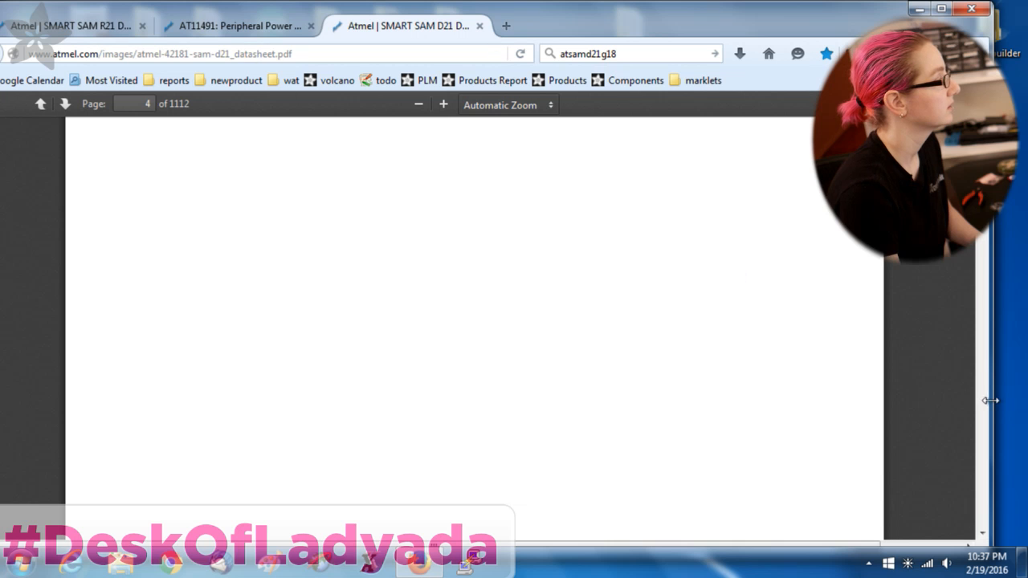
scroll(988, 243, "down", 20)
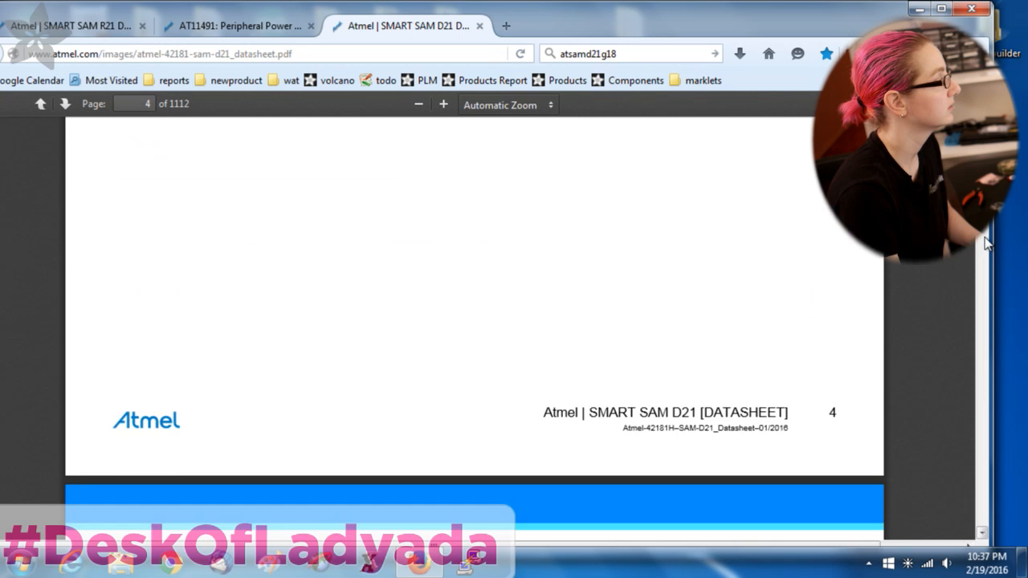
scroll(988, 243, "down", 20)
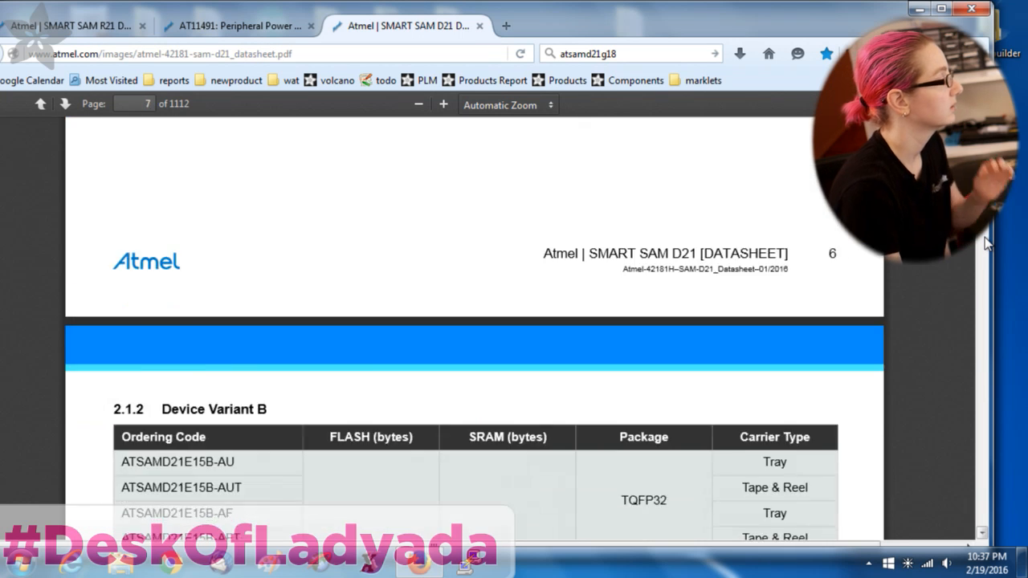
scroll(988, 244, "down", 20)
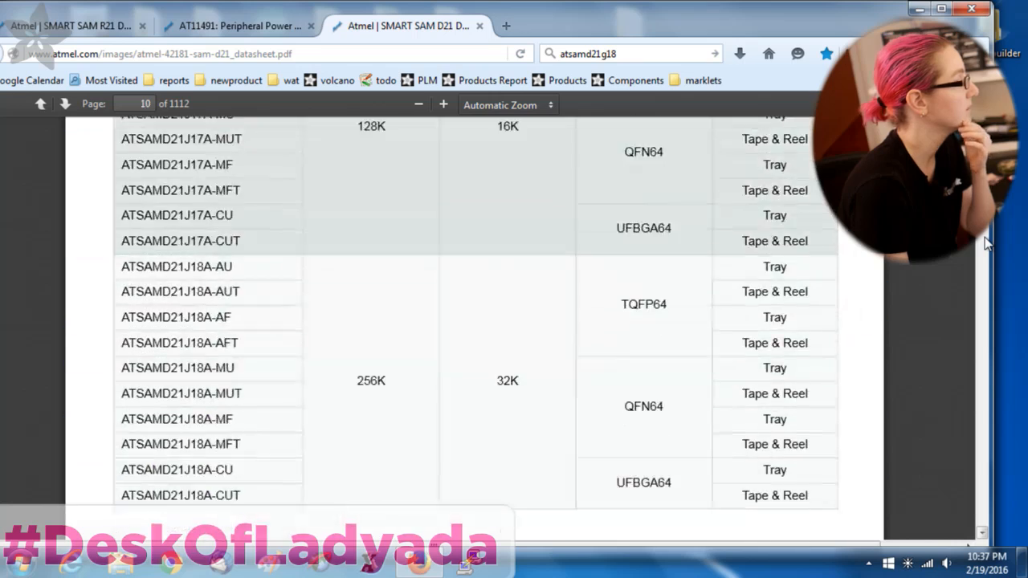
scroll(988, 243, "down", 15)
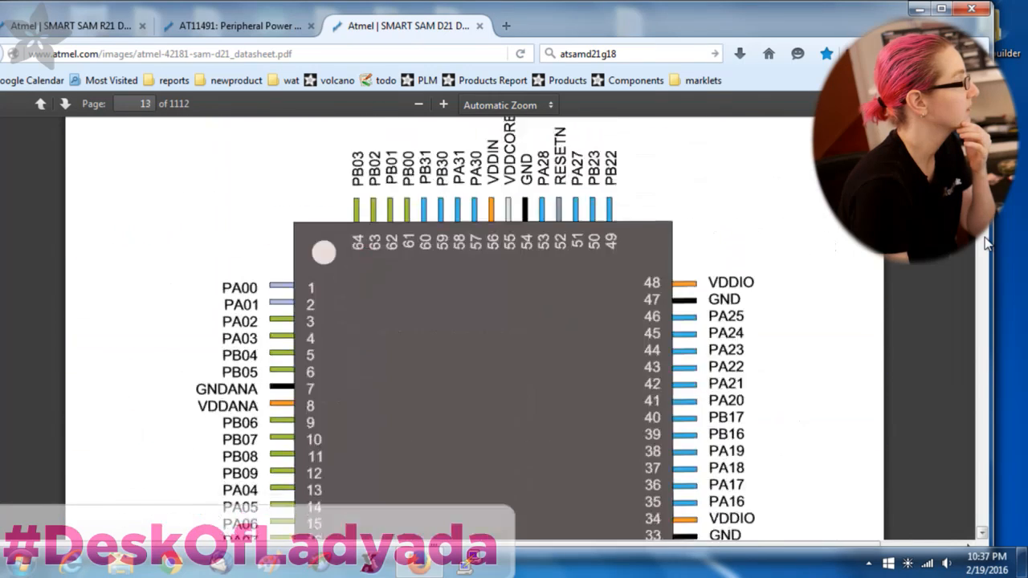
scroll(988, 243, "up", 10)
scroll(703, 375, "up", 1)
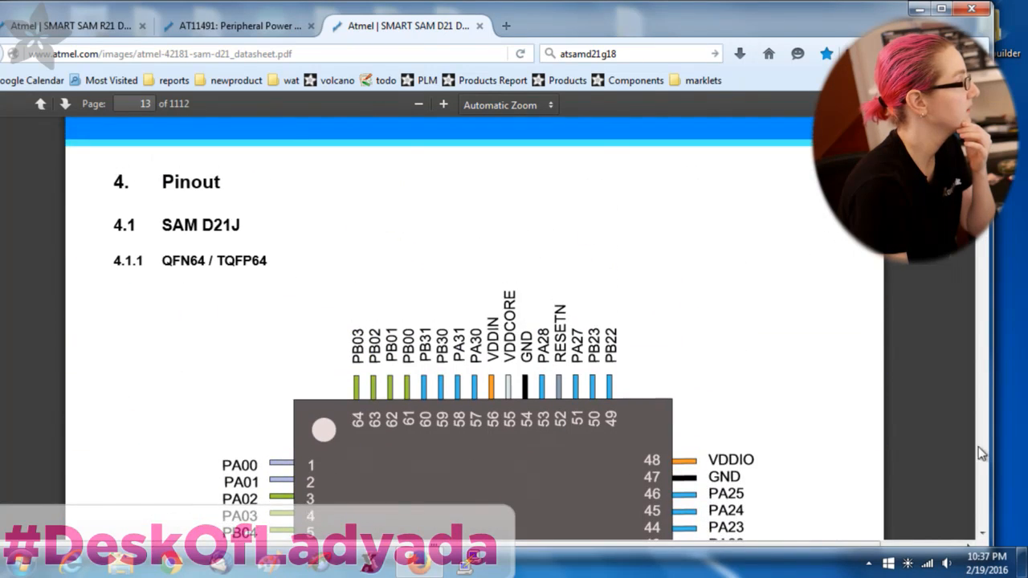
Bring up the QFN48 / TQFP48 pinout on page 15 and reduce the SAM D21 datasheet's zoom to 90%
scroll(988, 493, "down", 15)
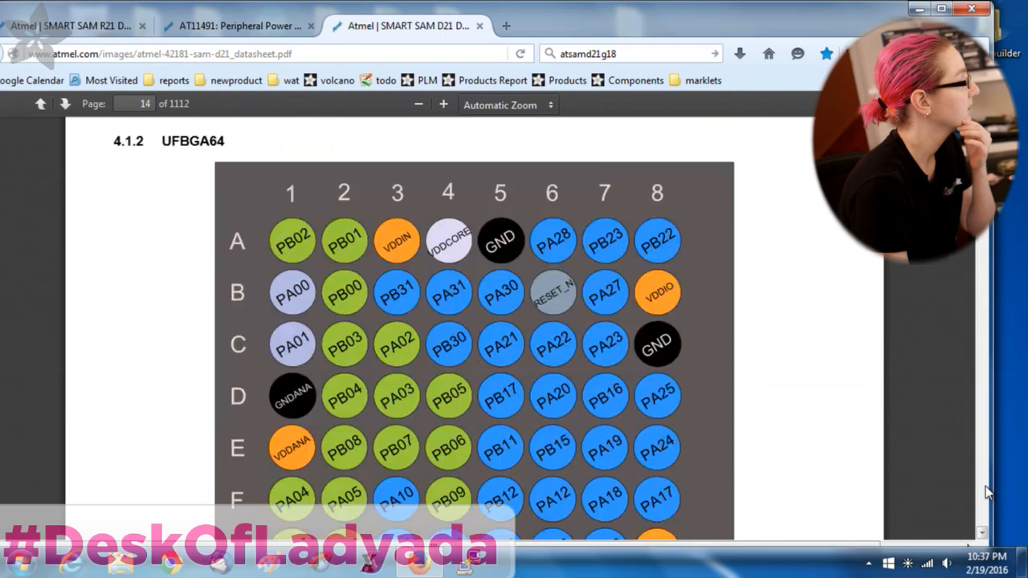
scroll(987, 493, "down", 5)
scroll(915, 471, "down", 3)
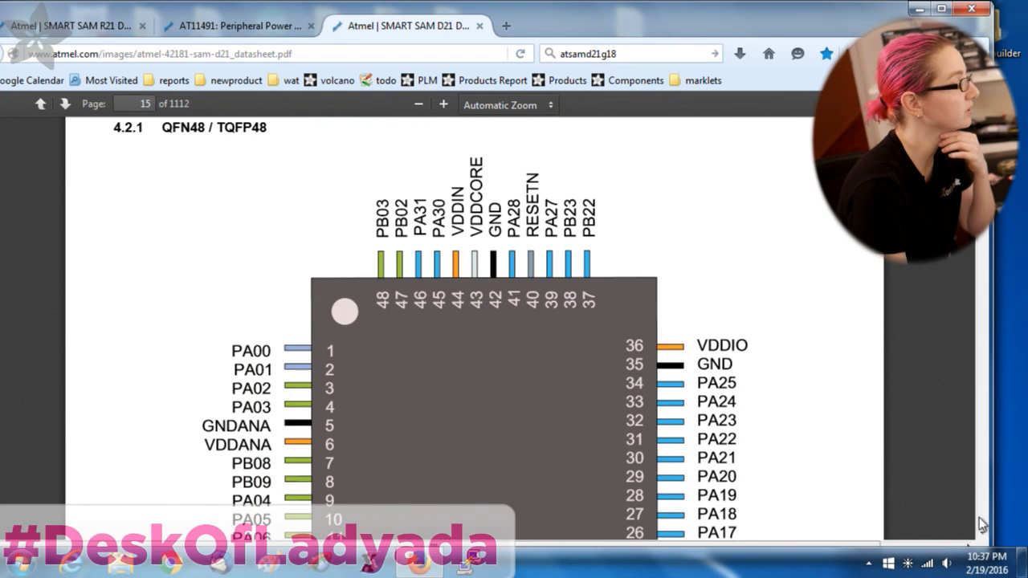
left_click(418, 104)
left_click(419, 105)
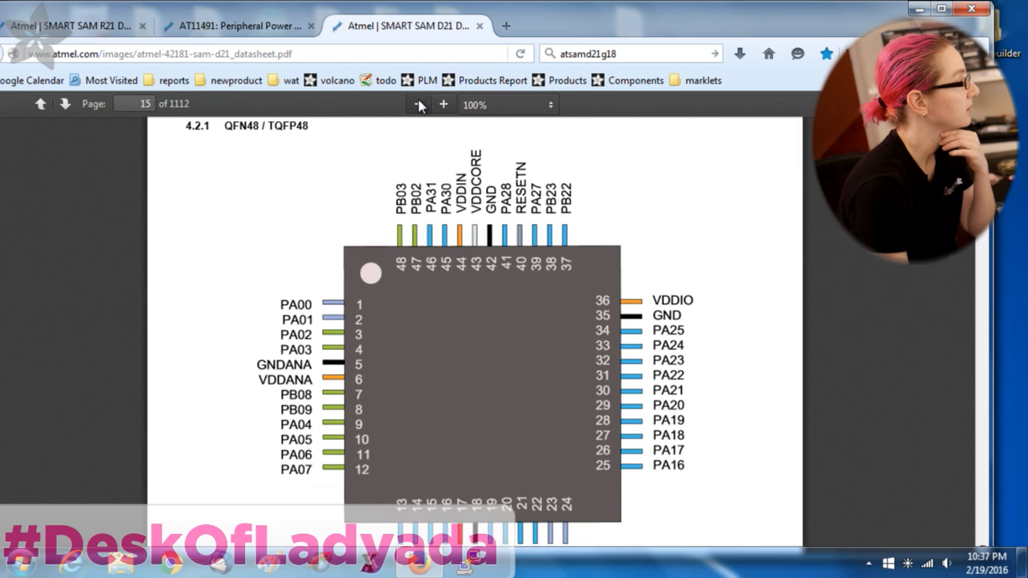
left_click(418, 105)
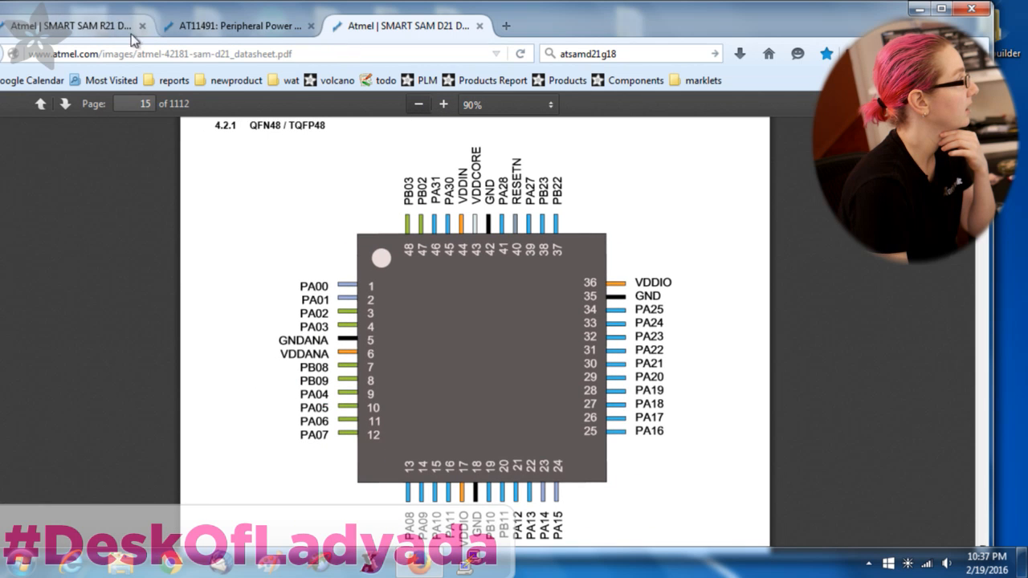
Set the SAM R21 datasheet's zoom to 90% and bring the whole SAM R21G QFN48 pinout into line with the SAM D21 drawing
left_click(92, 27)
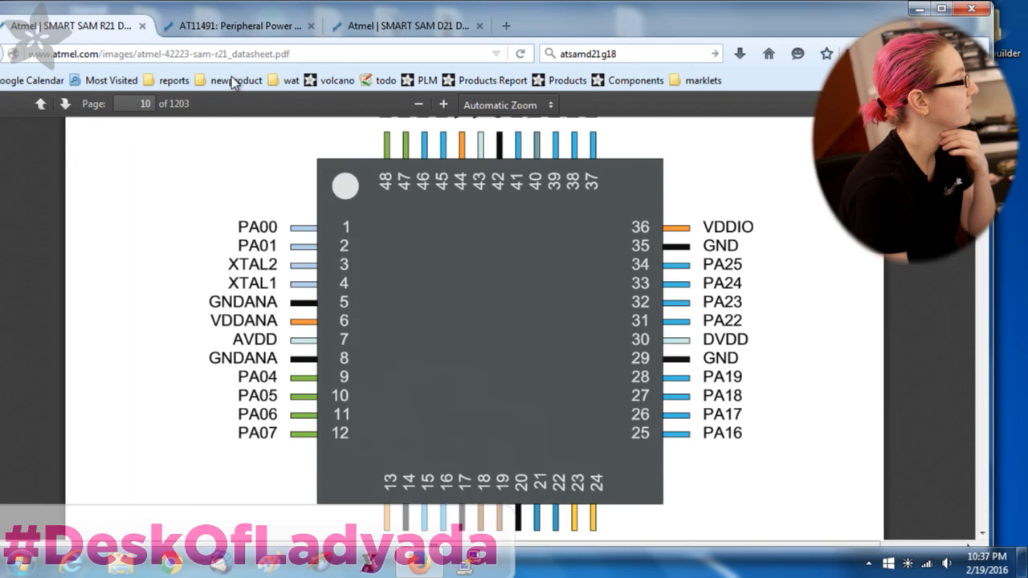
left_click(418, 104)
left_click(418, 105)
left_click(419, 105)
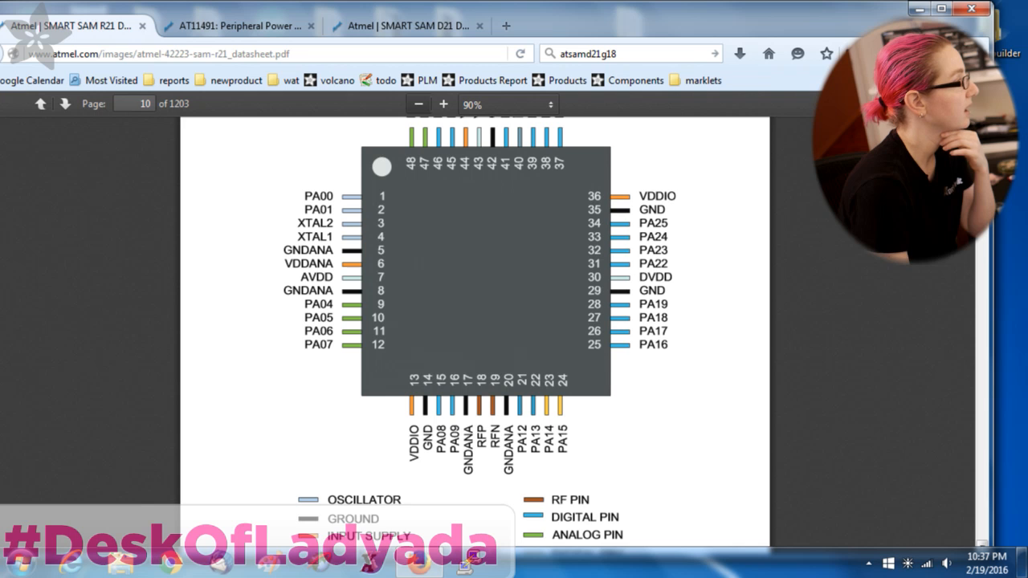
scroll(473, 321, "up", 2)
Alternate between the two datasheets to compare the overall 48-pin pinouts of the SAM R21G and the SAM D21
left_click(346, 27)
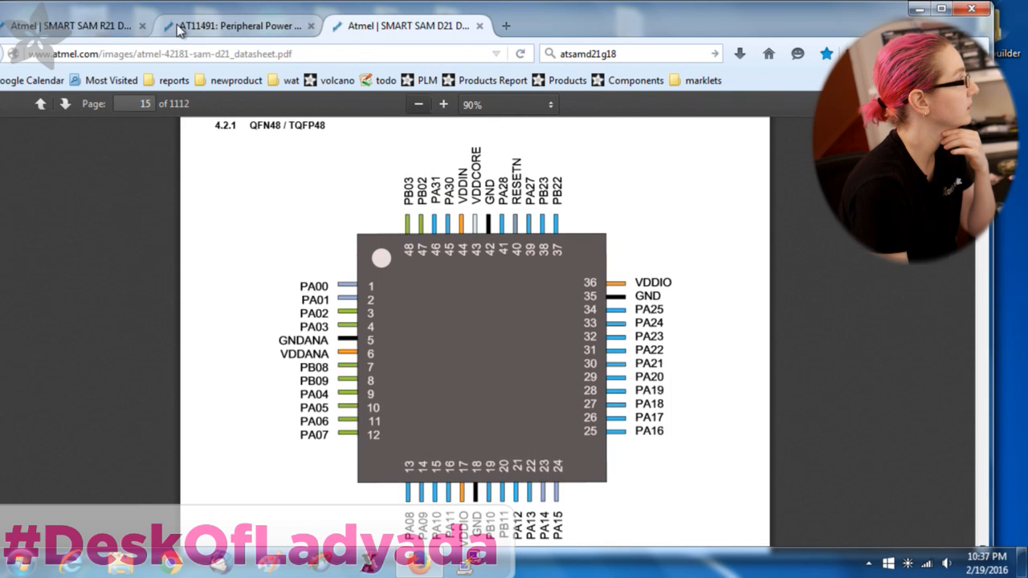
left_click(119, 27)
left_click(362, 29)
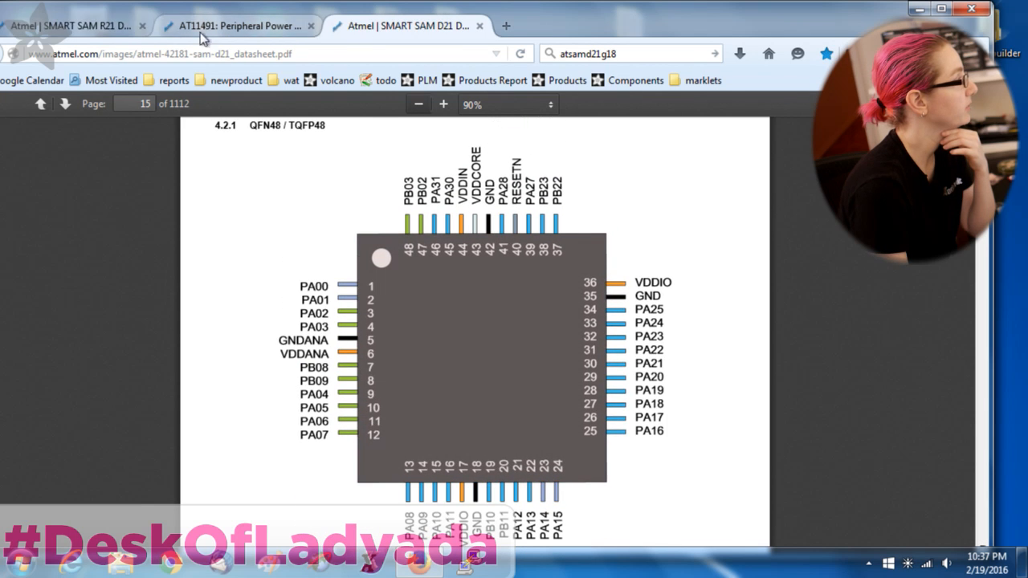
left_click(112, 34)
left_click(345, 30)
left_click(122, 30)
left_click(340, 32)
left_click(118, 30)
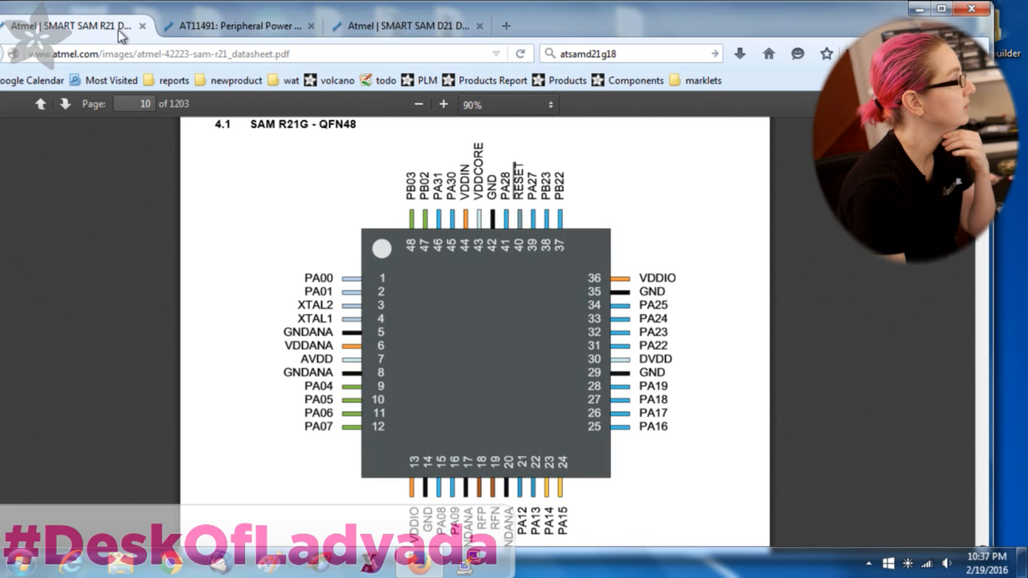
left_click(375, 26)
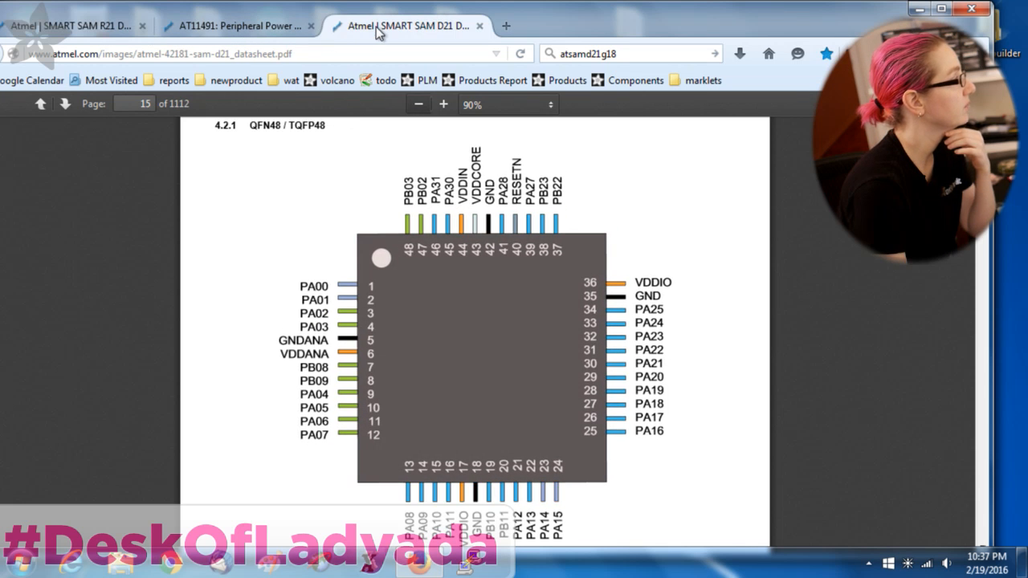
left_click(104, 29)
left_click(454, 32)
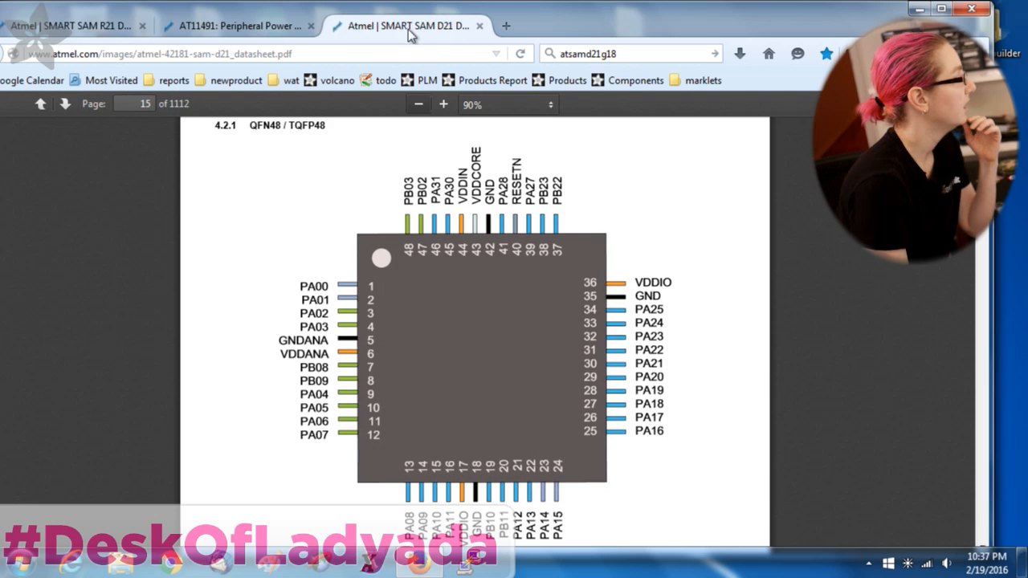
Compare the SAM R21G's XTAL2 and XTAL1 pins, numbers 3 and 4, with the same pins on the SAM D21 pinout
left_click(76, 27)
left_click_drag(308, 305, 322, 306)
left_click(338, 315)
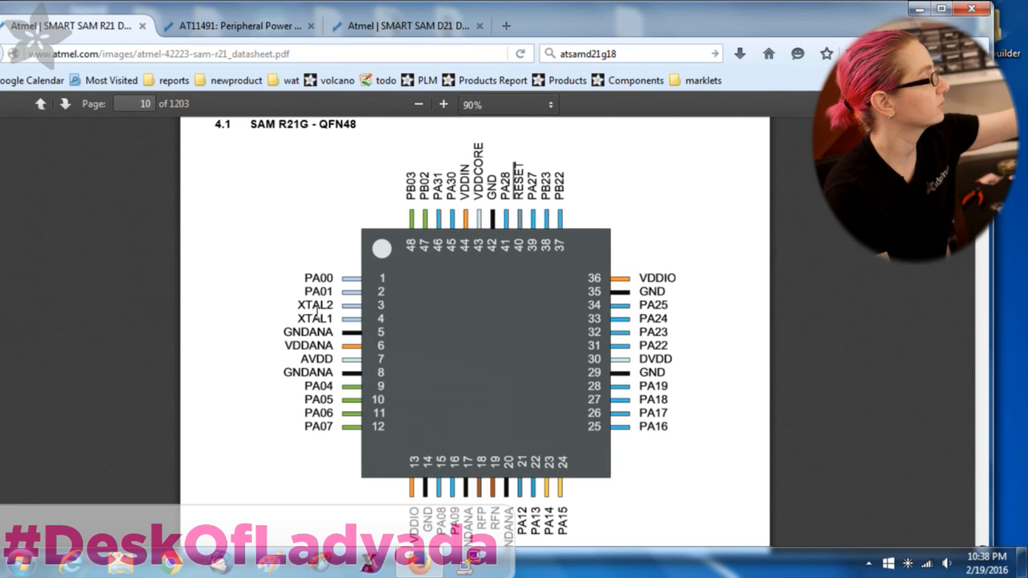
left_click(428, 29)
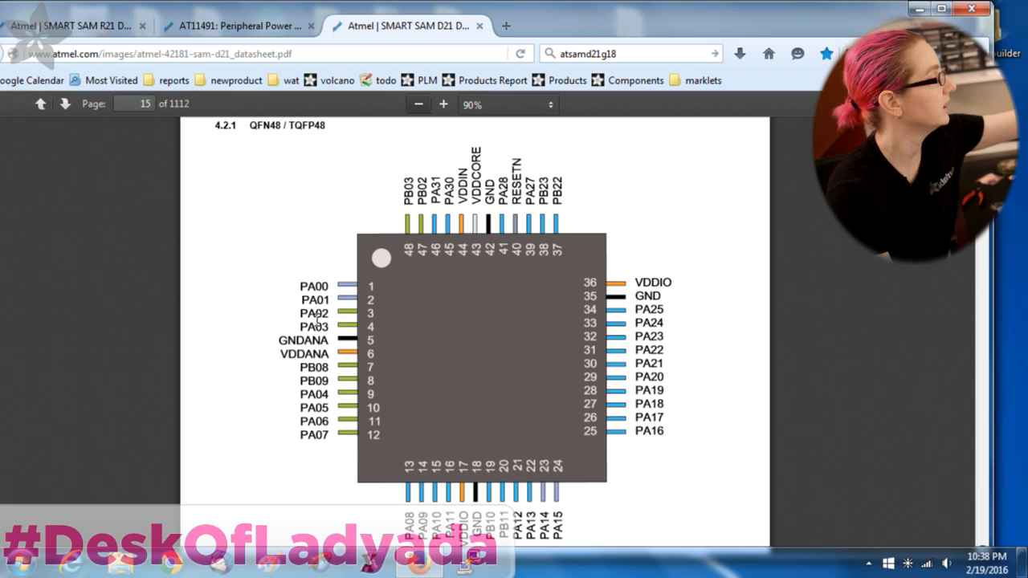
left_click(81, 29)
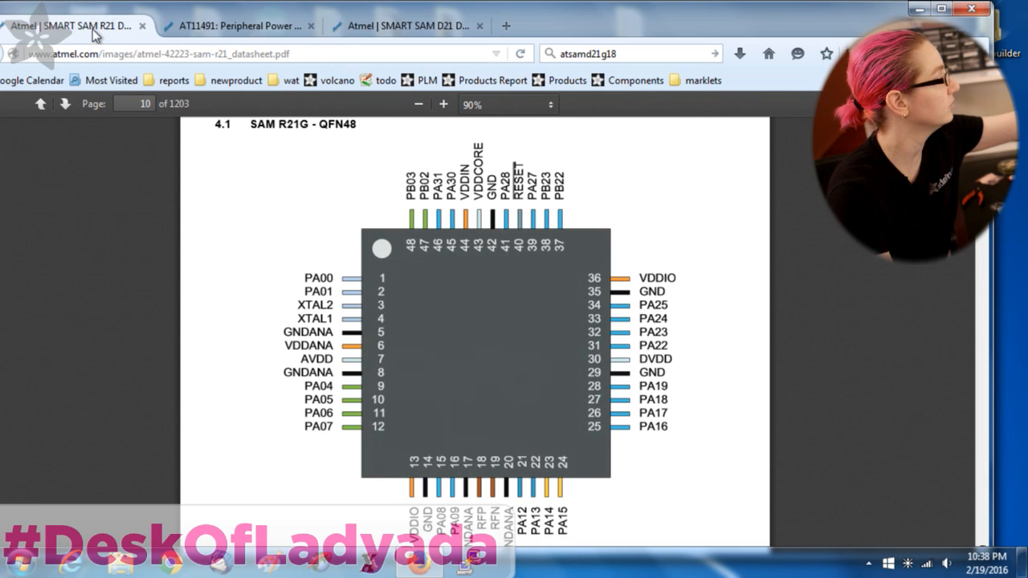
left_click(415, 20)
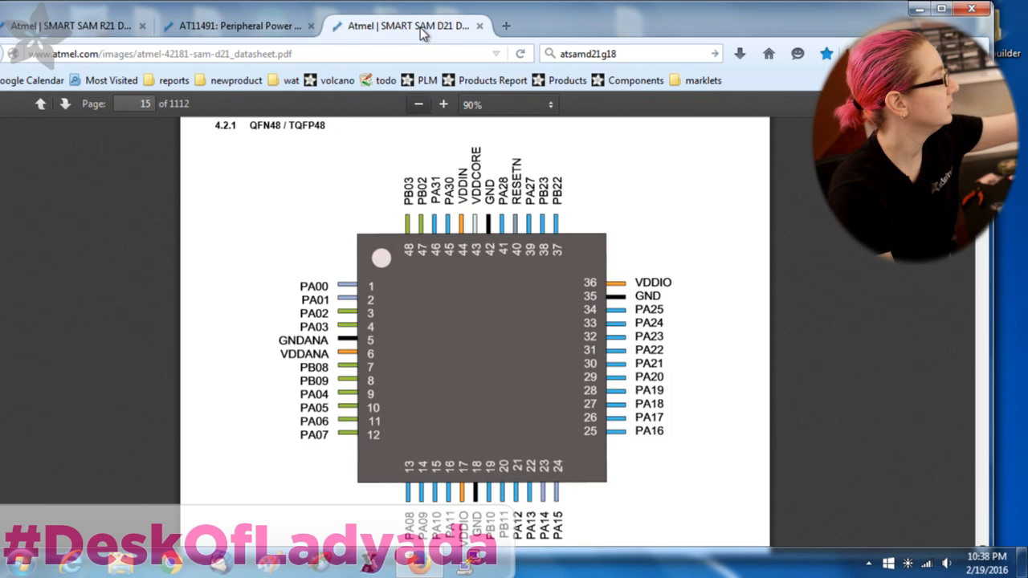
left_click(91, 31)
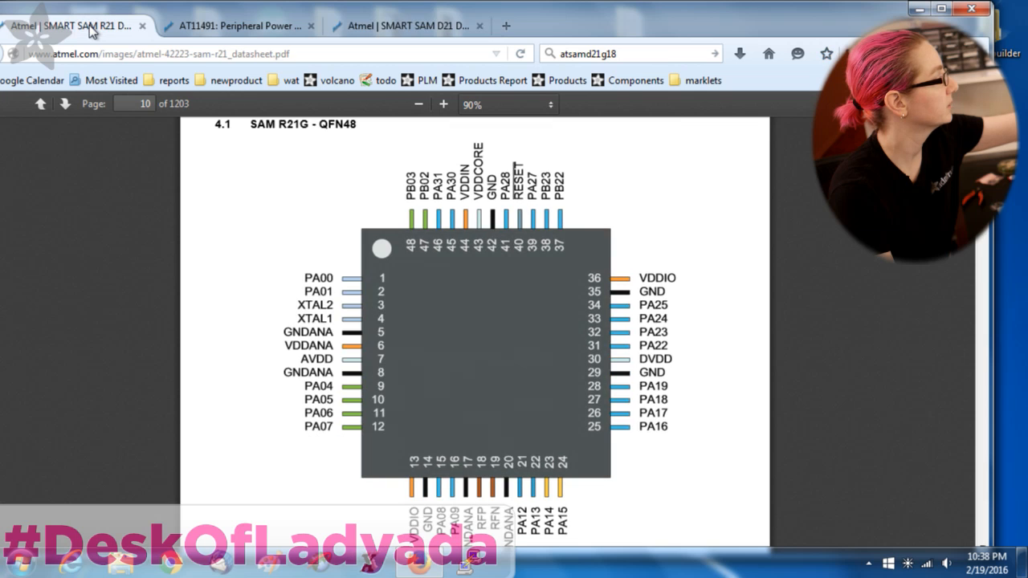
left_click(398, 18)
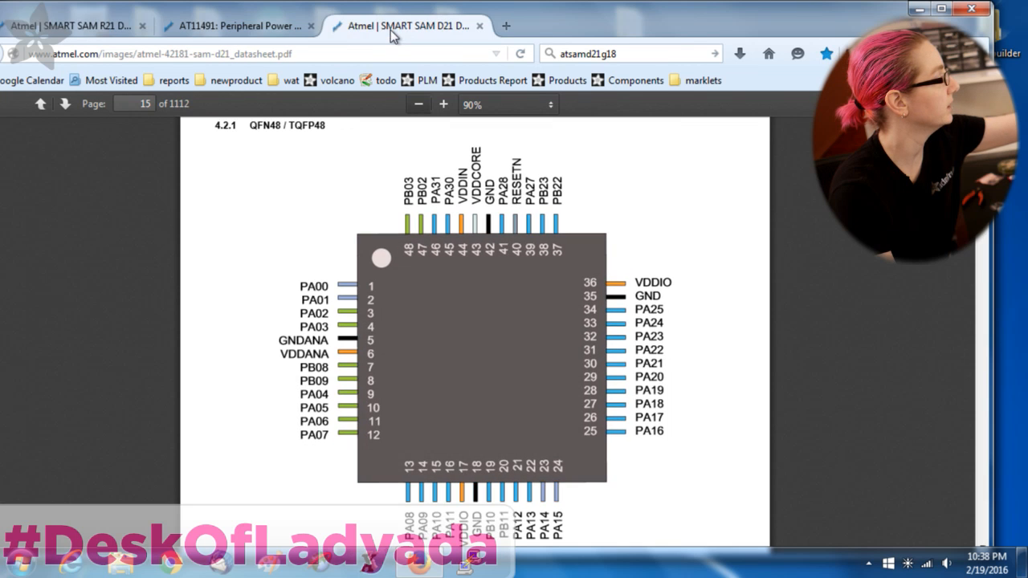
left_click(38, 30)
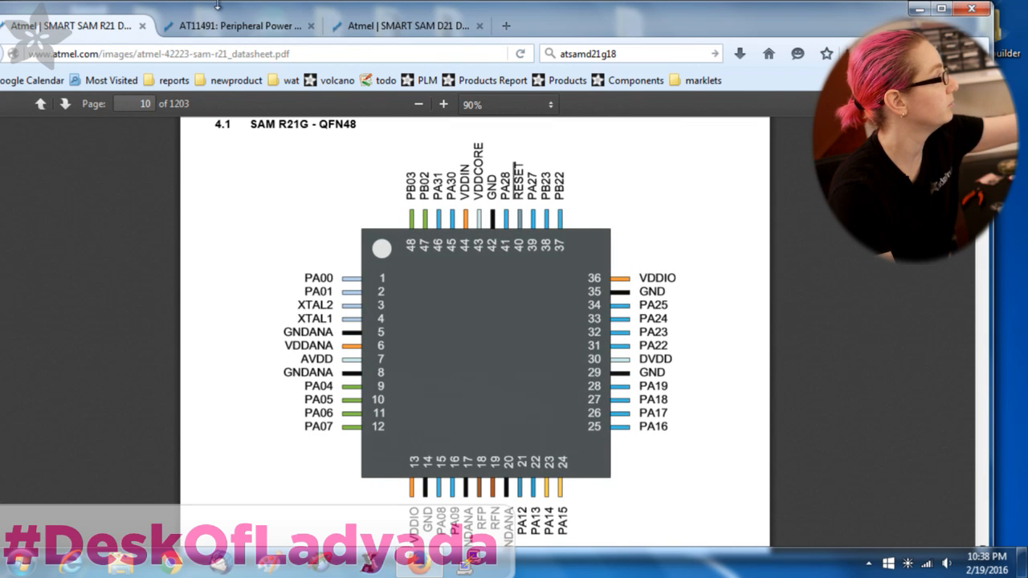
Compare the analog supply and ground pins 5 to 8 of the SAM R21G with the same SAM D21 pins, marking AVDD and GNDANA
left_click(397, 29)
left_click(55, 24)
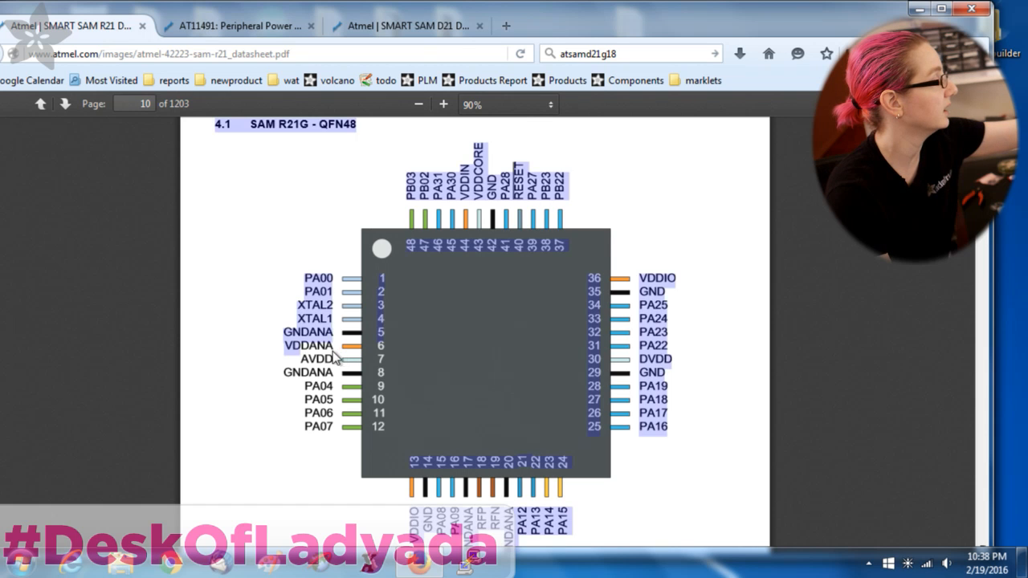
left_click(418, 30)
key("ctrl+Tab")
left_click_drag(302, 360, 336, 377)
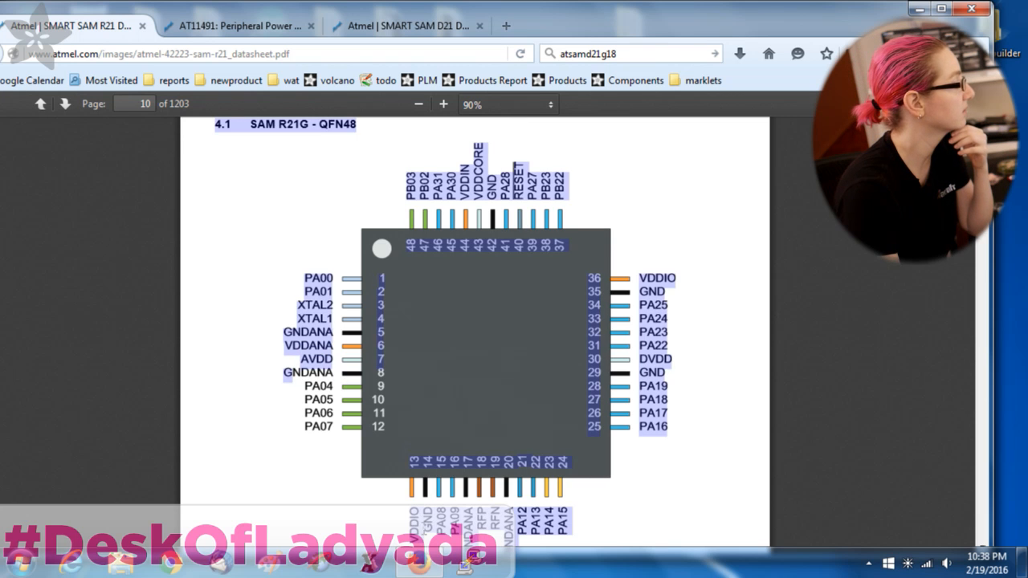
Clear the text selection and compare pins 13 to 24 along the lower edge of both chips' pinouts
left_click(416, 534)
left_click(389, 27)
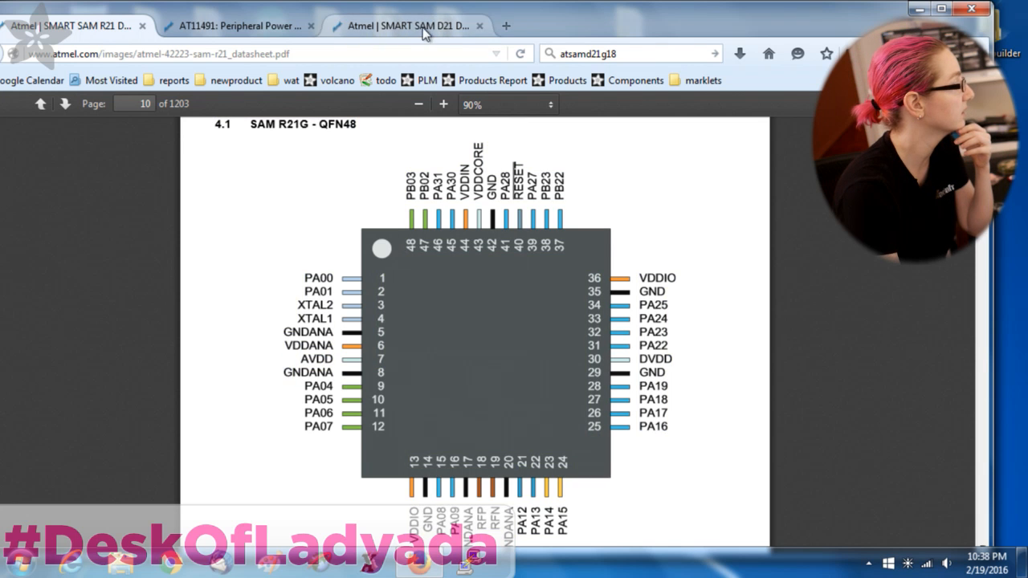
left_click(78, 26)
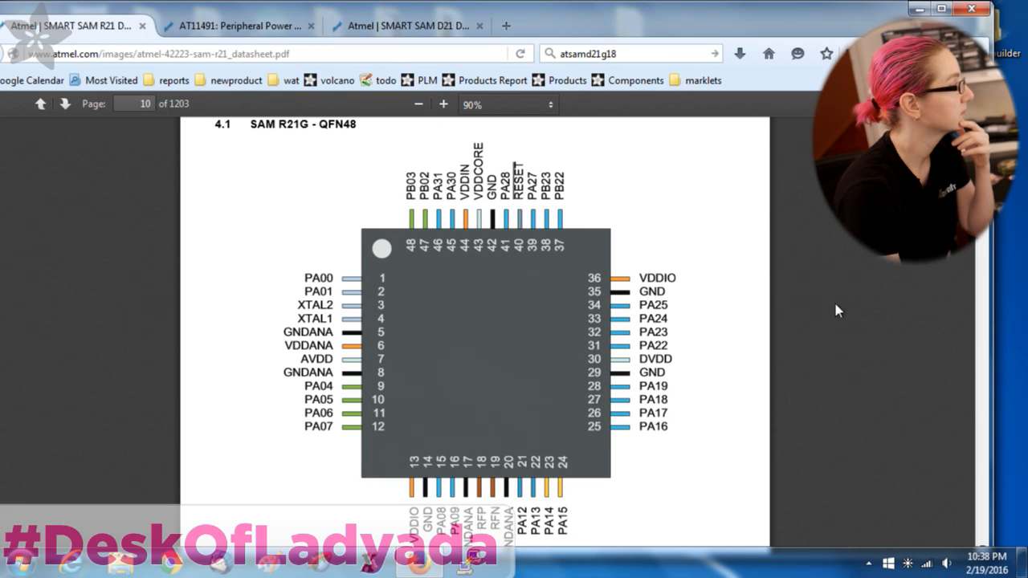
scroll(490, 179, "down", 1)
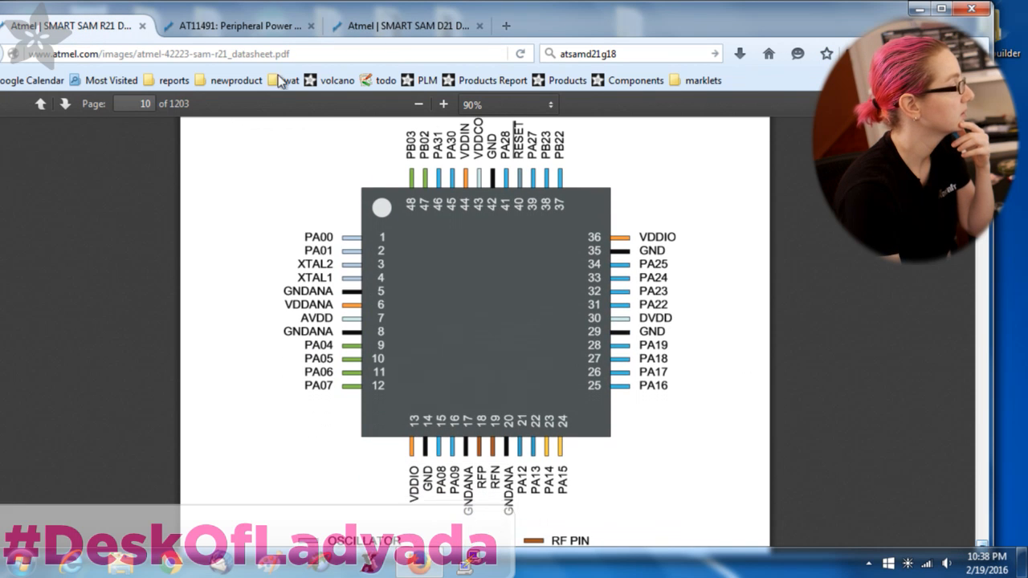
left_click(376, 29)
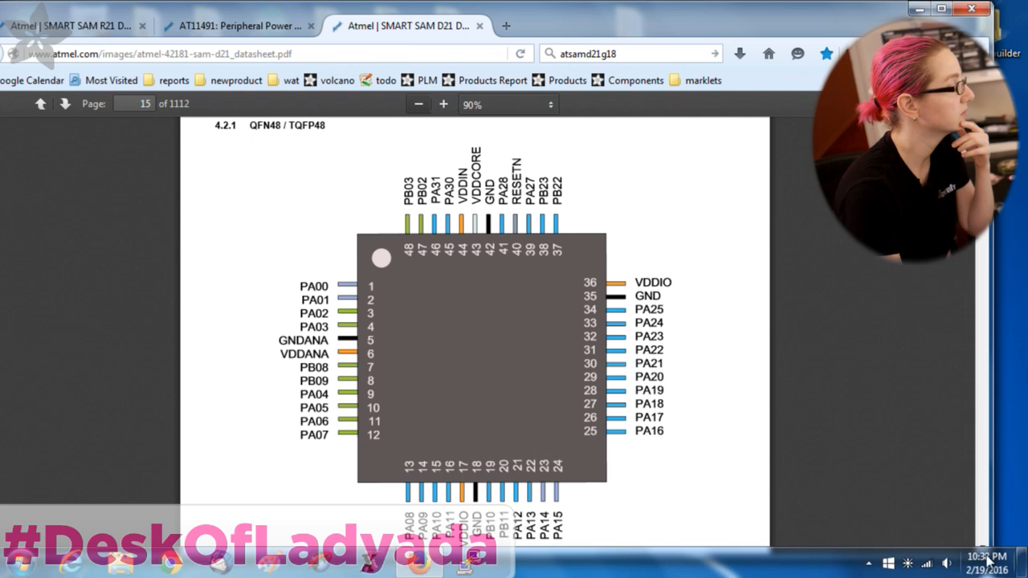
scroll(695, 355, "down", 1)
left_click(78, 27)
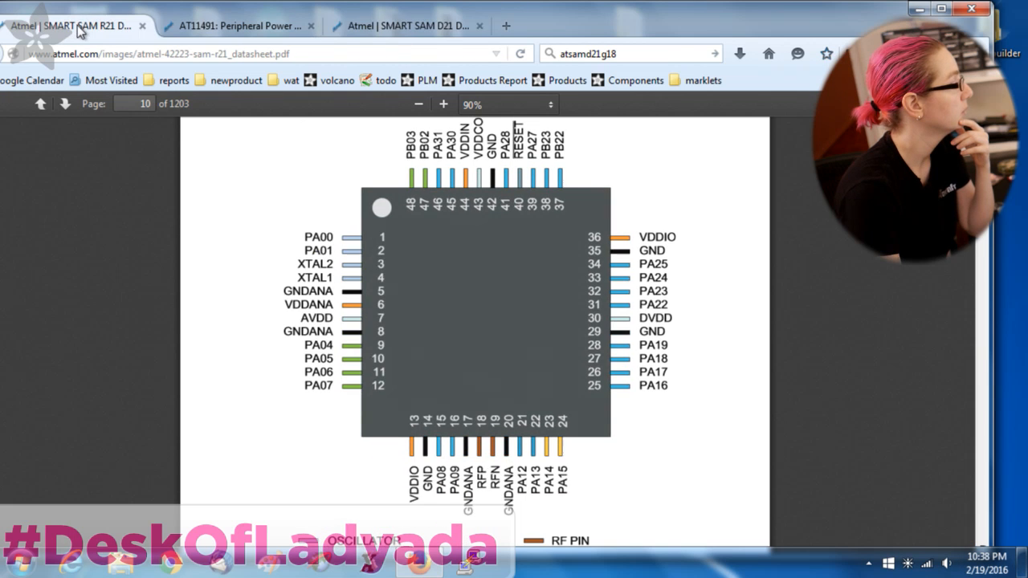
Compare the SAM R21G's RFP and RFN pins, numbers 18 and 19, with the same pins on the SAM D21 pinout
left_click(391, 30)
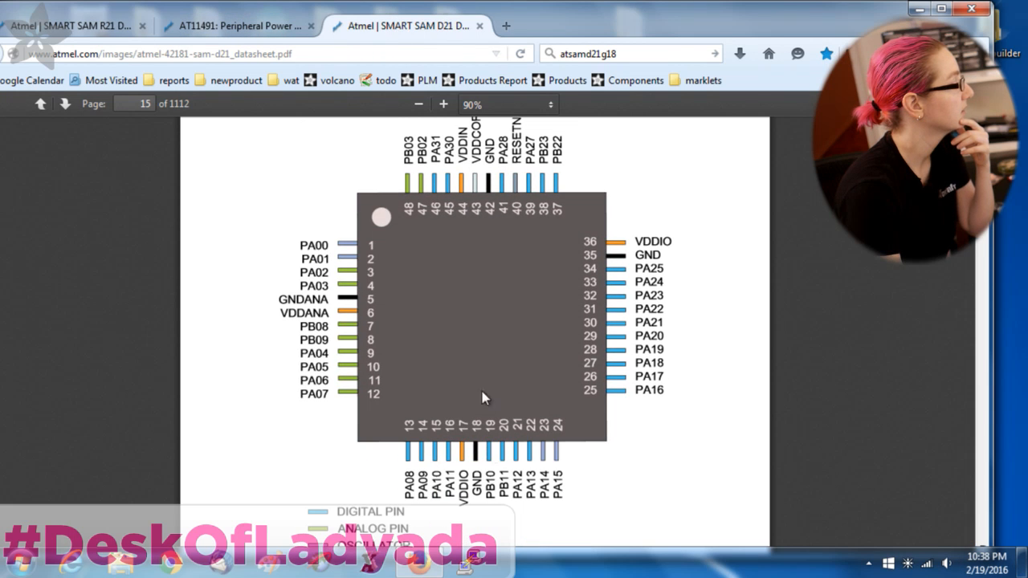
left_click(81, 29)
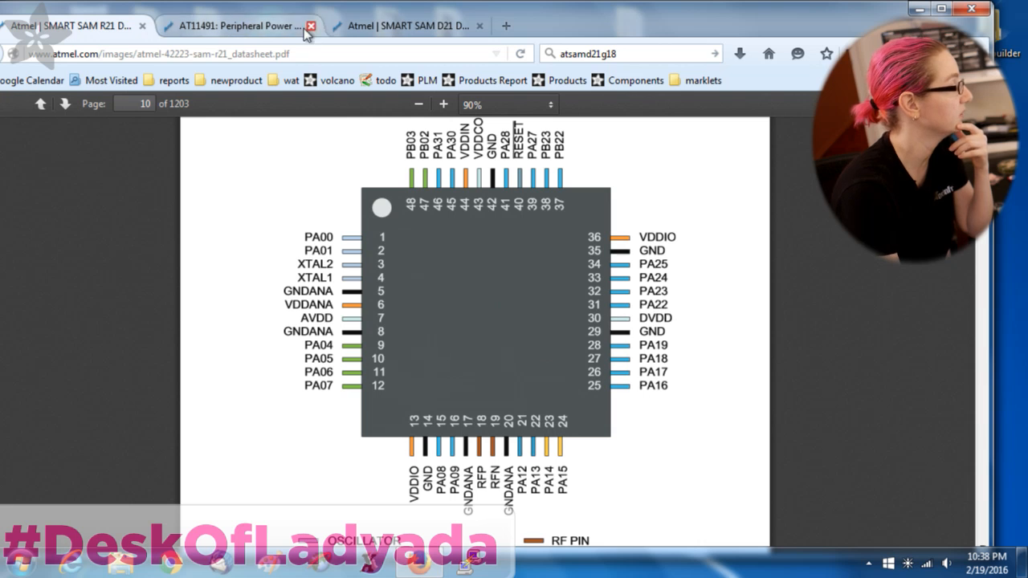
left_click(426, 28)
left_click(25, 32)
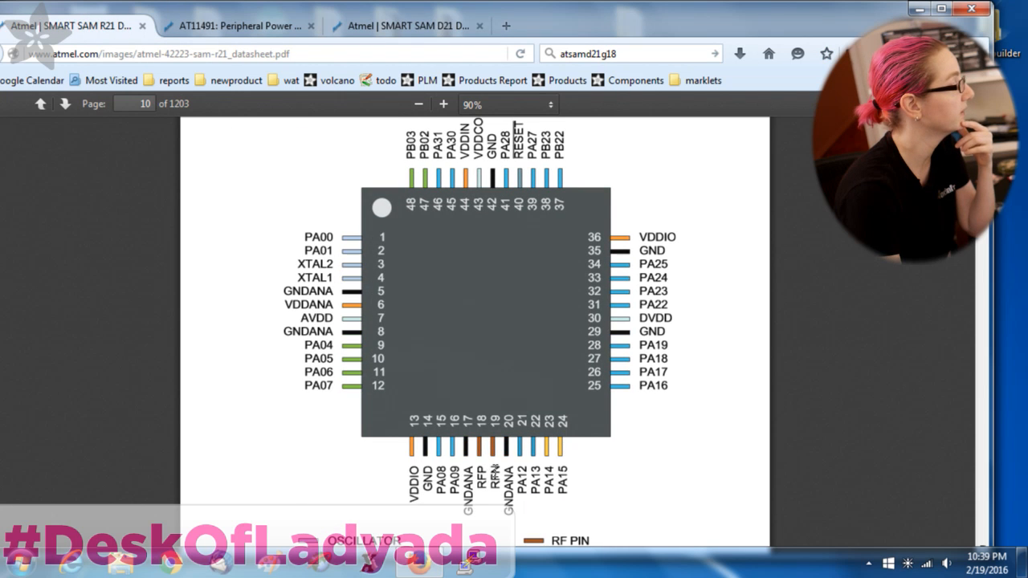
left_click(389, 29)
left_click(123, 29)
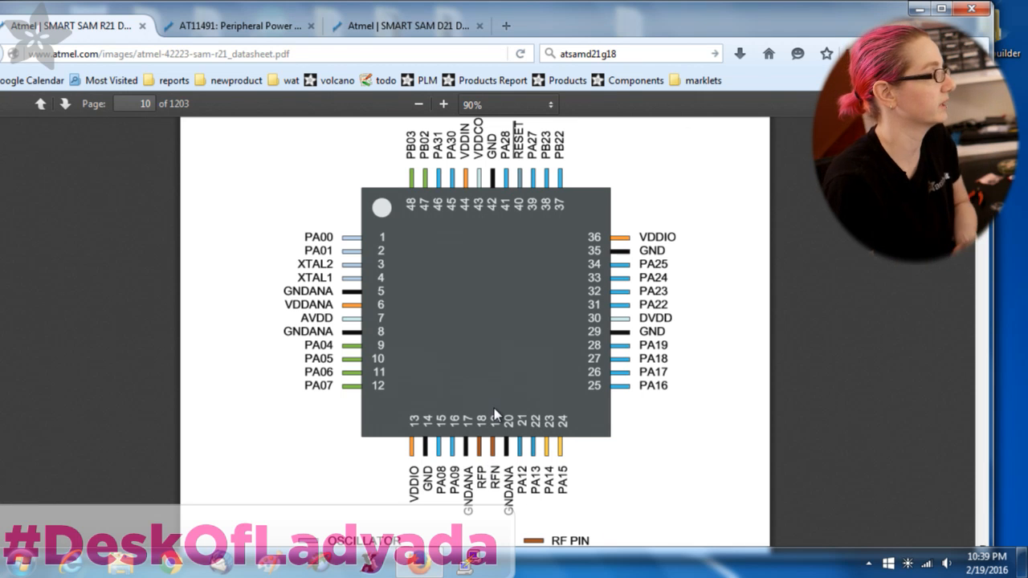
Move the browser window aside and open the Dev Boards folder, going down to the Feather Zero projects
scroll(494, 408, "up", 1)
left_click_drag(681, 17, 655, 16)
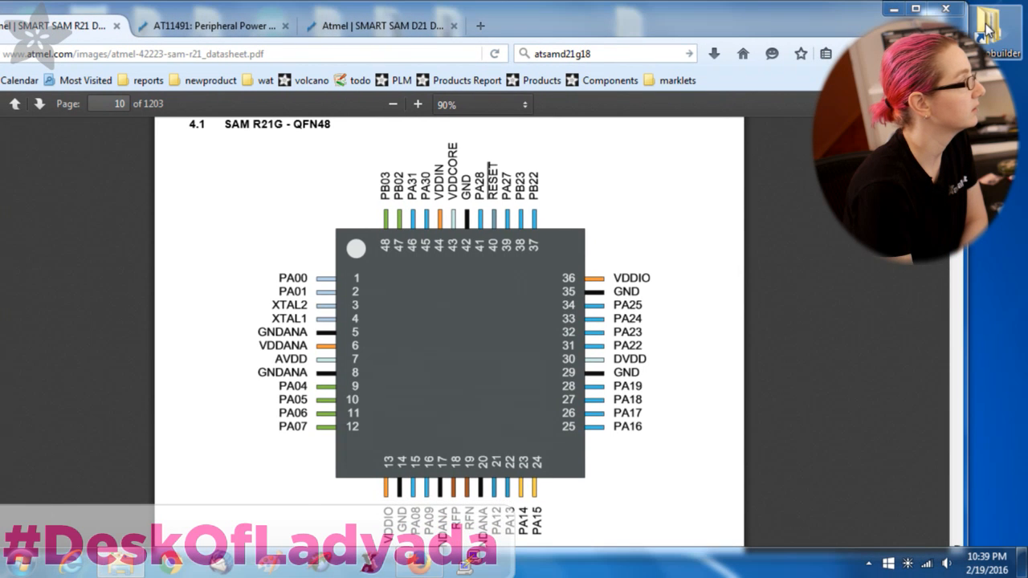
double_click(987, 29)
double_click(544, 299)
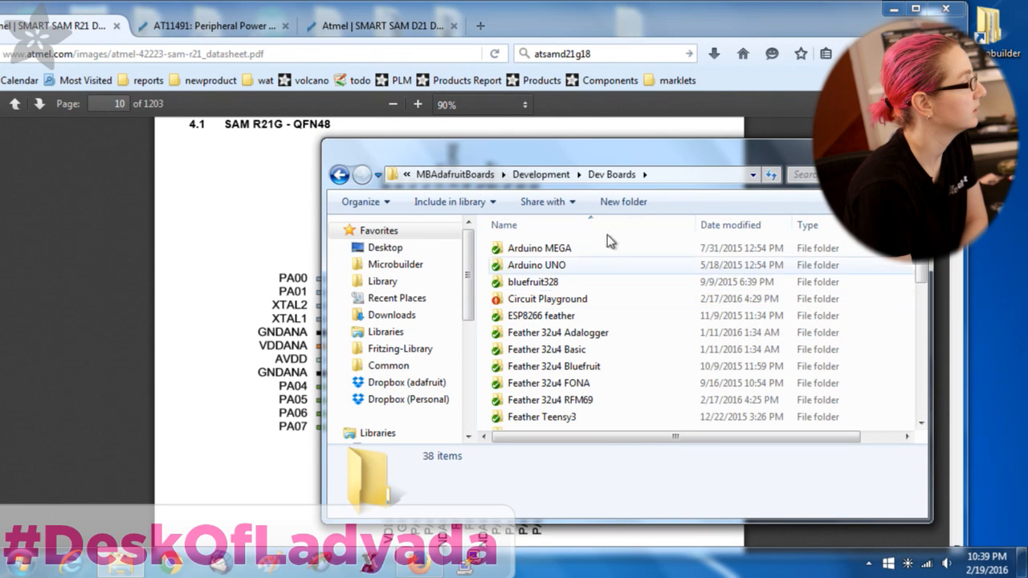
left_click_drag(683, 142, 686, 97)
scroll(611, 349, "down", 1)
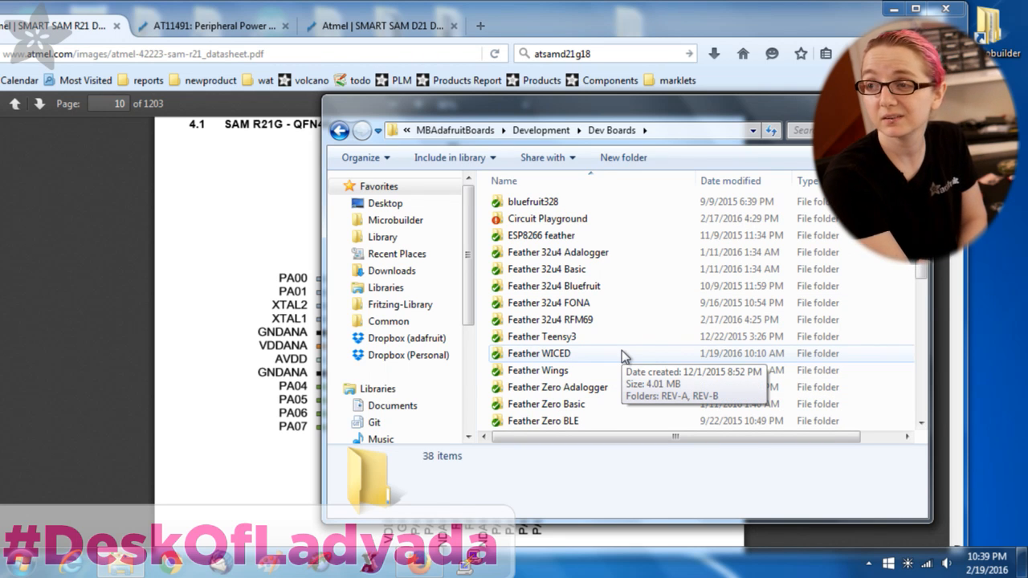
scroll(598, 321, "down", 2)
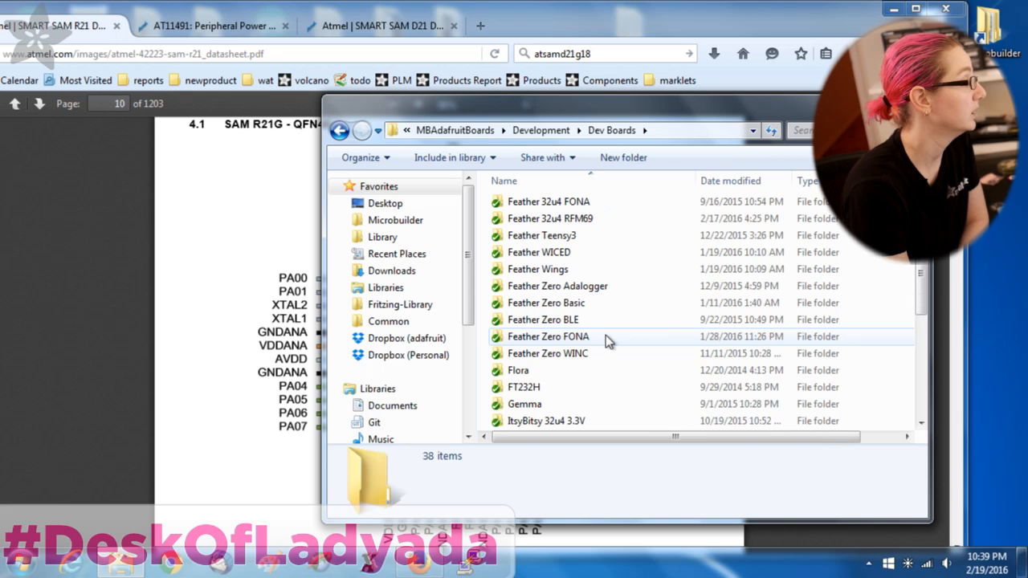
Duplicate the Feather Zero Basic folder within Dev Boards
left_click(588, 304)
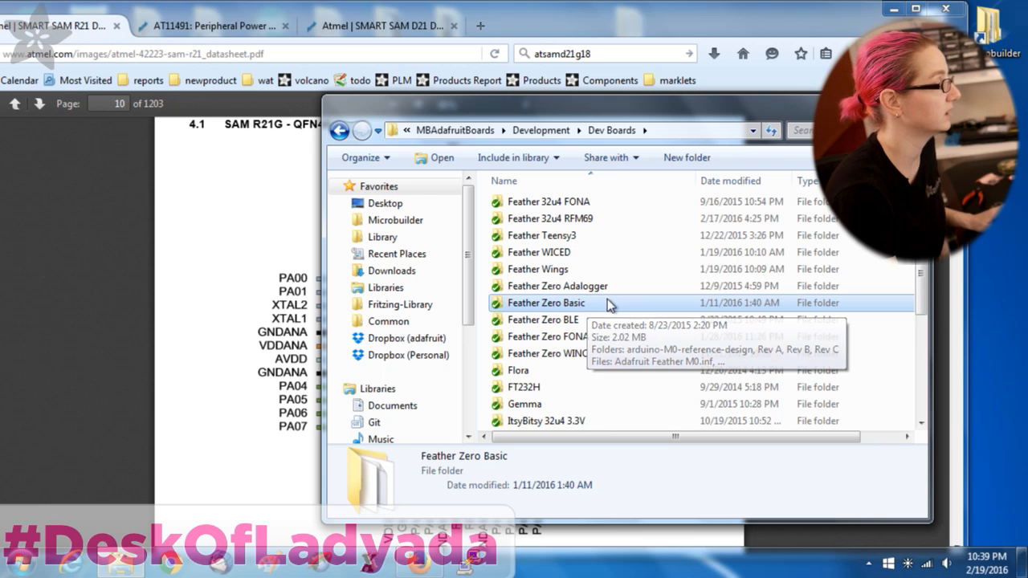
key("ctrl+c")
key("ctrl+v")
Rename the copied Feather Zero Basic folder as Feather Zero SAMR
left_click(564, 321)
left_click_drag(563, 321, 679, 322)
type("RF")
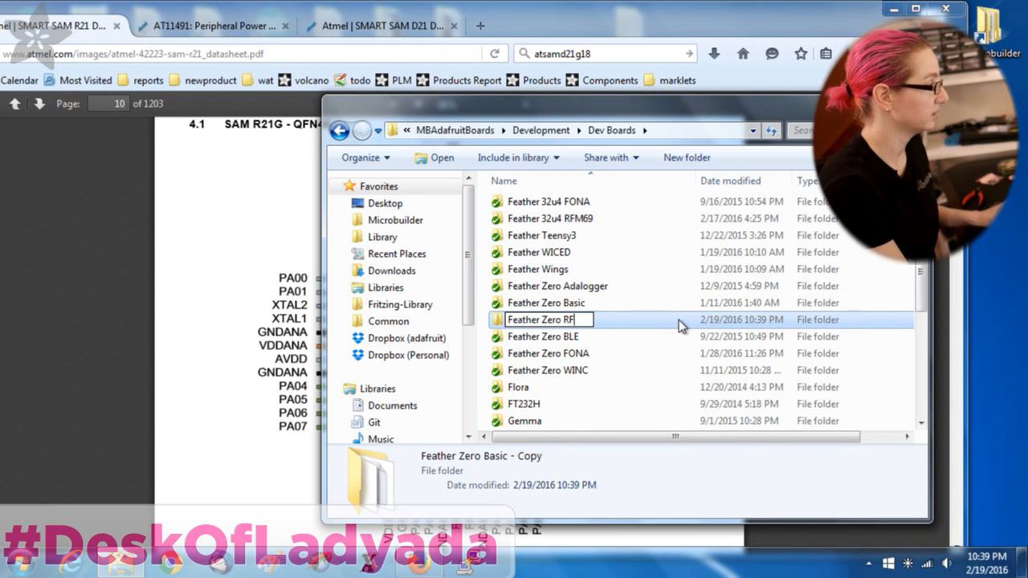
key("Left")
key("Left")
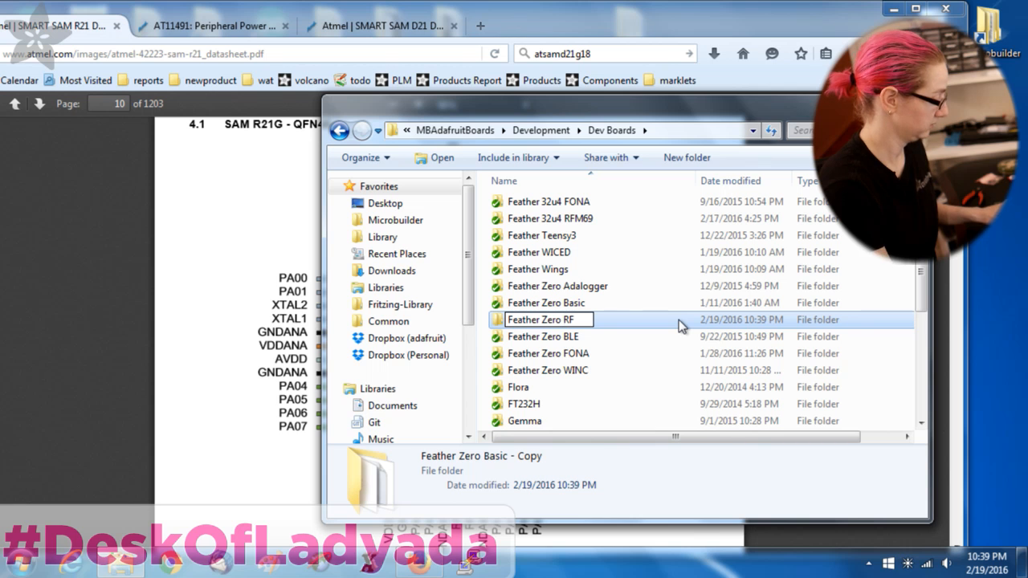
key("Left")
key("Left")
key("Left")
key("Right")
key("Right")
key("Right")
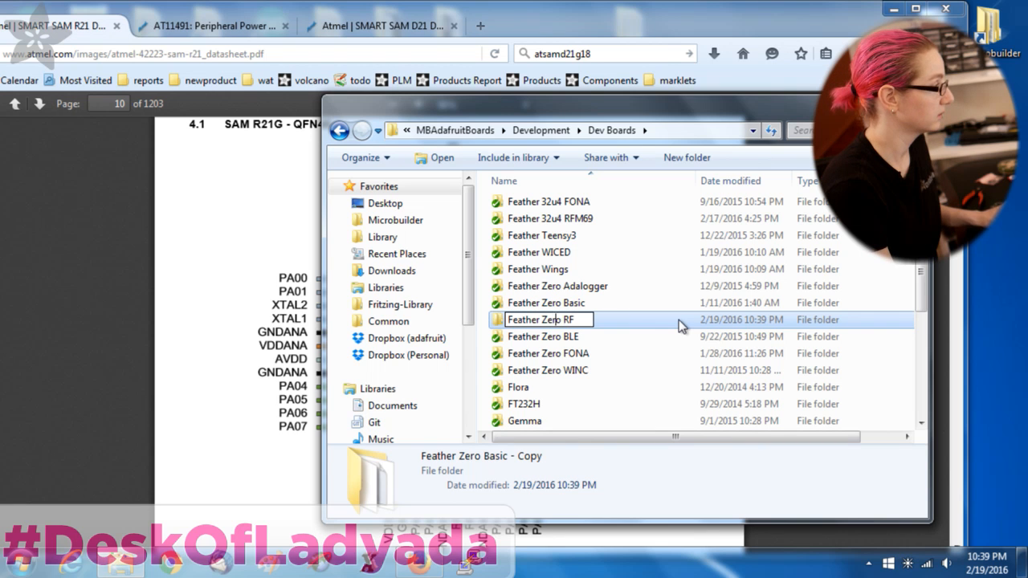
type("SAMR")
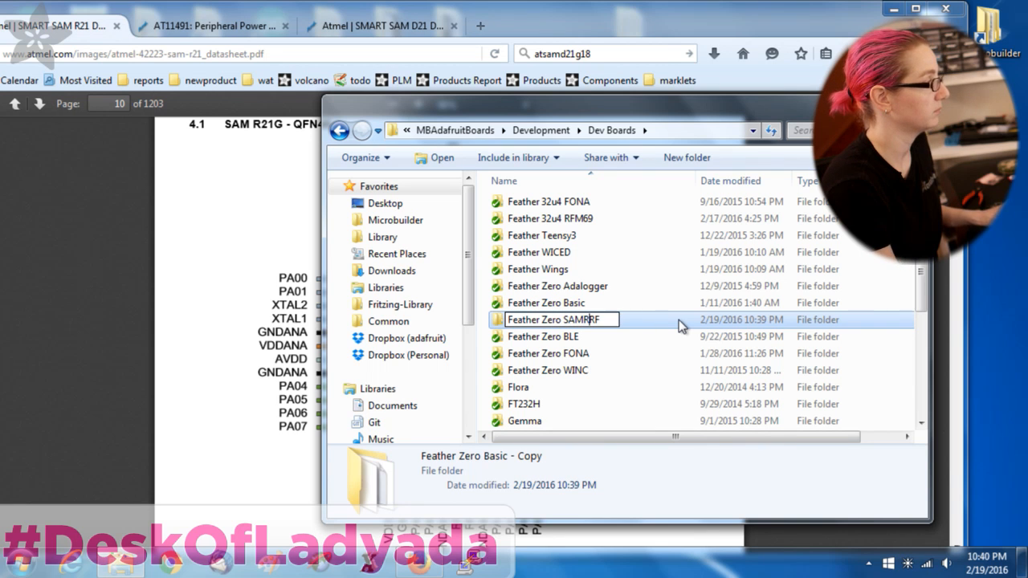
key("Delete")
key("Delete")
key("Return")
left_click(679, 319)
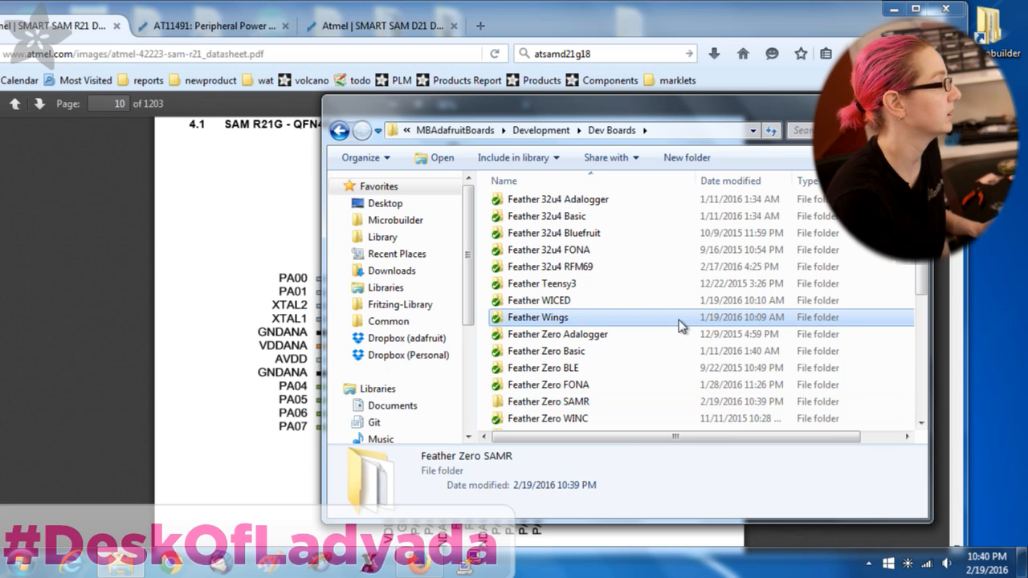
In the Feather Zero SAMR folder, delete the three loose files and every subfolder except Rev C
double_click(580, 401)
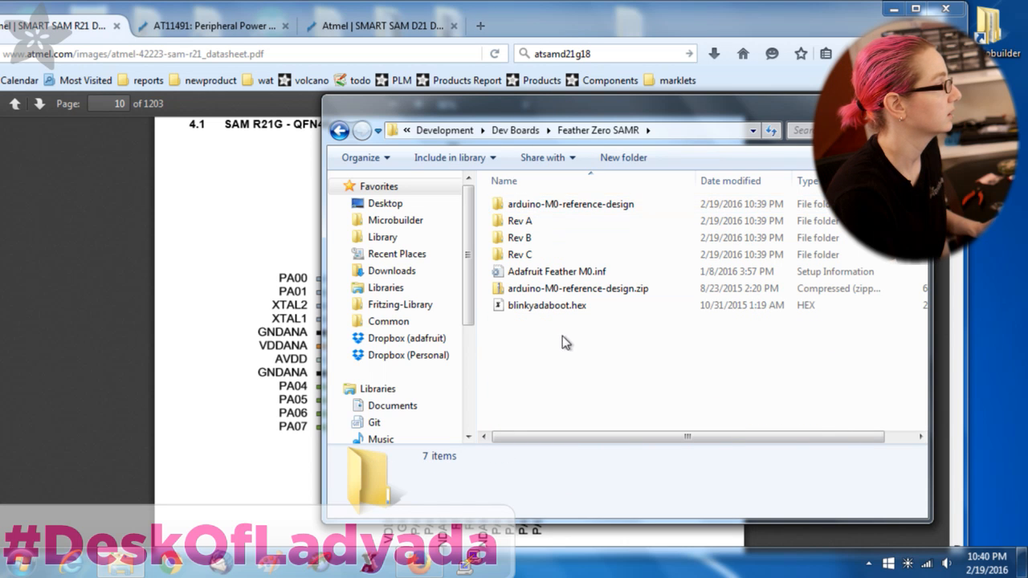
left_click_drag(591, 303, 532, 269)
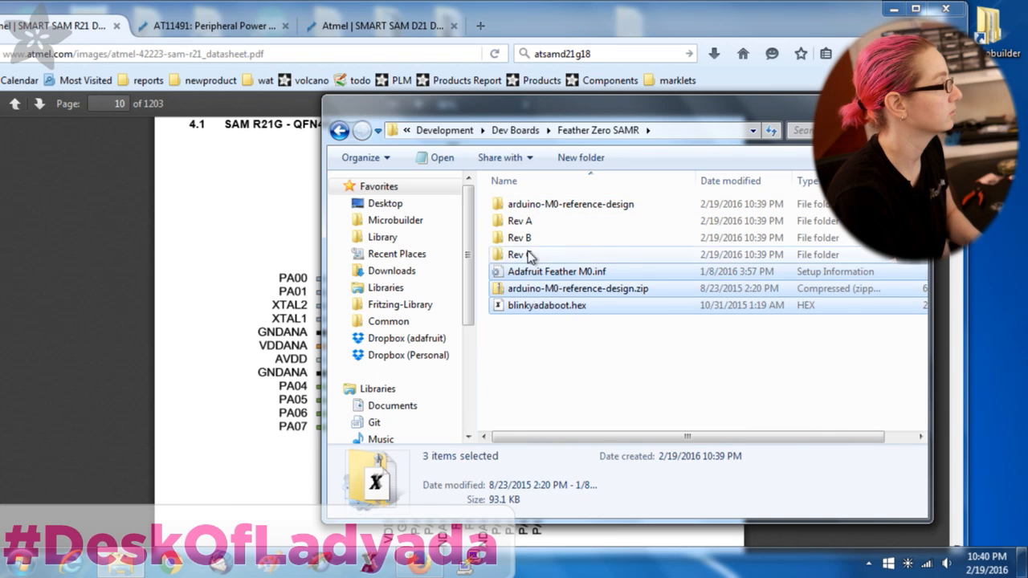
key("Delete")
left_click(523, 232)
key("Delete")
key("Return")
left_click(524, 216)
key("Delete")
key("Return")
left_click(524, 208)
key("Delete")
key("Return")
Rename the Rev C folder as Rev A
left_click(526, 207)
left_click(526, 208)
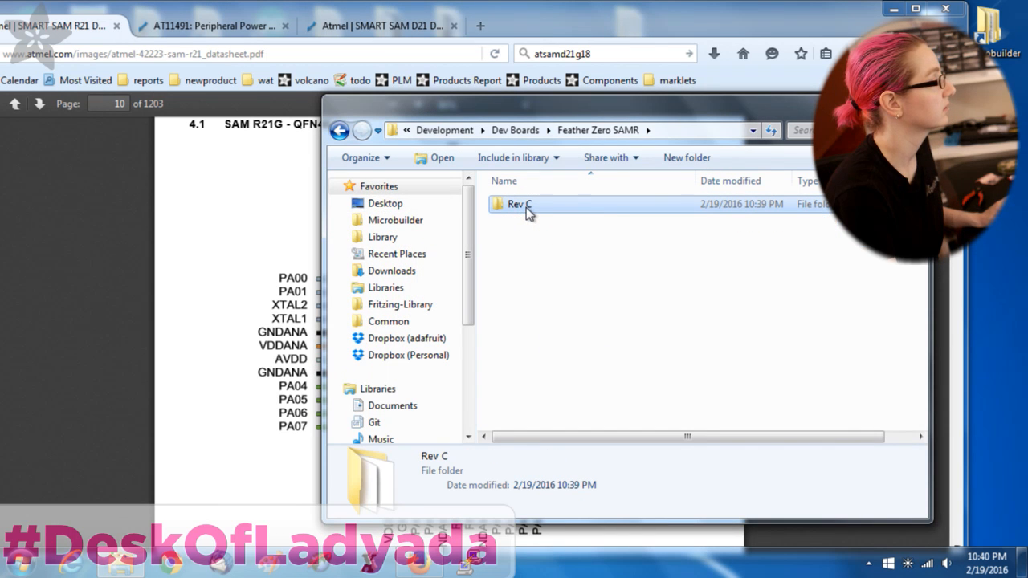
key("Delete")
type("A")
key("Return")
In the Rev A folder, rename the board and schematic files as Feather Zero Basic rev A.brd and Feather Zero Basic rev A.sch
double_click(516, 204)
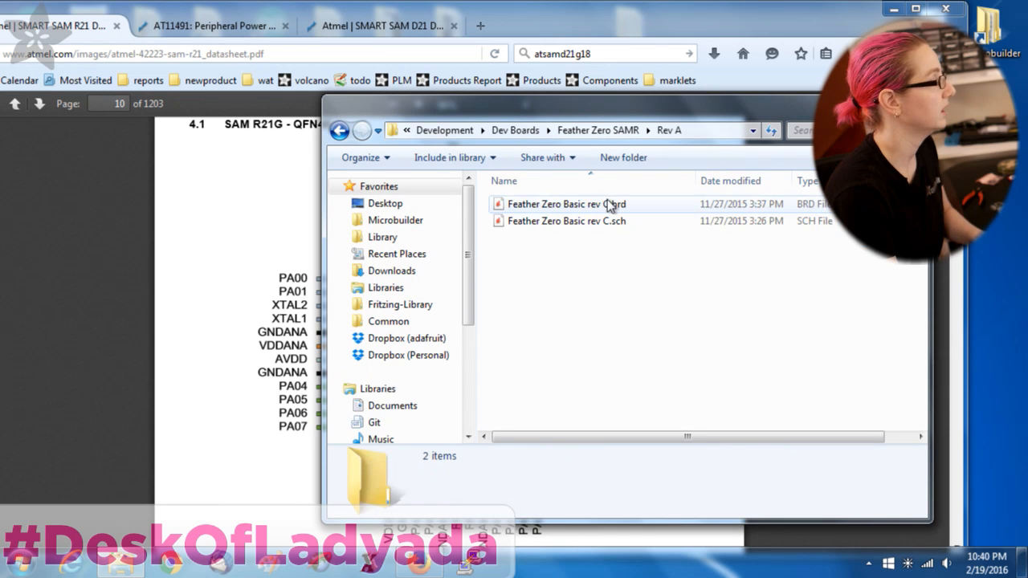
left_click(607, 204)
left_click_drag(611, 204, 604, 221)
type("A")
left_click(605, 221)
left_click(605, 222)
type("A")
left_click(618, 257)
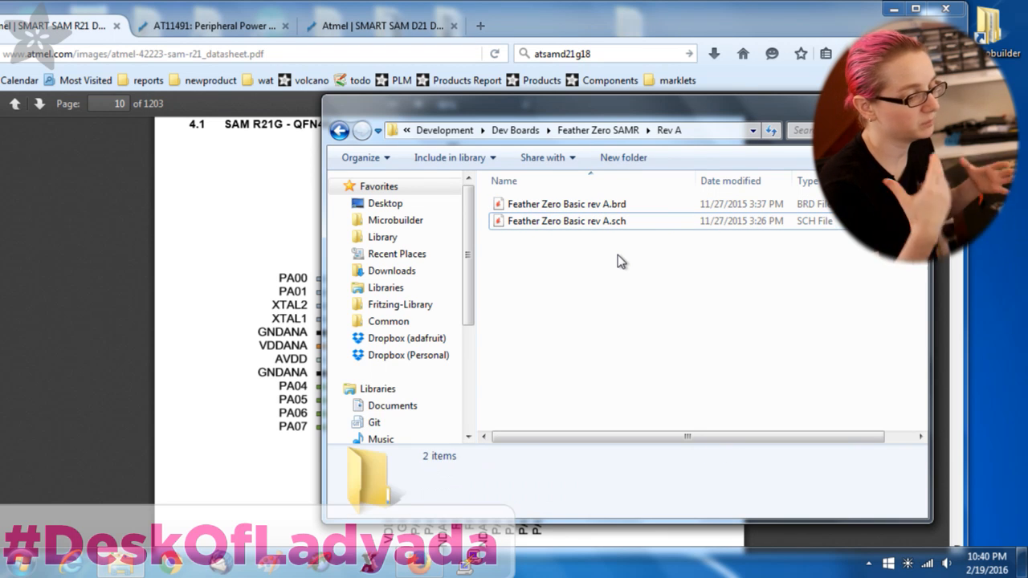
Open Feather Zero Basic rev A.brd in EAGLE with a larger window, and open the microbuilder.lbr library for editing
double_click(556, 203)
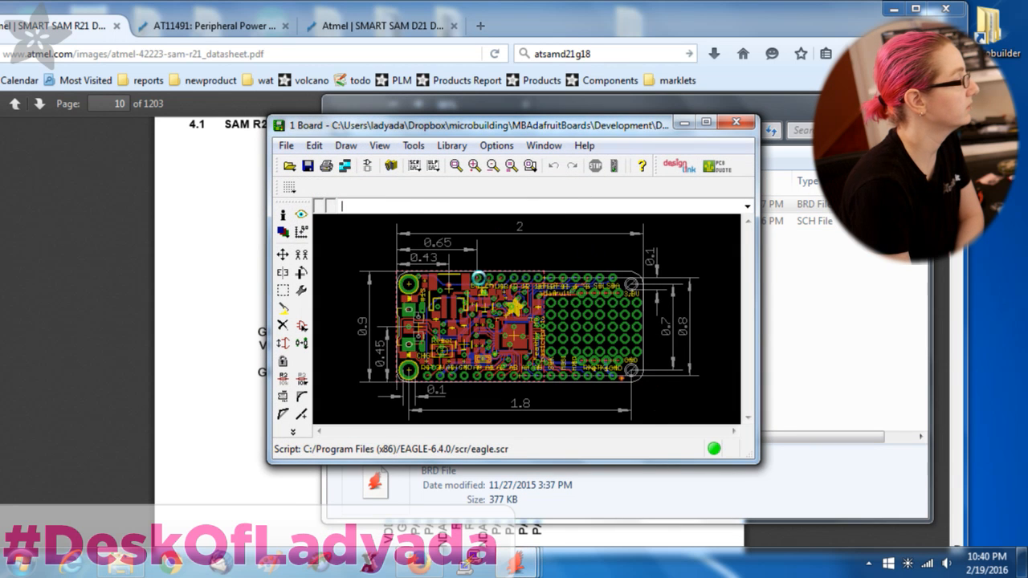
left_click_drag(747, 454, 980, 534)
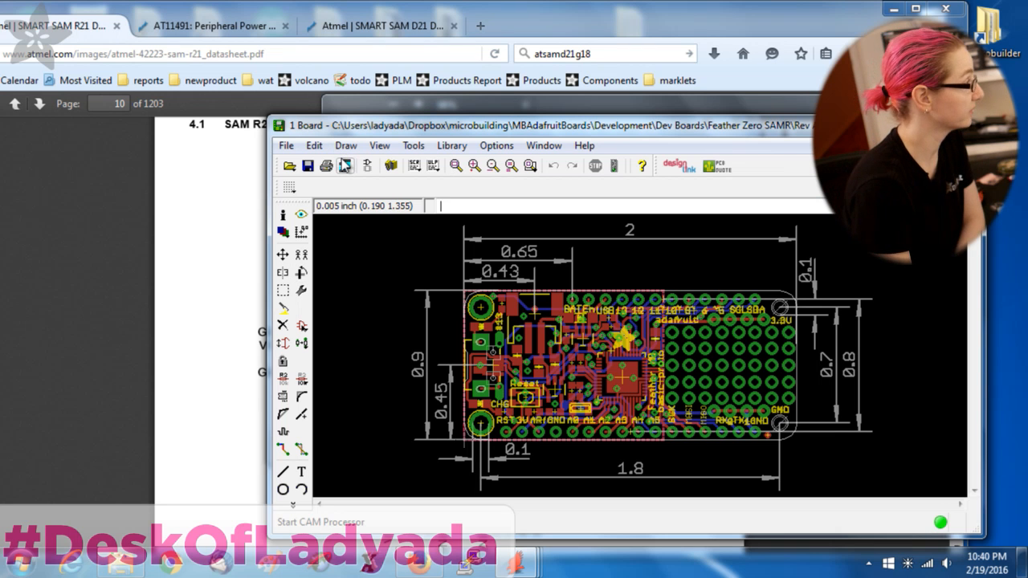
left_click(452, 146)
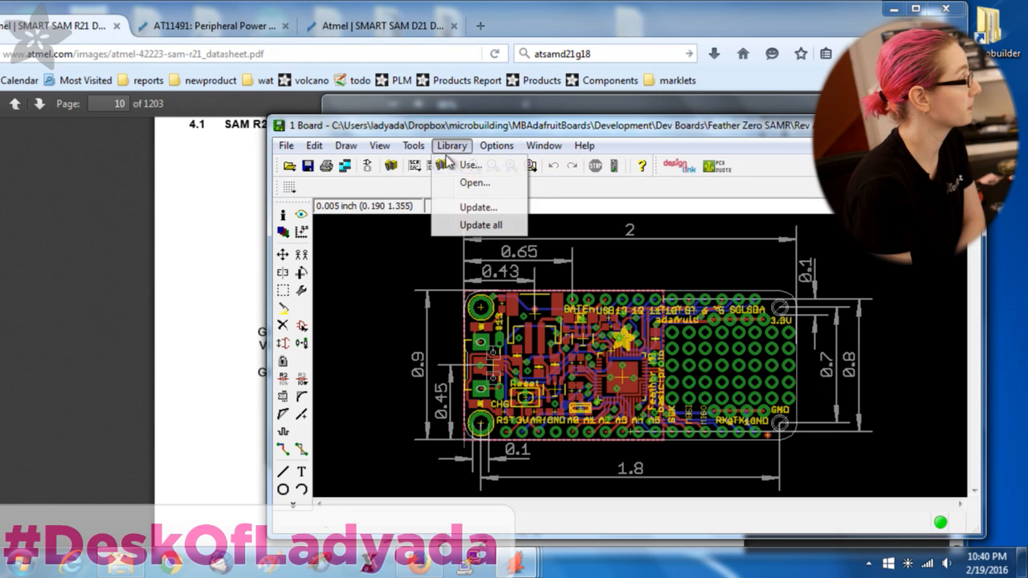
left_click(467, 183)
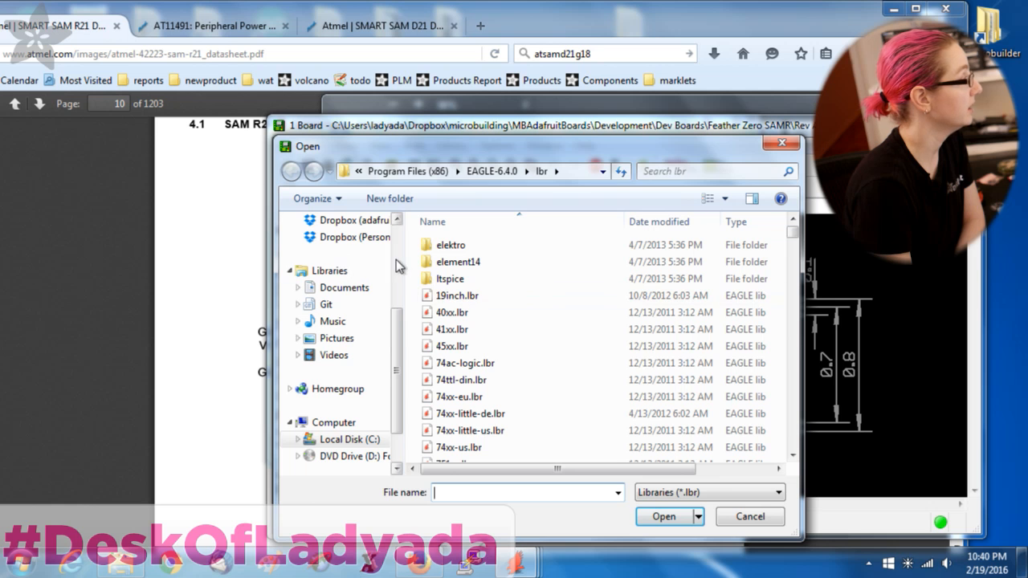
scroll(341, 273, "up", 3)
left_click(331, 277)
left_click(447, 247)
double_click(447, 249)
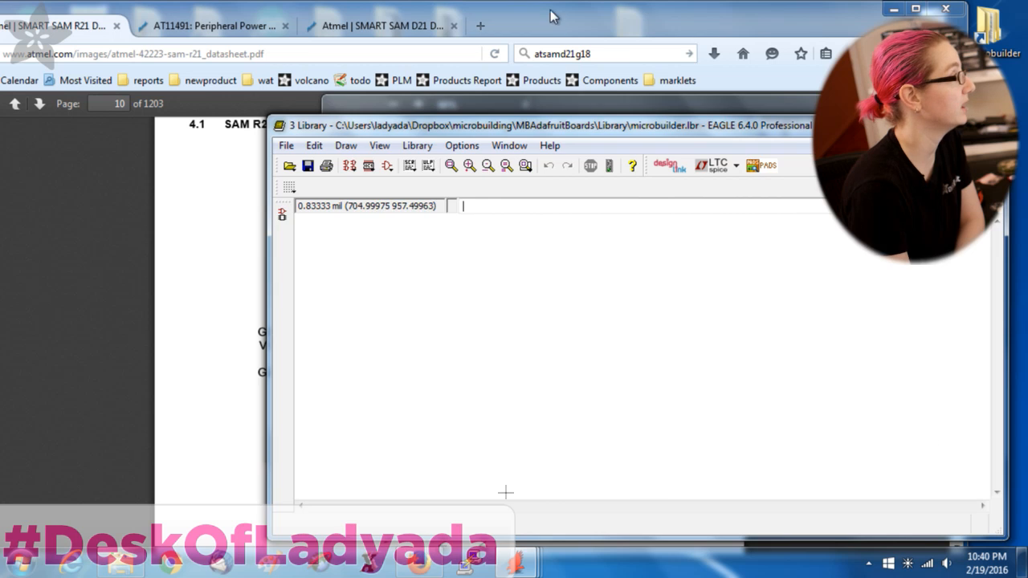
Switch to the browser and look through the SAM R21 datasheet backward from its last page, through the contents, electrical characteristics and errata sections
left_click(160, 139)
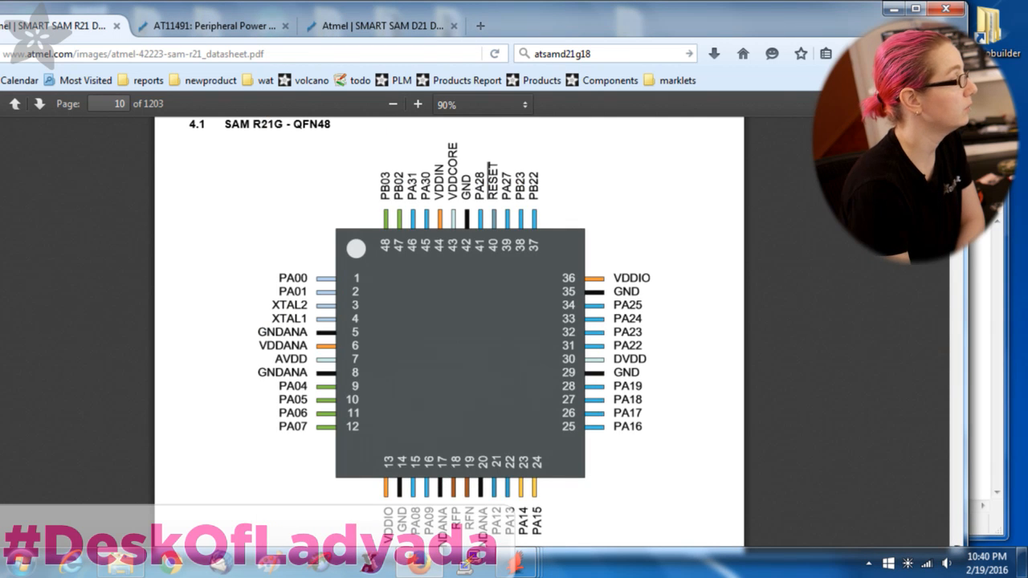
left_click_drag(956, 133, 958, 535)
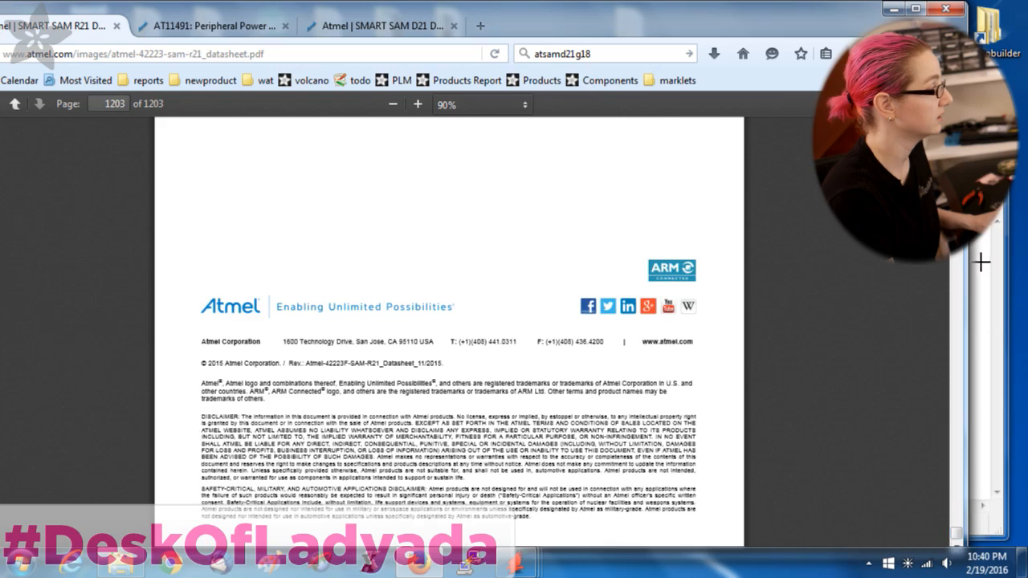
scroll(450, 329, "up", 20)
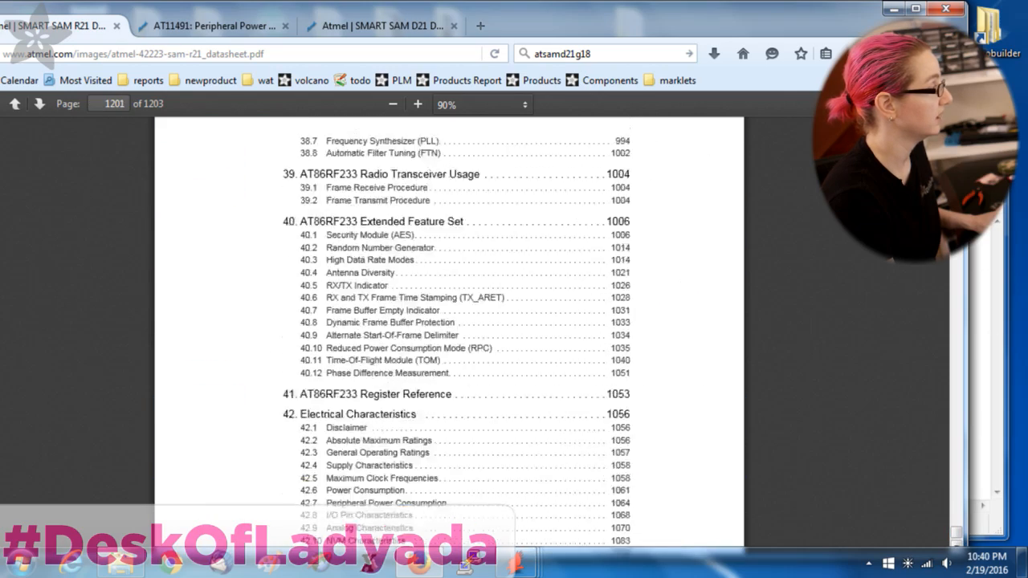
scroll(450, 329, "up", 20)
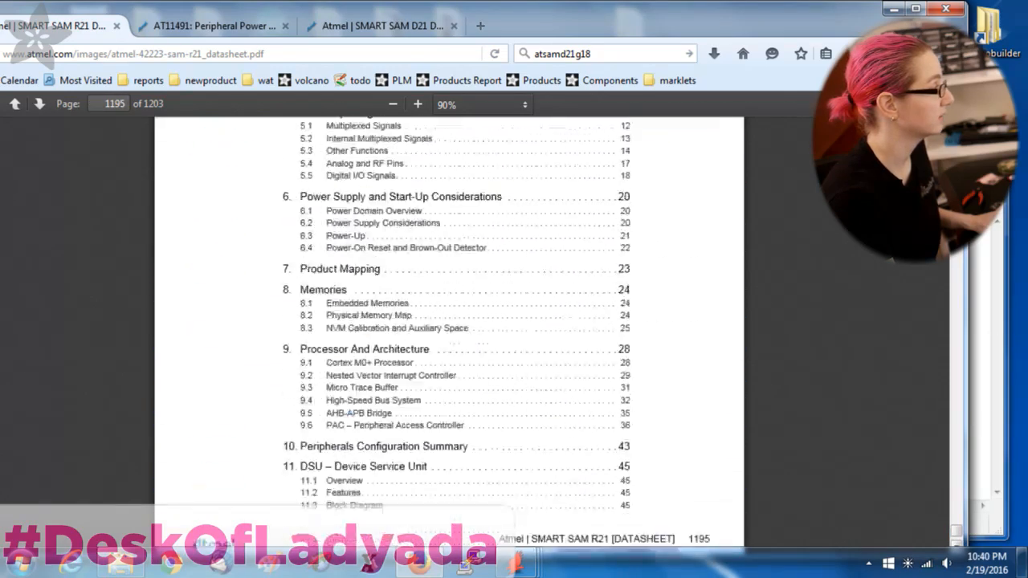
scroll(450, 330, "up", 20)
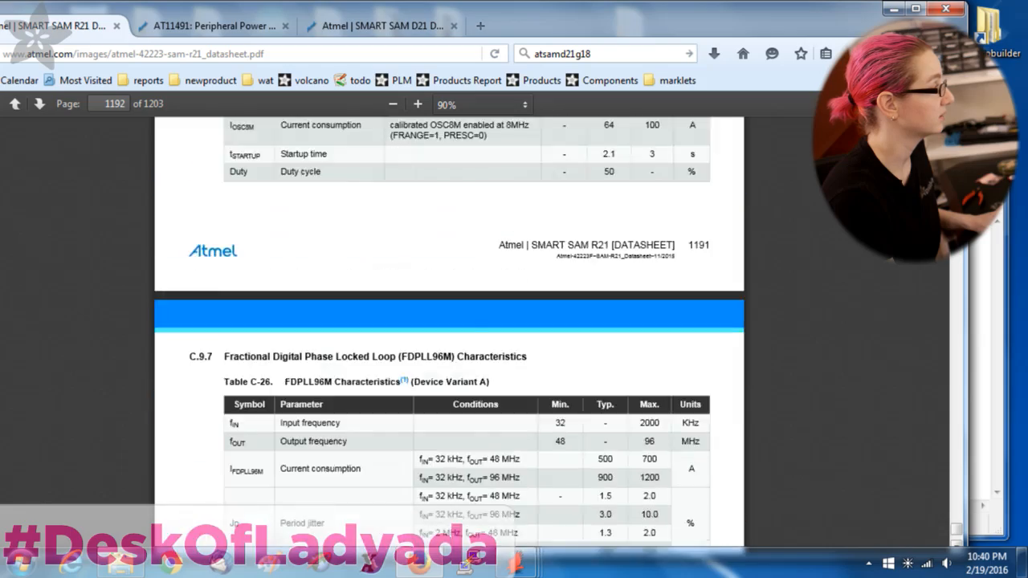
scroll(449, 329, "up", 20)
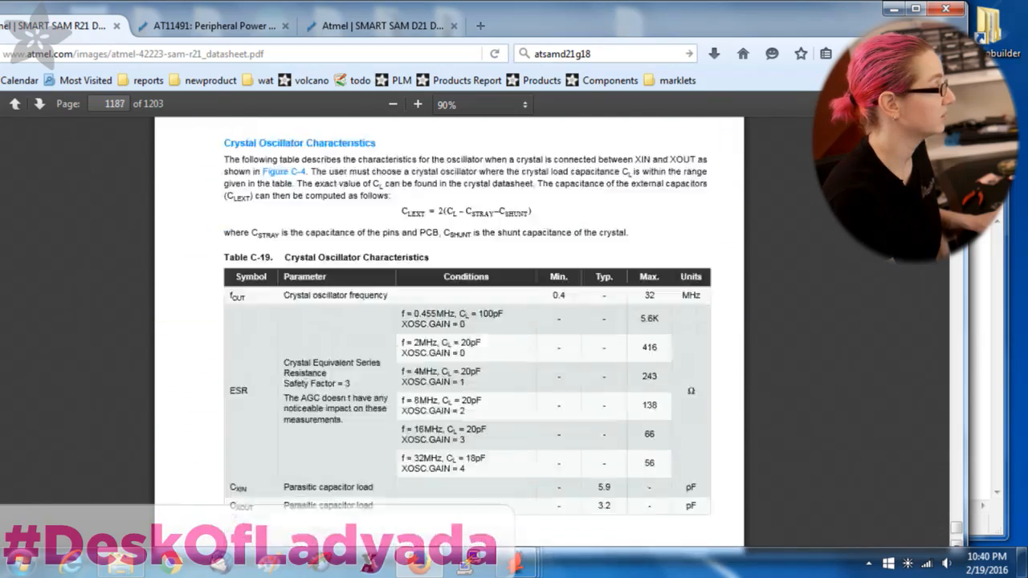
scroll(450, 329, "up", 10)
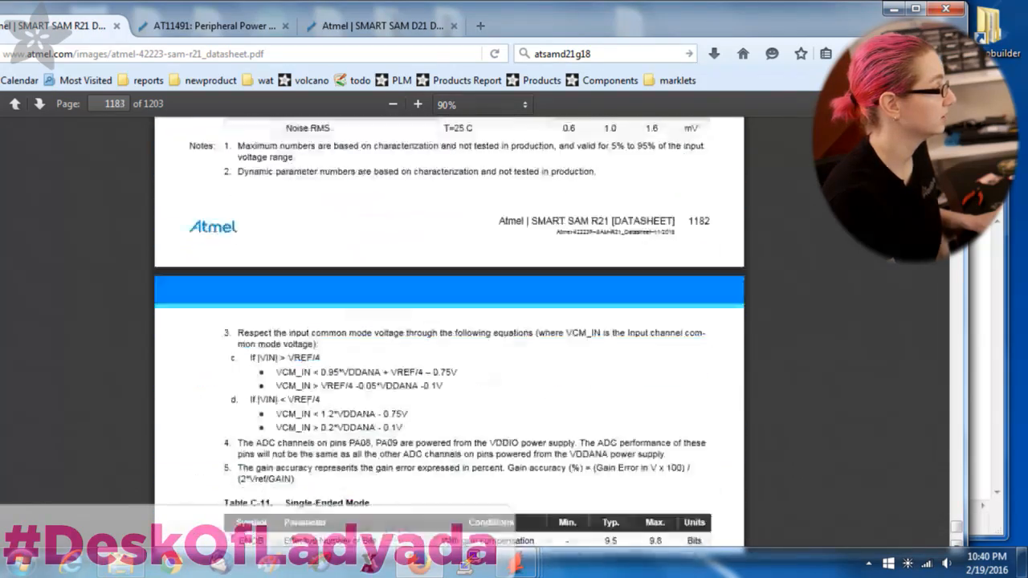
scroll(448, 321, "up", 20)
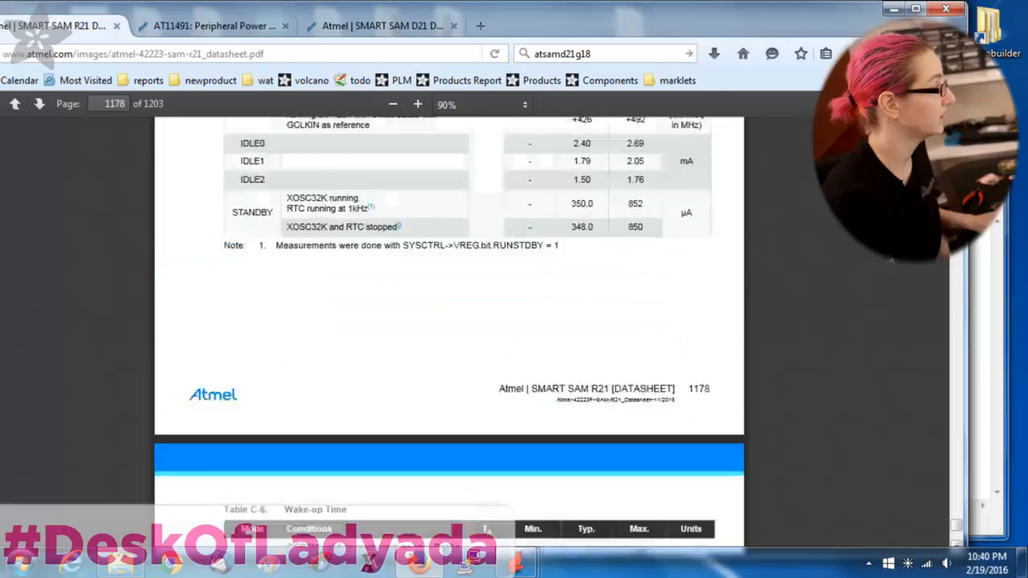
scroll(449, 321, "up", 15)
scroll(449, 321, "up", 20)
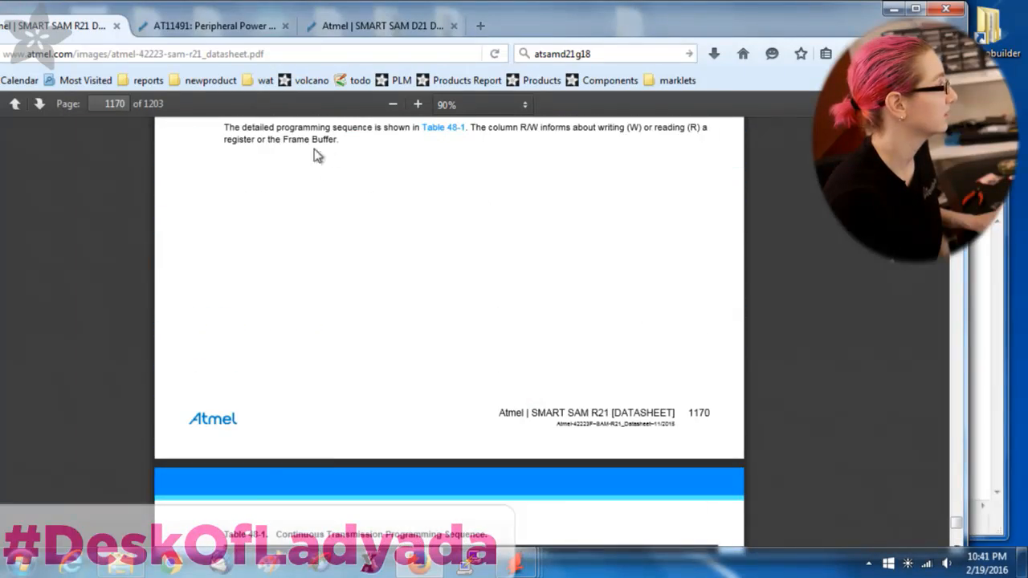
scroll(449, 322, "up", 15)
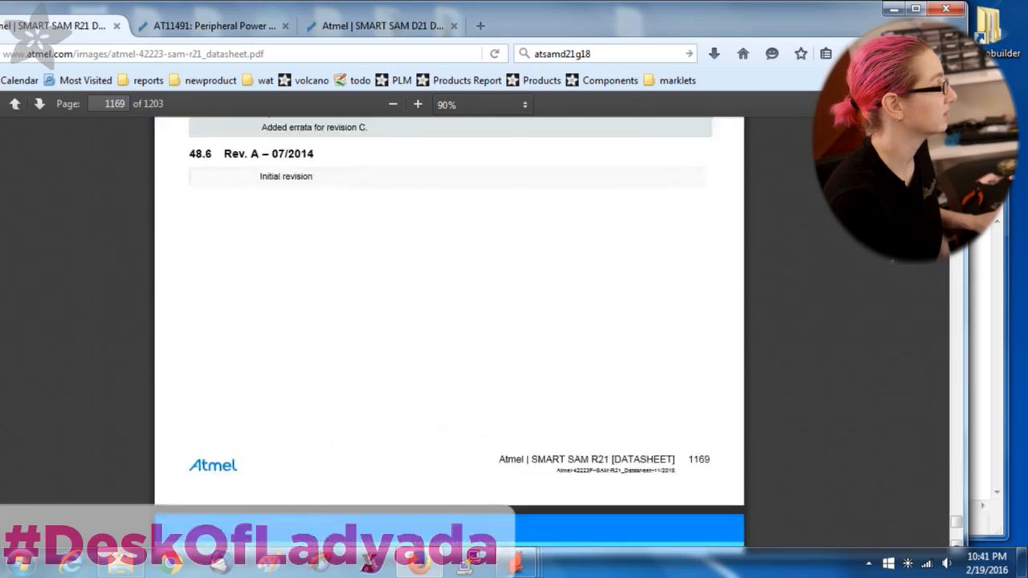
scroll(449, 321, "up", 20)
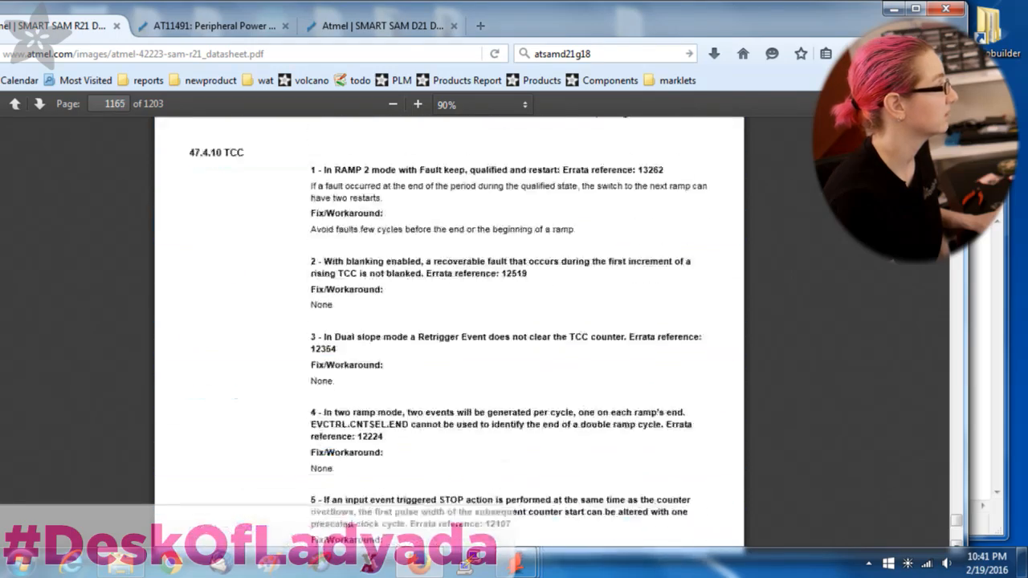
scroll(449, 321, "up", 20)
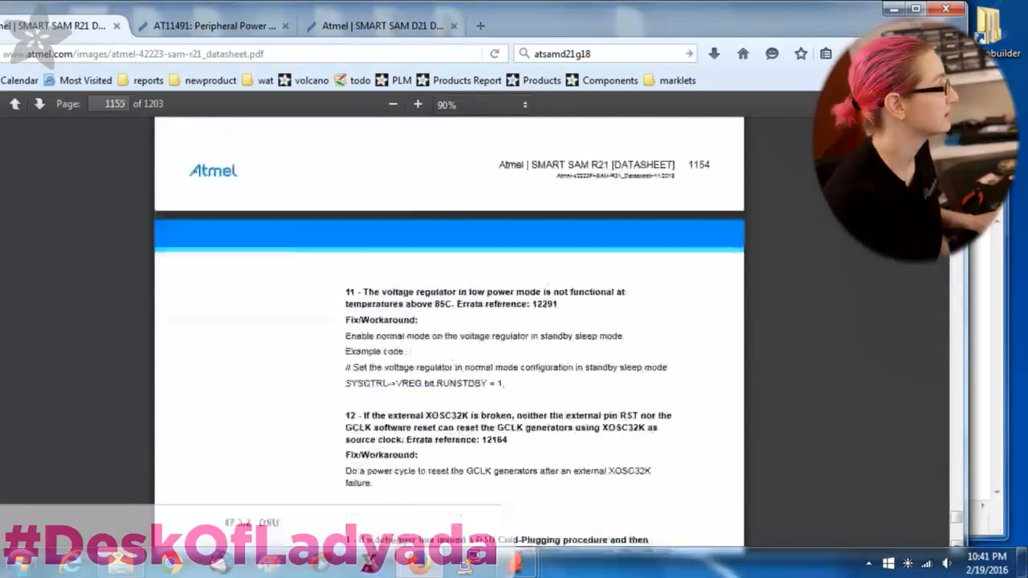
scroll(449, 321, "up", 20)
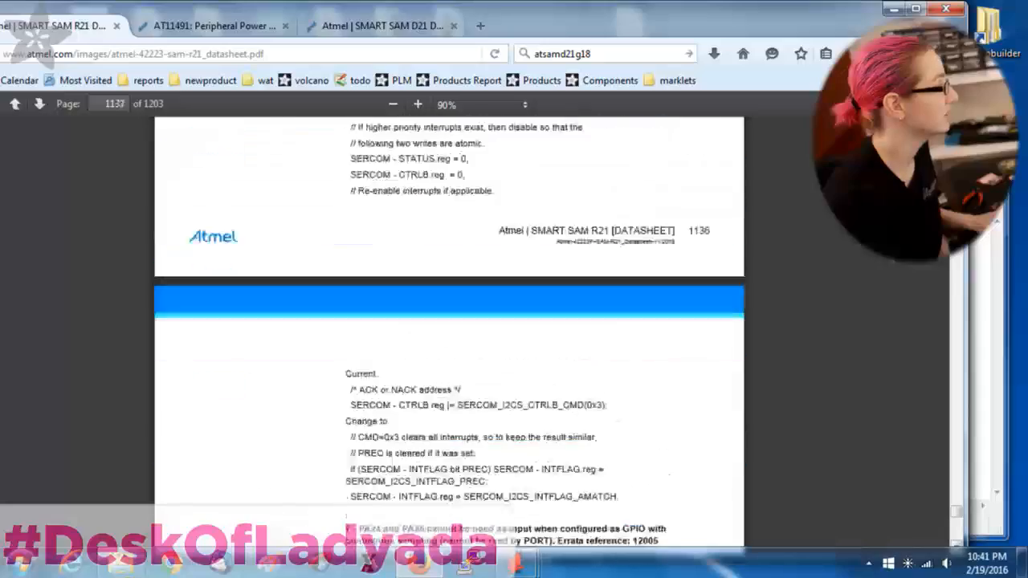
scroll(449, 321, "up", 20)
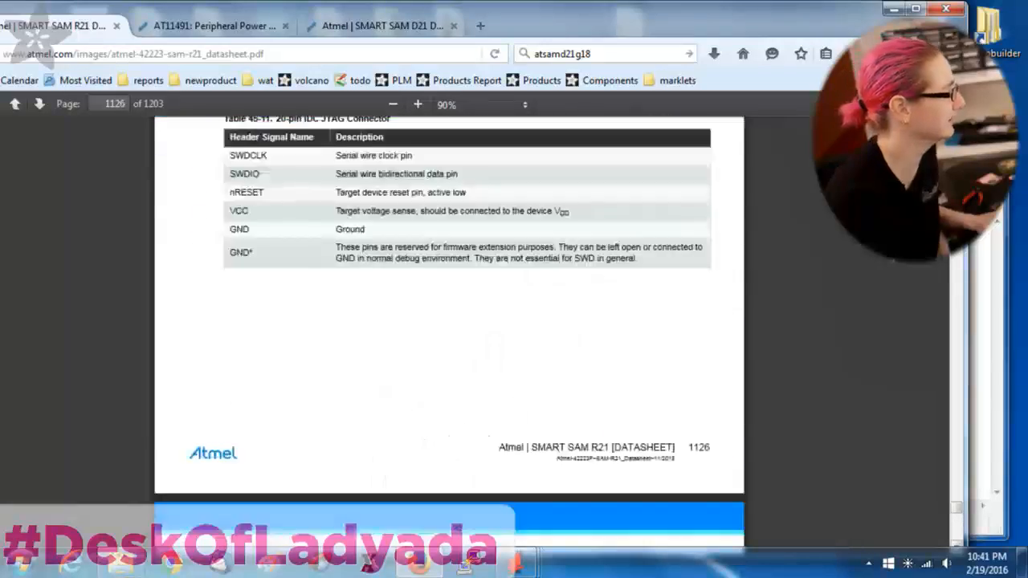
scroll(449, 322, "up", 12)
Search the datasheet from its beginning for "qfn48", go through the matches, and examine the SAM R21G pinout diagram with its legend
left_click_drag(957, 504, 964, 121)
key("ctrl+f")
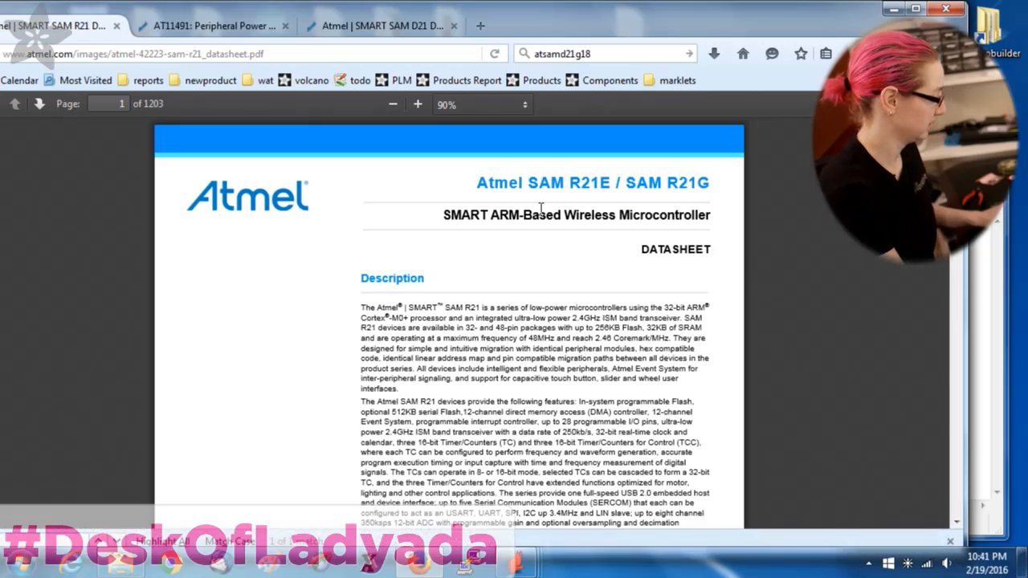
type("qfn")
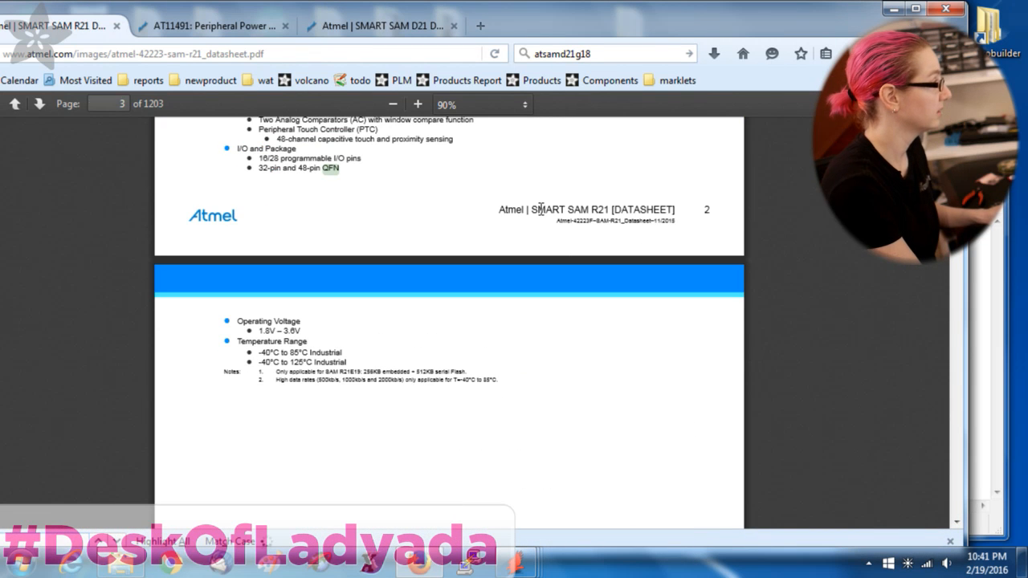
type("48")
key("Return")
key("Return")
key("Return")
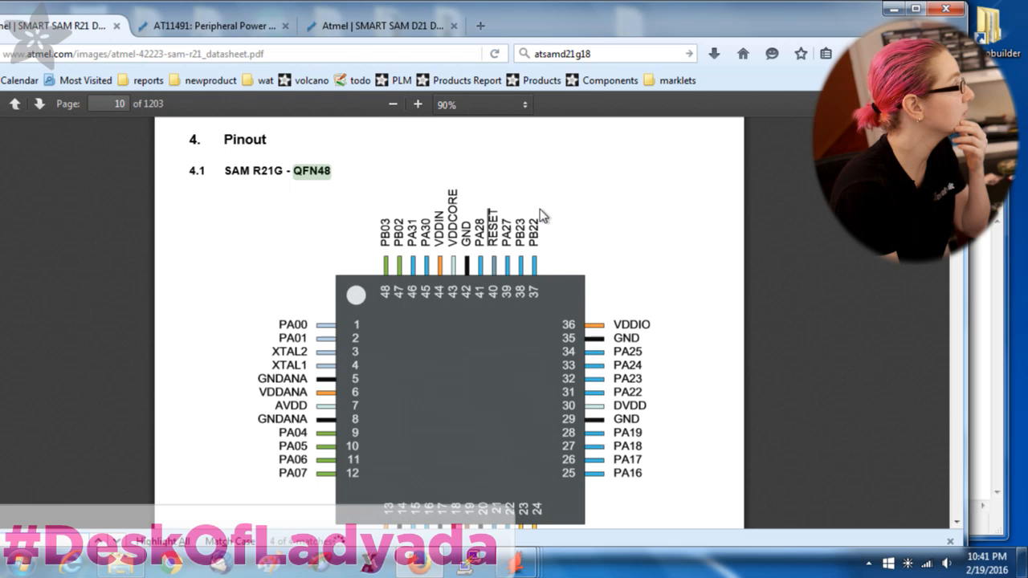
key("Return")
key("Return")
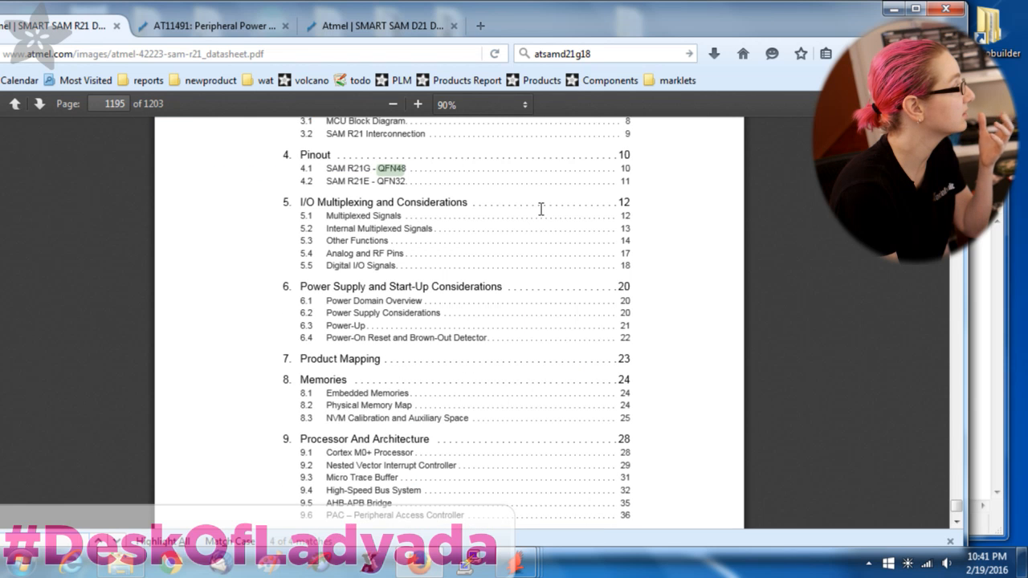
key("Return")
key("Return")
key("Return")
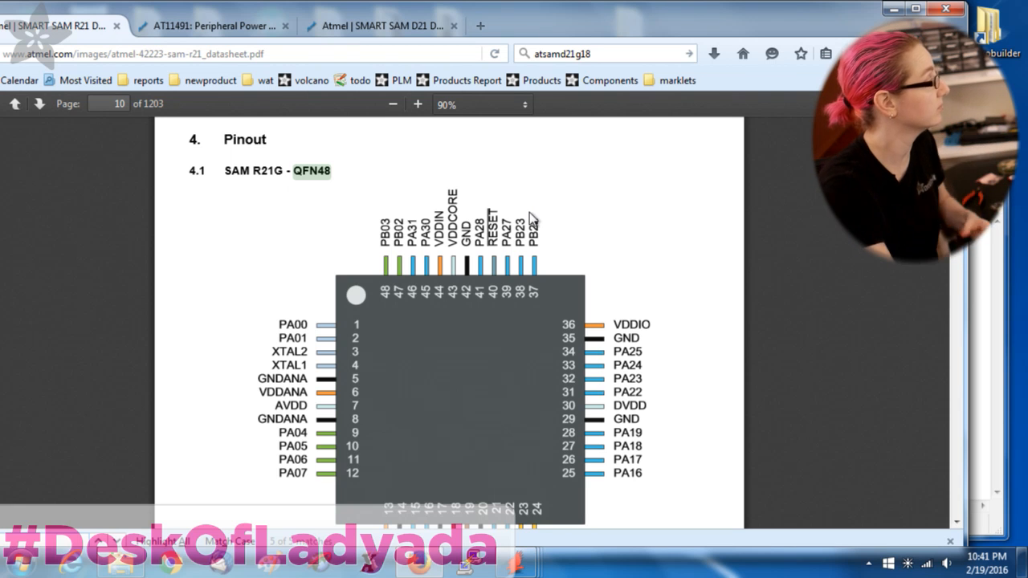
scroll(542, 312, "down", 3)
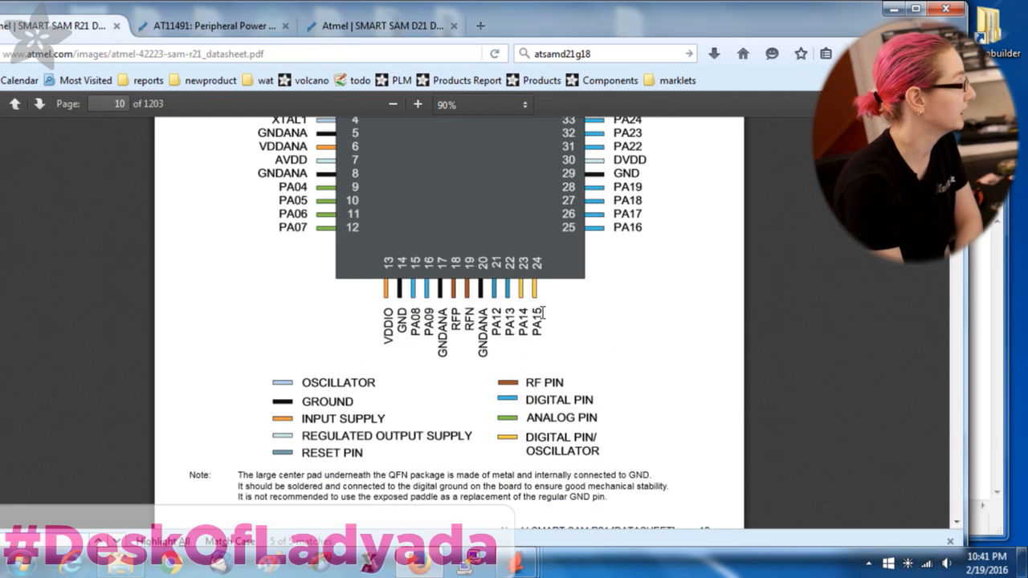
scroll(542, 312, "down", 2)
scroll(264, 457, "down", 4)
scroll(438, 377, "up", 8)
scroll(439, 377, "up", 1)
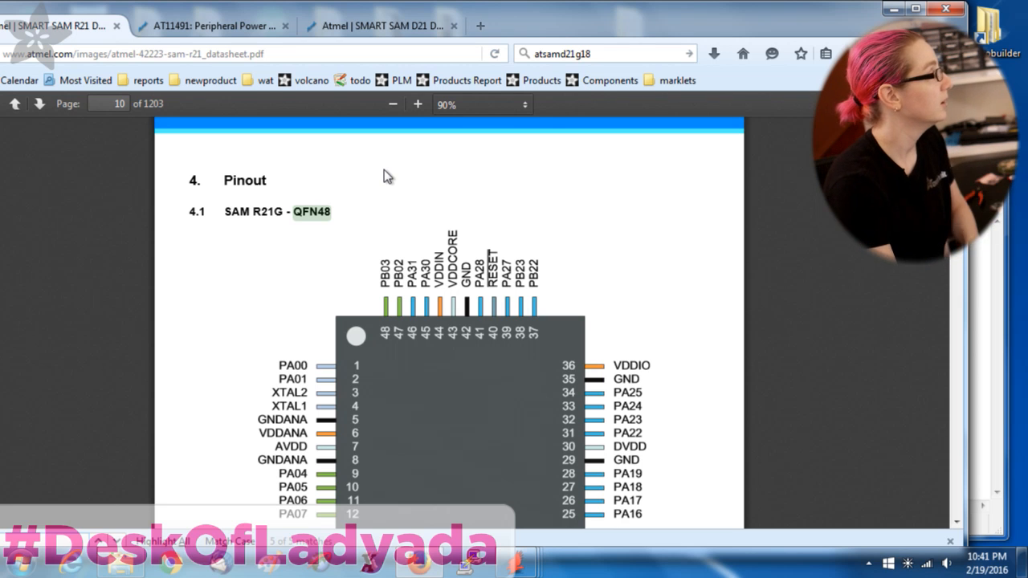
Switch to the EAGLE library window and check which QFN48 packages the microbuilder library offers, without opening any
left_click_drag(568, 32, 595, 26)
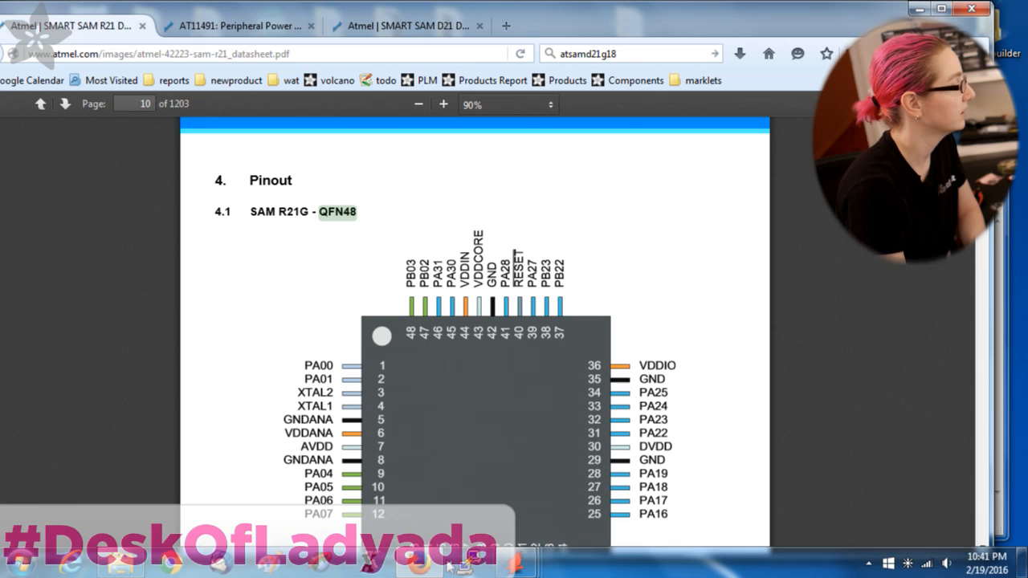
mouse_move(522, 562)
left_click(777, 480)
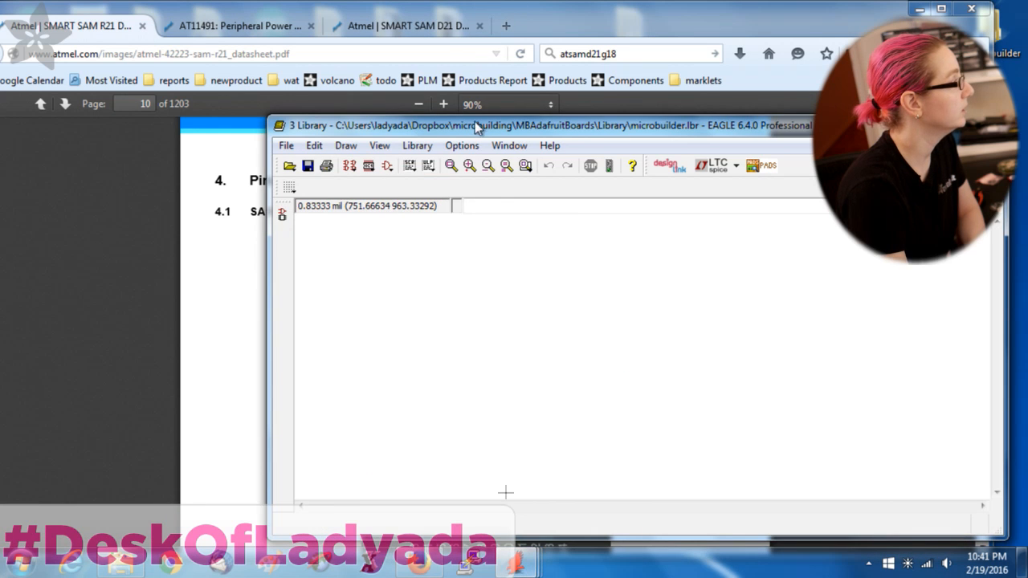
left_click_drag(462, 127, 608, 134)
left_click(509, 174)
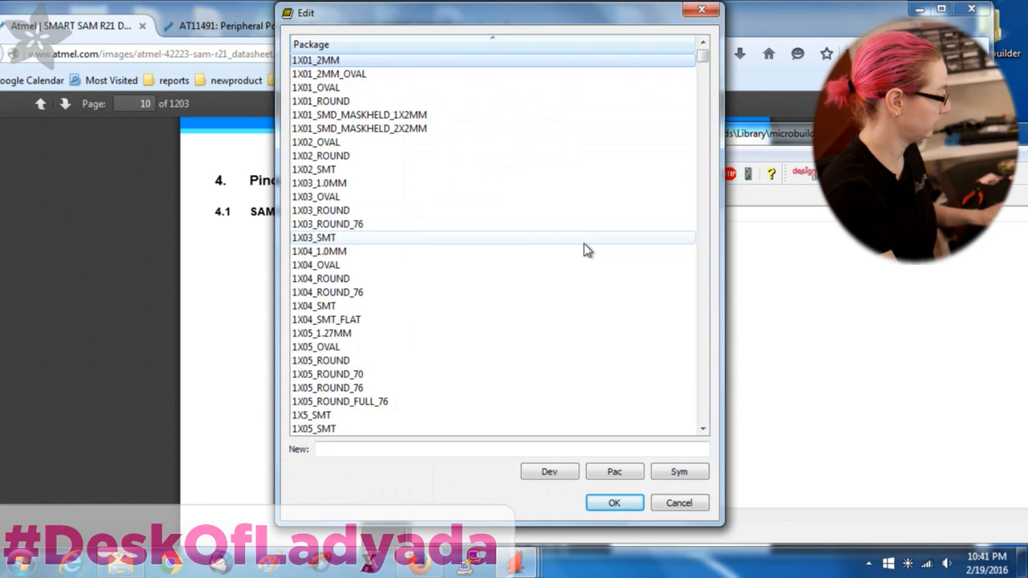
key("q")
scroll(585, 246, "down", 6)
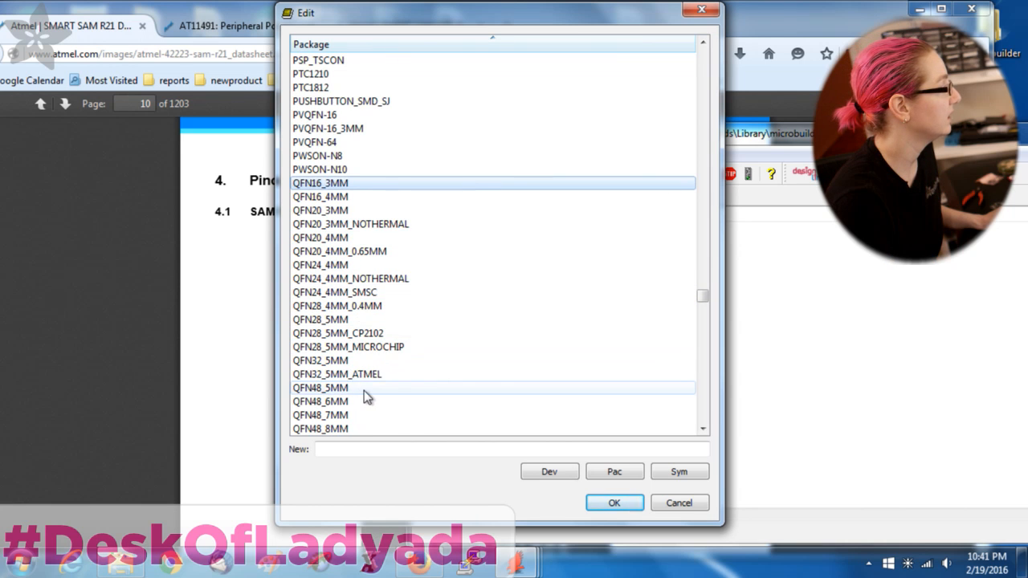
scroll(364, 391, "down", 2)
left_click(364, 448)
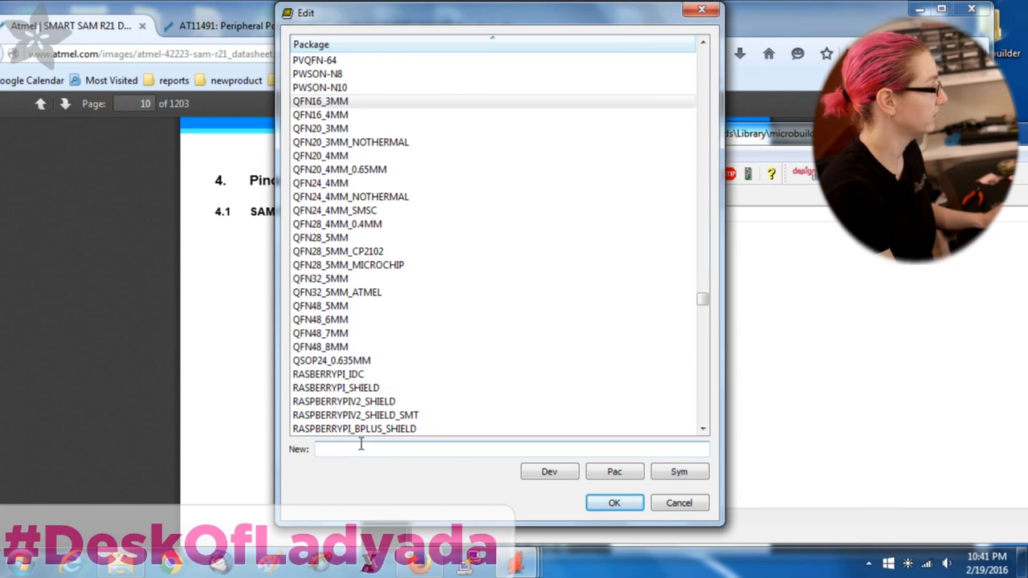
left_click(702, 10)
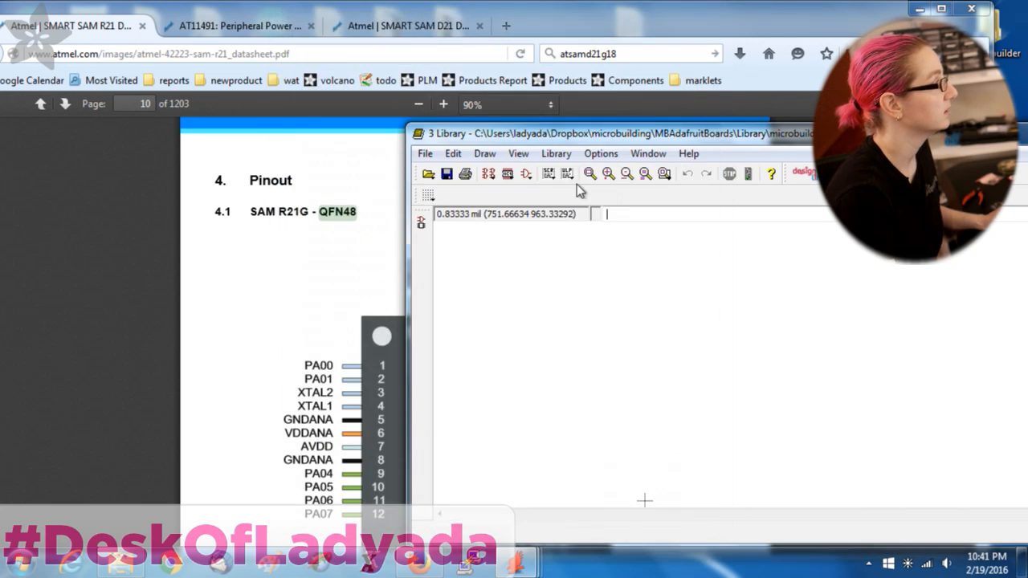
Open the ATSAMD21J device from the microbuilder library and enlarge the library window
left_click(490, 173)
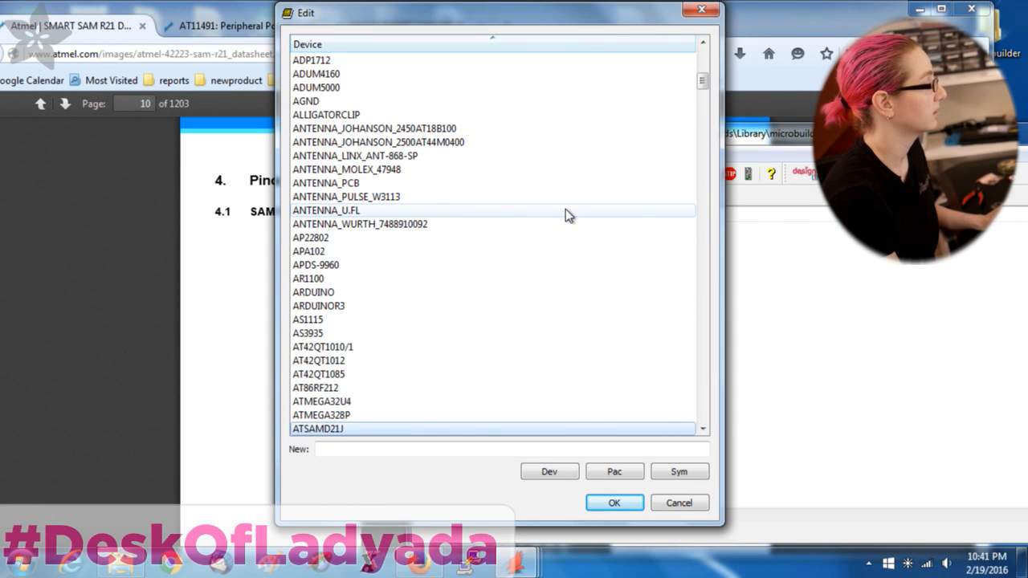
scroll(566, 214, "down", 2)
left_click(372, 348)
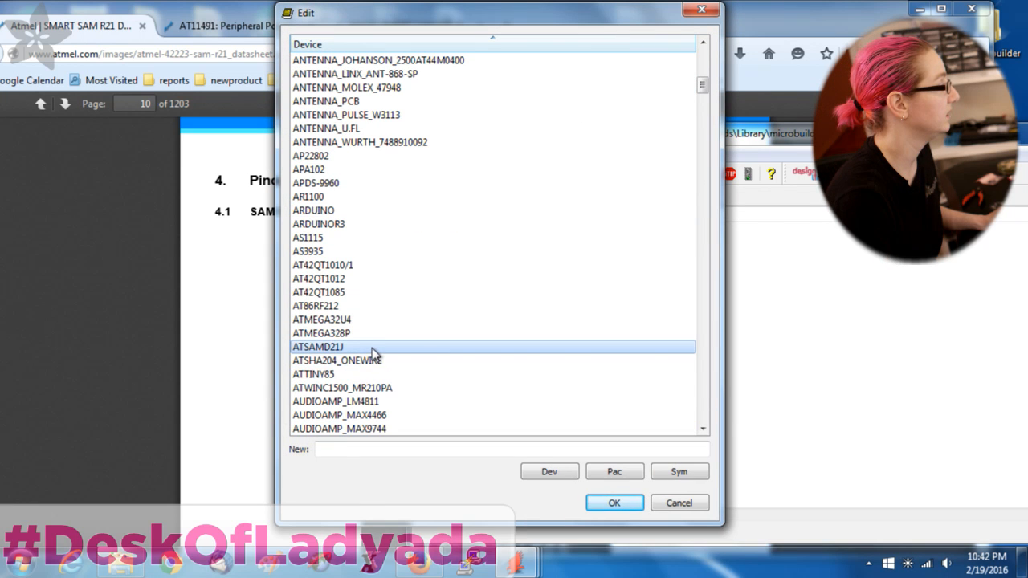
double_click(372, 347)
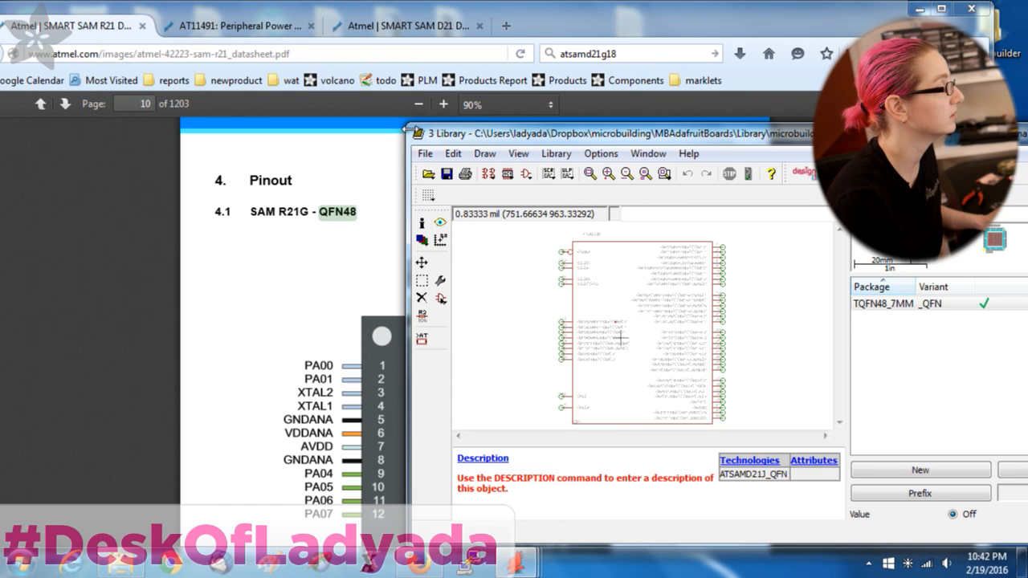
left_click_drag(406, 126, 283, 4)
Rename the ATSAMD21J device as ATSAMD21G
left_click(522, 90)
type("rename")
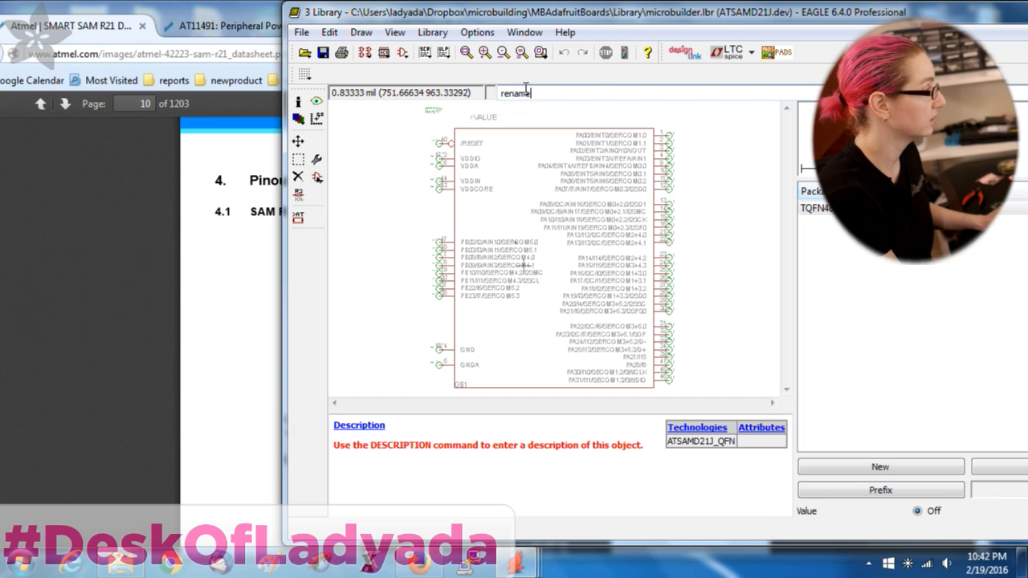
key("Return")
key("End")
key("BackSpace")
type("G")
key("Return")
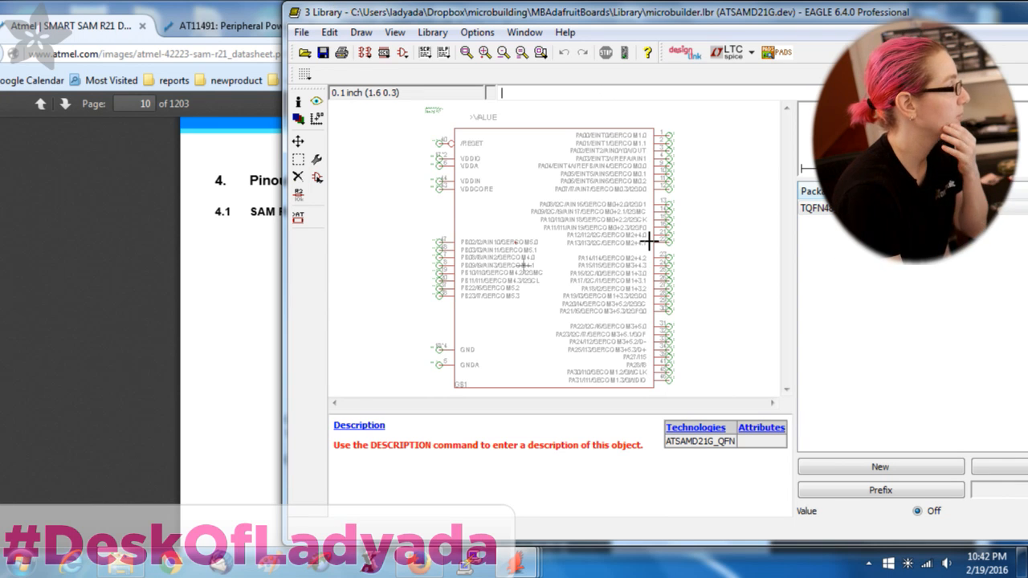
Open the ATSAMD21 symbol from the library for editing
left_click(404, 53)
type("ats")
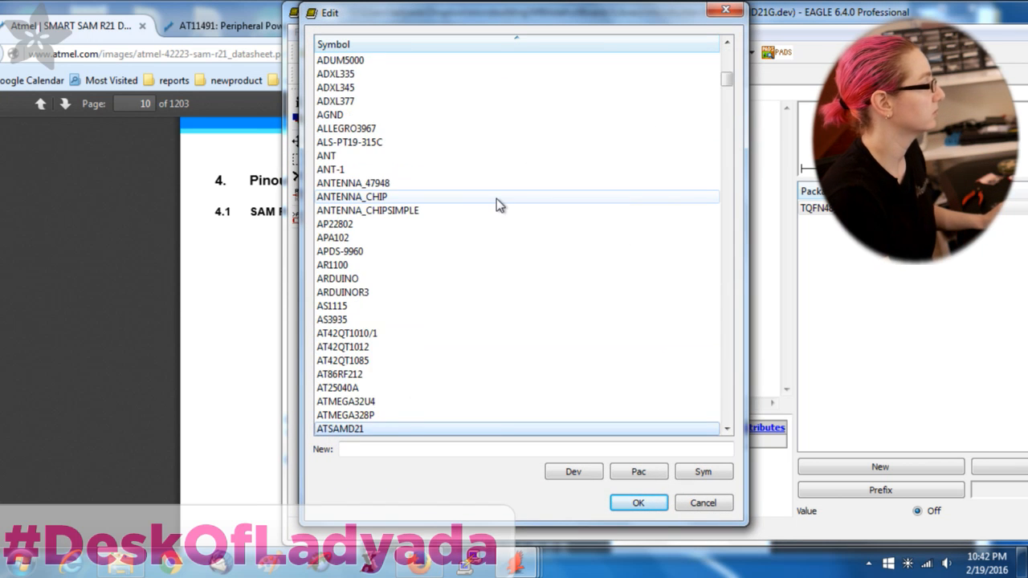
scroll(496, 199, "down", 3)
double_click(384, 306)
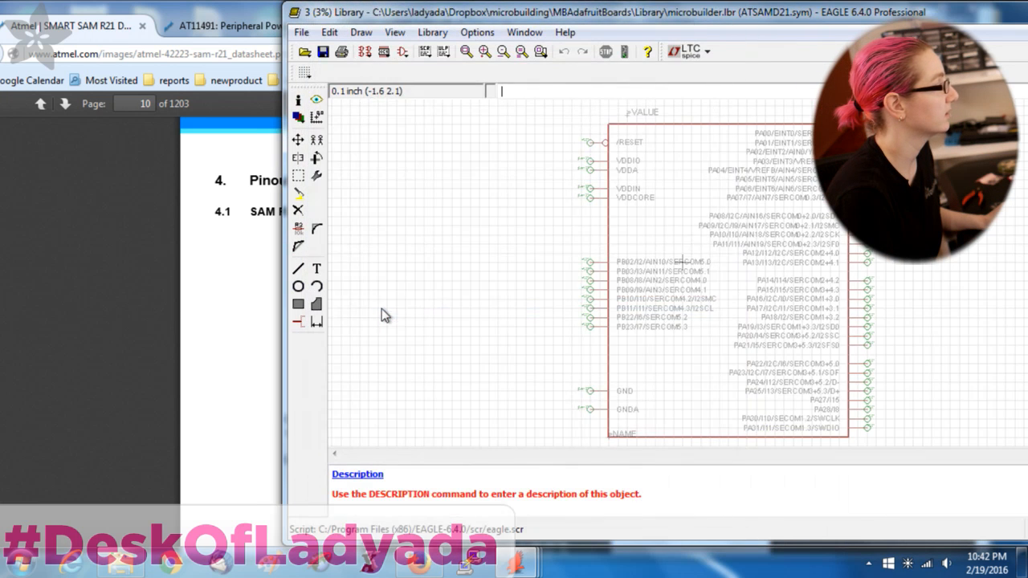
Copy the entire ATSAMD21 symbol, including its outline, pins and labels, to the clipboard as a group
left_click(300, 175)
left_click_drag(506, 115, 911, 436)
type("cut")
key("Return")
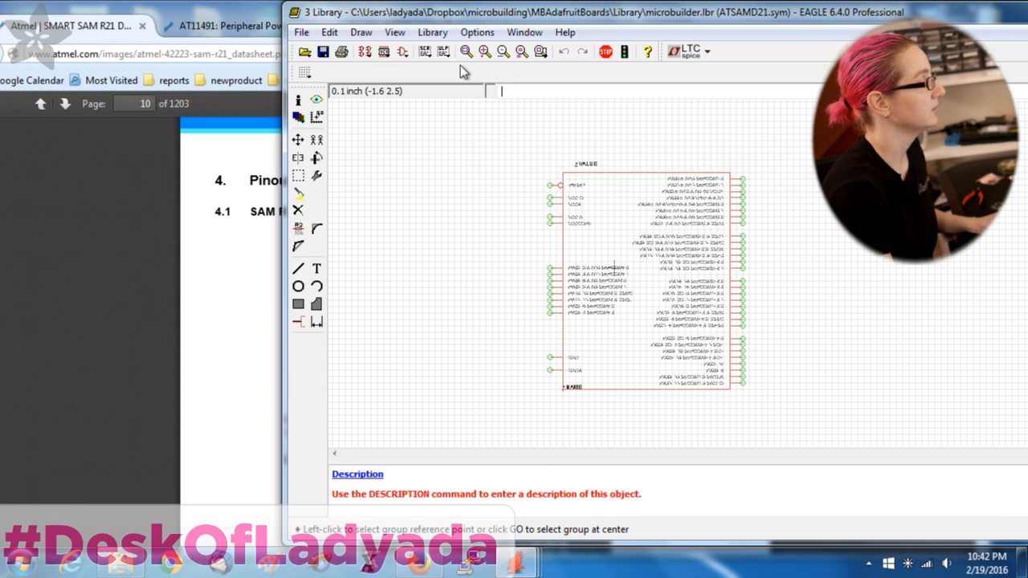
left_click(735, 339)
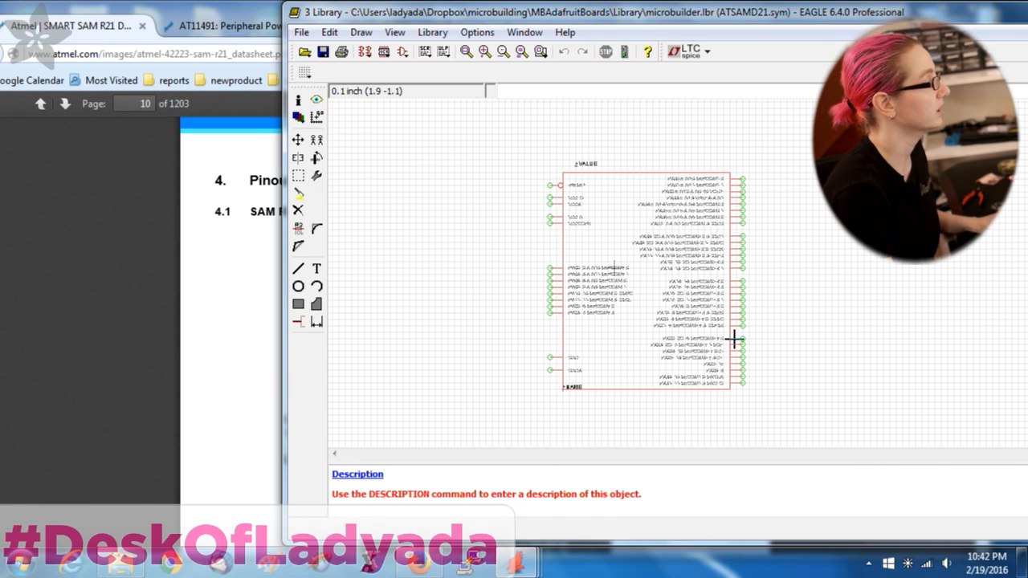
Create a new symbol named ATSAMR21 in the library and paste the copied ATSAMD21 drawing into it
left_click(401, 54)
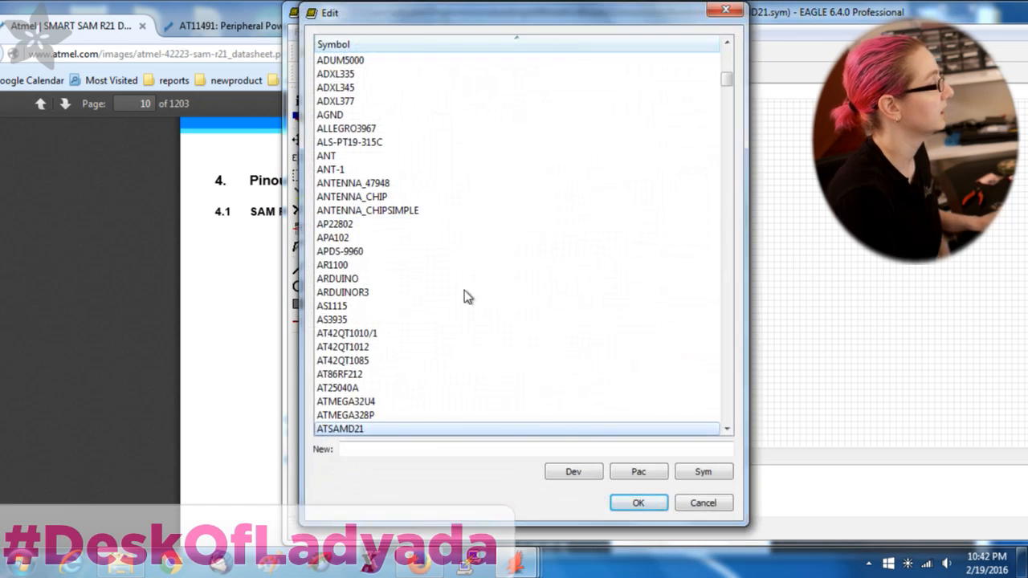
type("ATSAMR21")
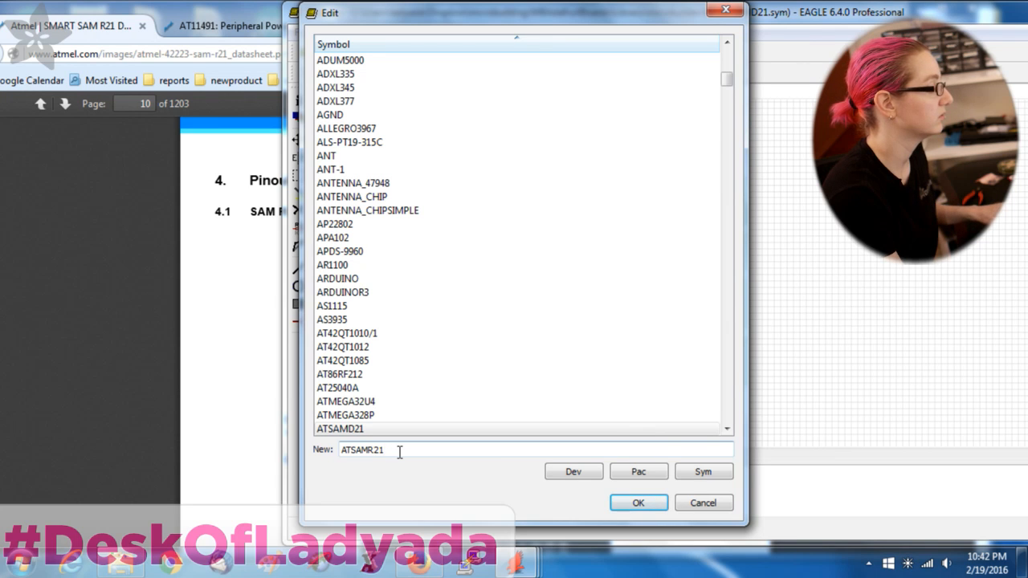
left_click(614, 502)
left_click(593, 532)
left_click(298, 194)
left_click(910, 374)
Switch to the browser, show the SAM R21G QFN48 pinout and move the SAM D21 datasheet tab beside the SAM R21 one
scroll(730, 226, "up", 3)
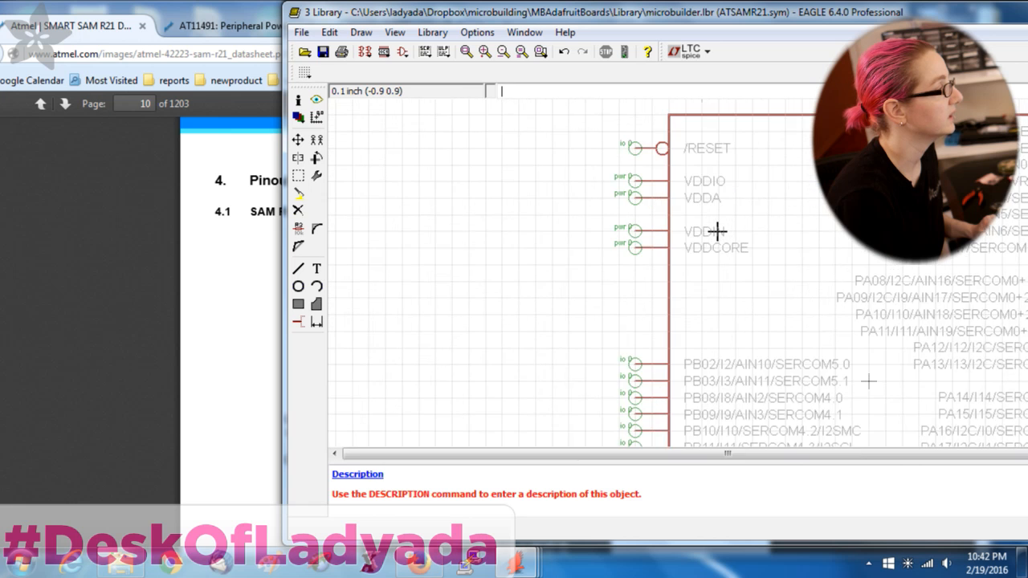
scroll(717, 231, "down", 1)
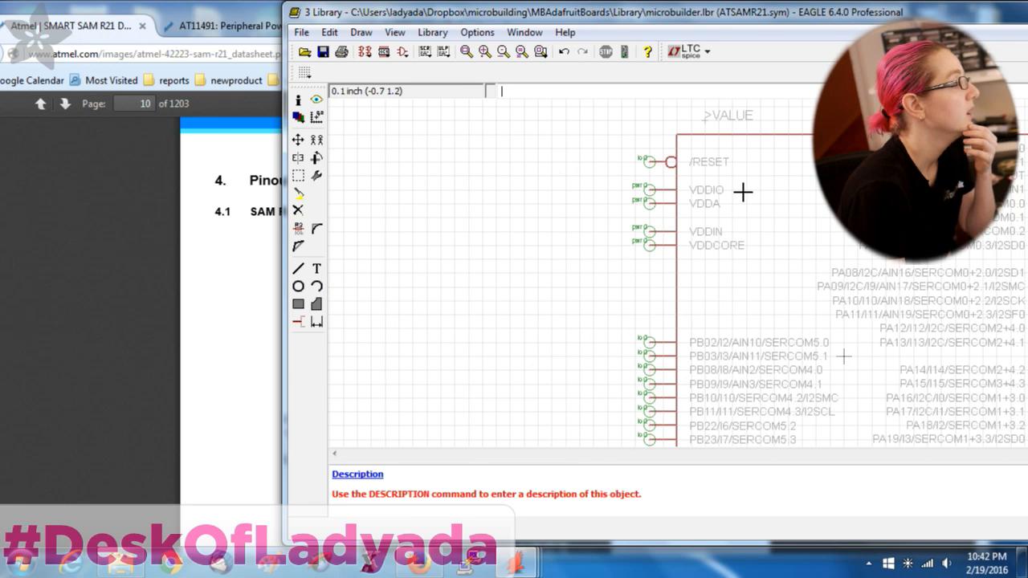
left_click(80, 29)
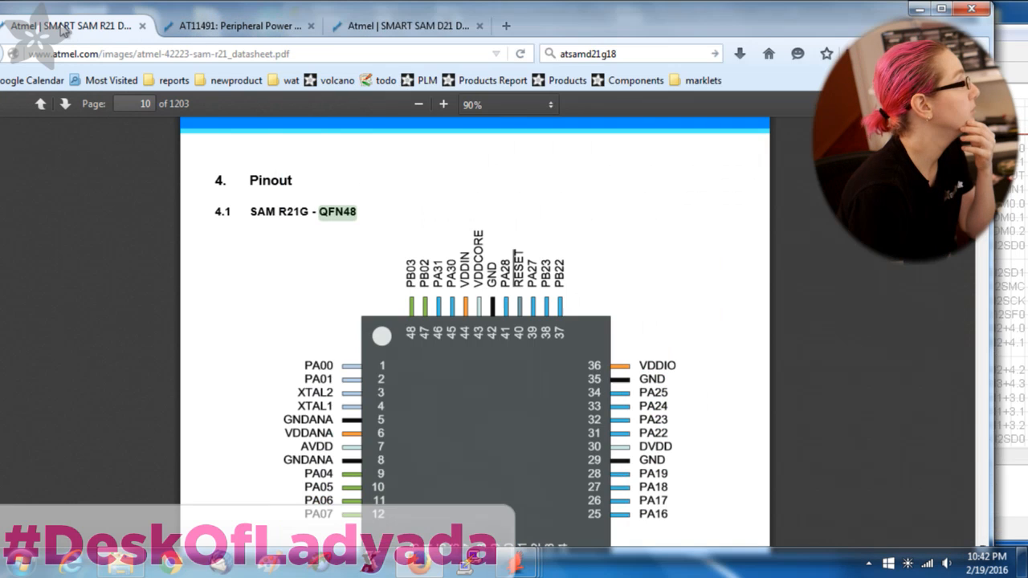
scroll(989, 543, "down", 1)
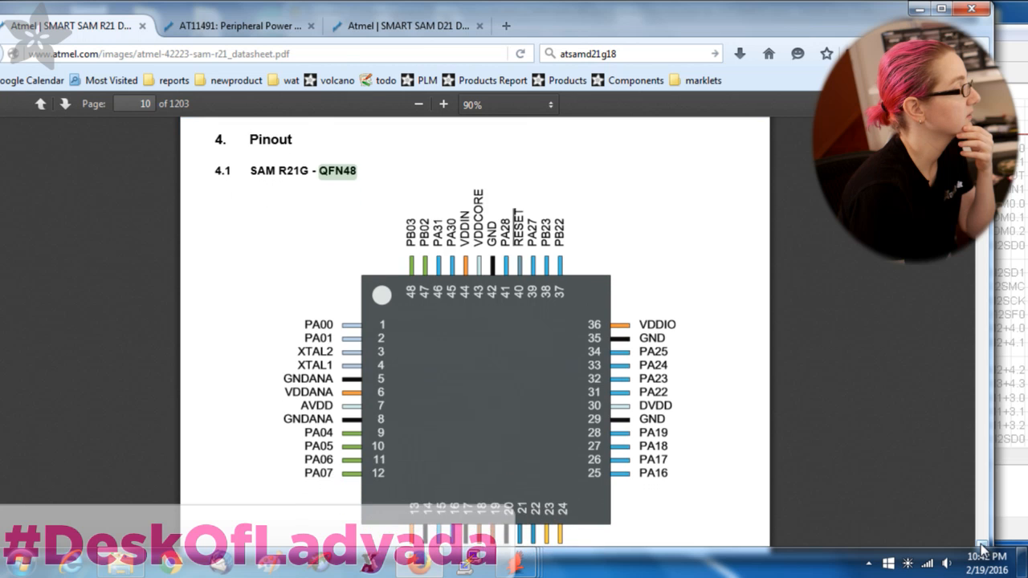
scroll(934, 502, "down", 1)
left_click_drag(366, 29, 244, 30)
left_click(78, 30)
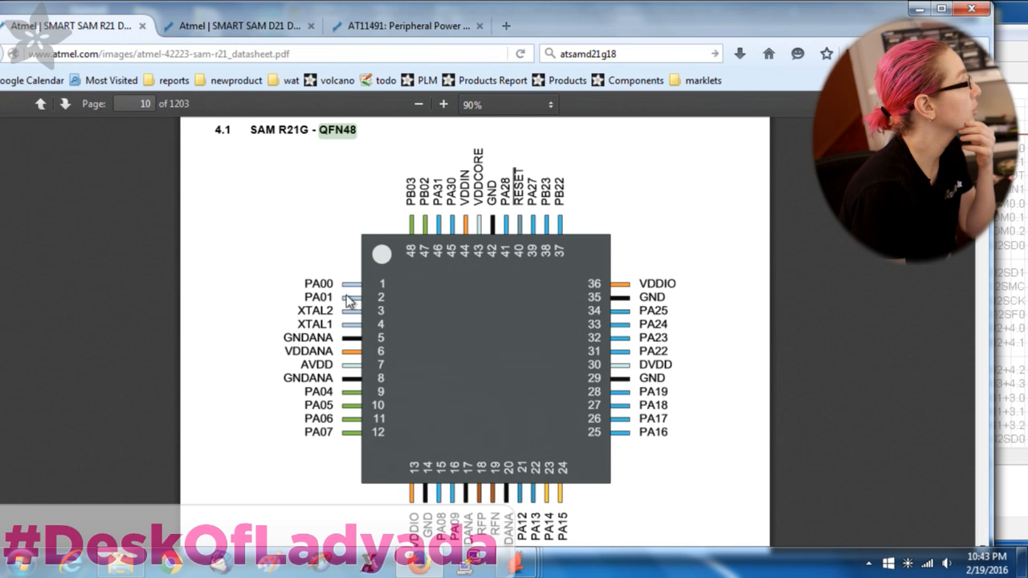
Arrange the EAGLE symbol editor and the browser side by side, keeping the datasheet pinout visible next to the symbol
left_click_drag(1019, 20, 990, 21)
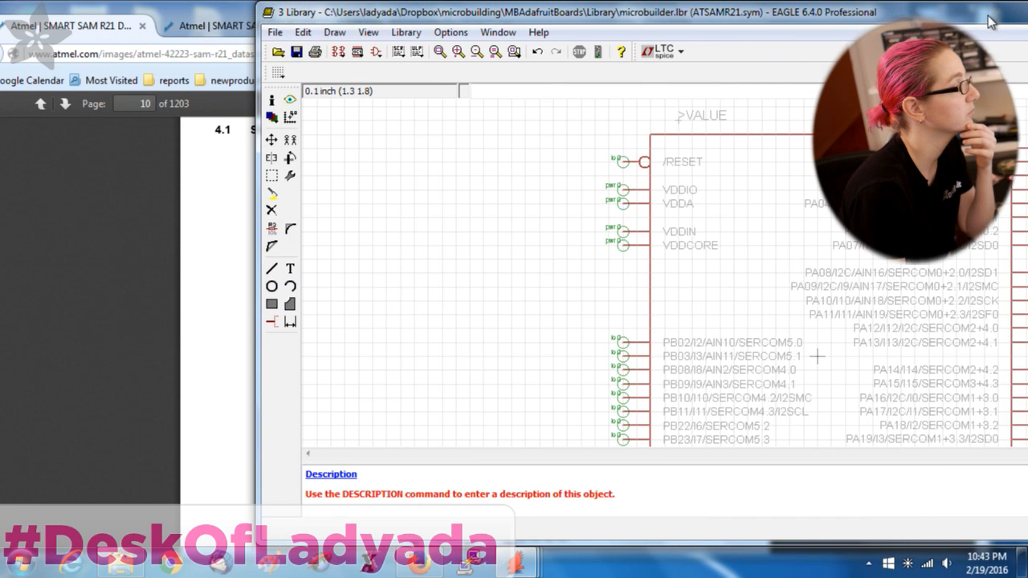
left_click_drag(257, 303, 458, 304)
left_click_drag(380, 12, 147, 11)
left_click_drag(899, 18, 789, 18)
left_click_drag(351, 240, 442, 239)
left_click_drag(799, 456, 864, 456)
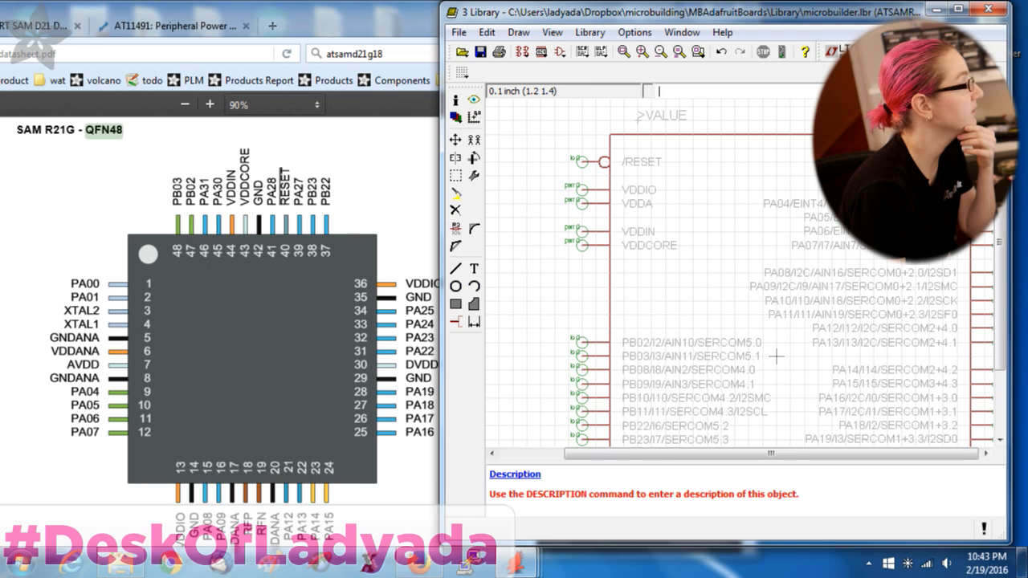
left_click_drag(443, 360, 312, 360)
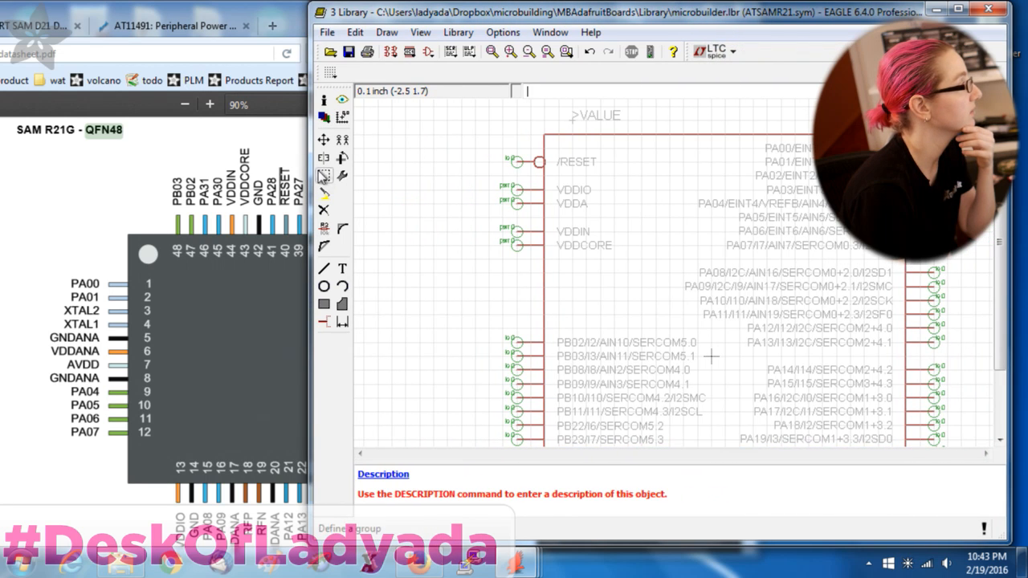
Delete the PA02 and PA03 pins from the ATSAMR21 symbol
left_click(324, 210)
left_click(933, 175)
left_click(933, 190)
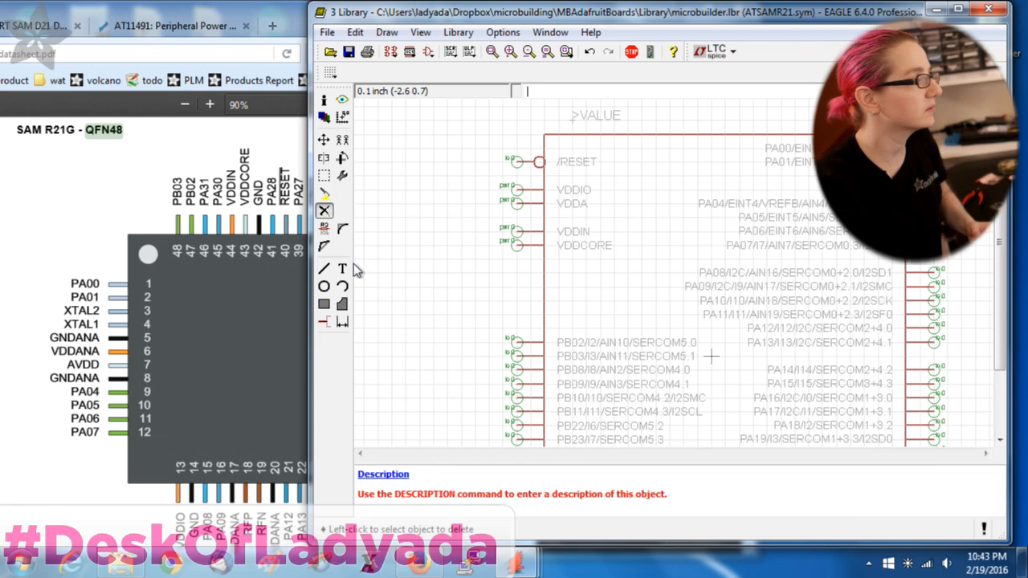
Add two pins with direction pas to the symbol's left edge, between VDDCORE and PB02
left_click(323, 321)
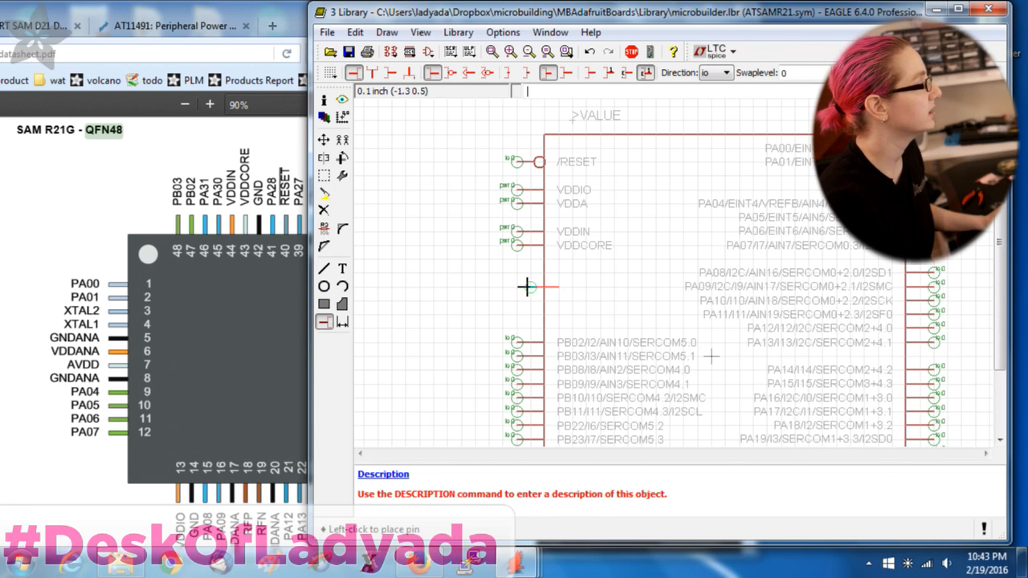
left_click(720, 73)
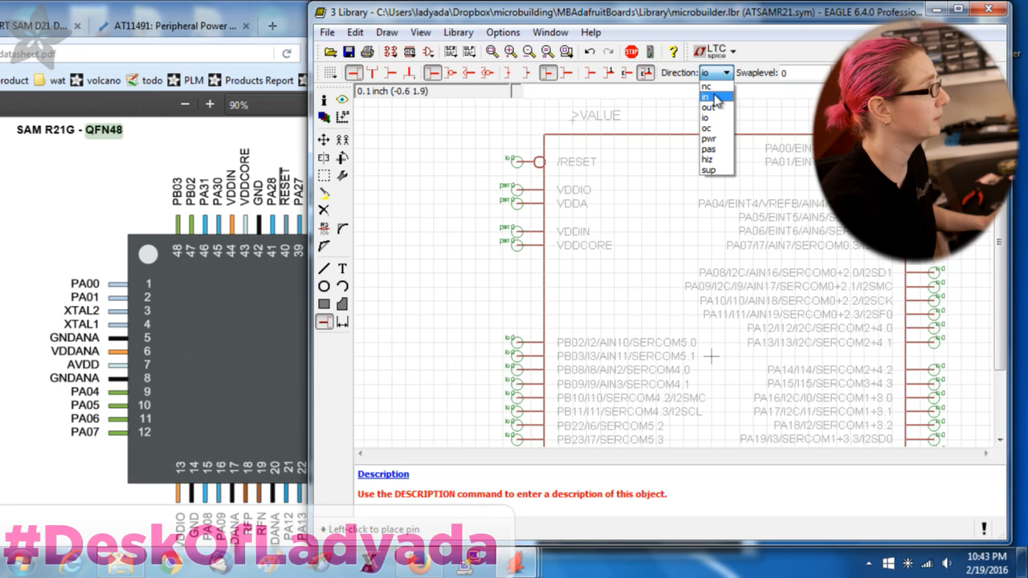
left_click(709, 149)
left_click(516, 285)
left_click(518, 303)
Name the two new passive pins XTAL1 for the upper one and XTAL2 for the lower one
left_click(324, 229)
left_click(523, 300)
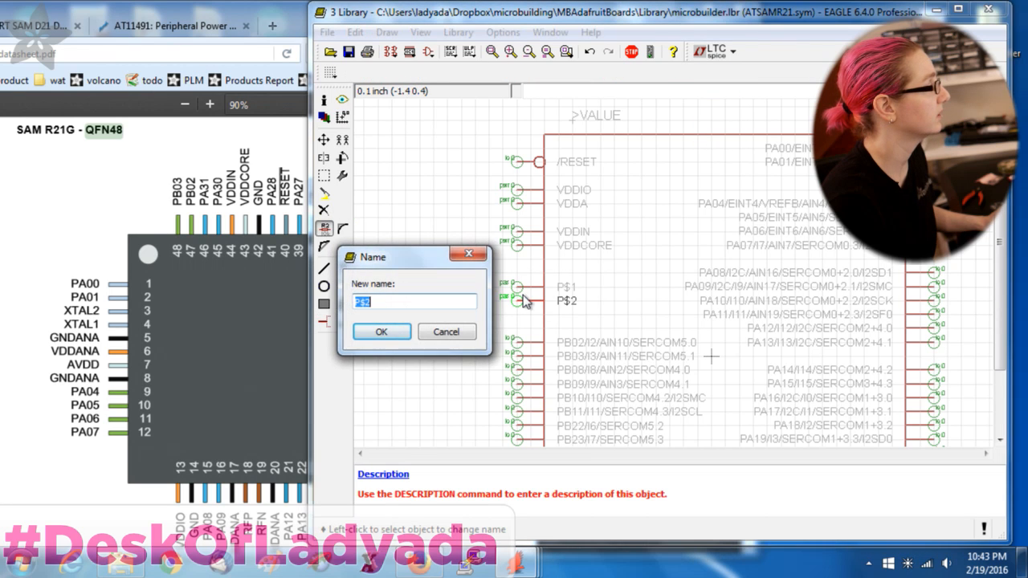
type("xTAL")
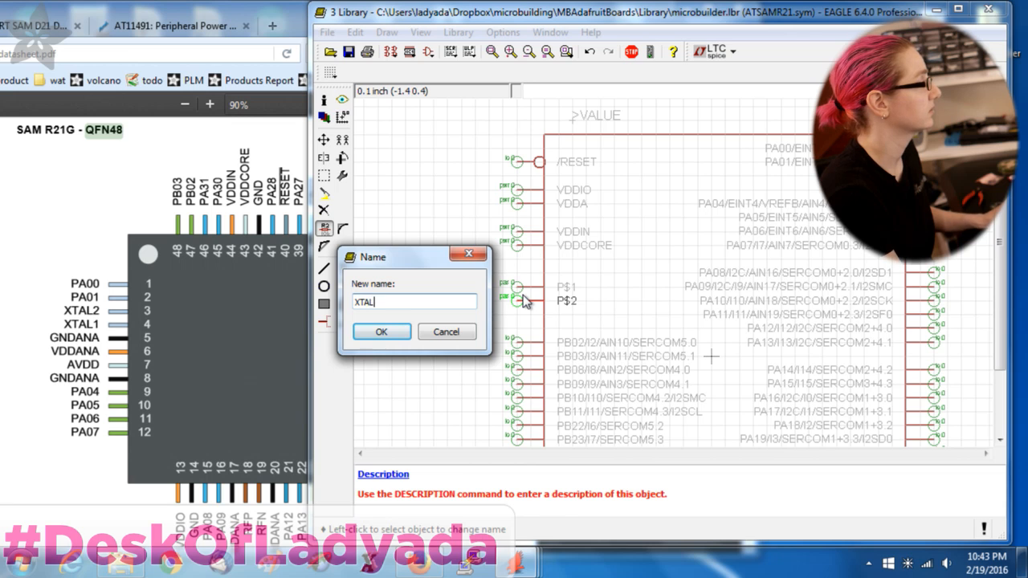
type("2")
key("Return")
left_click(523, 296)
key("End")
key("Return")
left_click(522, 290)
type("XTAL1")
key("Return")
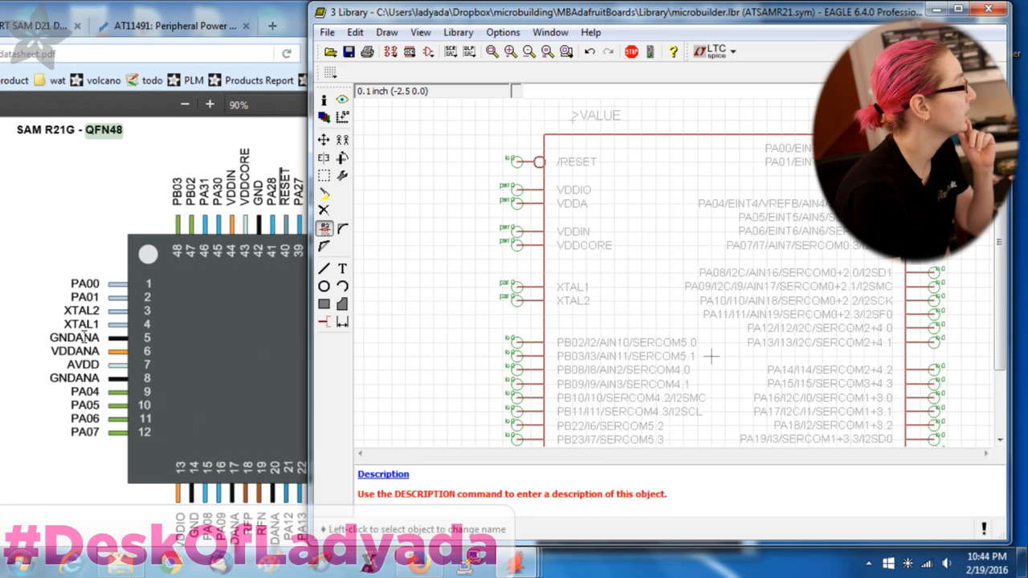
Duplicate the GNDA pin and place the copy directly below the original
scroll(537, 199, "down", 6)
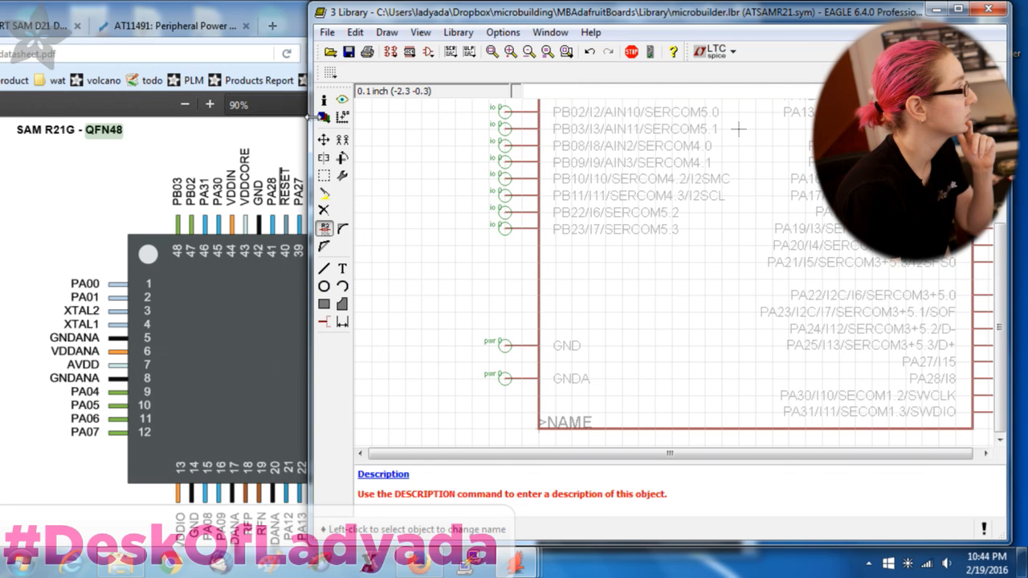
left_click(343, 140)
left_click(504, 377)
left_click(504, 395)
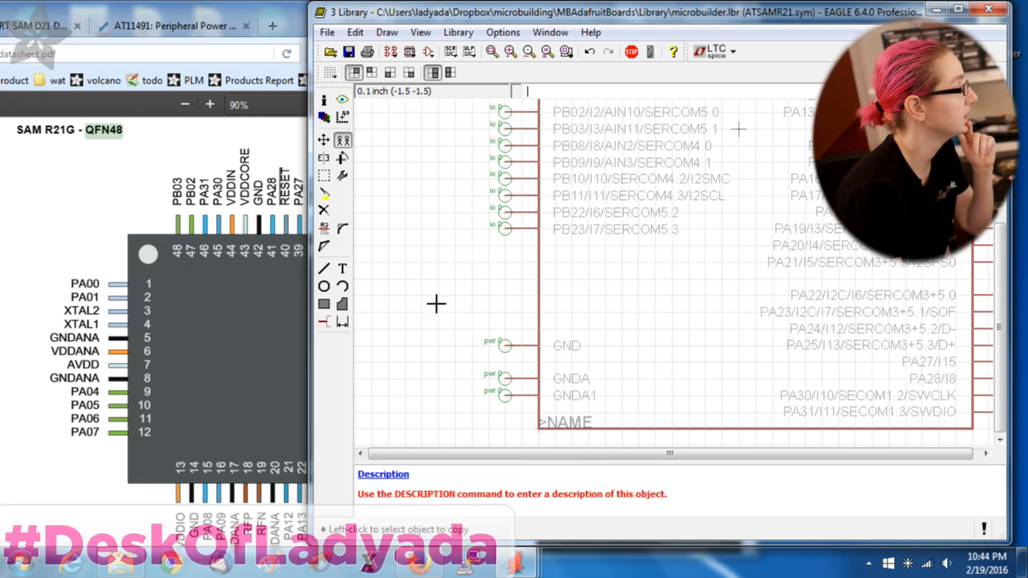
Rename the duplicated GNDA pin as GNDANA
left_click(323, 228)
left_click(498, 394)
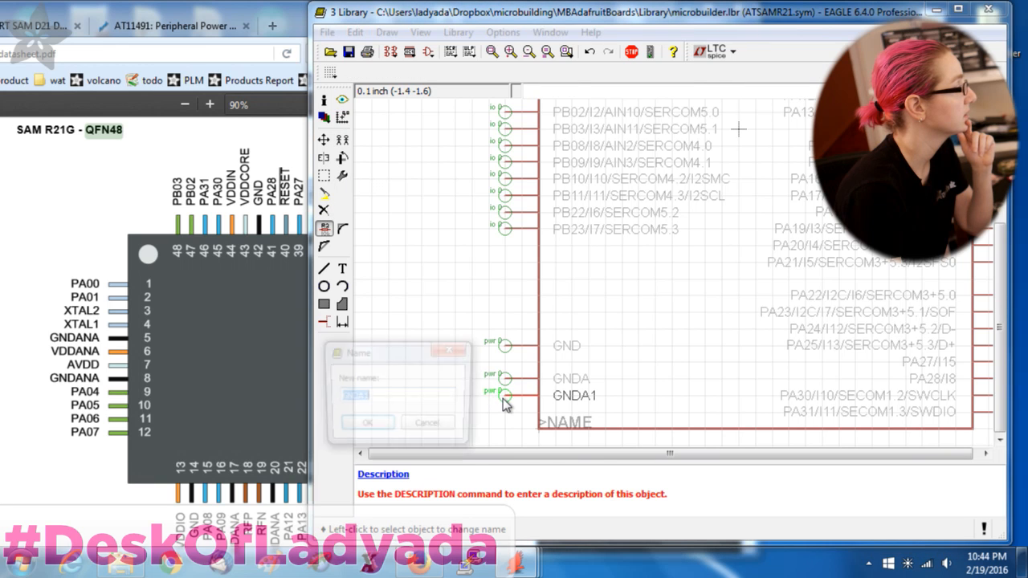
type("GNDAN")
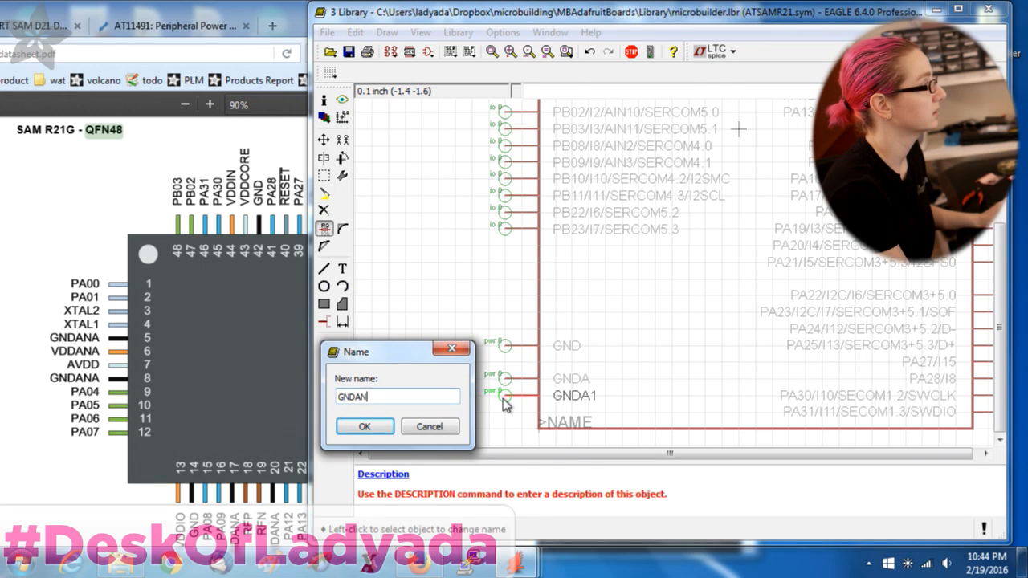
type("A")
key("Return")
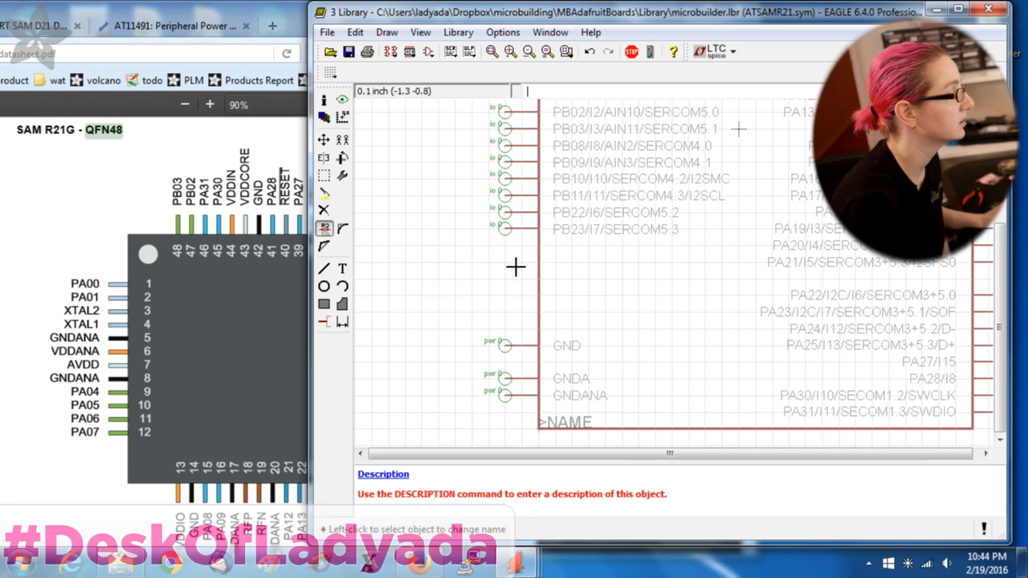
Rename the GNDANA pin as GNDA@1
scroll(515, 267, "down", 4)
scroll(515, 192, "up", 2)
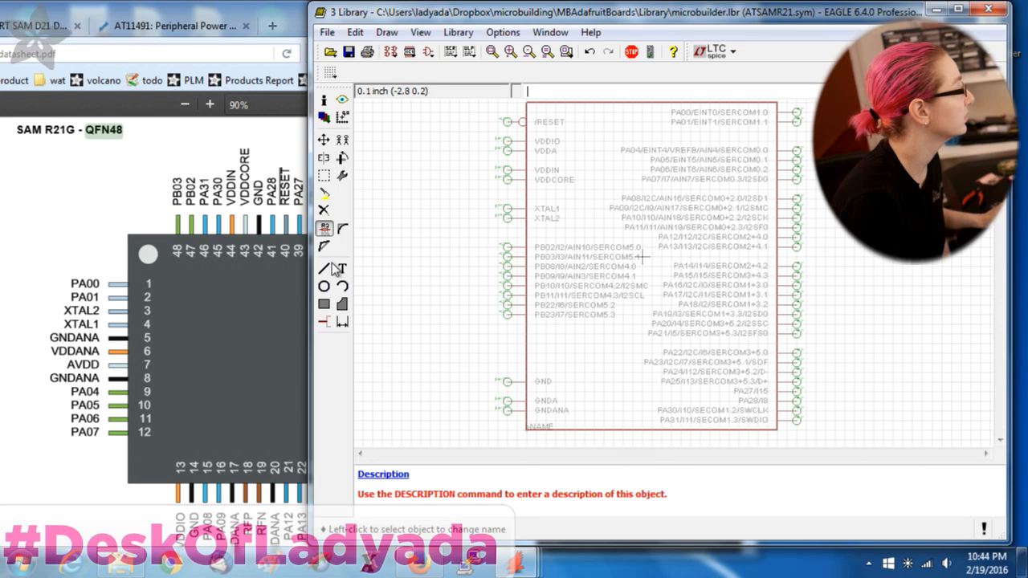
scroll(521, 413, "up", 2)
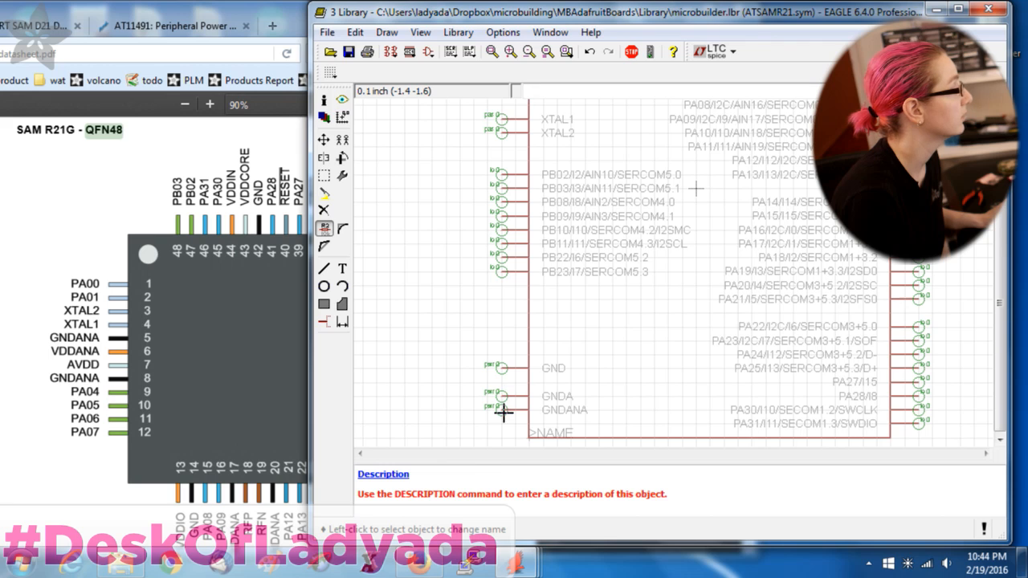
left_click(504, 411)
key("End")
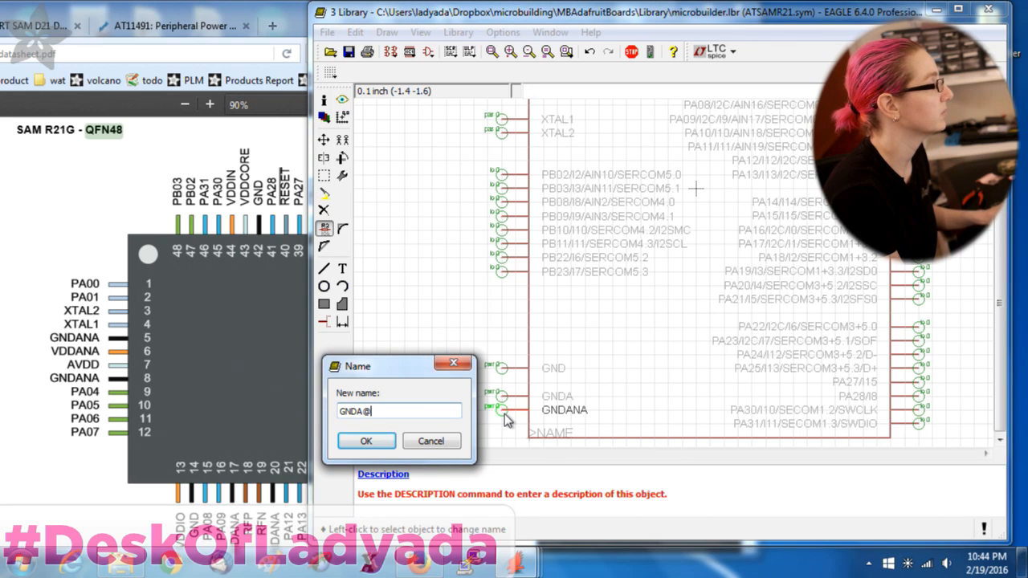
key("Return")
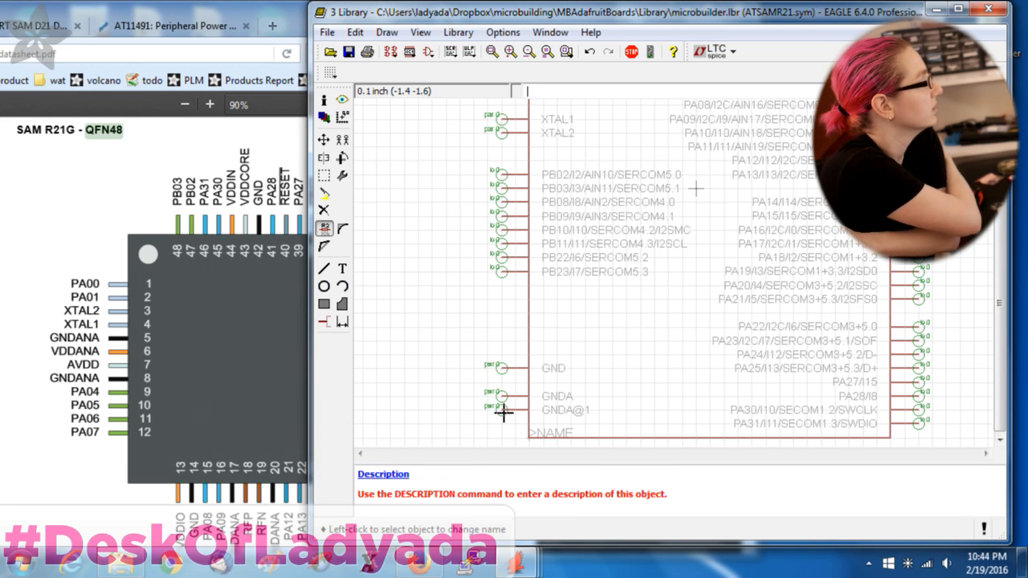
Rename the lowest ground pin as GNDA1
left_click(504, 412)
key("End")
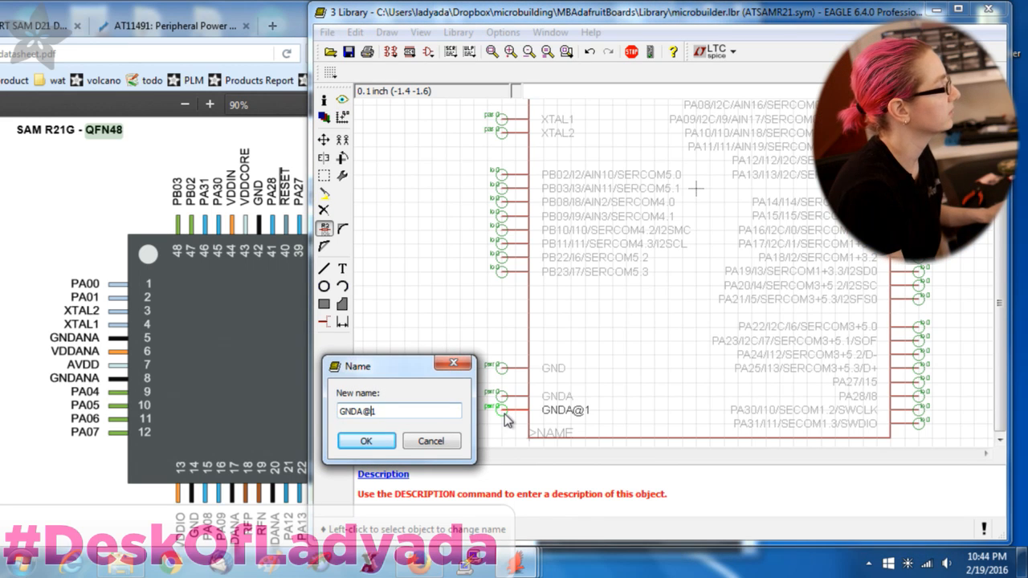
key("Return")
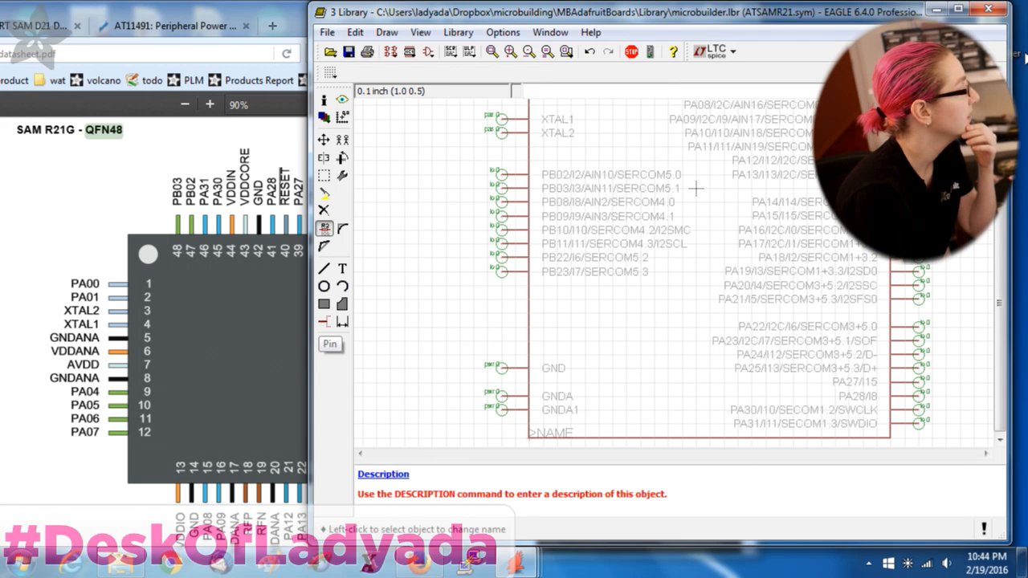
Compare the SAM R21G and SAM D21 QFN48 pinouts in the datasheets with the ATSAMR21 symbol's supply and ground pins
scroll(660, 323, "down", 1)
scroll(601, 126, "down", 1)
scroll(575, 201, "up", 3)
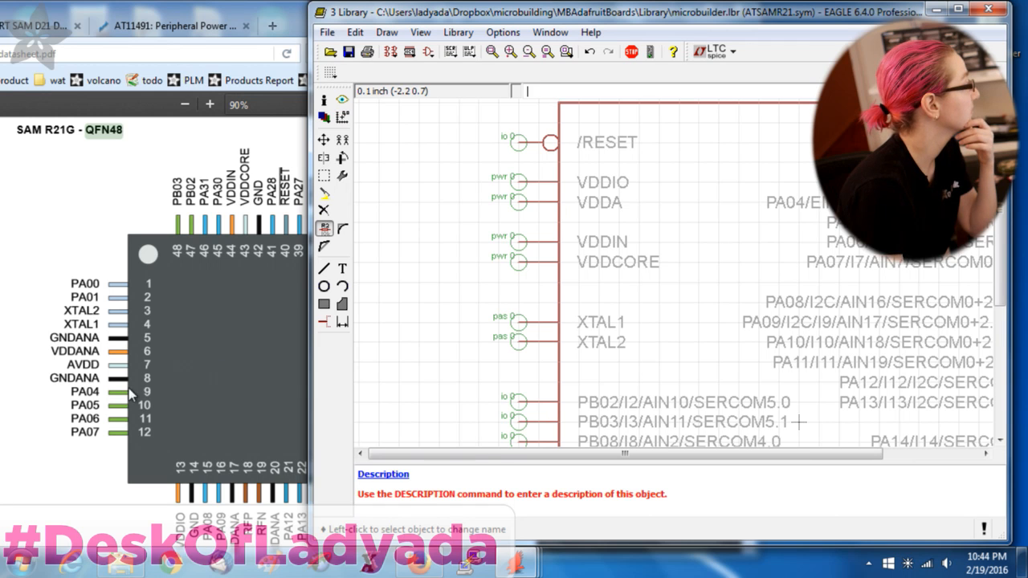
left_click(412, 19)
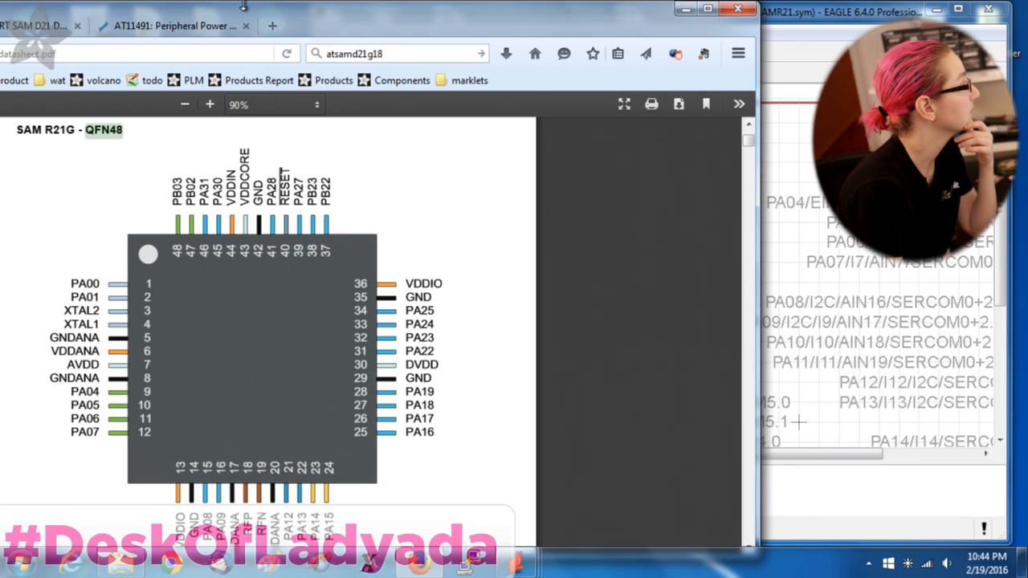
left_click_drag(411, 19, 608, 34)
left_click(221, 34)
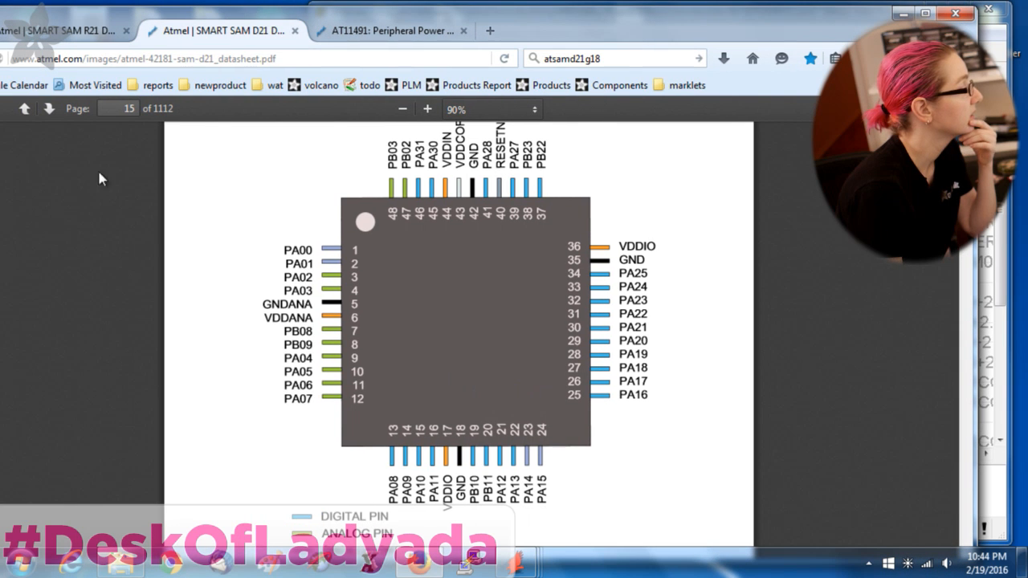
left_click(48, 30)
left_click_drag(570, 27, 420, 20)
left_click(865, 25)
scroll(642, 281, "down", 7)
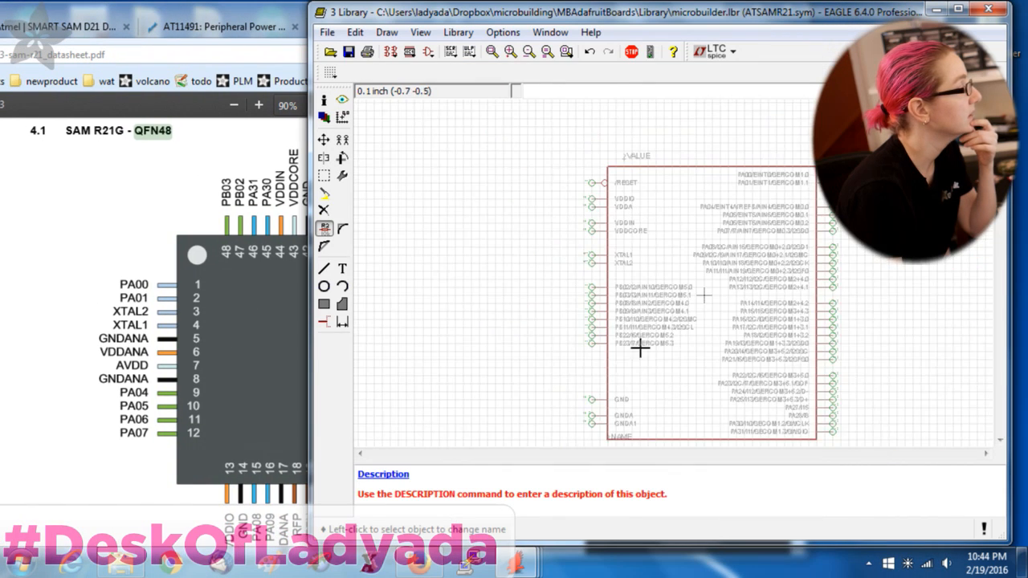
scroll(614, 450, "up", 3)
scroll(574, 344, "down", 3)
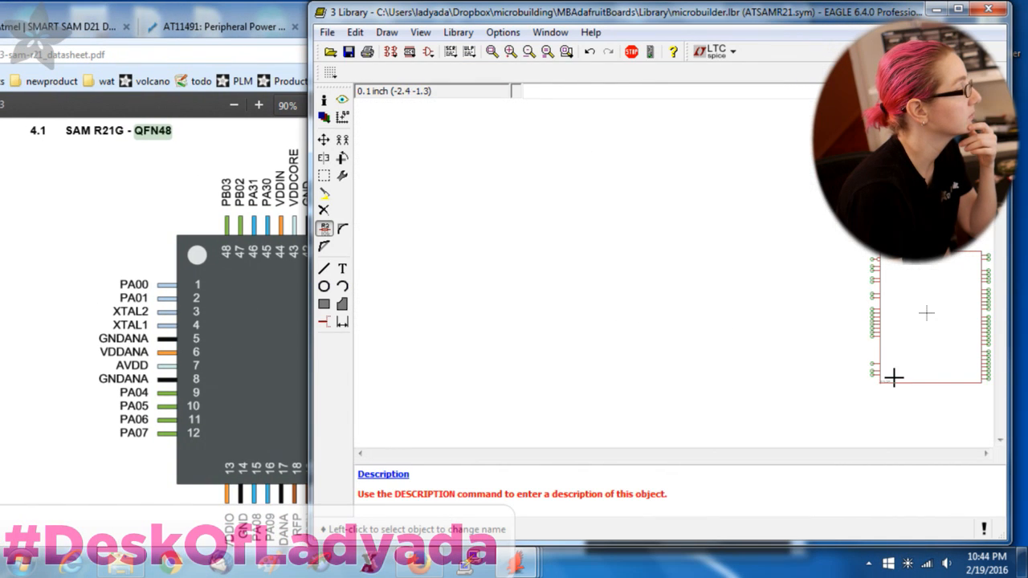
scroll(906, 369, "up", 5)
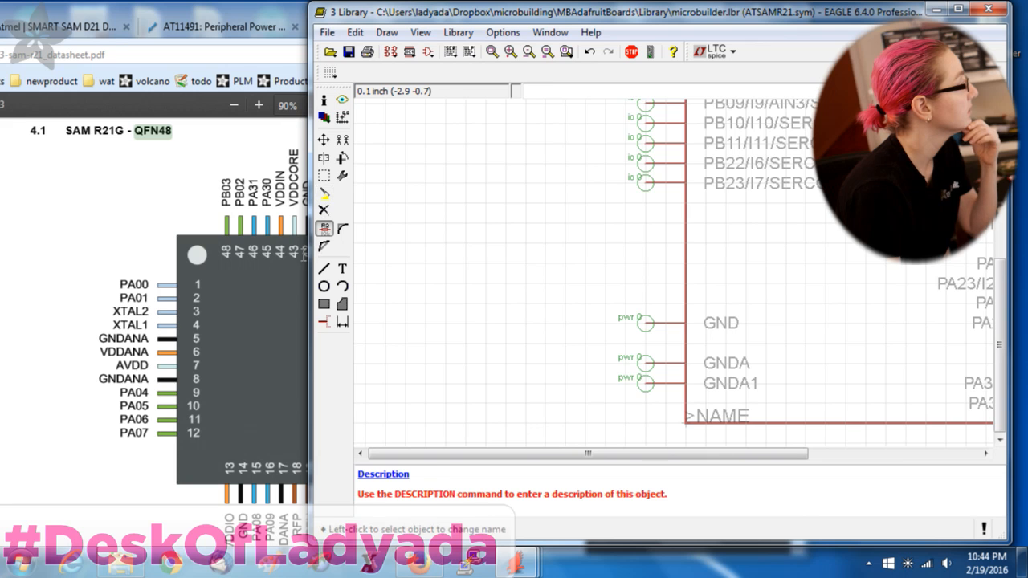
Rename the GNDA pin as GNDANA
left_click(657, 367)
key("End")
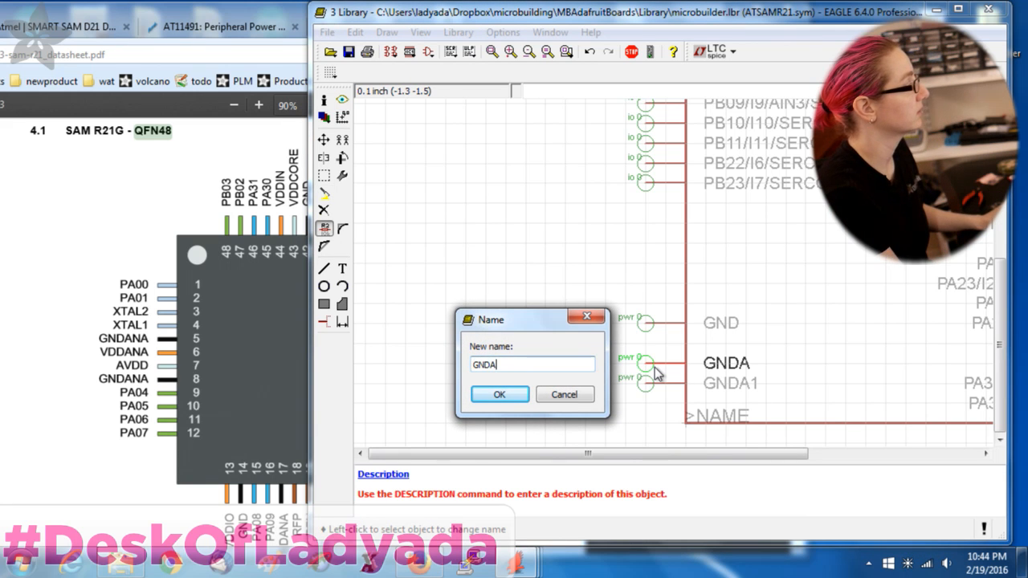
type("NA")
key("Return")
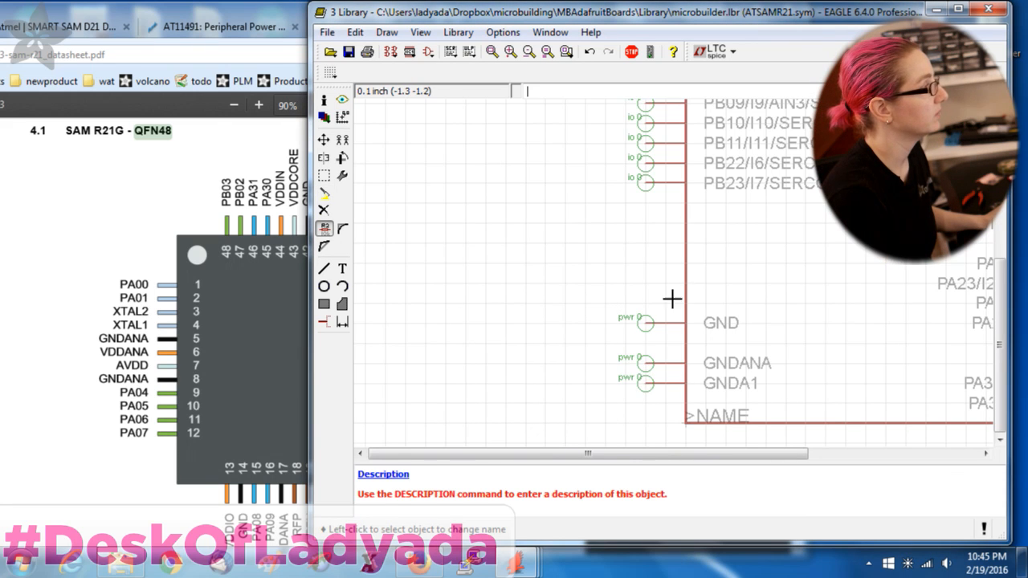
Rename the VDDA supply pin as VDDANA
scroll(681, 277, "down", 3)
scroll(687, 241, "up", 2)
left_click(645, 226)
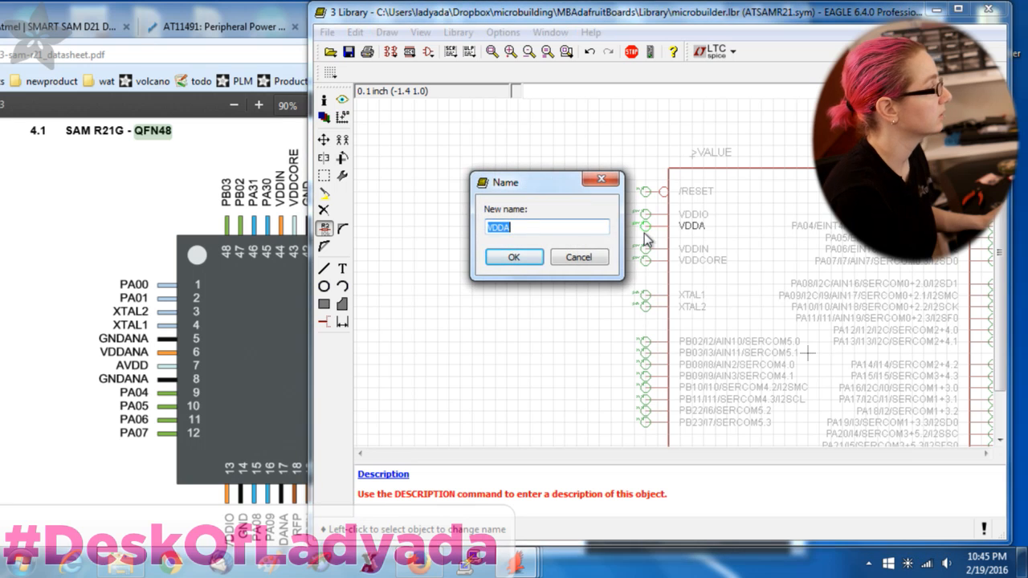
key("End")
type("NBA")
key("BackSpace")
key("BackSpace")
type("A")
key("Return")
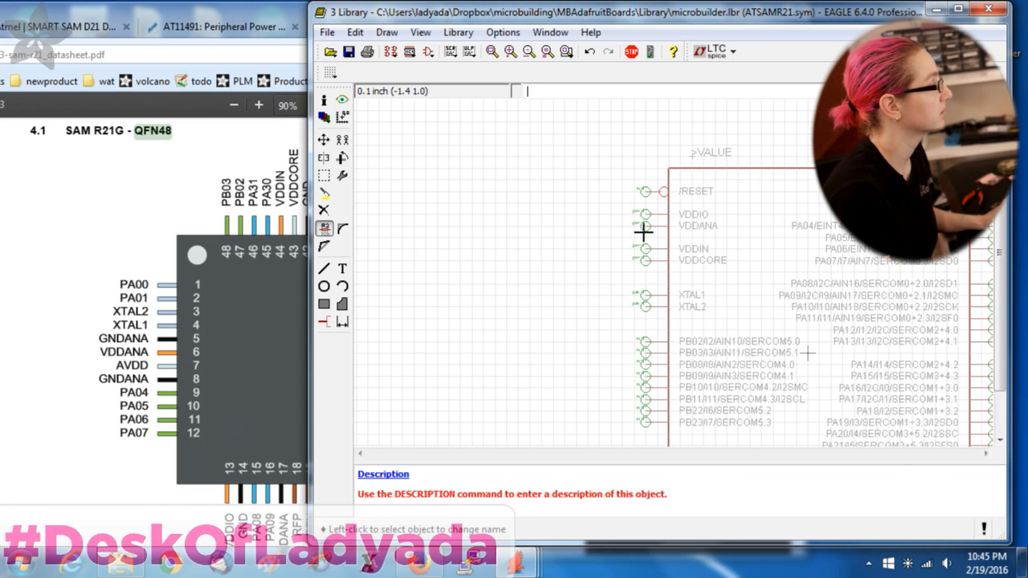
Rename the GNDA1 pin as GNDANA1
scroll(608, 168, "down", 2)
scroll(622, 420, "up", 1)
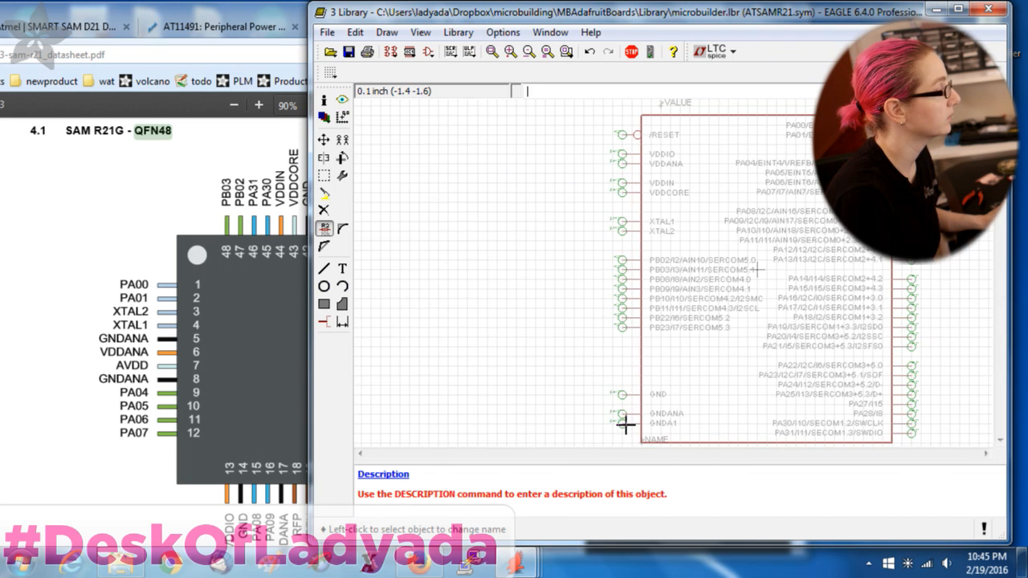
left_click(624, 424)
key("End")
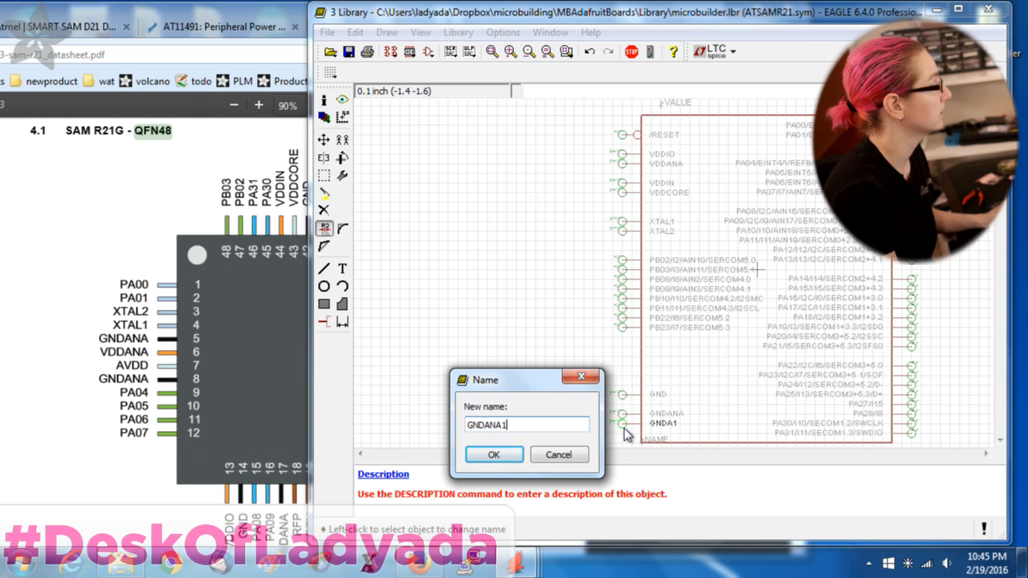
key("Return")
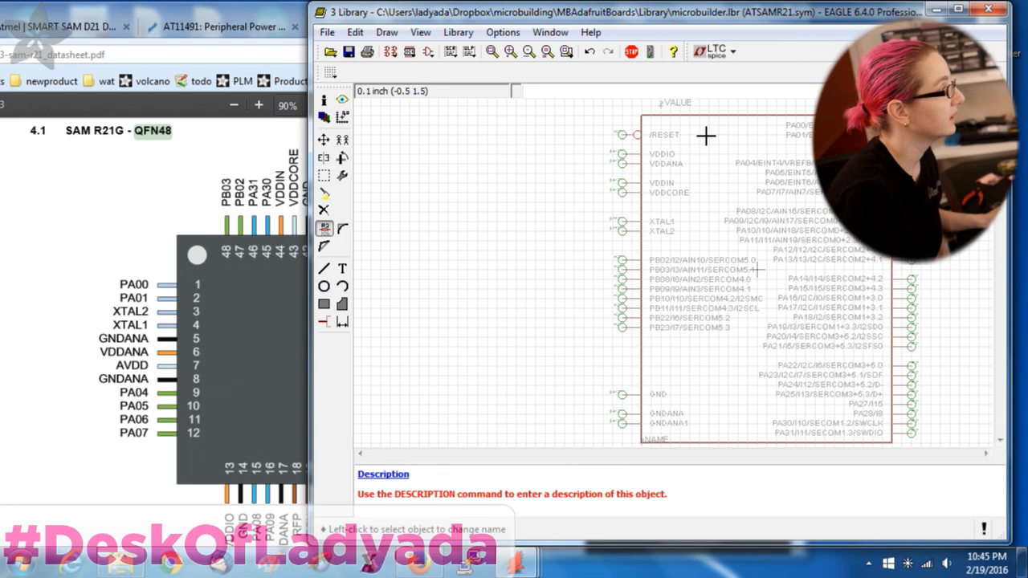
Copy the VDDANA pin to the free spot directly beneath it, above VDDIN
scroll(701, 143, "up", 1)
left_click(343, 140)
left_click(594, 172)
left_click(594, 187)
Rename the copied supply pin below VDDANA as VDDA
left_click(324, 228)
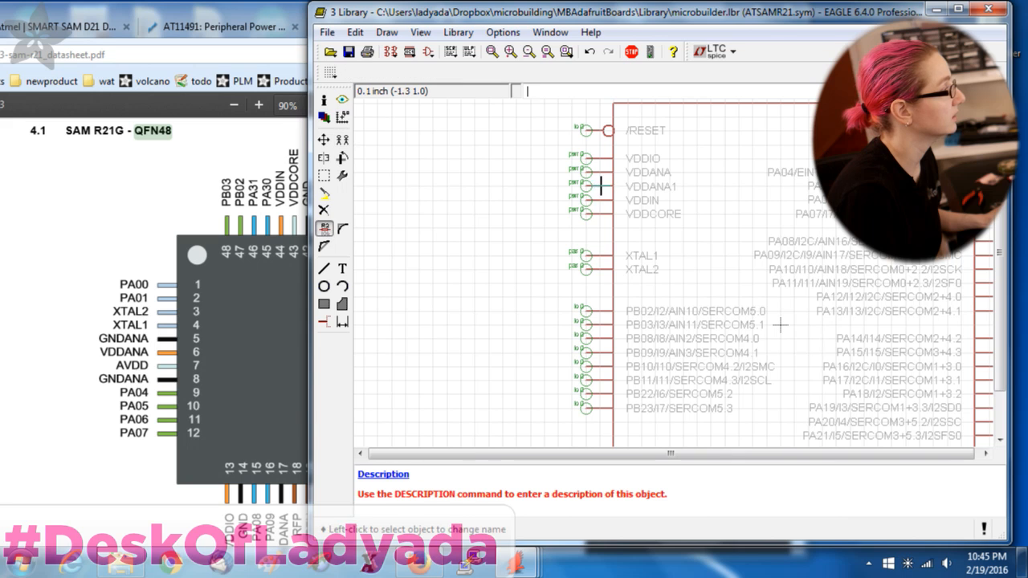
left_click(601, 190)
key("End")
key("Return")
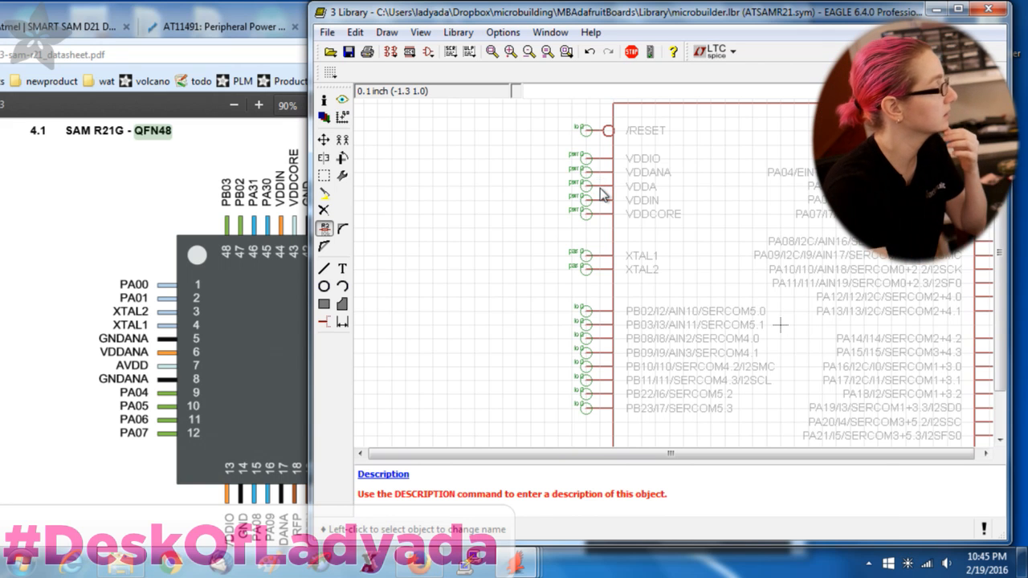
Rename the VDDA pin between VDDANA and VDDIN as AVDD
scroll(579, 232, "down", 3)
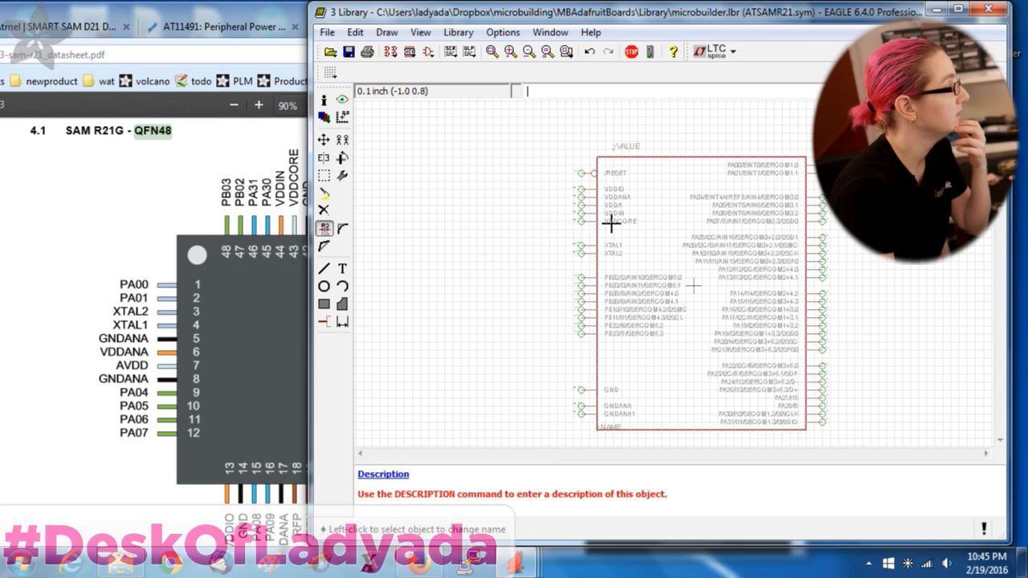
left_click(575, 208)
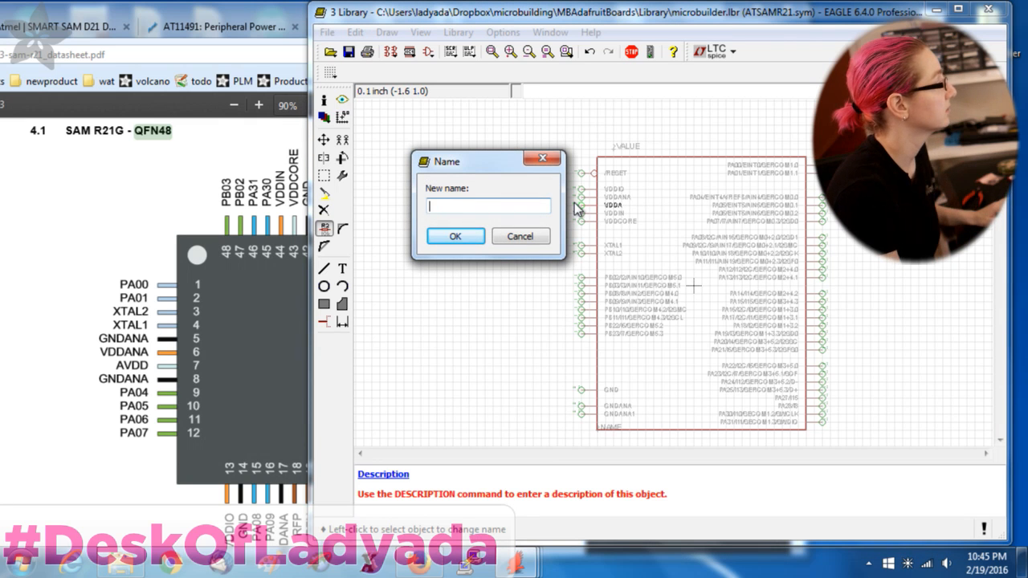
type("AVDD")
key("Return")
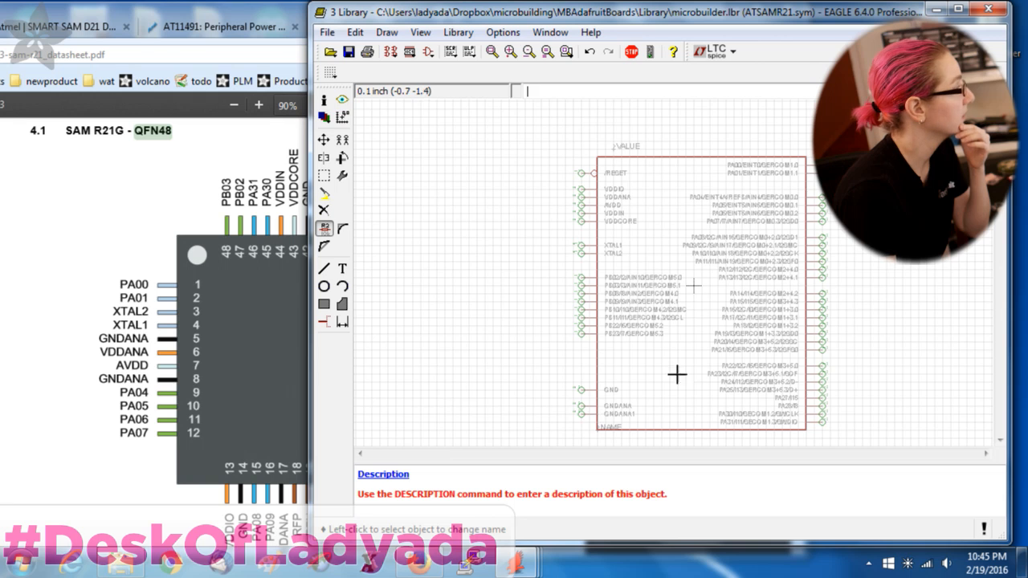
Uncover more of the SAM R21G QFN48 pinout and check the symbol's supply and ground pins against it
scroll(918, 253, "up", 2)
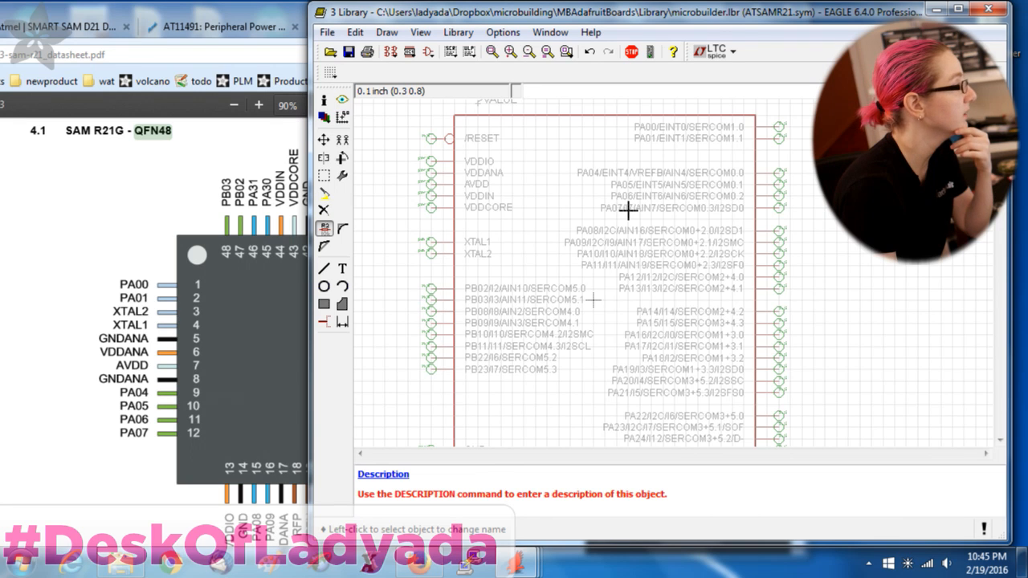
left_click_drag(610, 16, 682, 34)
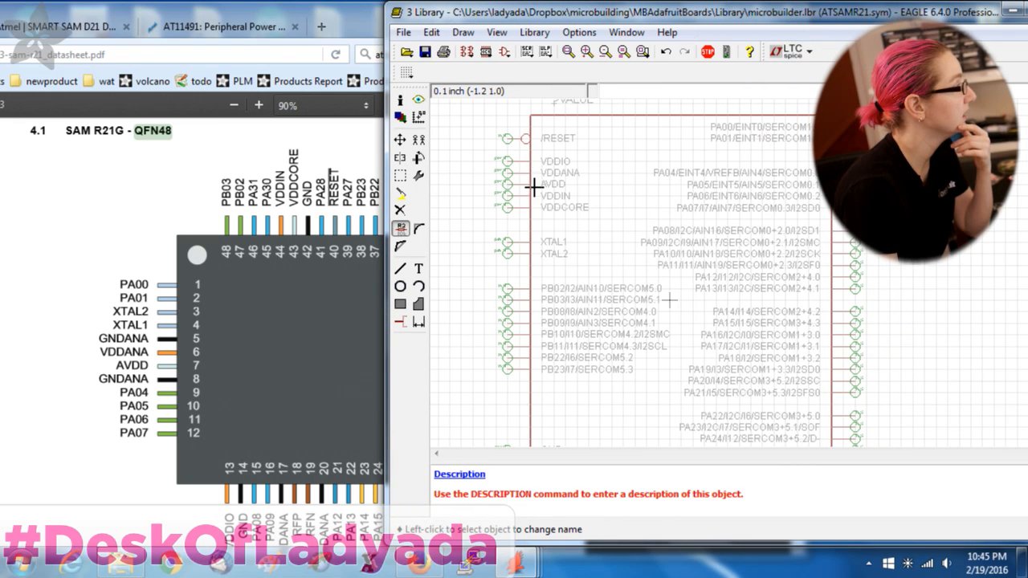
left_click(512, 163)
left_click(438, 195)
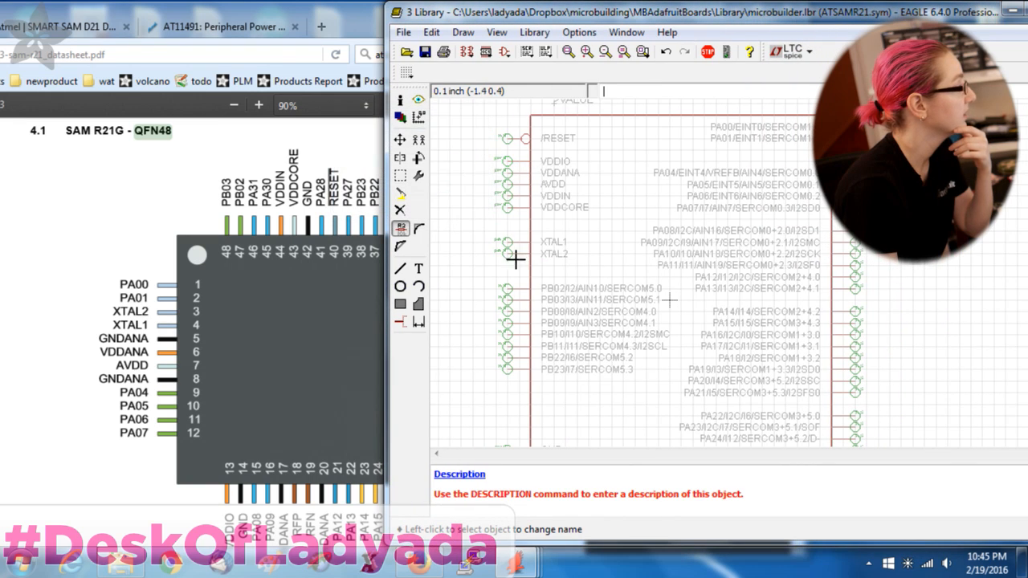
scroll(511, 283, "down", 2)
left_click(508, 397)
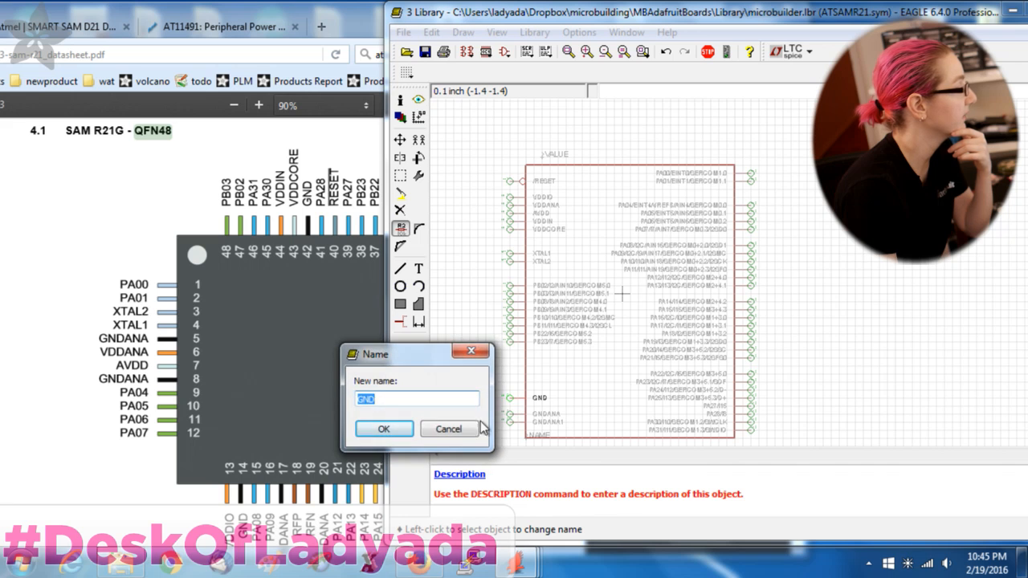
key("Escape")
scroll(731, 243, "up", 2)
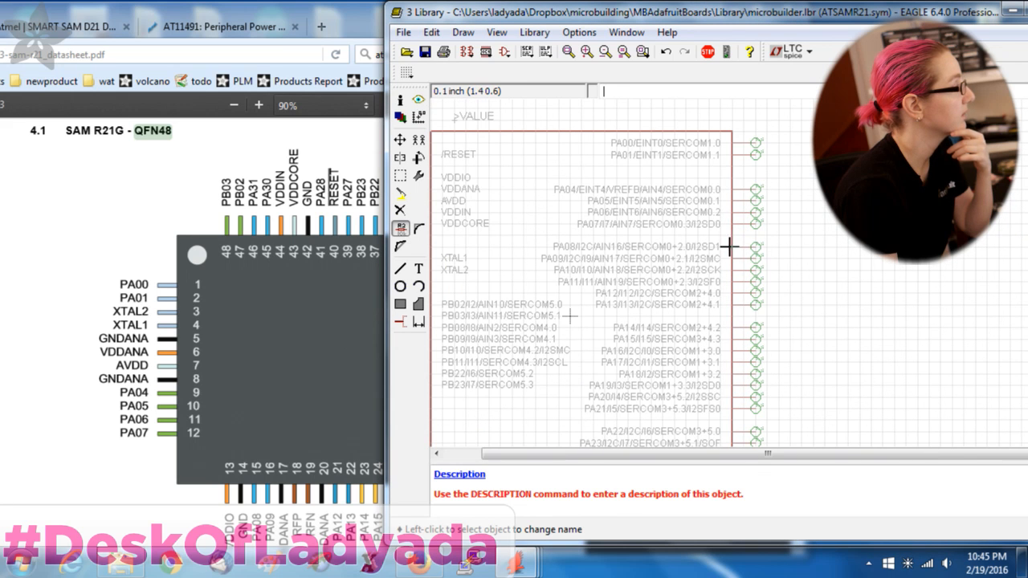
Arrange the datasheet and library windows so the complete QFN48 pinout shows beside the symbol
left_click_drag(647, 13, 660, 15)
left_click_drag(408, 17, 279, 22)
left_click(808, 28)
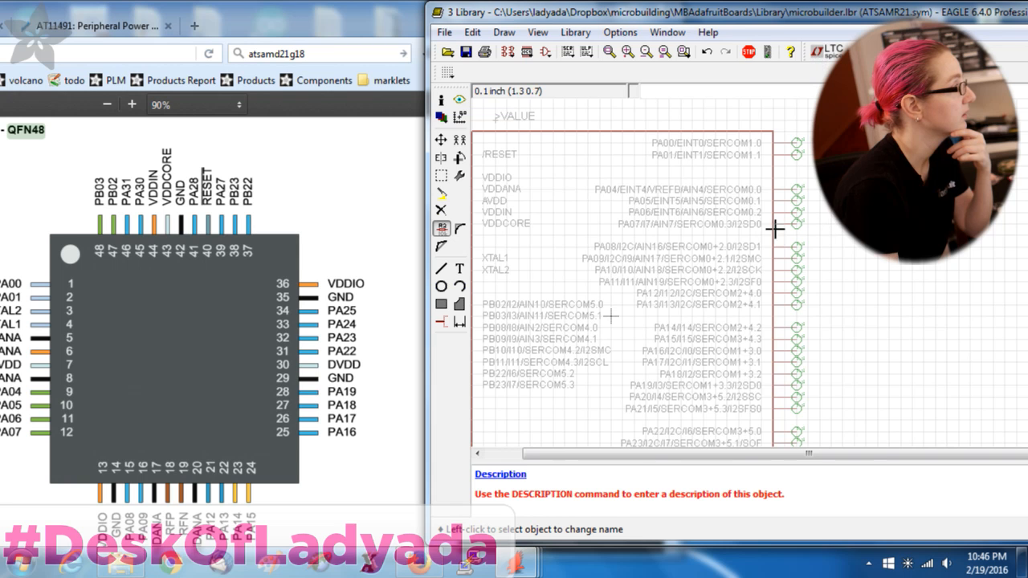
left_click(797, 257)
left_click(526, 287)
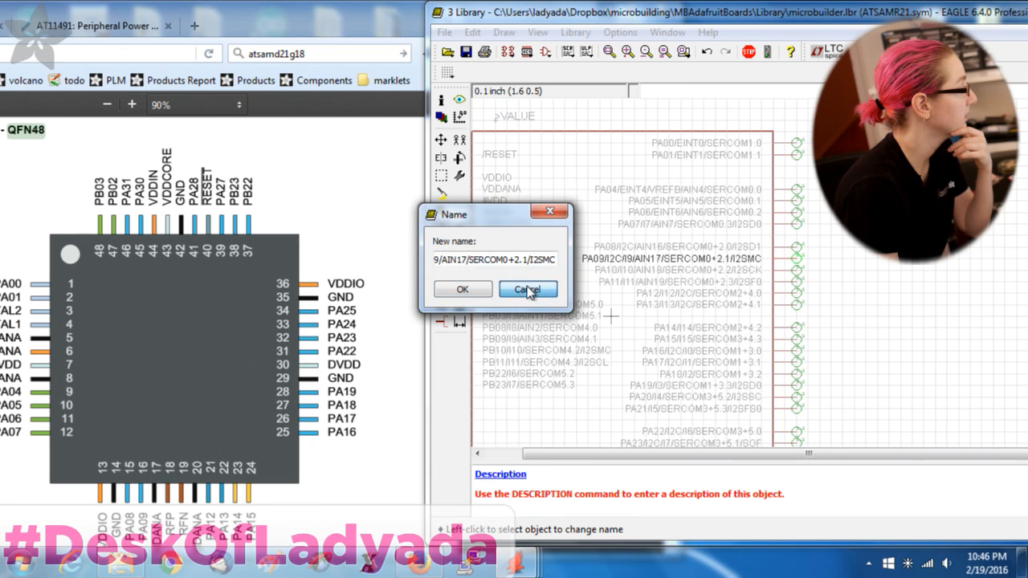
left_click(329, 27)
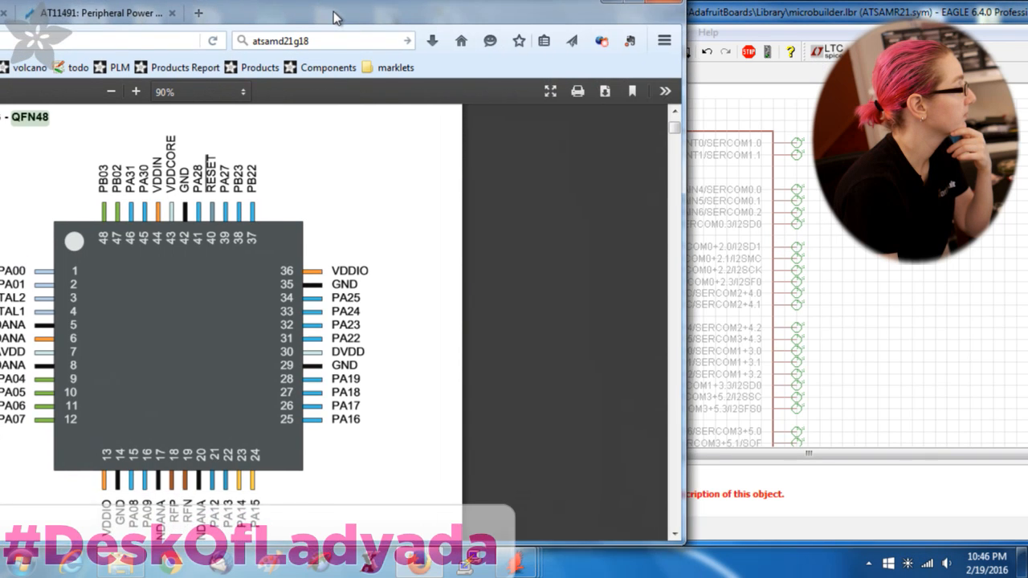
scroll(356, 180, "down", 1)
left_click(884, 23)
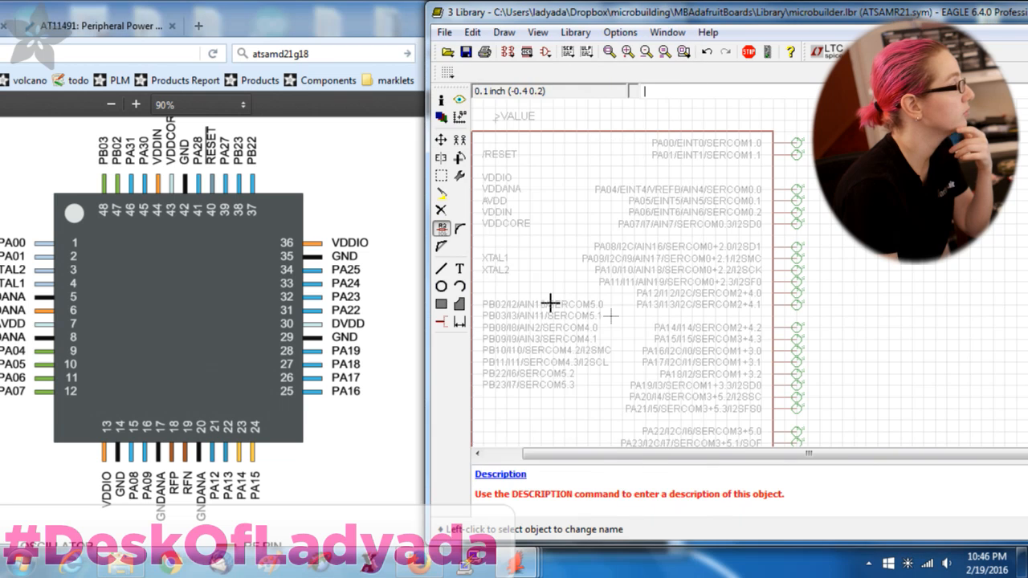
Move the GND, GNDANA and GNDANA1 pins up along the symbol's left edge to free space below them
left_click_drag(658, 456, 588, 458)
scroll(620, 292, "down", 3)
scroll(591, 362, "up", 2)
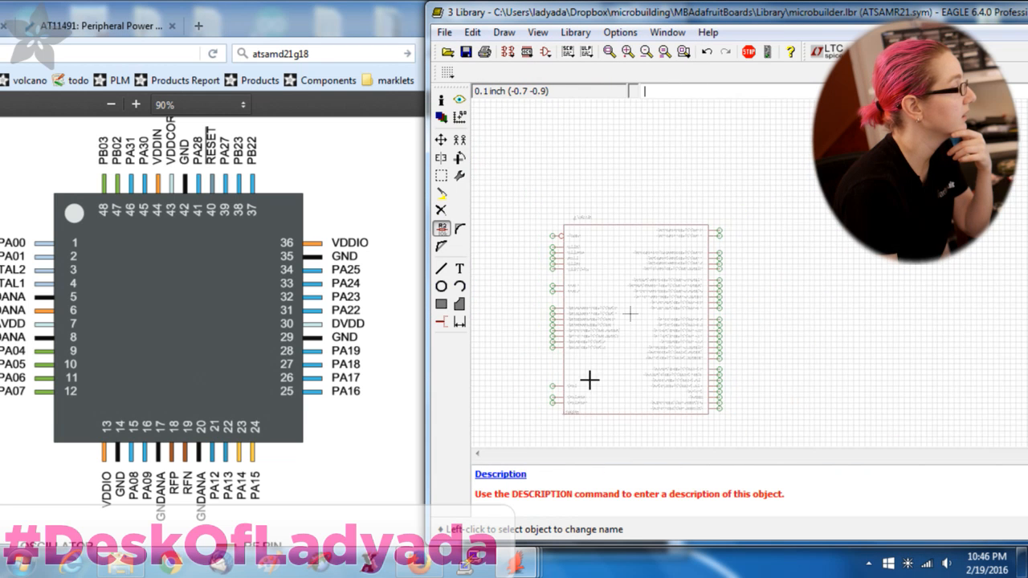
left_click(440, 140)
left_click(499, 333)
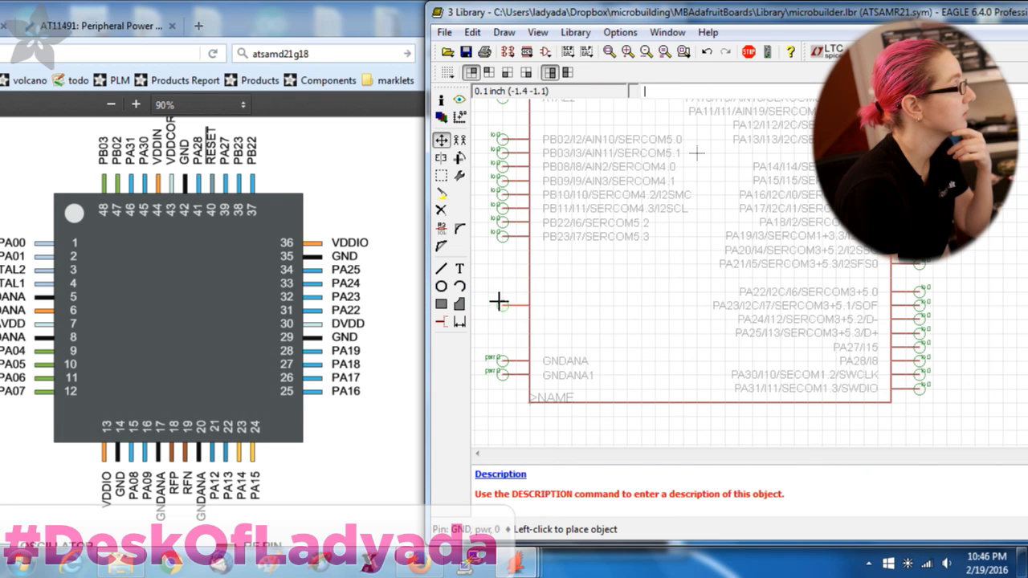
left_click(498, 292)
left_click(500, 361)
left_click(496, 319)
left_click(499, 374)
left_click(498, 333)
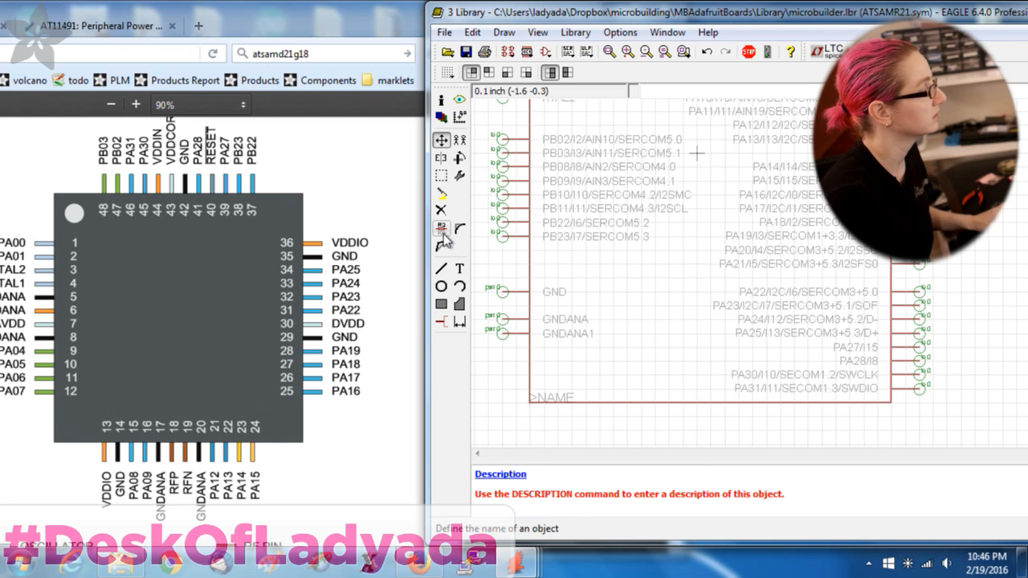
Copy the GNDANA and GNDANA1 pins and stack both copies directly beneath the originals
left_click(459, 139)
left_click(493, 348)
left_click(500, 358)
left_click(497, 363)
left_click(498, 375)
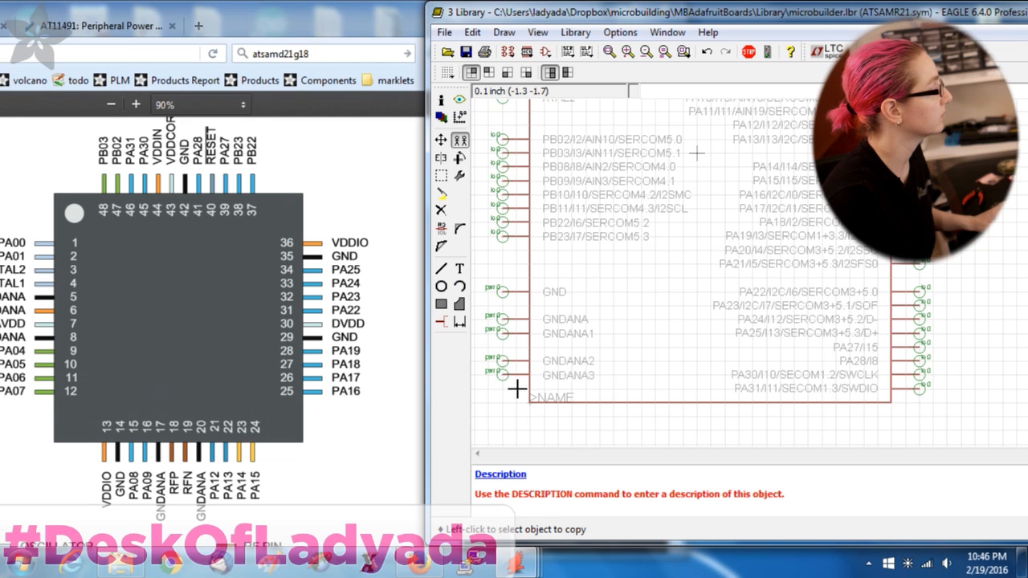
left_click(442, 141)
left_click(504, 359)
left_click(502, 348)
left_click(503, 374)
left_click(506, 363)
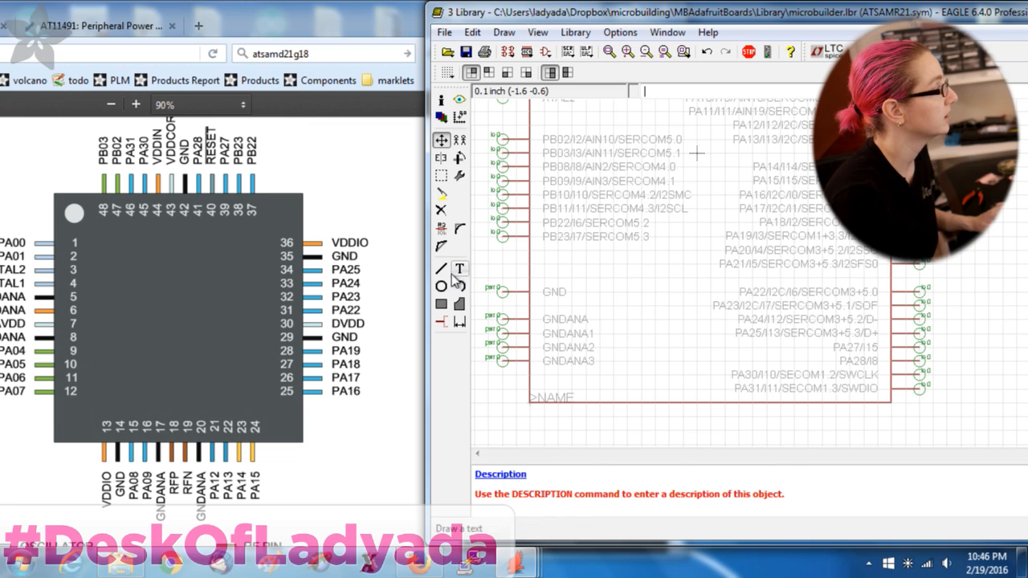
Place a new pin with direction out to the left of the symbol body, near the XTAL pins
left_click(442, 322)
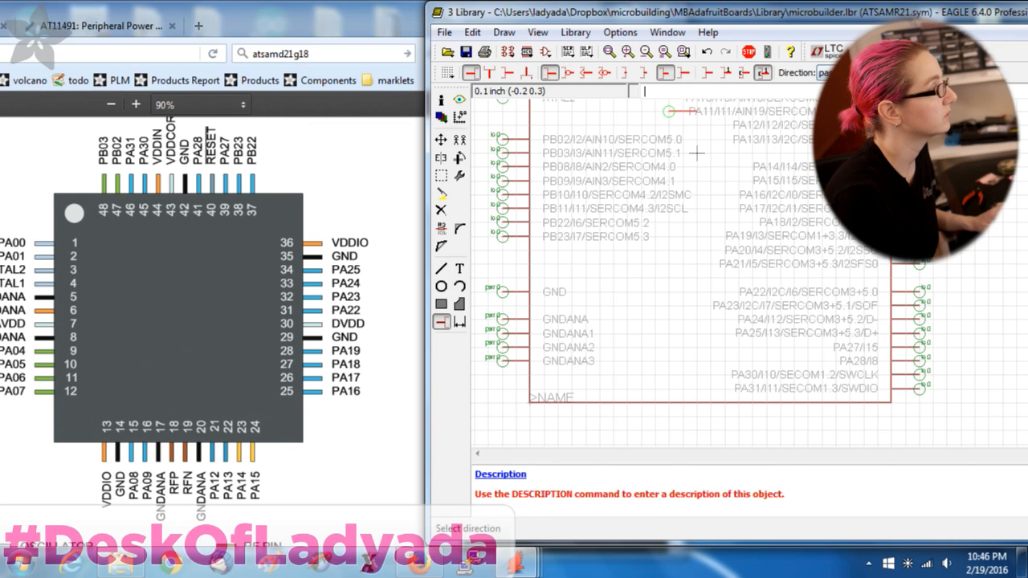
scroll(747, 213, "down", 3)
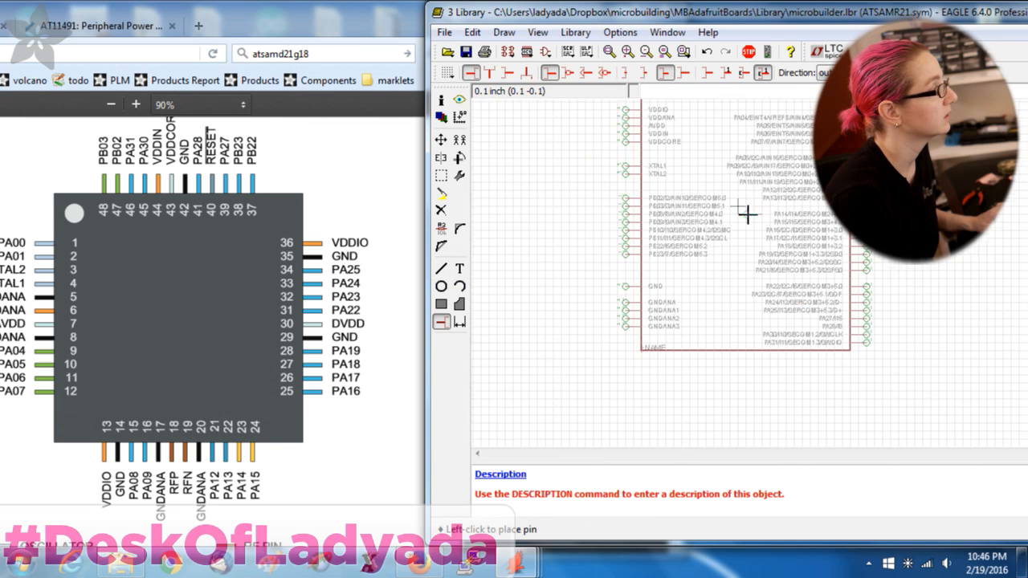
scroll(729, 283, "up", 2)
scroll(731, 294, "down", 2)
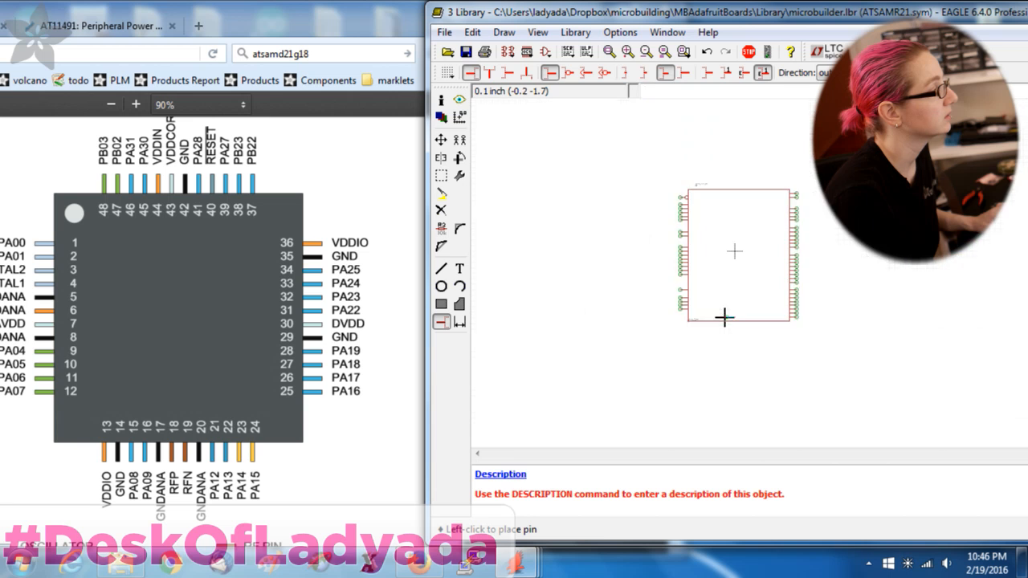
scroll(725, 317, "up", 3)
scroll(763, 231, "down", 3)
scroll(690, 200, "up", 3)
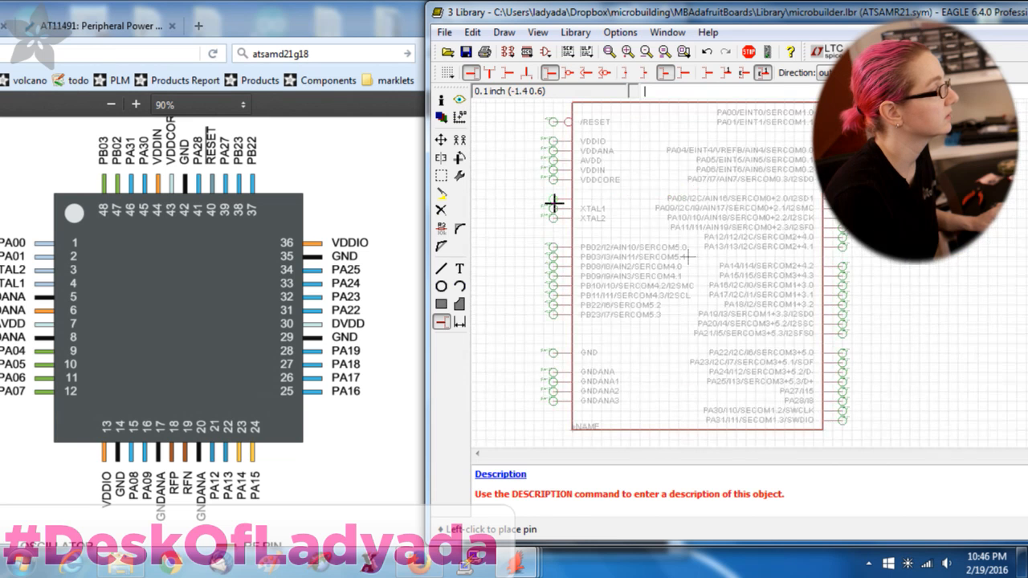
left_click(485, 198)
Move the four GNDANA pins and GND down into one contiguous group at the bottom of the symbol's left edge
left_click(440, 139)
left_click(553, 400)
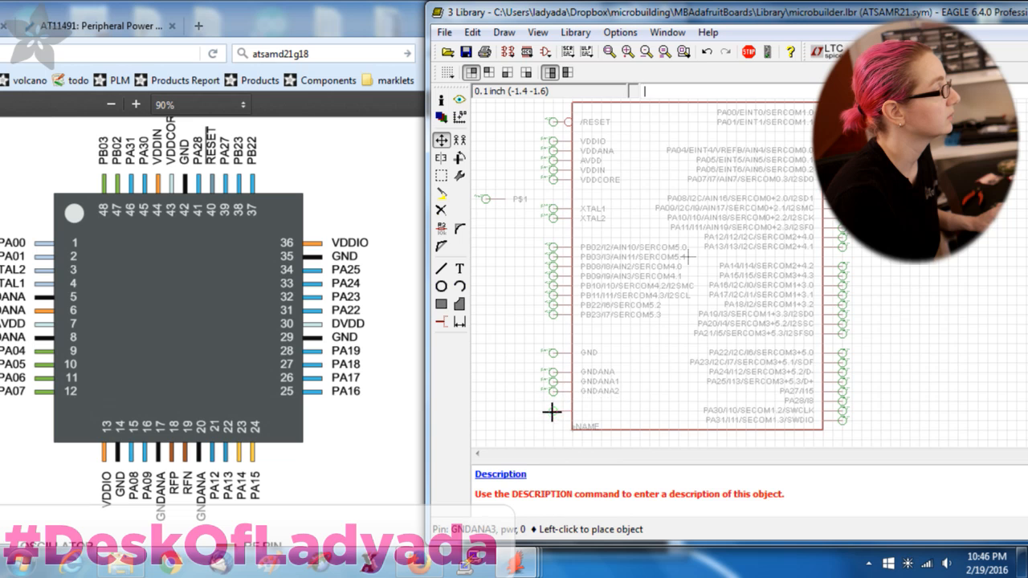
left_click(550, 419)
left_click(551, 392)
left_click(551, 410)
left_click(551, 382)
left_click(549, 400)
left_click(550, 374)
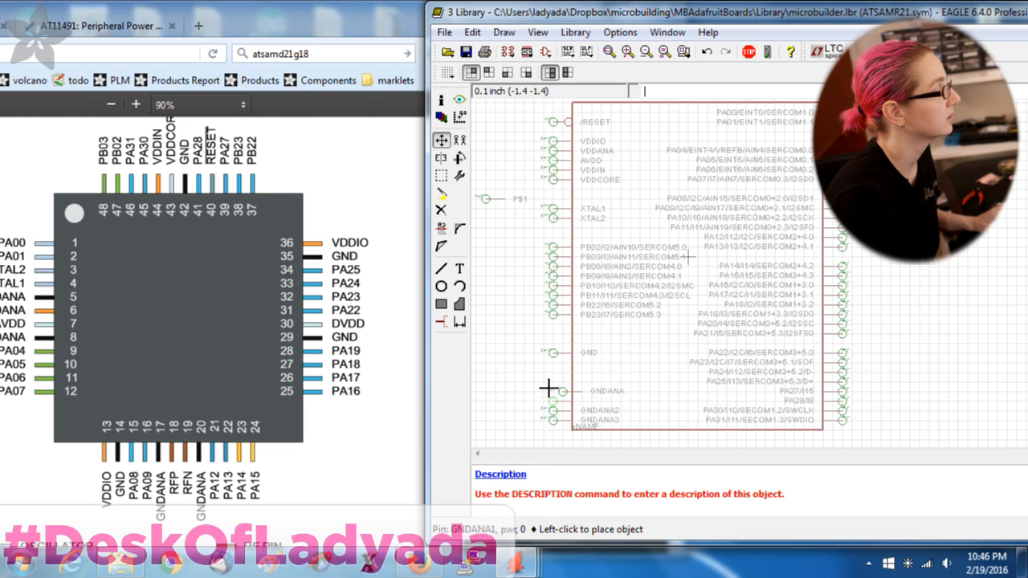
left_click(553, 391)
left_click(553, 352)
left_click(549, 380)
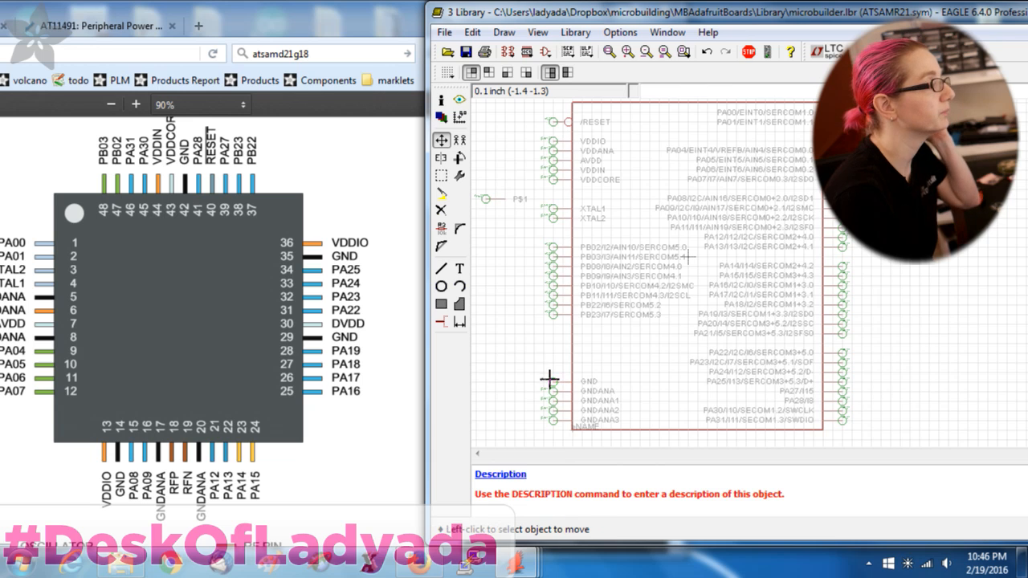
Move the unnamed pin onto the symbol's left edge below the PB23 pin and rename it RFP
left_click(486, 197)
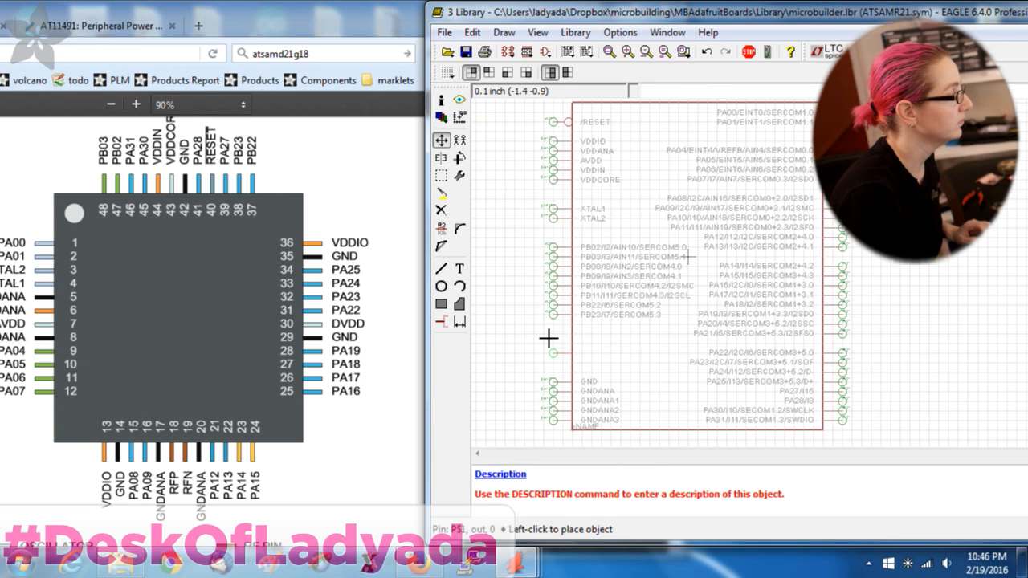
left_click(549, 331)
left_click(440, 229)
left_click(551, 332)
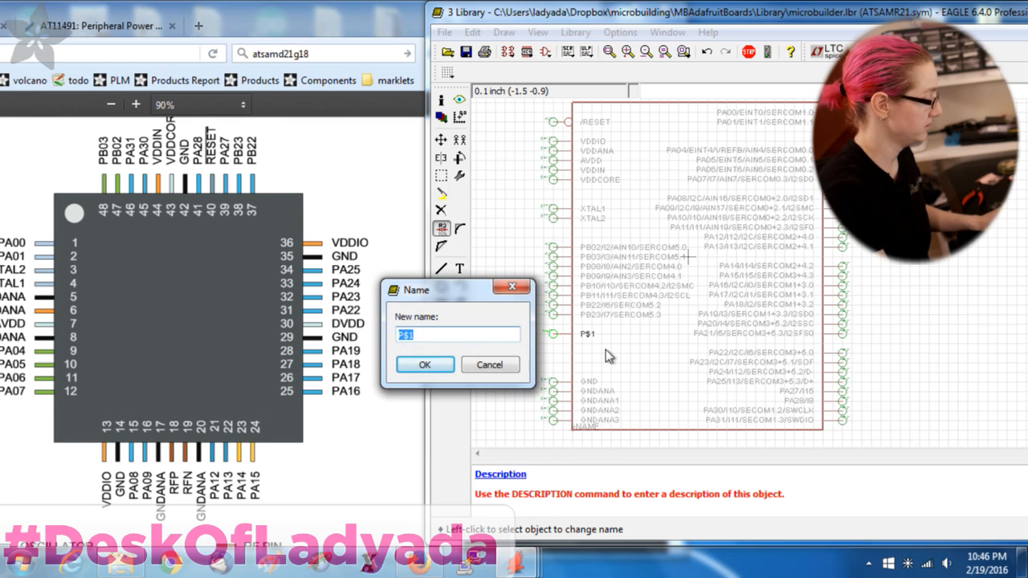
type("RFP")
key("Return")
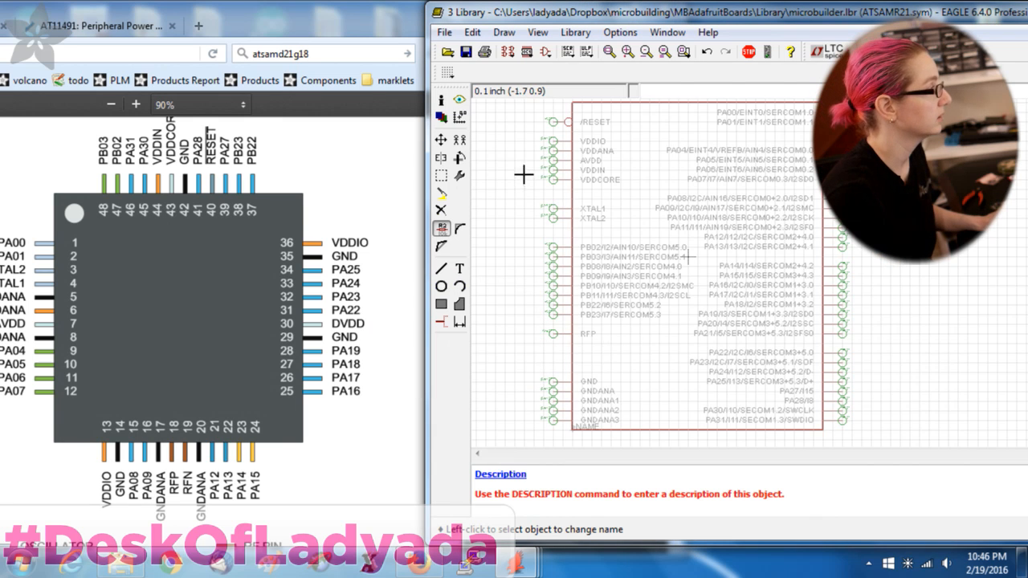
Copy the RFP pin directly beneath the original and rename the copy RFN
left_click(460, 140)
left_click(552, 333)
left_click(553, 343)
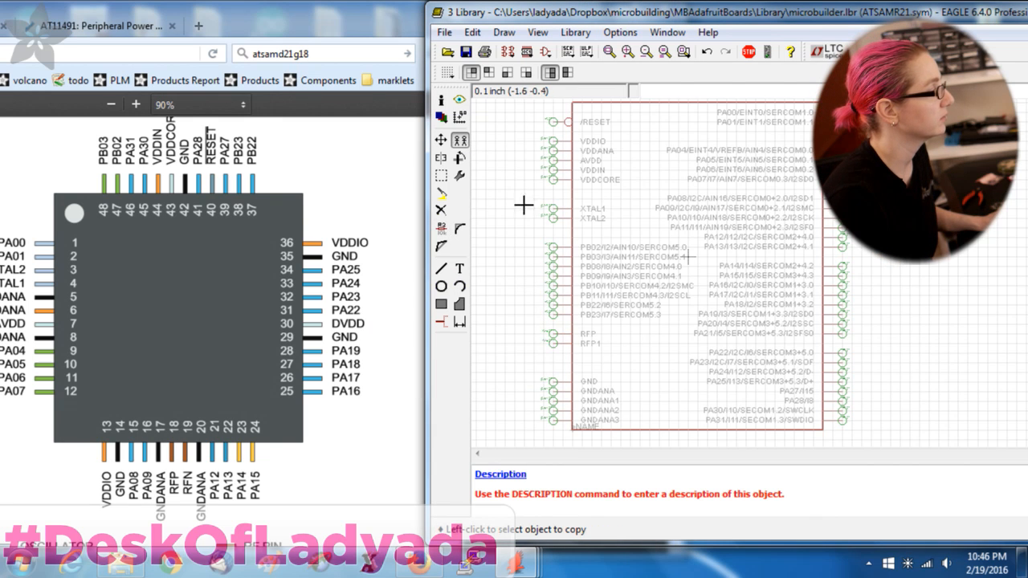
left_click(441, 210)
left_click(441, 228)
left_click(553, 345)
type("RFN")
key("Return")
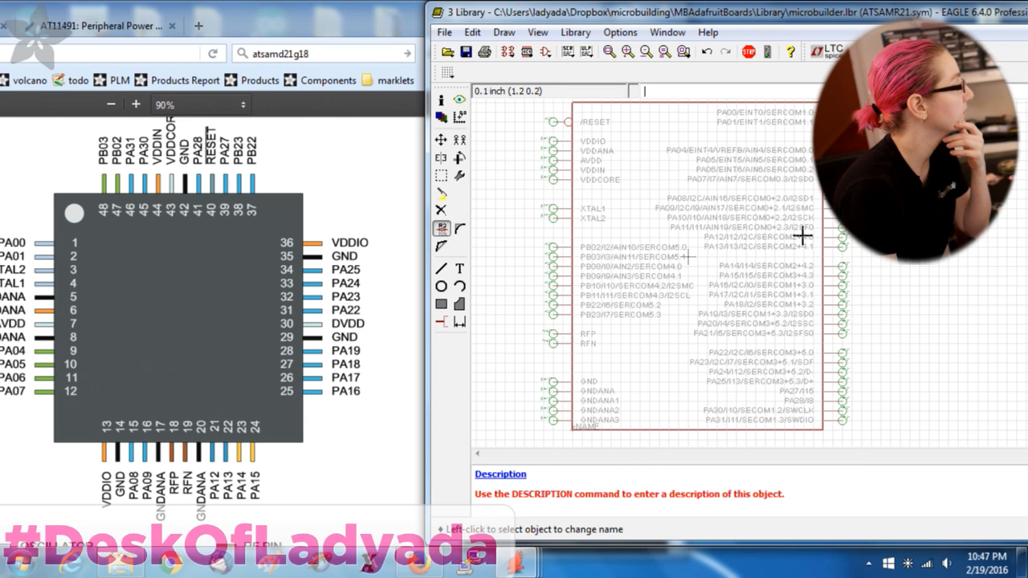
Compare pins 13–24 on the bottom side of the SAM R21 and SAM D21 48-pin pinouts in their datasheets
left_click_drag(249, 18, 581, 10)
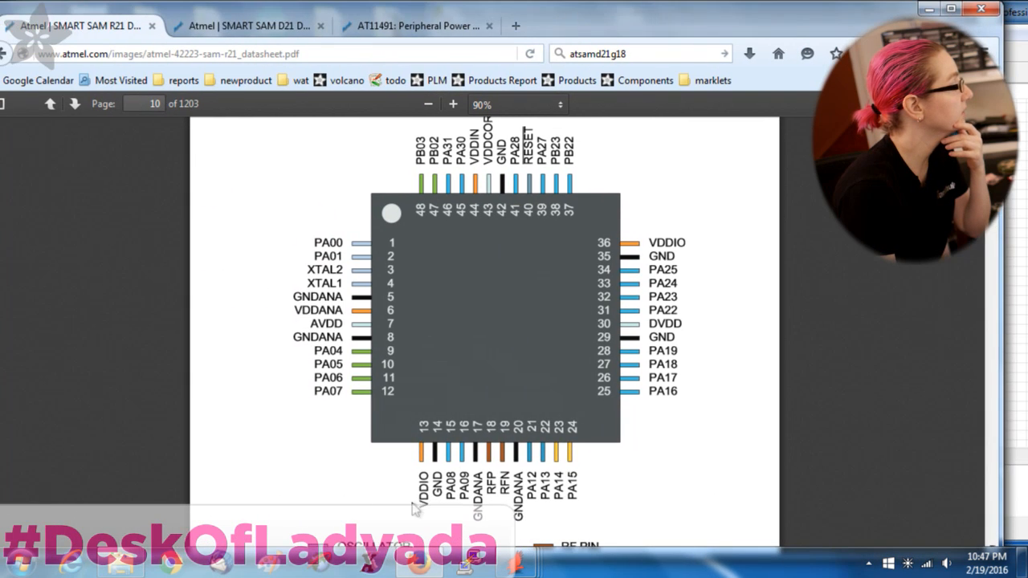
left_click(392, 27)
left_click(265, 28)
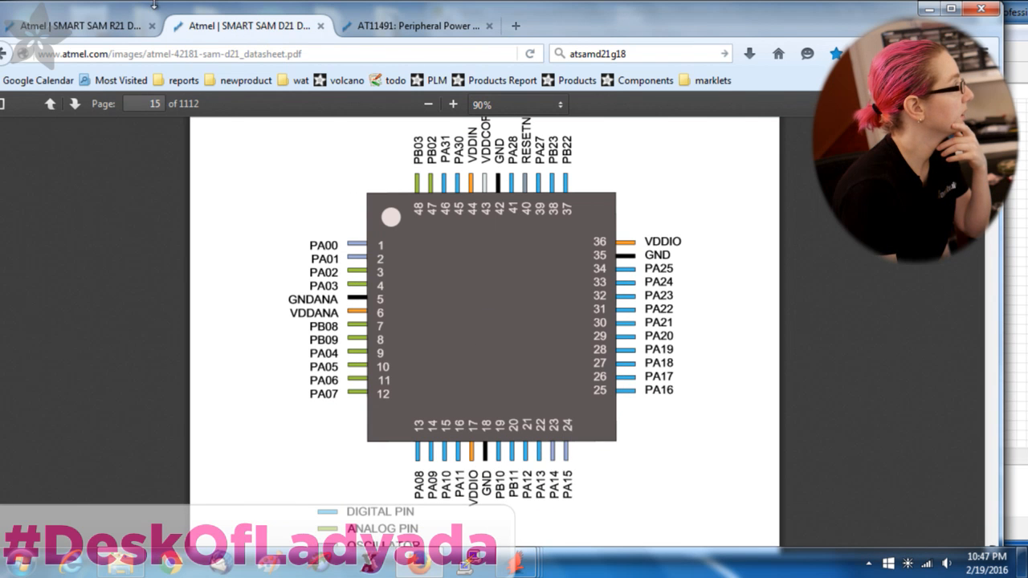
left_click(88, 28)
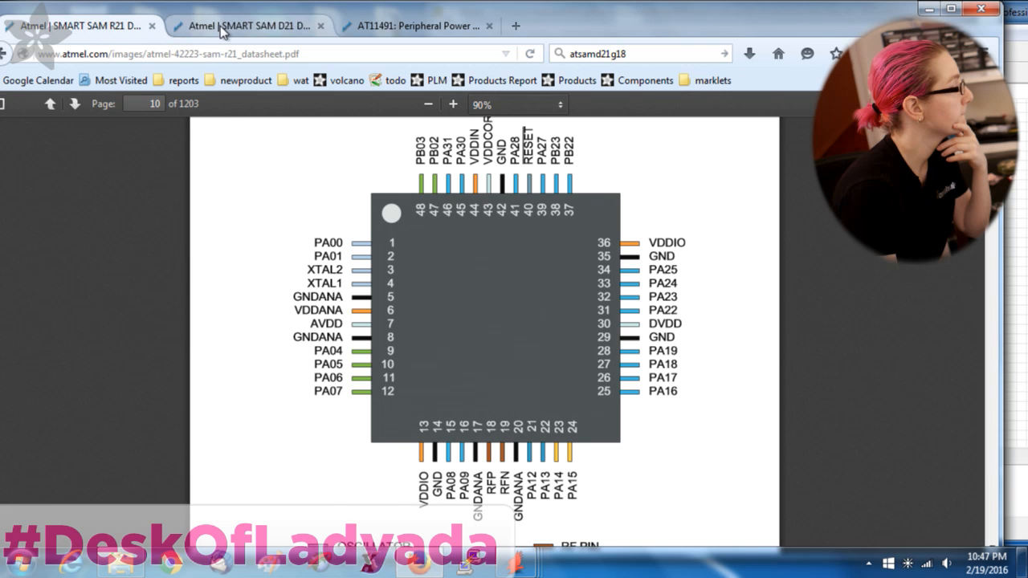
left_click(218, 27)
left_click(93, 27)
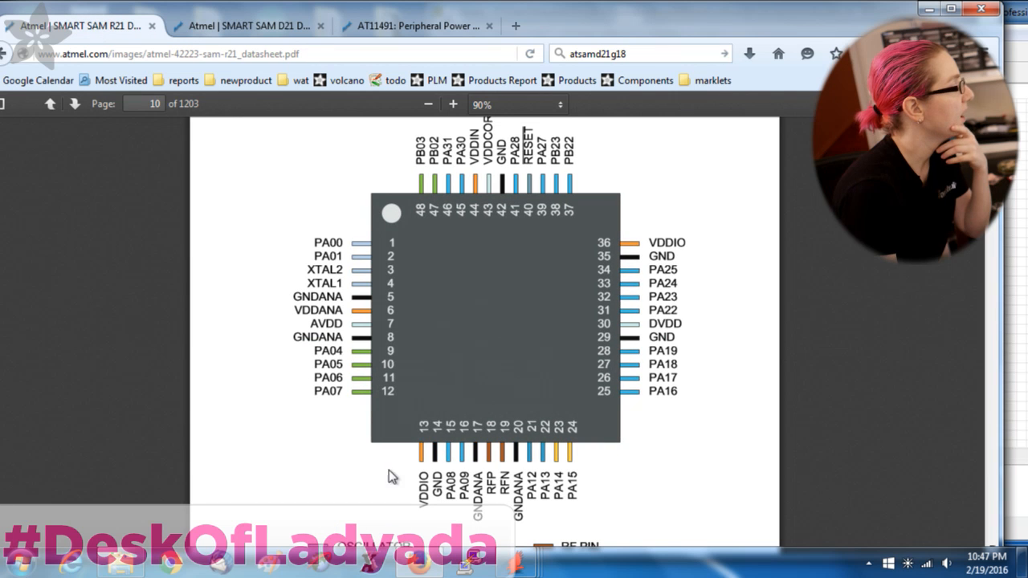
left_click(310, 29)
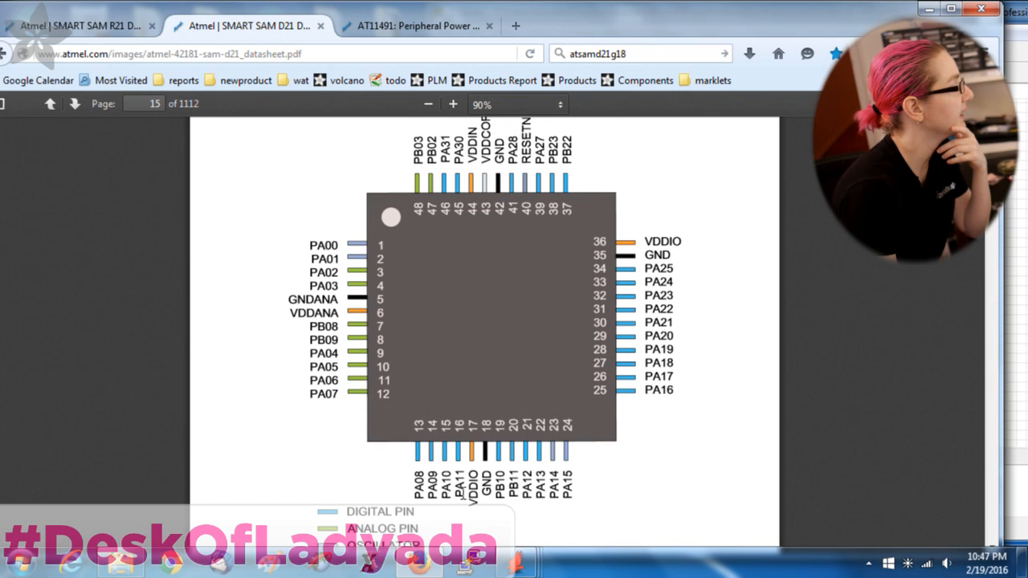
left_click(85, 27)
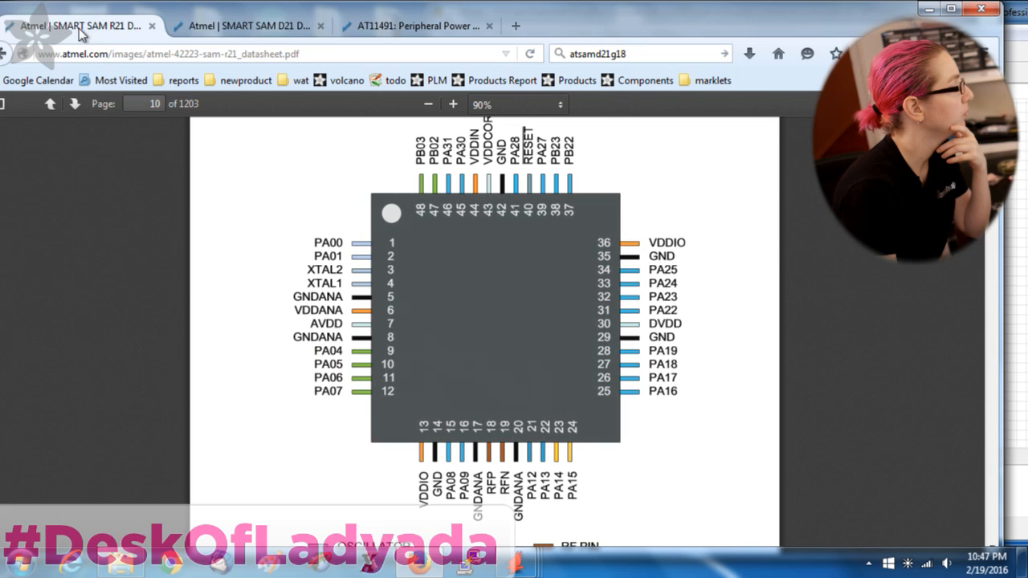
Delete the PA10 and PA11 pins from the symbol's right edge
left_click_drag(699, 12, 610, 15)
left_click(948, 245)
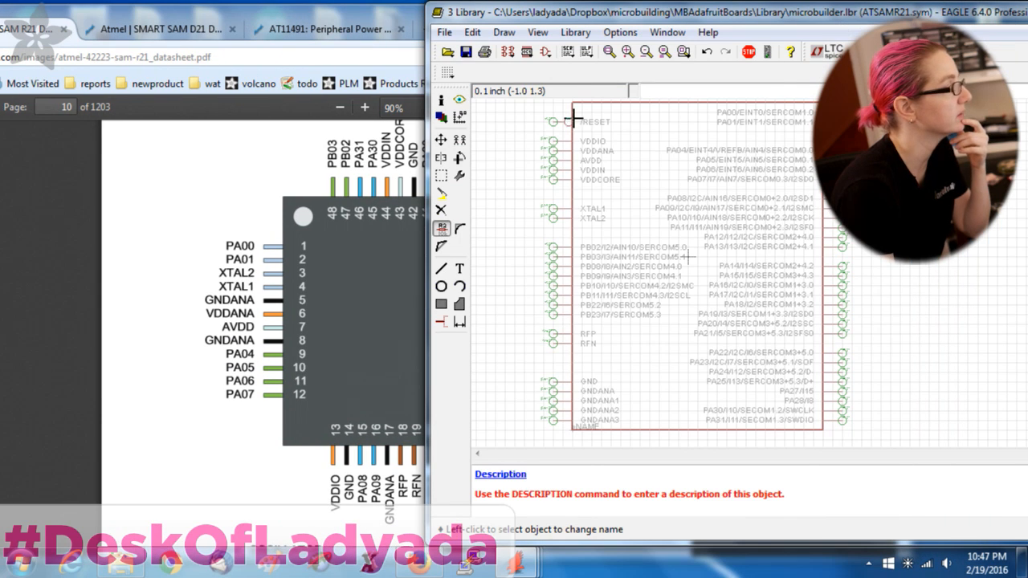
left_click(441, 210)
scroll(606, 284, "up", 2)
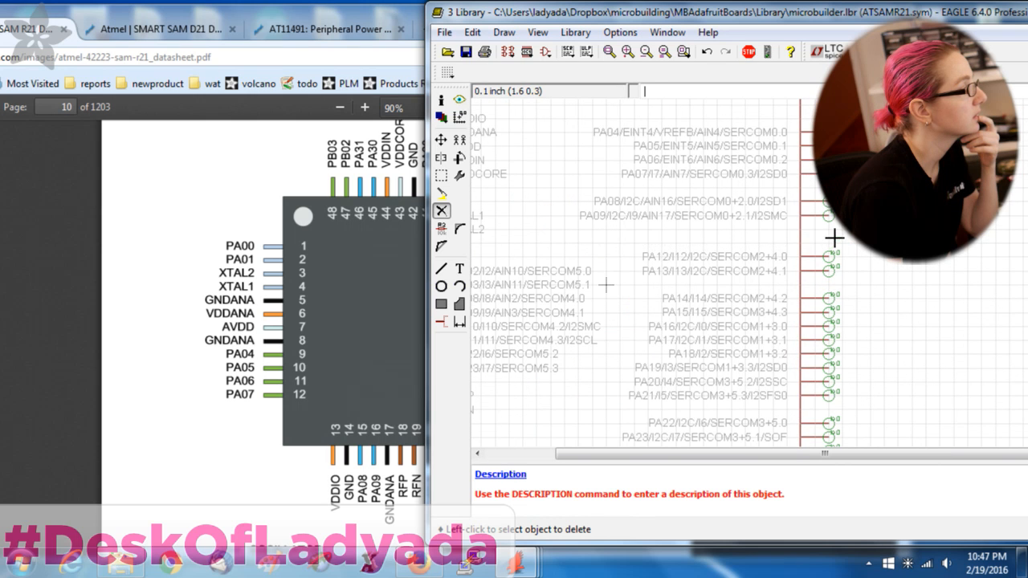
Try moving the PA08, PA09, PA12 and PA13 pins up into one contiguous group directly below PA07
left_click_drag(613, 14, 677, 24)
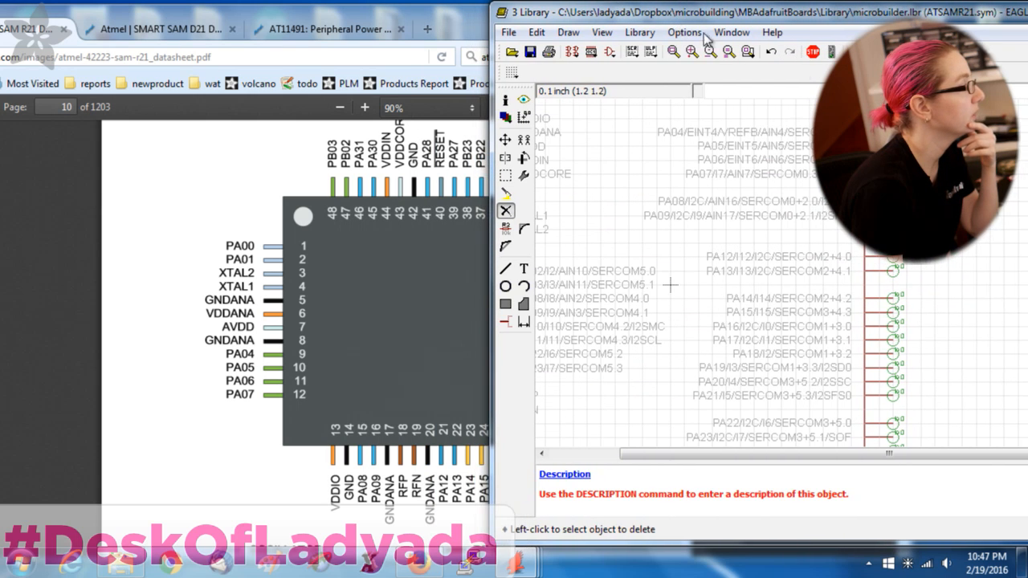
left_click(506, 139)
left_click(883, 203)
left_click(670, 284)
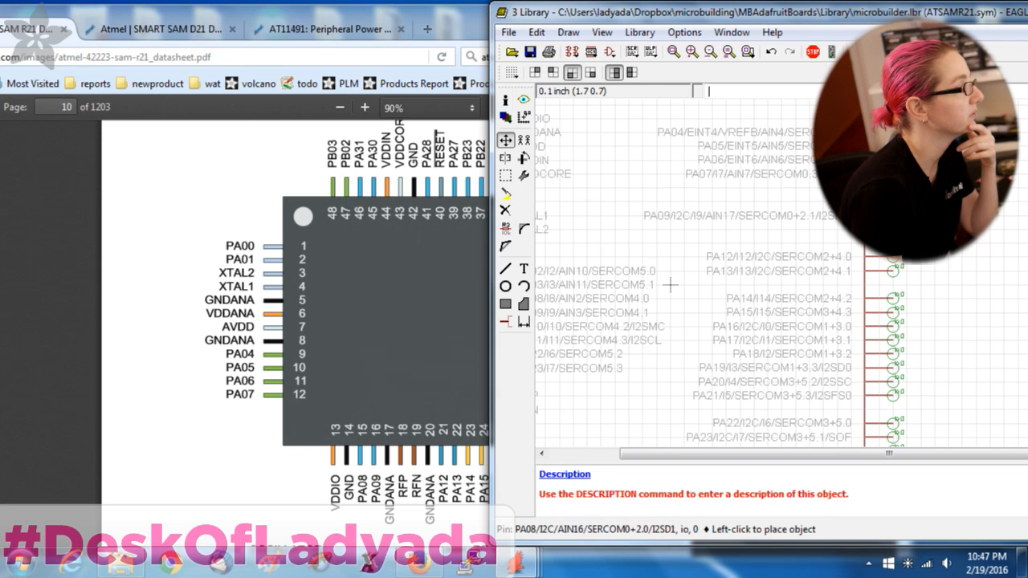
left_click(893, 187)
left_click(893, 216)
left_click(893, 201)
left_click(893, 257)
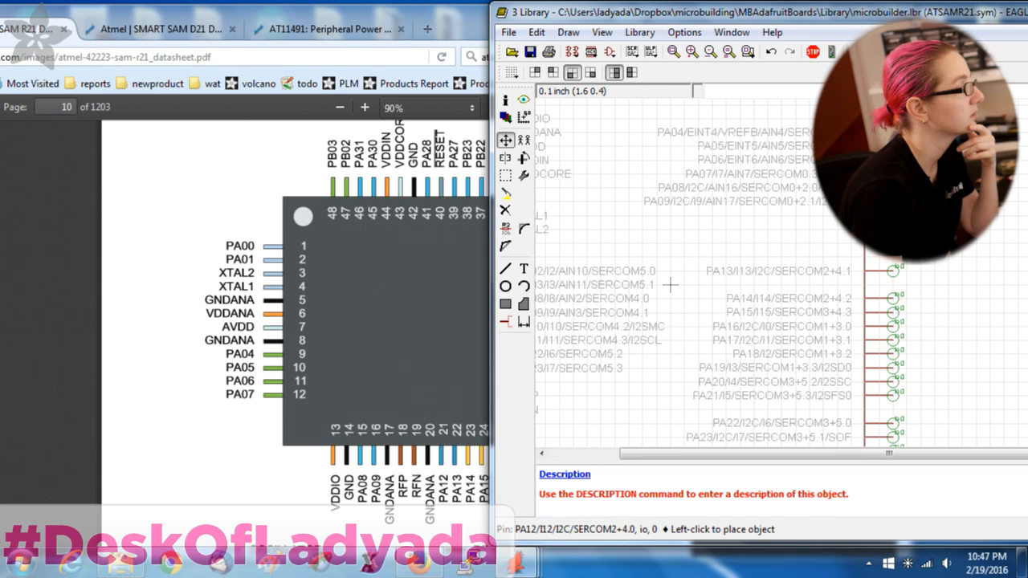
left_click(893, 201)
left_click(893, 201)
left_click(893, 215)
left_click(893, 271)
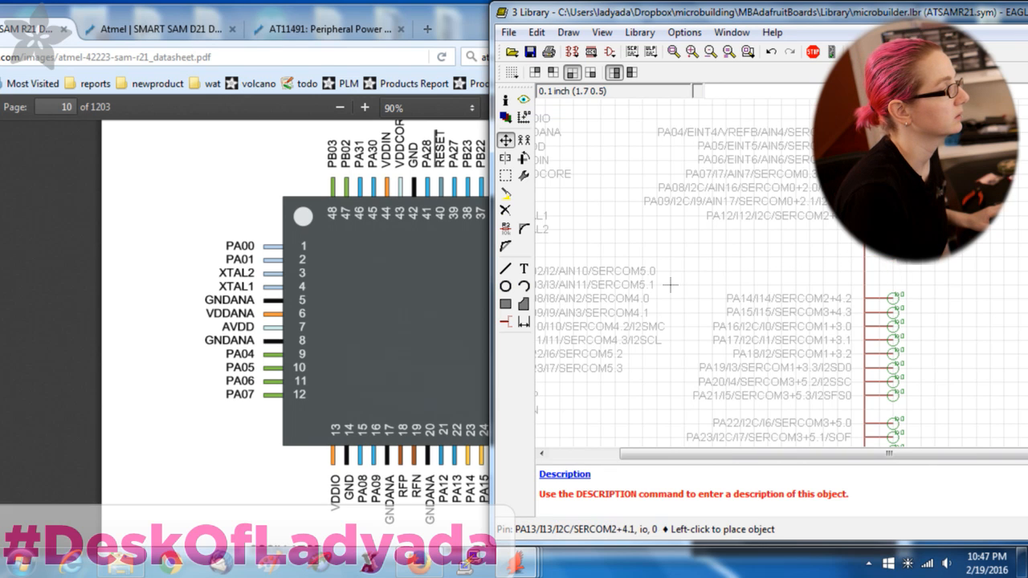
left_click(893, 271)
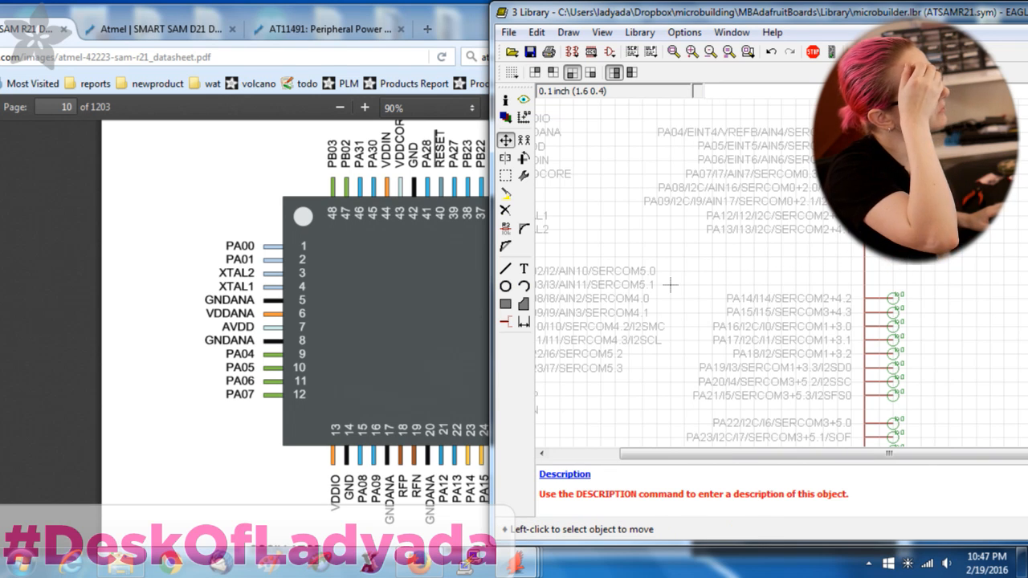
Undo the moves of the PA08, PA09, PA12 and PA13 pins
key("ctrl+z")
key("ctrl+z")
key("ctrl+z")
key("ctrl+z")
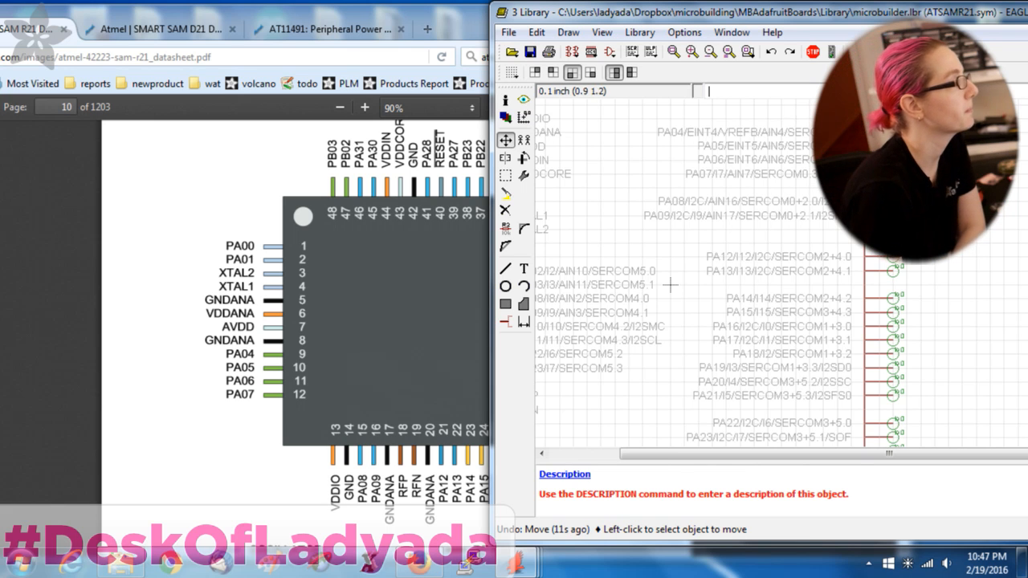
Check pins 25–36 on the right side of the SAM R21 and SAM D21 datasheet pinouts against the symbol's right-edge pins
scroll(900, 276, "down", 1)
scroll(900, 277, "down", 1)
scroll(895, 157, "up", 1)
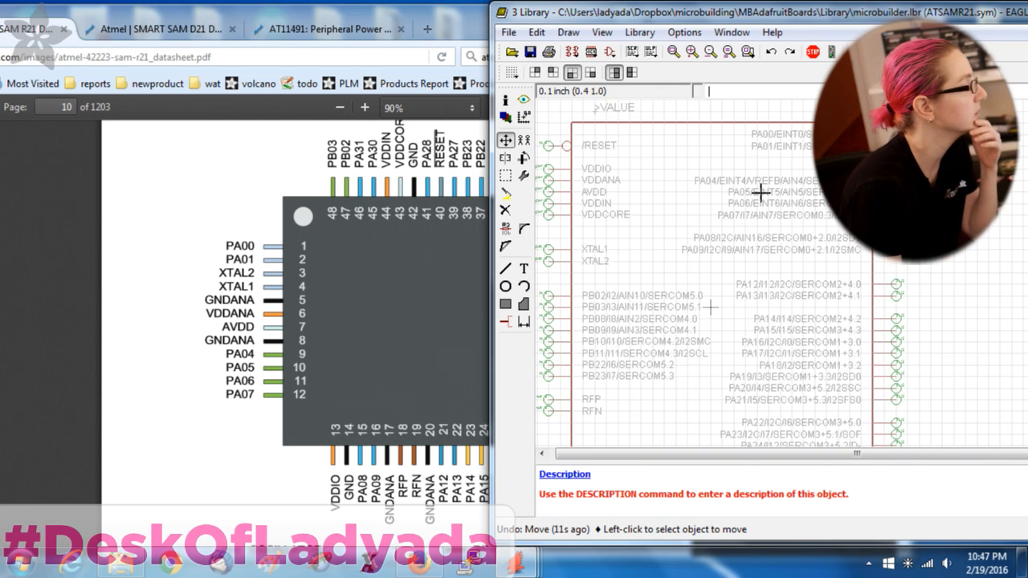
left_click_drag(608, 12, 645, 12)
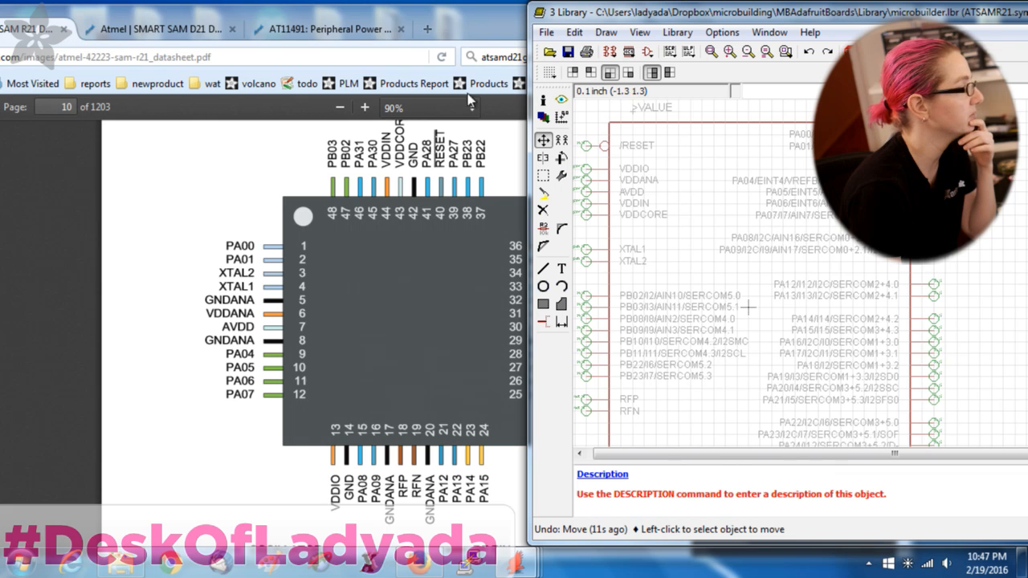
left_click_drag(475, 33, 371, 28)
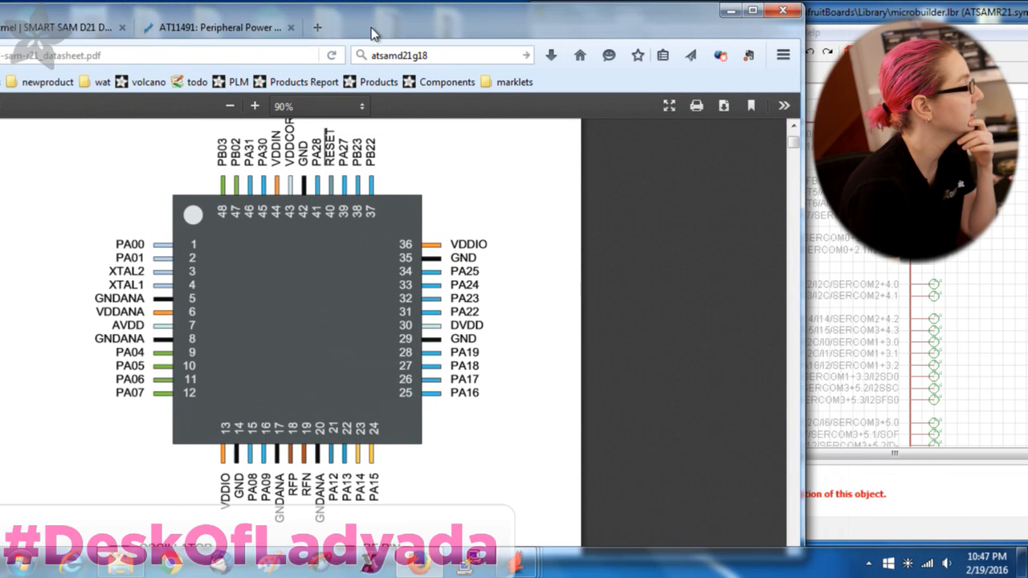
left_click(1018, 199)
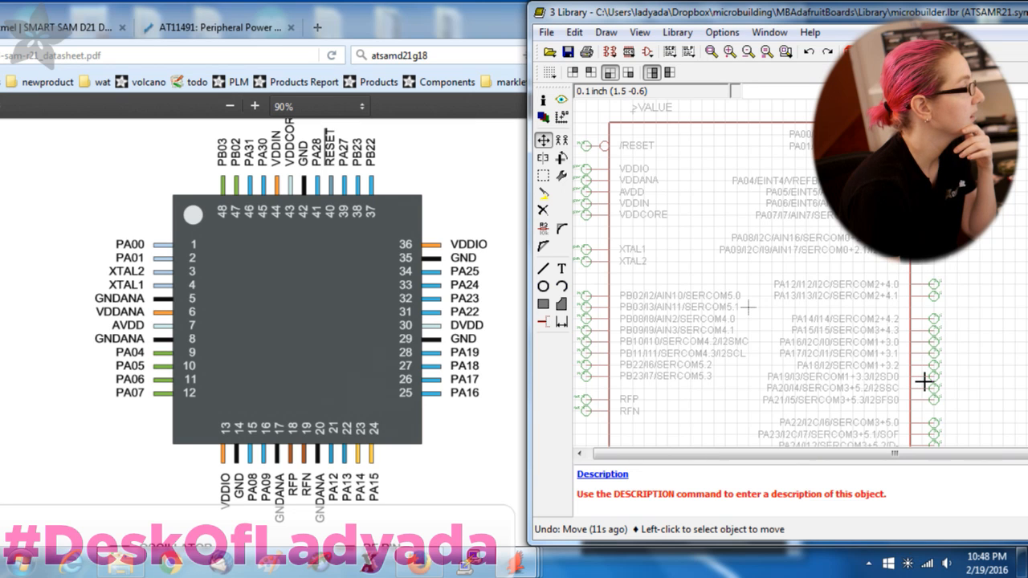
left_click_drag(331, 29, 457, 29)
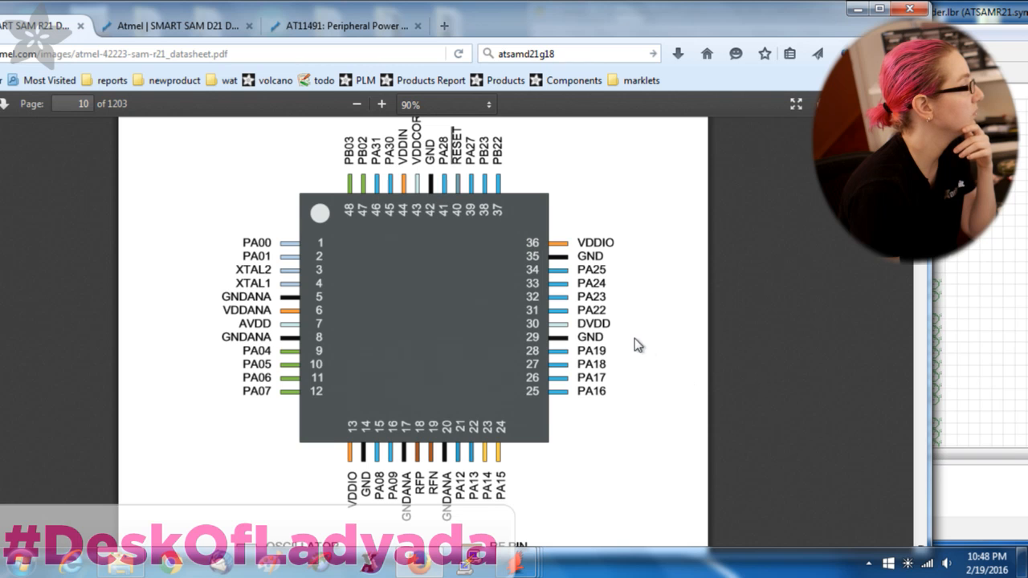
left_click(213, 28)
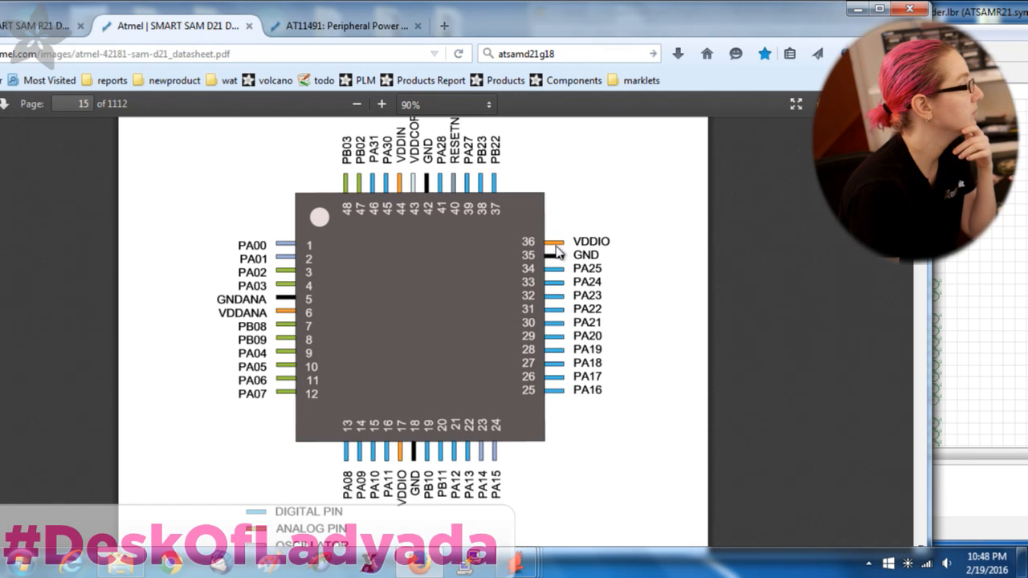
Delete the PA20 and PA21 pins from the symbol's right edge, following the SAM R21 pinout
left_click(4, 24)
left_click(999, 14)
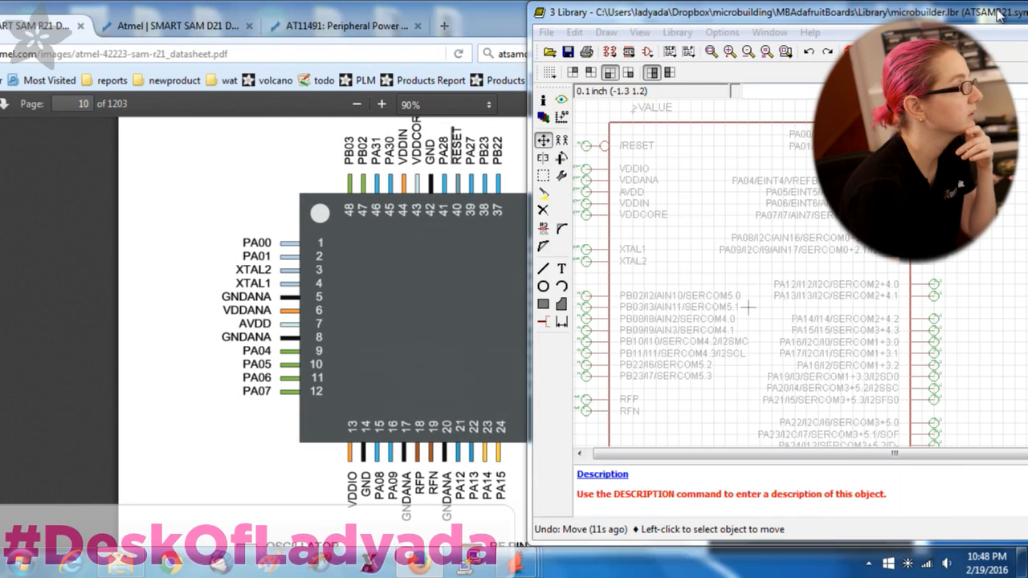
left_click(544, 210)
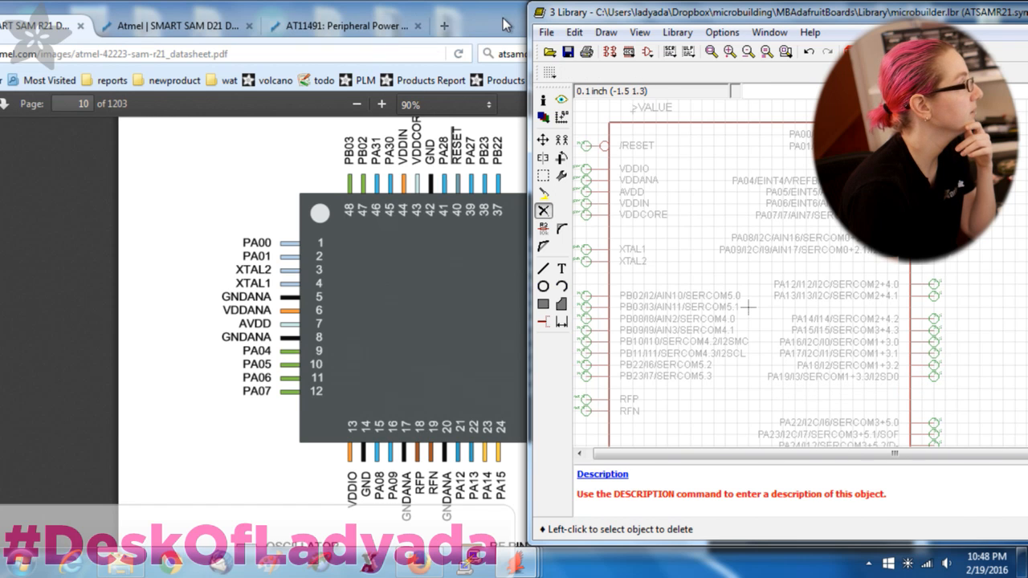
left_click(502, 48)
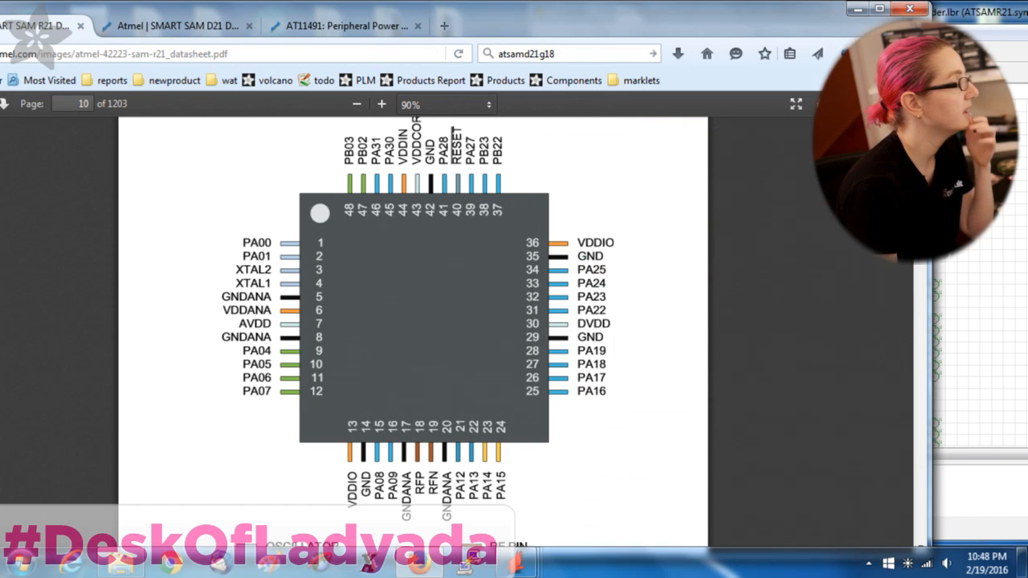
left_click(991, 27)
Copy the AVDD power pin and place the copy directly beneath VDDCORE on the symbol's left edge
scroll(692, 222, "down", 3)
scroll(666, 376, "up", 3)
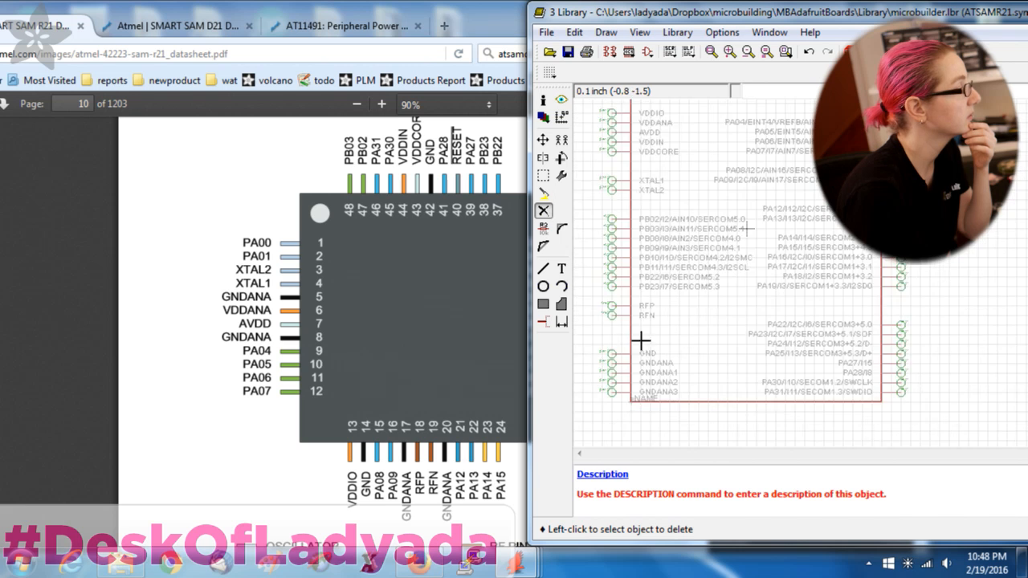
left_click(561, 140)
left_click(601, 305)
left_click(601, 339)
left_click(521, 30)
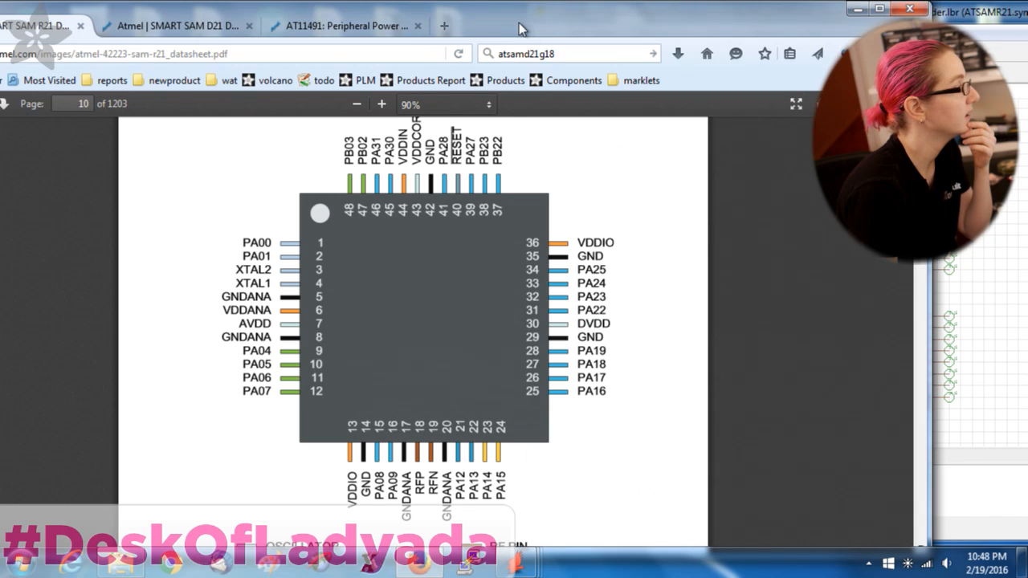
left_click(962, 24)
scroll(734, 351, "up", 3)
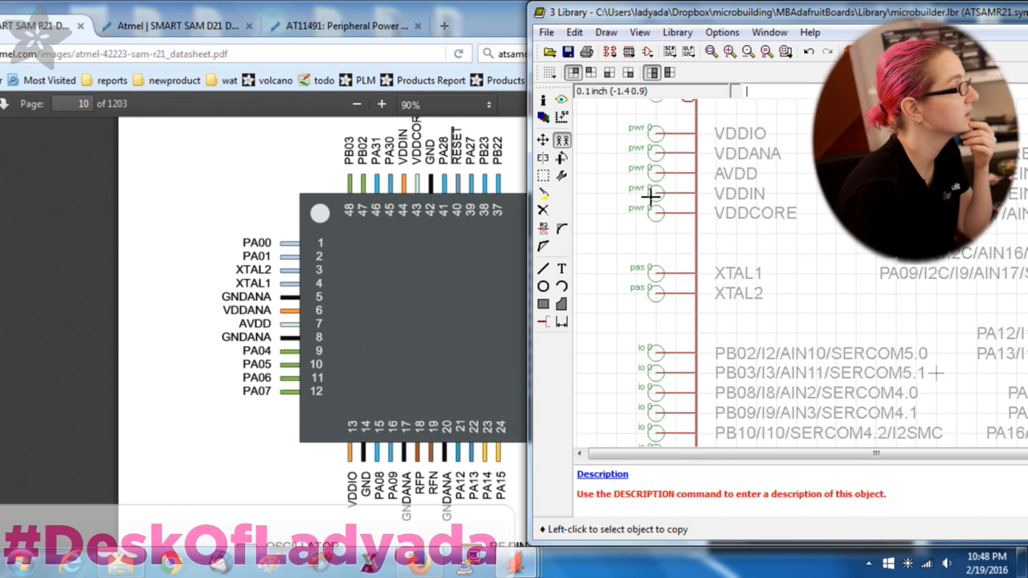
scroll(651, 190, "up", 2)
left_click(653, 227)
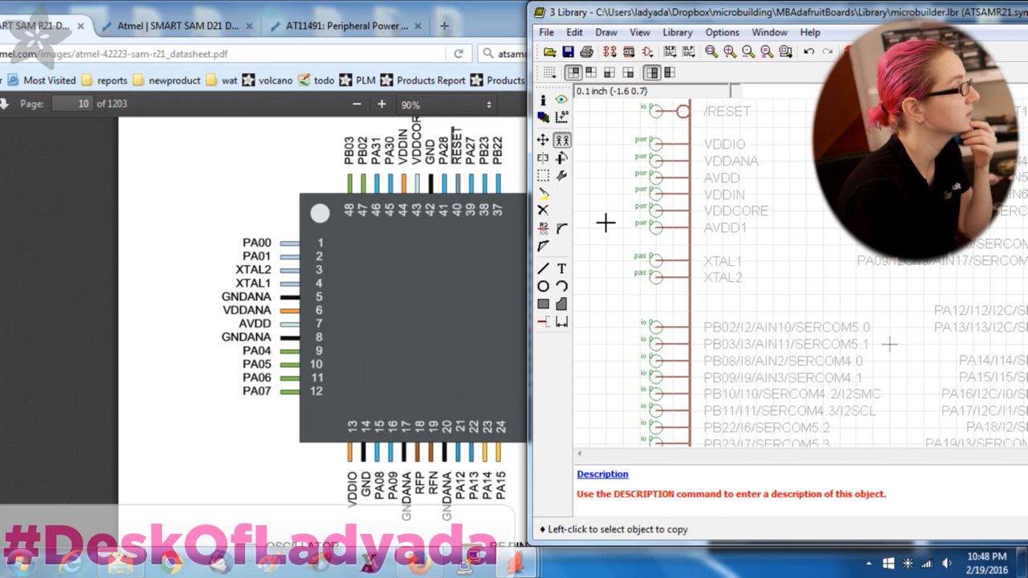
Rename the copied power pin beneath VDDCORE as DVDD
left_click(543, 211)
left_click(543, 228)
left_click(652, 229)
type("D")
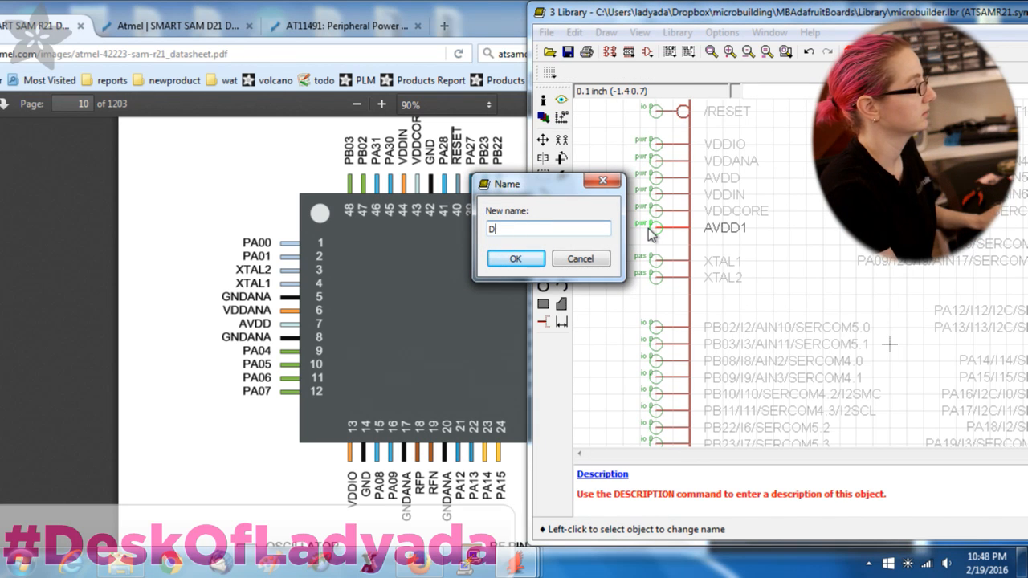
type("VDD")
key("Return")
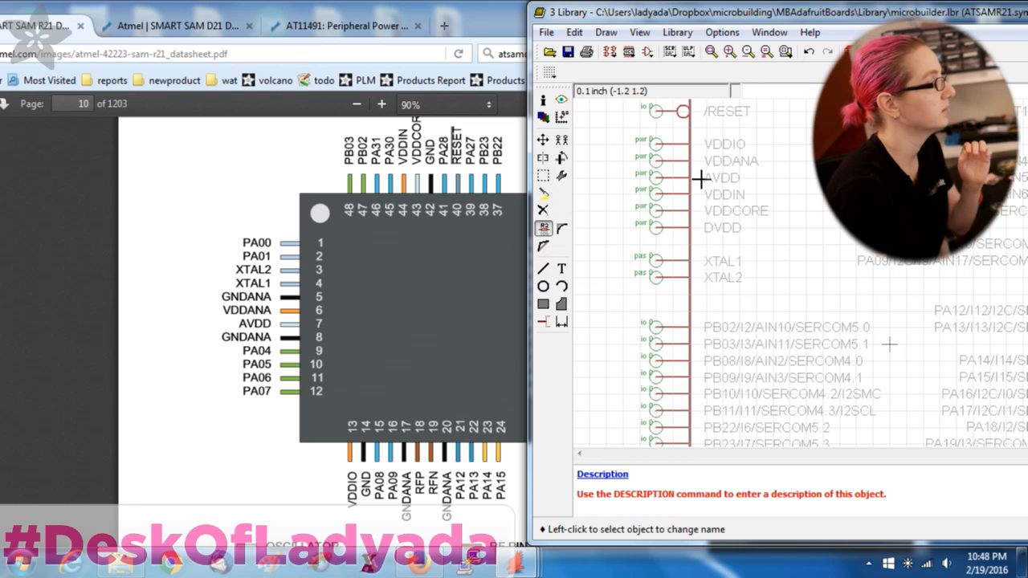
left_click(494, 14)
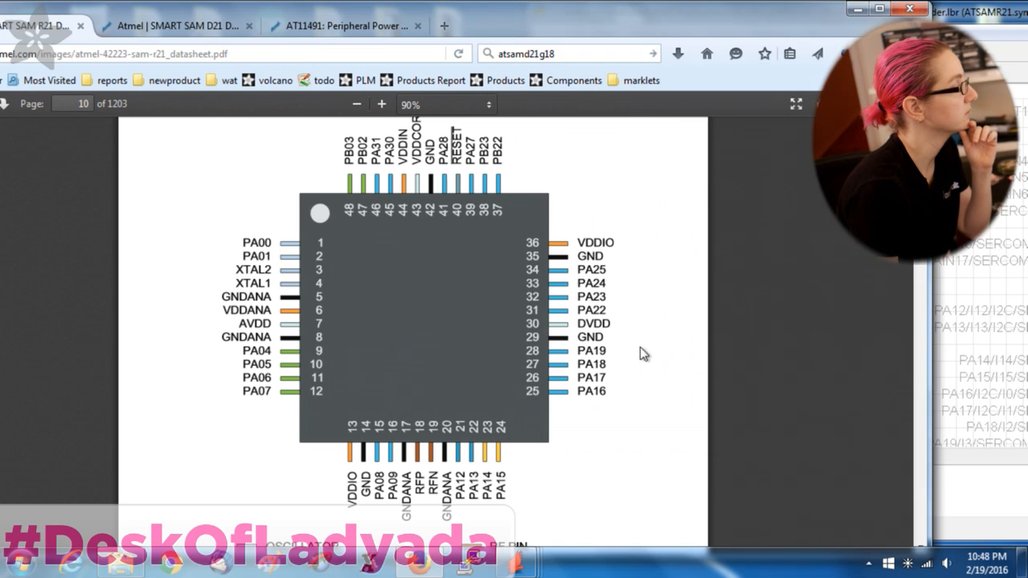
Check right-side pins 31–36 of the SAM R21 datasheet pinout against the symbol's PA22–PA25 and power pins, referring to the SAM D21 pinout
left_click(992, 42)
left_click(499, 90)
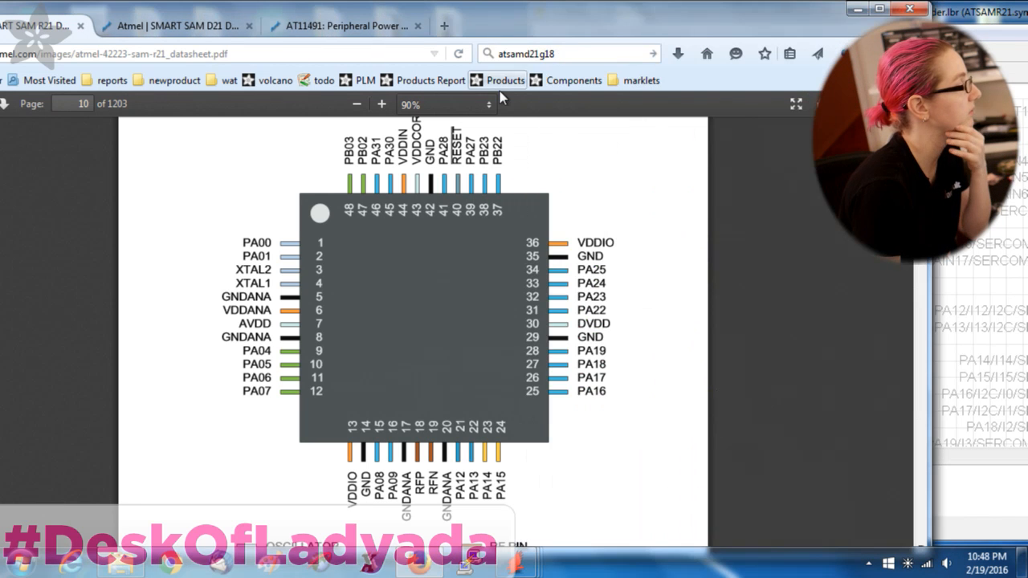
left_click(963, 25)
scroll(819, 342, "down", 4)
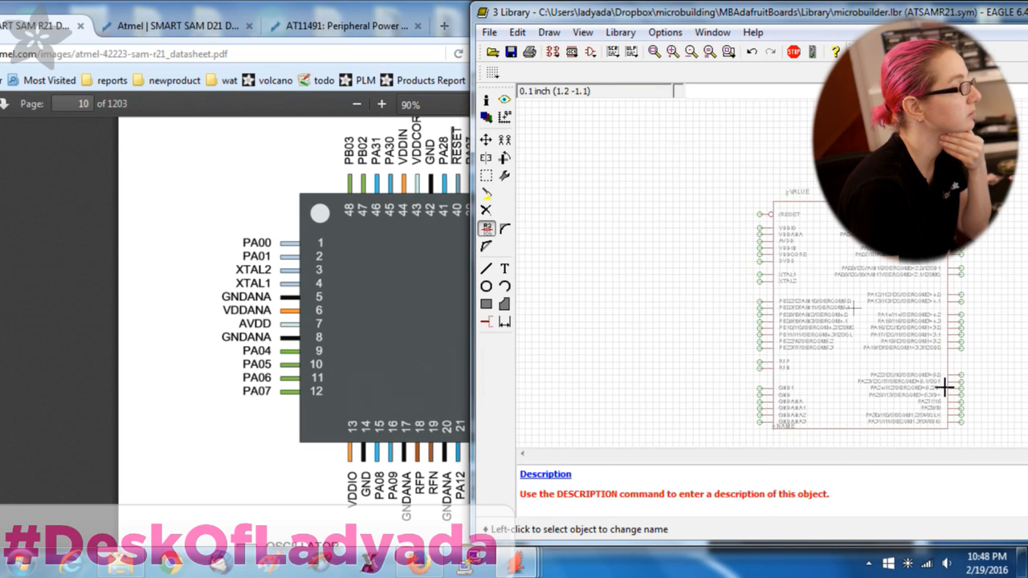
scroll(930, 377, "up", 3)
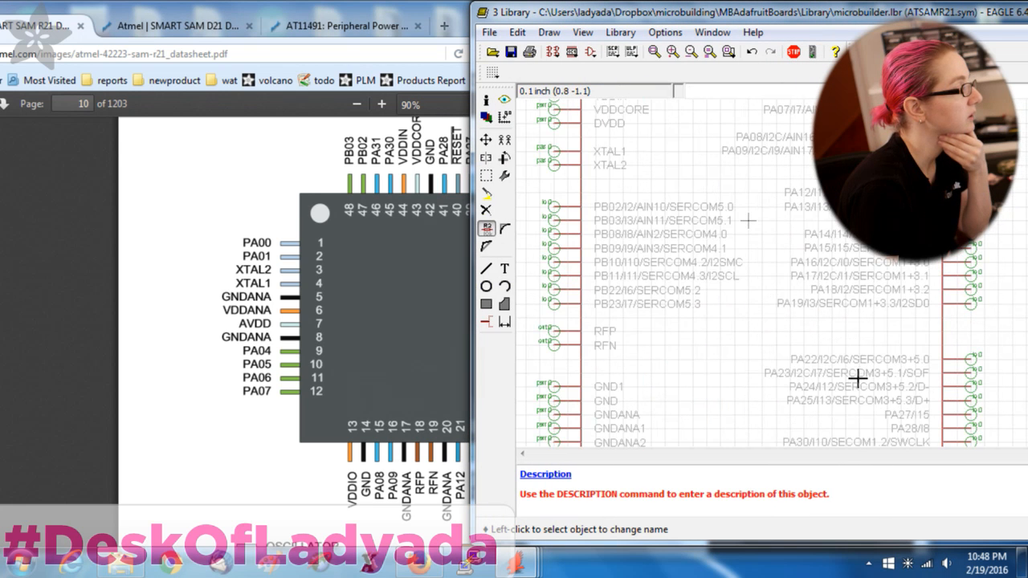
left_click(455, 8)
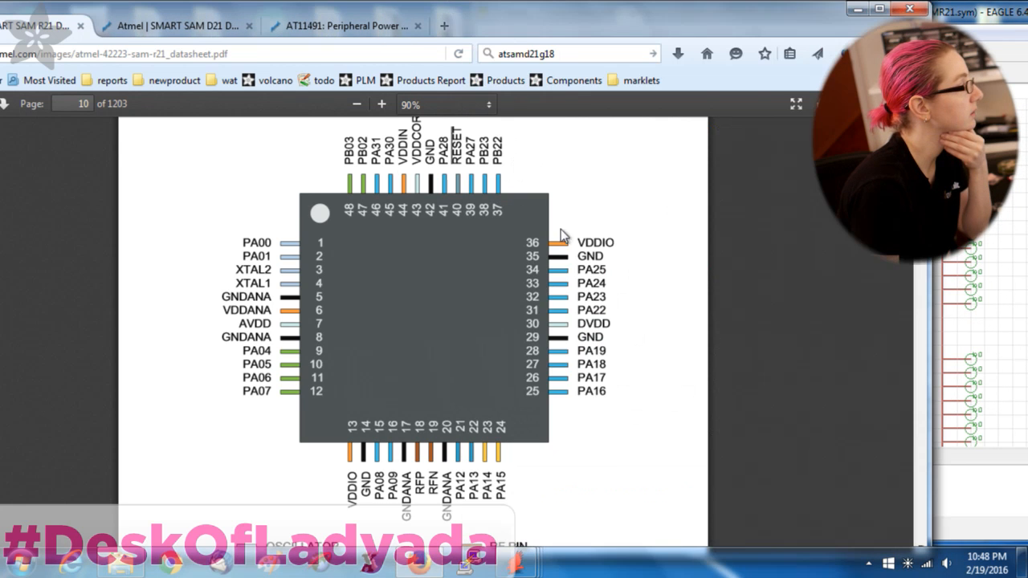
left_click(987, 24)
scroll(885, 367, "down", 1)
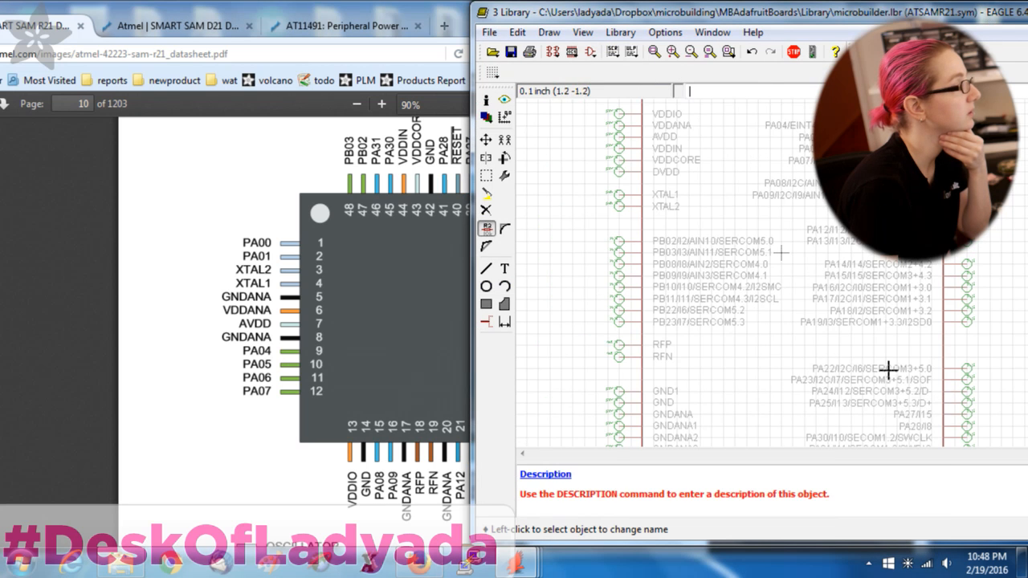
left_click(433, 14)
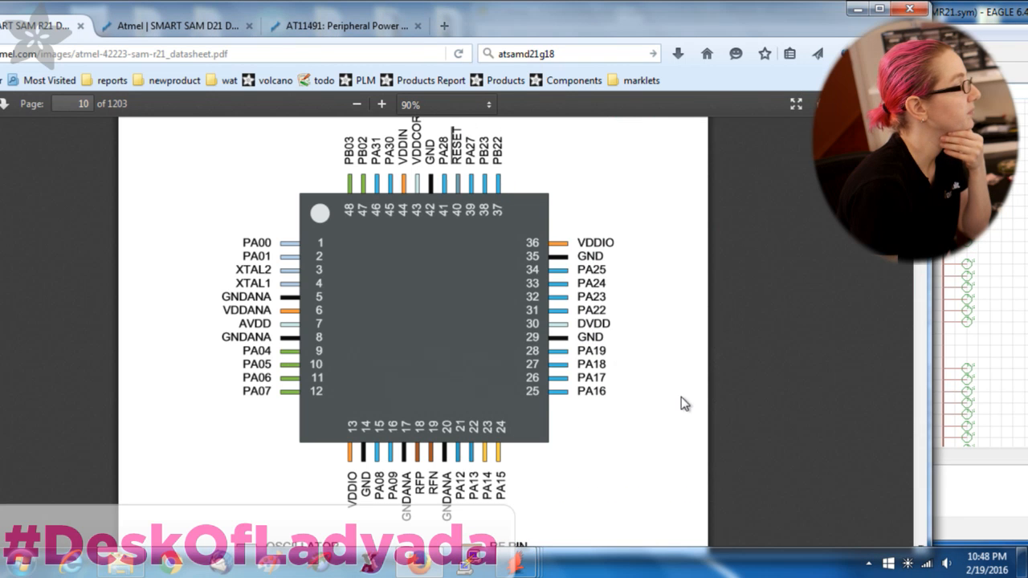
left_click(979, 32)
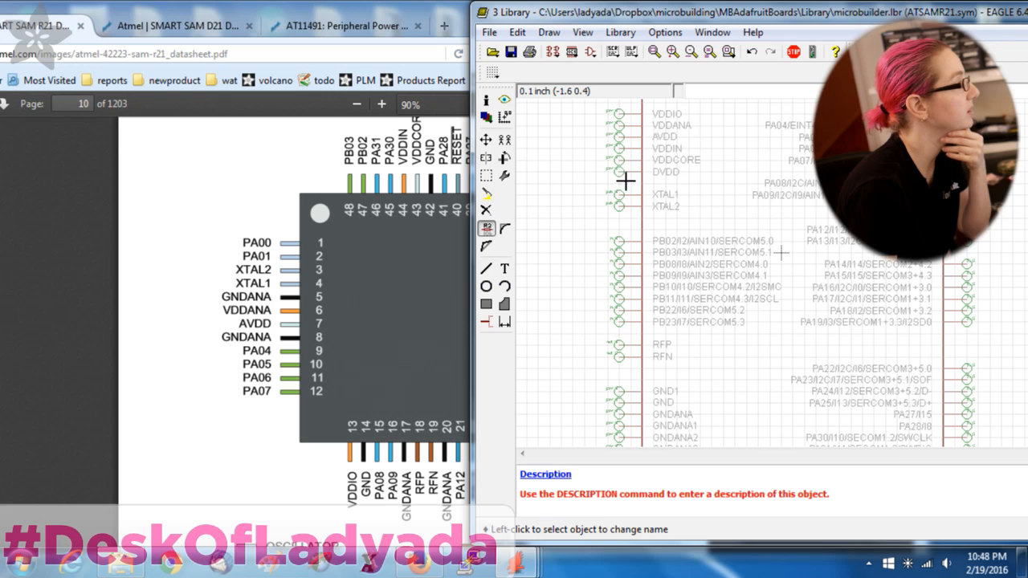
scroll(641, 195, "up", 2)
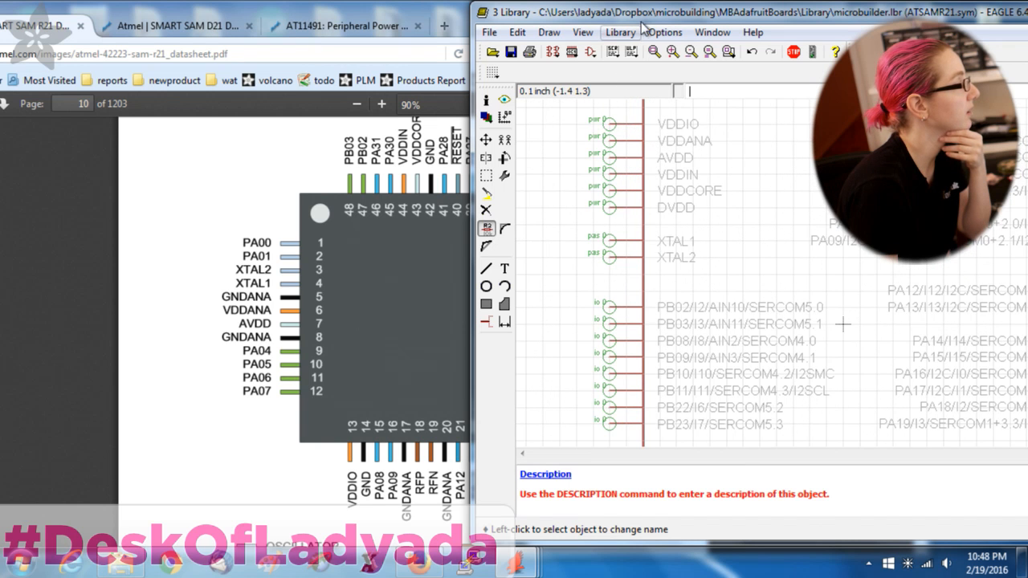
left_click(195, 30)
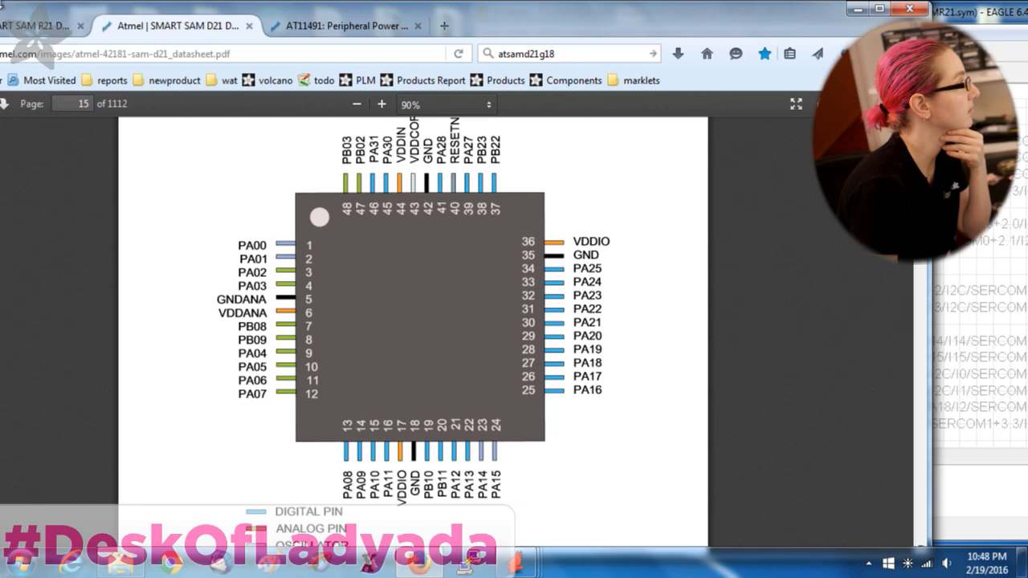
left_click(12, 29)
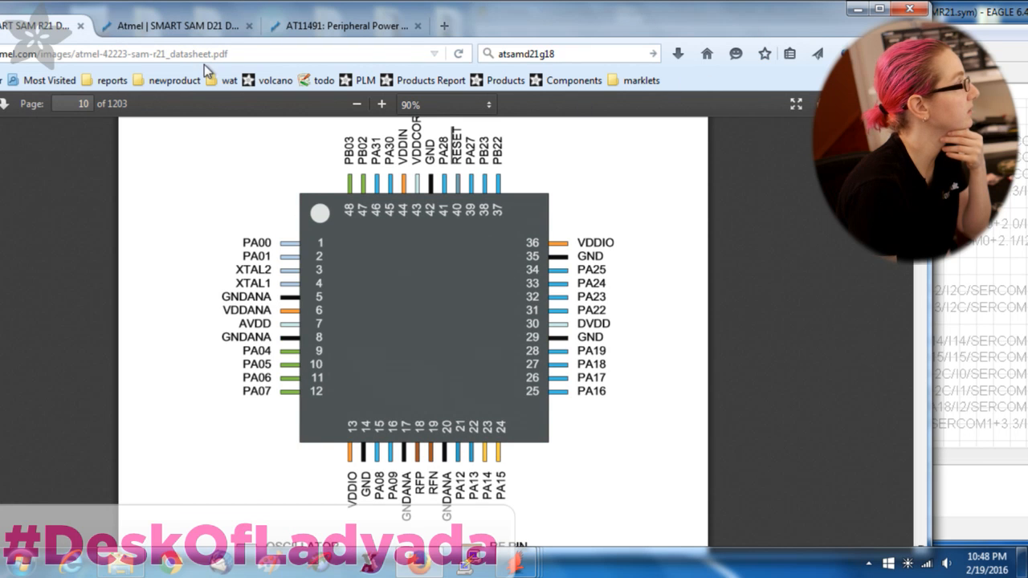
left_click(188, 28)
left_click(32, 32)
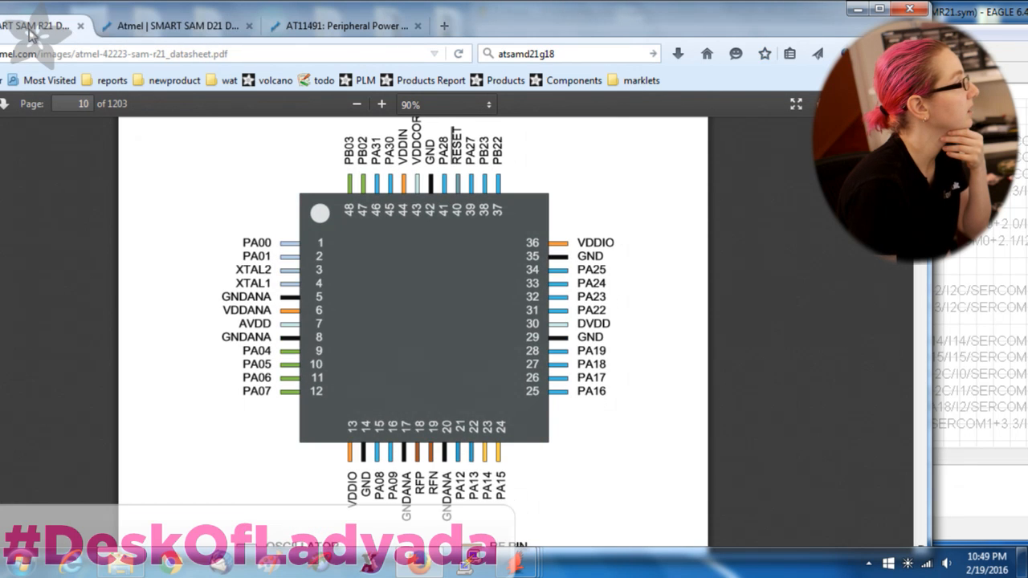
Shrink the symbol's library editor window and place it beside the SAM R21 pinout drawing so both can be read together
left_click(954, 22)
double_click(951, 17)
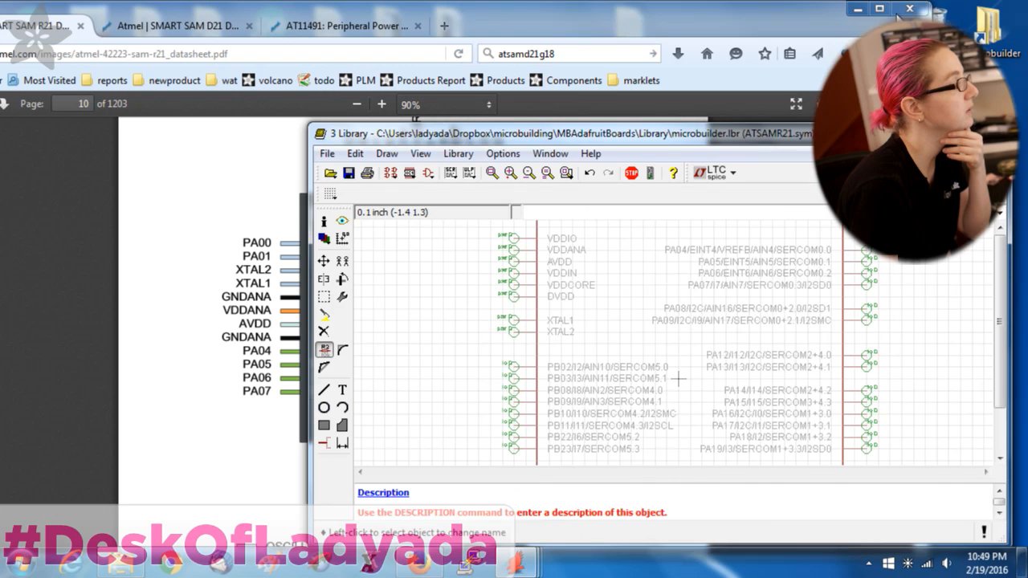
left_click_drag(667, 146, 747, 130)
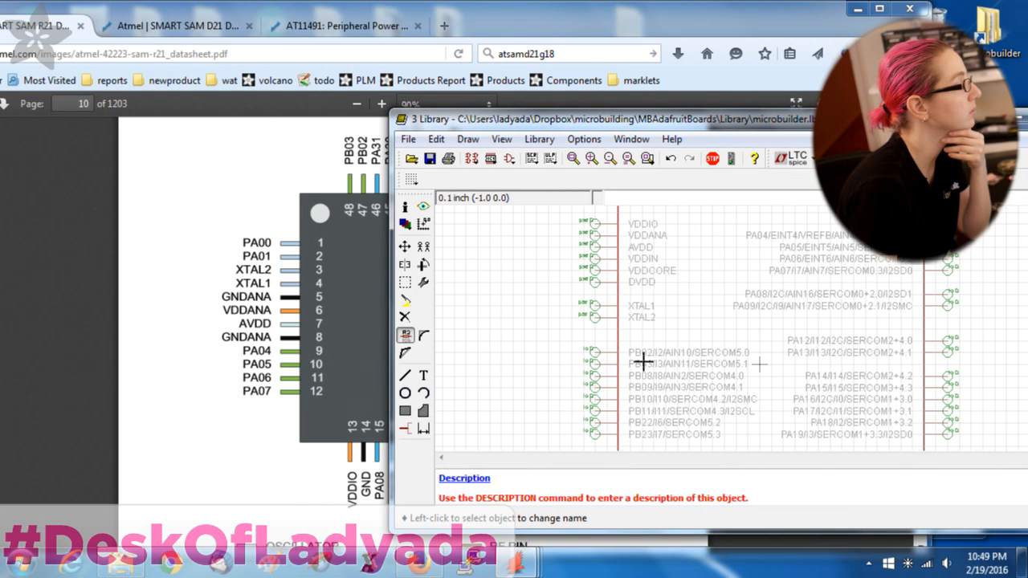
scroll(645, 377, "down", 2)
left_click_drag(663, 120, 762, 122)
scroll(737, 330, "down", 1)
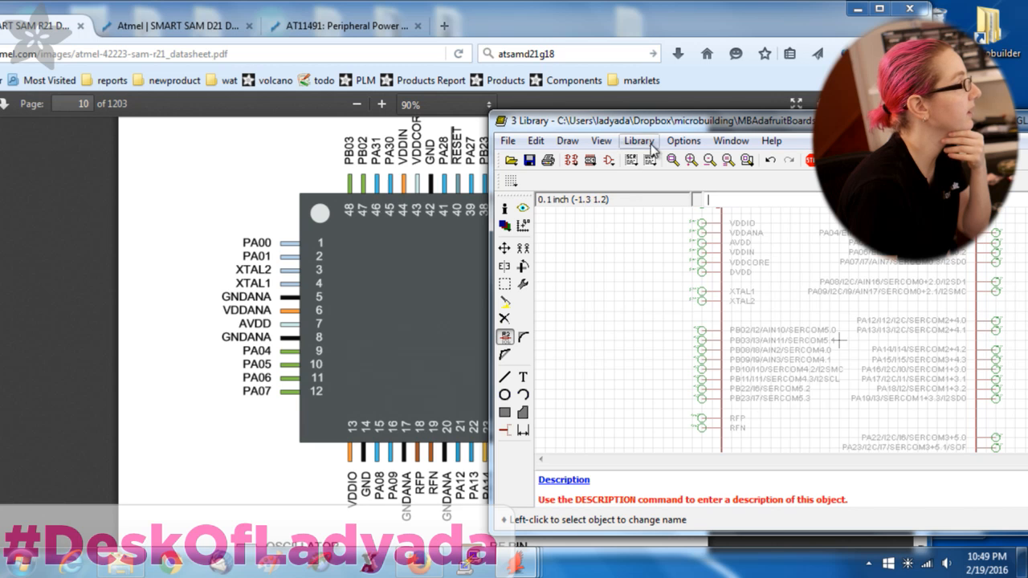
left_click_drag(673, 128, 608, 132)
Check top-side pins 37–48 of the SAM R21 pinout against the symbol's power, PA27, PA28, PA30 and PA31 pins
scroll(828, 284, "down", 2)
scroll(875, 402, "up", 3)
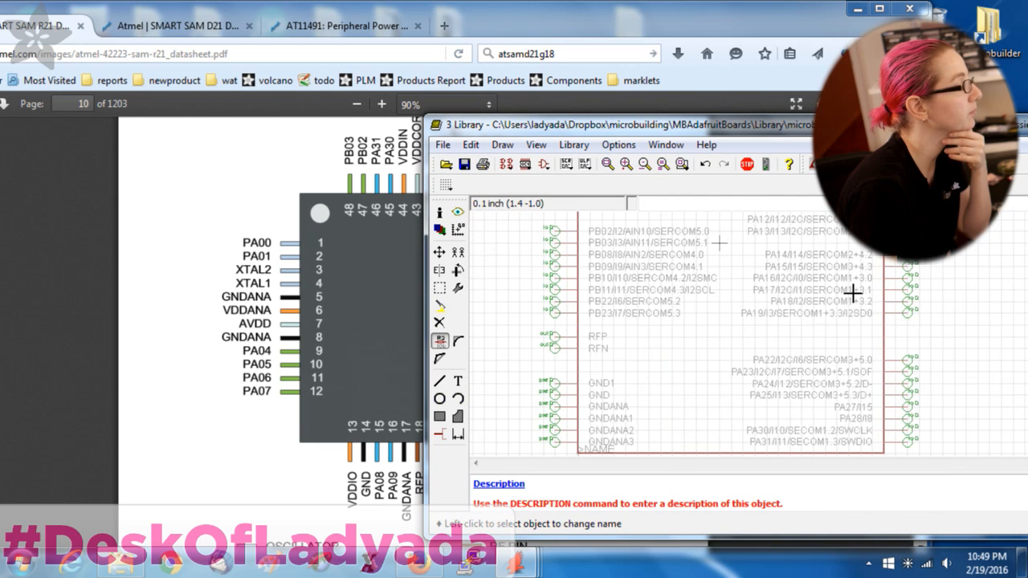
left_click(689, 16)
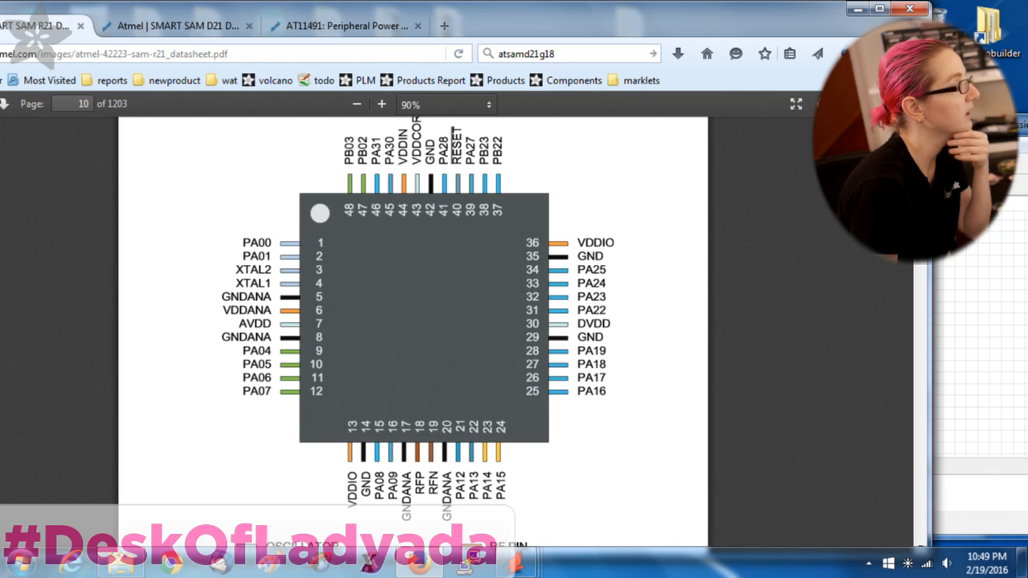
key("alt+Tab")
scroll(631, 341, "down", 4)
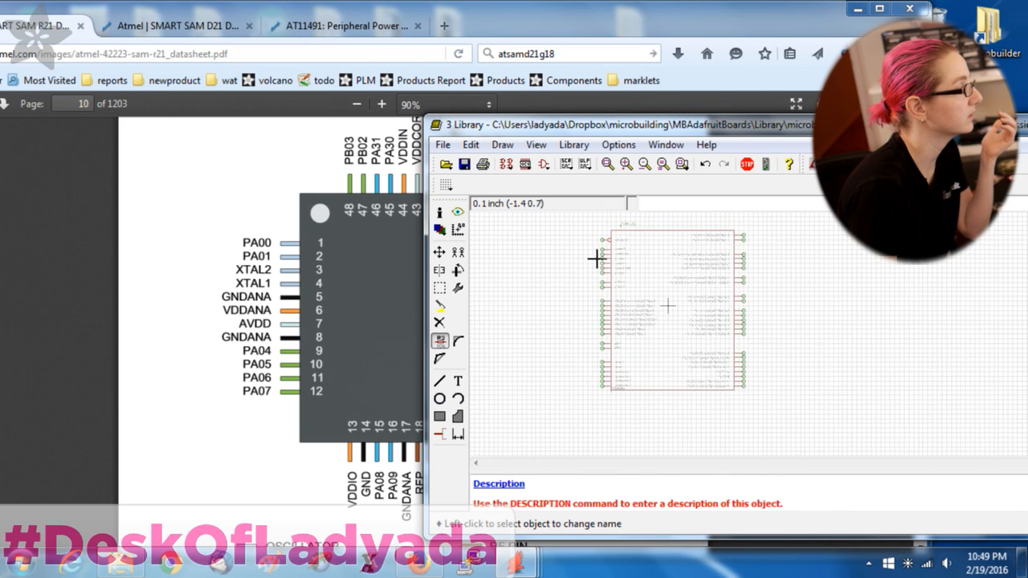
left_click(551, 9)
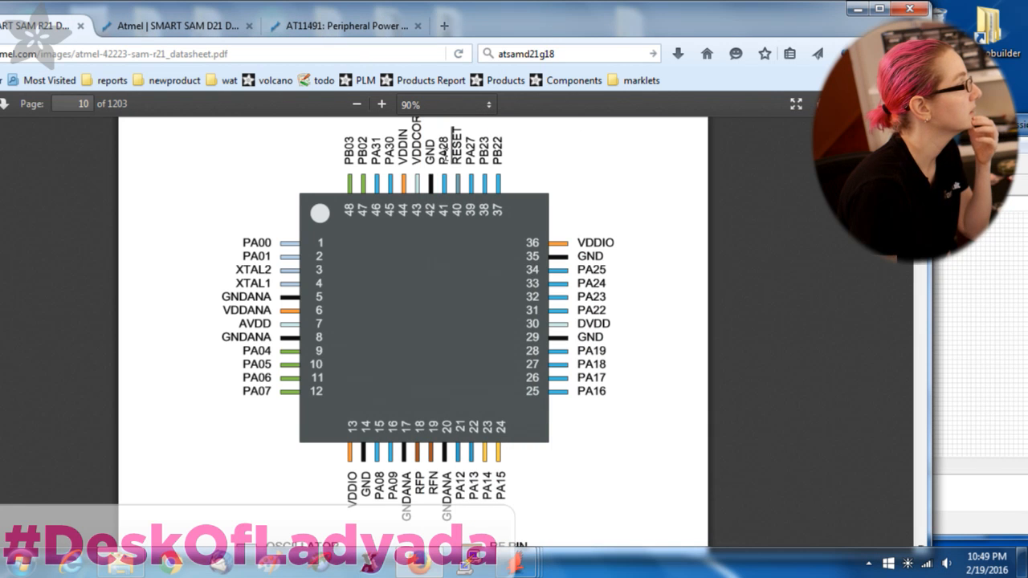
key("alt+Tab")
scroll(789, 346, "up", 4)
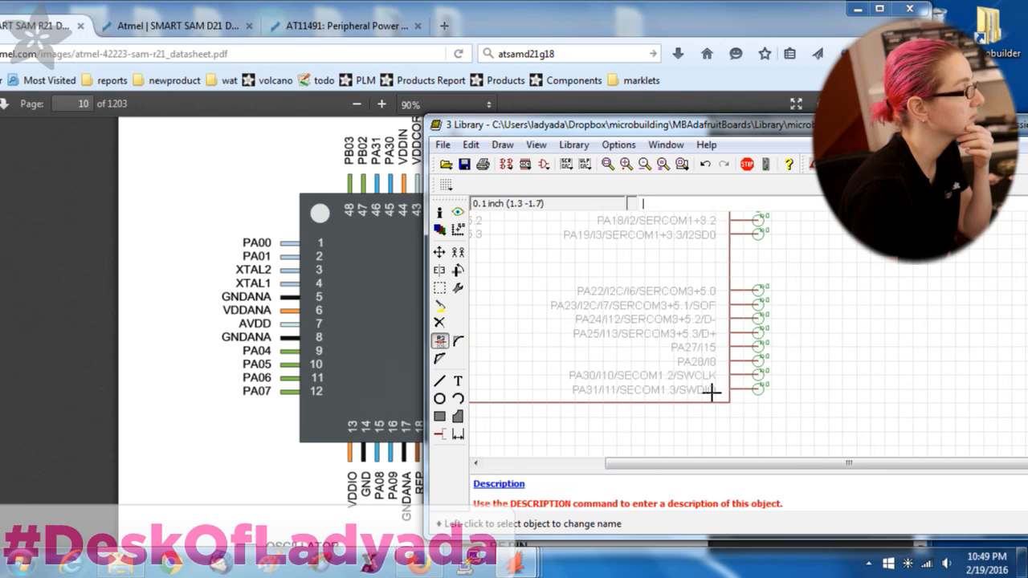
left_click(706, 18)
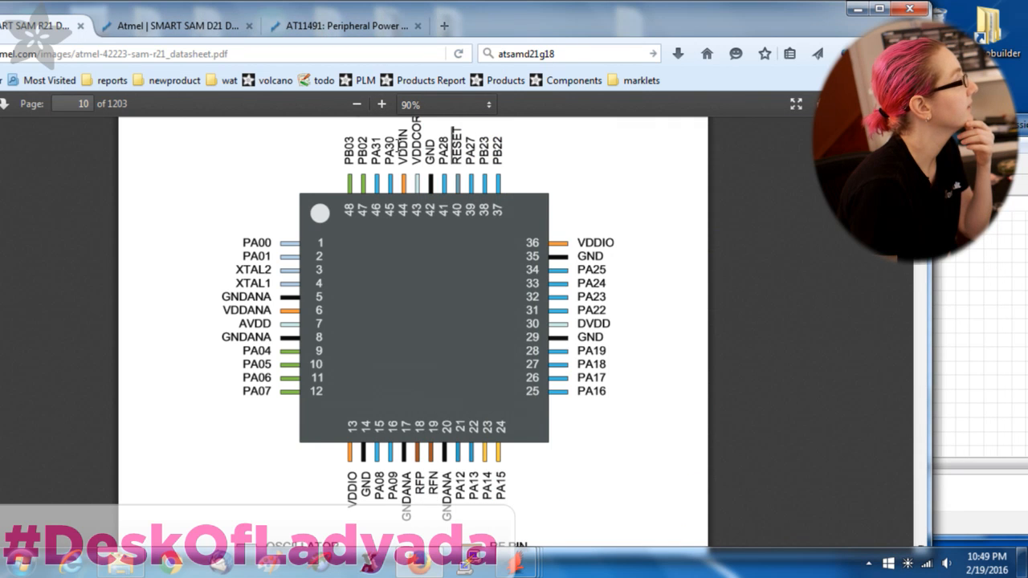
Compare top-side pins 37–48 between the SAM D21 and SAM R21 datasheet pinouts
left_click(196, 31)
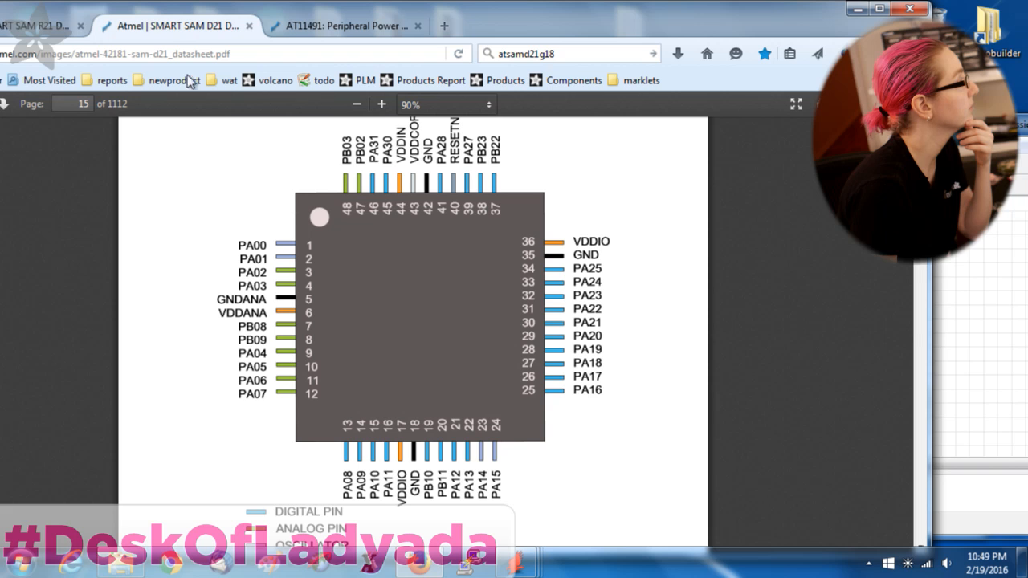
left_click(44, 29)
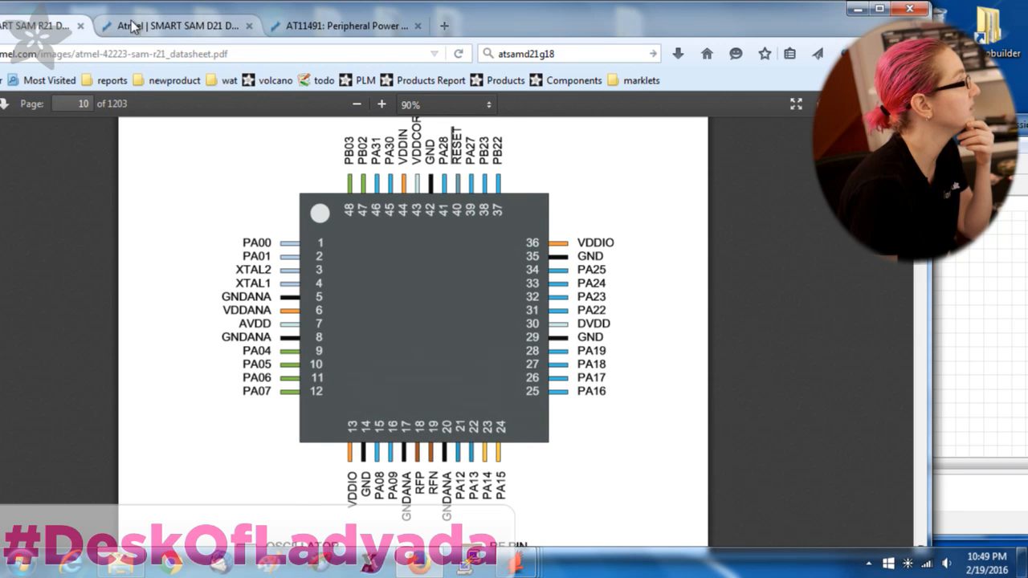
left_click(132, 25)
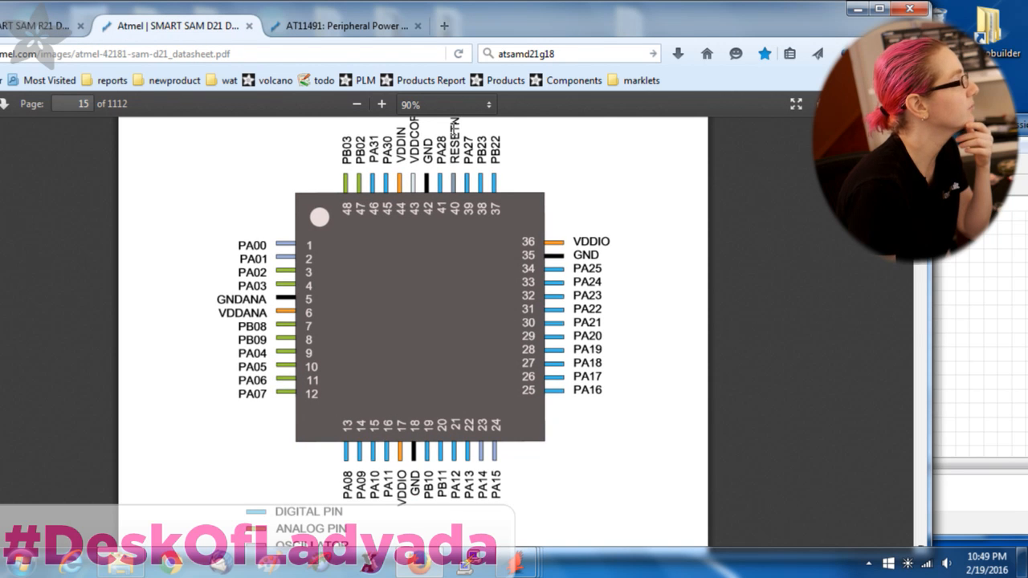
left_click(42, 32)
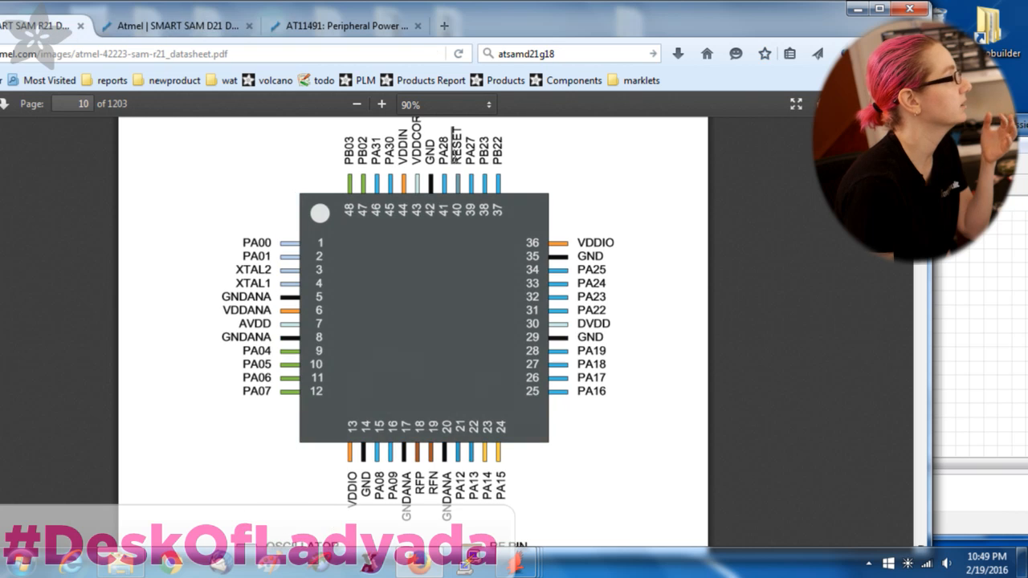
left_click(175, 28)
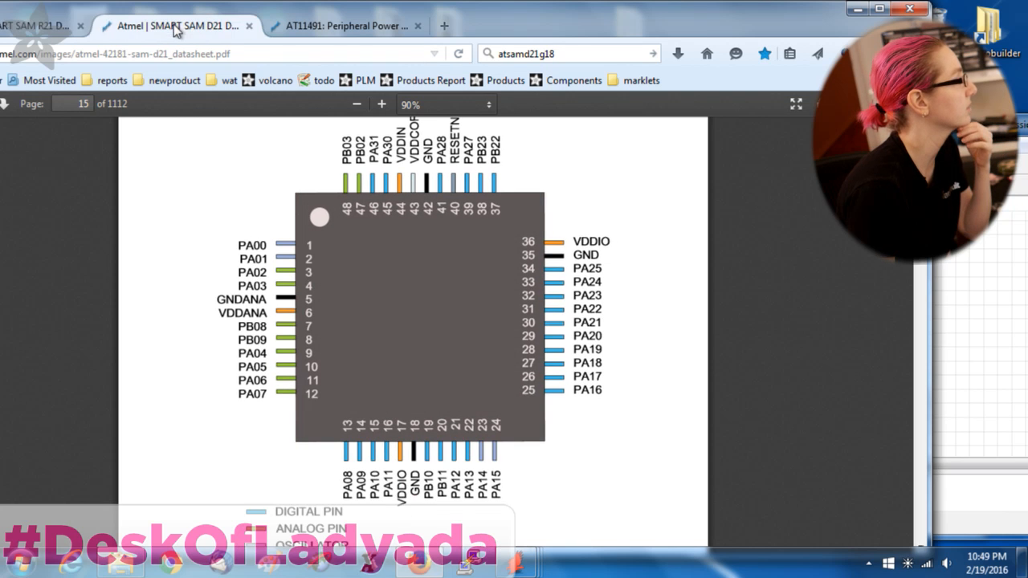
left_click(34, 29)
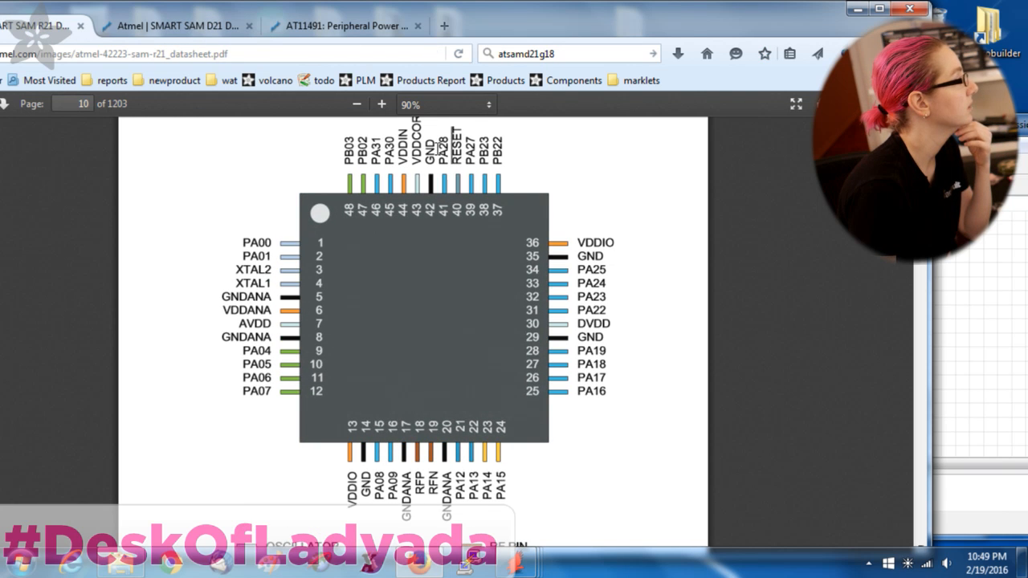
left_click(176, 29)
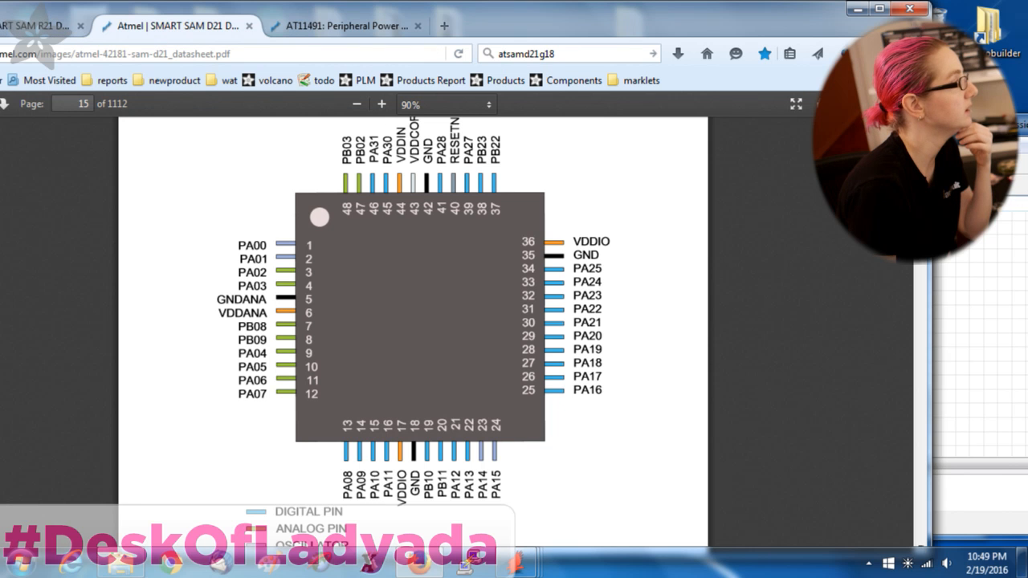
Review the symbol's pins on both edges, including the PB02–PB23 group and PA22–PA31, against the datasheet pinout
key("alt+Tab")
scroll(754, 342, "down", 8)
scroll(680, 292, "up", 6)
scroll(674, 273, "down", 4)
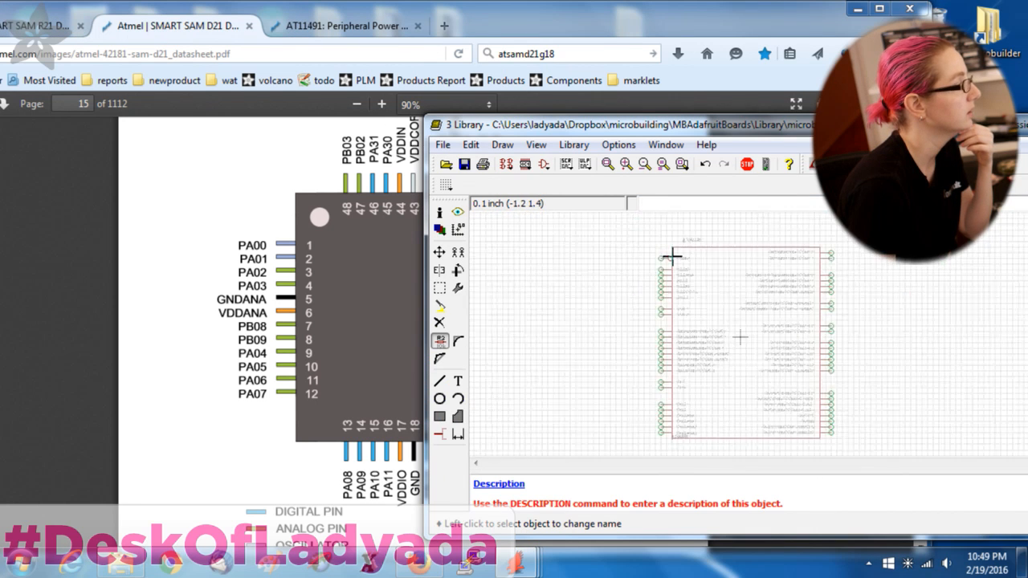
scroll(672, 256, "up", 4)
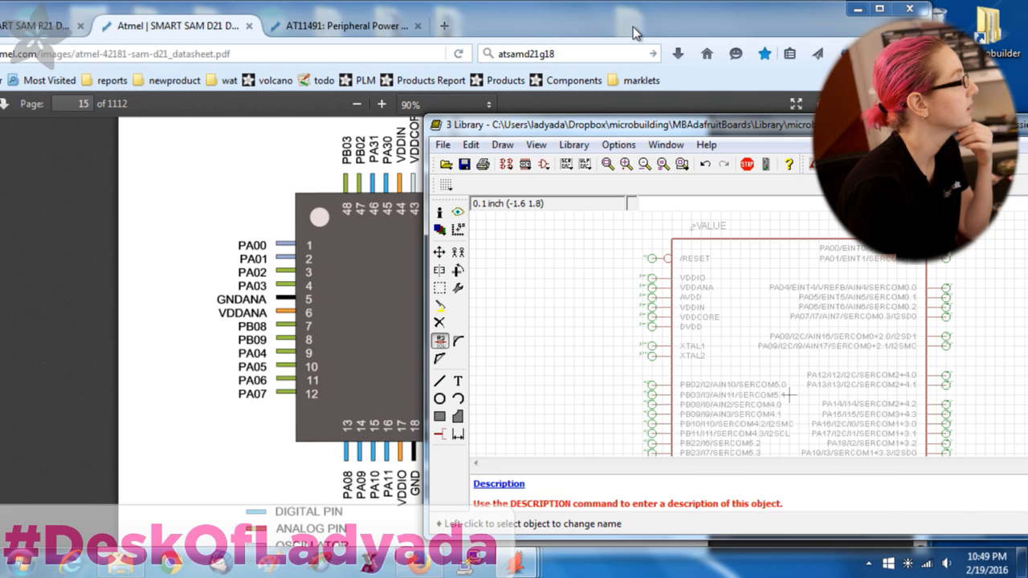
scroll(812, 293, "up", 4)
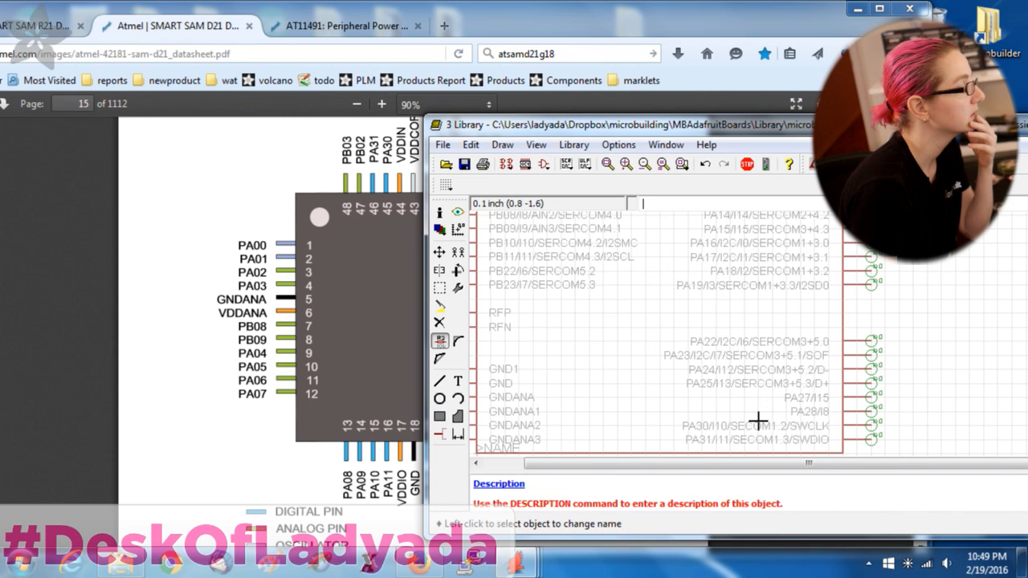
scroll(892, 370, "down", 1)
scroll(592, 236, "up", 2)
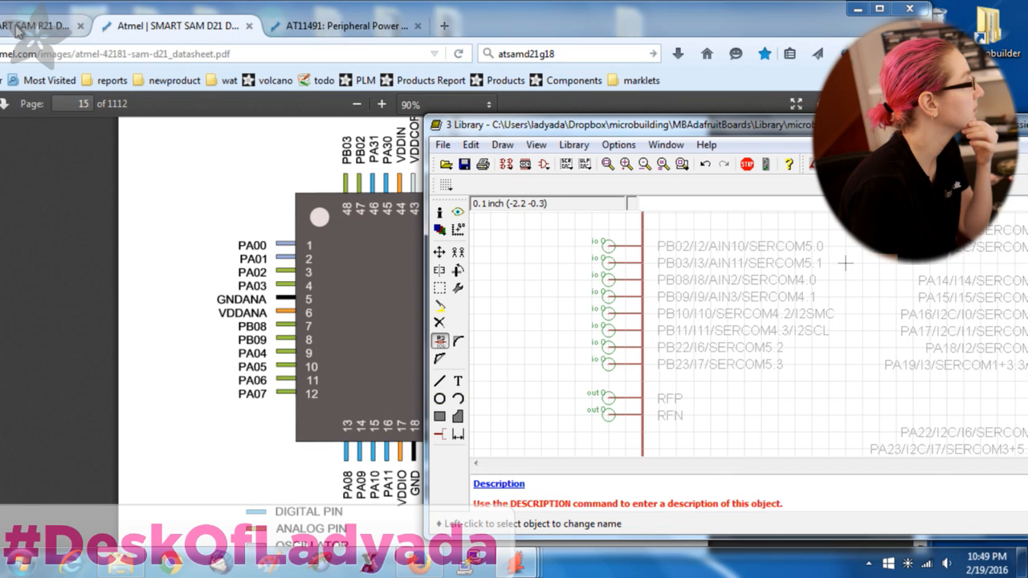
Compare the SAM R21 and SAM D21 48-pin pinout drawings side by side, pin by pin around the package
left_click(65, 28)
left_click(99, 27)
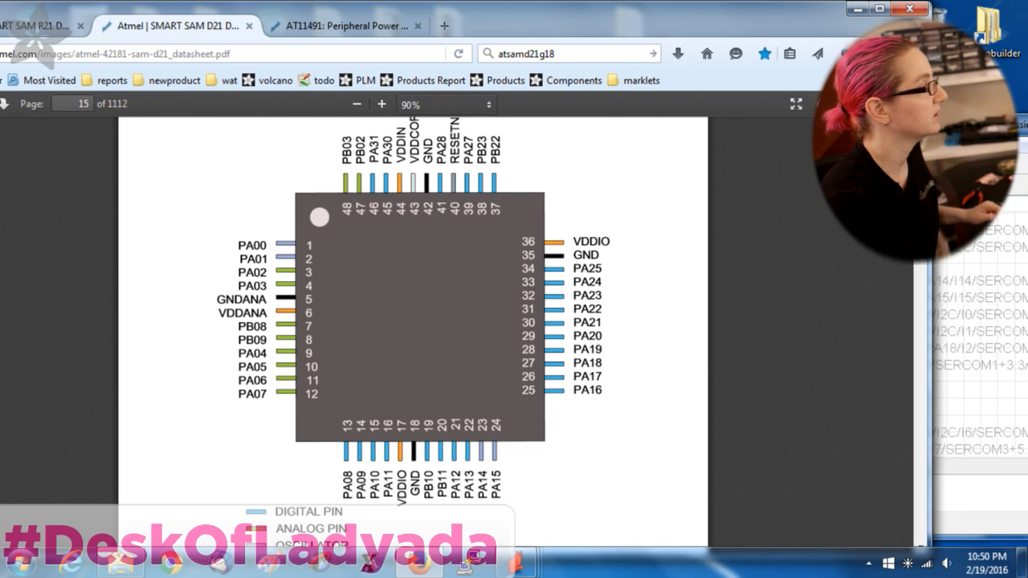
left_click(35, 29)
left_click(151, 27)
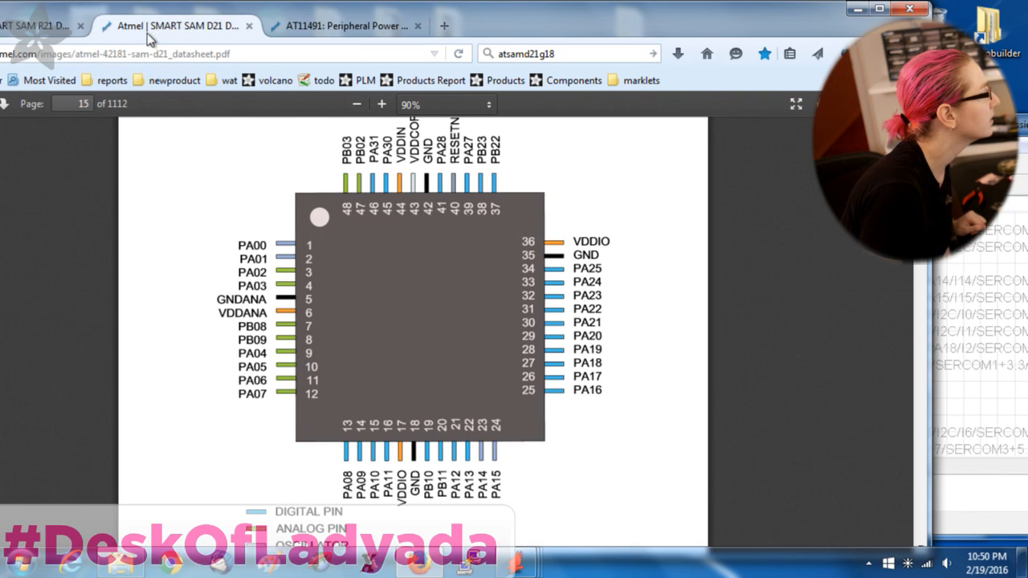
left_click(24, 32)
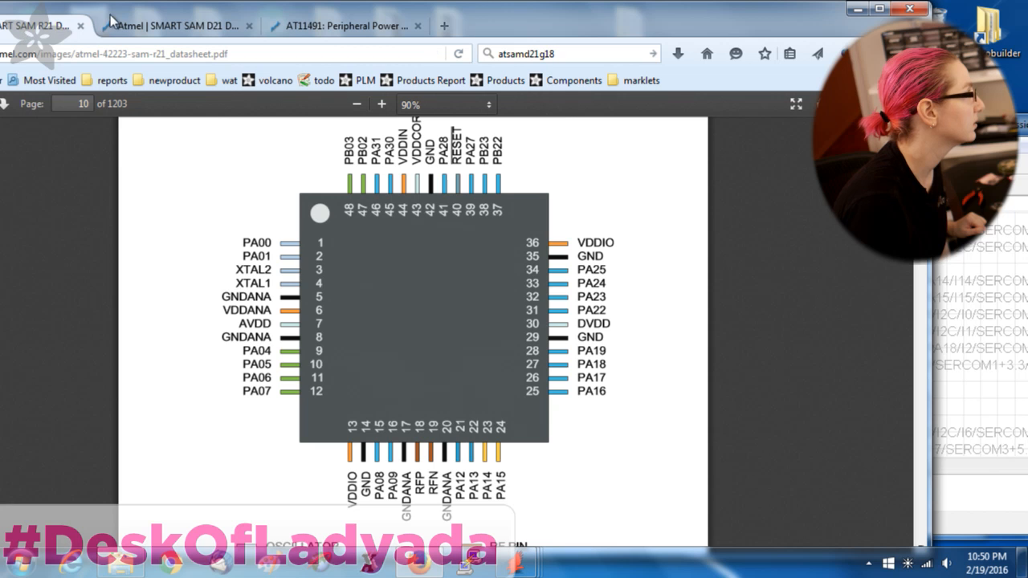
left_click(152, 29)
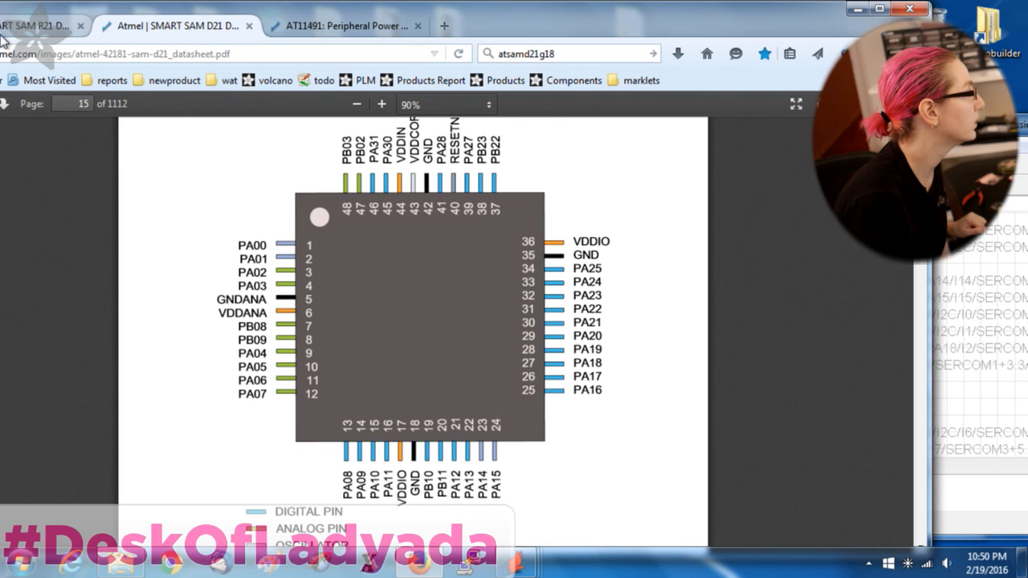
left_click(24, 32)
left_click(164, 32)
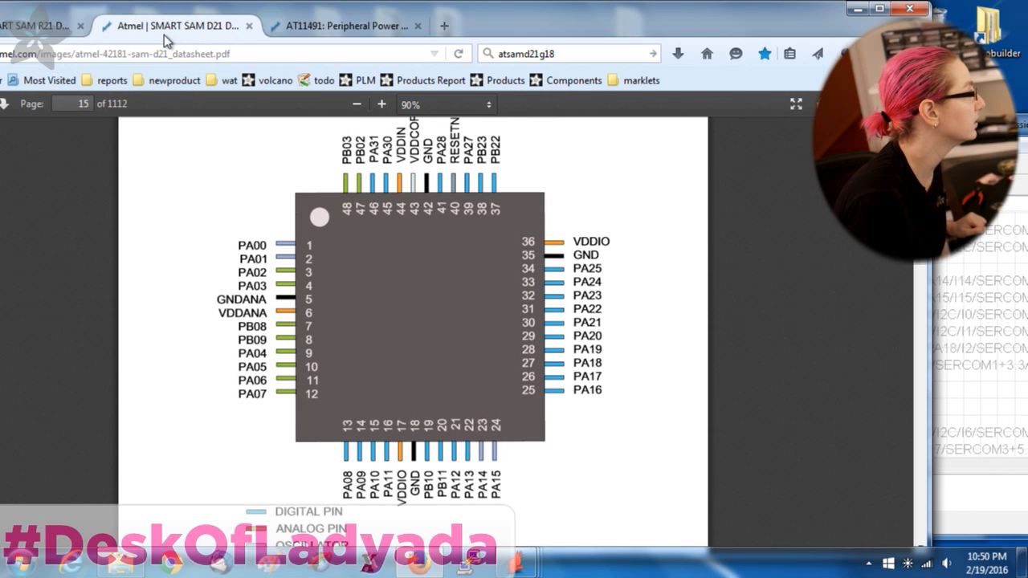
left_click(37, 34)
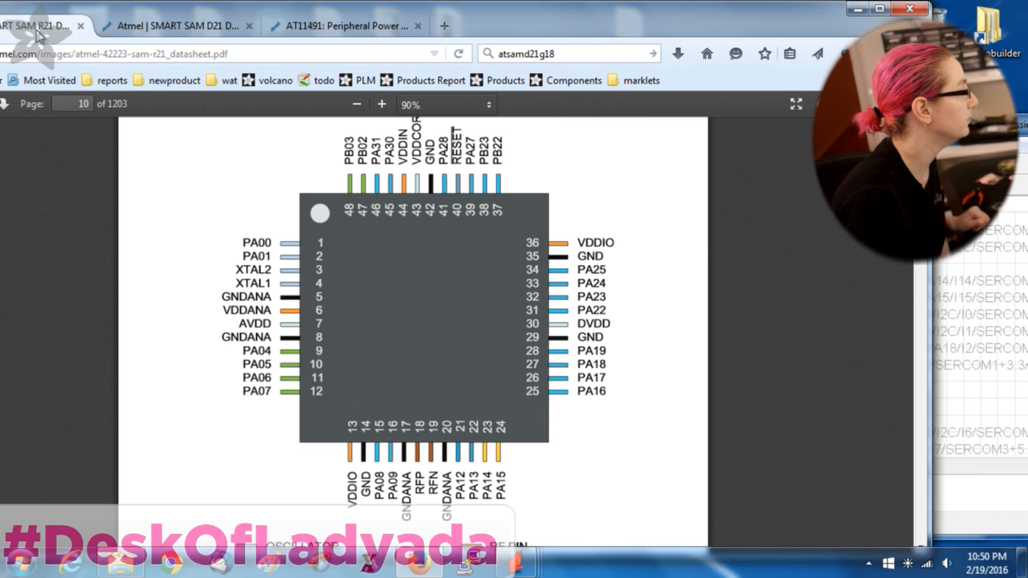
left_click(129, 31)
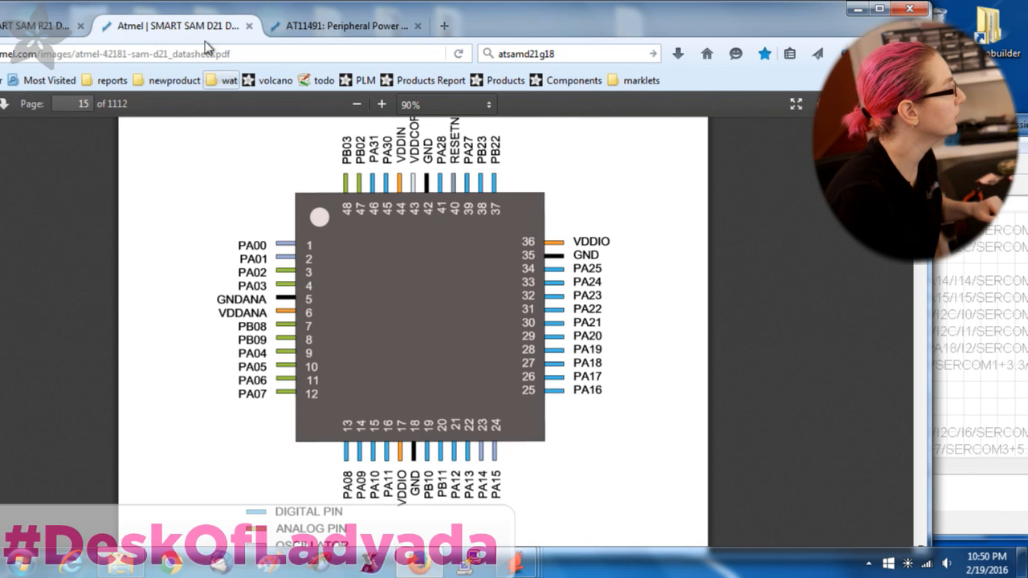
Bring the symbol's library editor forward, reposition it over the datasheet and activate the Delete tool
left_click(964, 277)
left_click_drag(955, 124, 837, 122)
scroll(711, 261, "down", 3)
scroll(593, 287, "up", 1)
scroll(590, 295, "up", 2)
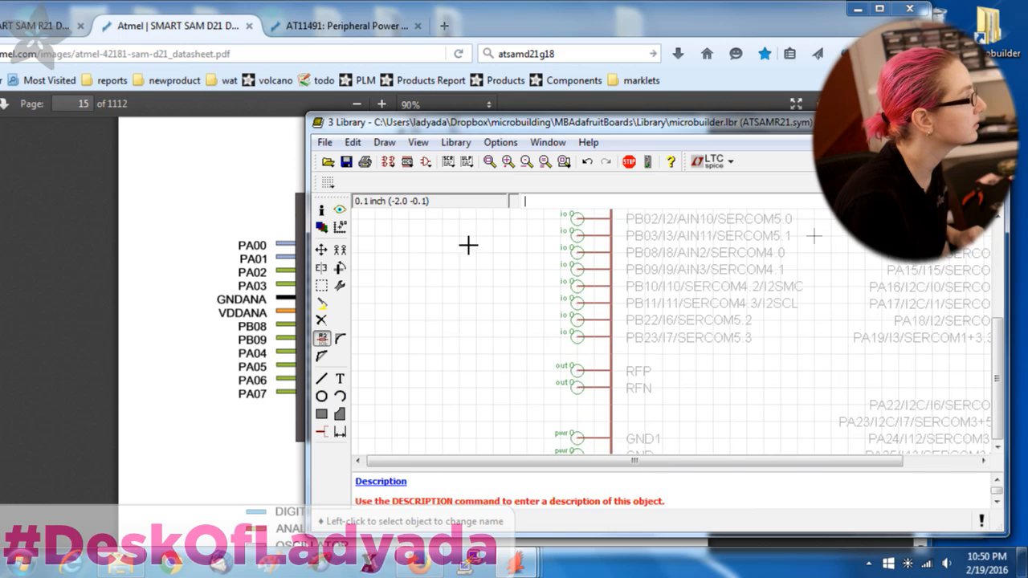
left_click(323, 317)
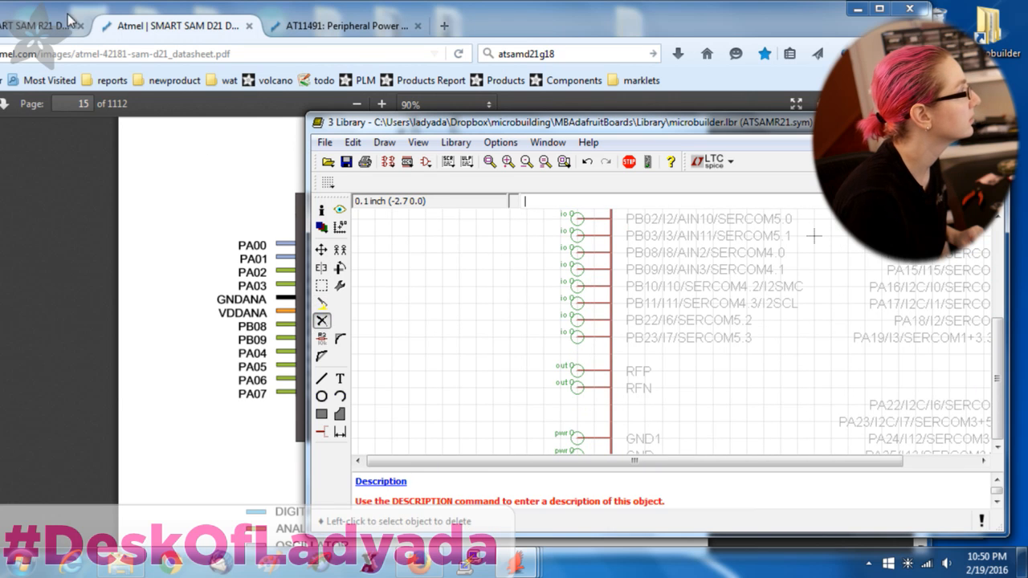
Recheck which PB pins of the SAM D21 pinout exist in the SAM R21 pinout
left_click(69, 22)
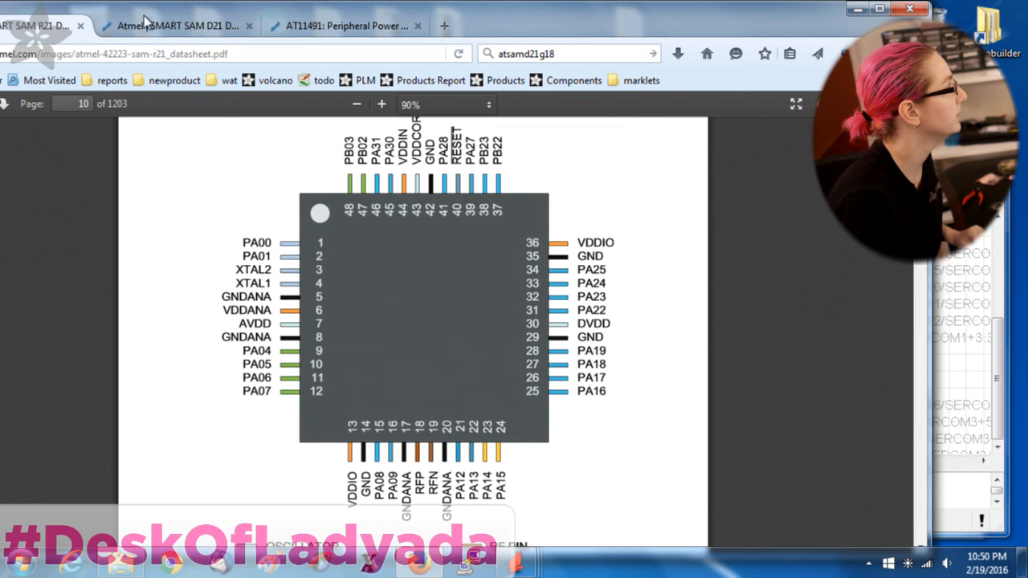
left_click(145, 23)
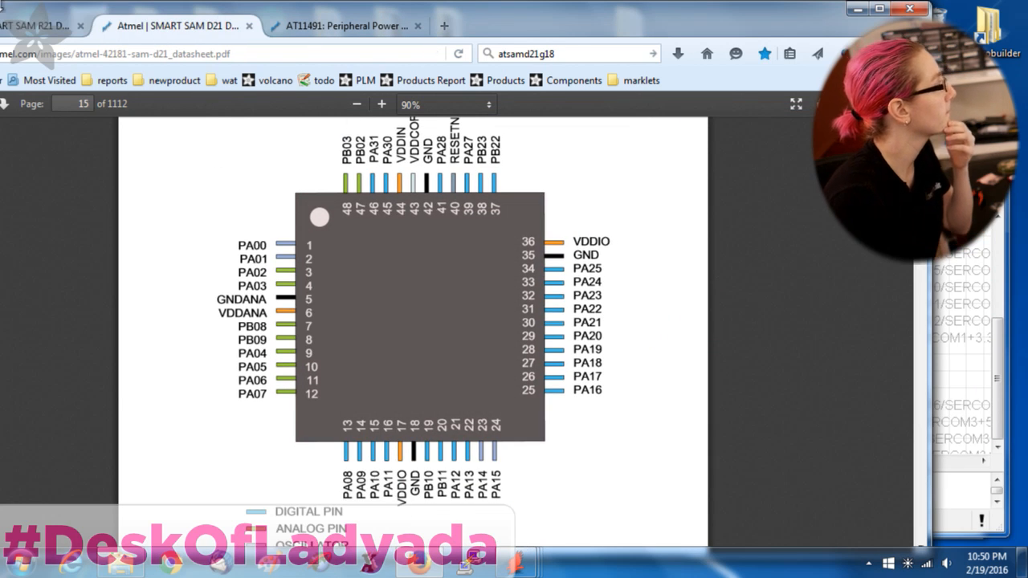
left_click(16, 26)
Bring back the symbol's library editor and move its window up to the top edge of the screen
left_click(964, 241)
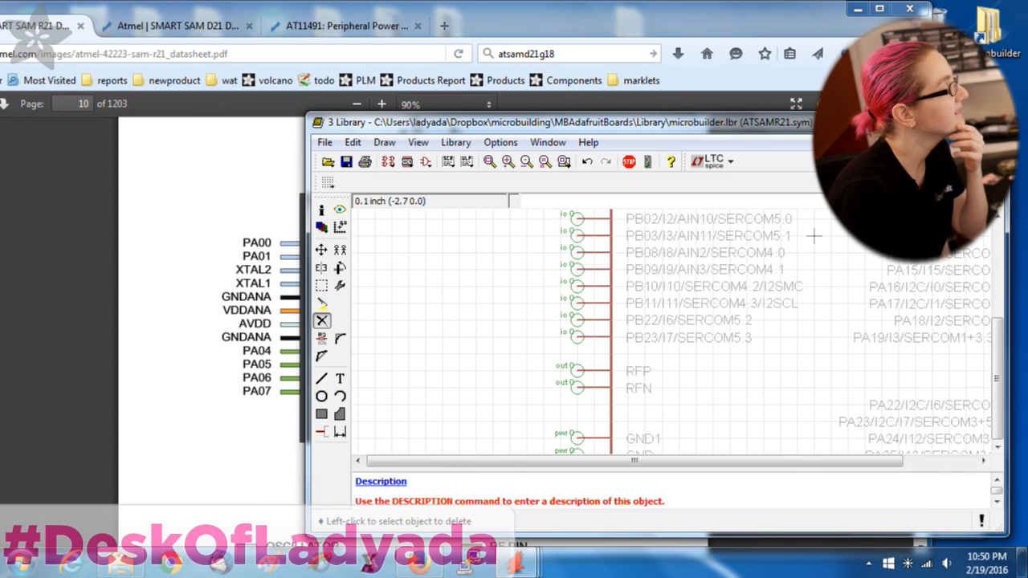
scroll(808, 235, "down", 3)
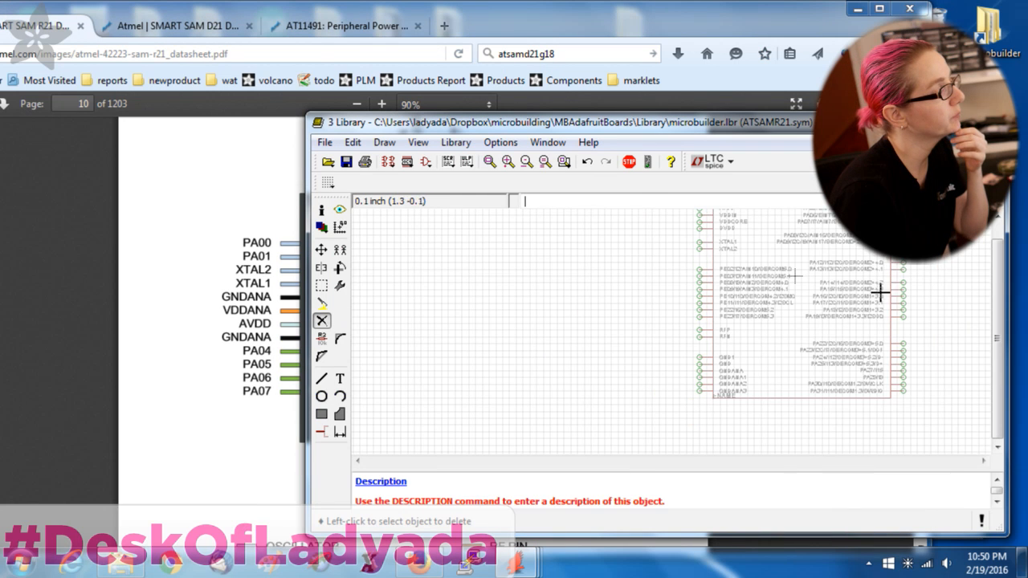
scroll(884, 269, "up", 2)
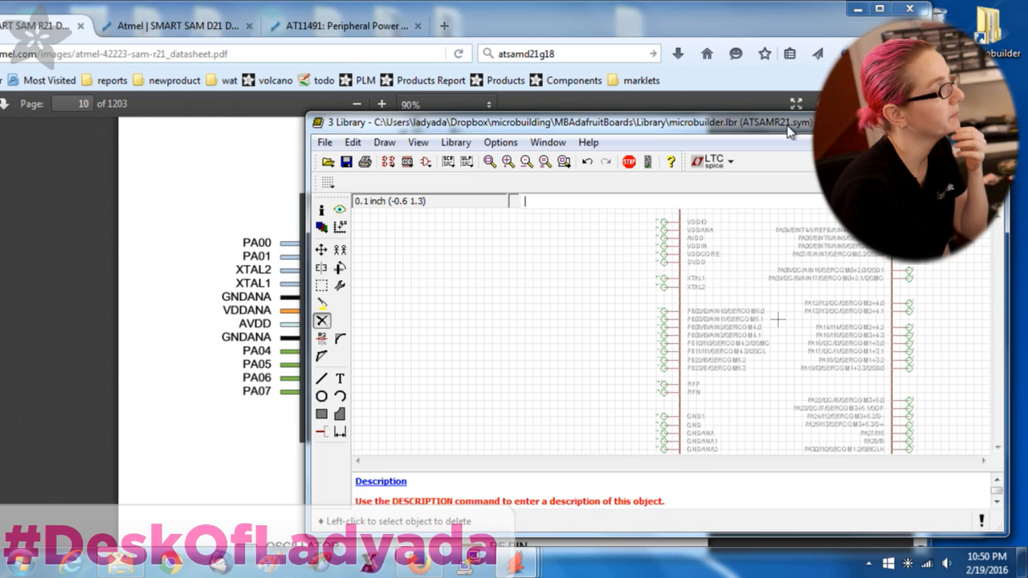
left_click_drag(784, 115, 776, 7)
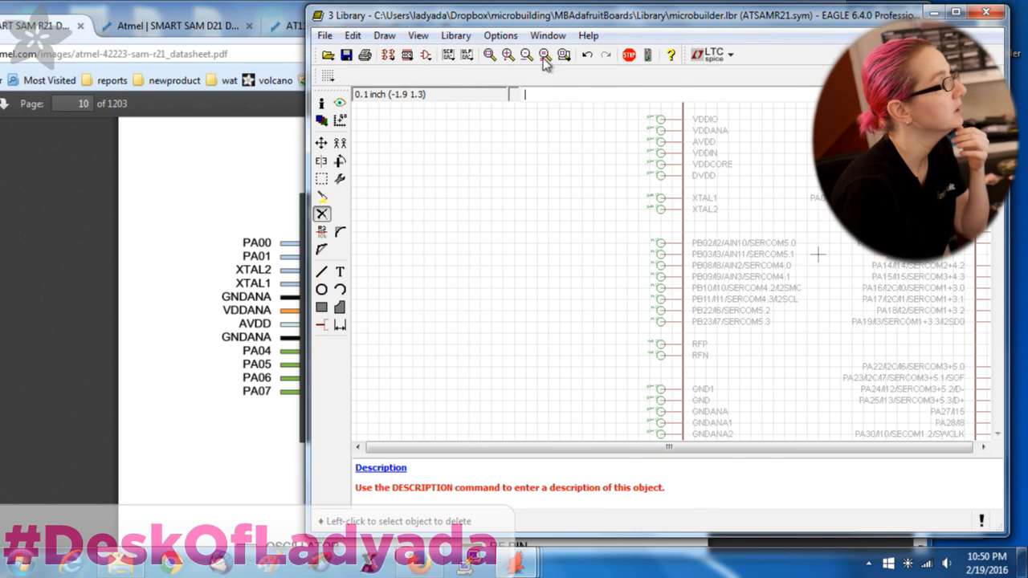
Check the symbol's power, crystal, RF and PB pins against the SAM R21 pinout drawing
left_click(242, 7)
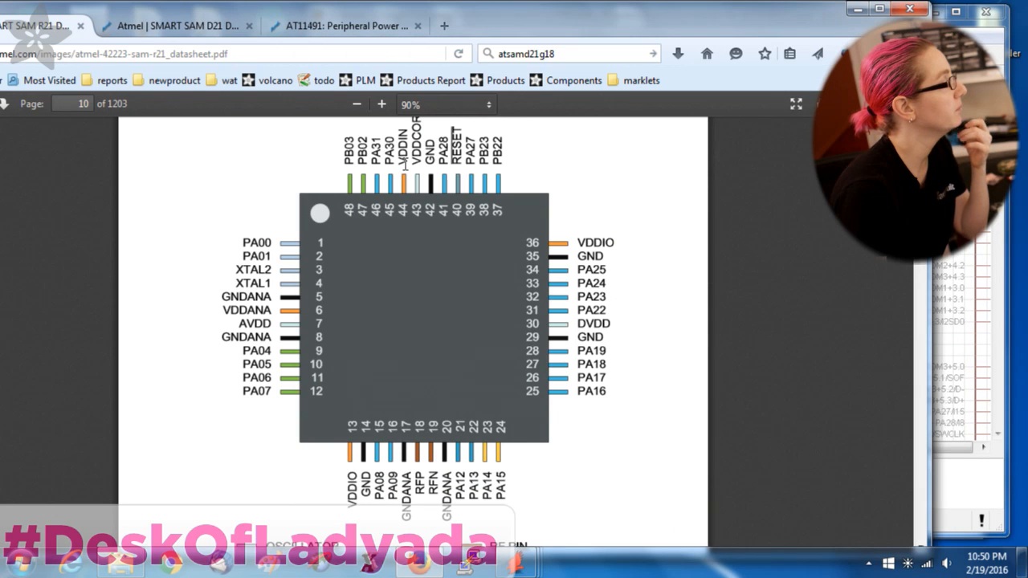
left_click(972, 32)
scroll(754, 324, "down", 3)
scroll(776, 194, "up", 1)
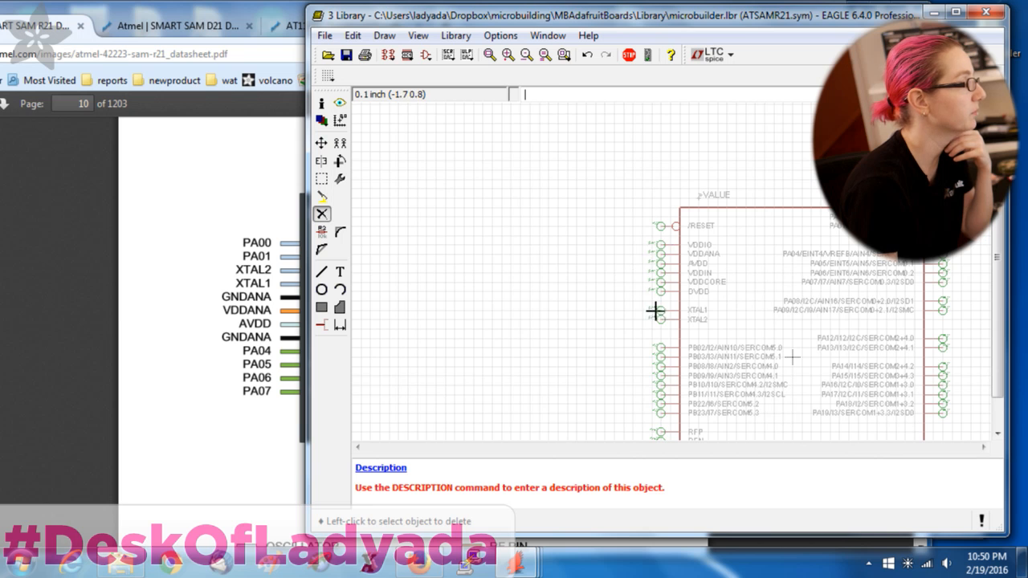
scroll(628, 231, "down", 3)
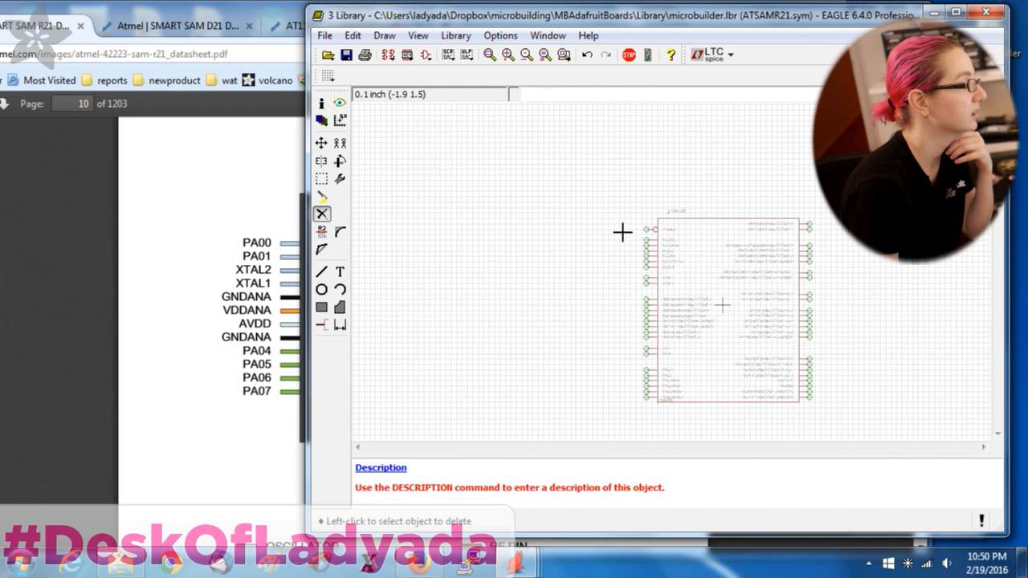
scroll(648, 308, "up", 3)
scroll(600, 137, "down", 3)
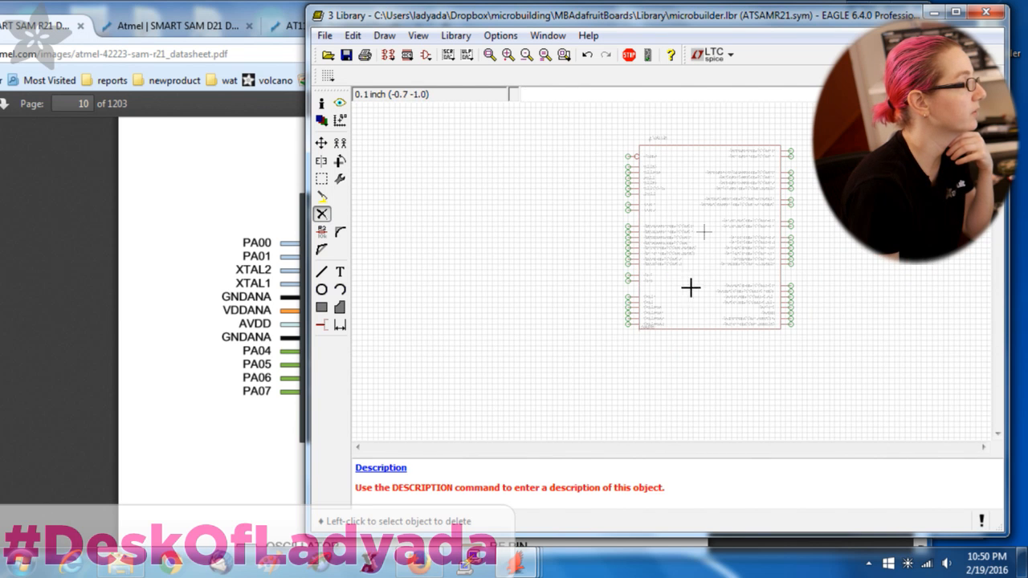
scroll(679, 212, "up", 3)
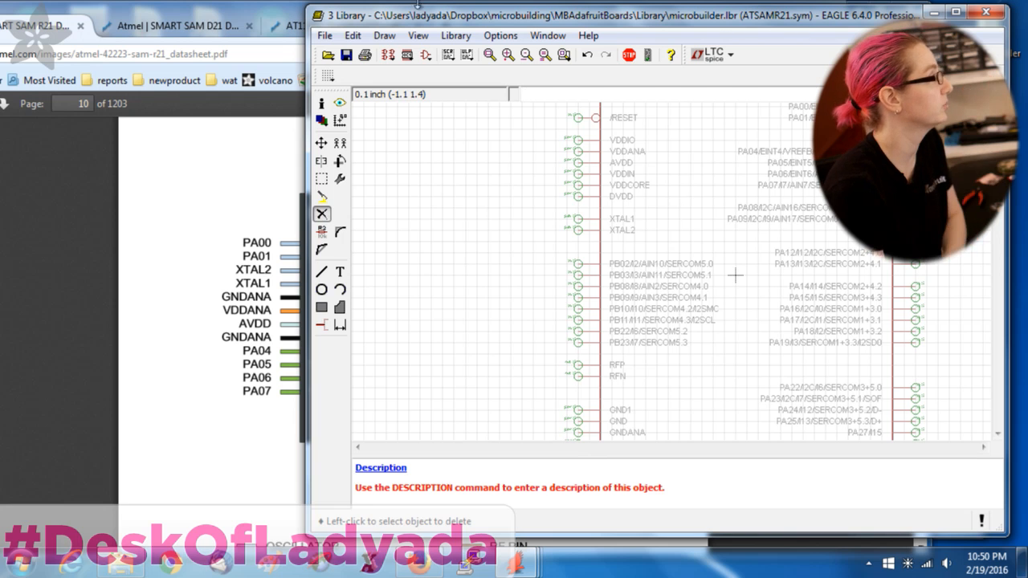
Compare the two datasheet pinouts once more and delete the PB08 and PB09 pins from the symbol
left_click(256, 6)
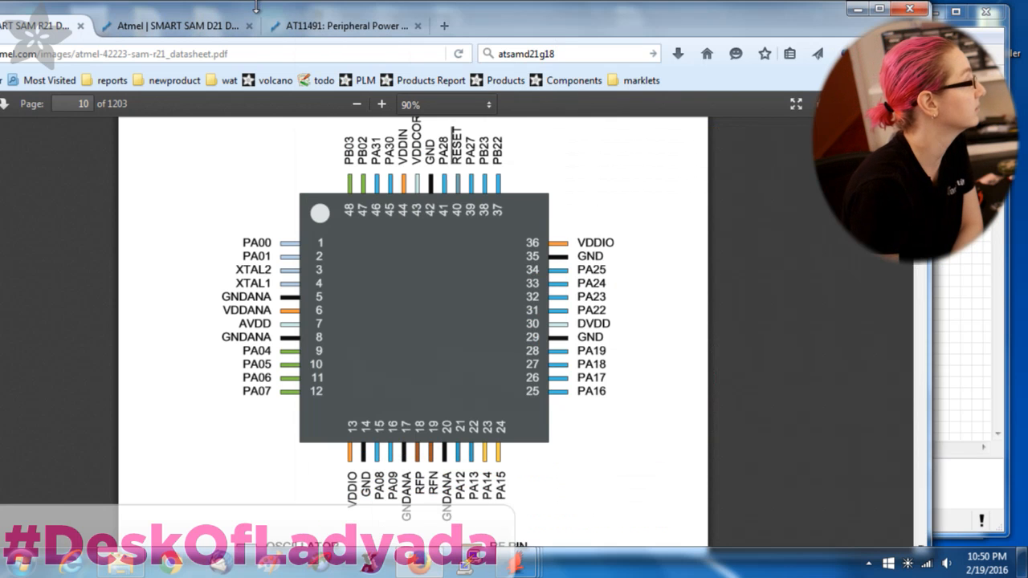
left_click(158, 20)
left_click(7, 32)
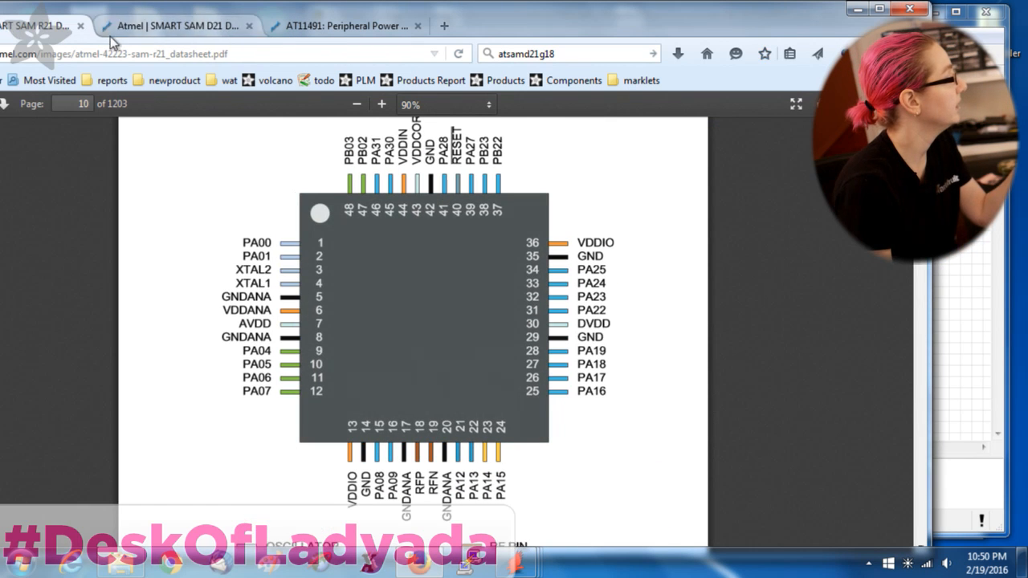
left_click(118, 32)
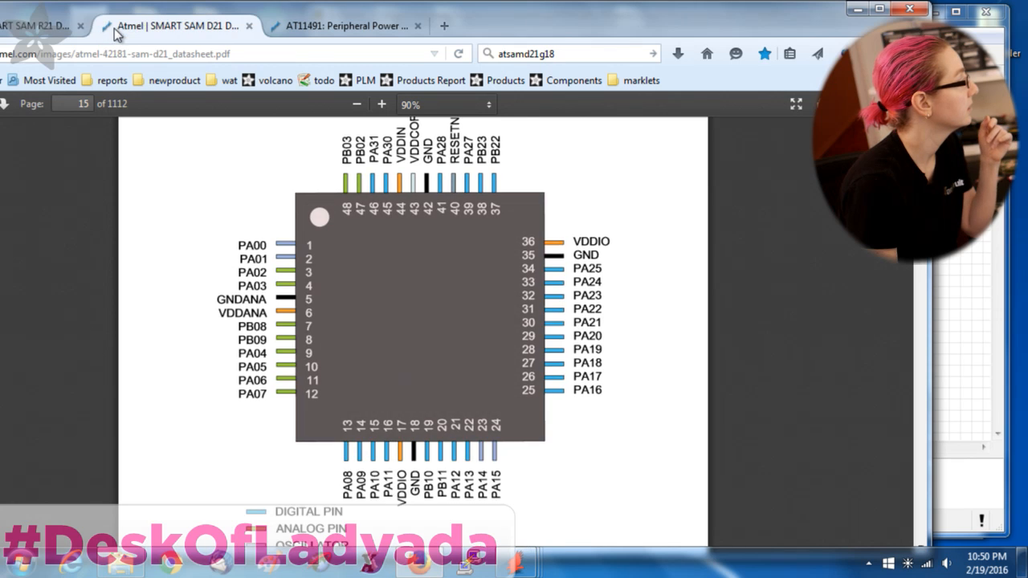
key("alt+Tab")
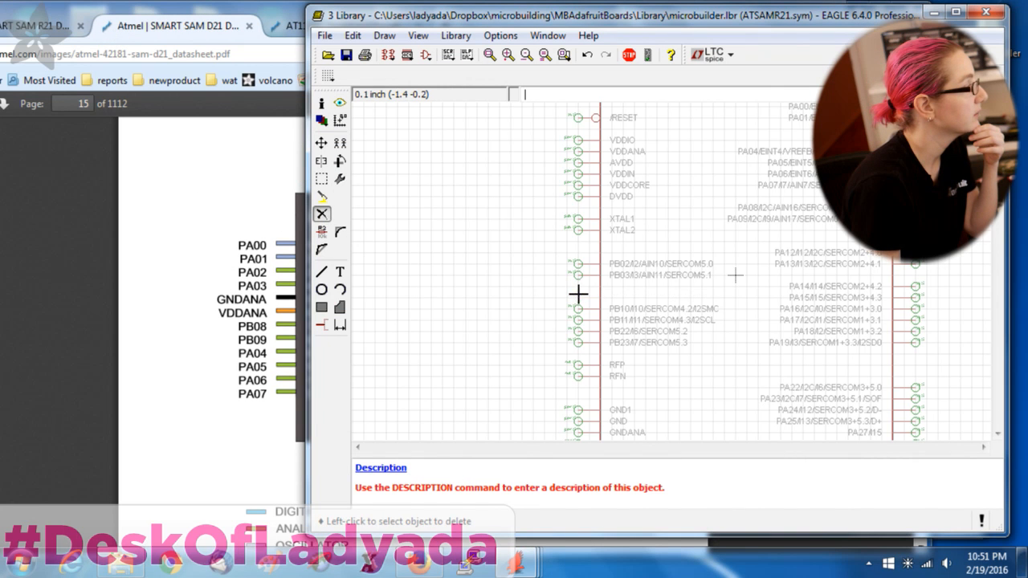
Check the symbol's remaining PB pins against the SAM D21 and SAM R21 pinouts
left_click(212, 21)
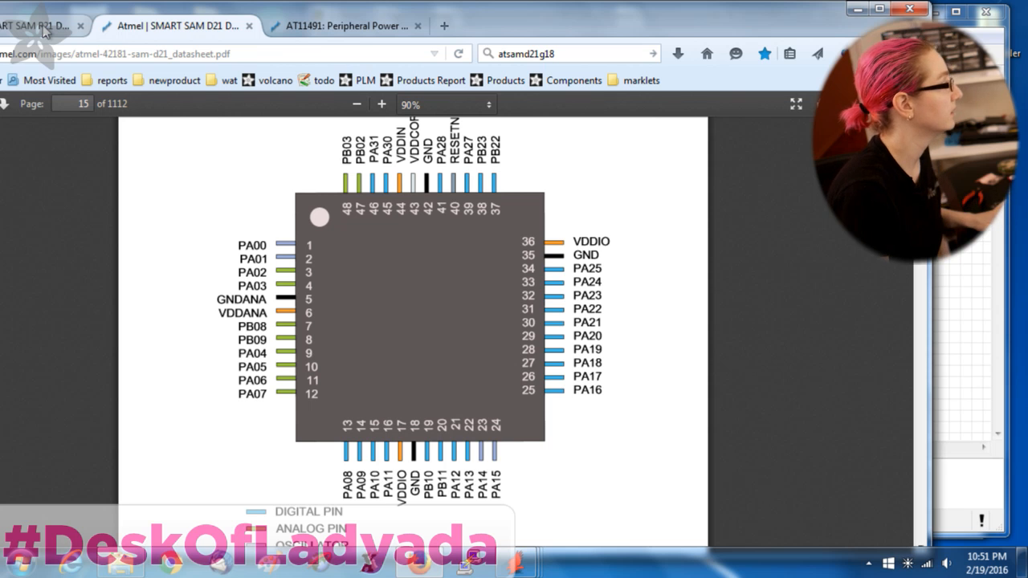
left_click(42, 28)
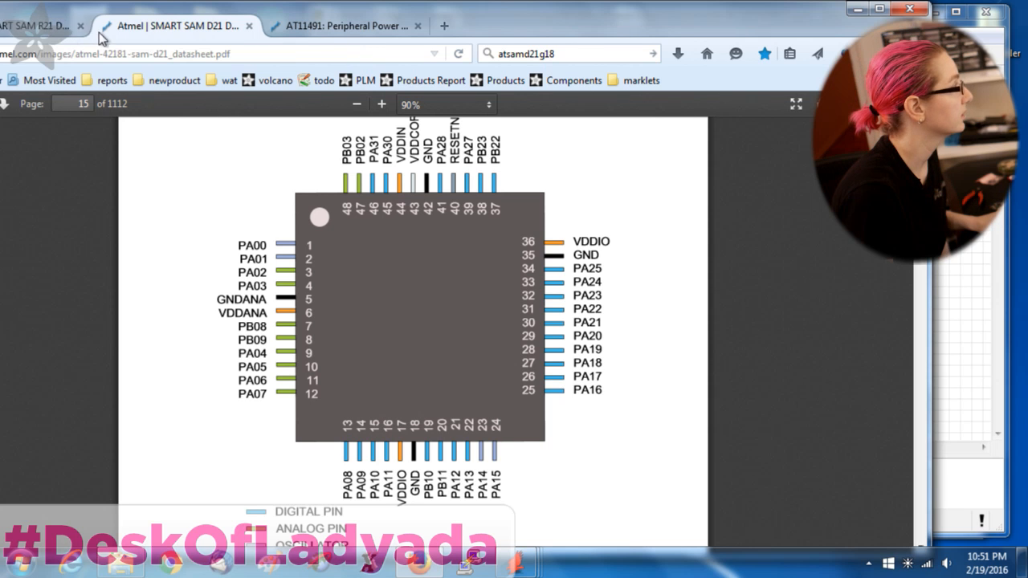
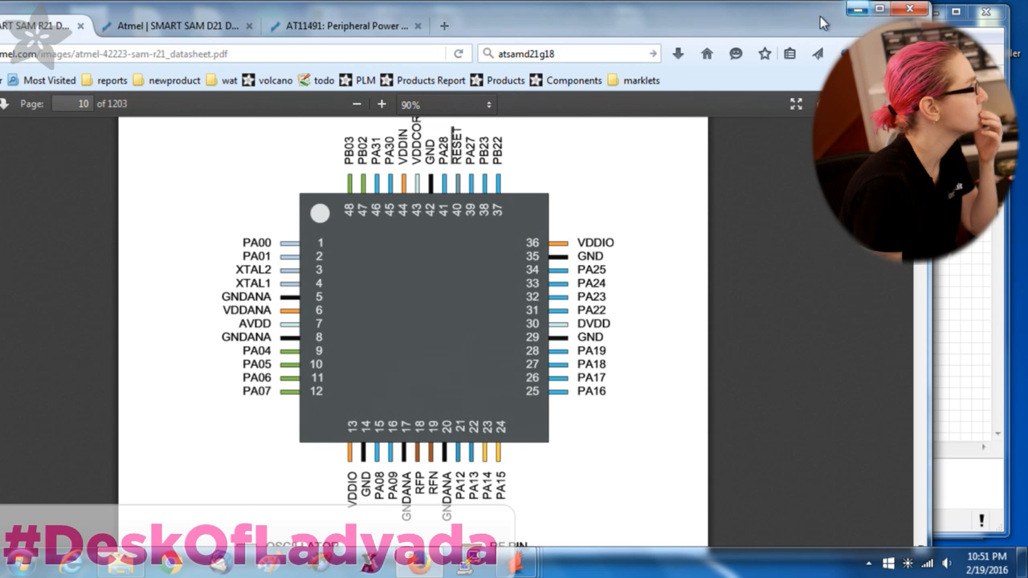
key("alt+Tab")
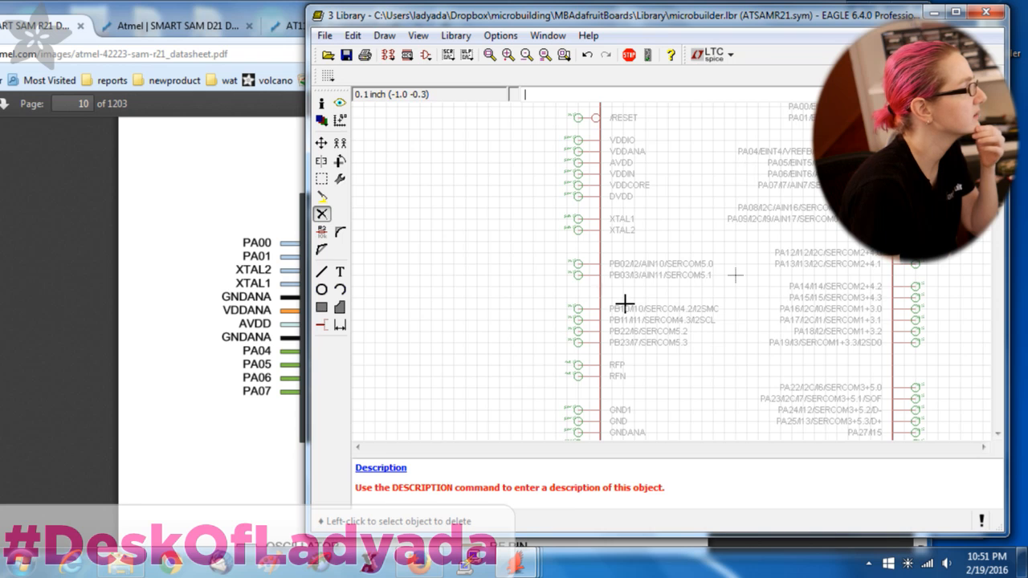
Search the SAM D21 datasheet for PB10 and repeat the search in the SAM R21 datasheet
left_click(182, 282)
left_click(179, 28)
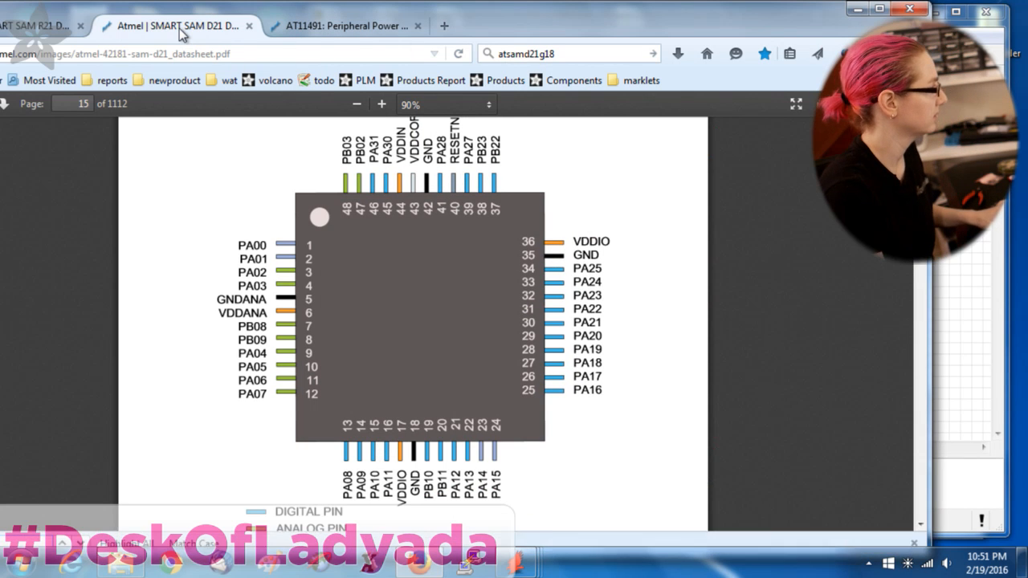
key("Return")
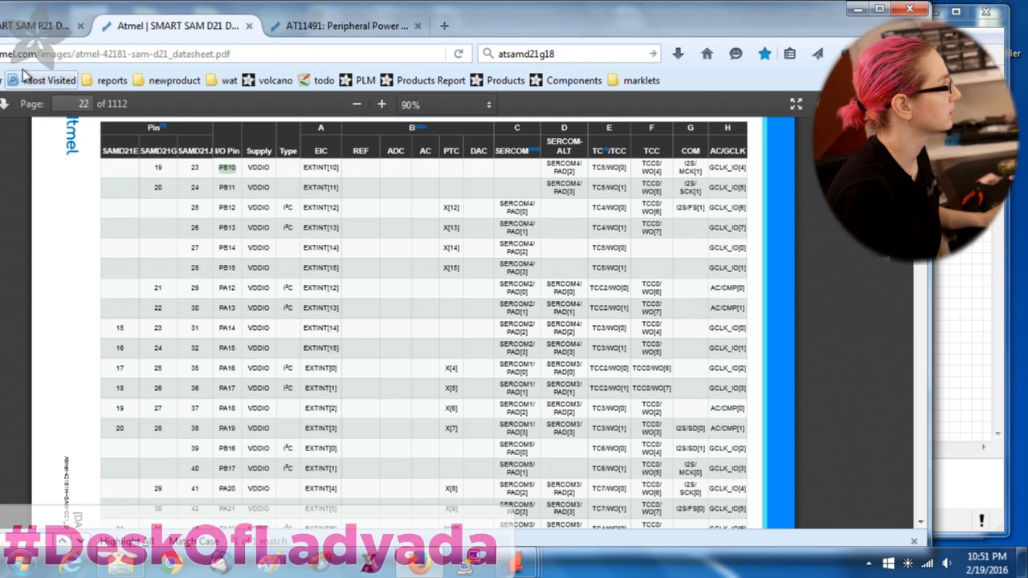
left_click_drag(227, 11, 279, 10)
left_click(29, 30)
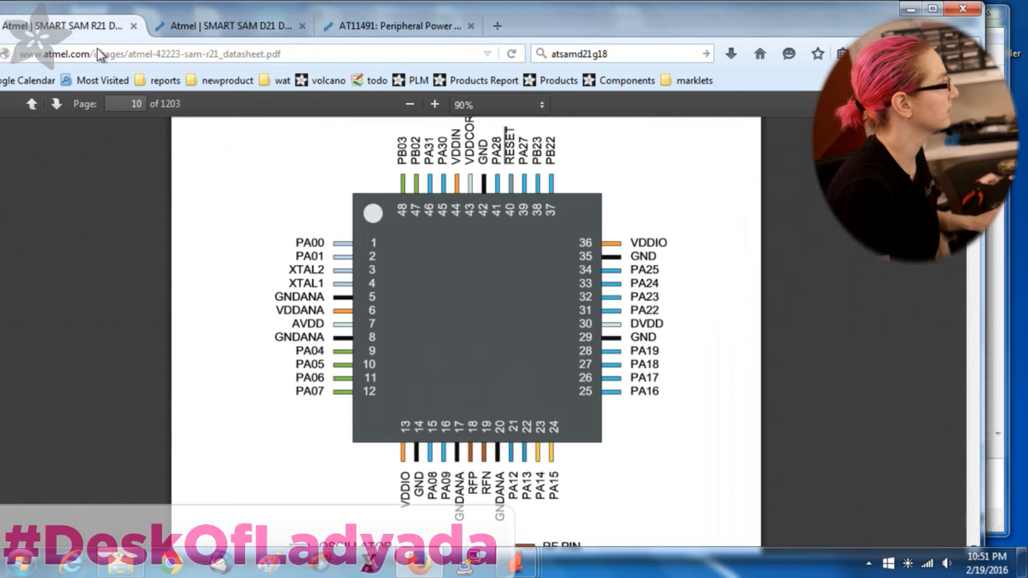
key("ctrl+f")
key("Return")
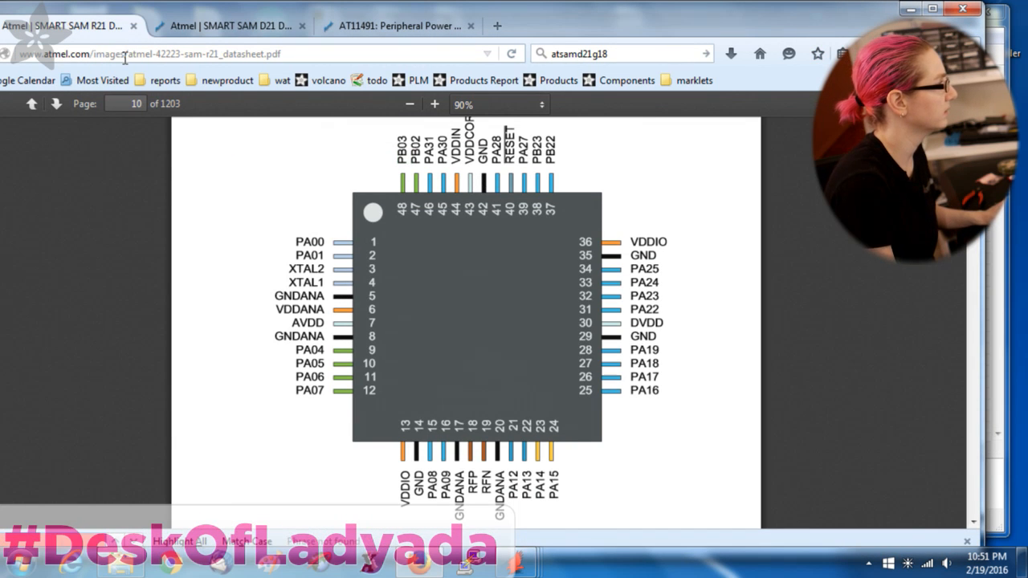
Locate the SAM D21G QFN48 / TQFP48 pinout drawing in the SAM D21 datasheet
left_click_drag(79, 18, 118, 18)
left_click(265, 24)
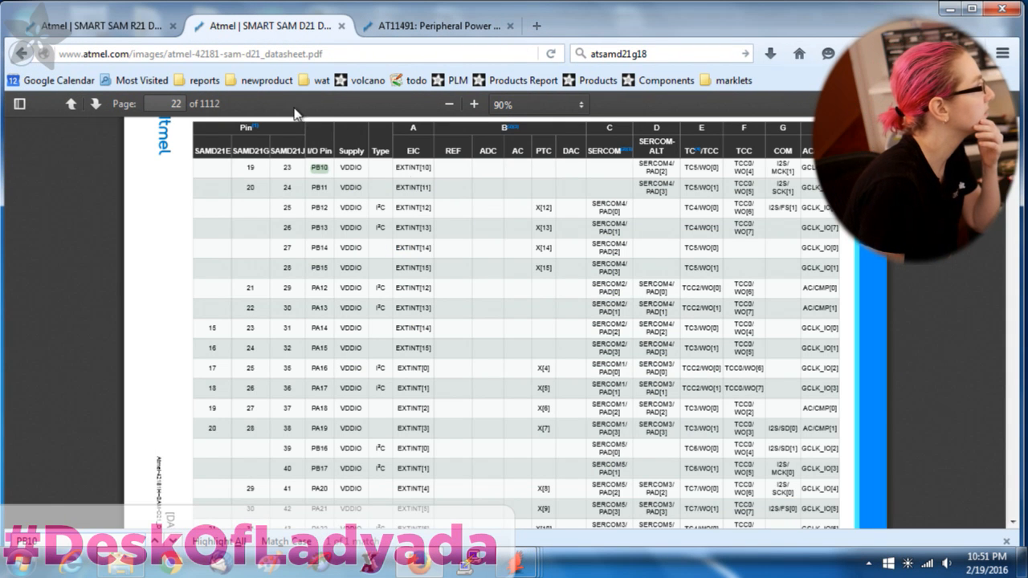
left_click(22, 55)
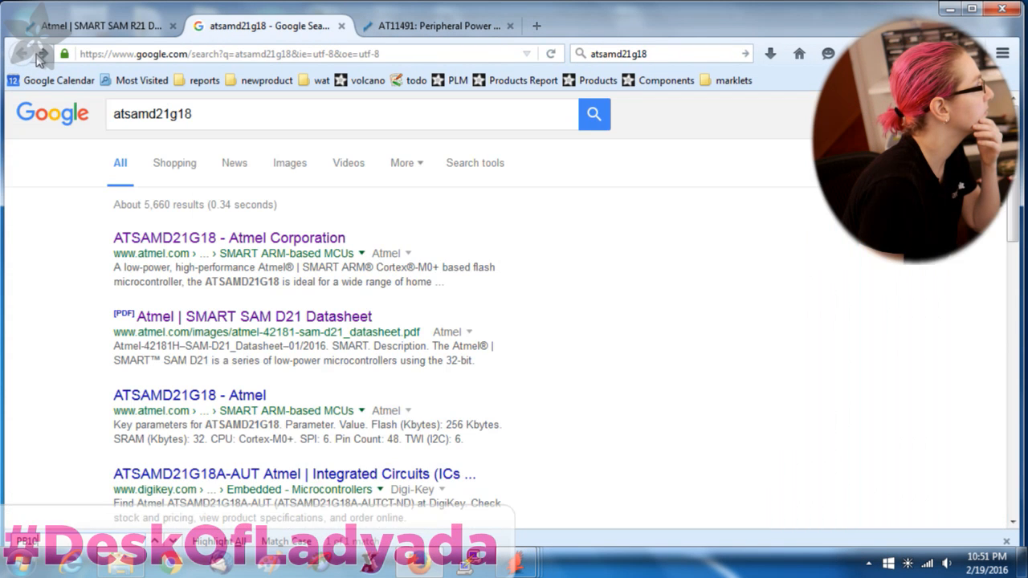
left_click(43, 54)
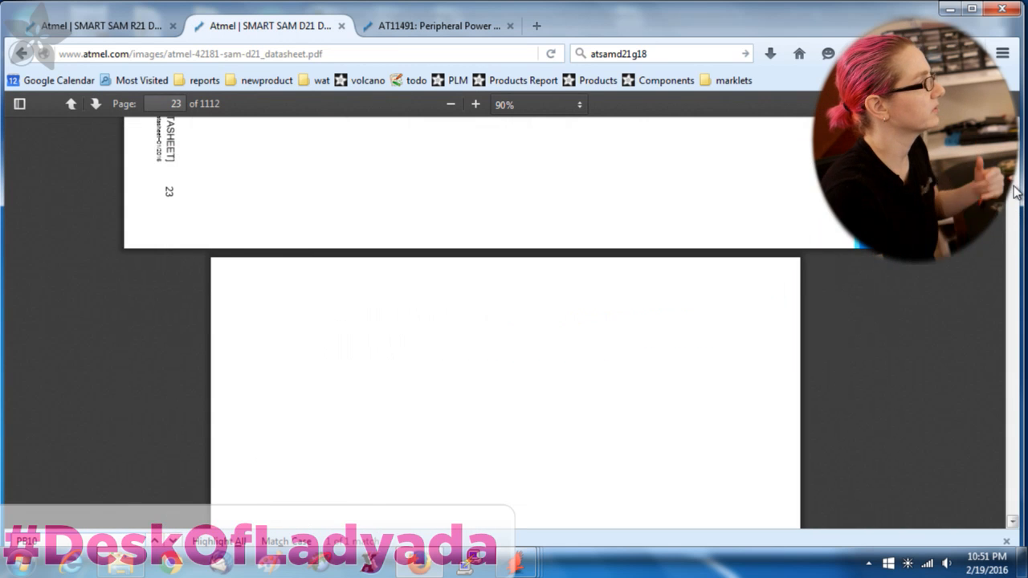
scroll(505, 322, "up", 15)
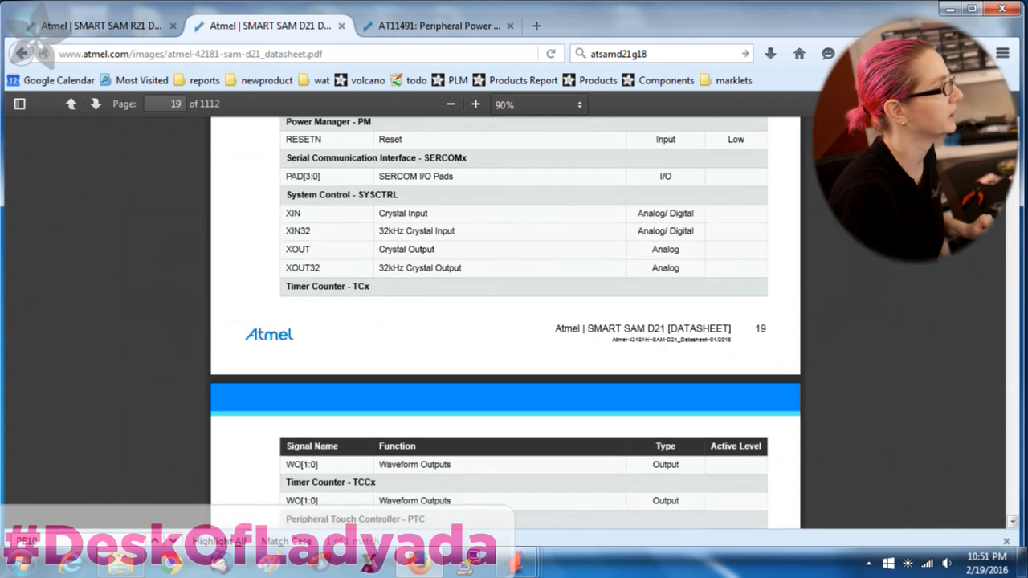
scroll(888, 289, "up", 20)
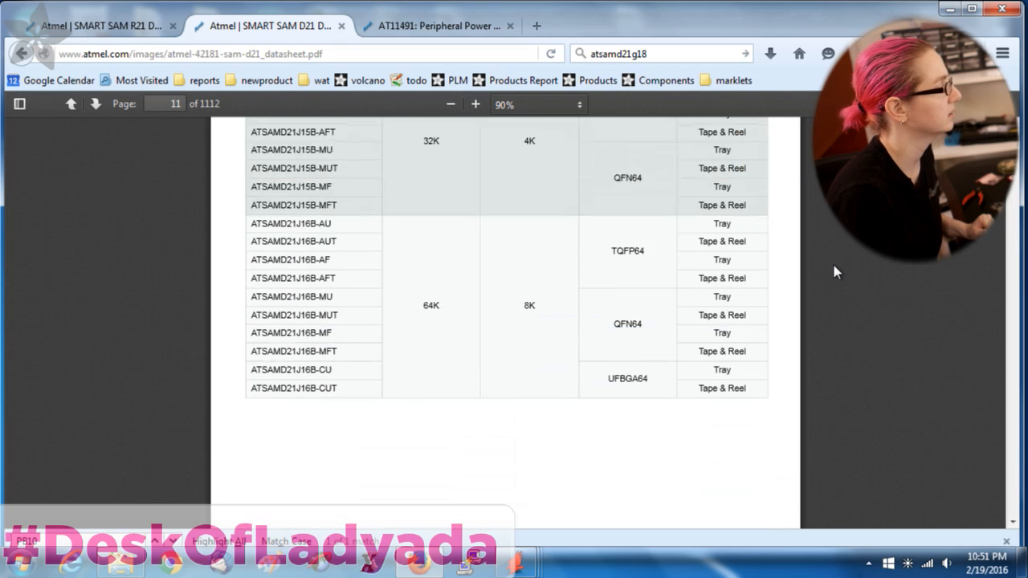
scroll(833, 273, "down", 4)
scroll(1017, 375, "down", 12)
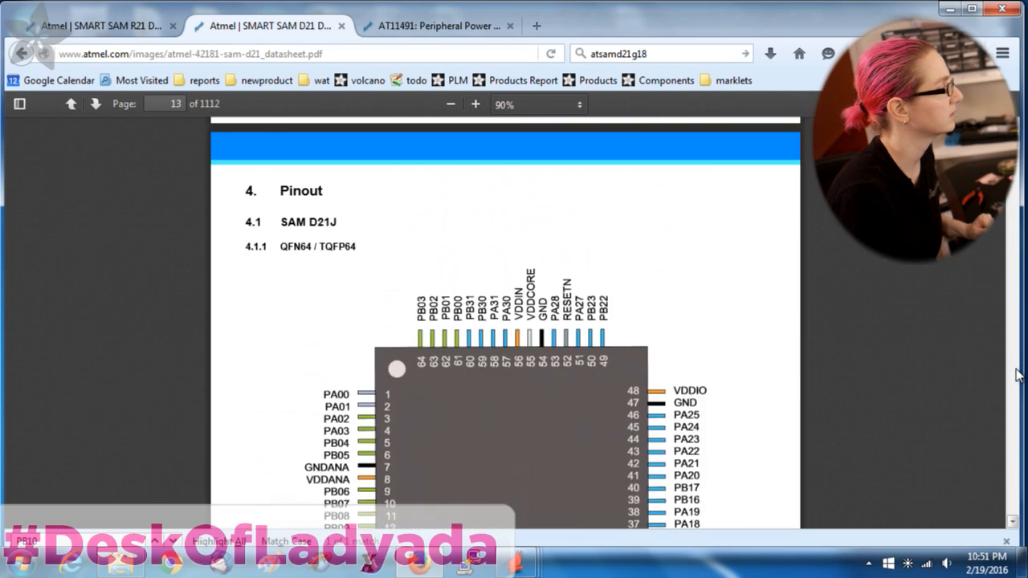
scroll(1018, 375, "down", 10)
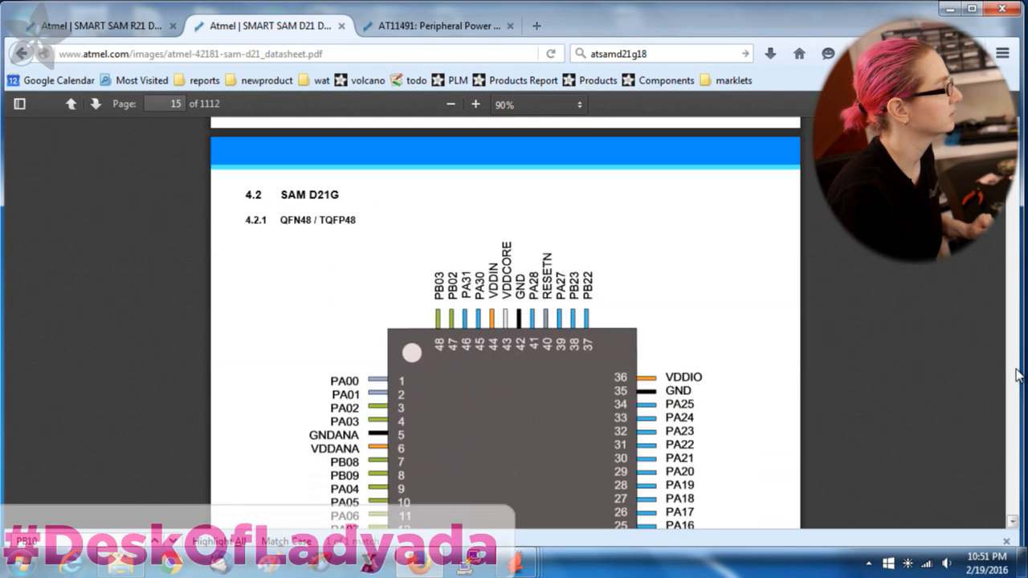
scroll(637, 303, "down", 4)
scroll(623, 298, "up", 1)
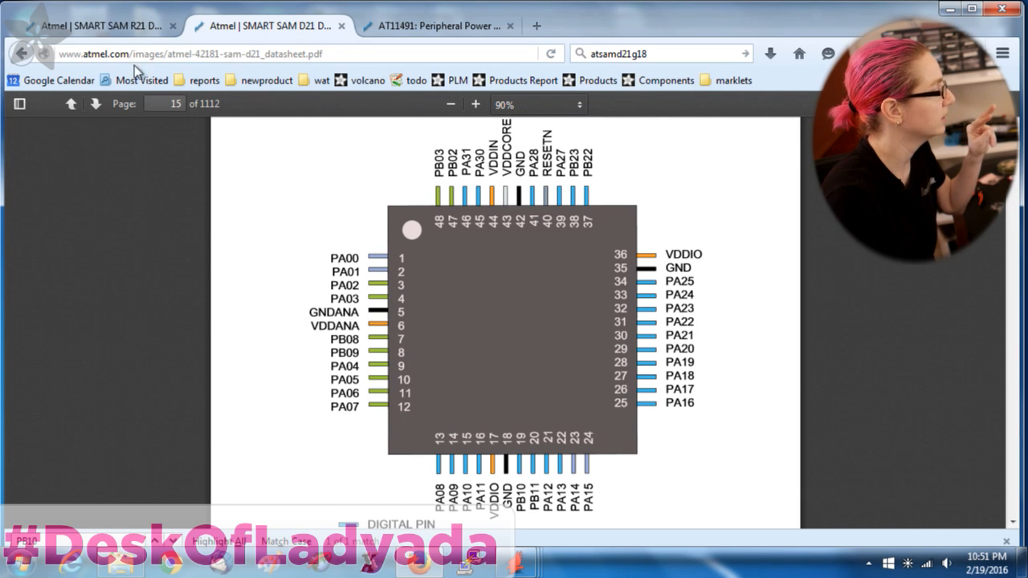
Compare the SAM R21 pinout drawing with the EAGLE symbol's pins and the SAM D21G pinout
left_click(97, 35)
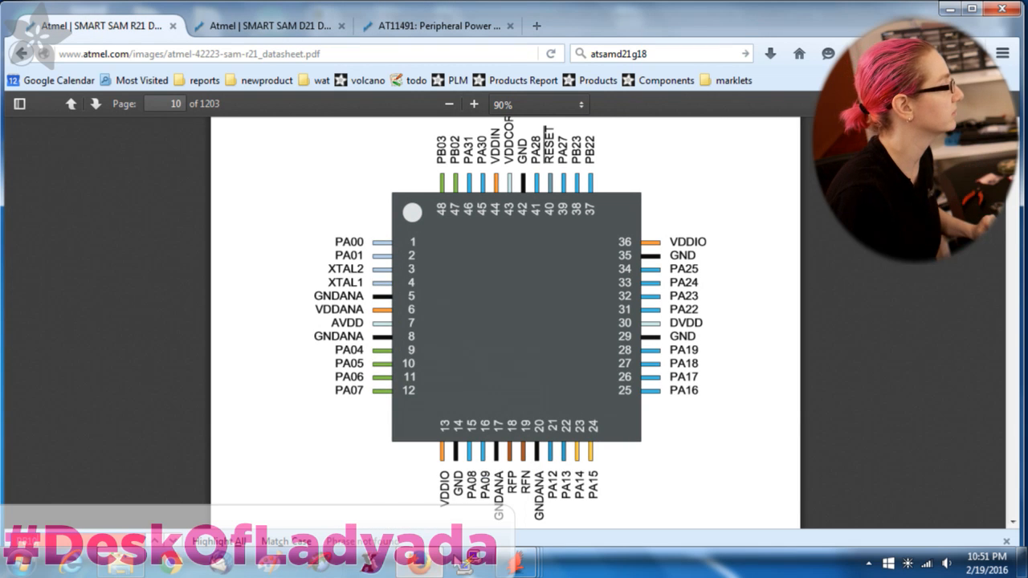
mouse_move(518, 564)
left_click(746, 478)
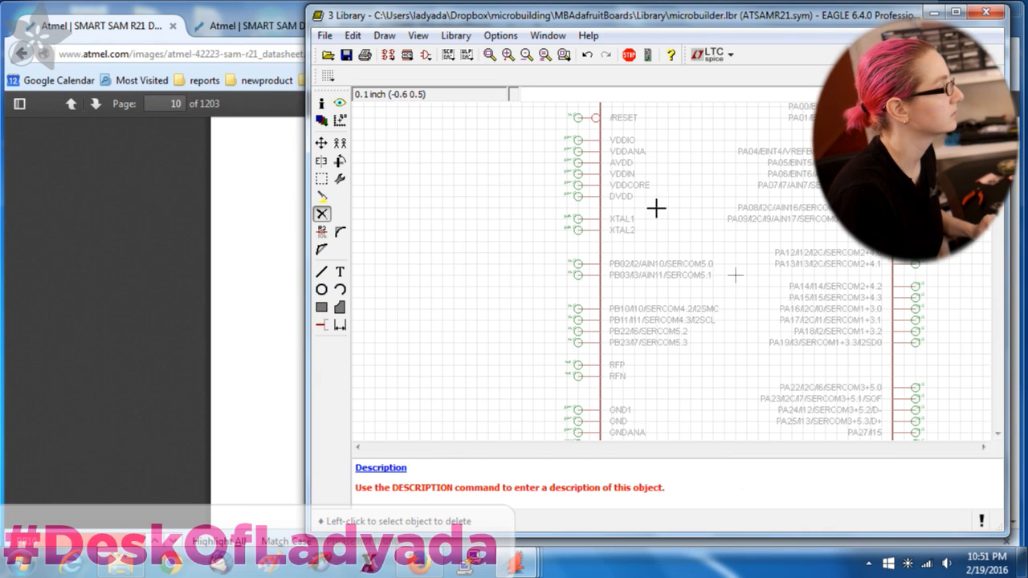
left_click_drag(413, 14, 781, 38)
left_click(609, 124)
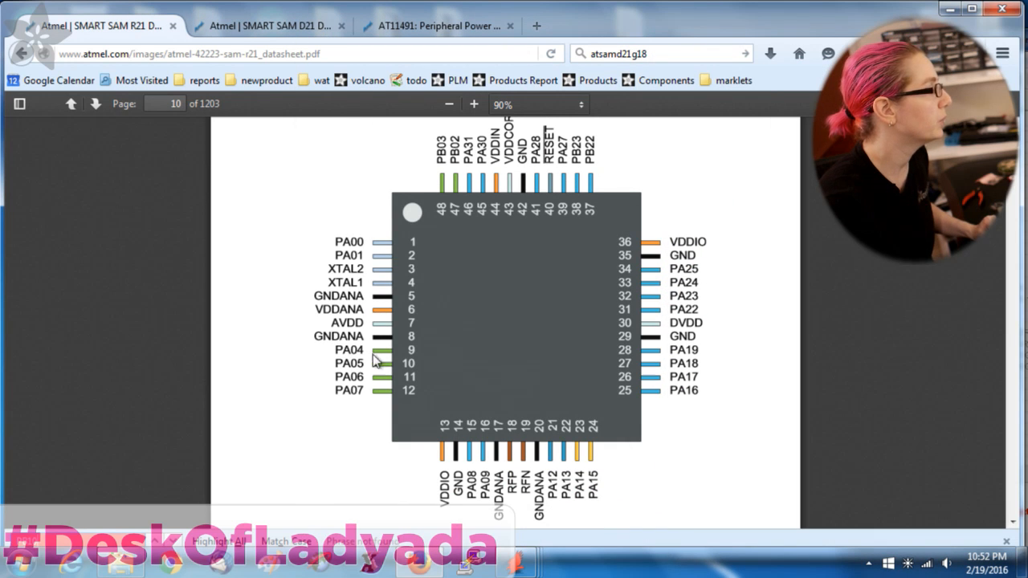
left_click(266, 26)
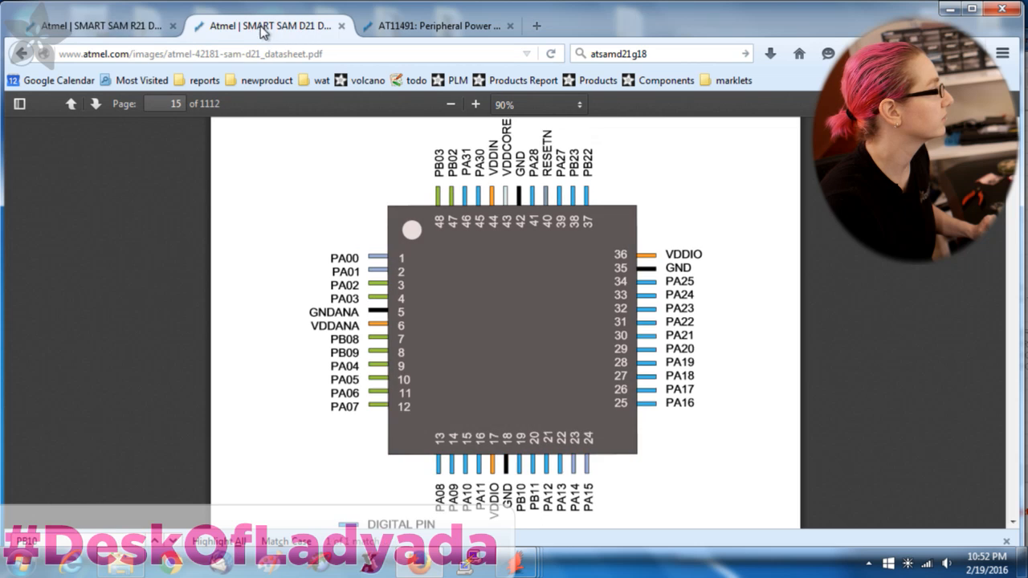
left_click_drag(381, 363, 440, 488)
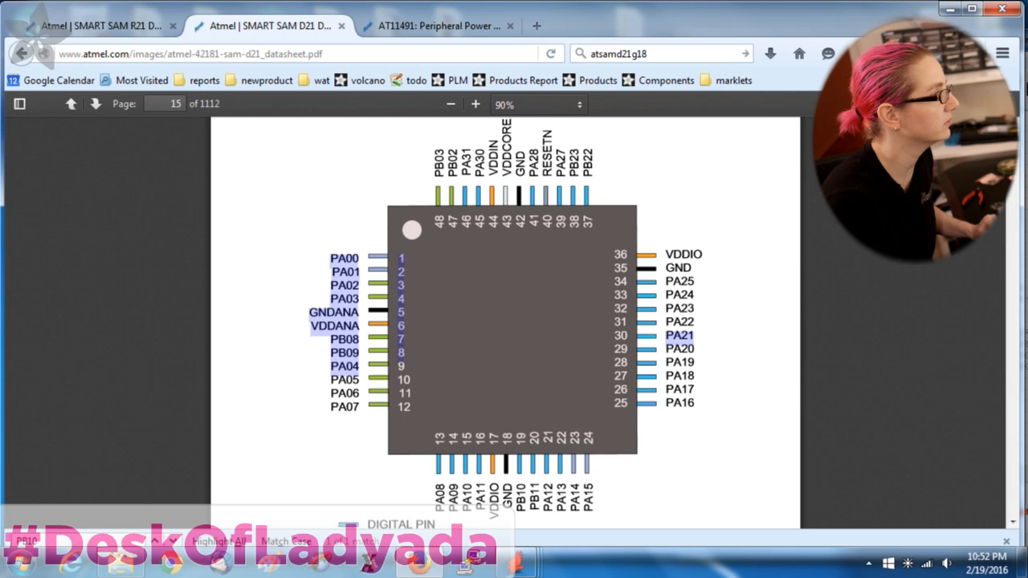
Place the symbol editor beside the pinout, delete the PB10 and PB11 pins, and save the library
left_click_drag(894, 30, 847, 31)
left_click_drag(992, 36, 795, 33)
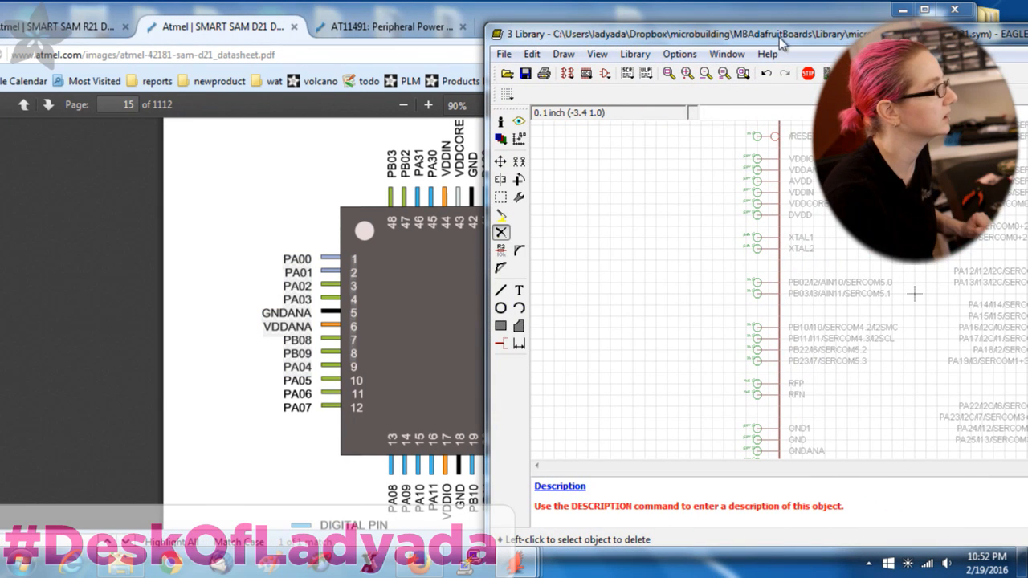
left_click(753, 328)
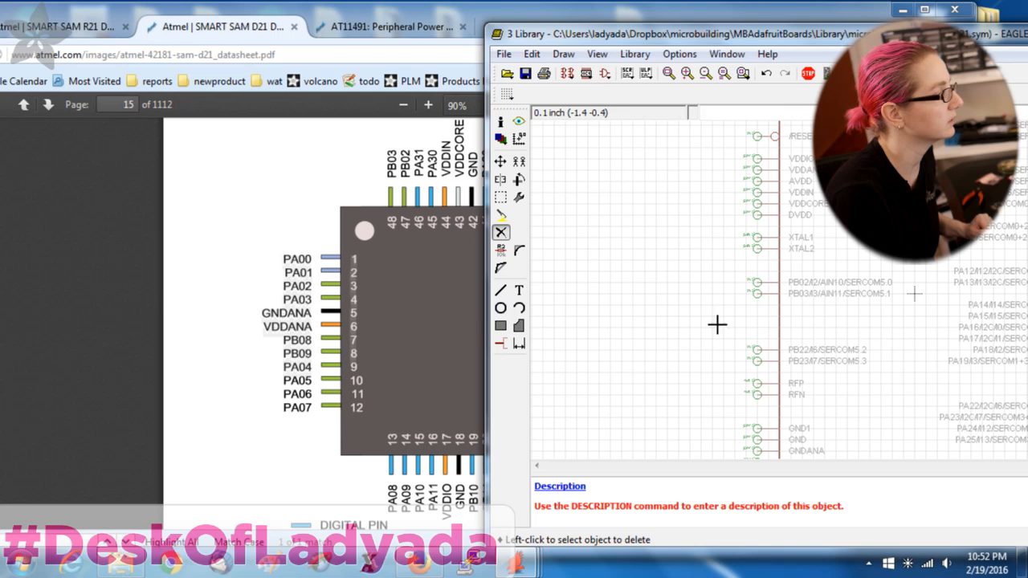
key("ctrl+s")
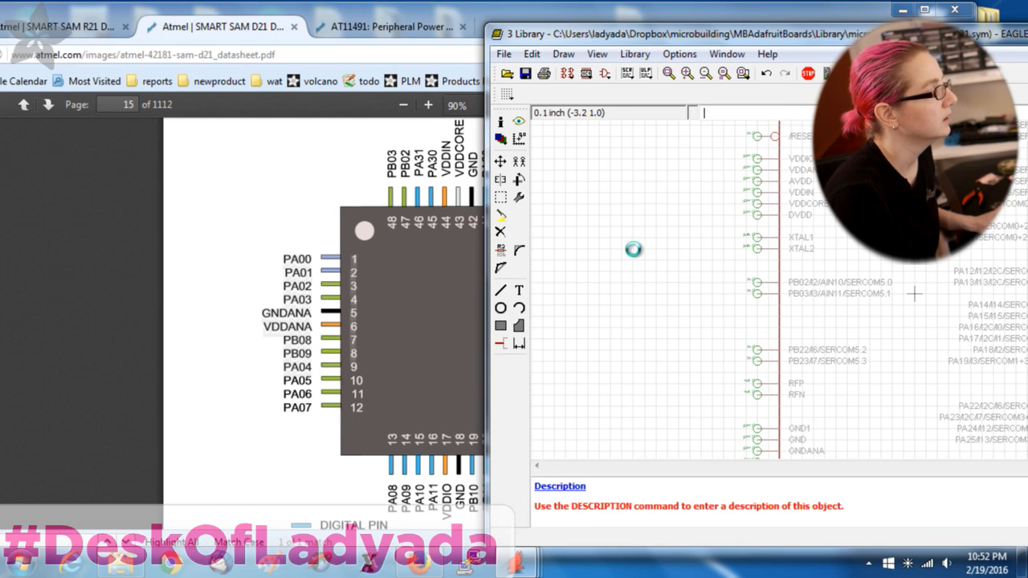
scroll(631, 247, "down", 3)
scroll(837, 257, "up", 1)
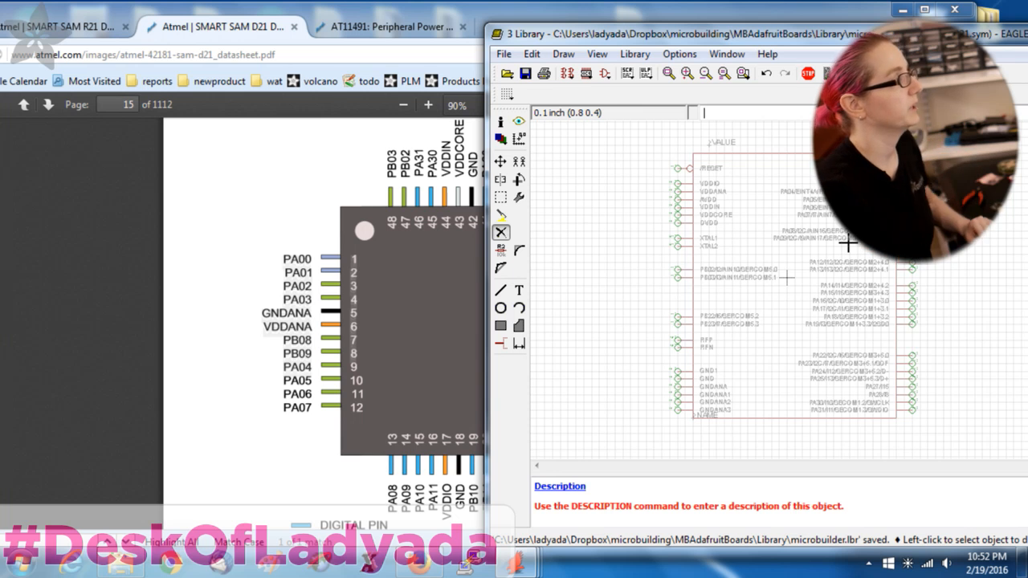
Create a new device named ATSAMR21G18 in the library
left_click(567, 74)
left_click(465, 464)
type("ATSAMR21G18")
key("Return")
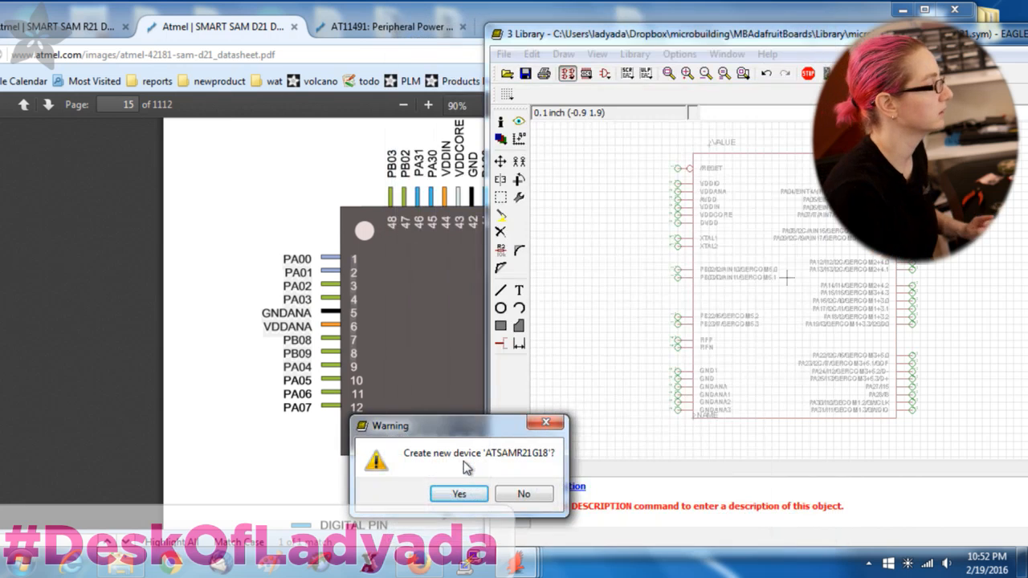
left_click(459, 493)
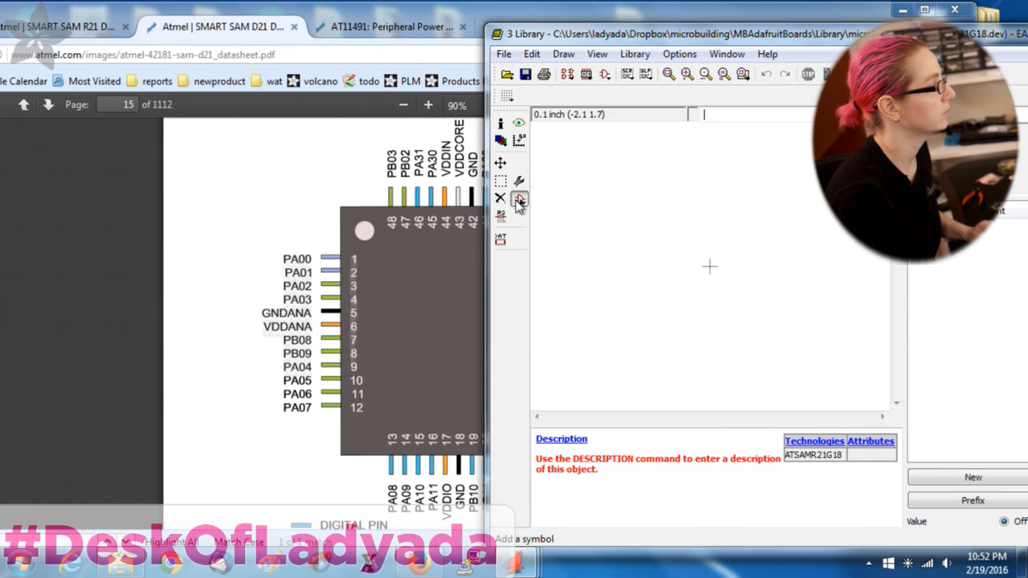
Add the ATSAMR21 symbol once to the ATSAMR21G18 device
left_click(518, 200)
scroll(516, 206, "down", 10)
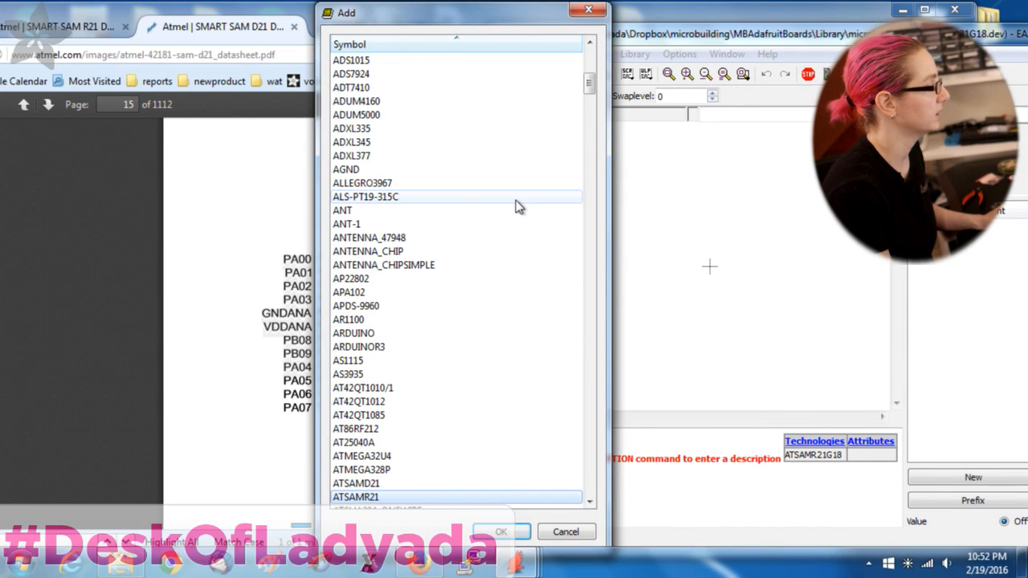
key("Return")
left_click(702, 258)
scroll(700, 257, "down", 3)
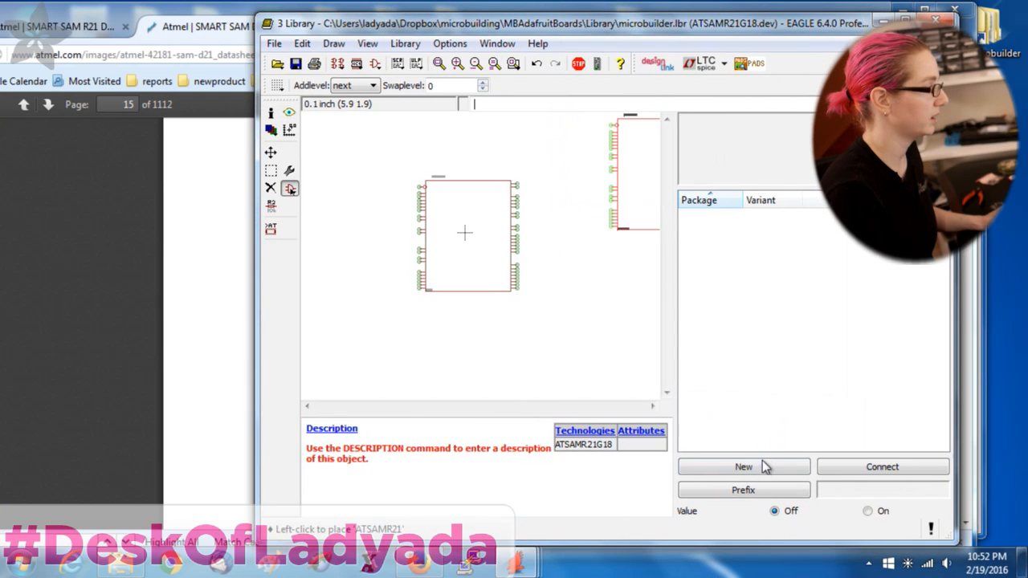
Start a new package variant for the device using the TQFN48_7MM package and name the variant -MU
left_click(764, 466)
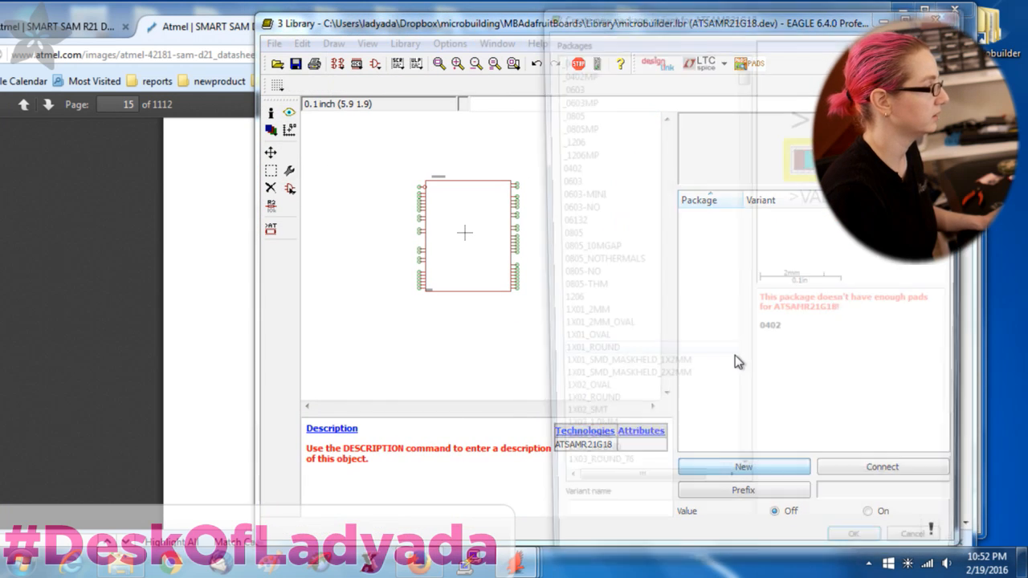
key("t")
scroll(735, 356, "down", 6)
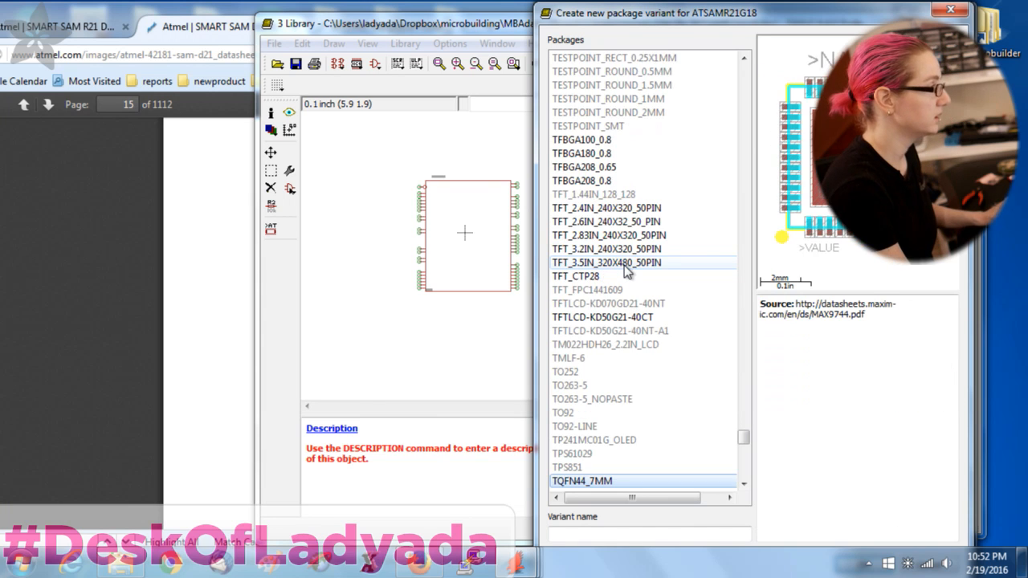
key("t")
key("q")
scroll(625, 267, "down", 4)
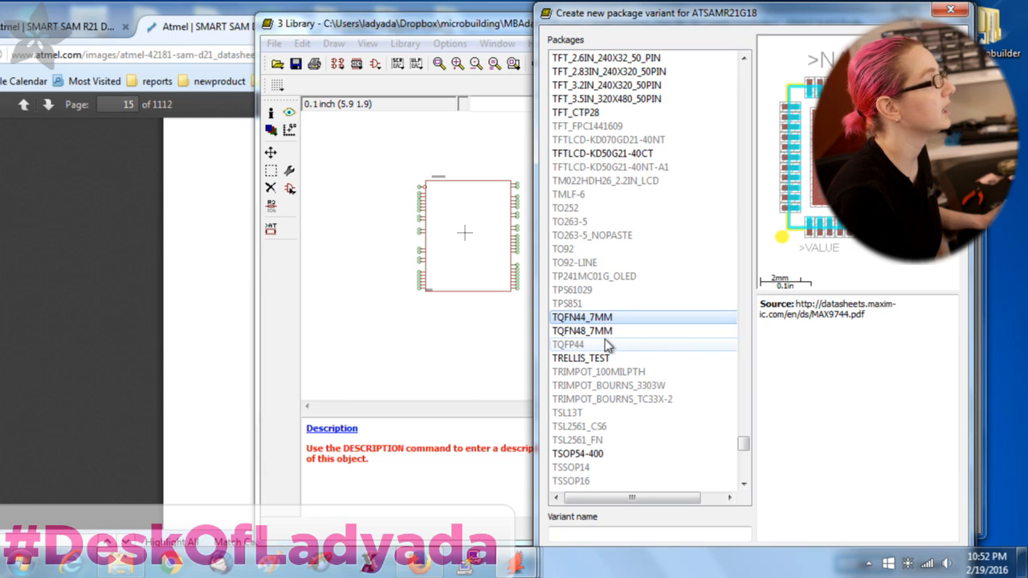
left_click(607, 333)
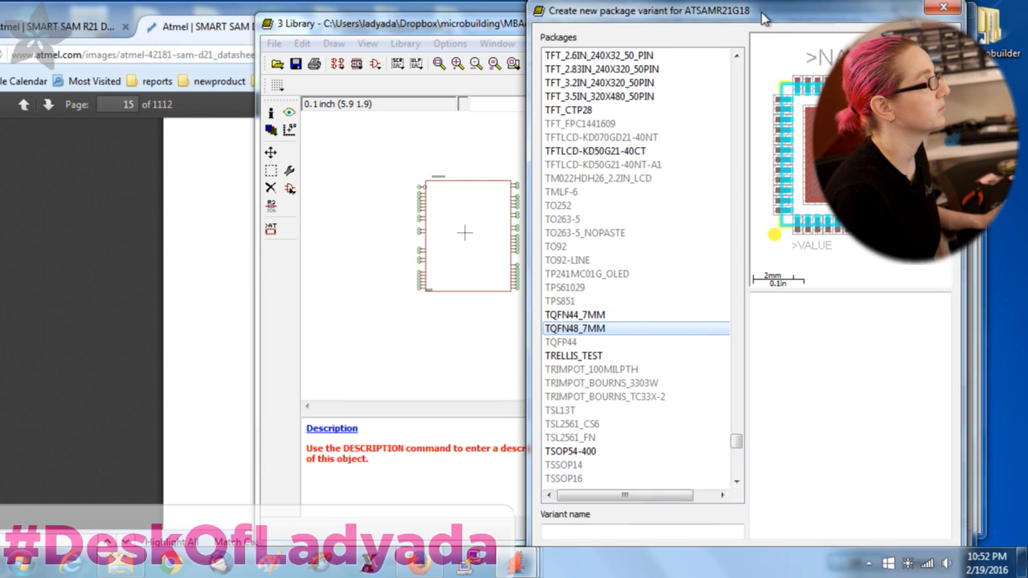
left_click(561, 530)
type("-MU")
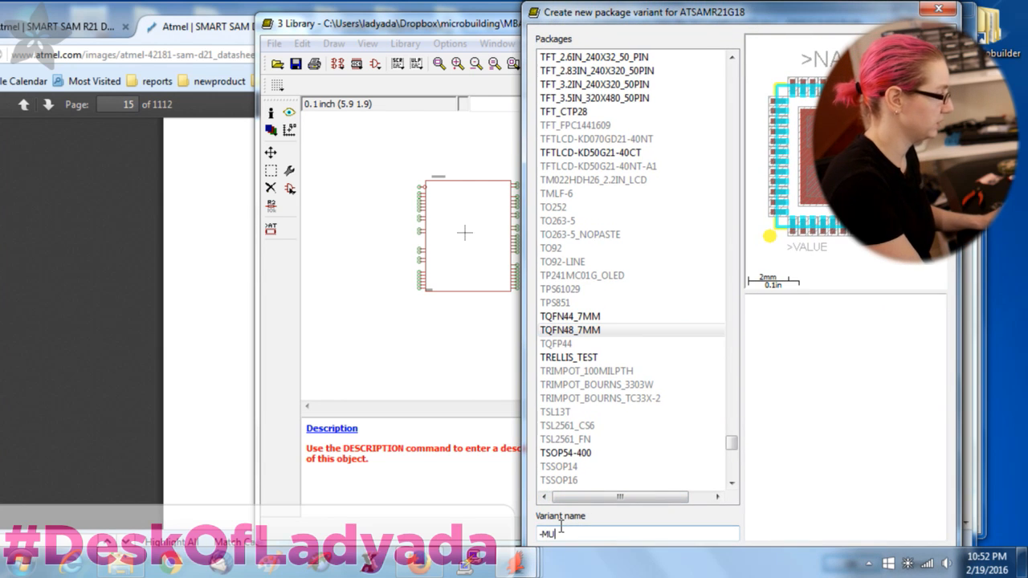
Add the TQFN48_7MM package as variant -MUR and set the device prefix to IC
type("R")
key("Return")
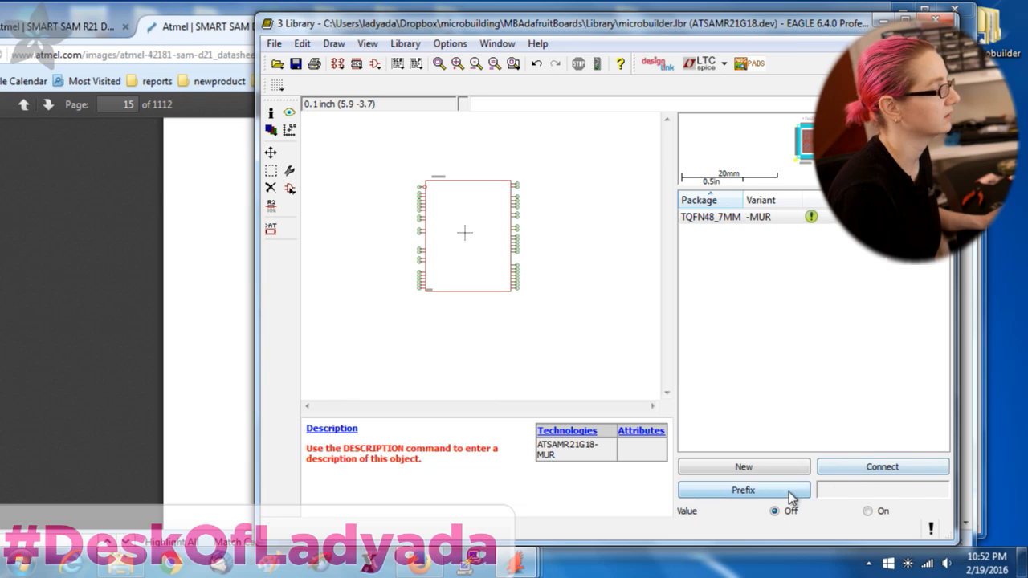
left_click(791, 492)
type("IC")
key("Return")
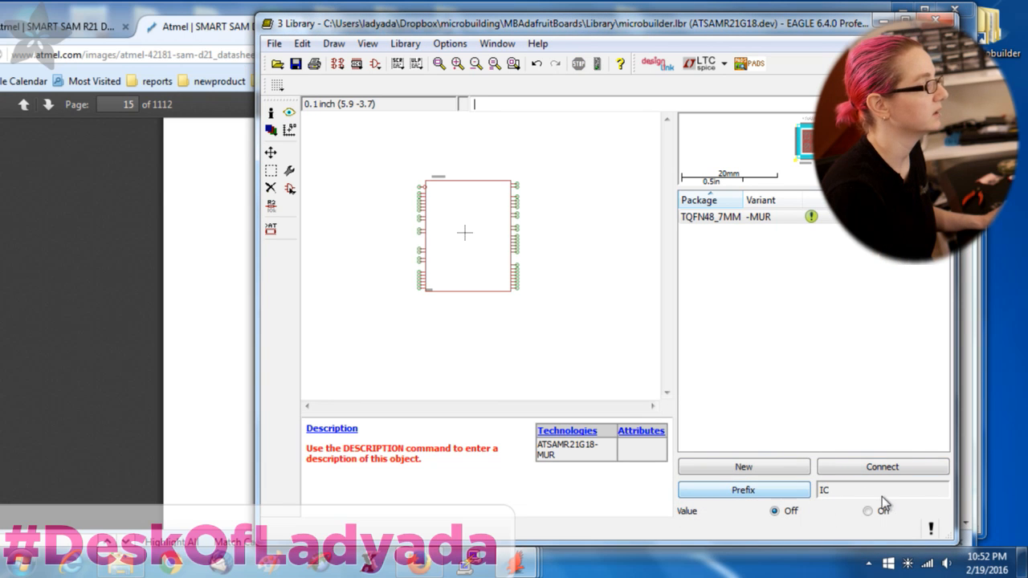
Open the pin-to-pad connection dialog for the -MUR variant and bring up the SAM R21 datasheet pinout in the browser
left_click(883, 470)
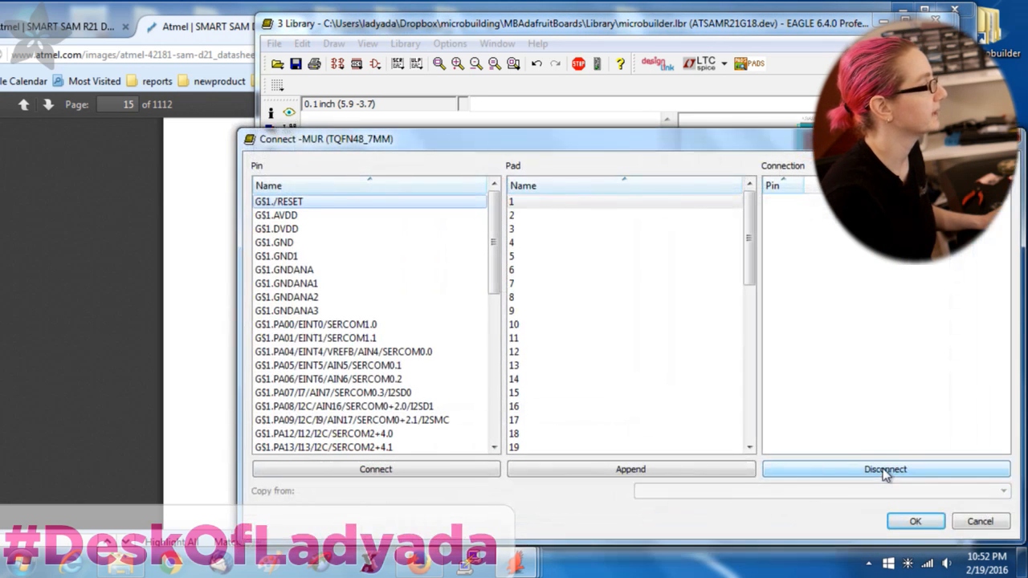
left_click(134, 16)
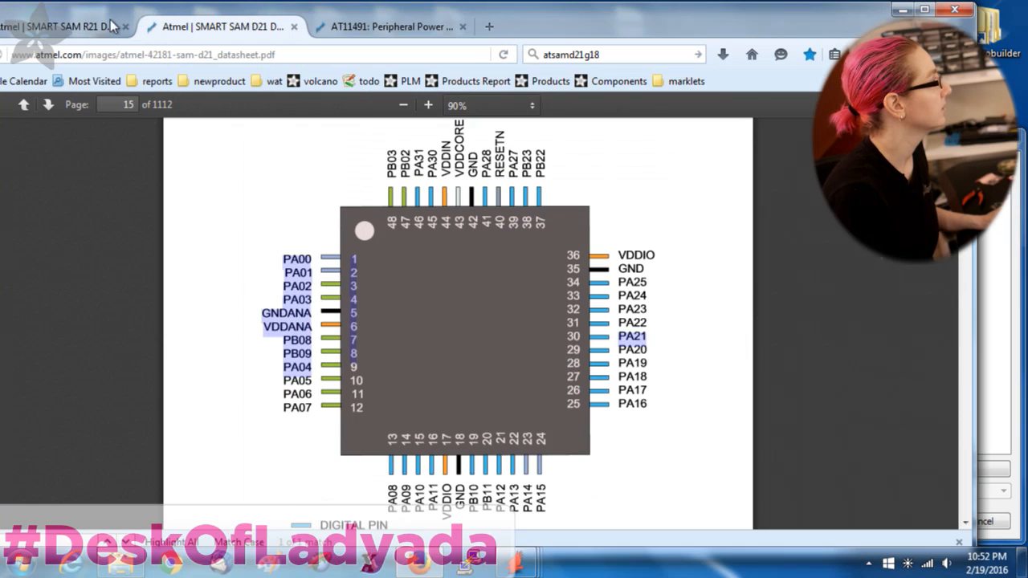
left_click(91, 31)
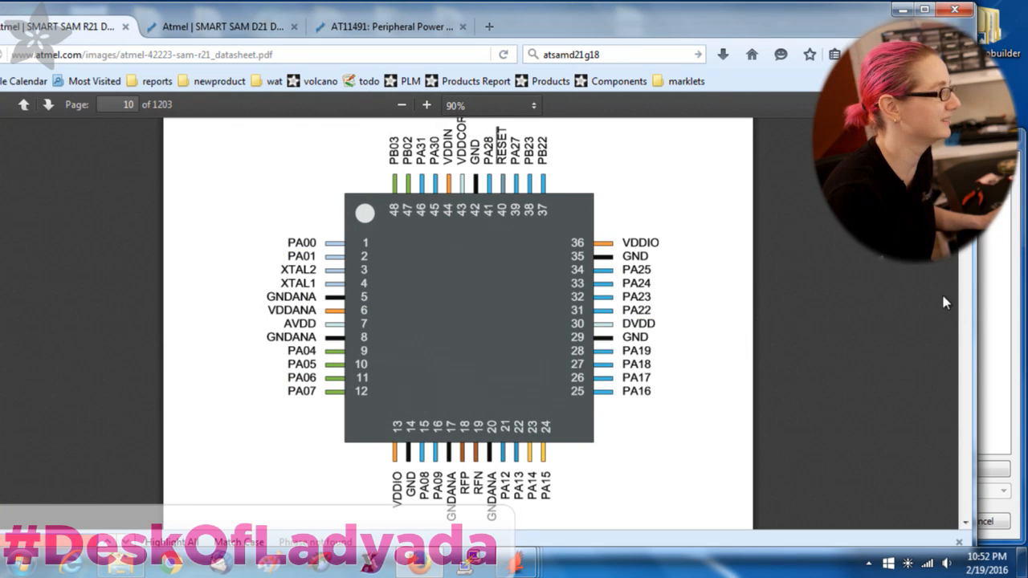
left_click(976, 299)
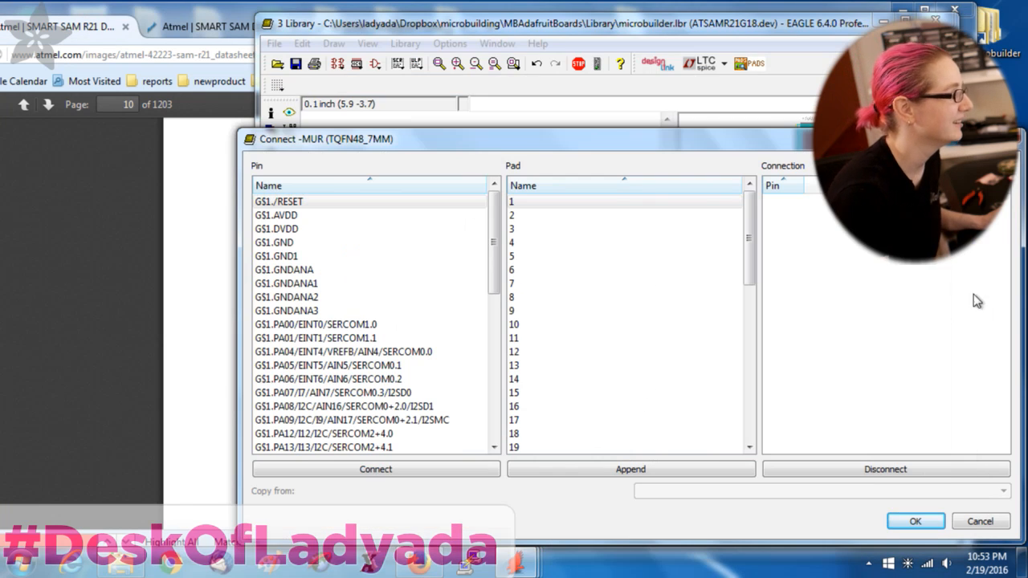
Narrow the datasheet browser window and close the connection dialog to free the library editor window
left_click(173, 7)
left_click_drag(976, 345, 619, 337)
left_click(693, 142)
left_click_drag(693, 143, 779, 148)
left_click_drag(1026, 146, 816, 146)
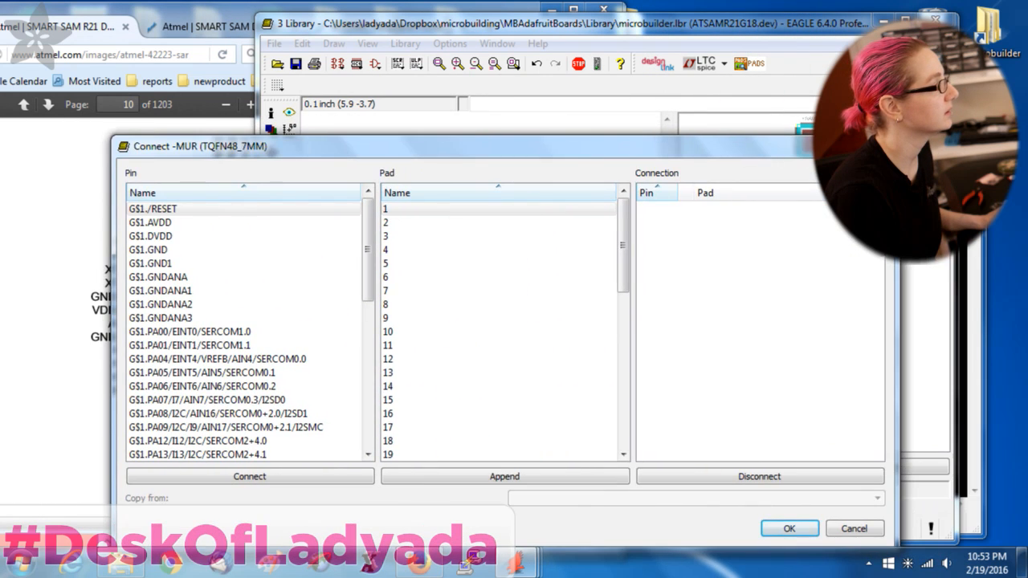
left_click(877, 141)
Arrange the library editor beside the datasheet pinout and reopen the -MUR connection dialog, narrowed to leave the whole pinout visible
left_click_drag(410, 30, 544, 34)
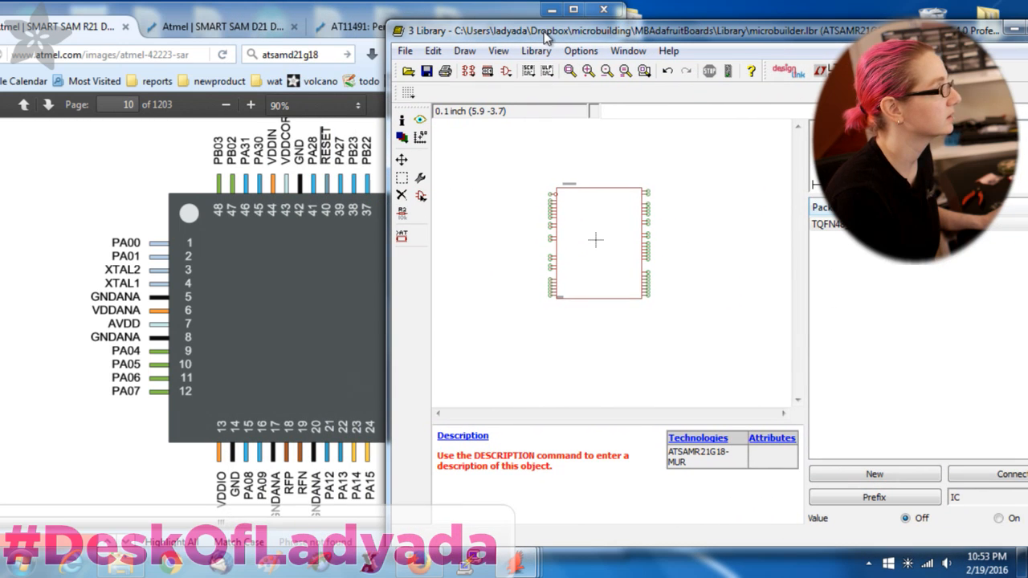
left_click(369, 34)
left_click_drag(372, 11, 285, 16)
left_click_drag(874, 38, 758, 29)
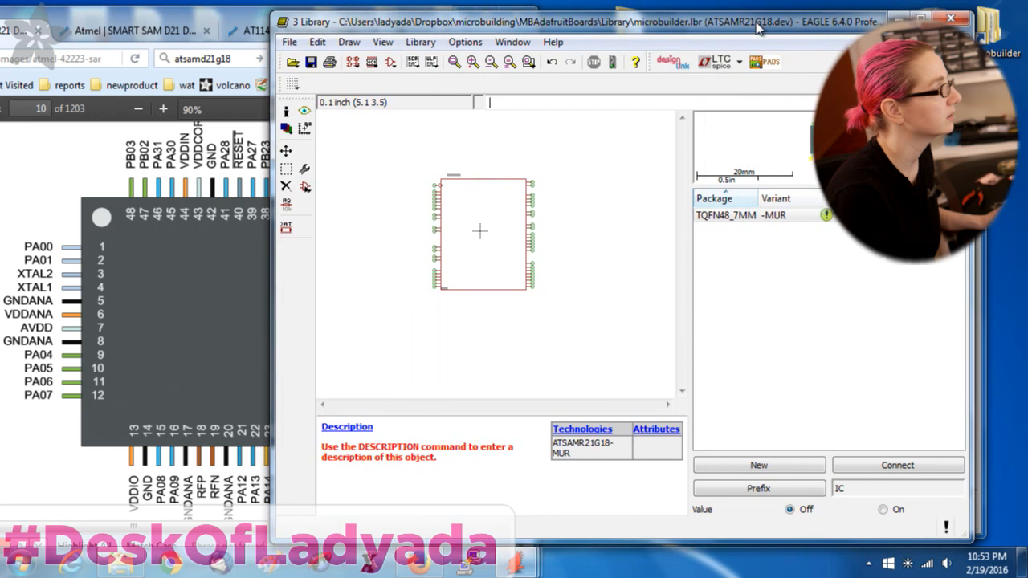
left_click_drag(970, 255, 711, 233)
left_click_drag(594, 25, 845, 29)
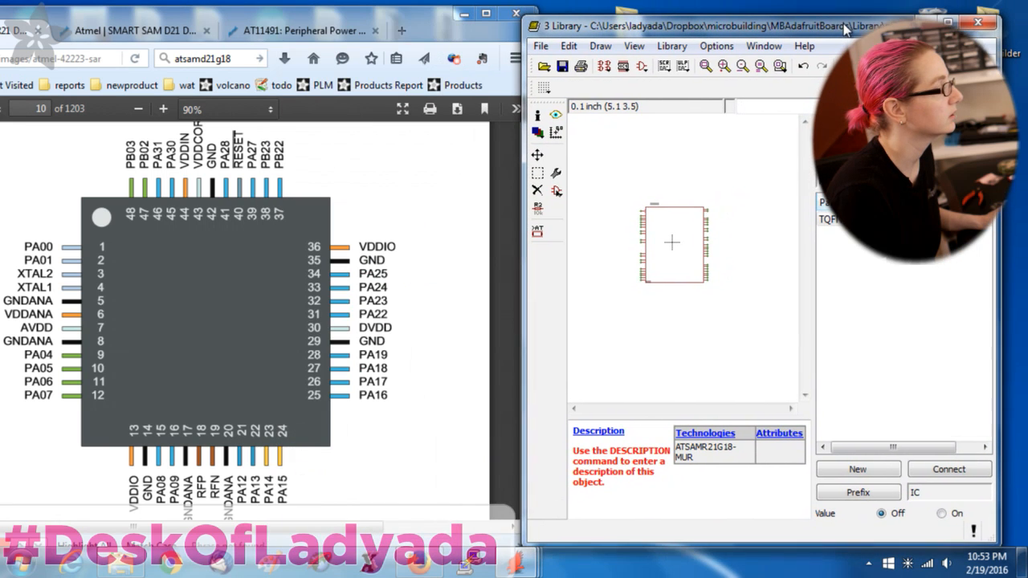
left_click(946, 471)
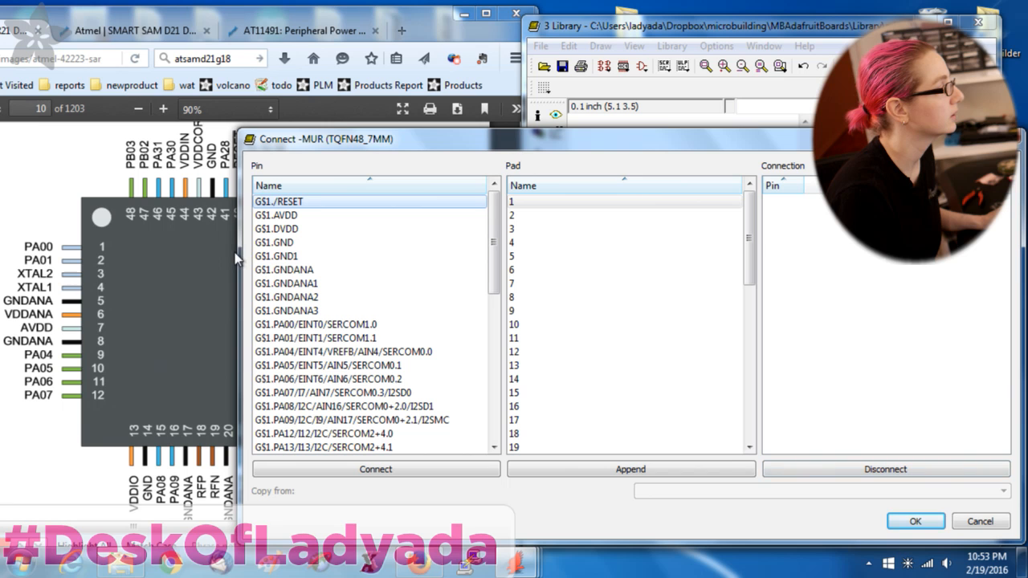
left_click_drag(238, 251, 479, 253)
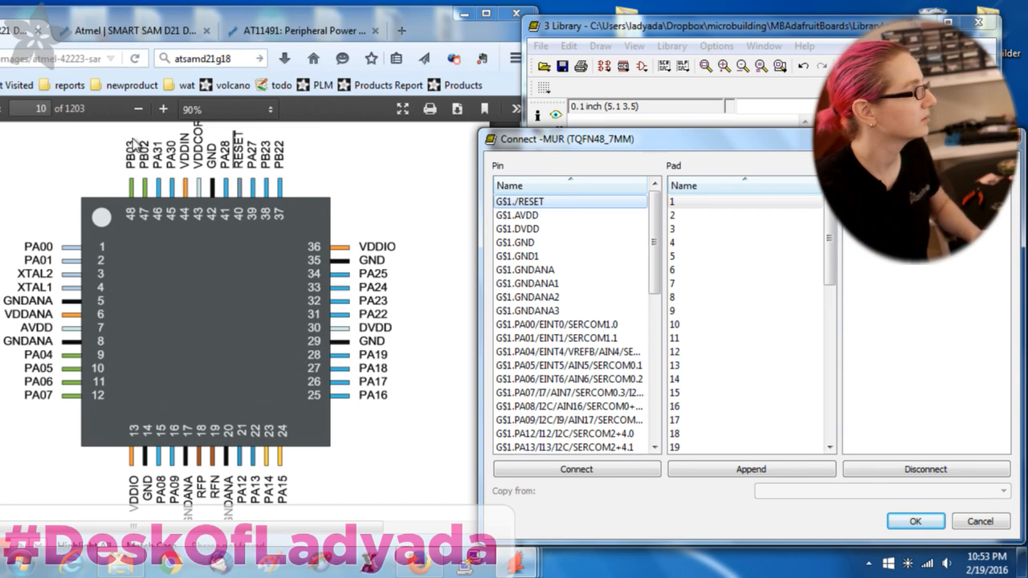
Switch to the browser, move its window fully into view and open the Adafruit website in a new tab
left_click(414, 562)
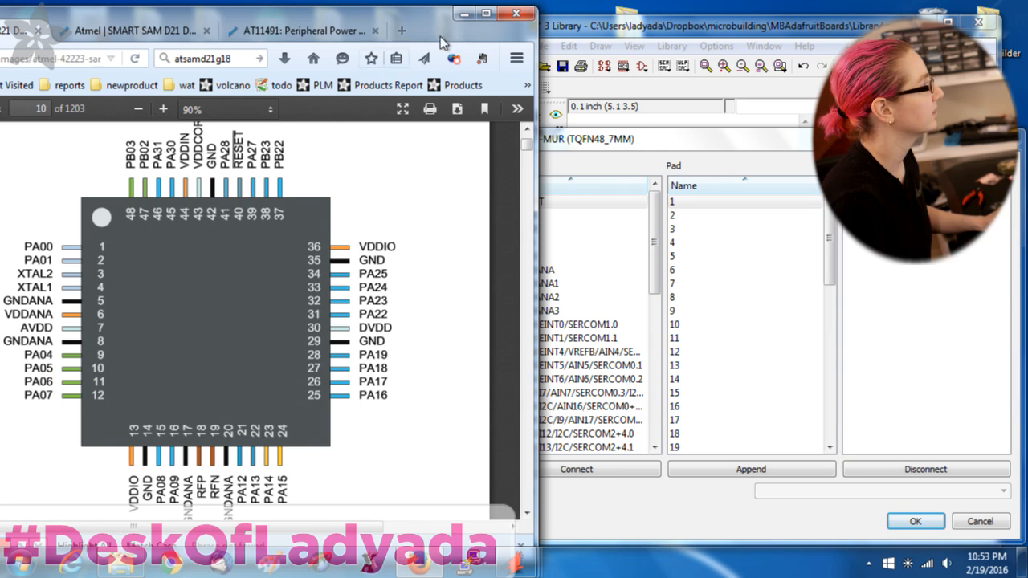
left_click_drag(440, 30, 604, 41)
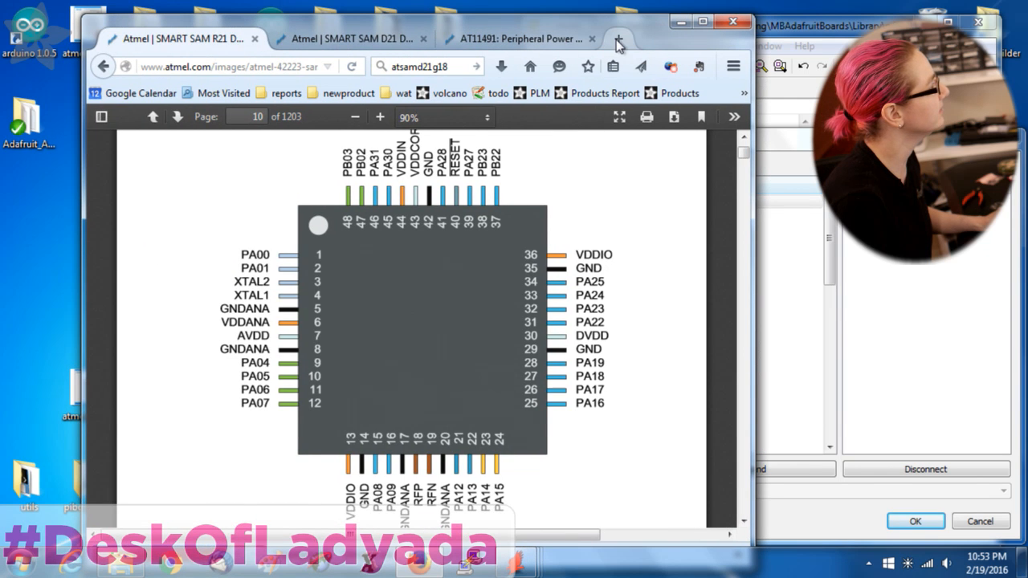
left_click(618, 38)
type("ada")
key("Return")
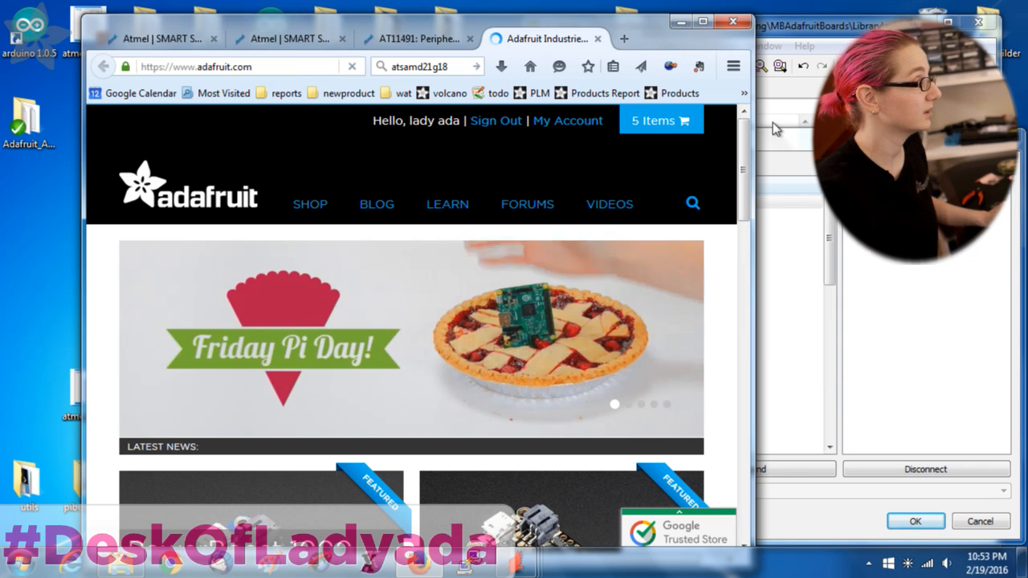
Search the Adafruit store for "arduino 101" and open the Arduino 101 with Intel Curie product page
left_click(694, 207)
type("arduino")
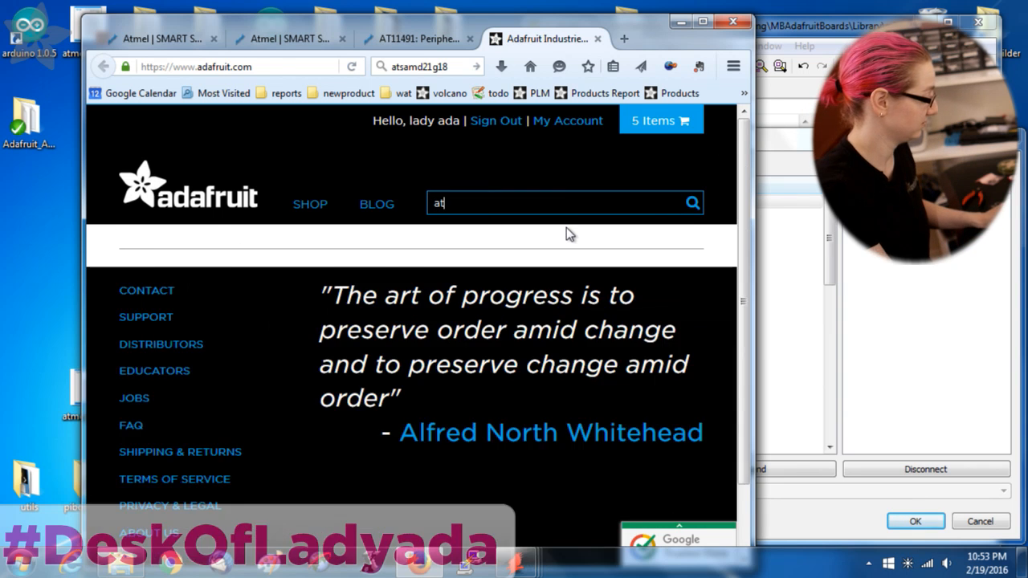
type(" 101")
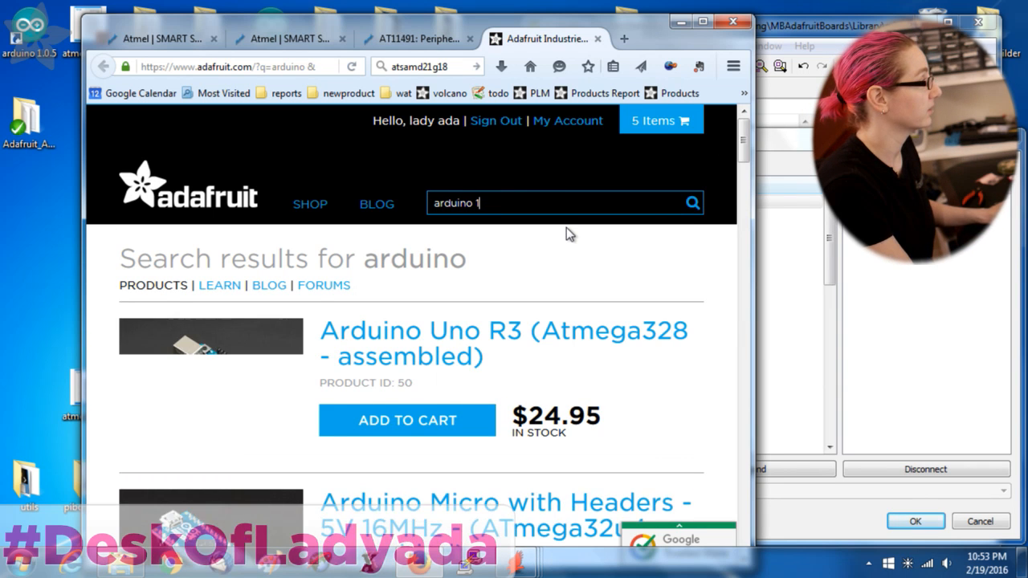
left_click(580, 333)
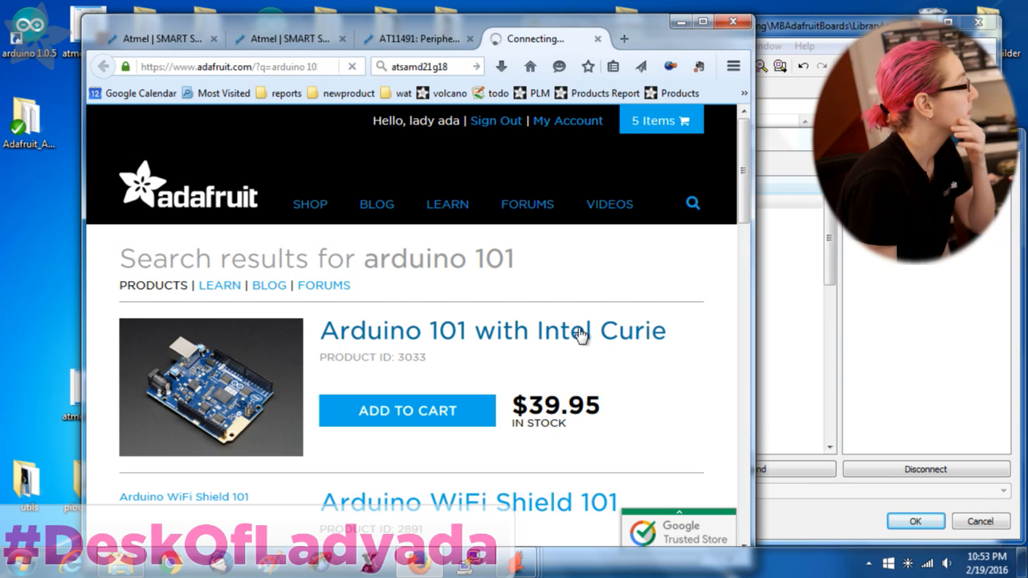
Widen the browser window and review the Arduino 101 board photo, description and technical details
left_click_drag(752, 310, 961, 310)
scroll(534, 233, "down", 2)
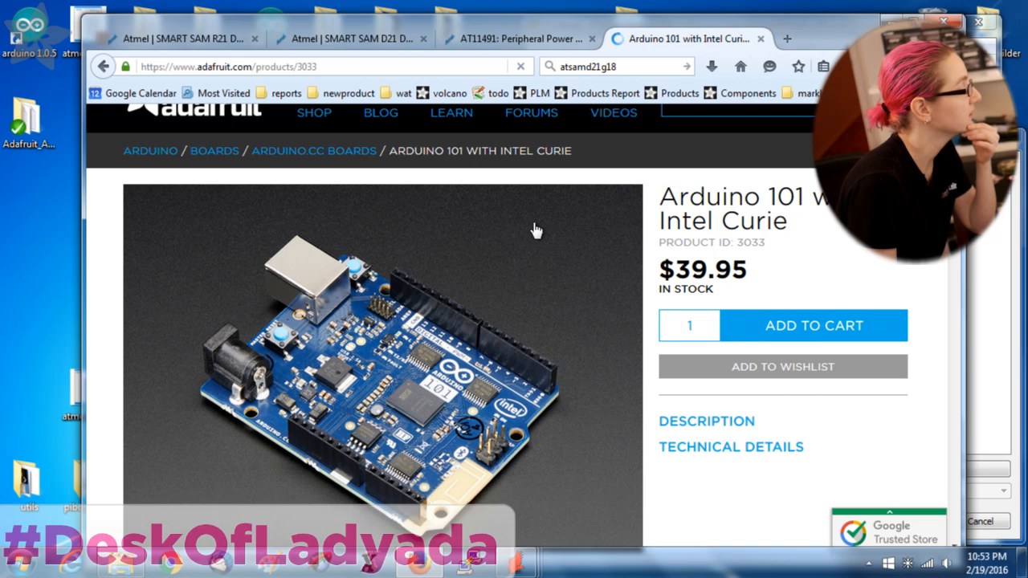
scroll(537, 232, "down", 2)
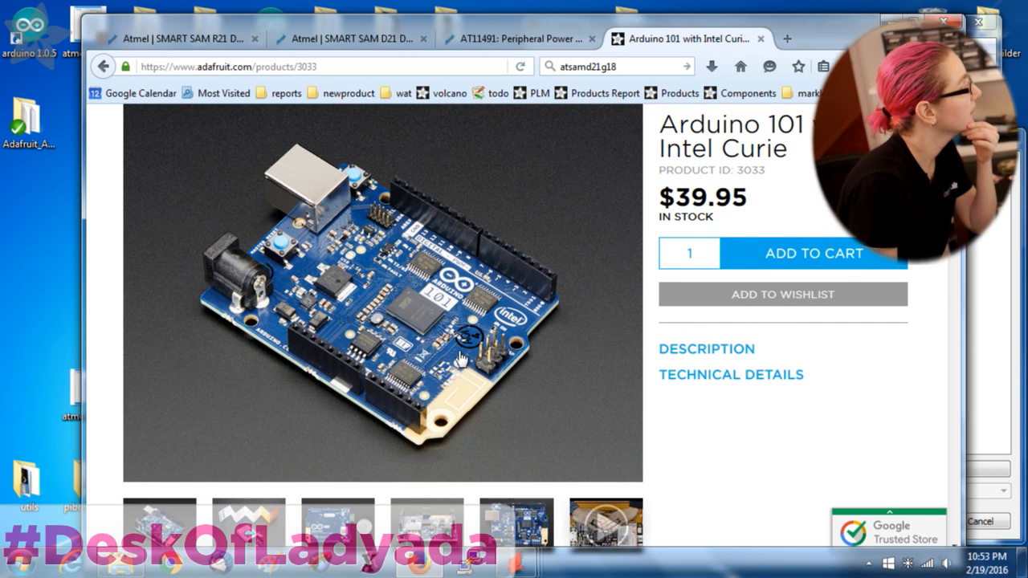
scroll(461, 359, "down", 5)
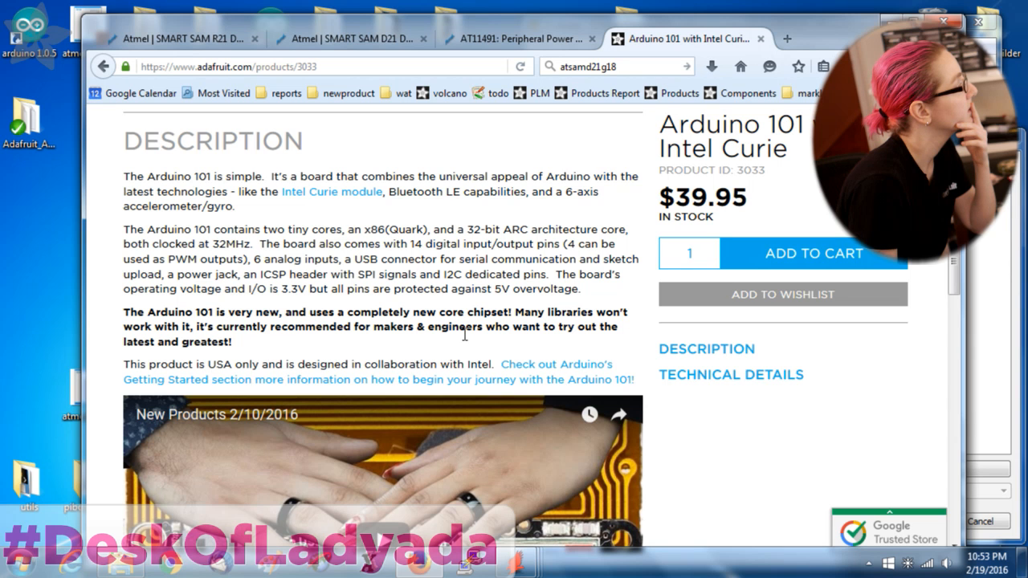
scroll(521, 286, "down", 8)
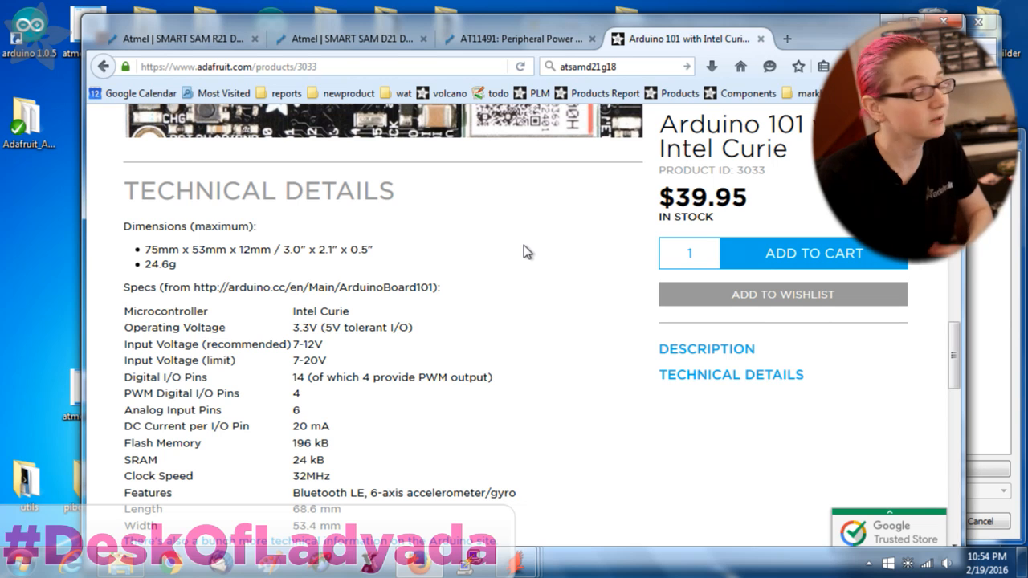
scroll(515, 265, "up", 10)
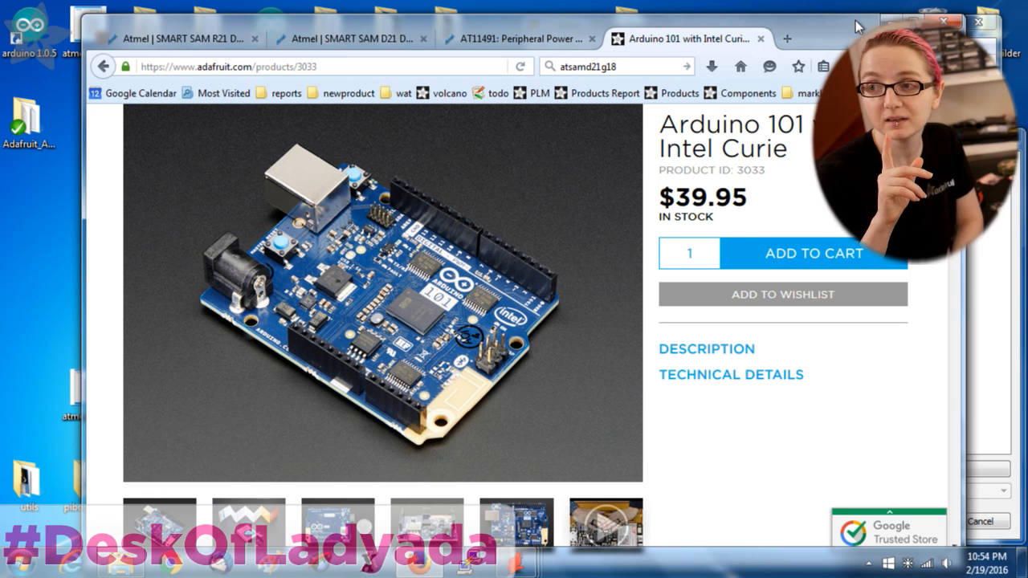
Search the store for "edison" and open the Intel Edison Compute Module product page
scroll(712, 195, "up", 4)
left_click(712, 194)
type("edison")
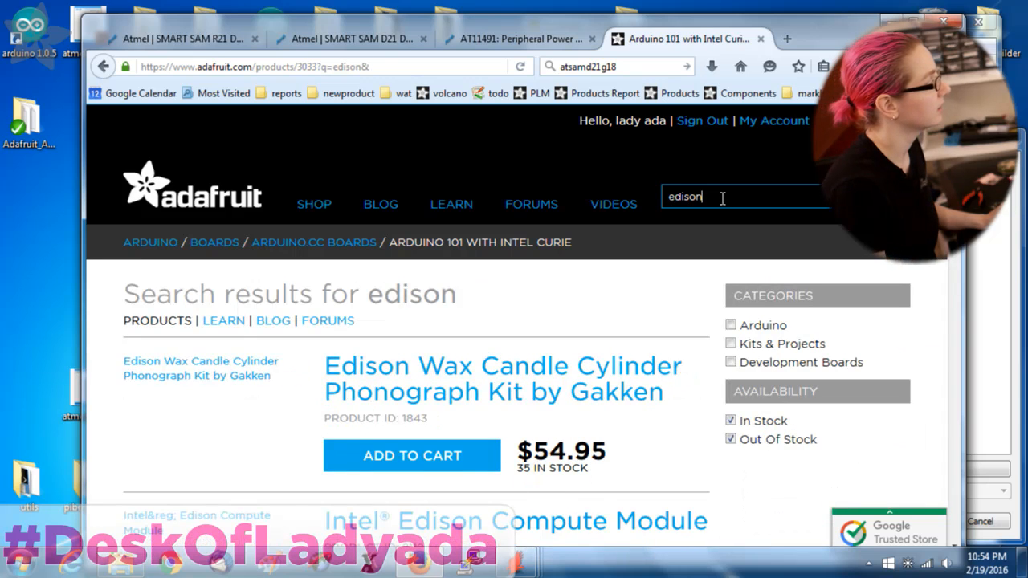
scroll(666, 251, "down", 1)
scroll(666, 251, "down", 3)
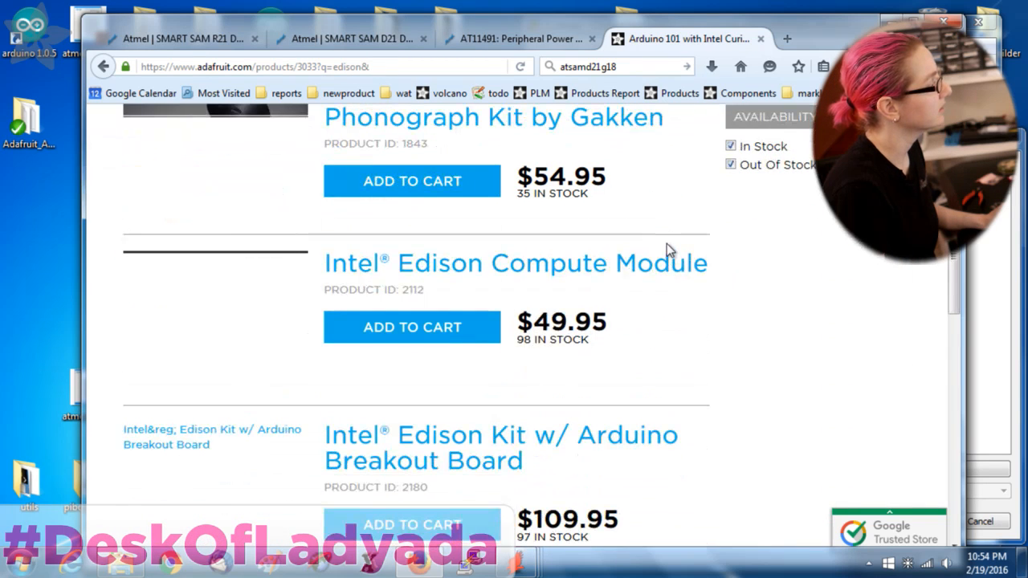
left_click(603, 267)
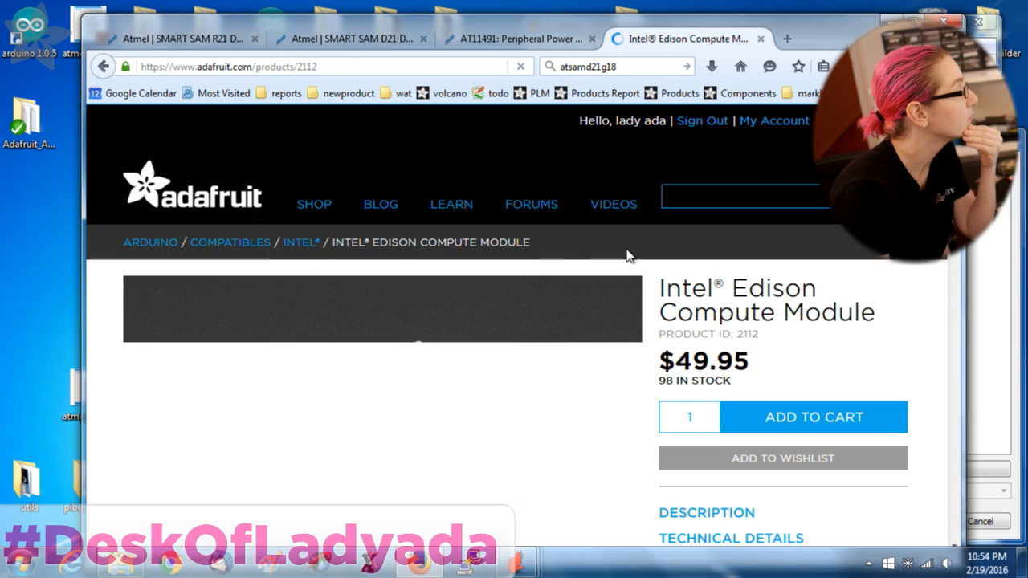
Review the Intel Edison Compute Module's description, technical details and board photo
scroll(624, 257, "down", 10)
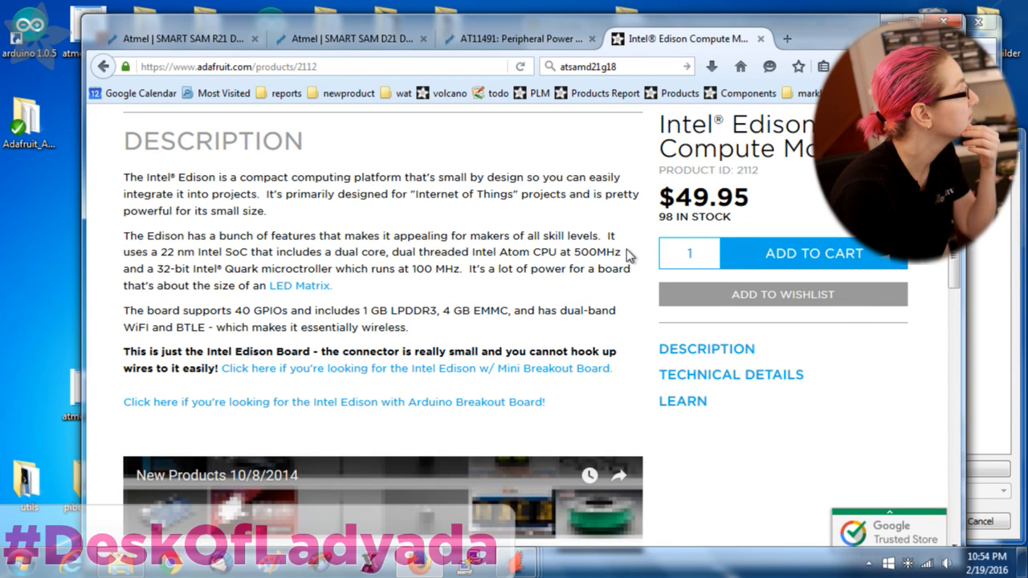
scroll(628, 253, "down", 6)
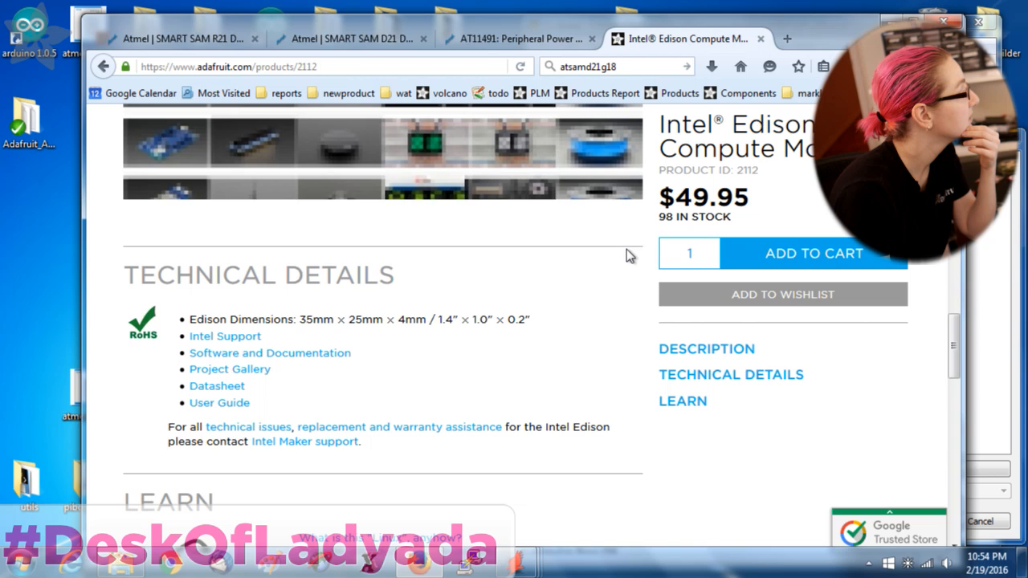
scroll(628, 255, "up", 12)
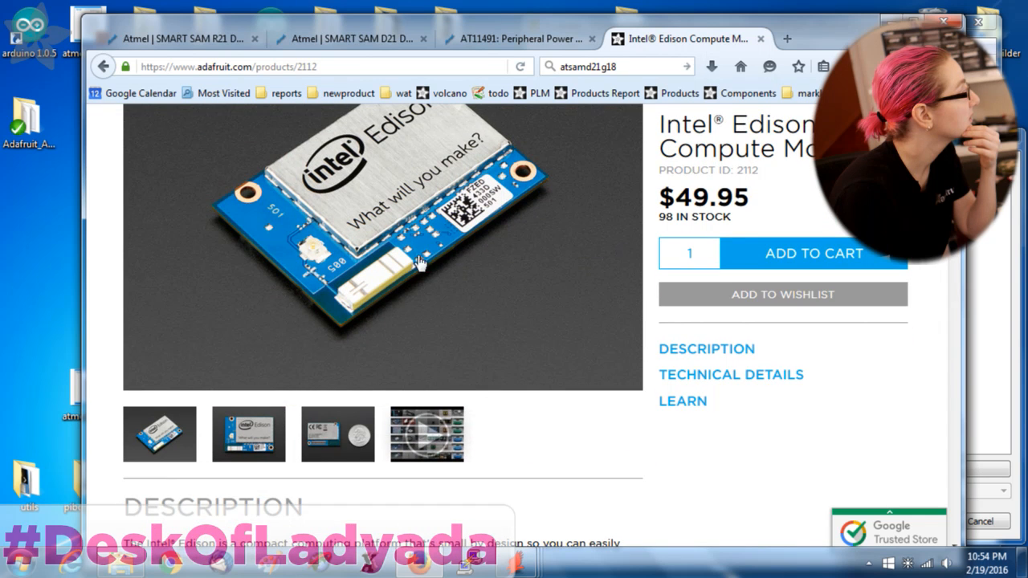
scroll(424, 260, "down", 3)
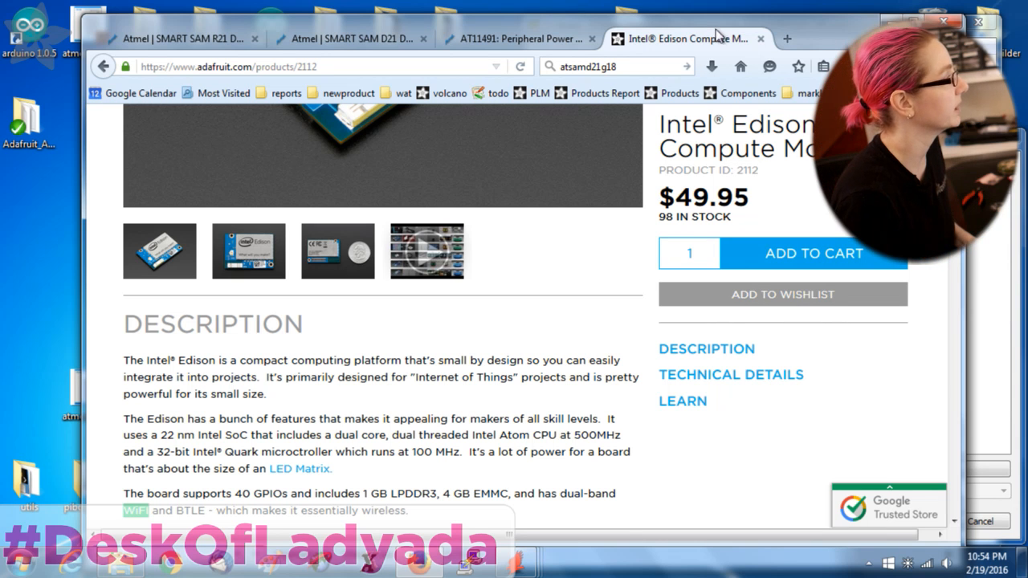
Close the Intel Edison tab, reposition the datasheet window and examine the SAM R21G QFN48 pinout
left_click(761, 38)
left_click_drag(857, 38, 741, 36)
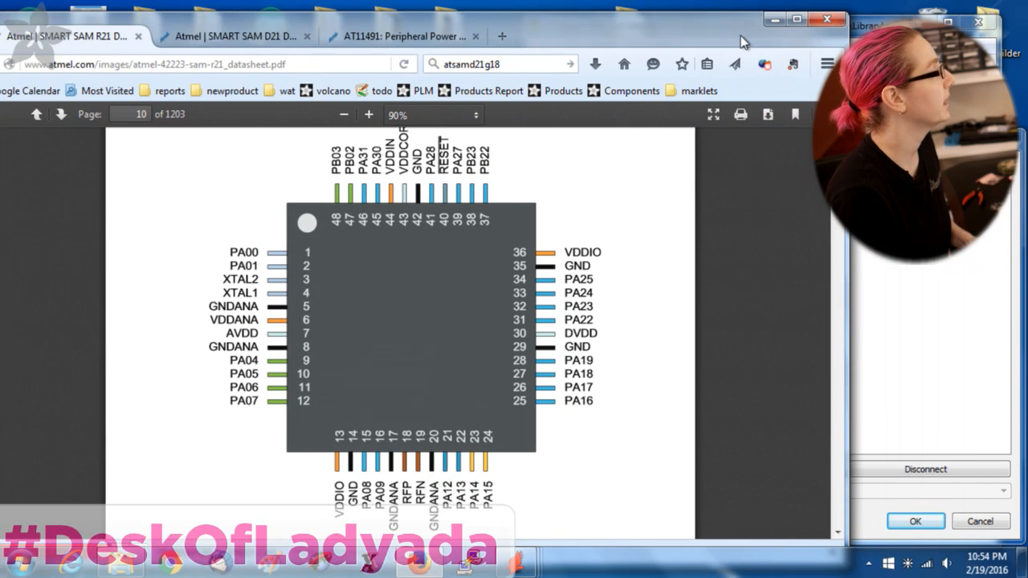
left_click_drag(600, 31, 616, 26)
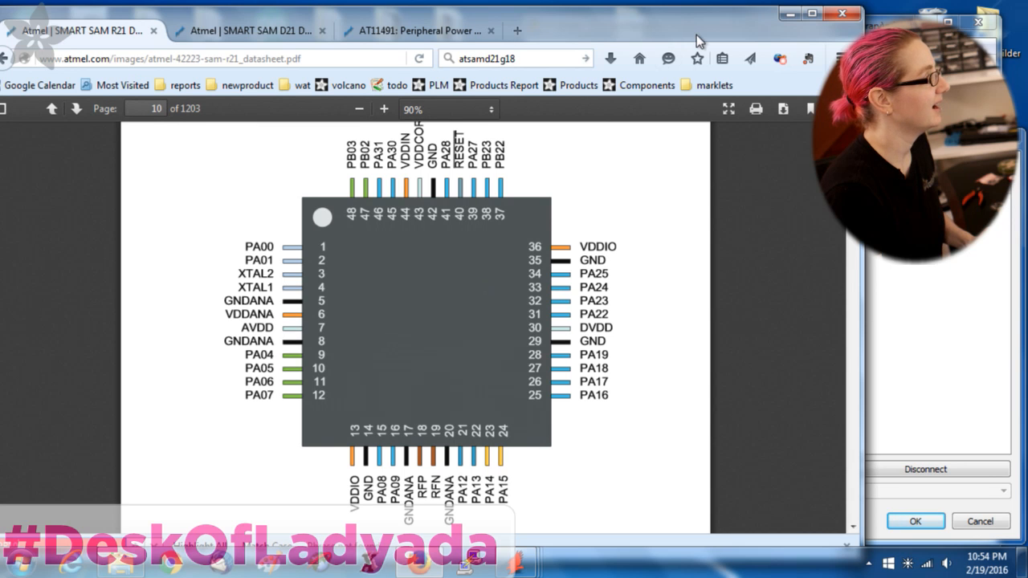
left_click_drag(696, 34, 702, 22)
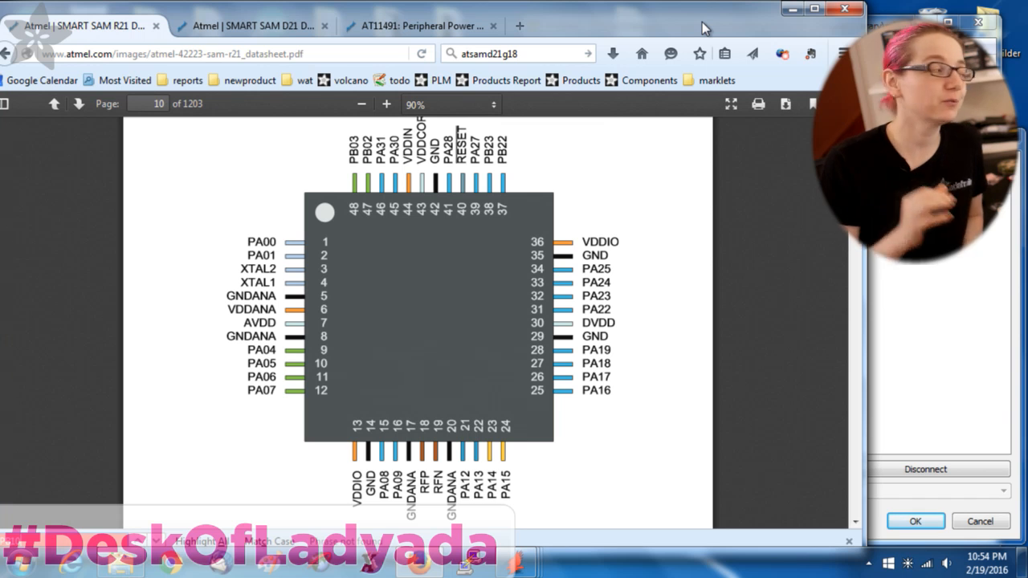
scroll(579, 216, "up", 2)
scroll(583, 223, "up", 1)
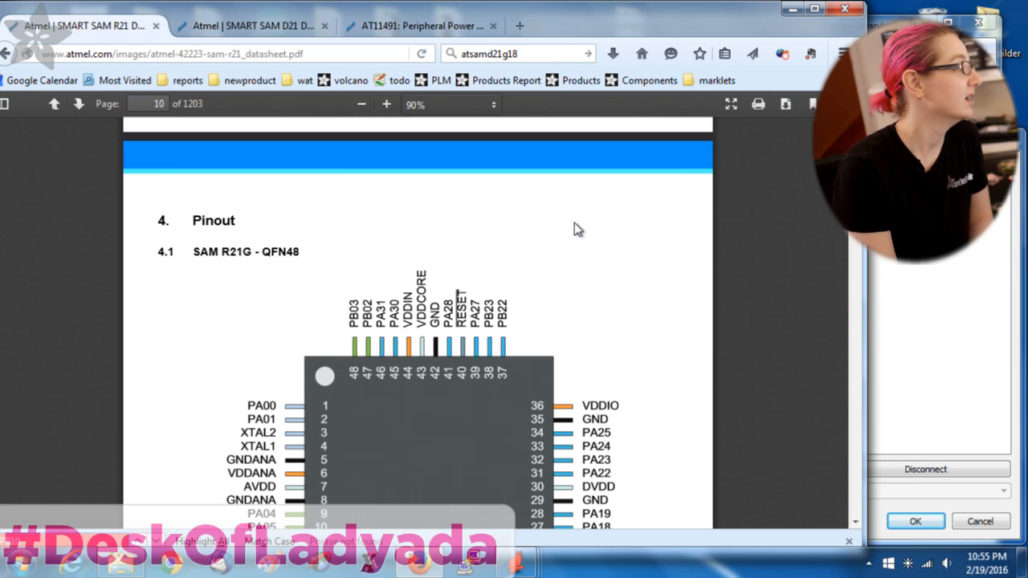
scroll(573, 229, "down", 2)
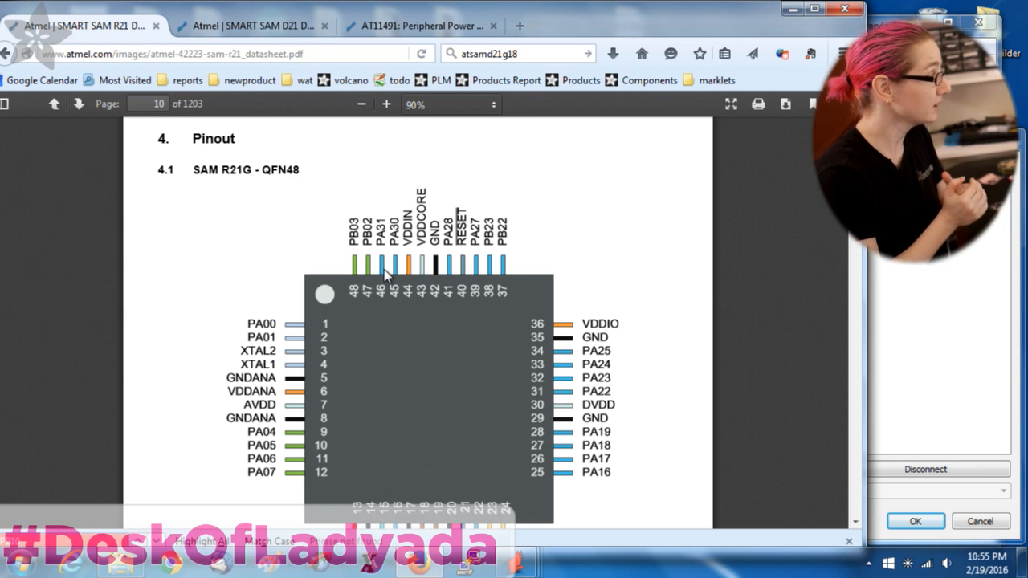
Arrange the SAM R21G QFN48 pinout and the pin-to-pad connection dialog side by side, closing the datasheet's find bar
left_click_drag(270, 165, 299, 173)
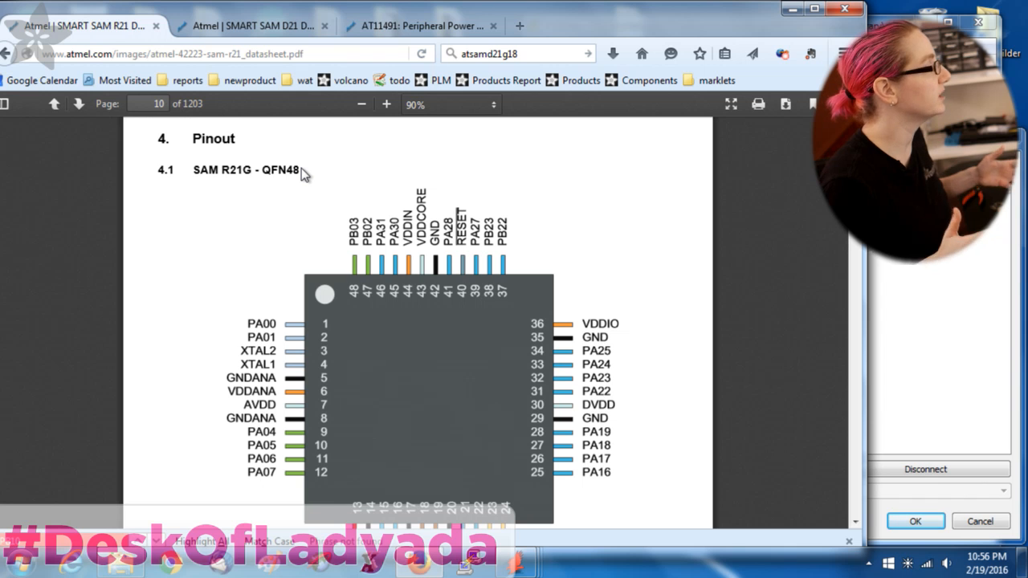
left_click_drag(633, 28, 598, 29)
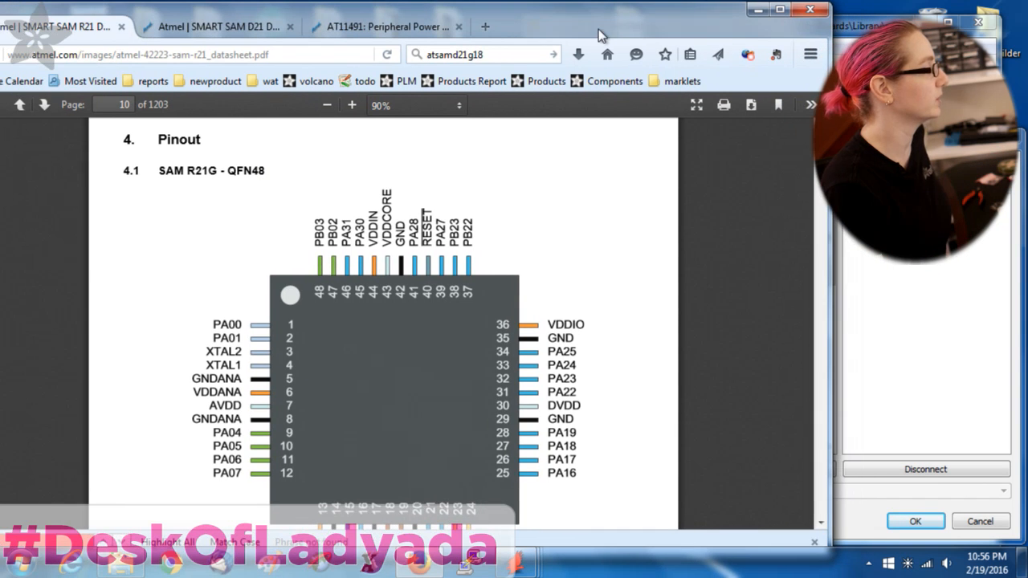
left_click(815, 546)
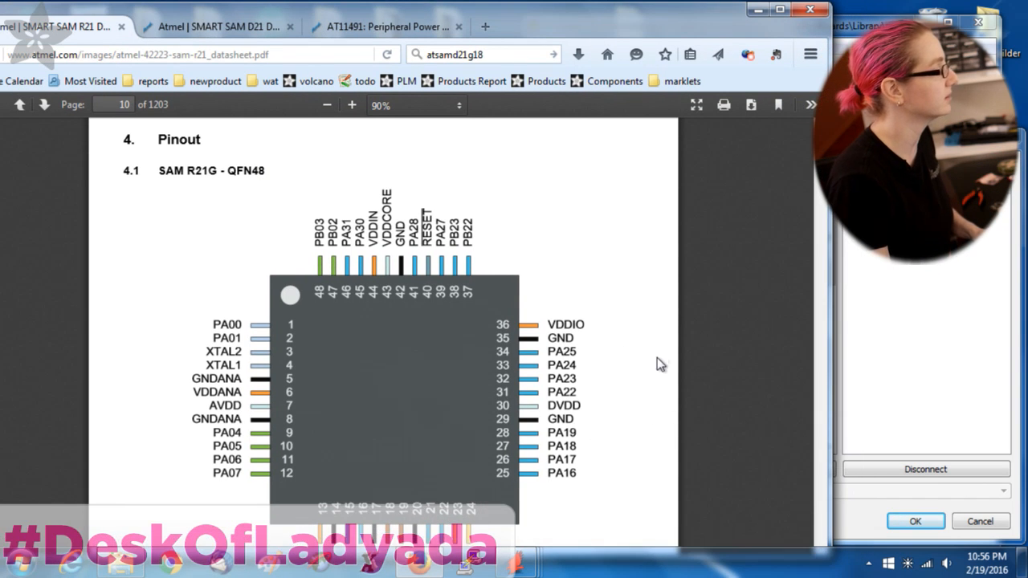
scroll(661, 358, "down", 2)
scroll(661, 359, "up", 1)
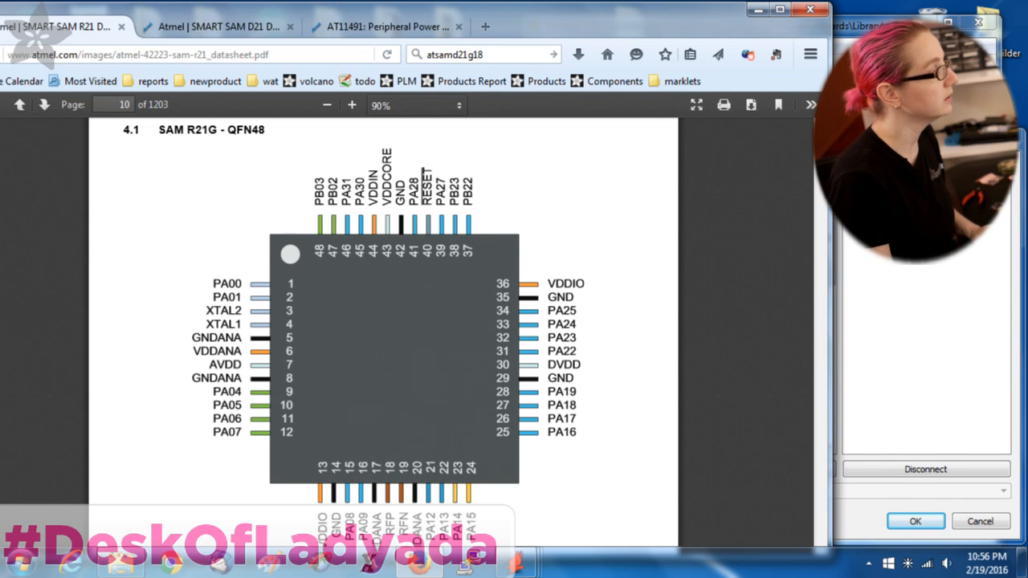
left_click(897, 293)
left_click_drag(715, 139, 776, 141)
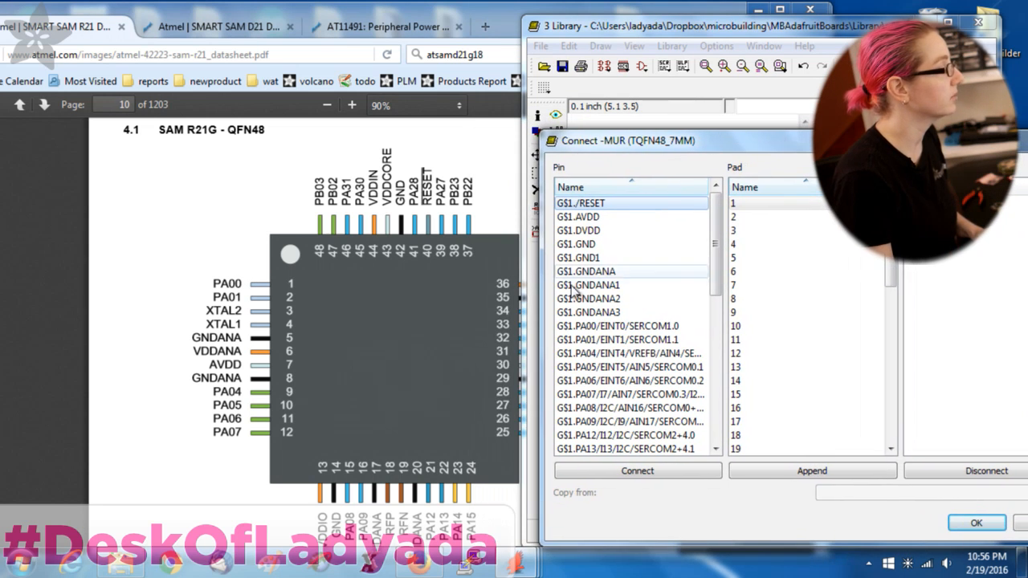
Connect pins PA00, PA01, XTAL2 and XTAL1 to pads 1, 2, 3 and 4 respectively
left_click(617, 326)
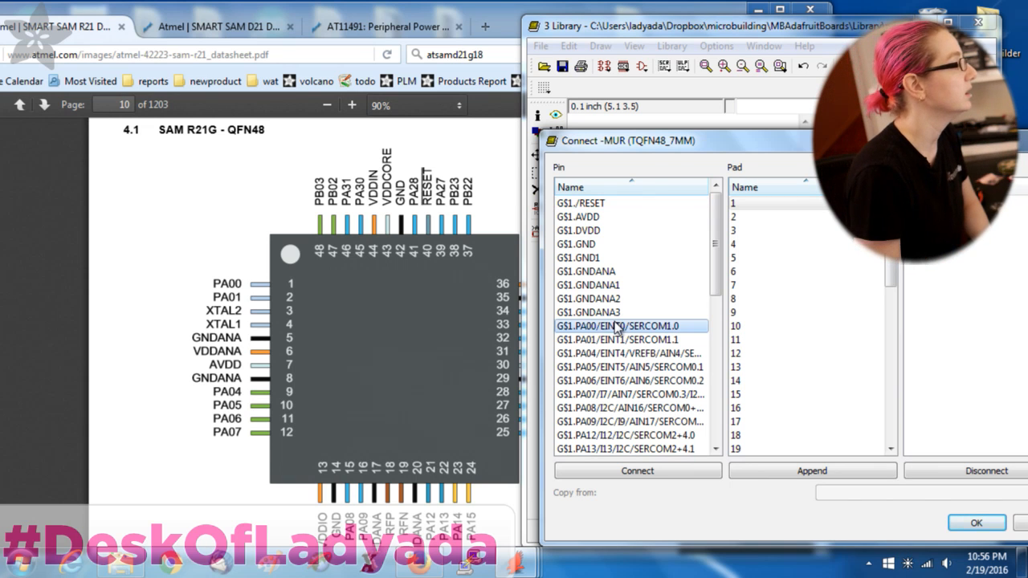
left_click(680, 474)
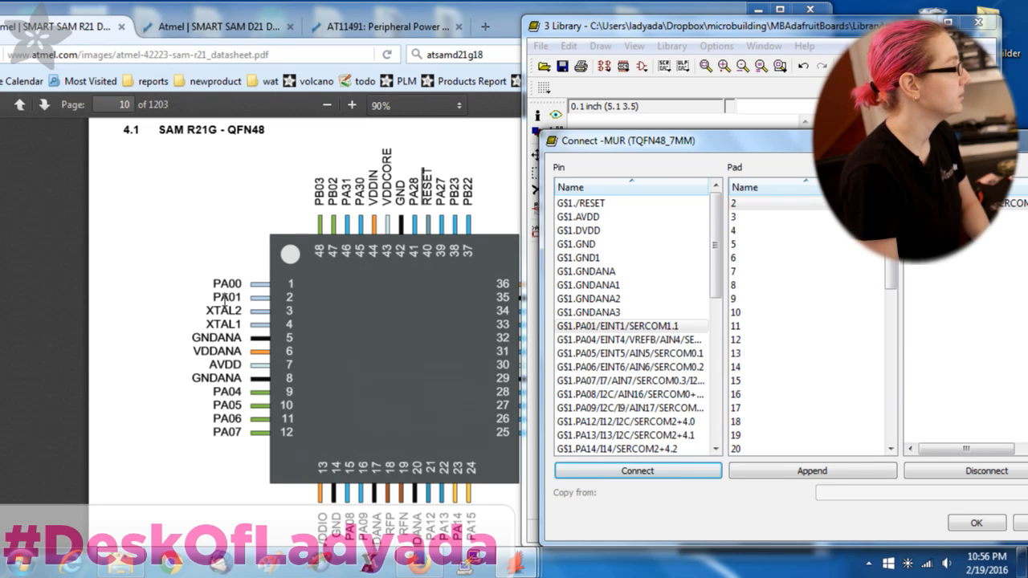
left_click(670, 479)
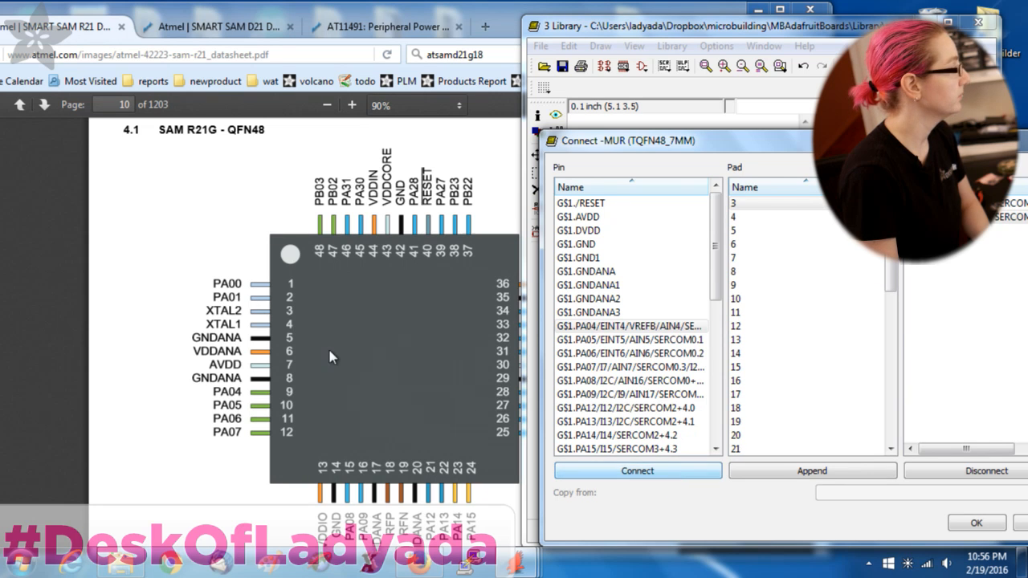
scroll(623, 386, "down", 8)
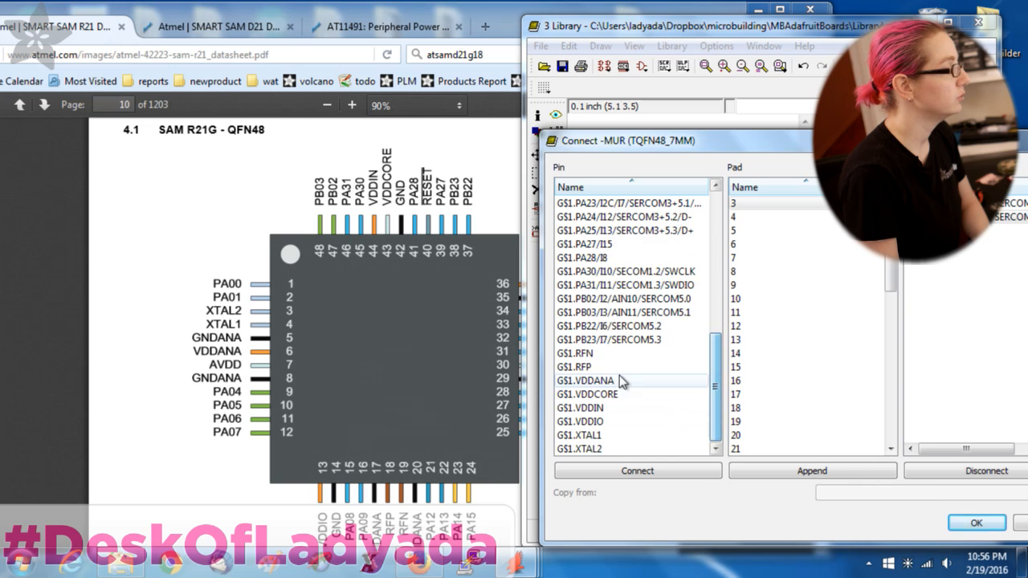
left_click(617, 448)
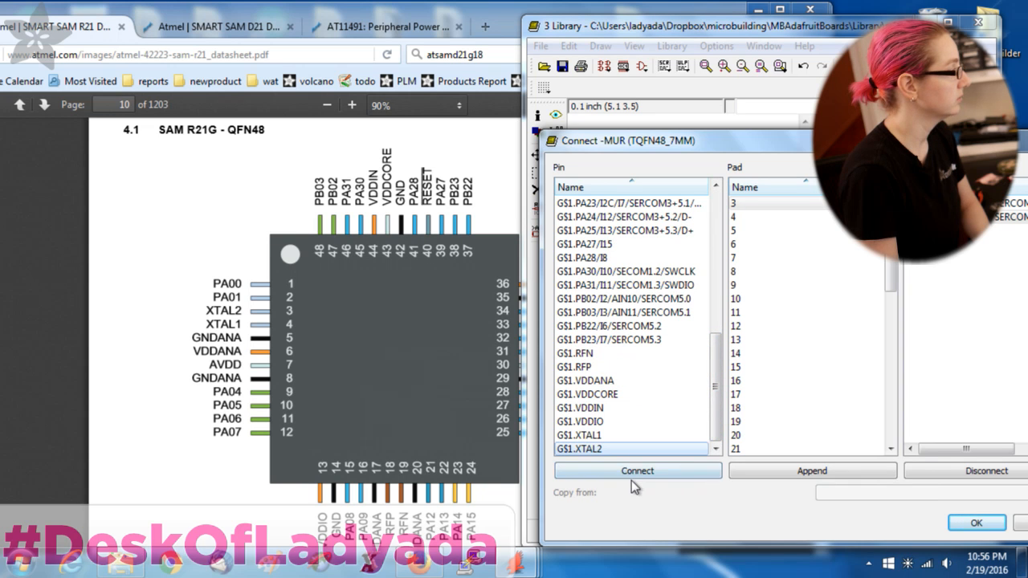
left_click(632, 479)
left_click(632, 471)
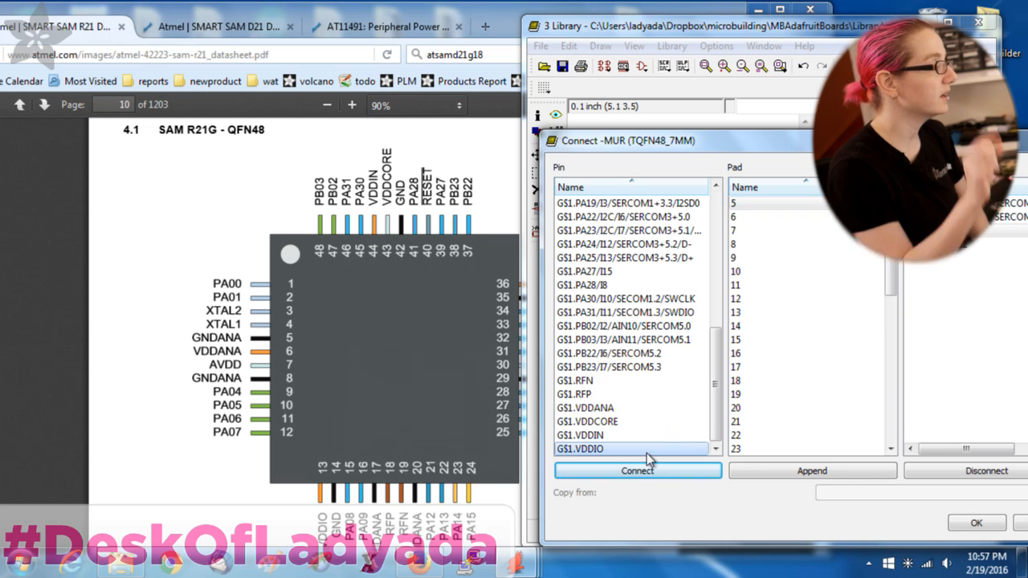
Connect the GNDANA pin to pad 5
left_click(771, 187)
left_click(771, 187)
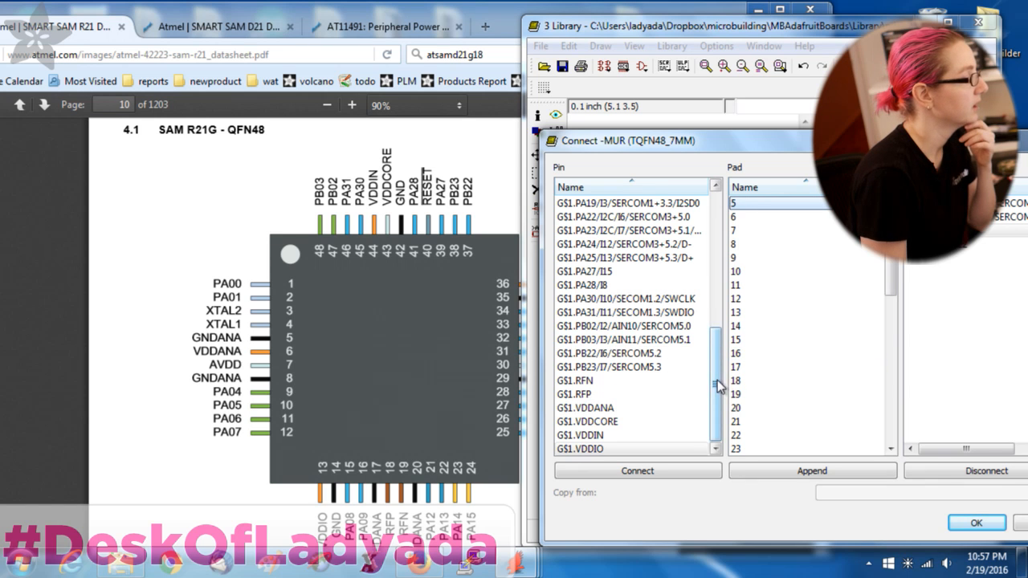
scroll(723, 382, "up", 1)
left_click_drag(721, 383, 719, 241)
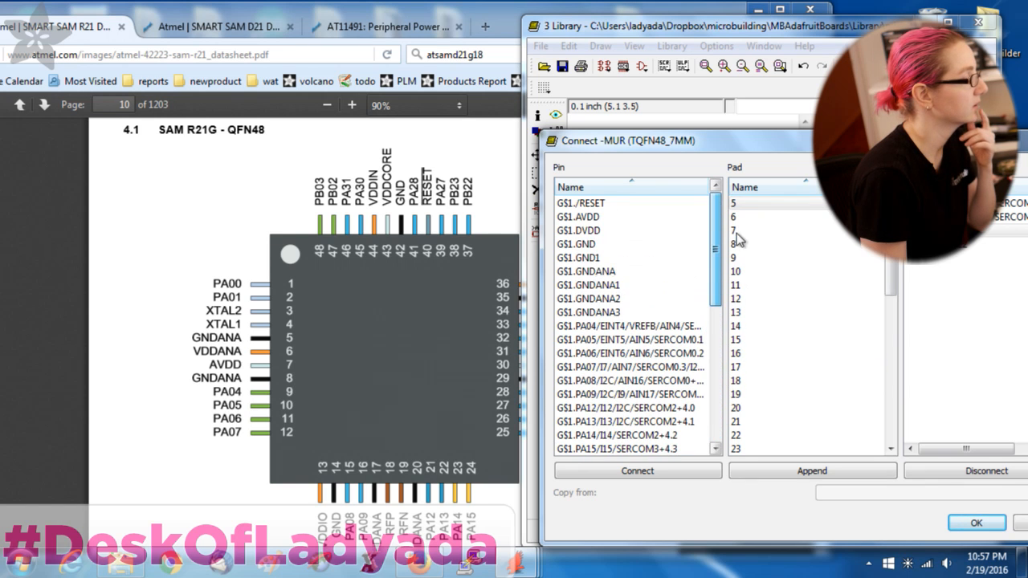
left_click(625, 270)
double_click(624, 271)
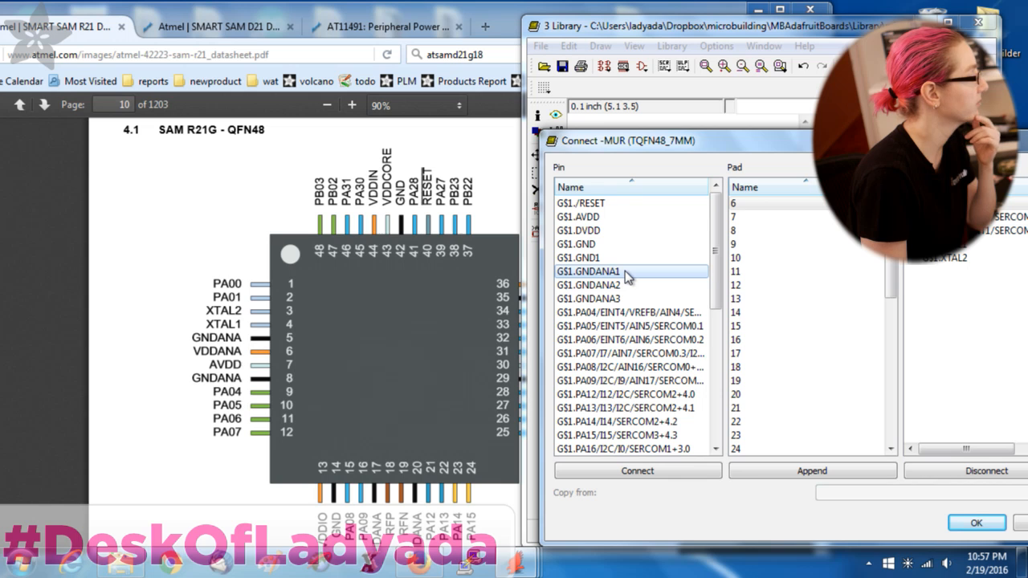
left_click(626, 217)
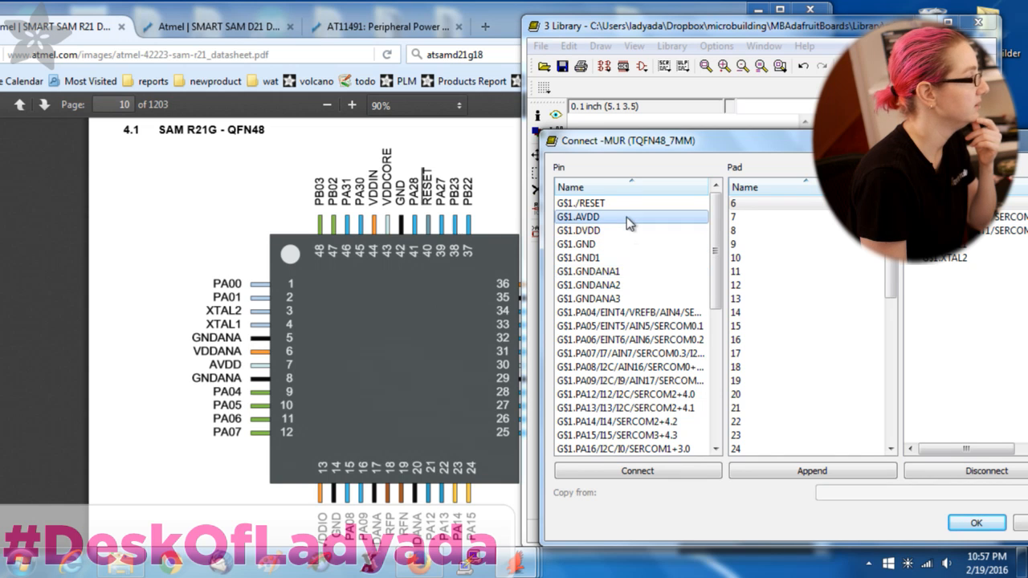
double_click(627, 217)
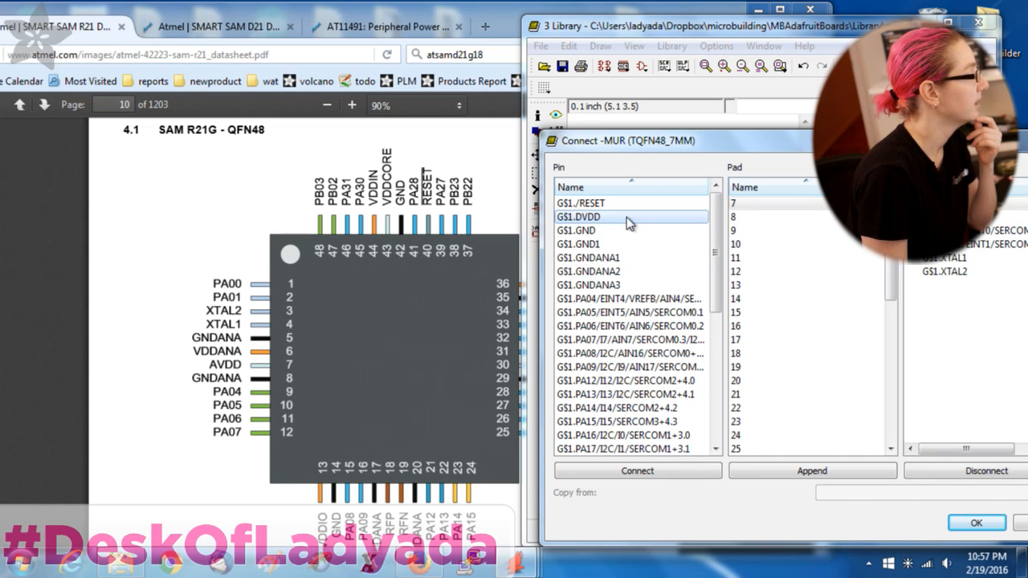
left_click(981, 472)
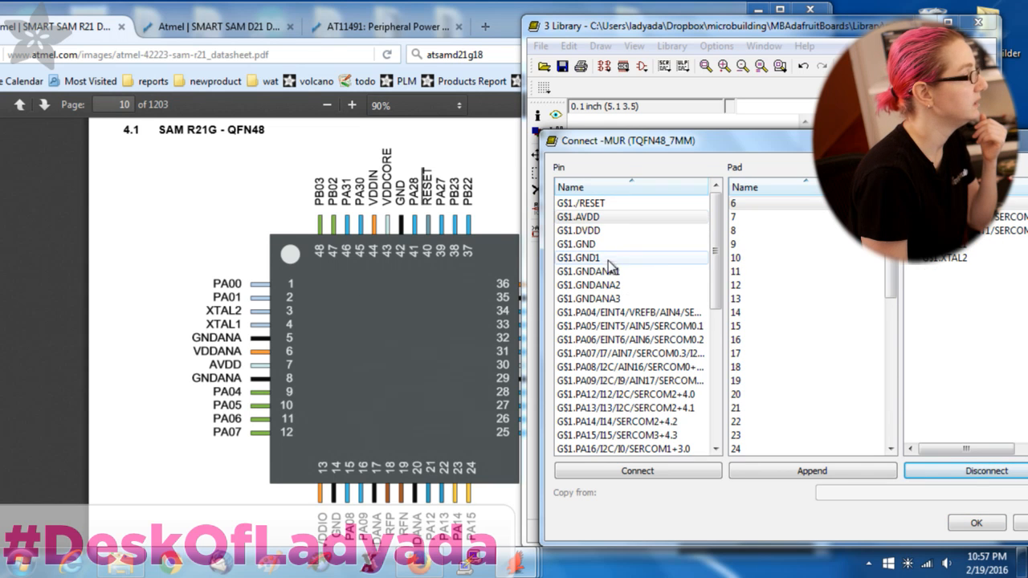
Connect VDDANA to pad 6, AVDD to pad 7 and GNDANA1 to pad 8
double_click(690, 232)
scroll(679, 388, "down", 6)
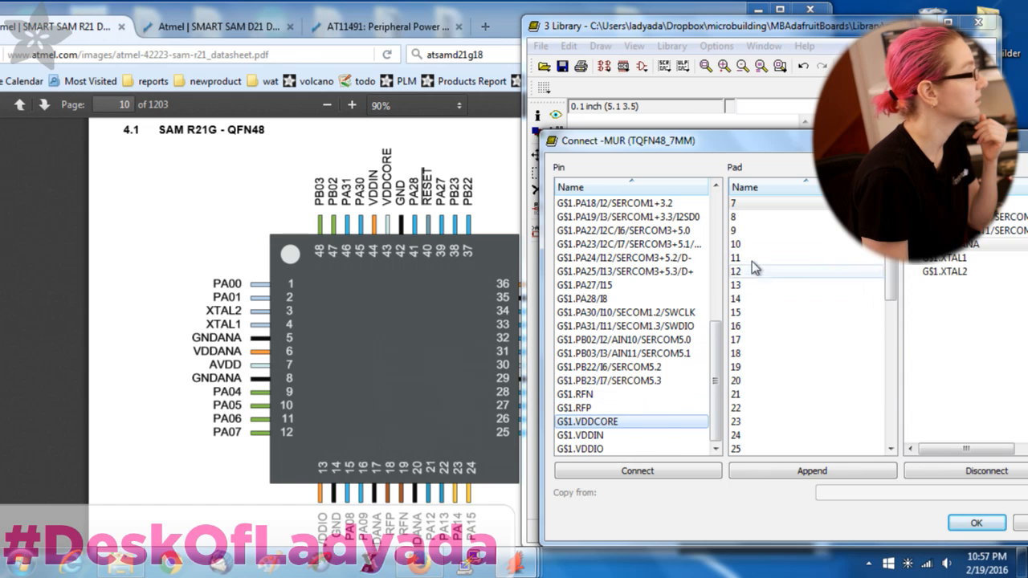
left_click_drag(717, 339, 720, 243)
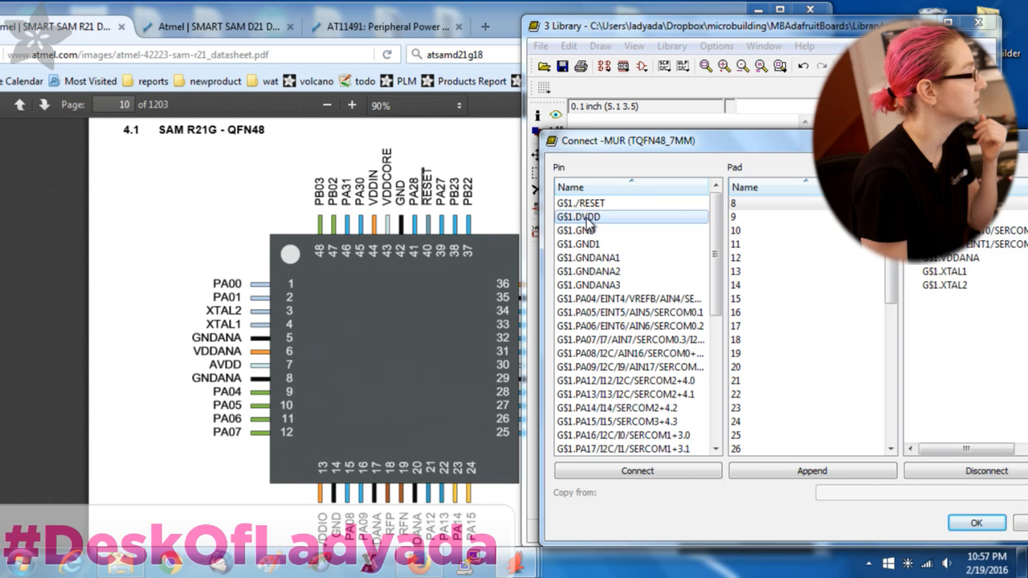
mouse_move(716, 265)
left_mouse_down()
mouse_move(720, 363)
mouse_move(717, 265)
left_mouse_up()
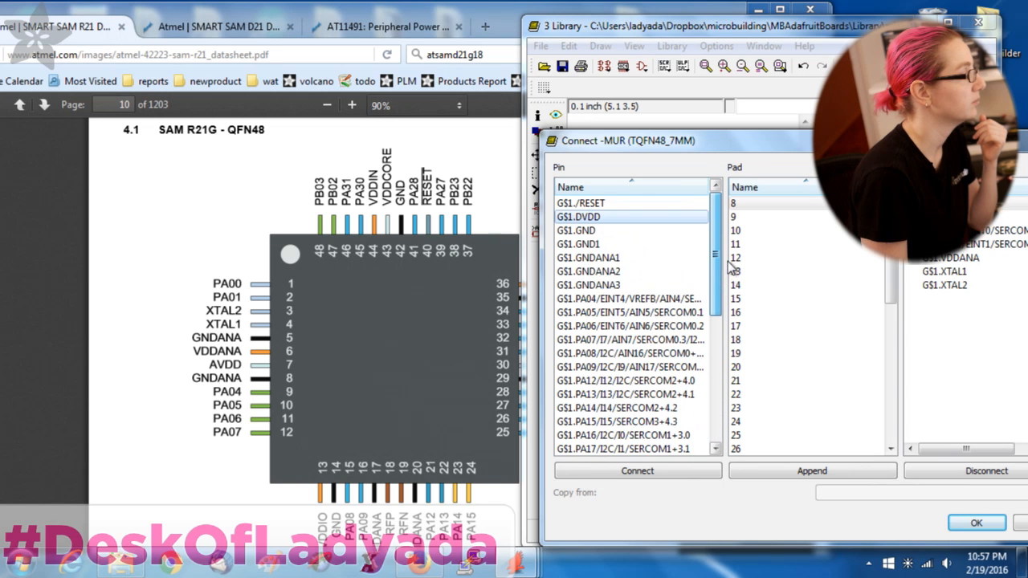
left_click(614, 260)
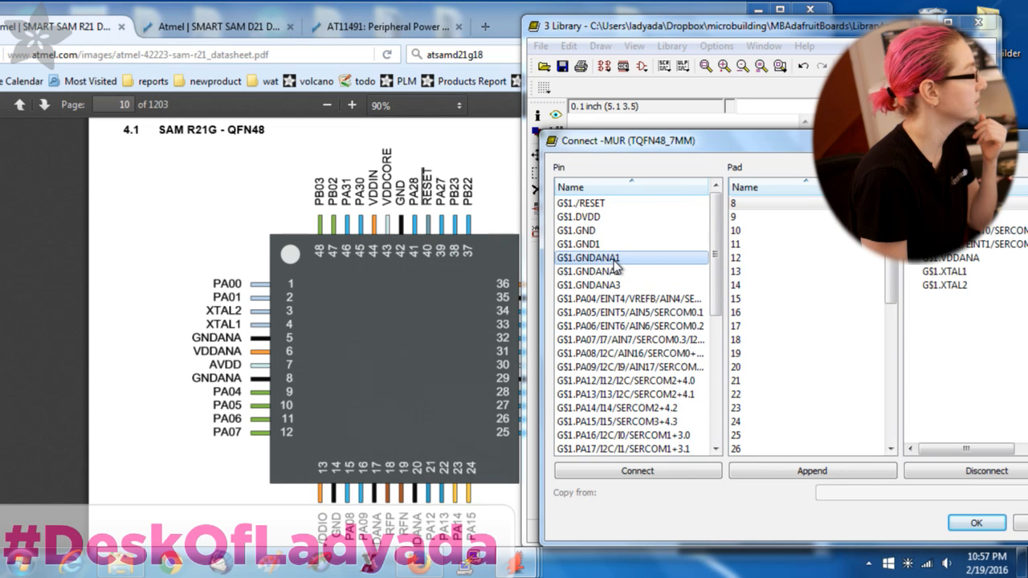
double_click(614, 261)
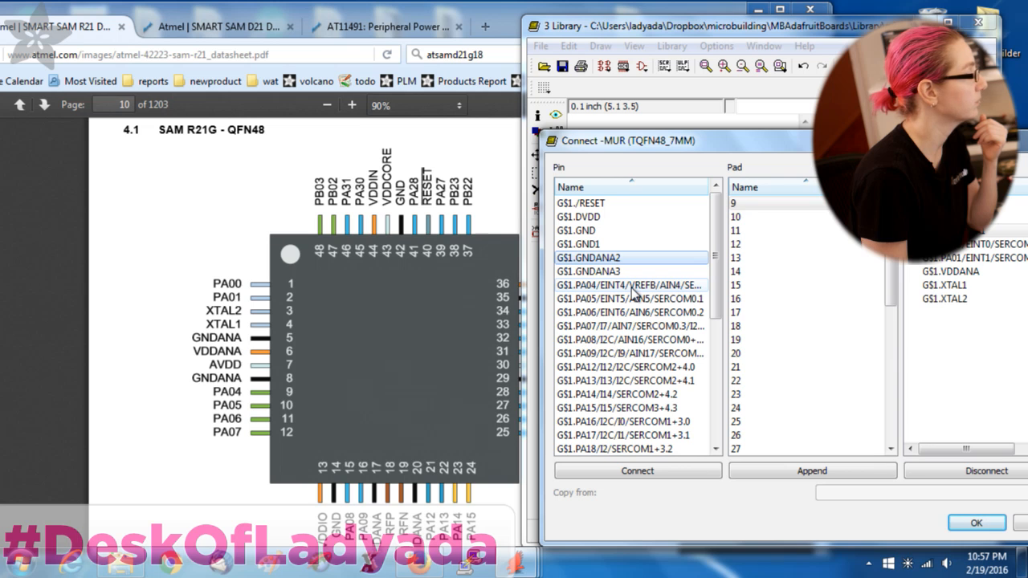
Connect pins PA04, PA05, PA06 and PA07 to pads 9 through 12 in order
double_click(632, 285)
double_click(632, 286)
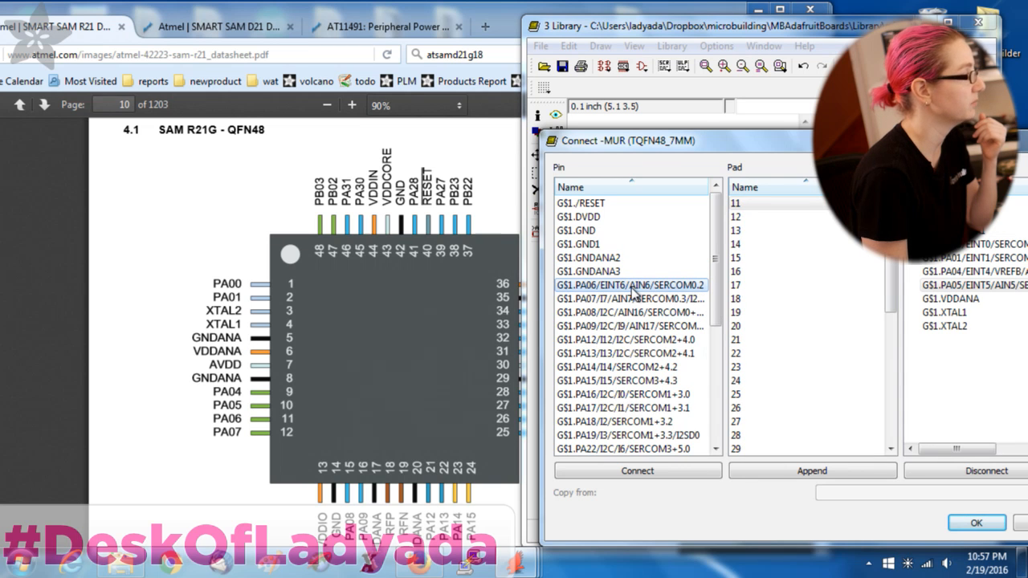
double_click(634, 291)
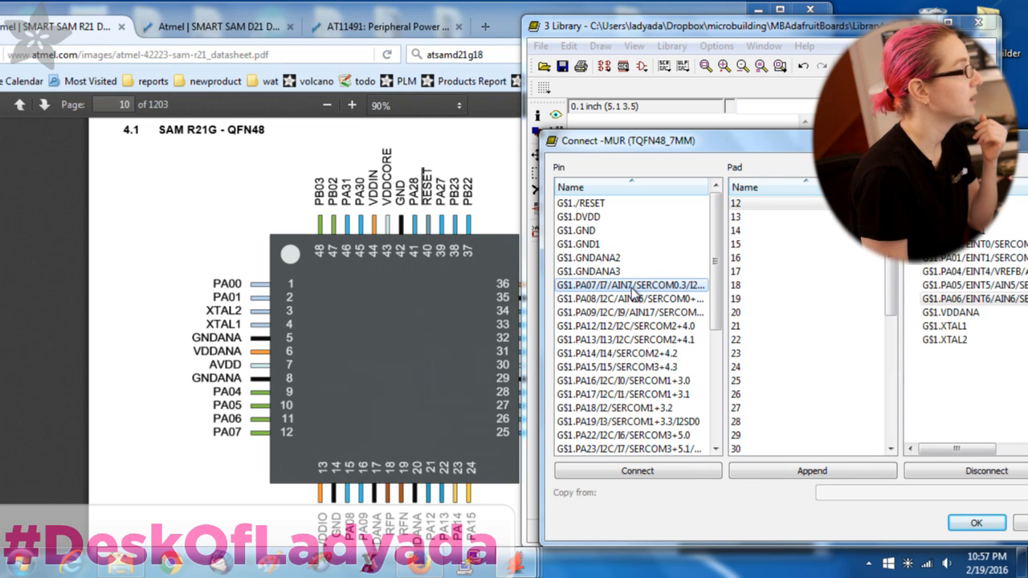
double_click(634, 291)
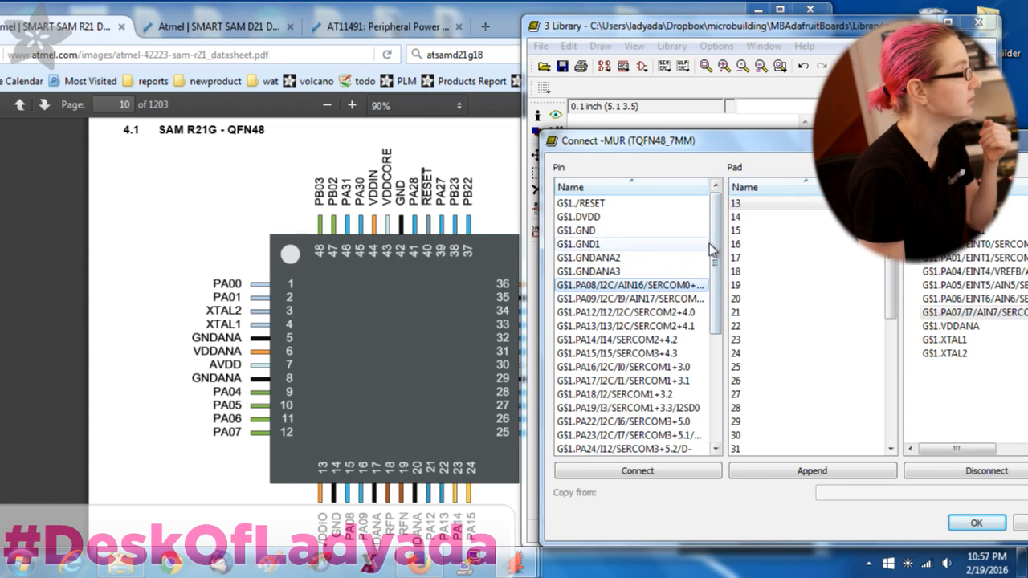
Connect the VDDIO pin to pad 13 and the GND pin to pad 14
left_click_drag(715, 264, 718, 363)
left_click(582, 448)
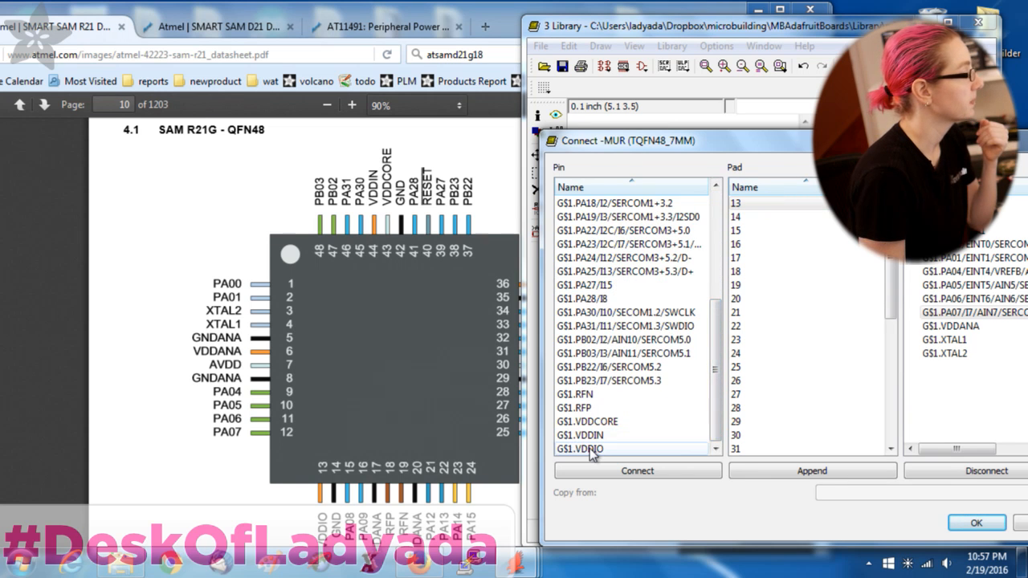
double_click(582, 448)
scroll(655, 356, "up", 4)
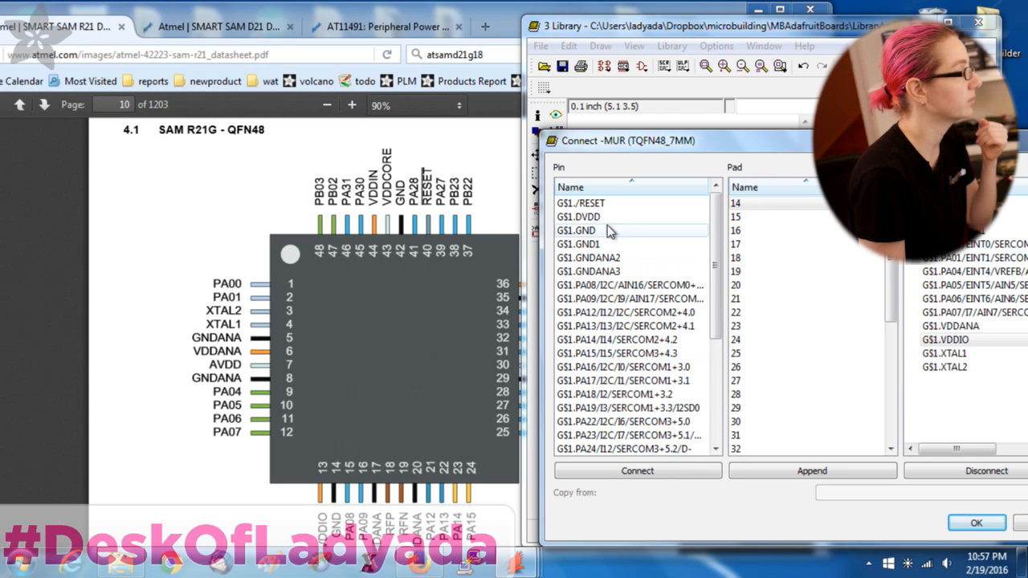
double_click(597, 232)
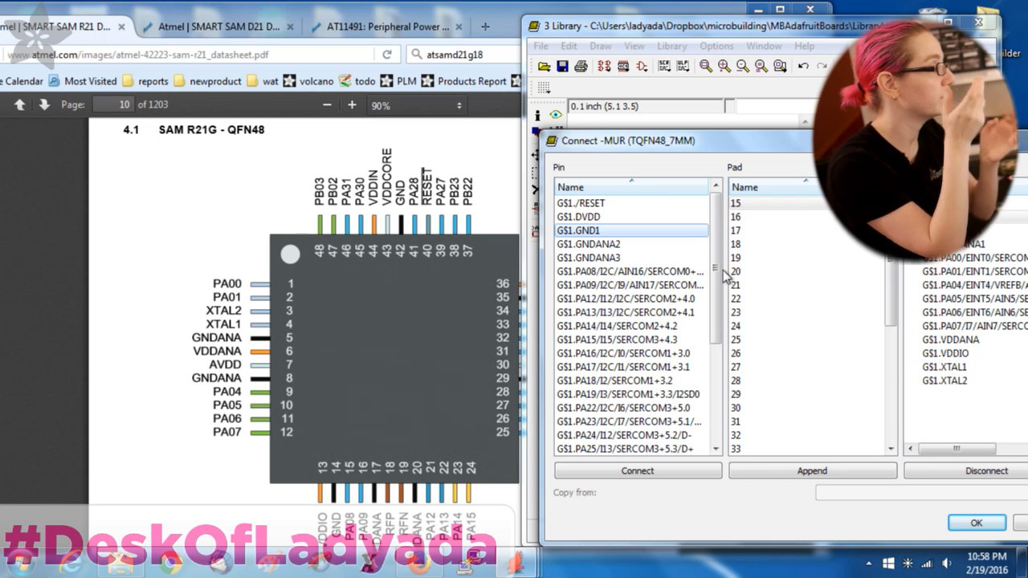
Connect pin PA08 to pad 15 and pin PA09 to pad 16
left_click(732, 273)
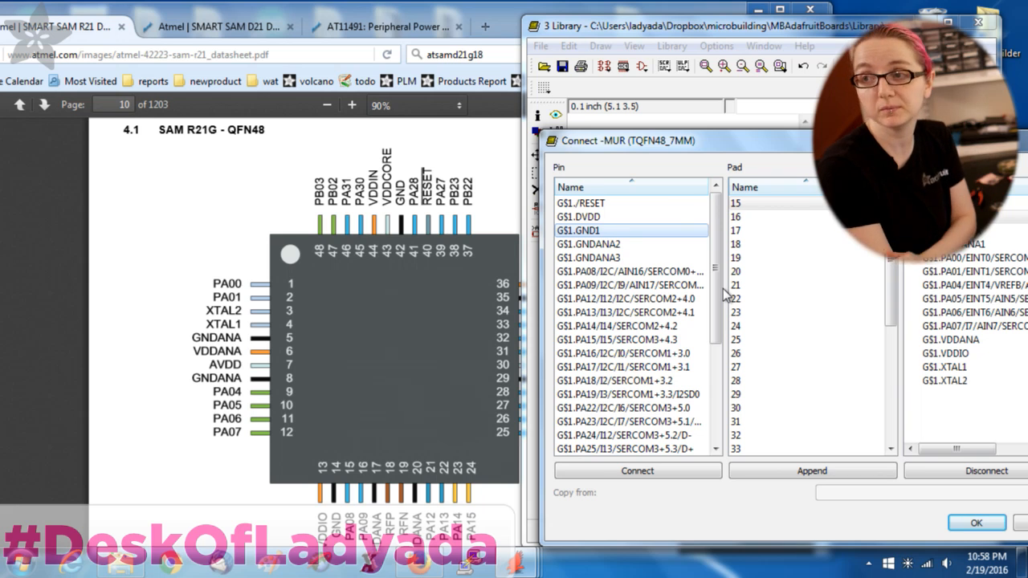
left_click_drag(720, 297, 720, 303)
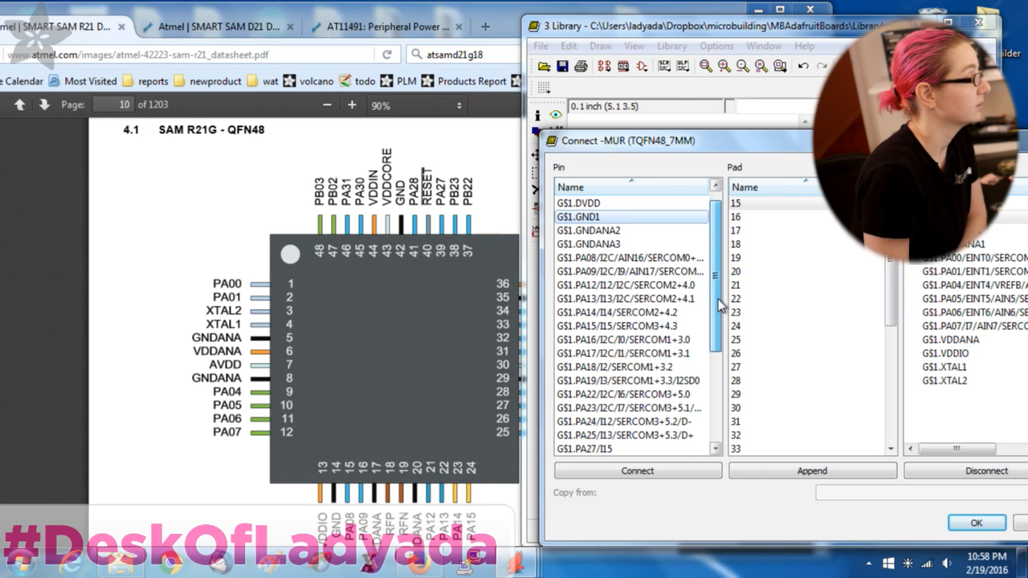
double_click(646, 258)
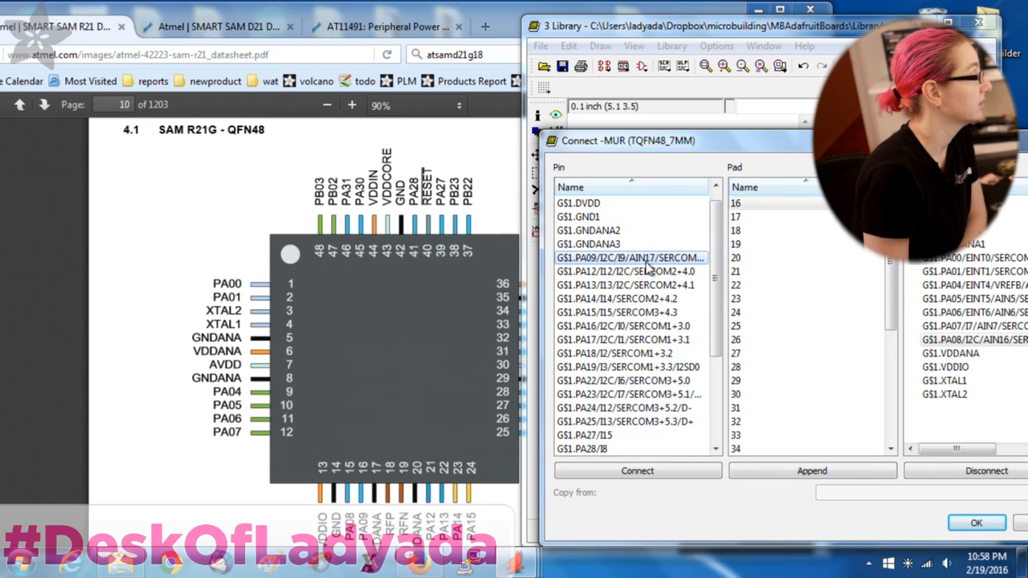
double_click(647, 261)
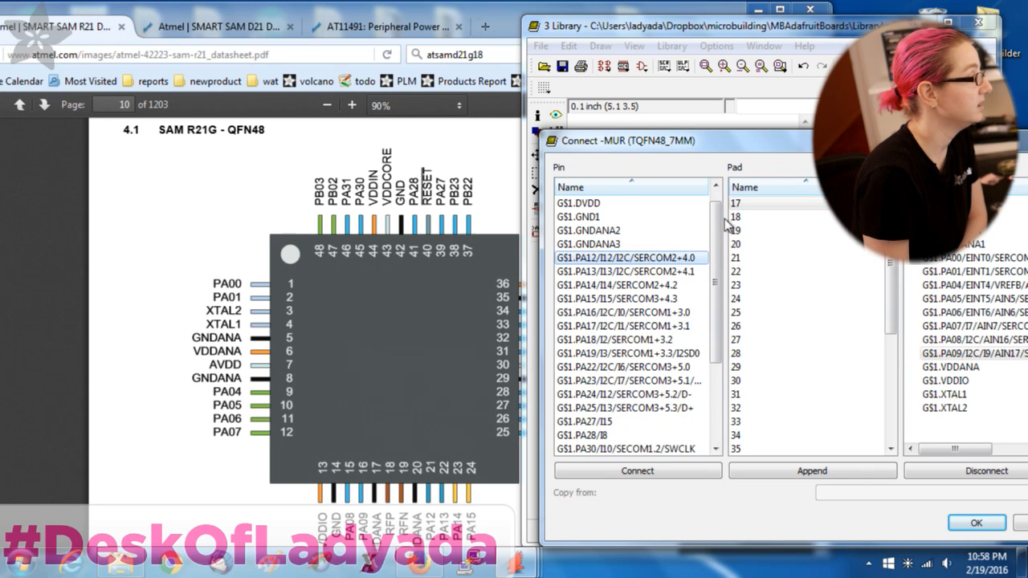
Switch to the datasheet and examine the QFN48 pinout's lower-edge labels for pins 13 to 24
left_click(502, 8)
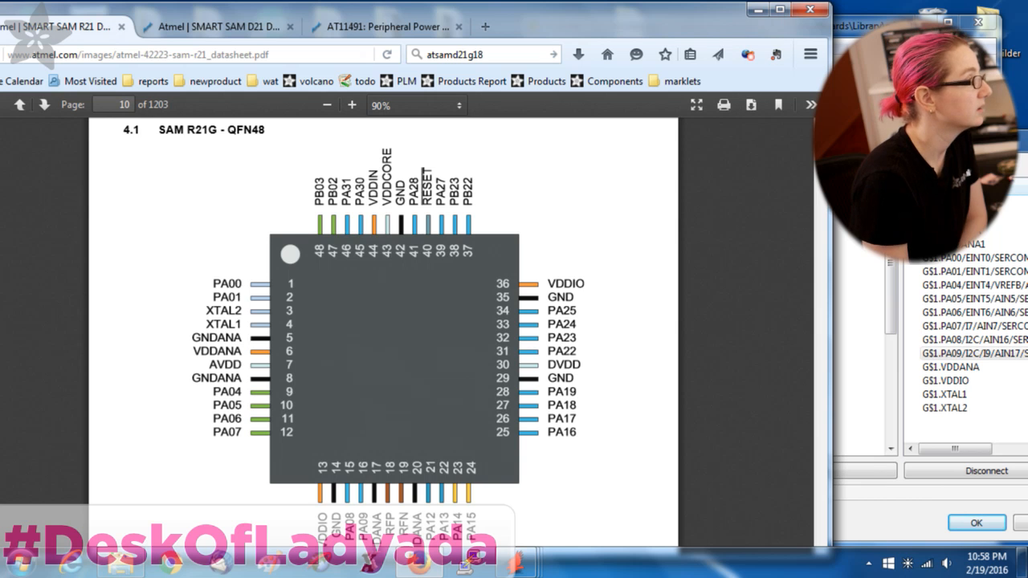
scroll(730, 269, "down", 10)
scroll(729, 269, "up", 5)
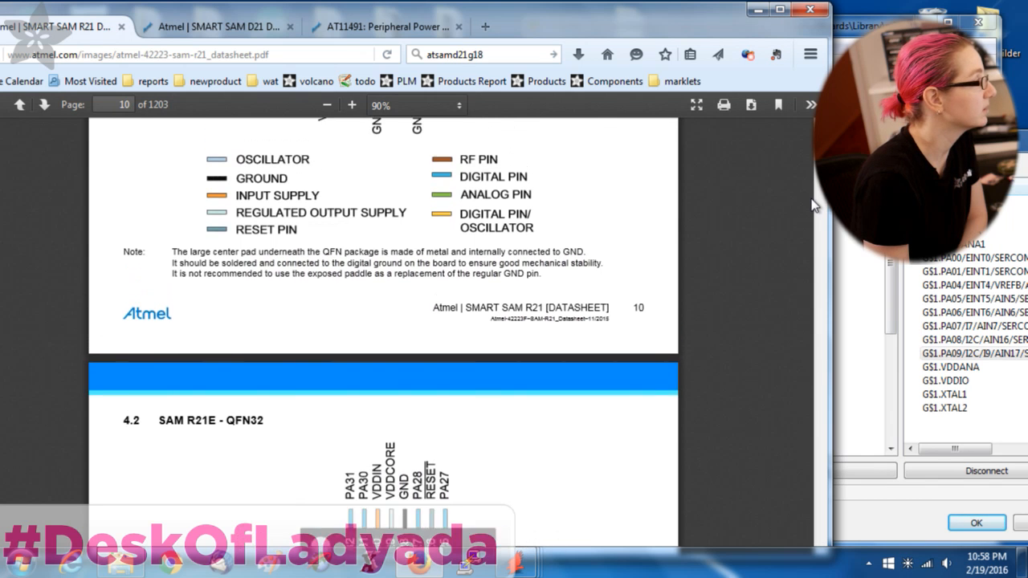
scroll(728, 264, "up", 4)
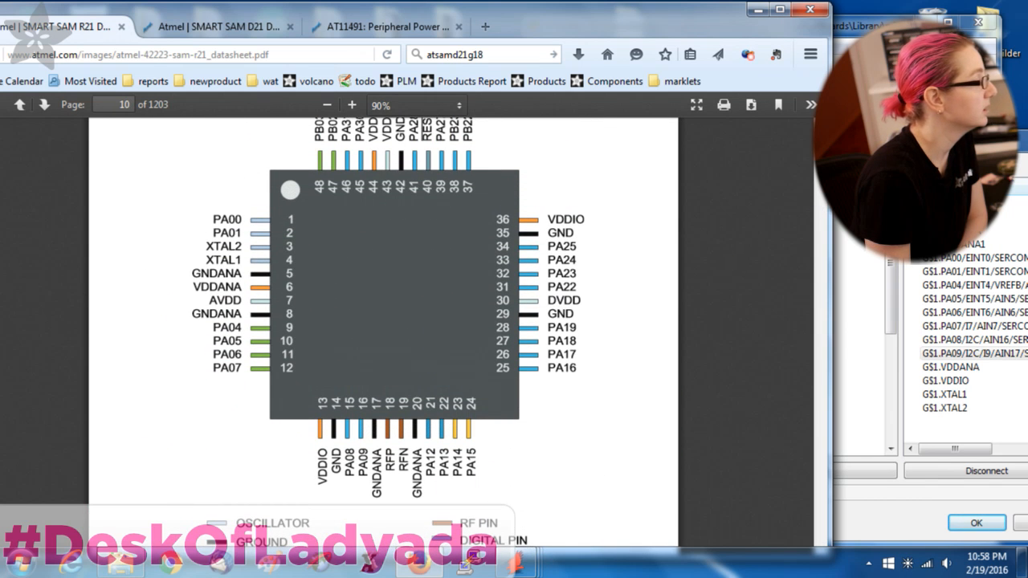
Switch back to the EAGLE library editor and connect pin GNDANA2 to pad 17
key("alt+Tab")
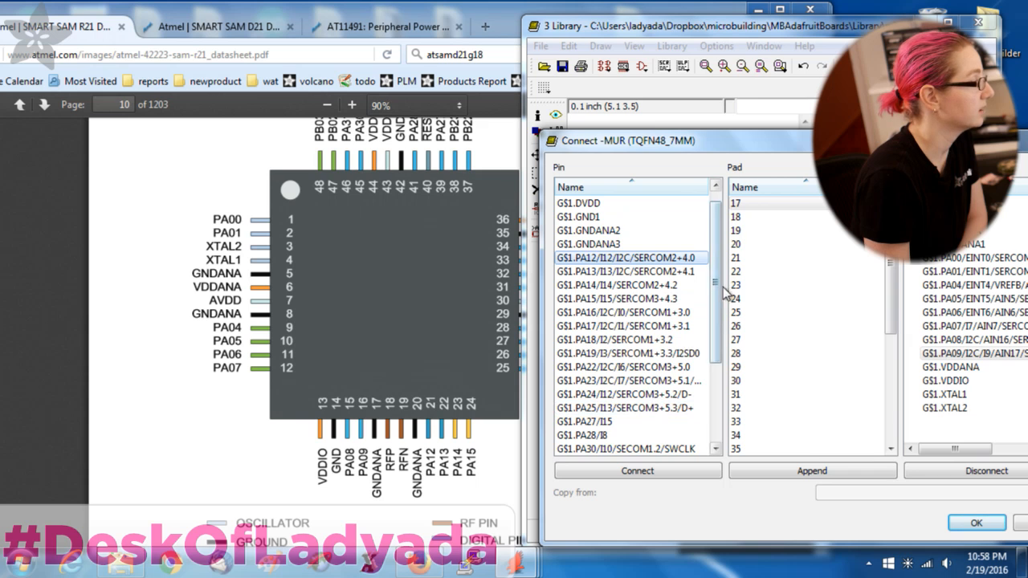
left_click_drag(718, 290, 713, 401)
scroll(667, 325, "up", 3)
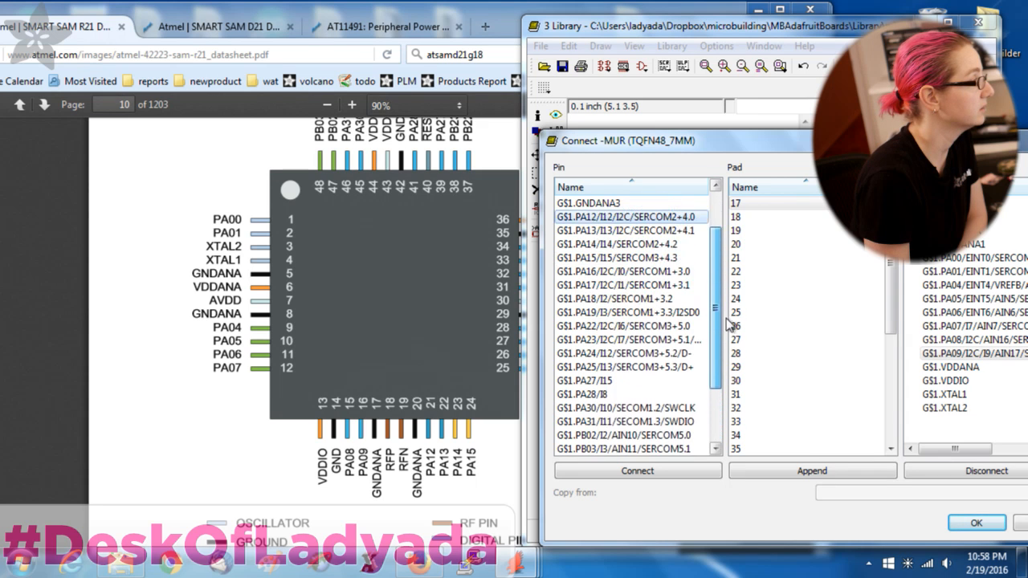
double_click(624, 230)
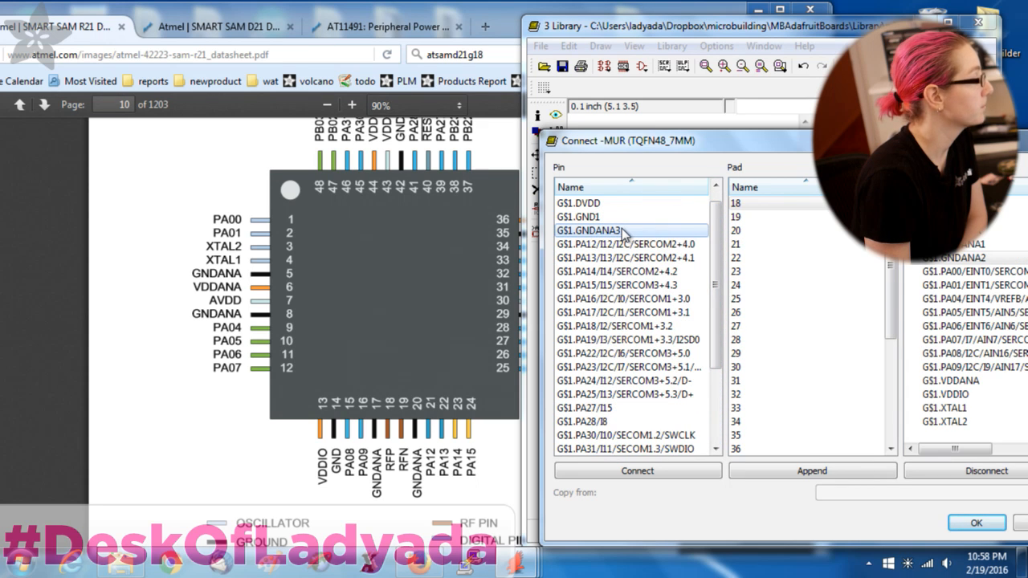
Connect pin RFP to pad 18 and pin RFN to pad 19
scroll(715, 362, "down", 3)
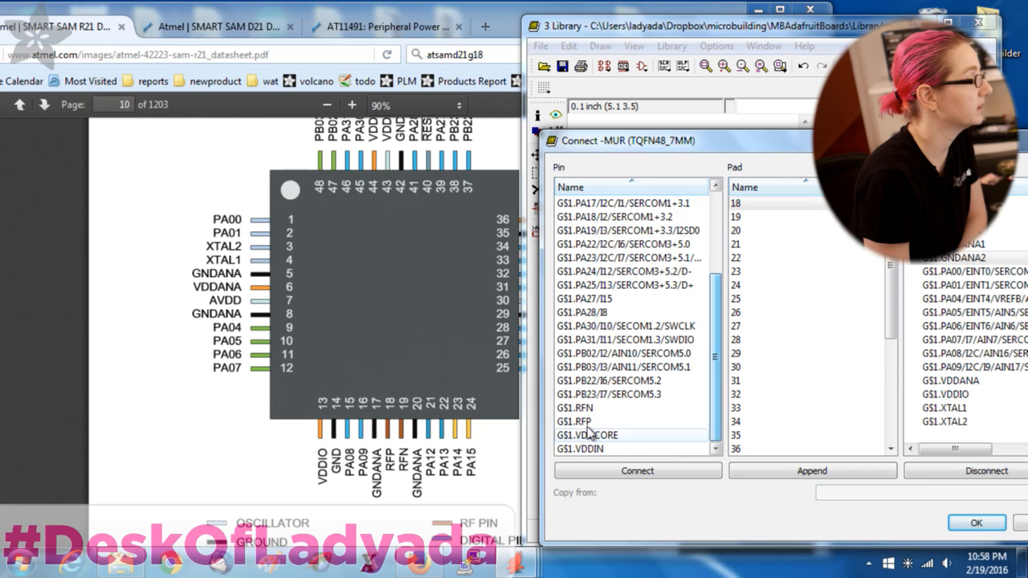
left_click(587, 424)
double_click(586, 424)
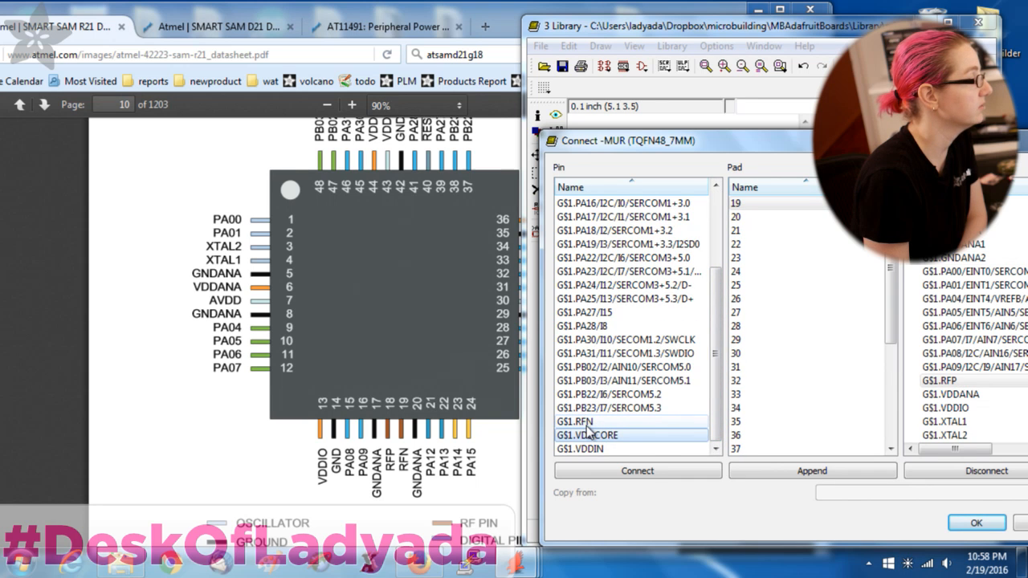
double_click(587, 424)
Connect GNDANA3 to pad 20 and pins PA12, PA13, PA14 and PA15 to pads 21 through 24 in order
scroll(606, 227, "up", 5)
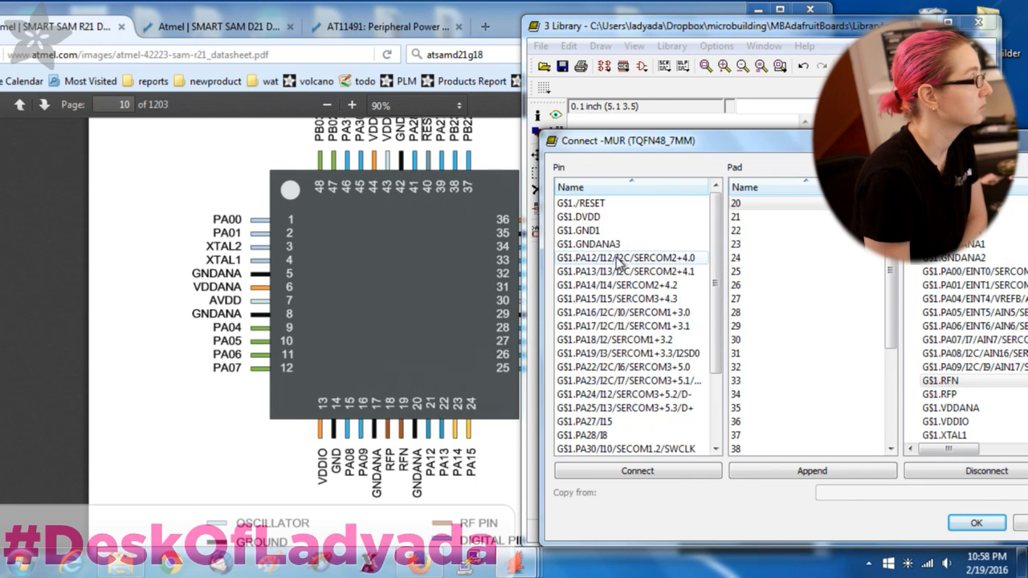
double_click(622, 245)
double_click(623, 245)
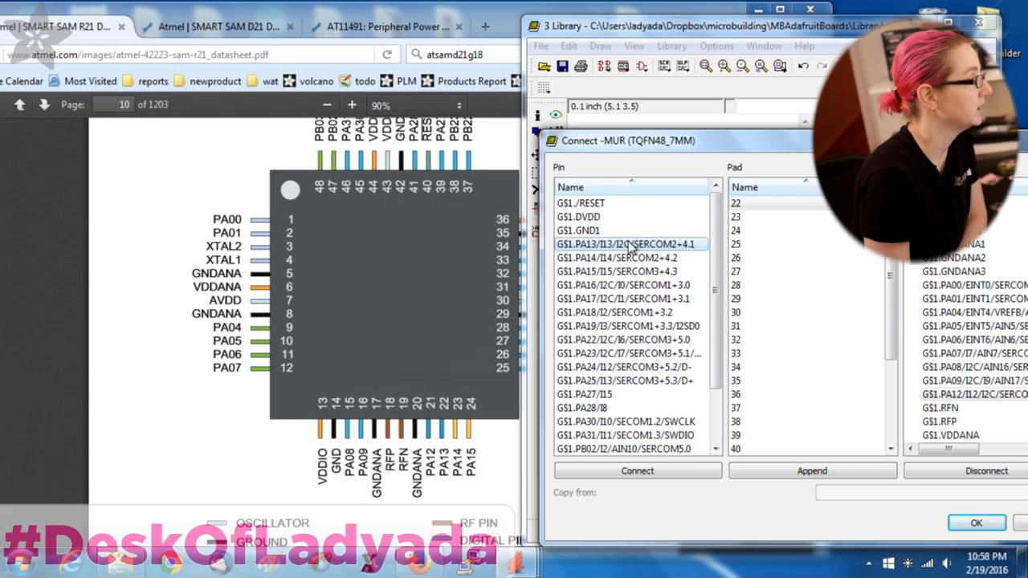
double_click(629, 245)
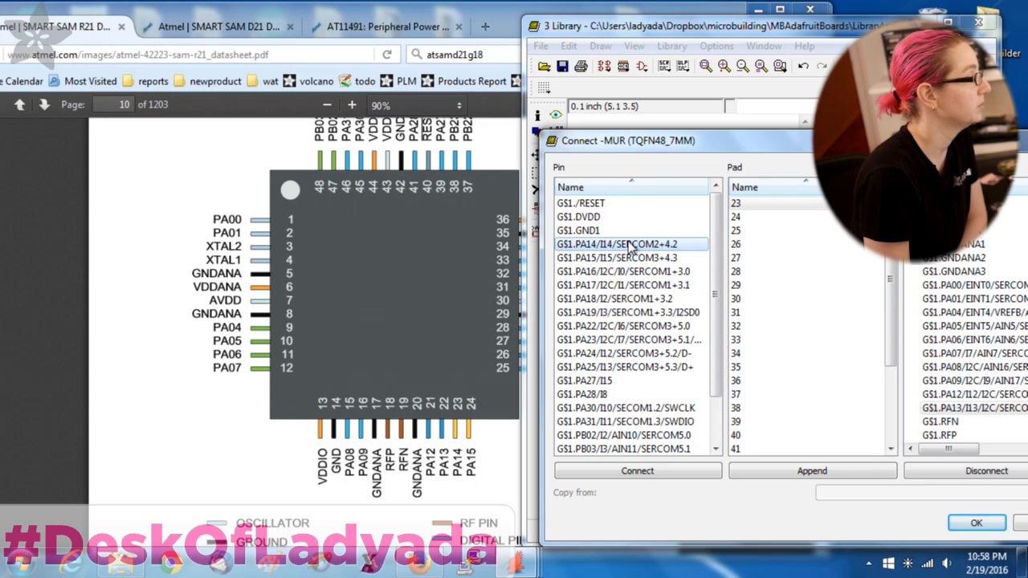
double_click(629, 245)
double_click(630, 245)
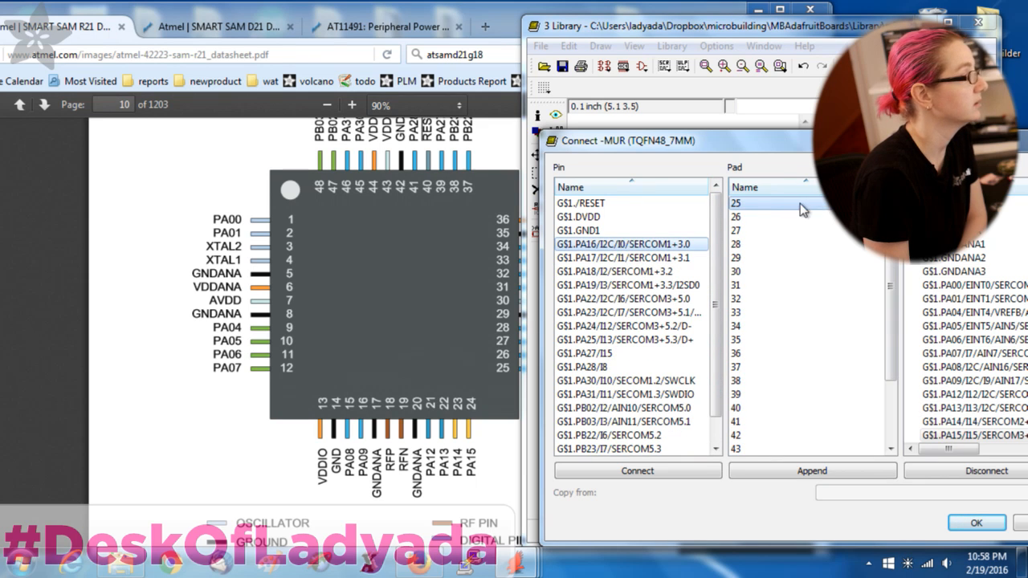
Move the datasheet window so pins 25 to 36 can be read, and connect PA16 through PA19 to pads 25 through 28
left_click(513, 24)
left_click_drag(627, 20, 438, 28)
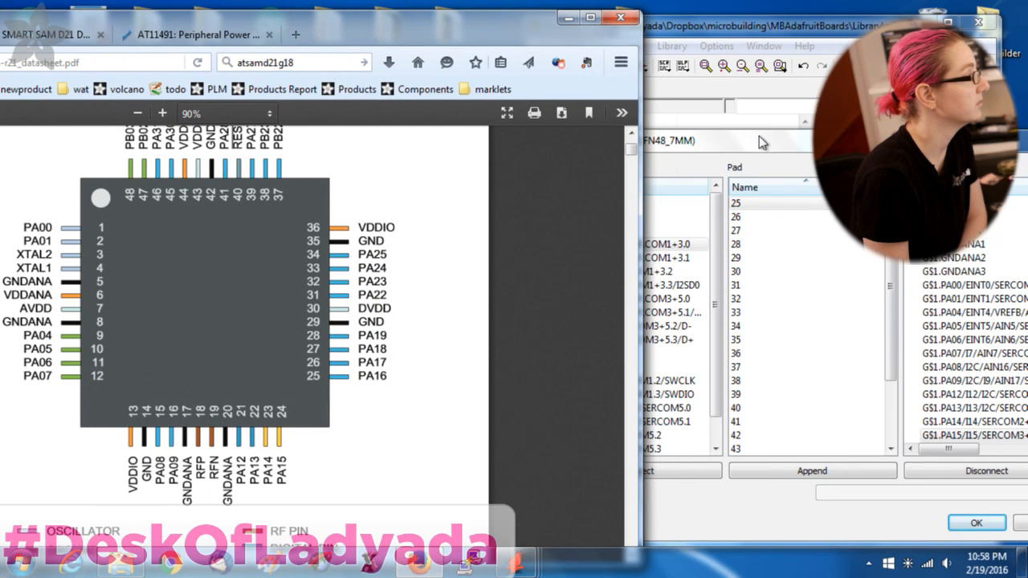
left_click_drag(755, 135, 763, 135)
double_click(643, 245)
double_click(642, 245)
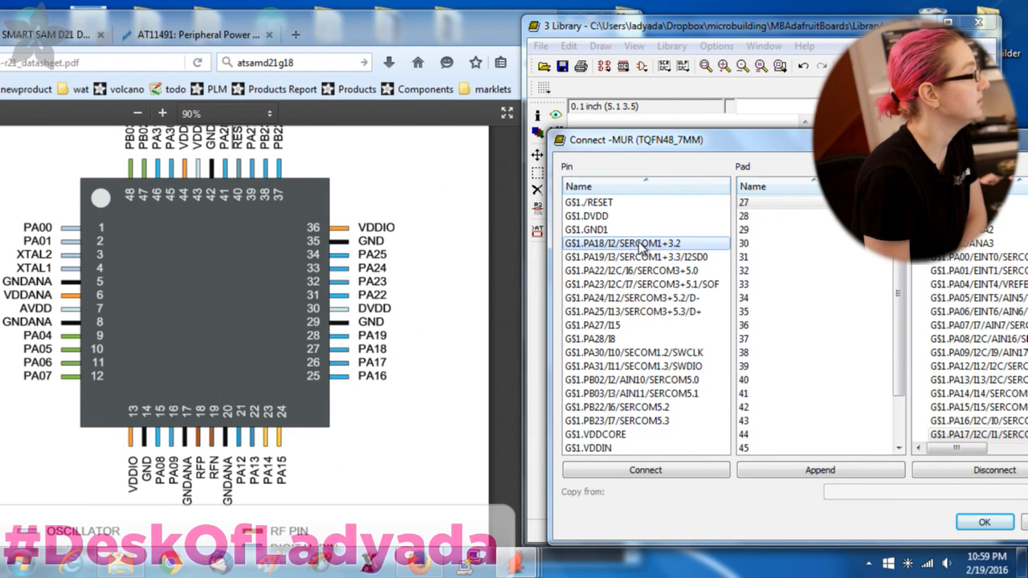
double_click(642, 245)
double_click(640, 244)
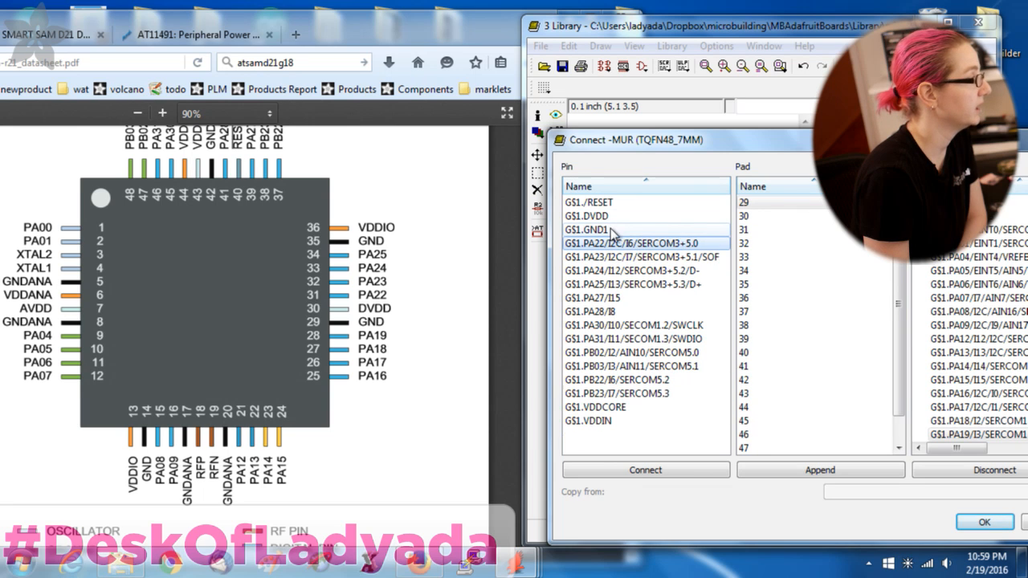
Connect GND1 to pad 29, DVDD to pad 30, and pins PA22 through PA25 to pads 31 through 34
double_click(610, 229)
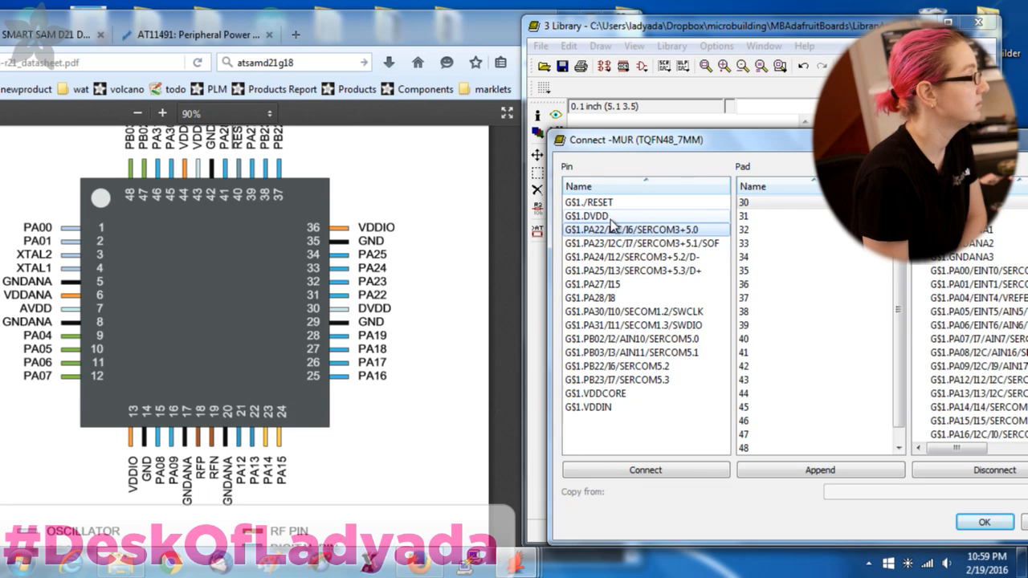
double_click(611, 218)
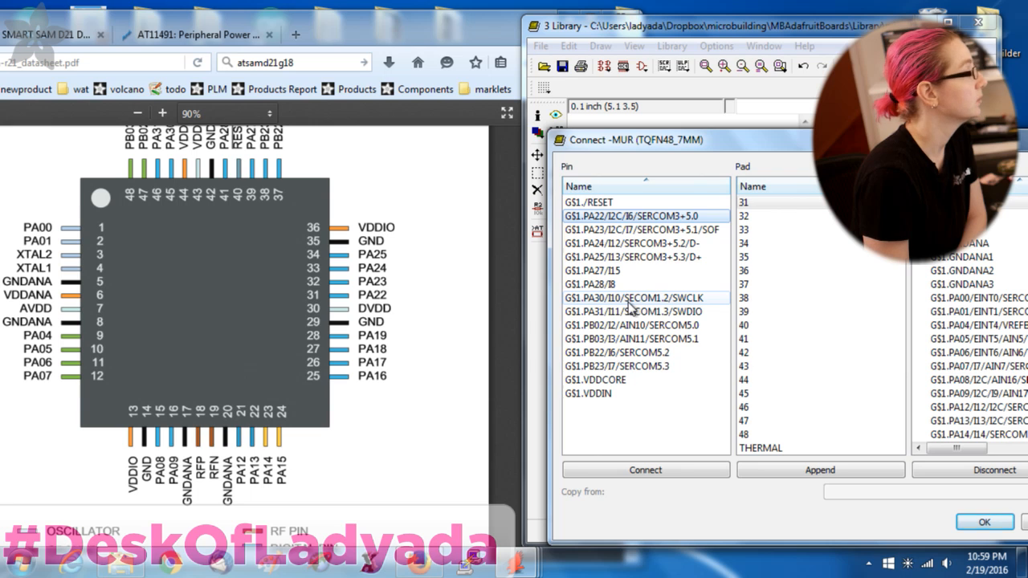
double_click(654, 216)
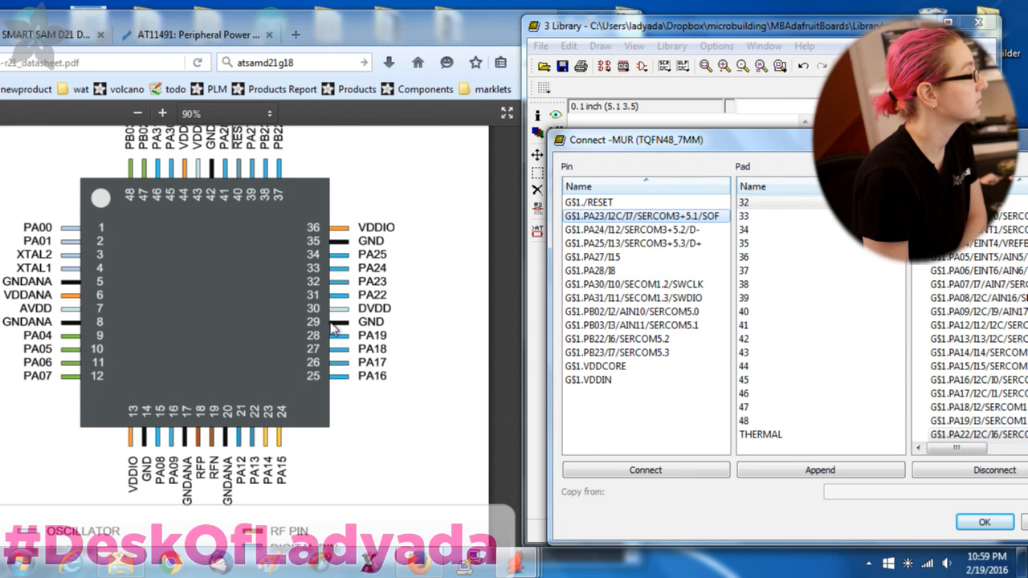
left_click(626, 216)
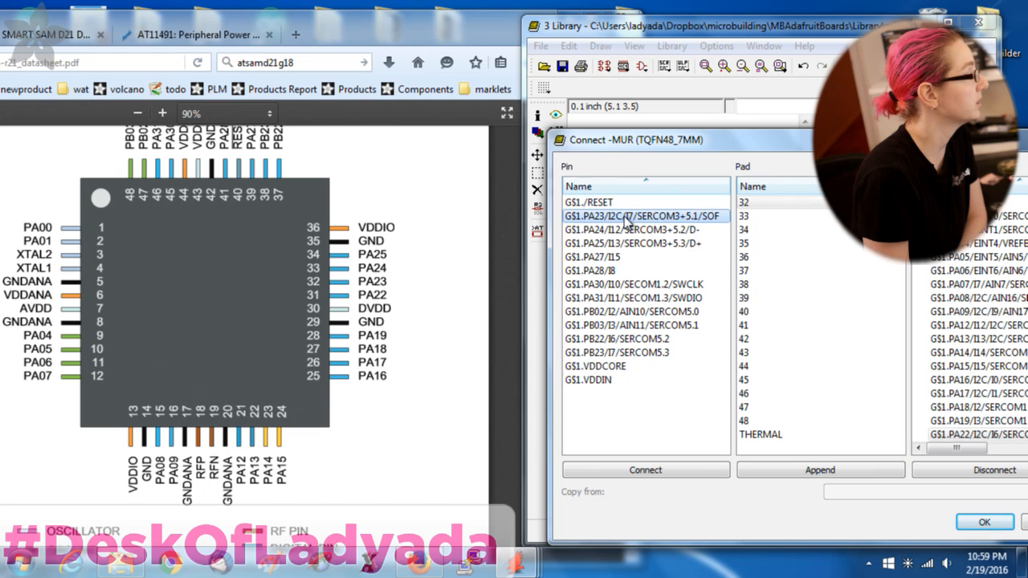
double_click(625, 216)
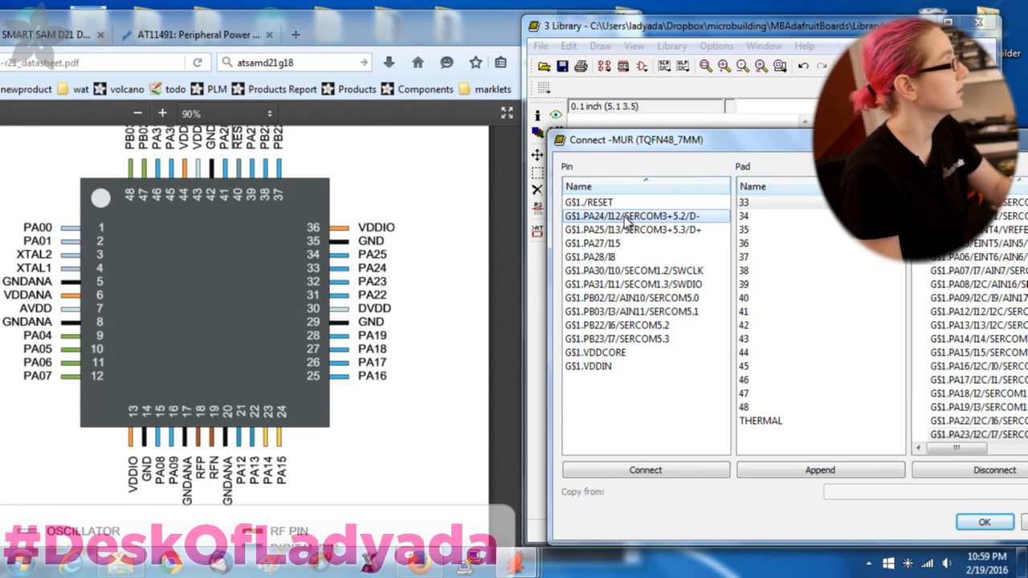
double_click(624, 217)
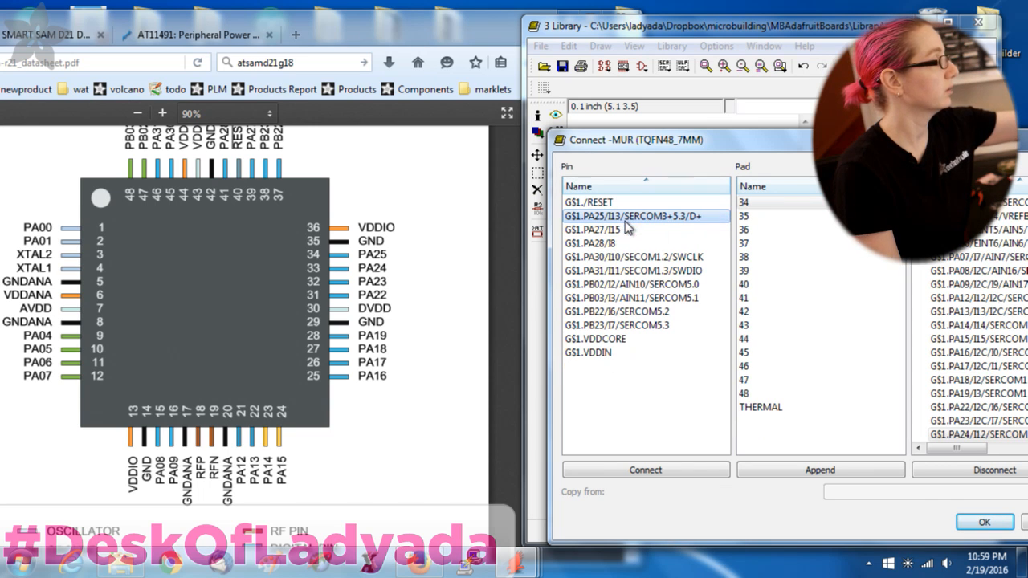
double_click(626, 217)
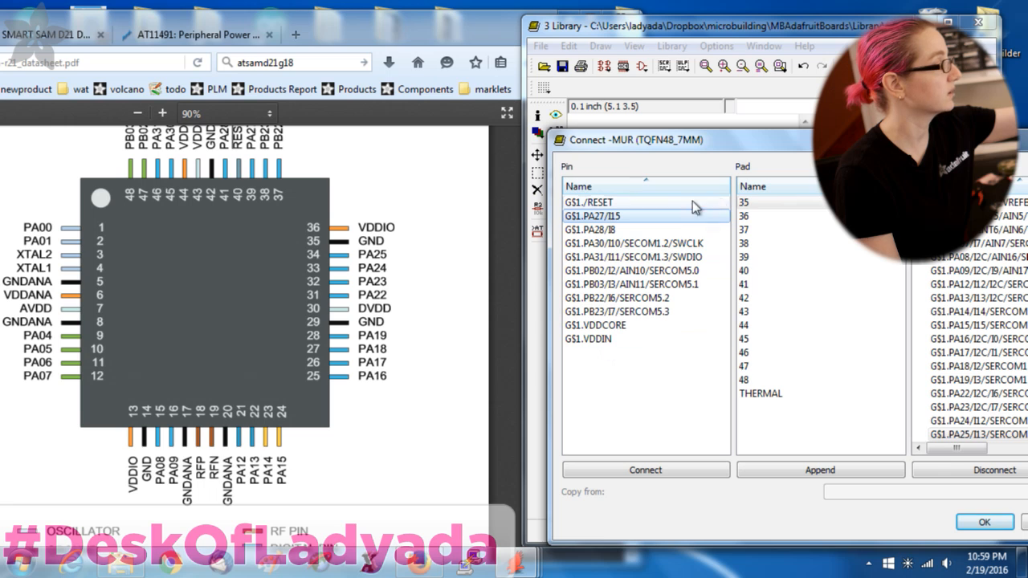
Bring the datasheet's upper-edge pin labels into view and connect PB22 to pad 37 and PB23 to pad 38
left_click(767, 217)
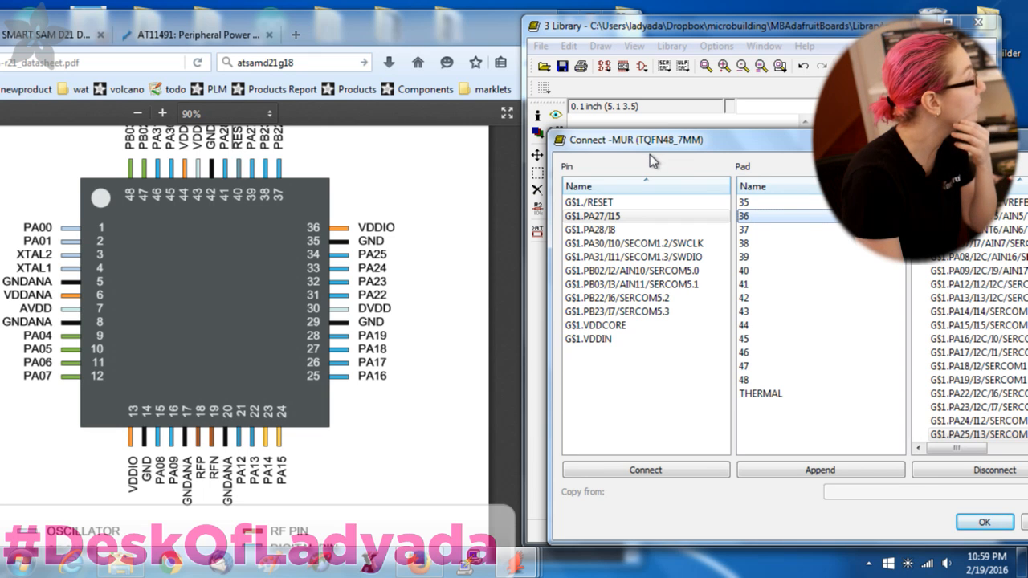
left_click_drag(663, 142, 565, 140)
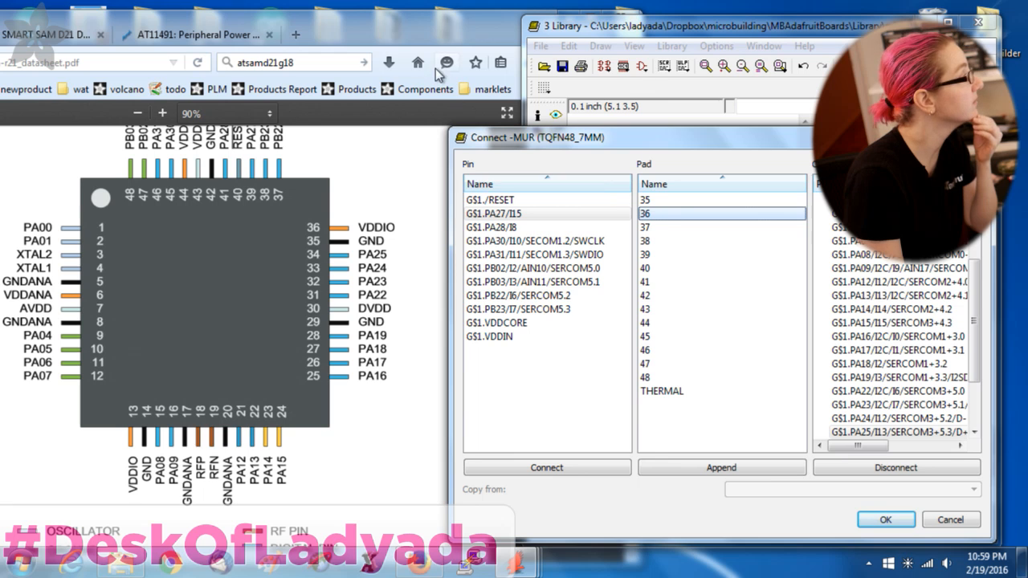
left_click(343, 197)
scroll(375, 236, "up", 1)
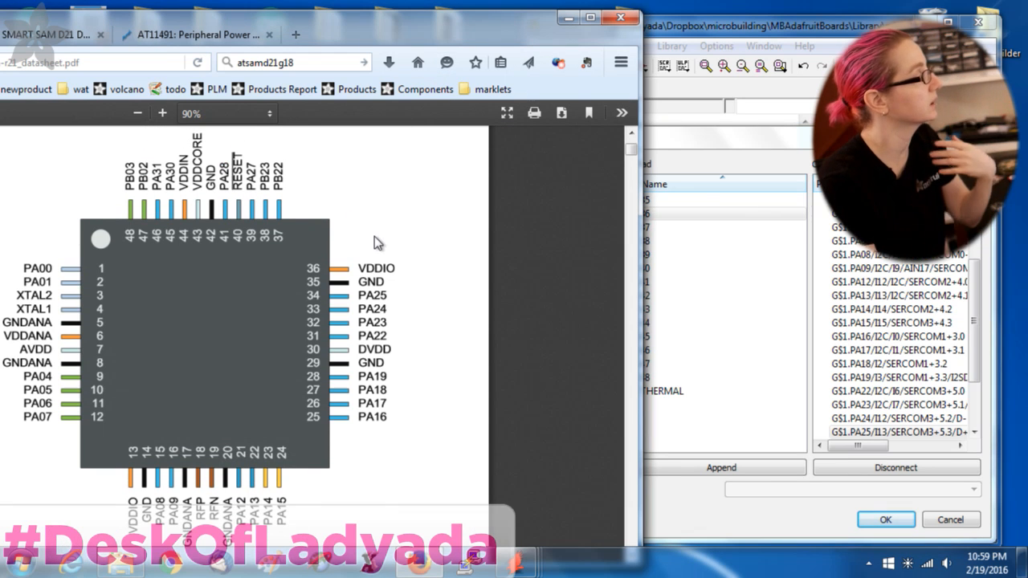
left_click_drag(700, 140, 722, 141)
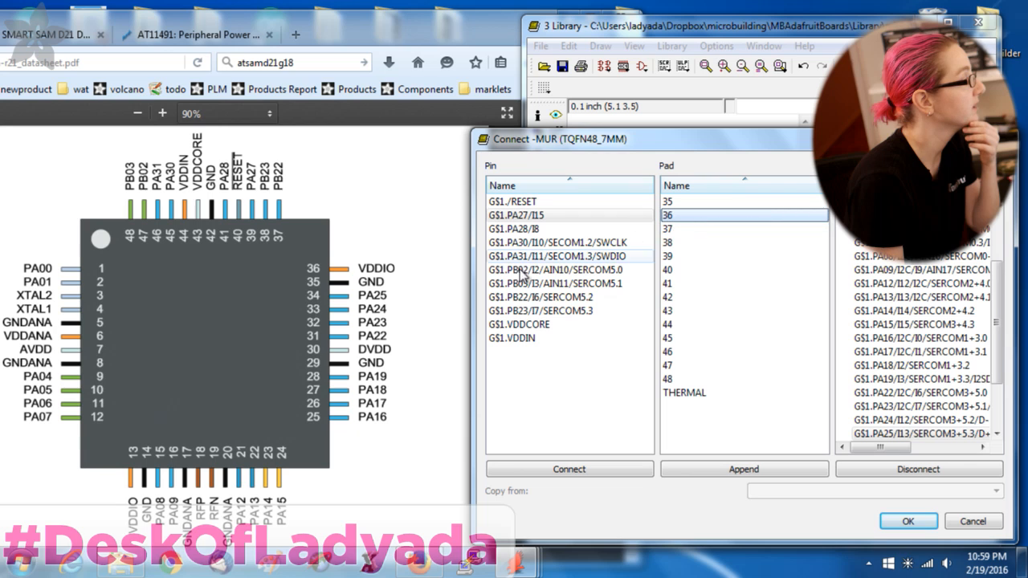
left_click(547, 297)
left_click(698, 228)
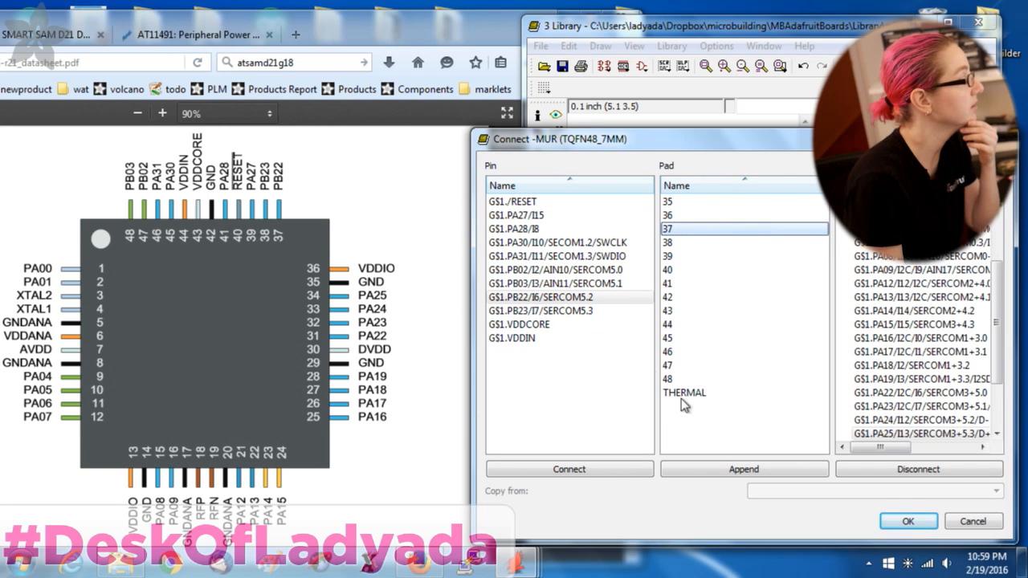
left_click(597, 467)
left_click(596, 467)
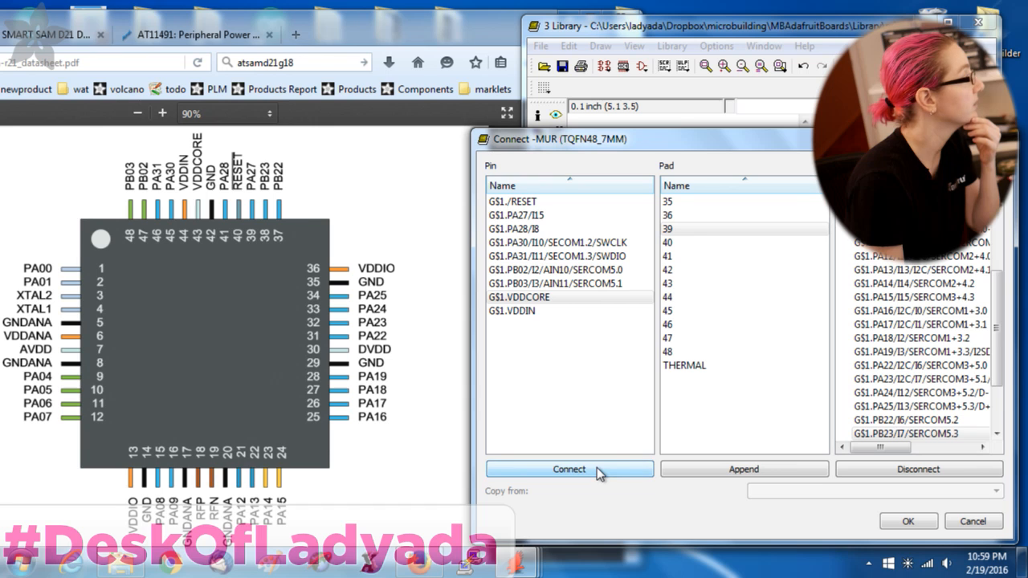
Connect pin PA27 to pad 39, /RESET to pad 40 and PA28 to pad 41
double_click(559, 216)
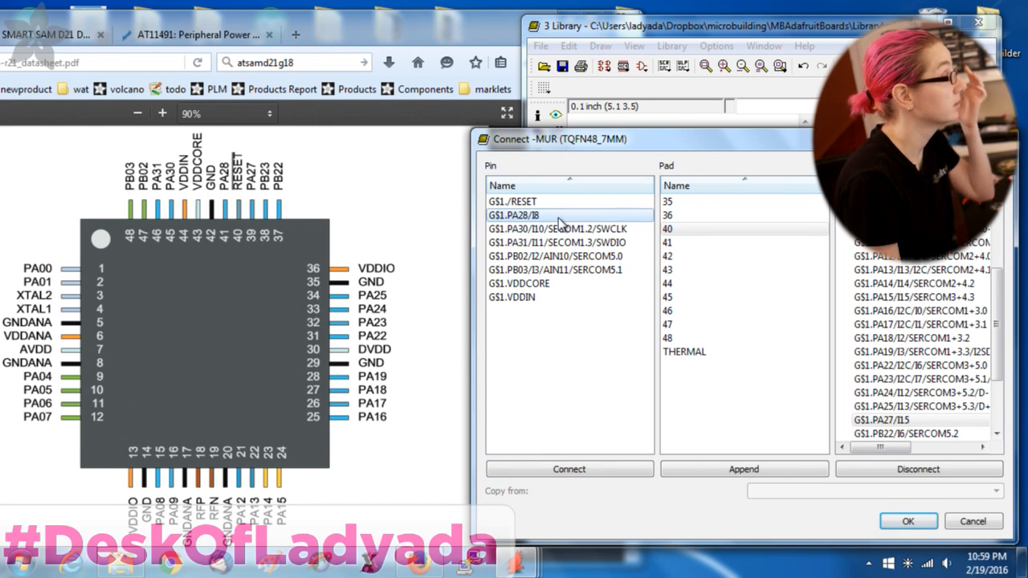
double_click(559, 205)
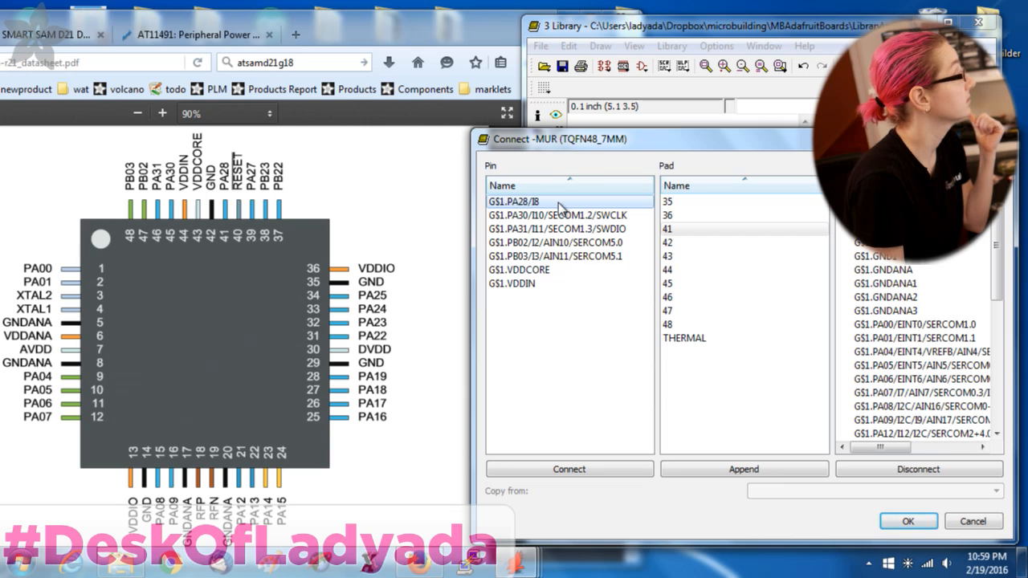
double_click(560, 206)
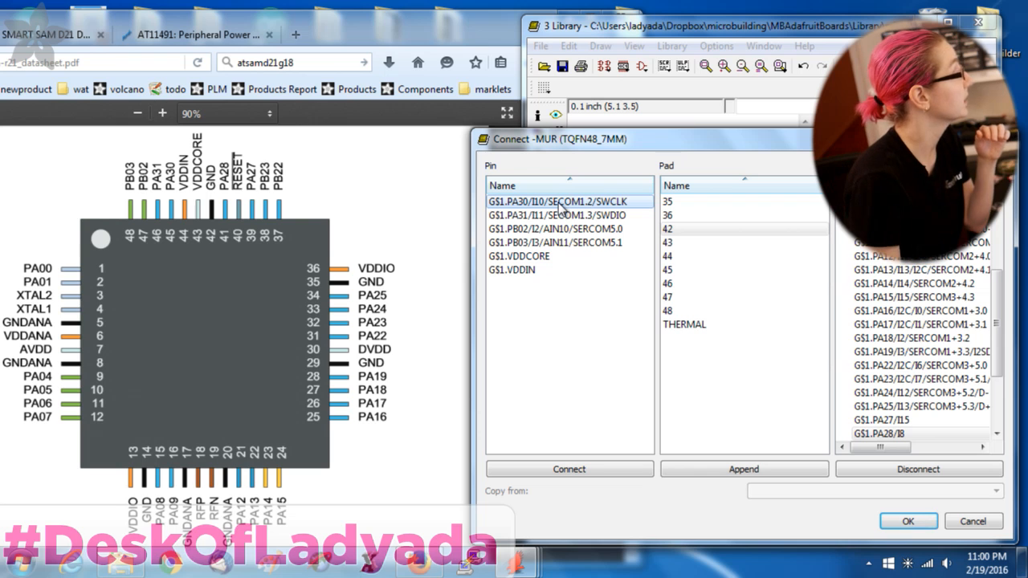
Connect pin VDDCORE to pad 43 and pin VDDIN to pad 44
left_click(530, 256)
double_click(691, 240)
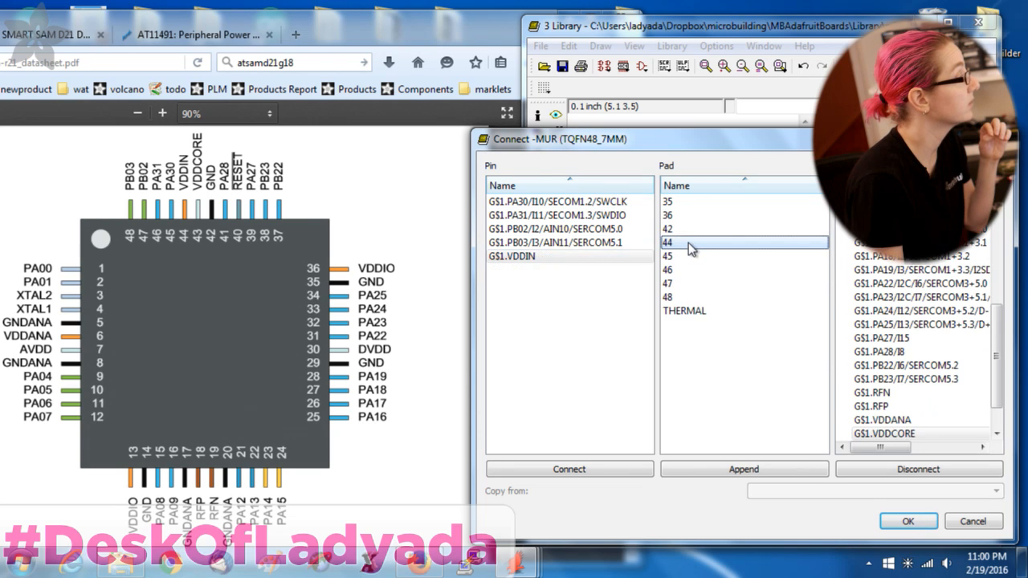
left_click(562, 257)
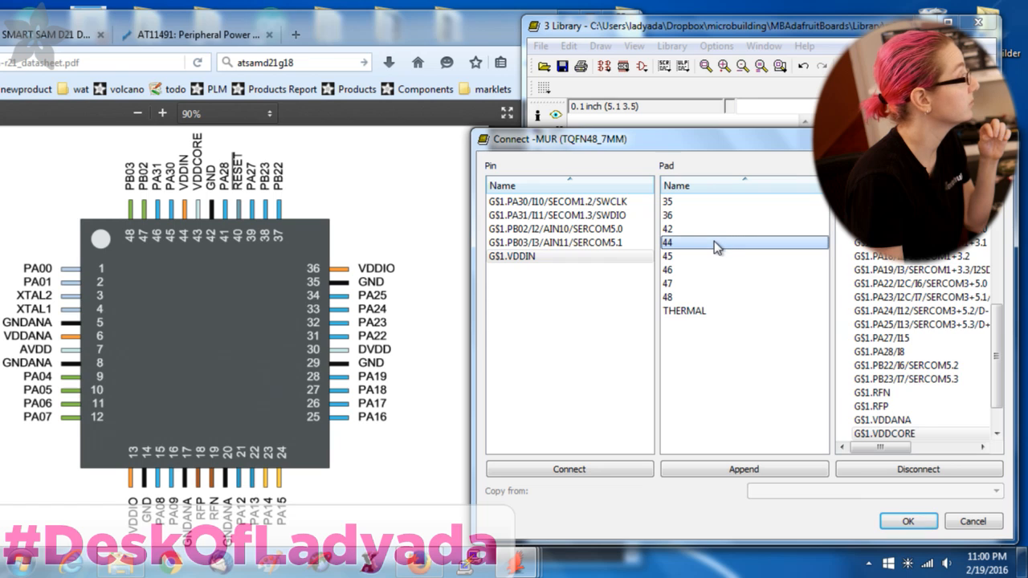
double_click(719, 242)
Connect pins PA30, PA31, PB02 and PB03 to pads 45 through 48 in order and accept the pin-to-pad assignments
left_click(552, 202)
double_click(553, 204)
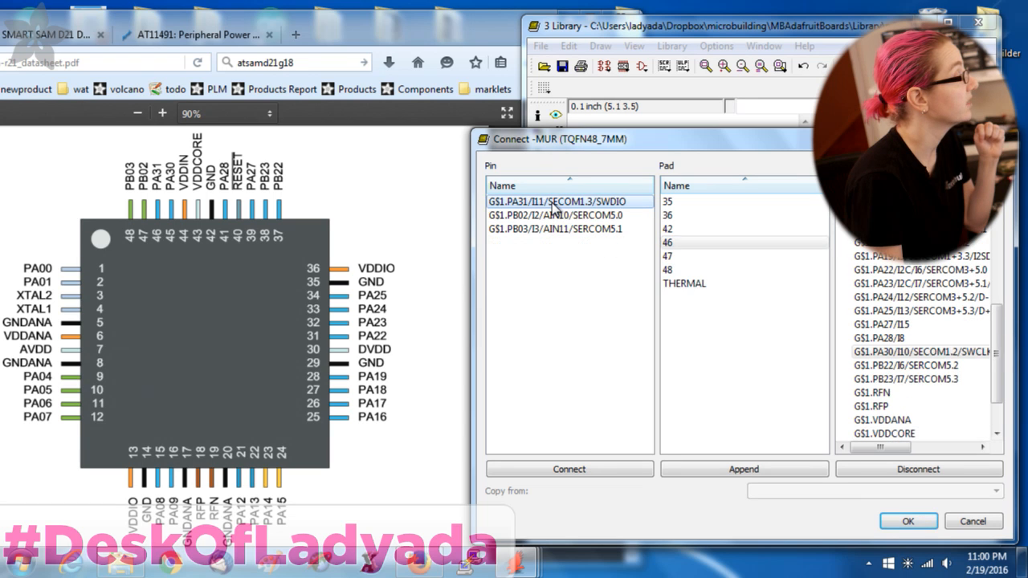
double_click(553, 204)
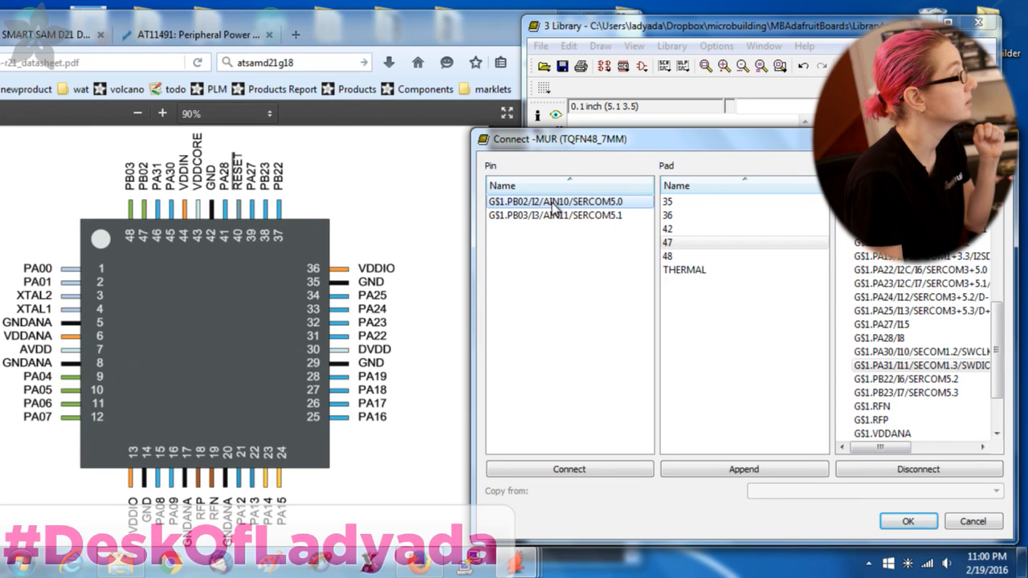
double_click(552, 204)
double_click(553, 204)
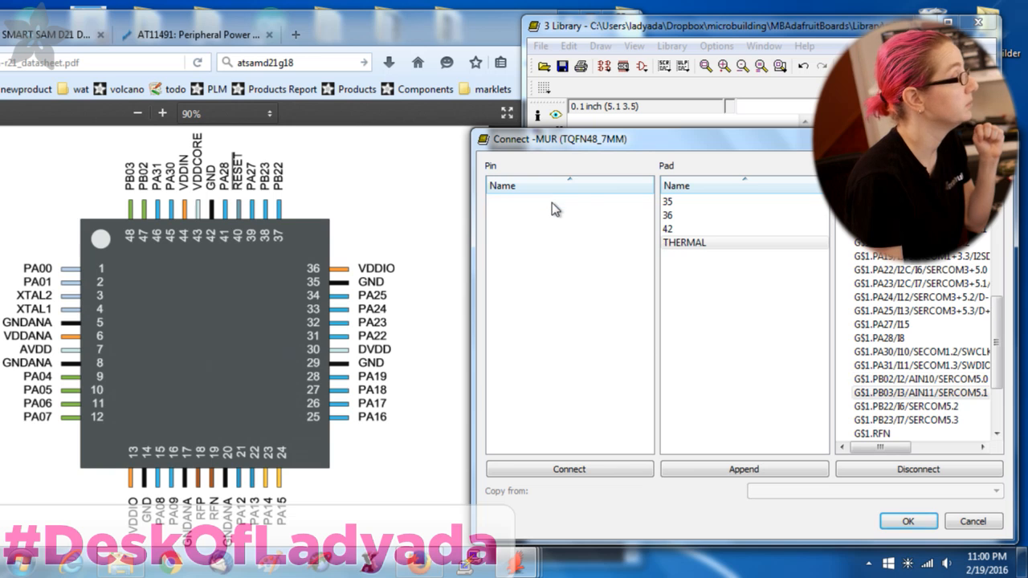
left_click_drag(697, 146, 671, 146)
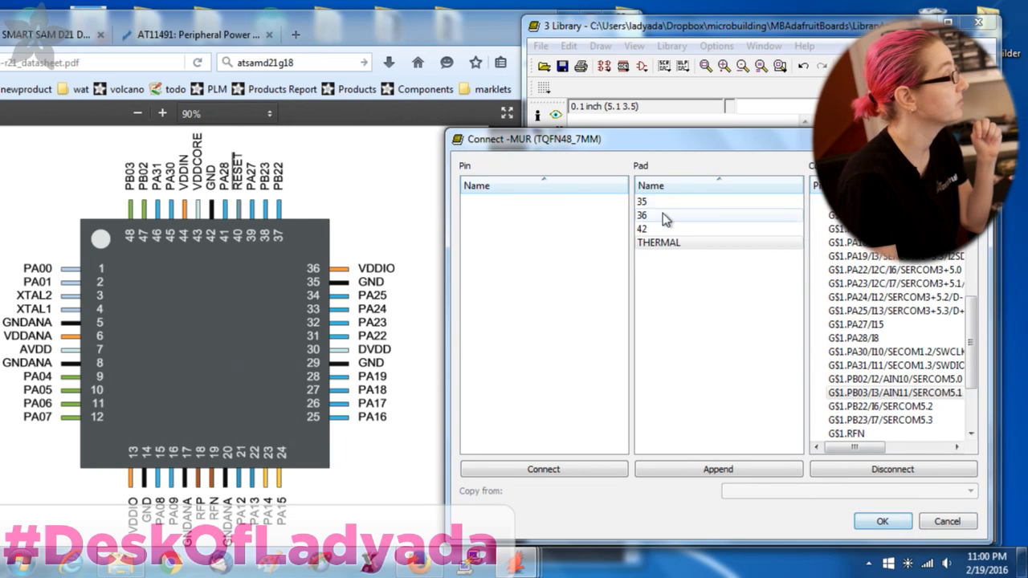
left_click(888, 524)
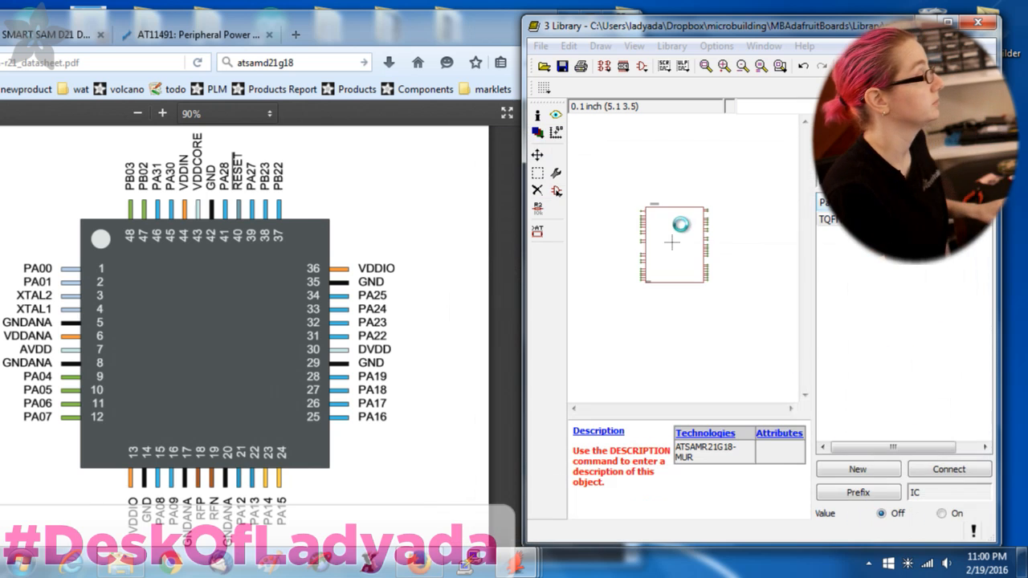
Open the ATSAMR21 symbol for editing and rename pin GND1 to GND@1
left_click(637, 66)
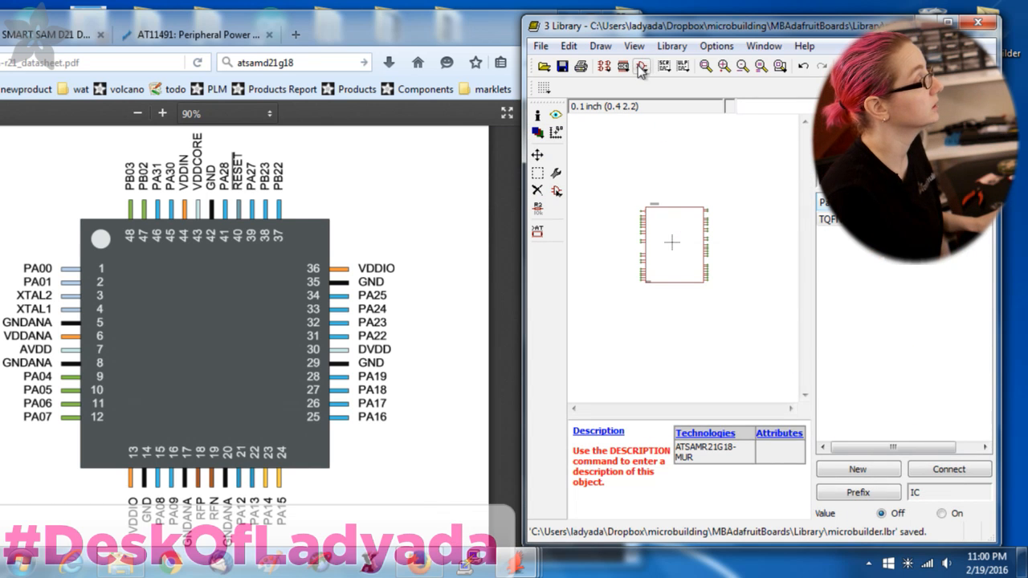
type("ats")
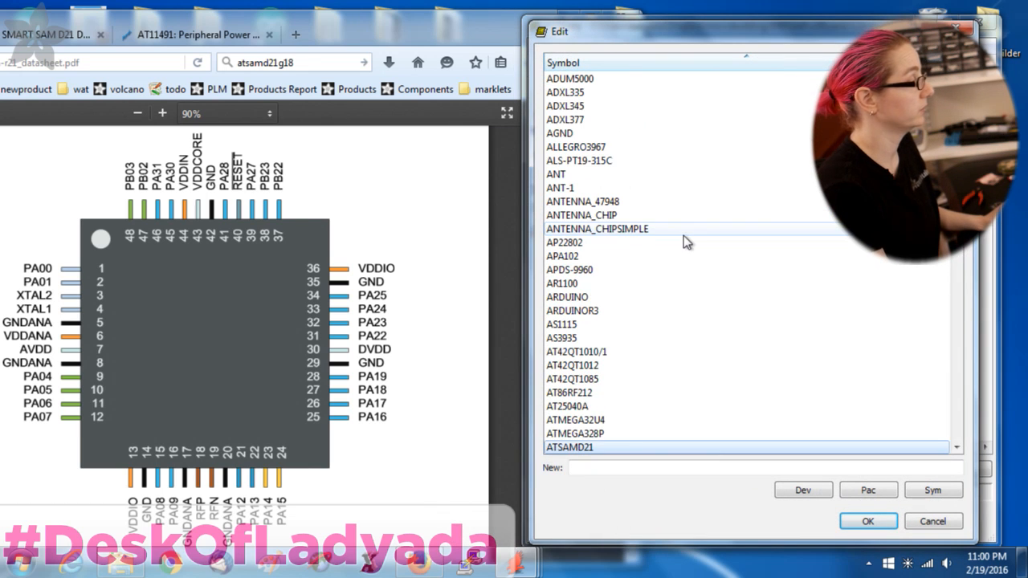
scroll(683, 235, "down", 2)
double_click(582, 378)
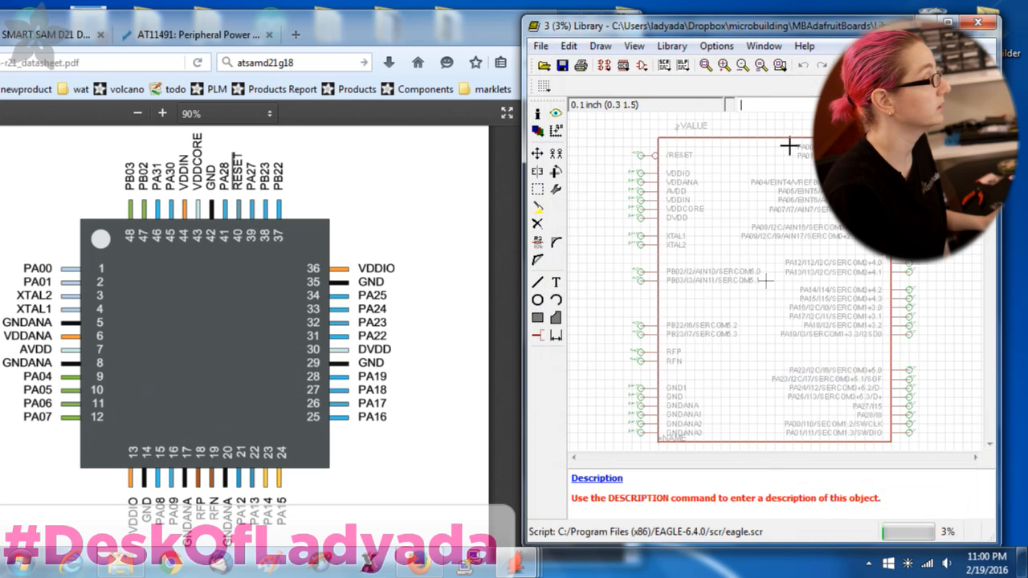
scroll(712, 396, "up", 3)
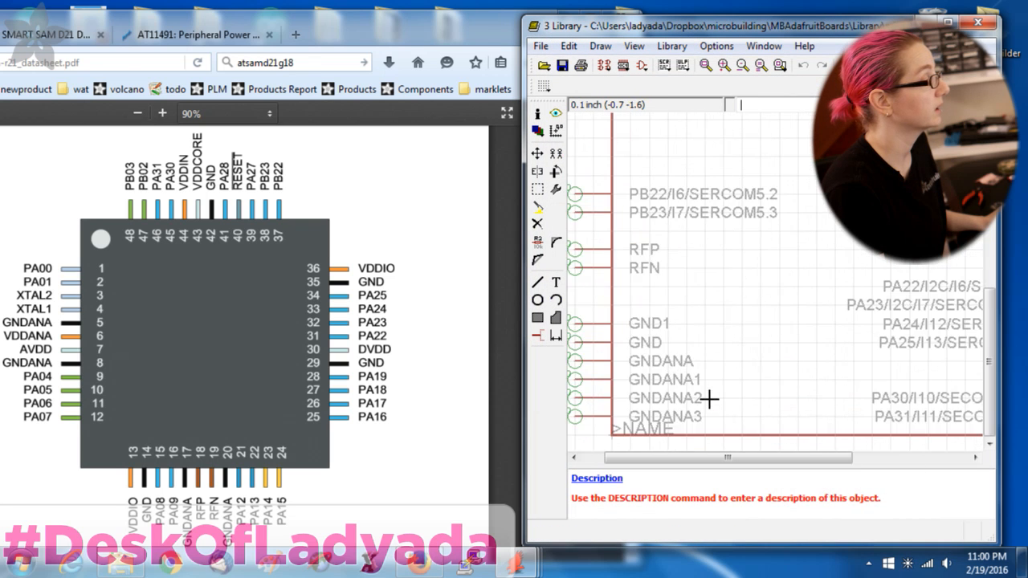
left_click(538, 242)
left_click(602, 340)
key("End")
key("Left")
type("@")
key("Return")
Copy the GND@1 pin to the position directly above it to add GND@2
left_click(556, 152)
left_click(618, 337)
left_click(615, 321)
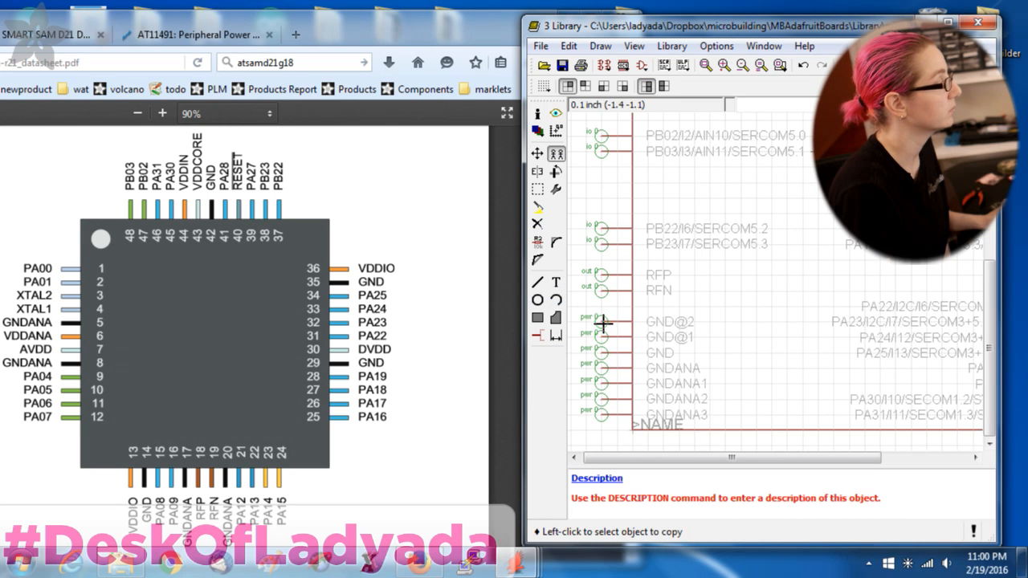
Copy the VDDIO pin to the position directly above it and rename the copy VDDIO@1
scroll(677, 314, "up", 5)
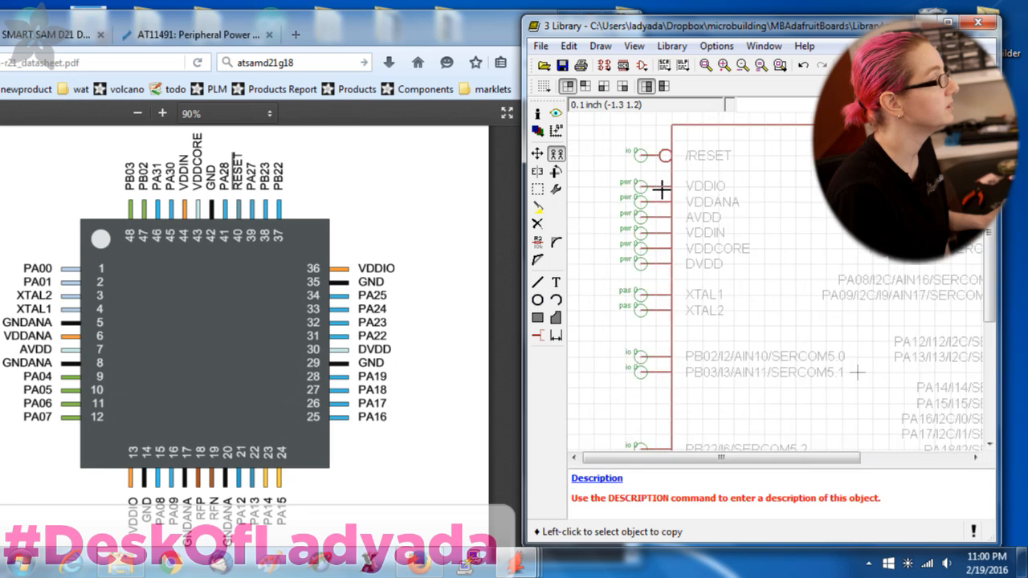
left_click(643, 178)
left_click(644, 166)
left_click(538, 241)
left_click(643, 166)
key("End")
key("Left")
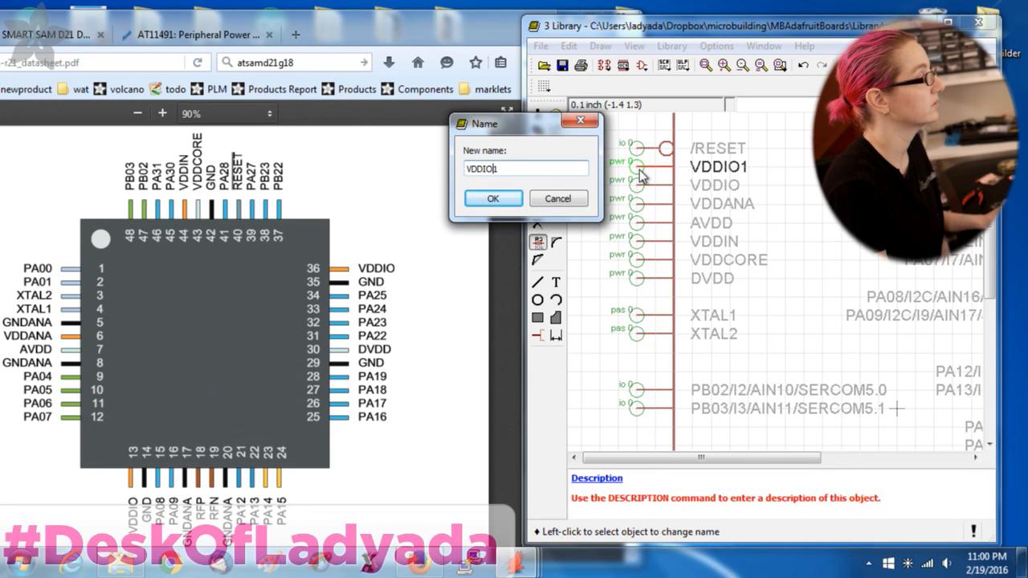
type("@")
key("Return")
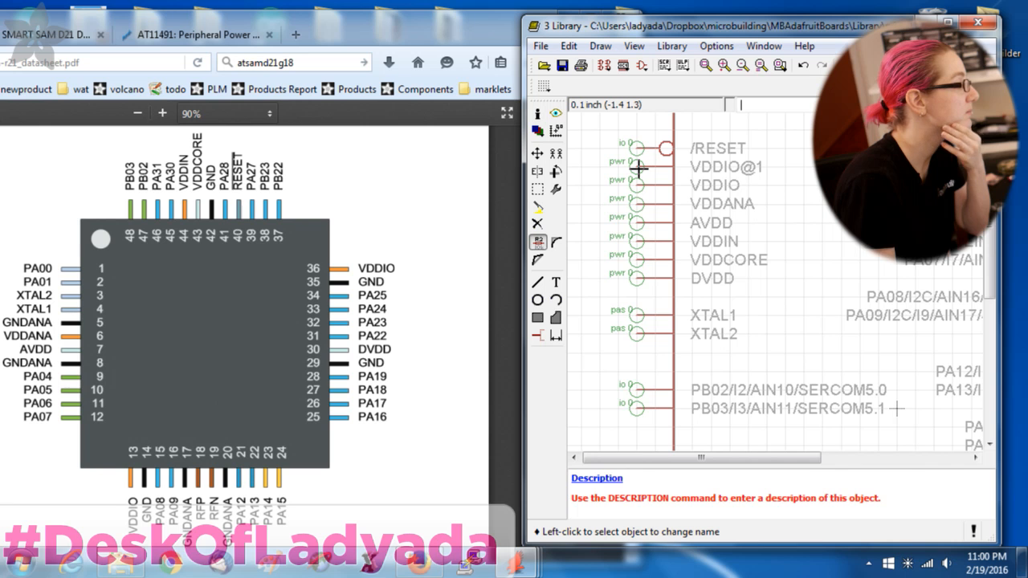
Delete the extra VDDIO@1 pin from the symbol
left_click(638, 169)
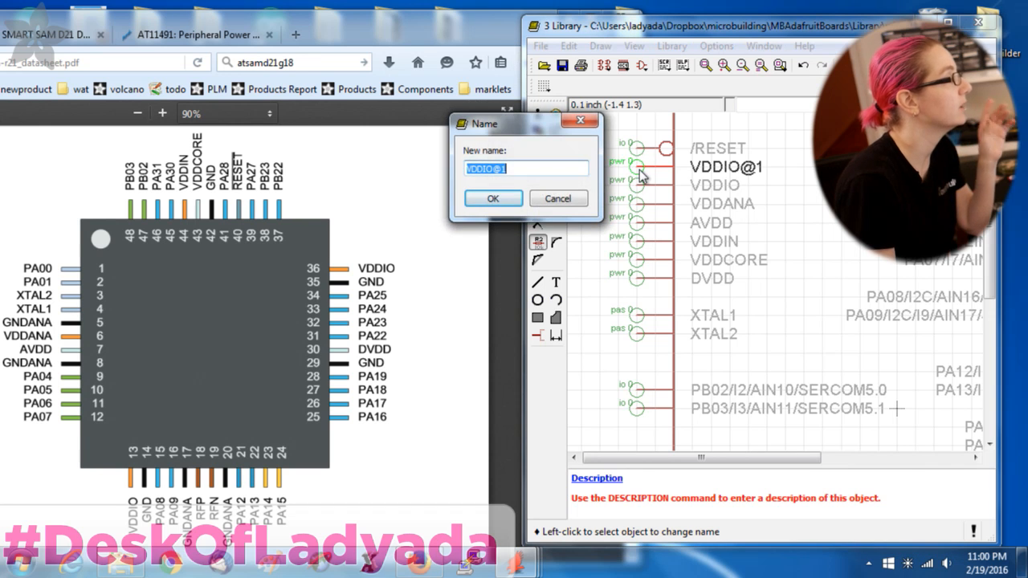
left_click(557, 200)
left_click(538, 226)
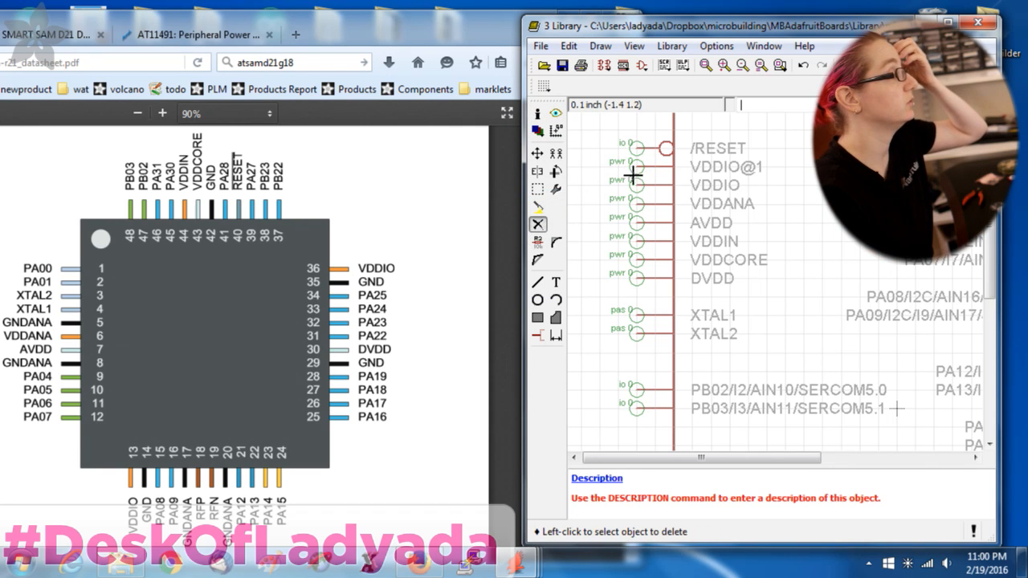
scroll(671, 167, "down", 2)
scroll(672, 161, "down", 1)
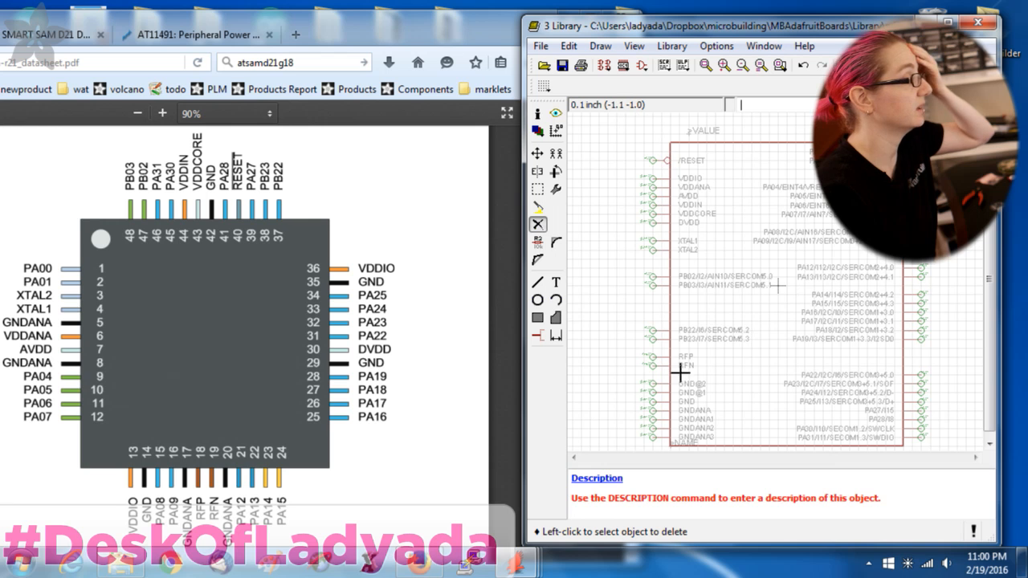
Try to delete the GND@1 pin from the ATSAMR21 symbol
scroll(673, 384, "up", 2)
left_click(653, 400)
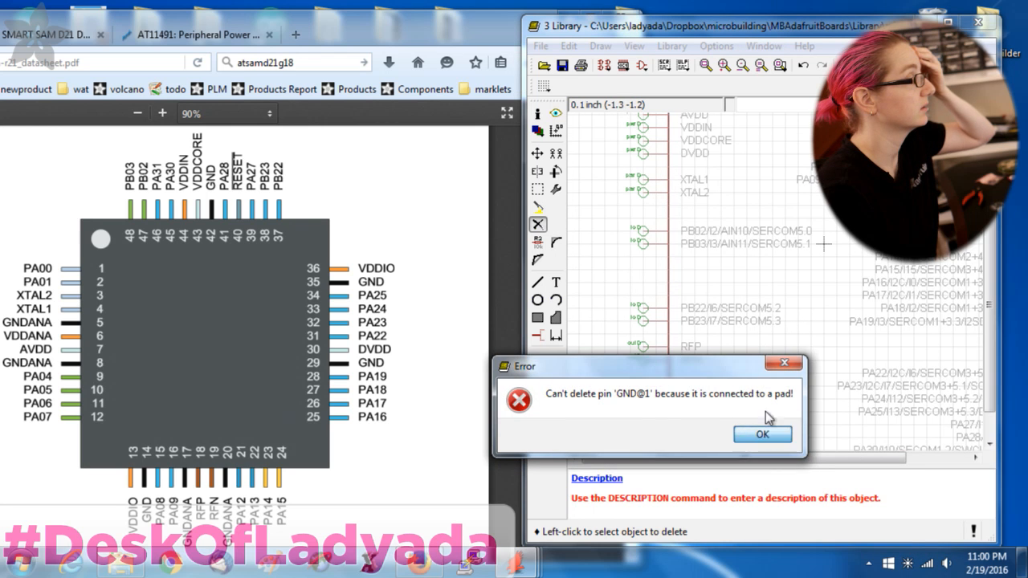
left_click(762, 435)
left_click(624, 65)
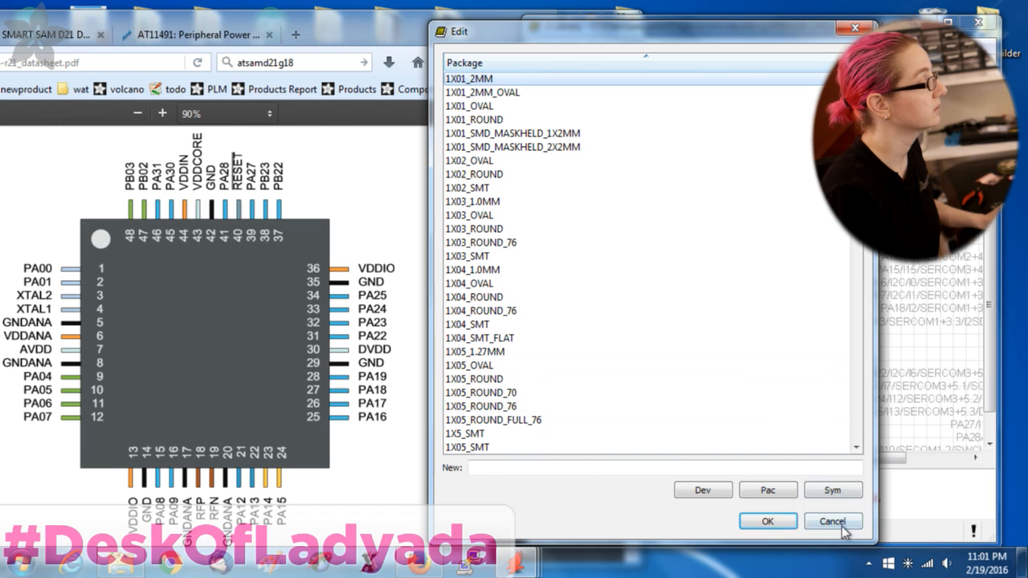
left_click(842, 527)
scroll(681, 202, "down", 4)
scroll(681, 129, "up", 4)
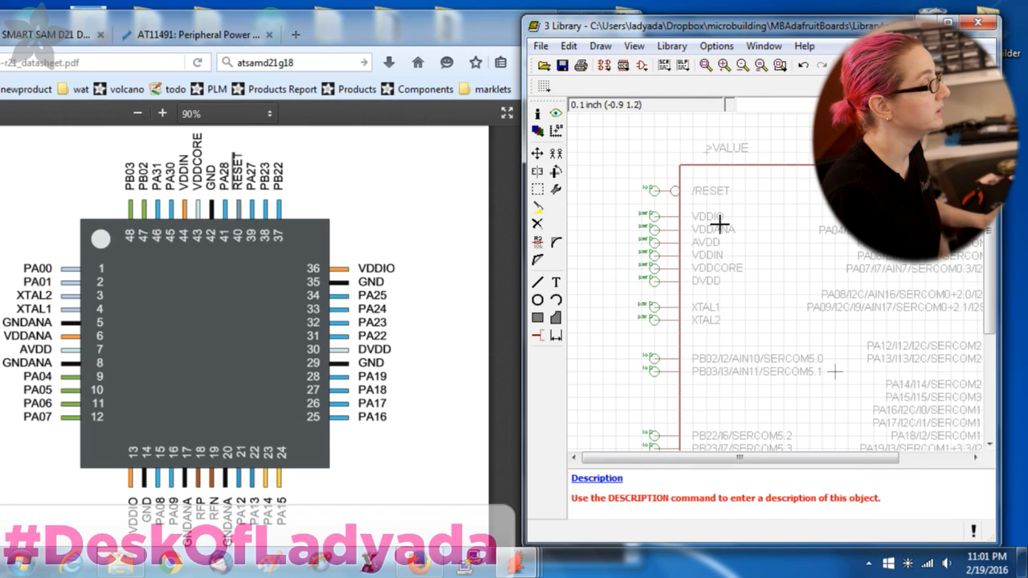
scroll(710, 261, "down", 1)
scroll(716, 265, "up", 1)
scroll(696, 328, "down", 2)
scroll(676, 363, "up", 2)
Open the ATSAMR21G18 device for editing
left_click(604, 65)
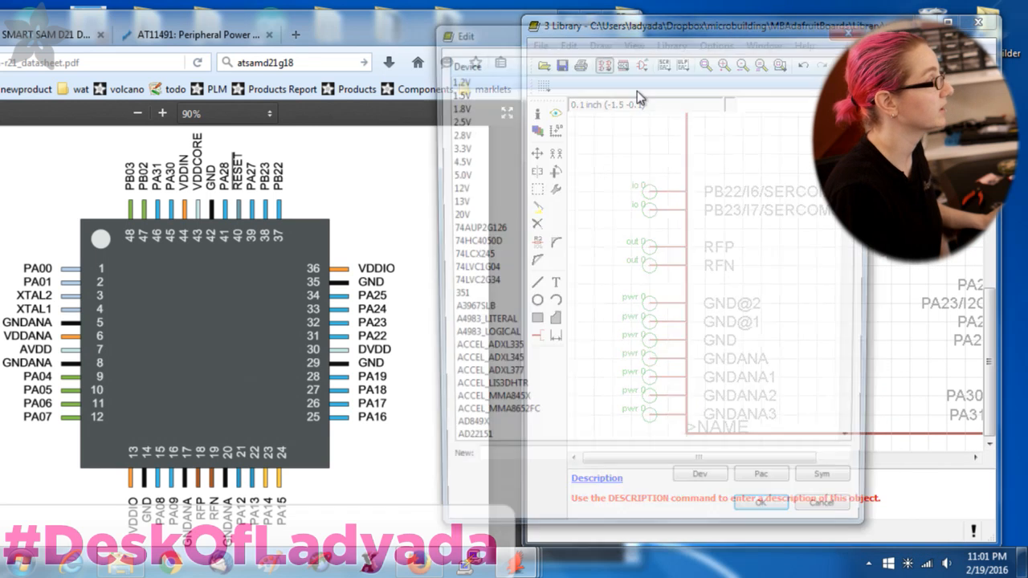
type("at")
key("Down")
key("Down")
key("Down")
key("Down")
key("Down")
key("Down")
key("Down")
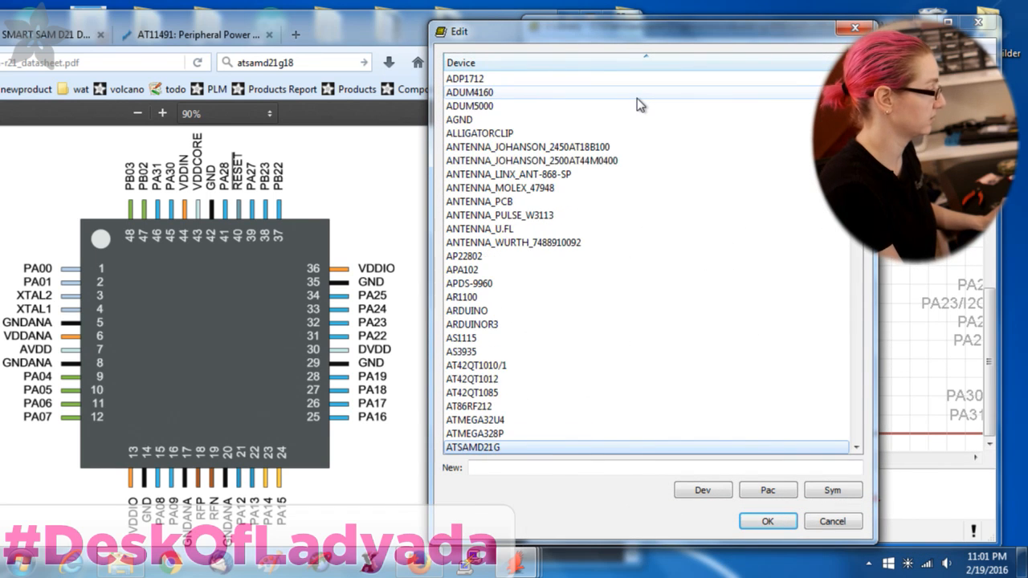
key("Return")
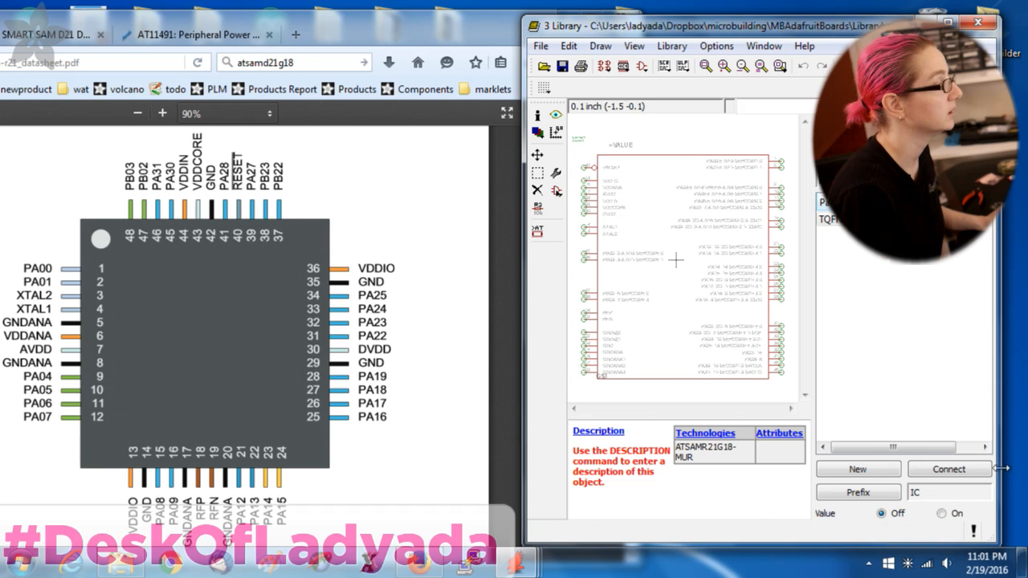
Open the pin-to-pad connections of the TQFN48_7MM variant and disconnect pin GND@1
left_click(978, 472)
left_click_drag(754, 141, 617, 119)
left_click(767, 166)
mouse_move(867, 249)
left_mouse_down()
mouse_move(867, 276)
mouse_move(867, 249)
left_mouse_up()
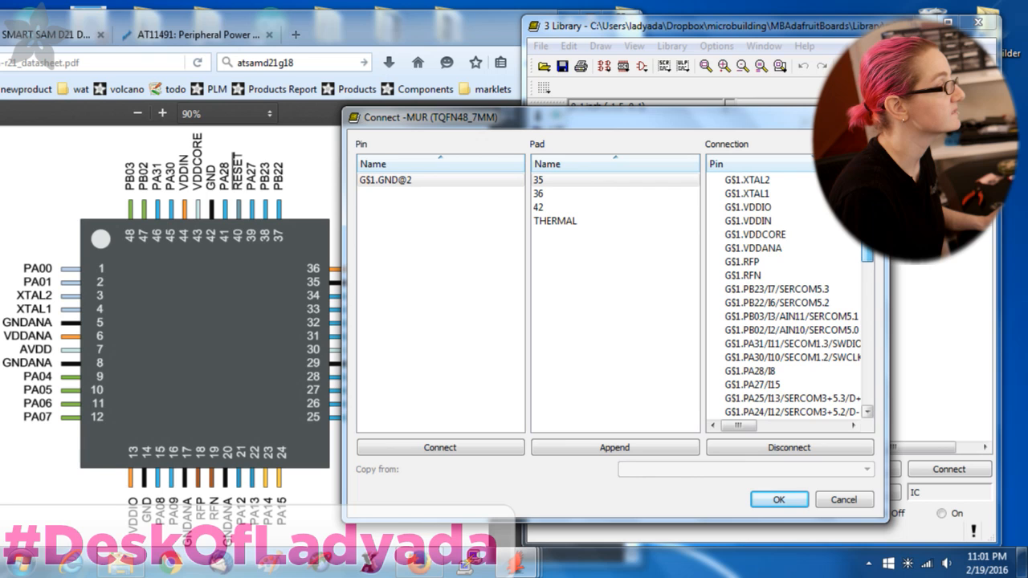
left_click(767, 164)
left_click(750, 234)
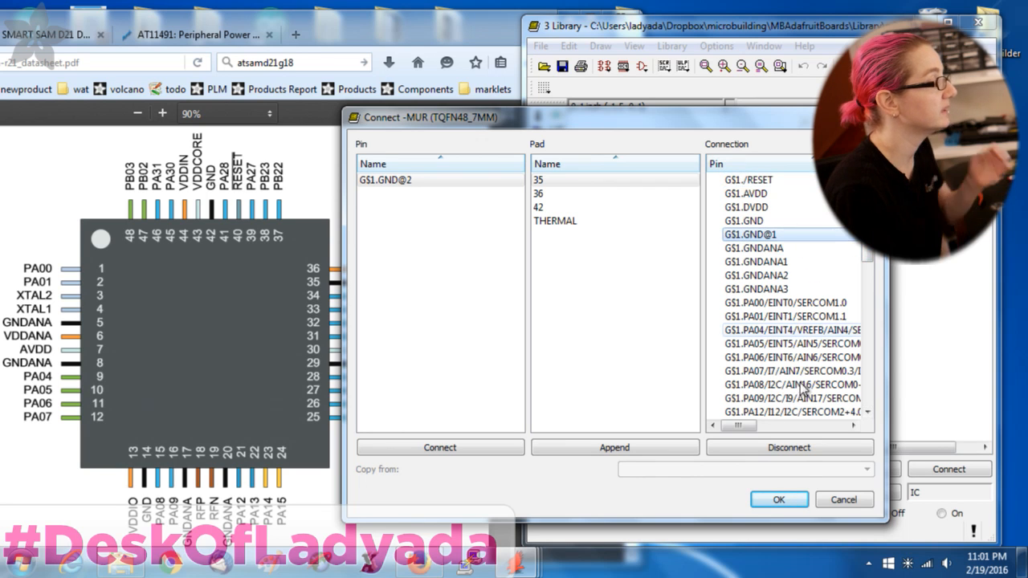
left_click(783, 447)
Disconnect pins GNDANA1, GNDANA2 and GNDANA3 from their pads and accept the connection changes
left_click(791, 249)
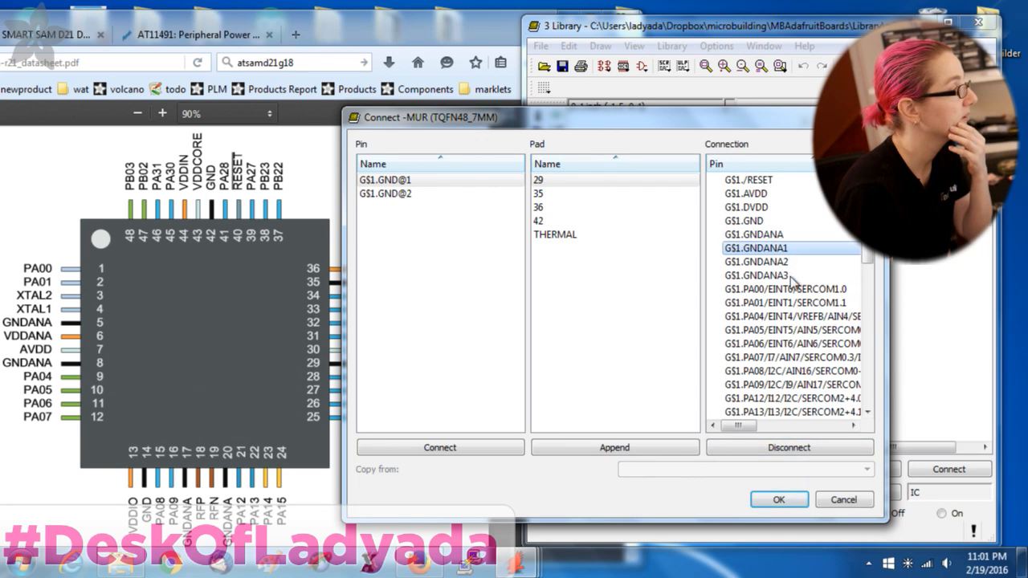
left_click(791, 447)
left_click(791, 448)
left_click(791, 448)
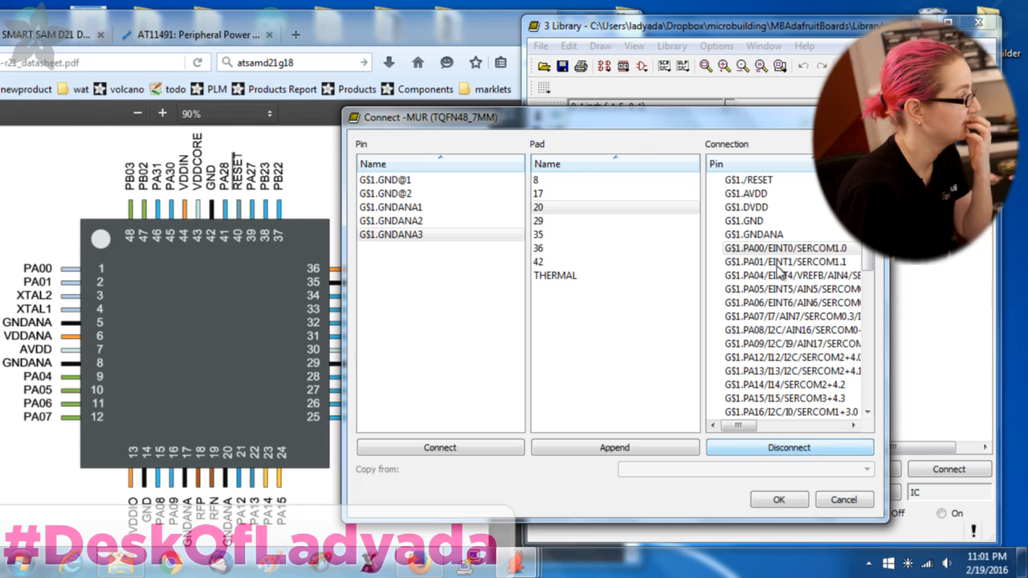
left_click(779, 250)
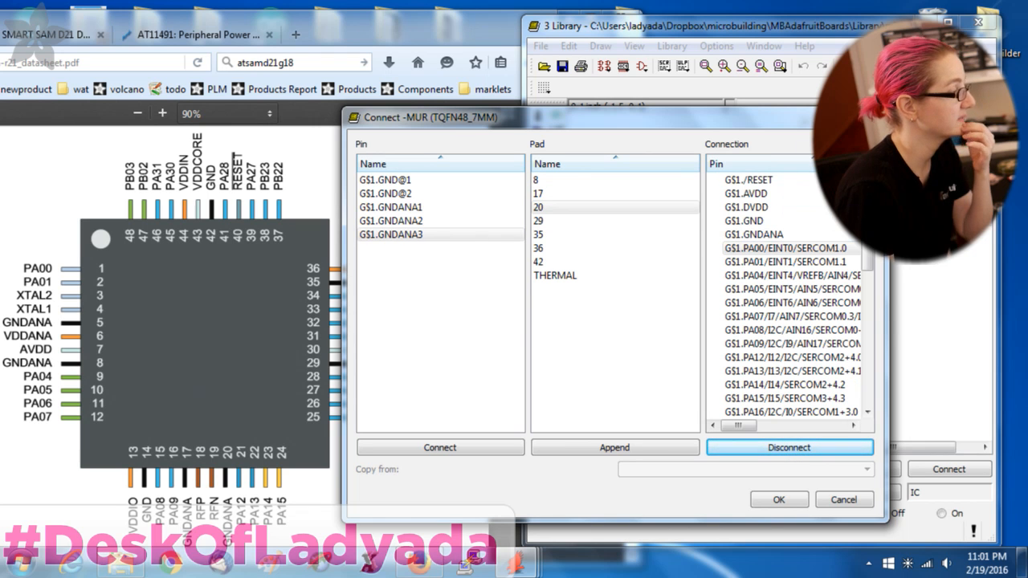
left_click(779, 500)
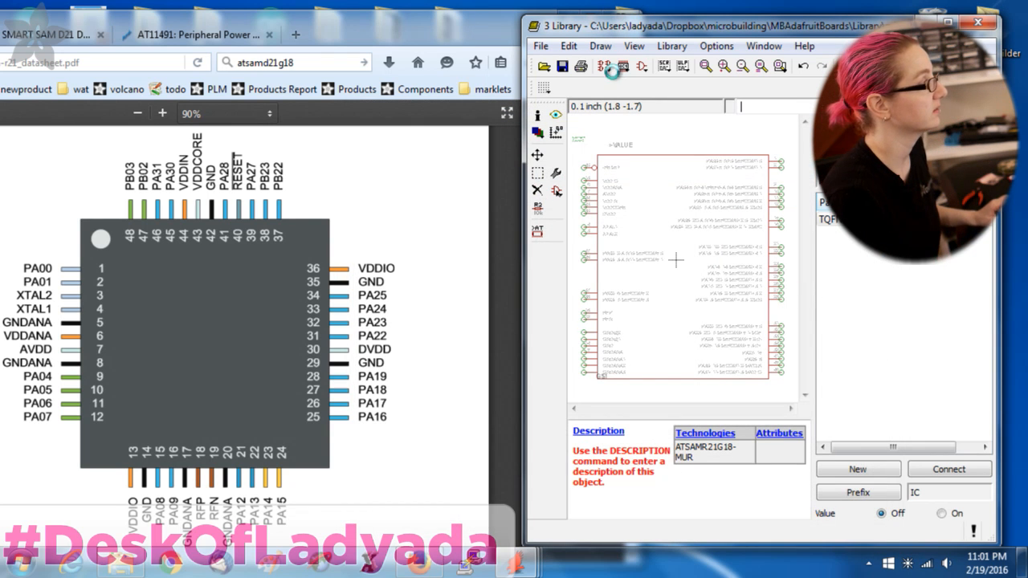
Open the ATSAMR21 symbol and delete the duplicate ground pins GND@1, GND@2, GNDANA1, GNDANA2 and GNDANA3
left_click(641, 66)
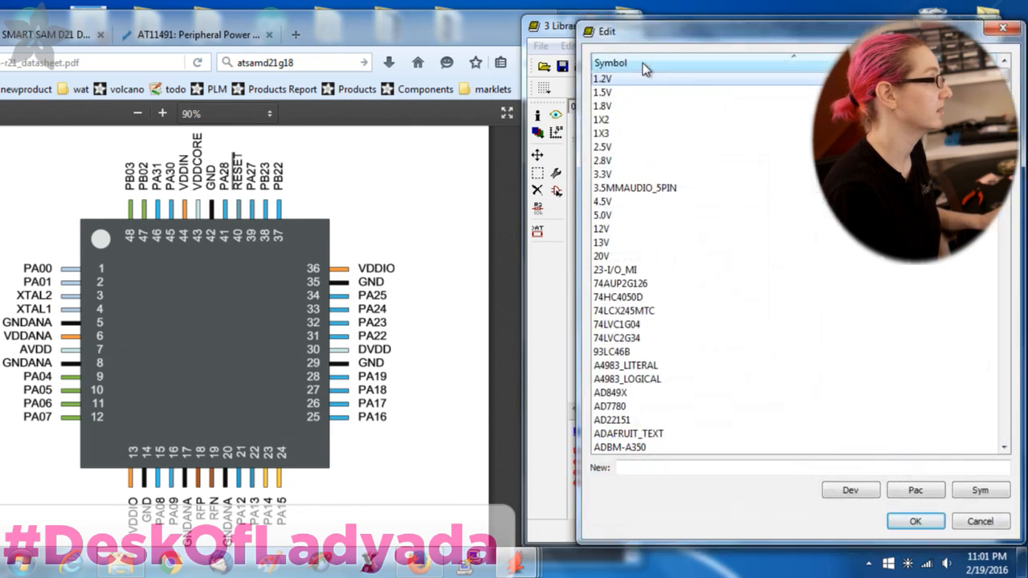
left_click(740, 382)
type("ats")
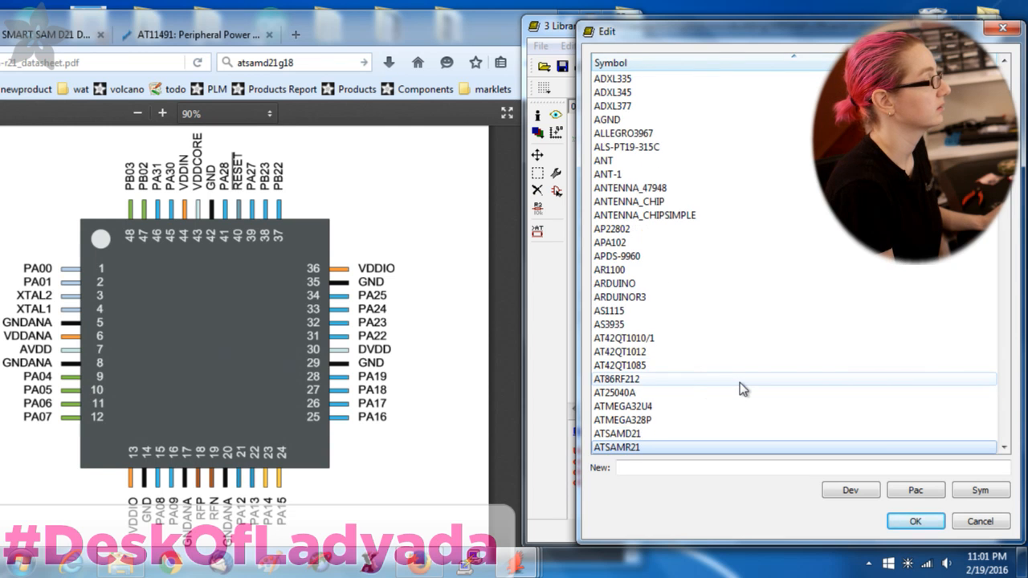
key("Return")
scroll(629, 431, "up", 3)
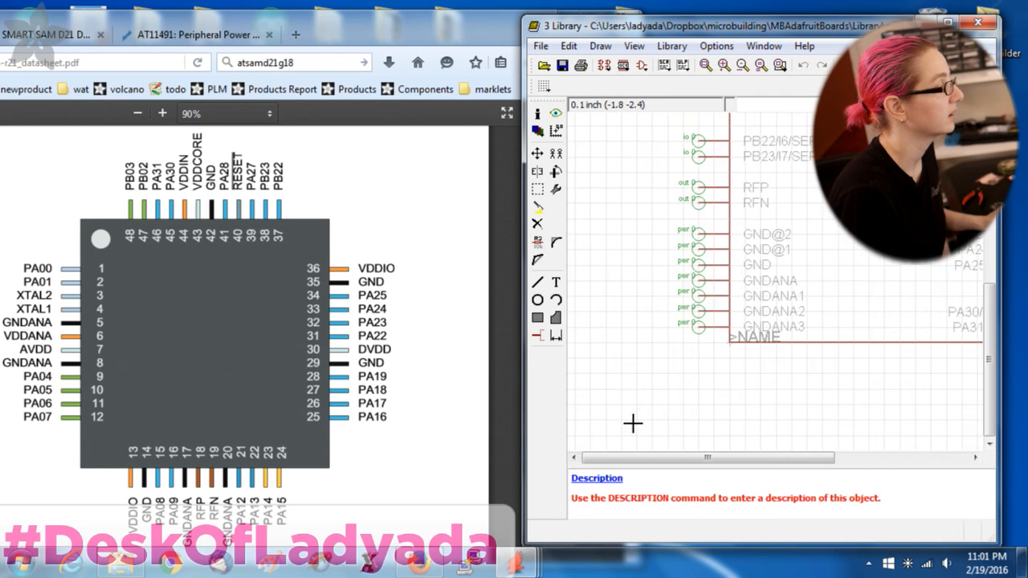
left_click(537, 224)
left_click(689, 240)
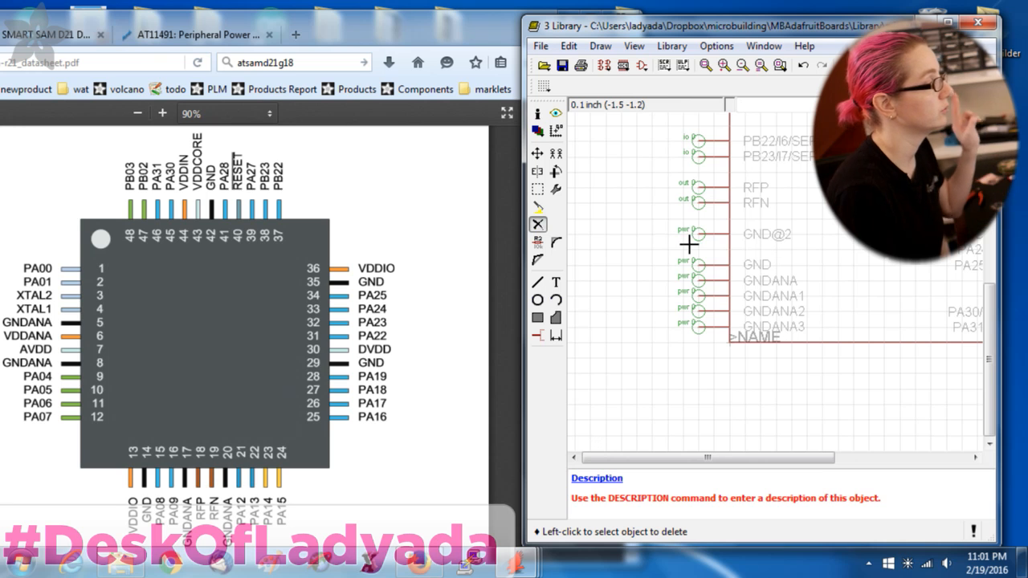
left_click(690, 241)
left_click(702, 310)
left_click(695, 297)
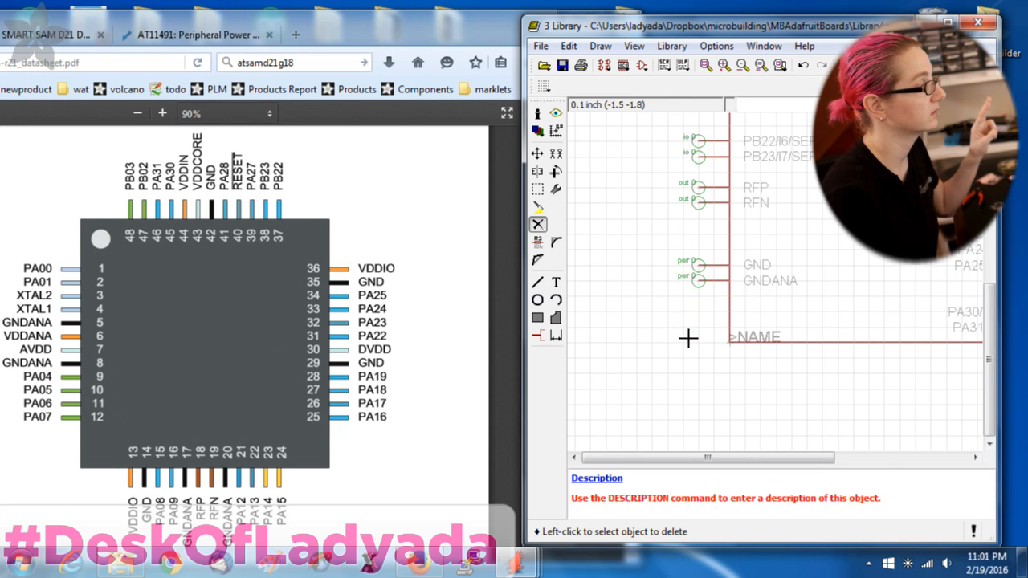
left_click(691, 330)
Move the GNDANA and GND pins down by one grid step each, keeping them adjacent
scroll(729, 330, "down", 3)
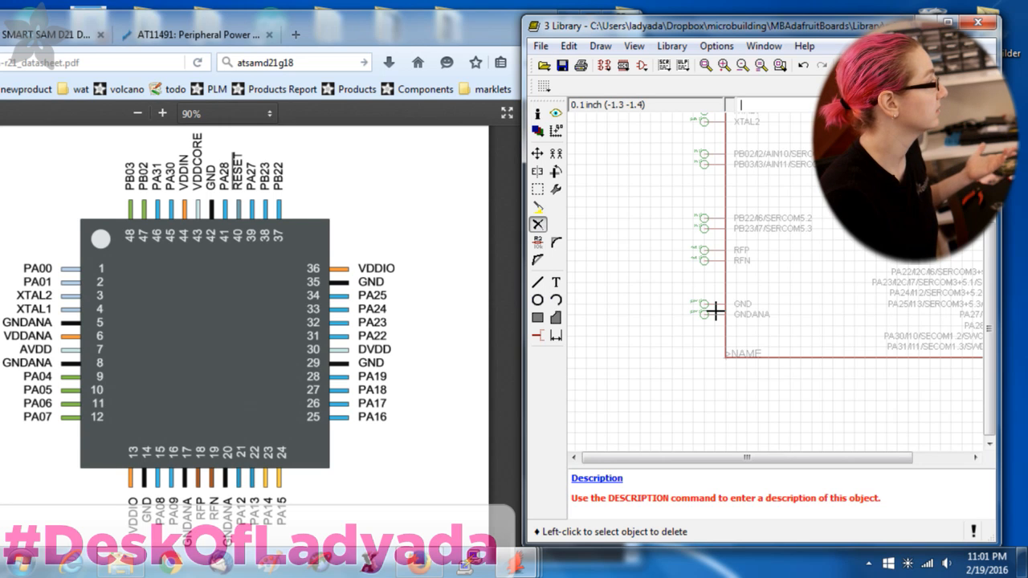
left_click(537, 152)
left_click(703, 314)
left_click(697, 329)
left_click(705, 303)
left_click(707, 310)
Move the >NAME text below the lower edge of the symbol outline
left_click(723, 357)
left_click(723, 356)
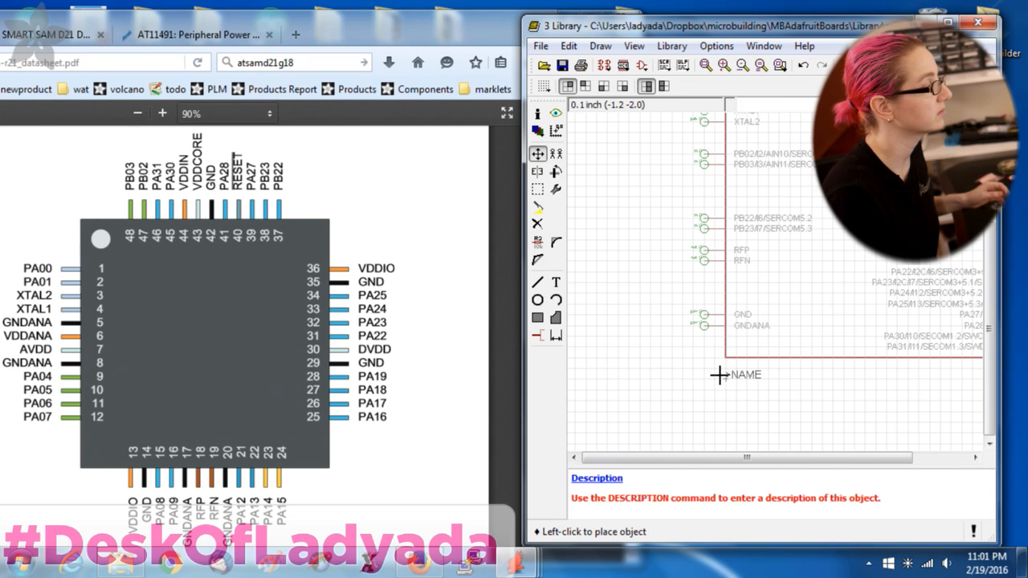
left_click(719, 375)
Return to the ATSAMR21G18 device with the cleaned-up symbol
left_click(605, 66)
type("ats")
key("Down")
key("Down")
key("Up")
key("Return")
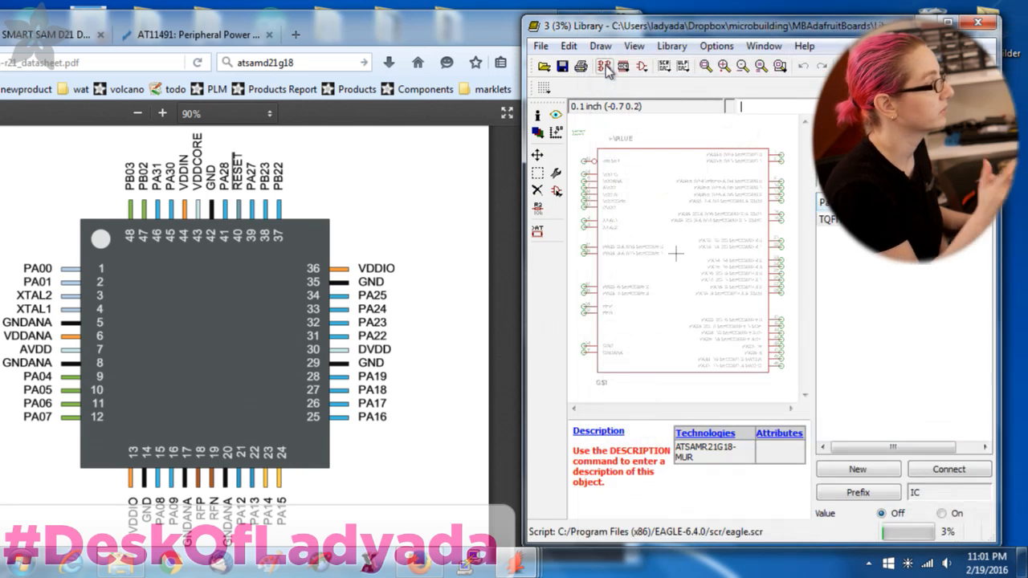
Open the TQFN48_7MM pin-to-pad connections, append pad 8 to pin GNDANA and expand that pin's entry
left_click(950, 471)
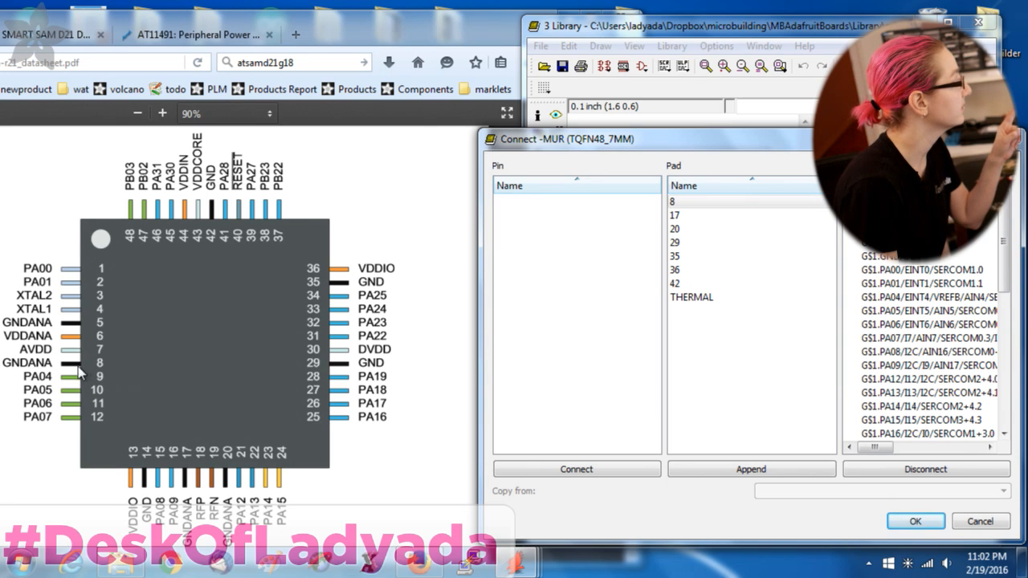
left_click(923, 257)
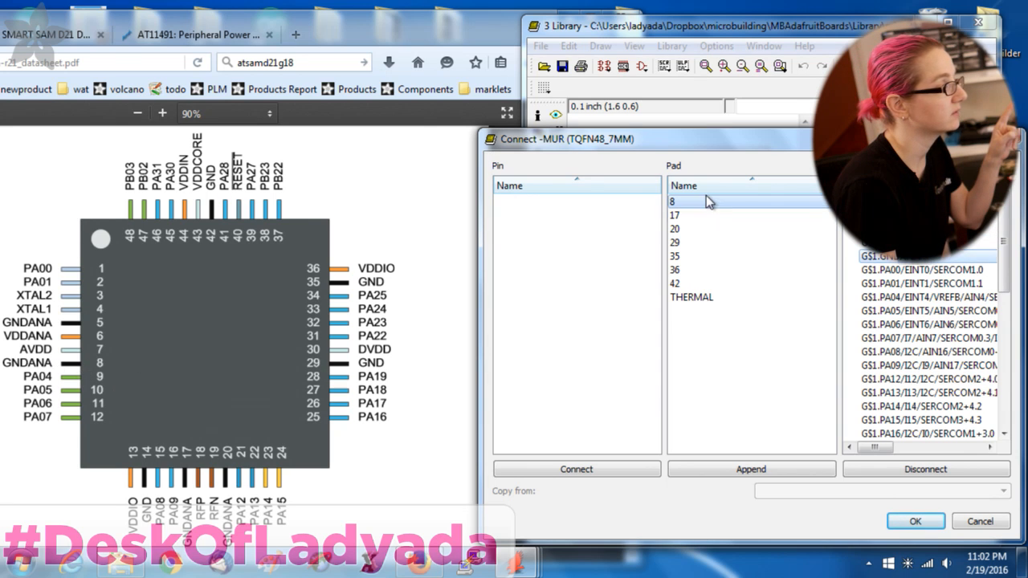
left_click(810, 469)
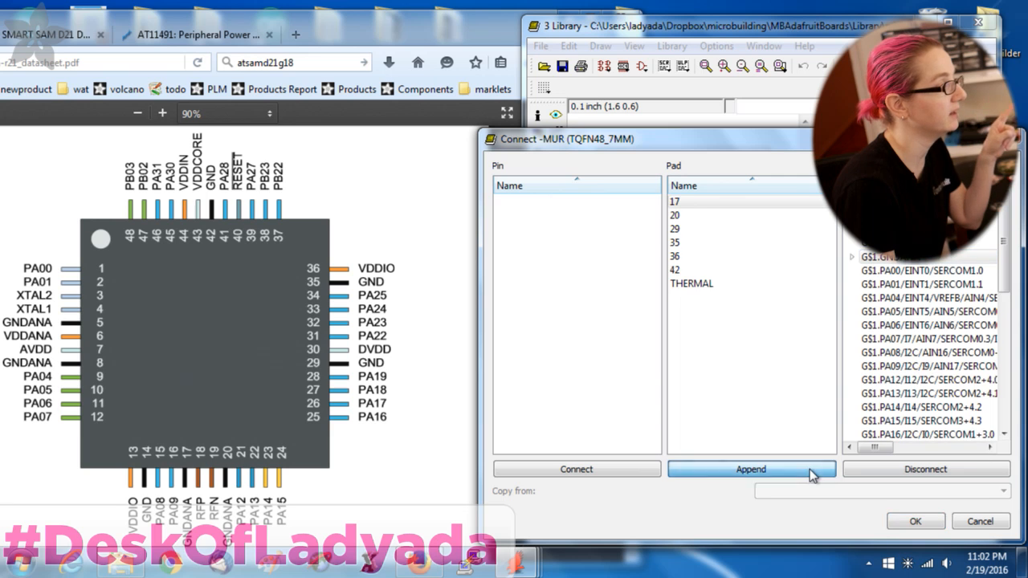
left_click(851, 257)
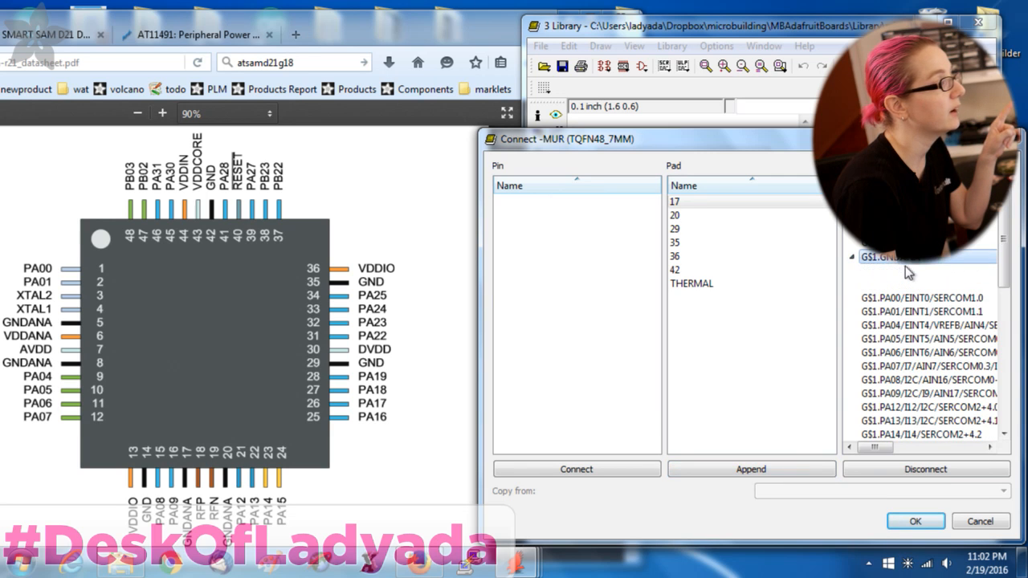
Append pads 17 and 20 to the GNDANA pin, keeping the datasheet pinout in view for reference
left_click_drag(646, 141, 454, 140)
left_click_drag(811, 369, 992, 367)
left_click_drag(809, 447, 834, 448)
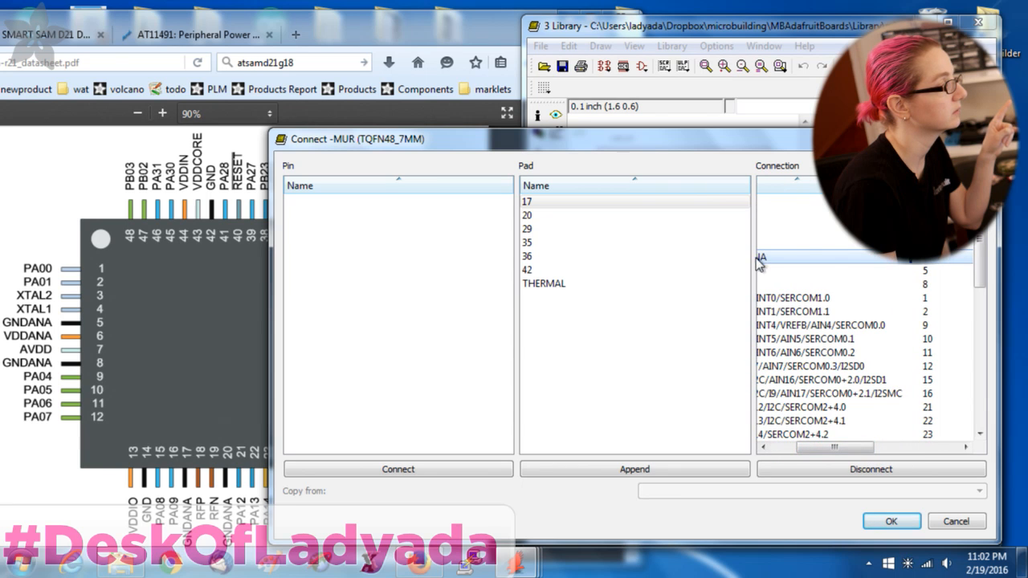
left_click_drag(276, 364, 10, 364)
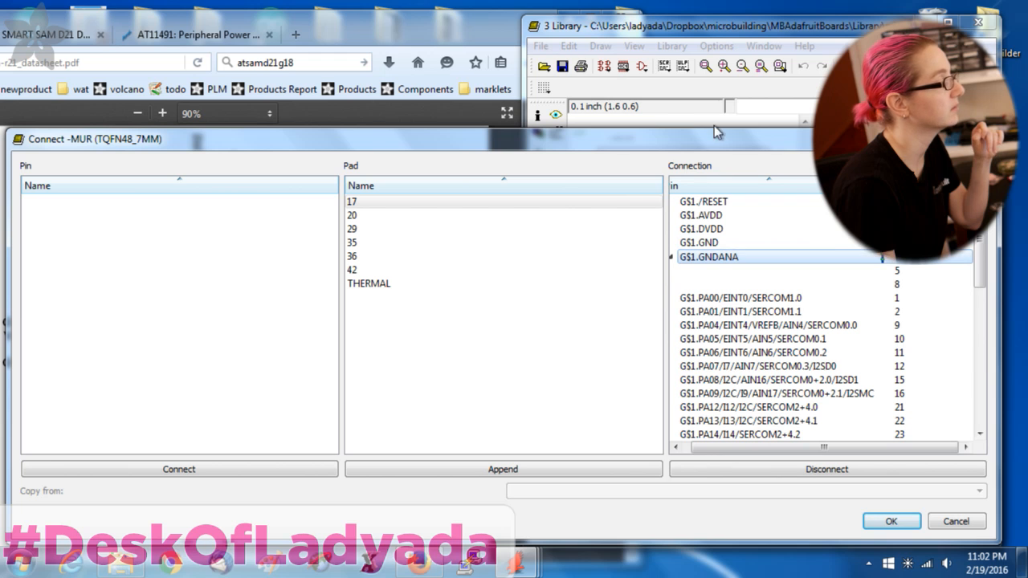
left_click_drag(452, 141, 797, 156)
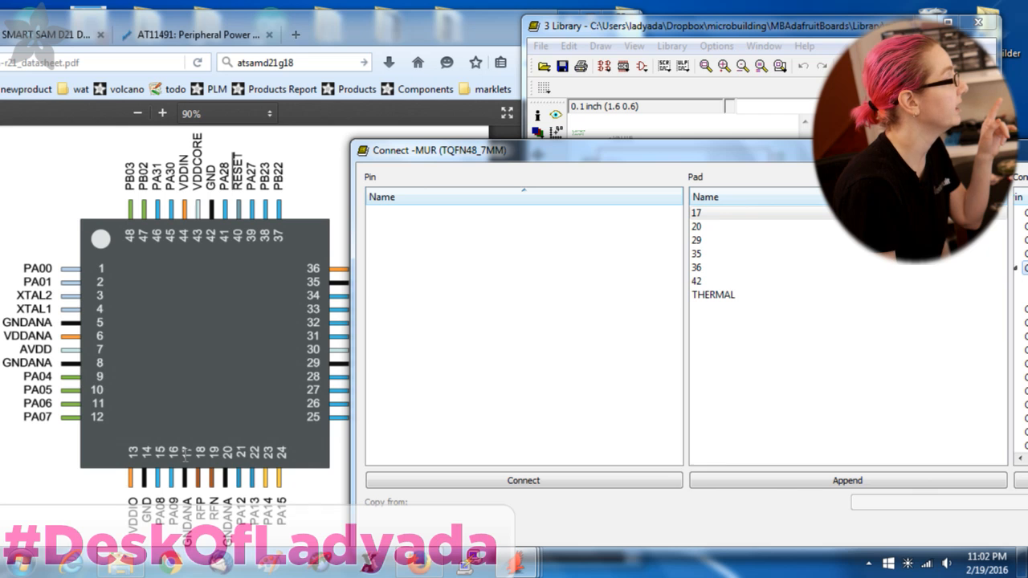
left_click_drag(752, 144, 447, 104)
left_click(510, 438)
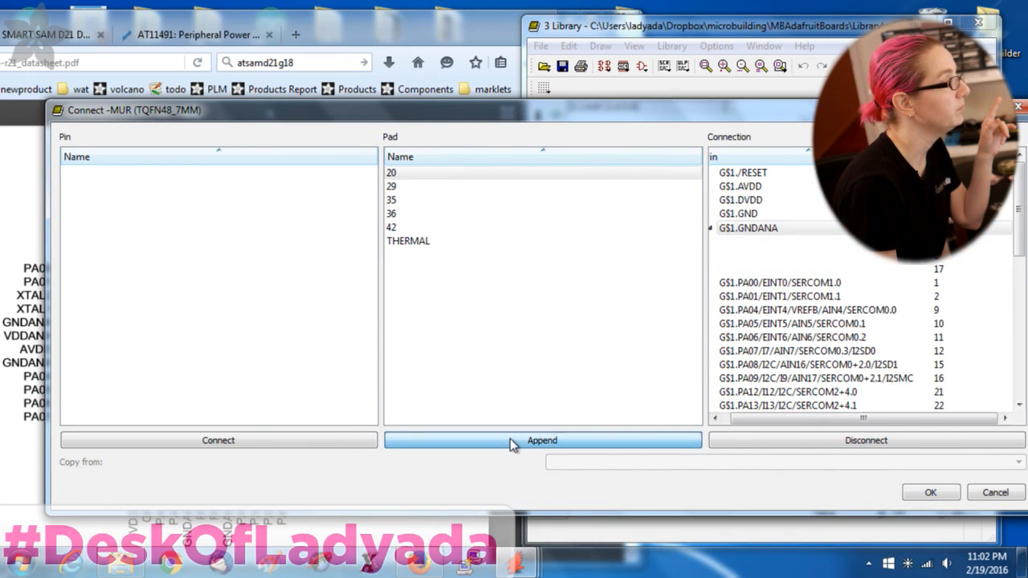
left_click(510, 438)
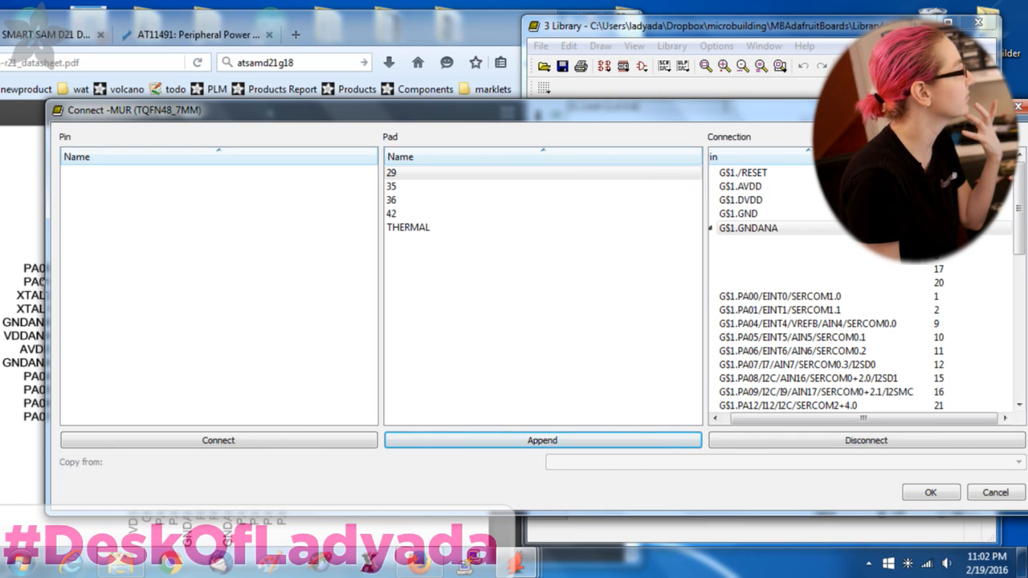
Append pads 29 and 35 to the GND pin and collapse the GNDANA entry
left_click_drag(46, 286, 335, 293)
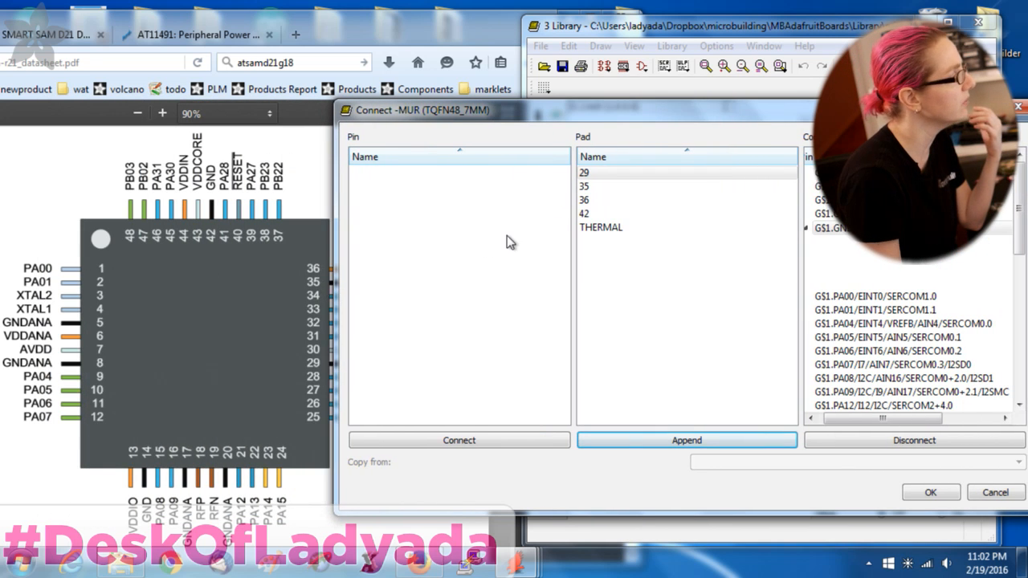
left_click_drag(558, 118, 460, 136)
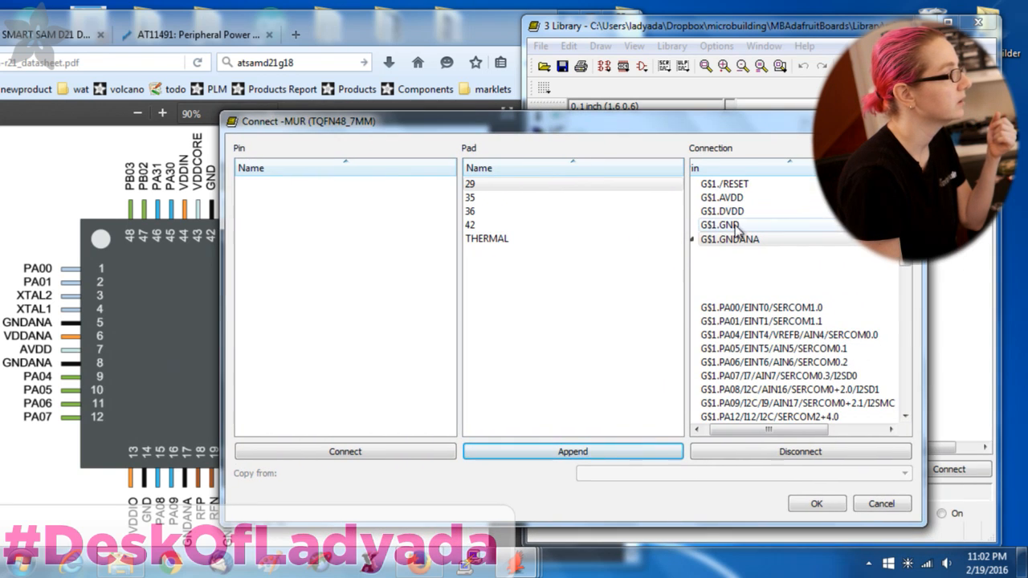
left_click(727, 224)
left_click(579, 452)
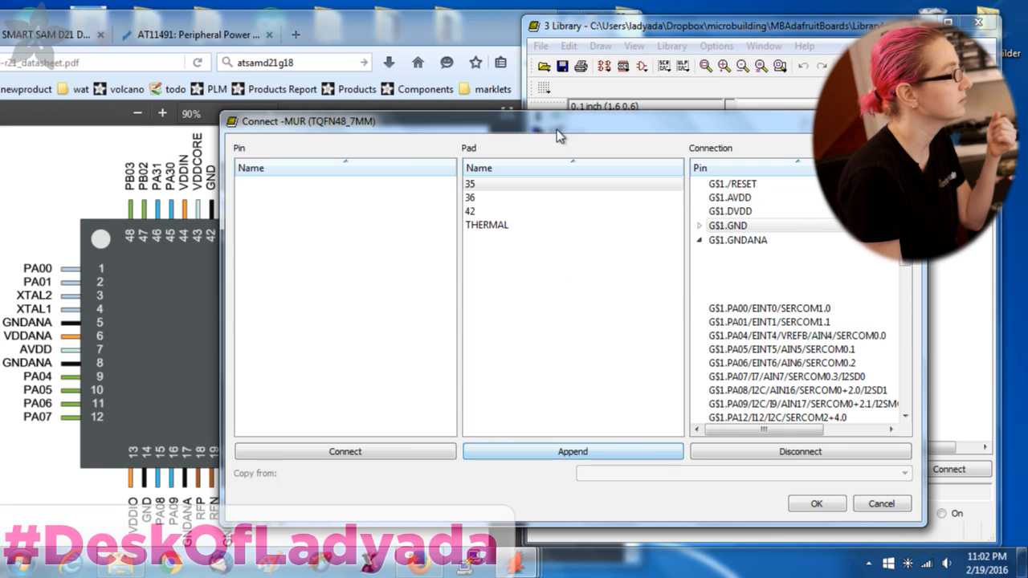
left_click(699, 240)
left_click_drag(539, 129, 583, 136)
left_click(613, 469)
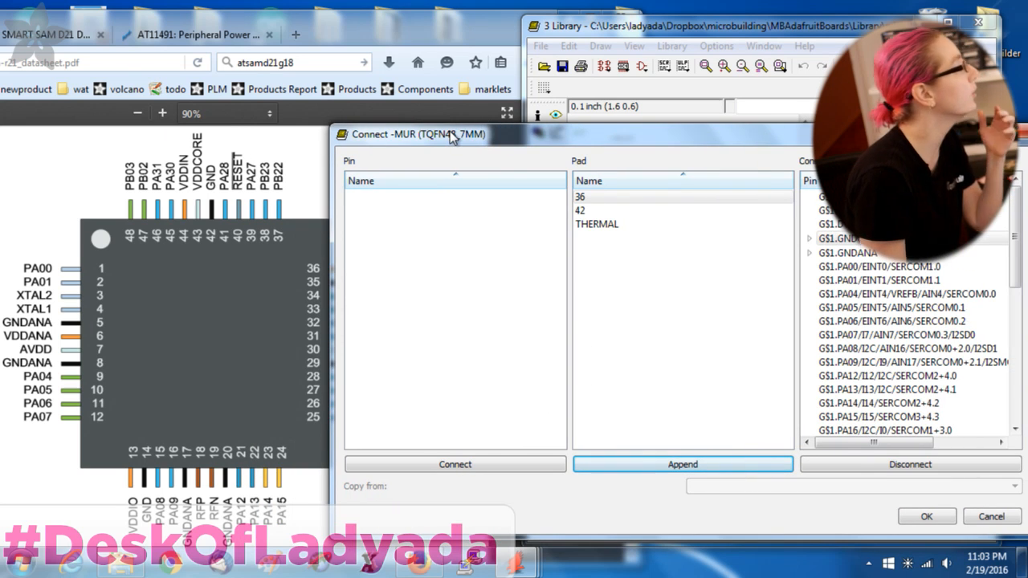
Append pad 36 to the VDDIO pin
left_click_drag(452, 138, 398, 122)
scroll(827, 385, "down", 9)
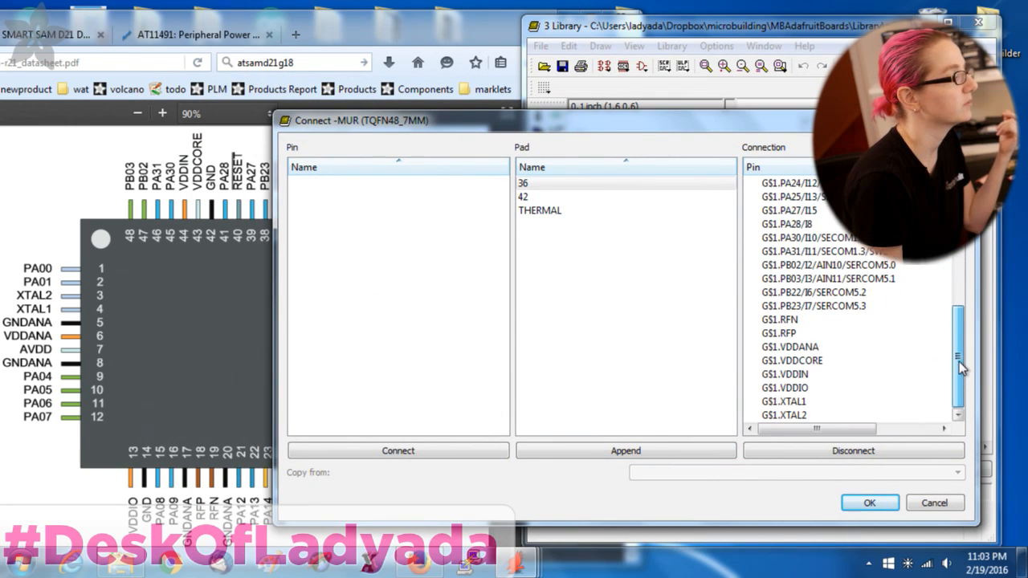
left_click(809, 388)
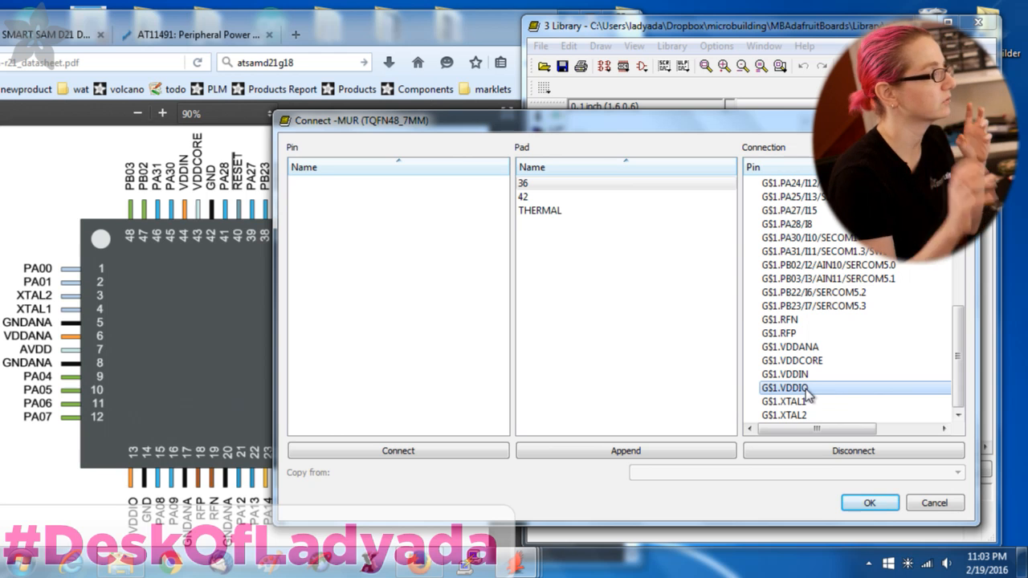
left_click(590, 452)
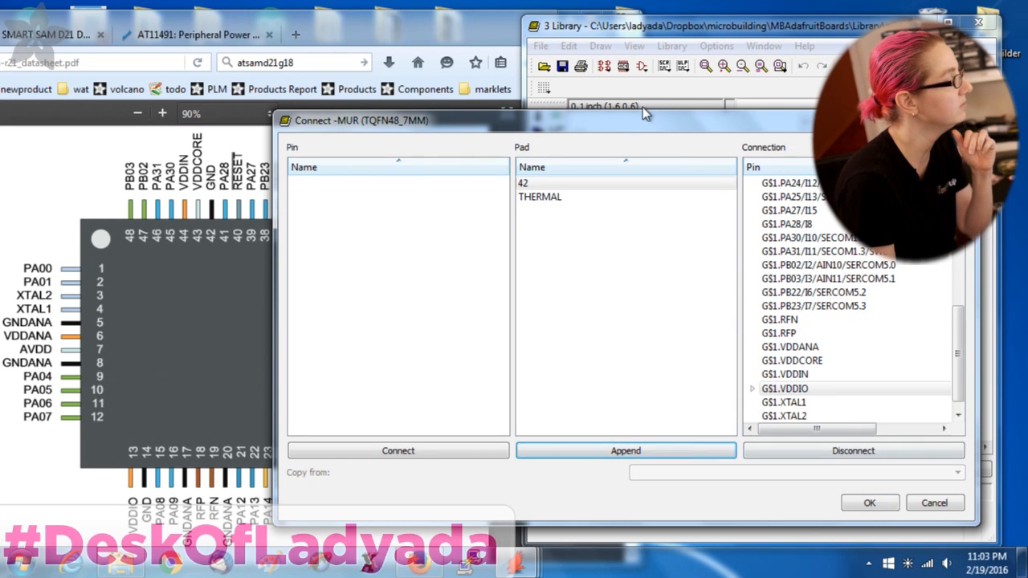
Append the remaining pads, 42 and THERMAL, to the GND pin
left_click_drag(620, 126, 687, 142)
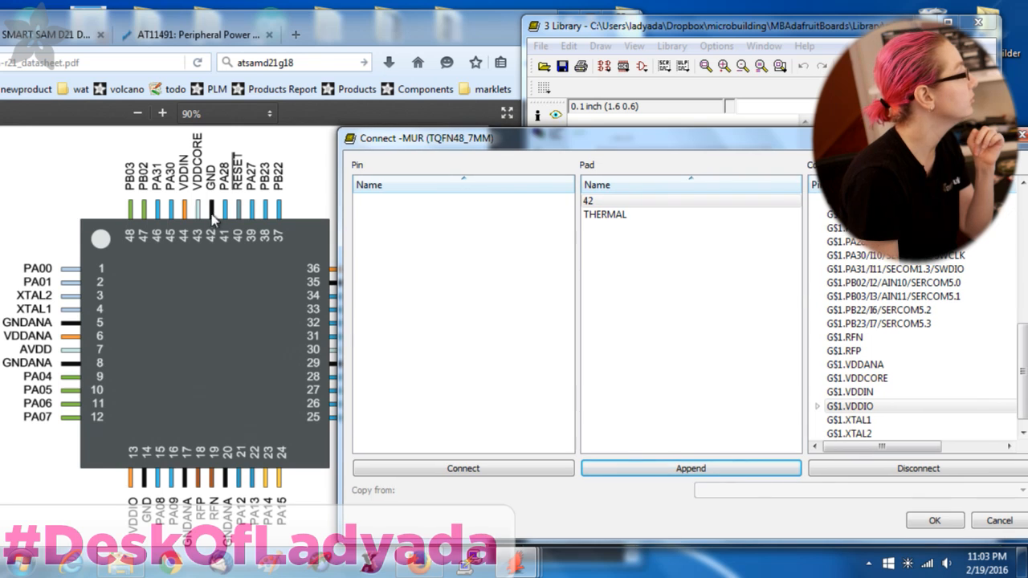
left_click_drag(801, 149, 705, 141)
left_click(803, 398)
scroll(738, 241, "up", 10)
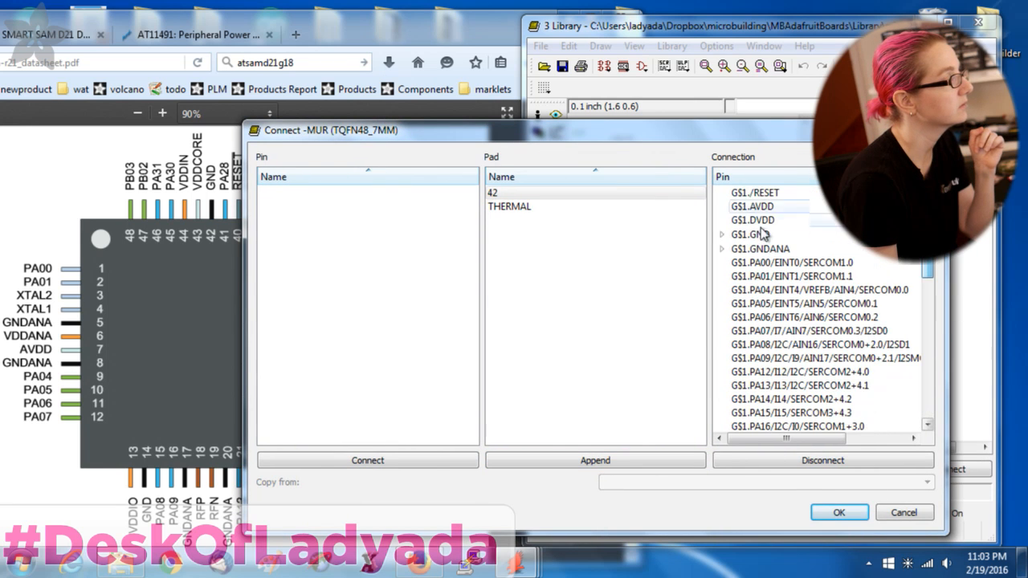
left_click(740, 236)
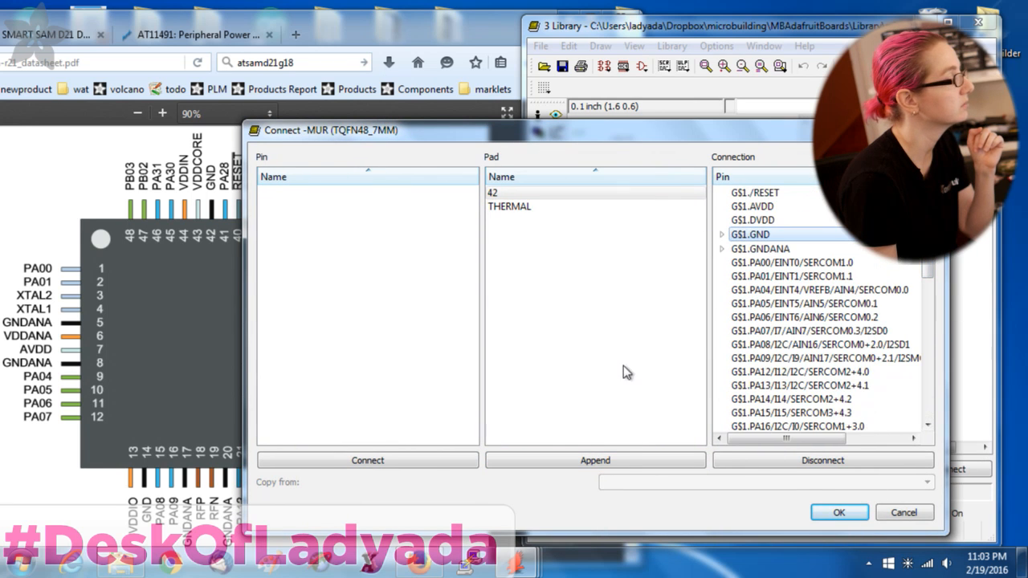
left_click(616, 459)
left_click(616, 460)
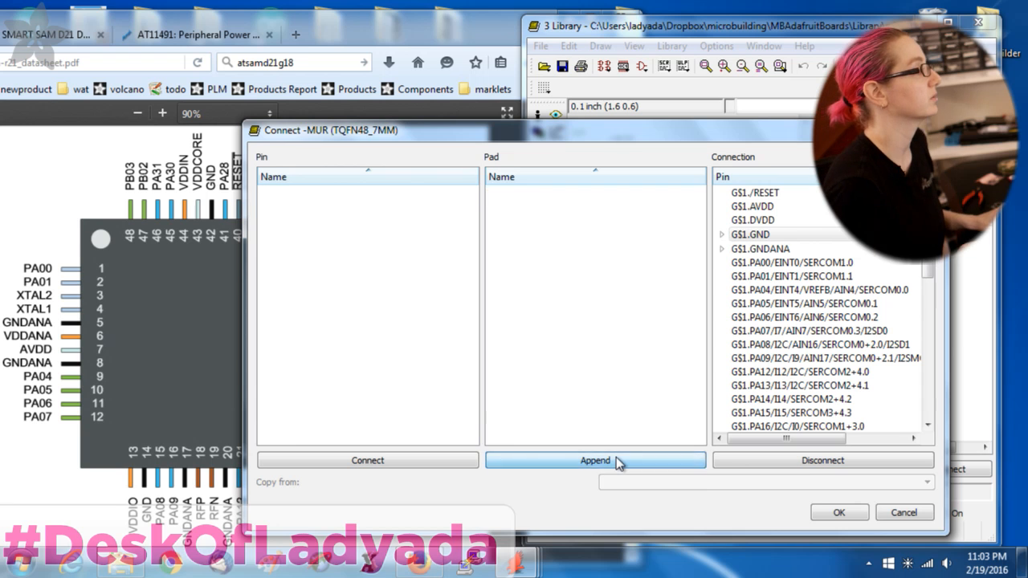
Accept the pin-to-pad connections and save the microbuilder.lbr library
left_click(838, 514)
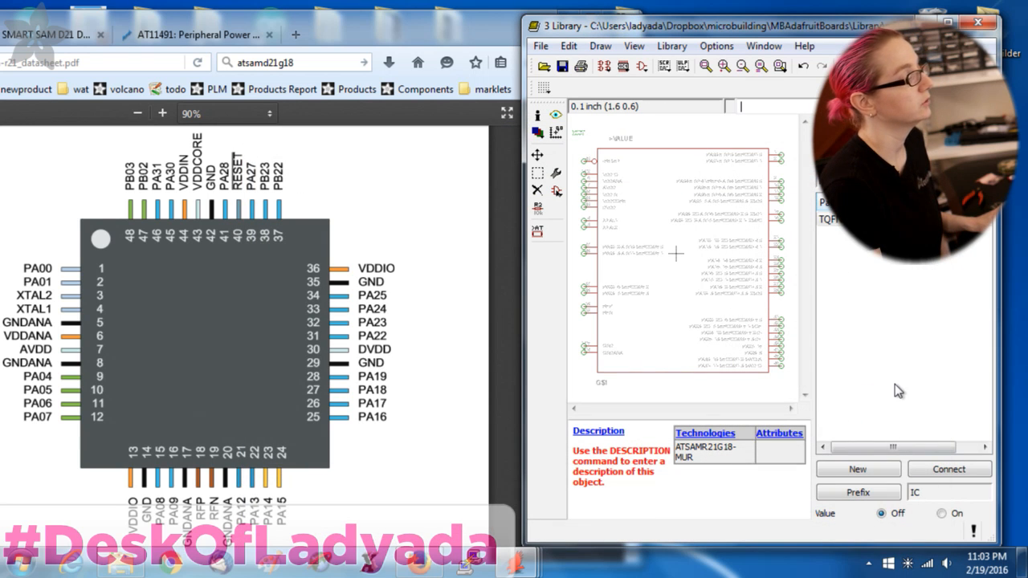
key("ctrl+s")
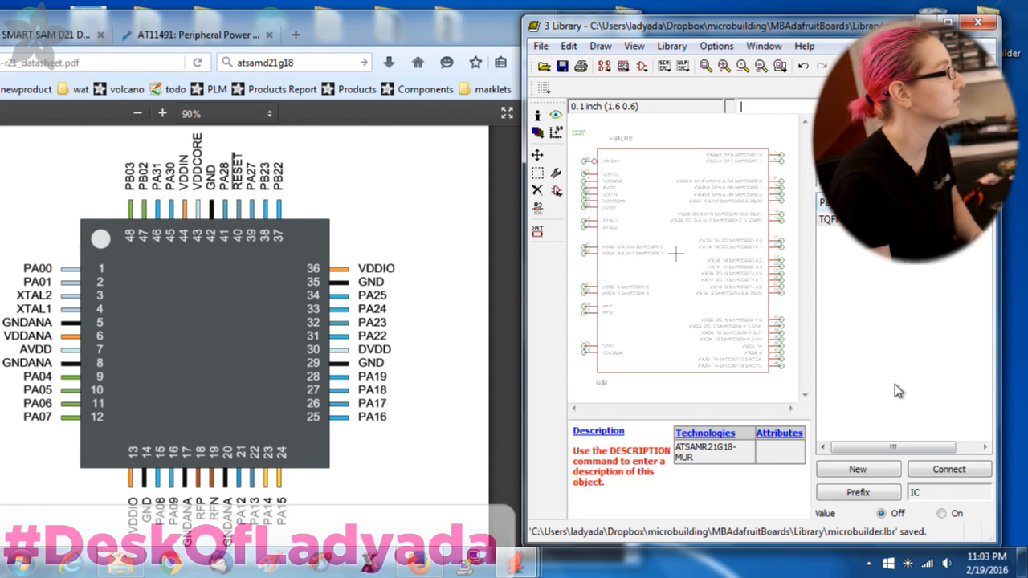
left_click_drag(523, 164, 207, 143)
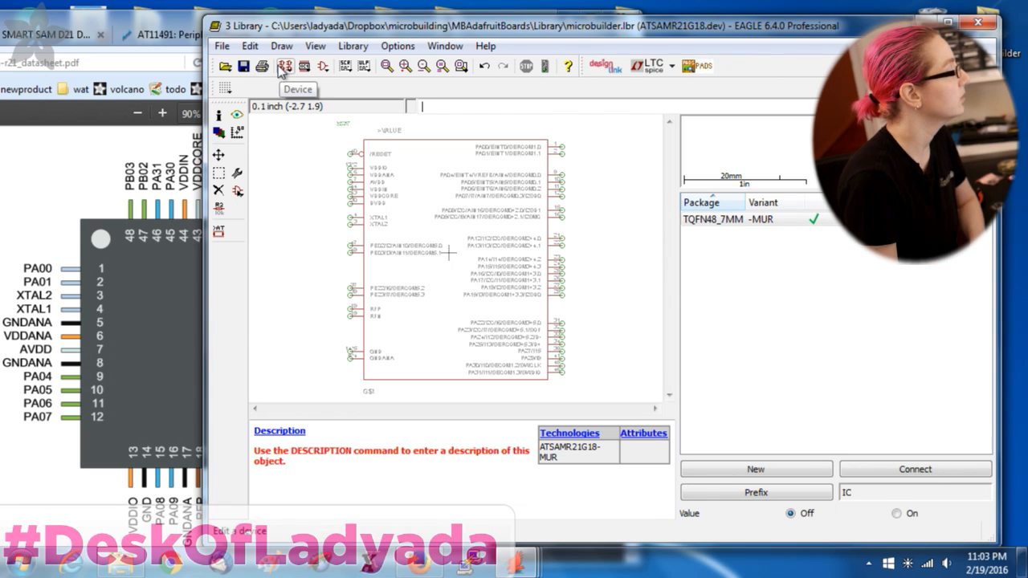
Switch to the Feather Zero Basic rev A schematic and load the updated microbuilder.lbr library for use in it
mouse_move(517, 562)
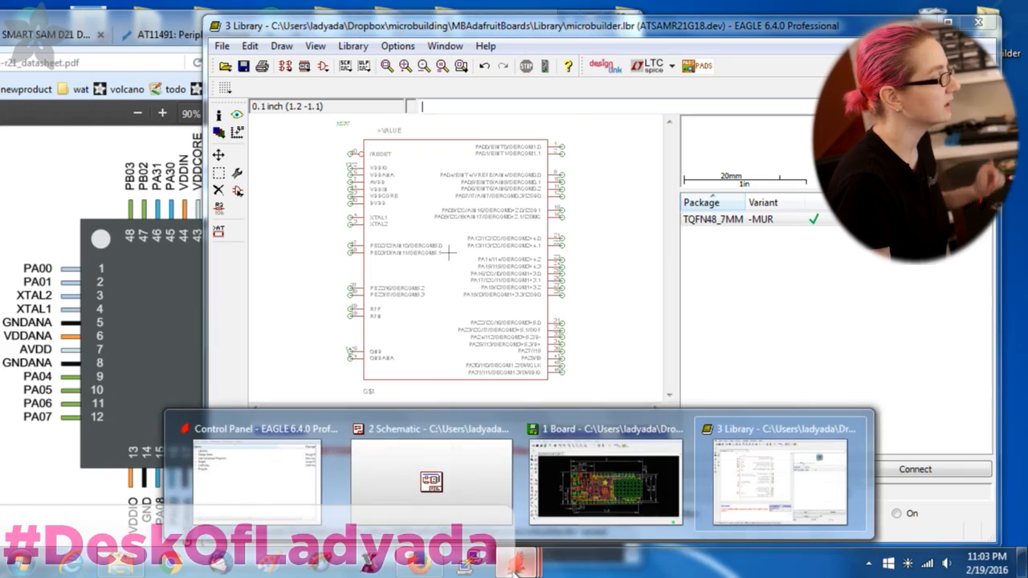
mouse_move(546, 473)
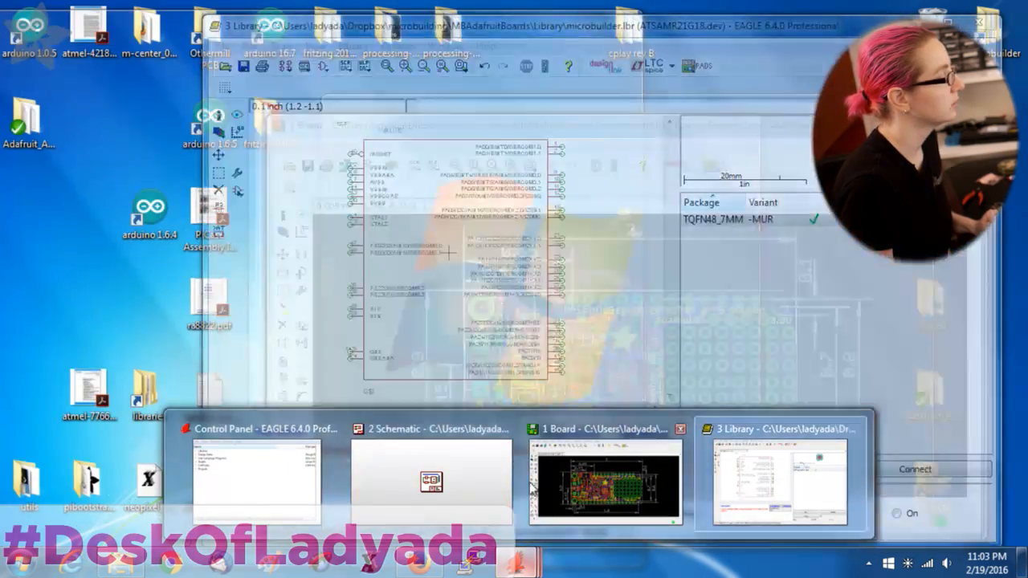
left_click(490, 482)
left_click(705, 124)
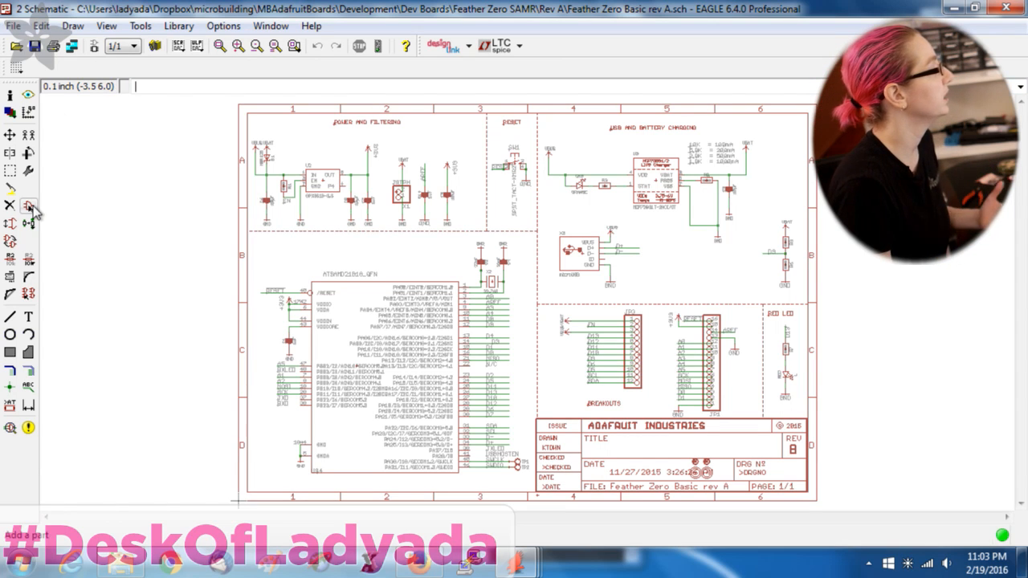
left_click(178, 26)
left_click(197, 52)
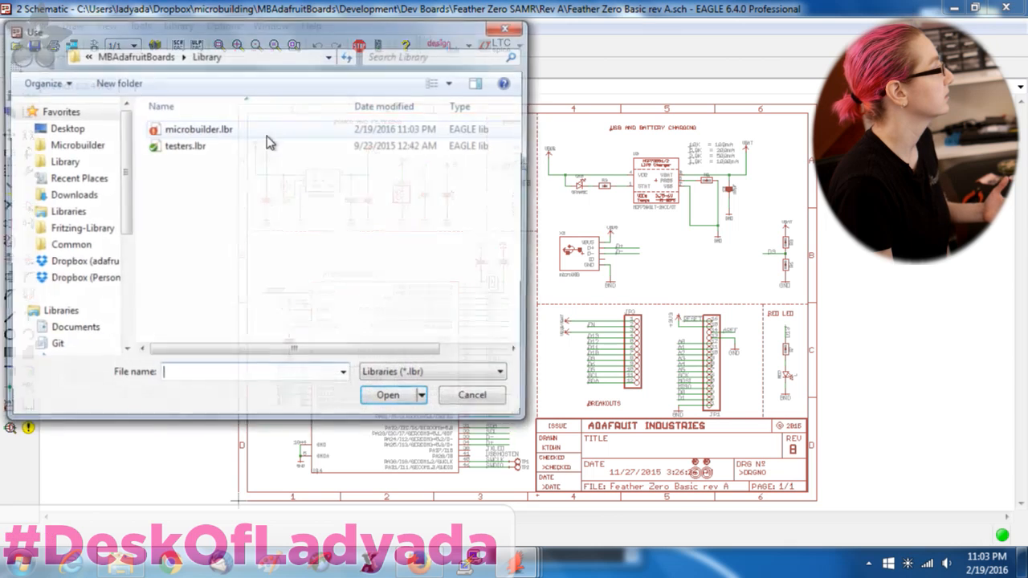
double_click(205, 130)
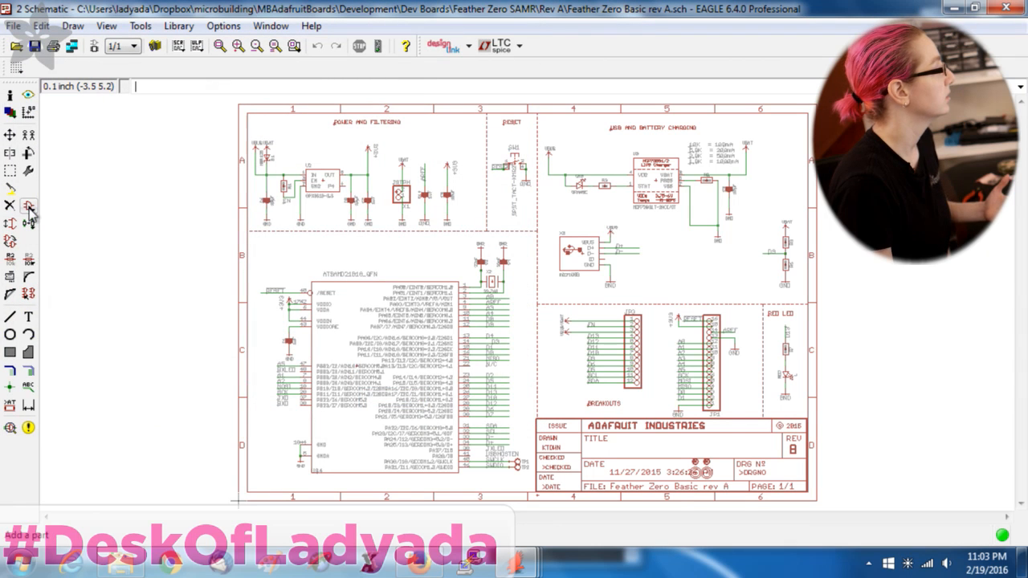
Find the ATSAMR21G18-MUR part with the search atsamr* and place it directly over the existing ATSAMD21G18 microcontroller symbol
left_click(29, 208)
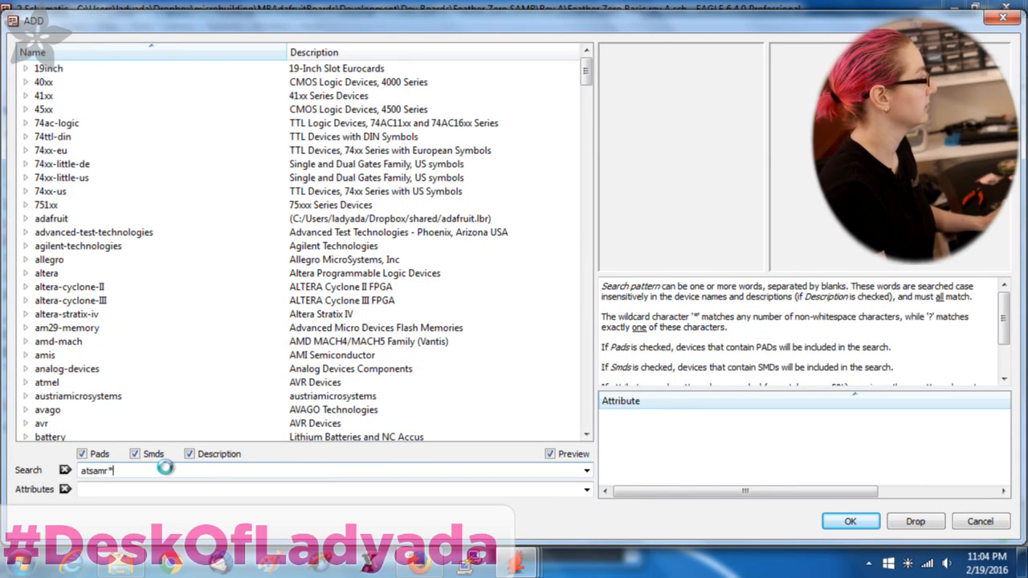
key("Return")
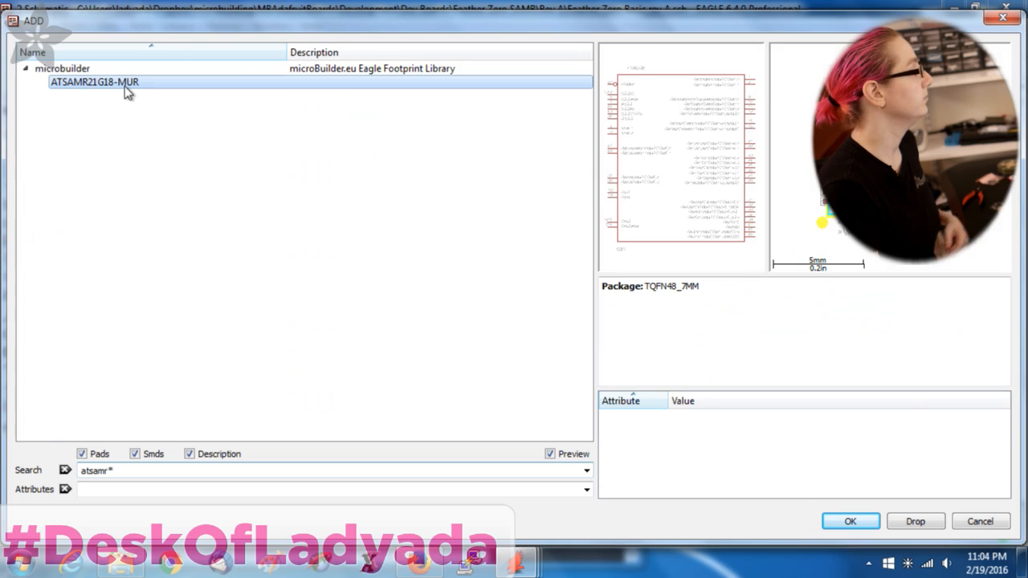
double_click(94, 85)
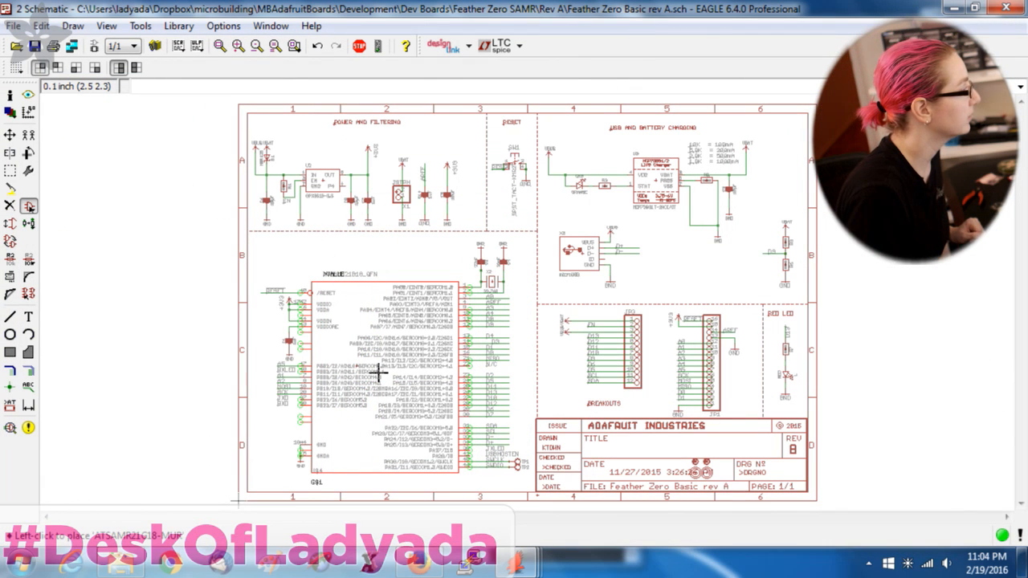
left_click(378, 371)
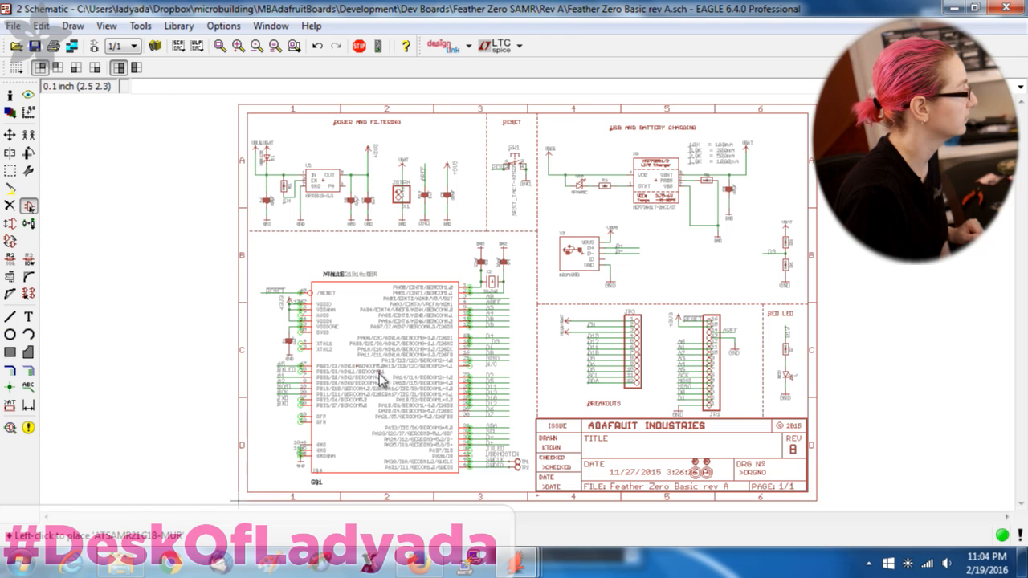
Delete the old ATSAMD21G18 microcontroller from beneath the ATSAMR21G18-MUR symbol, leaving its net wires in place
left_click(9, 206)
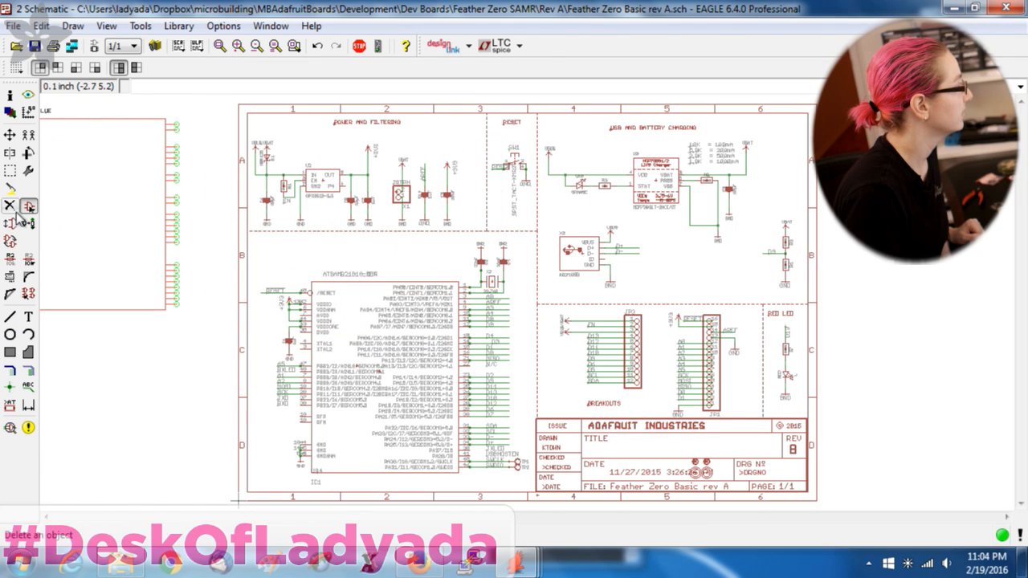
scroll(366, 392, "up", 3)
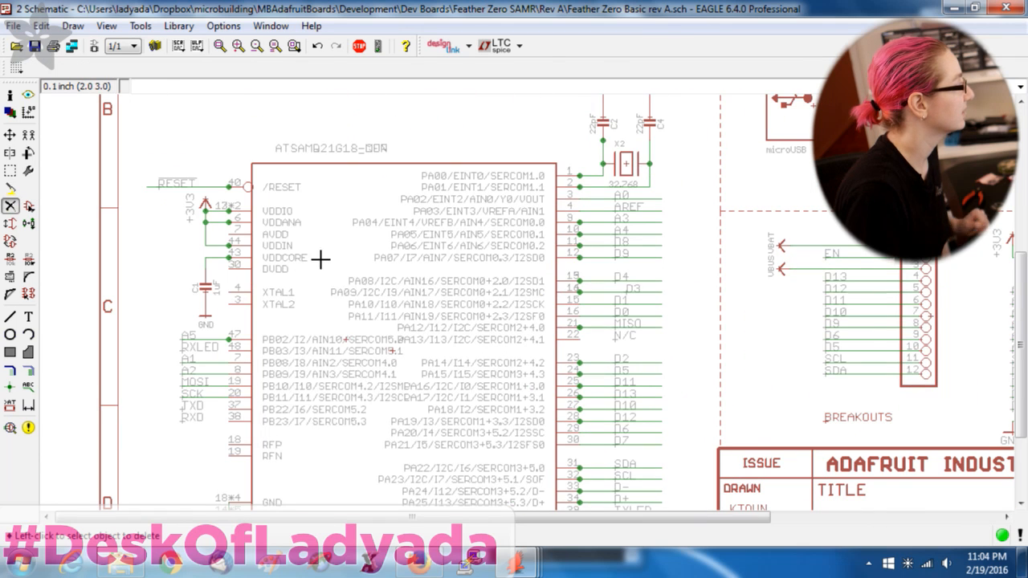
scroll(281, 263, "up", 1)
scroll(307, 187, "down", 2)
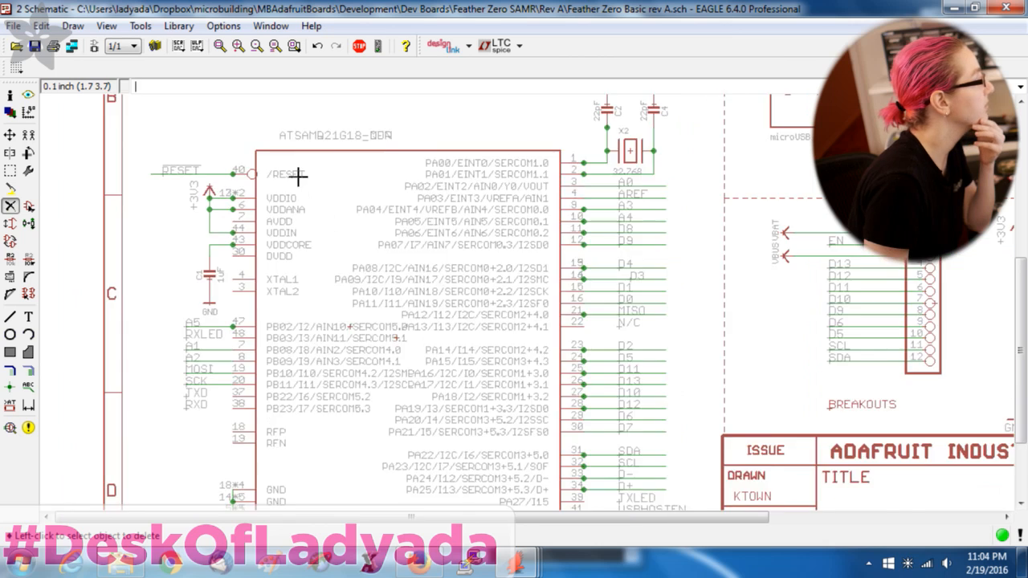
scroll(355, 285, "up", 2)
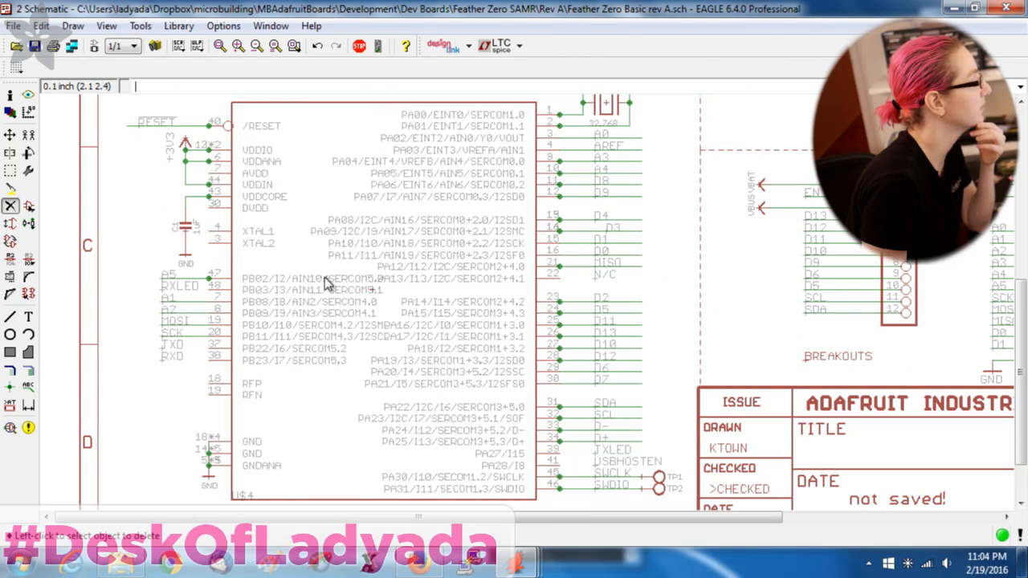
left_click(324, 276)
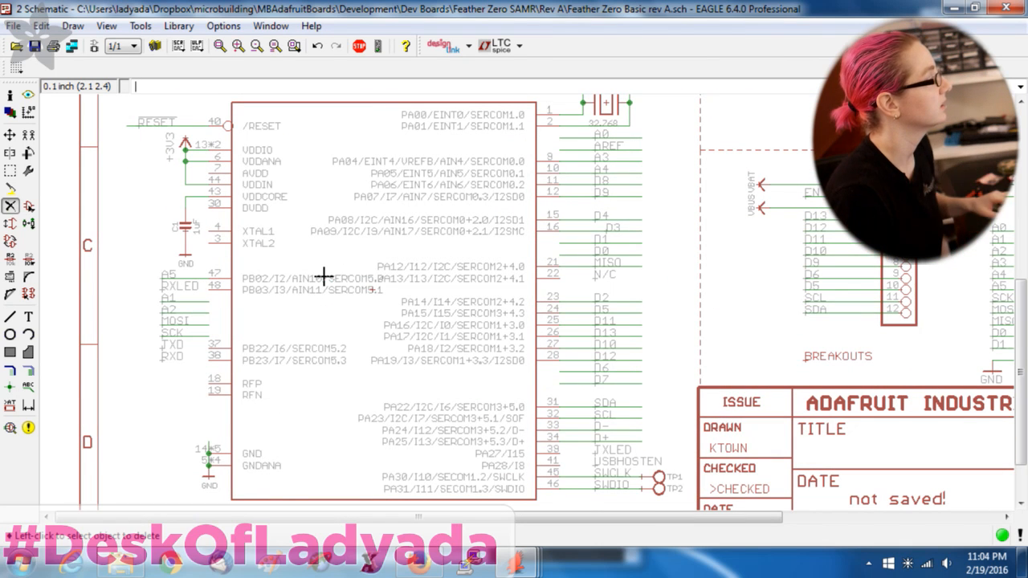
scroll(647, 177, "down", 2)
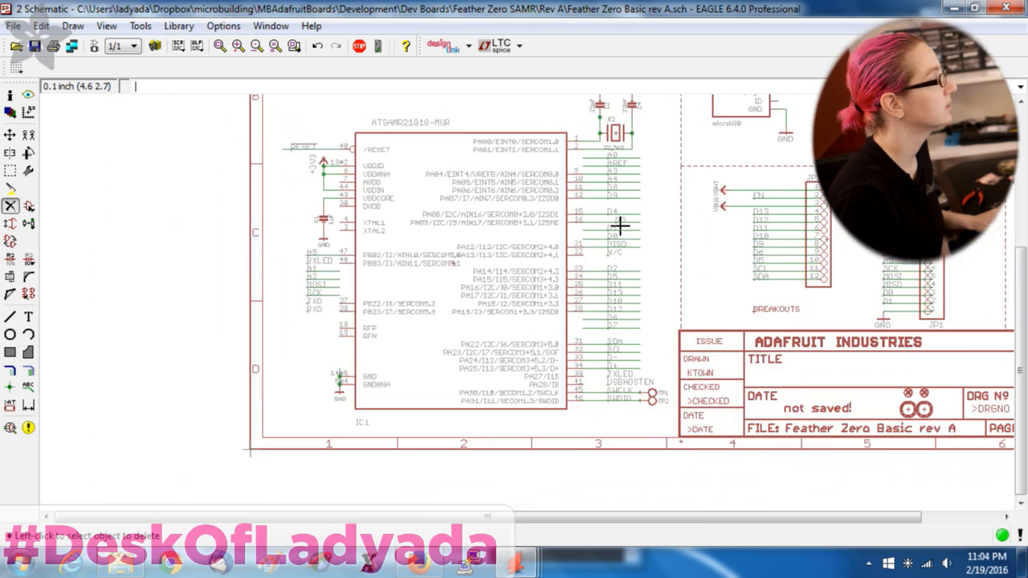
scroll(688, 232, "up", 3)
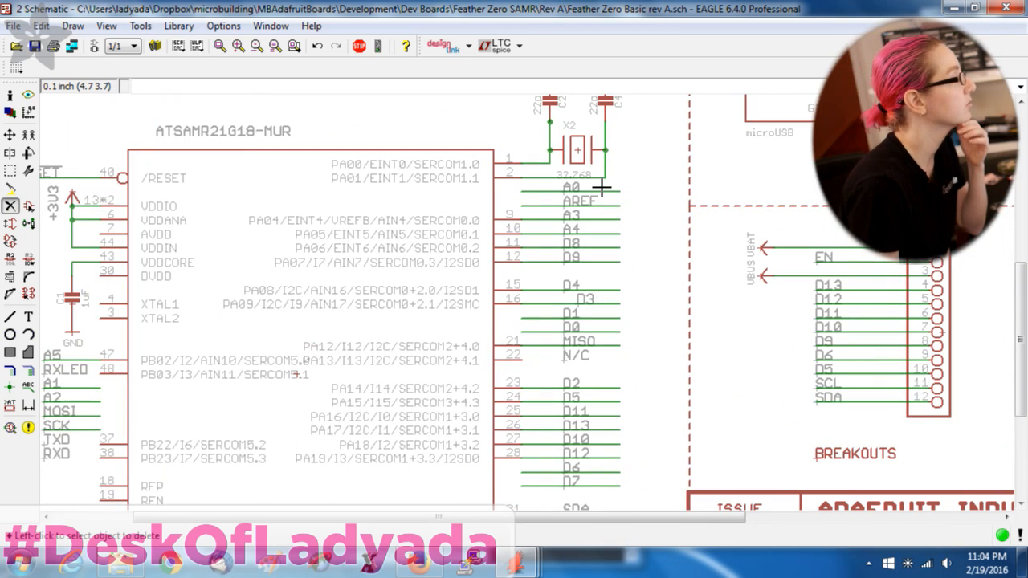
Delete the unconnected A0, AREF, D1 and D0 net stubs beside the ATSAMR21G18-MUR's PA pins
scroll(533, 184, "down", 3)
scroll(610, 322, "up", 1)
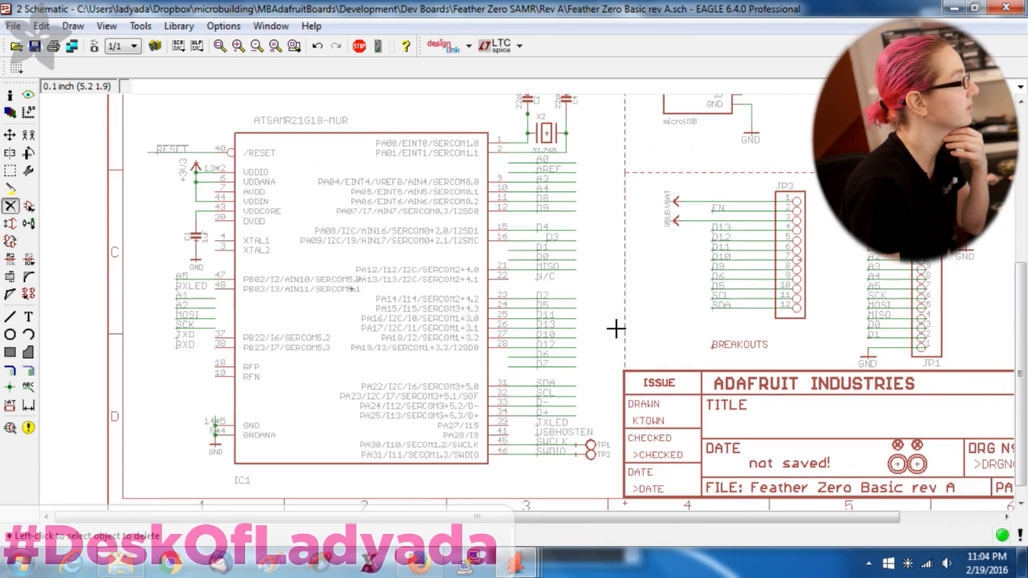
scroll(559, 155, "up", 2)
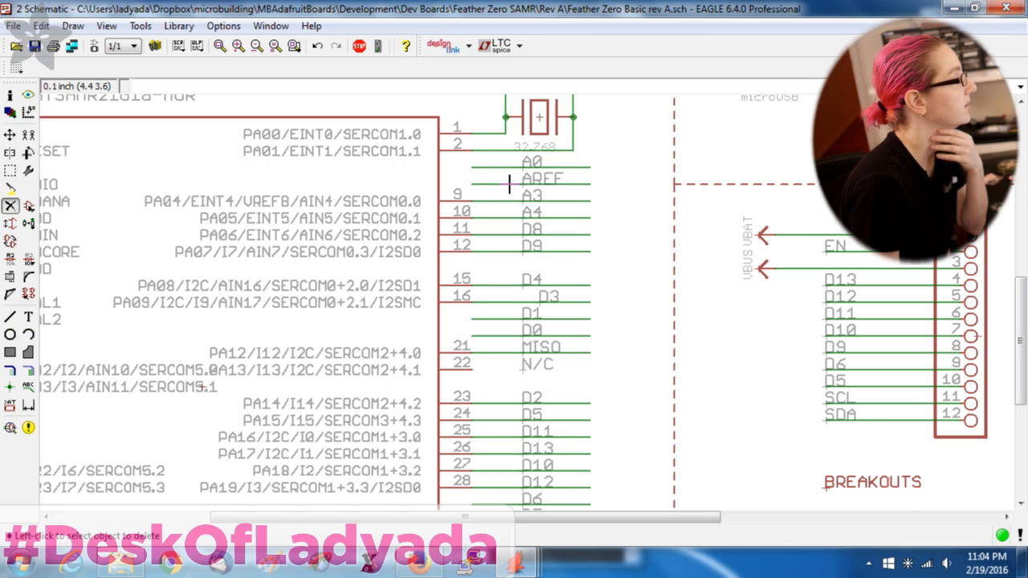
left_click(565, 168)
left_click(559, 175)
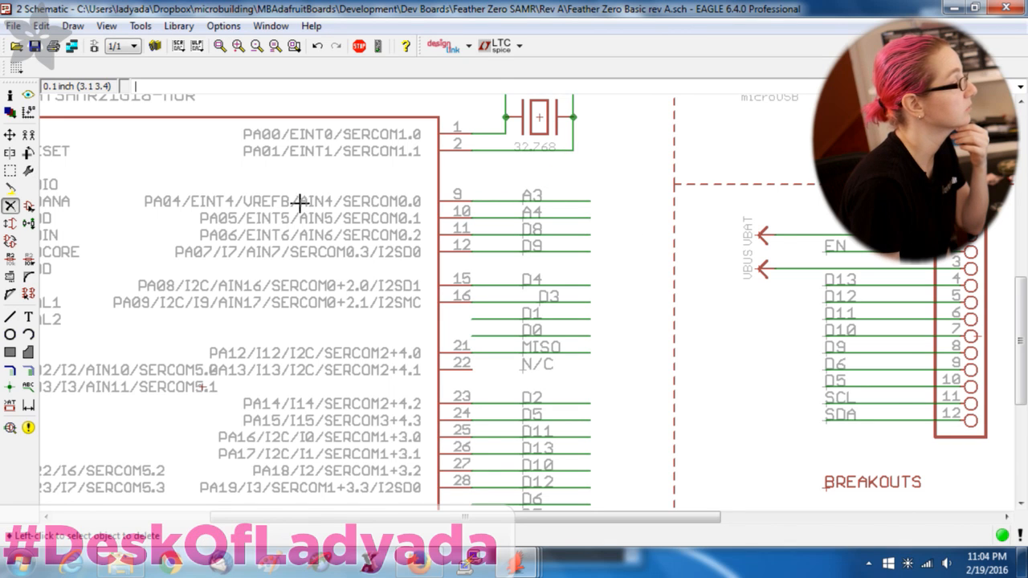
left_click(555, 319)
left_click(550, 329)
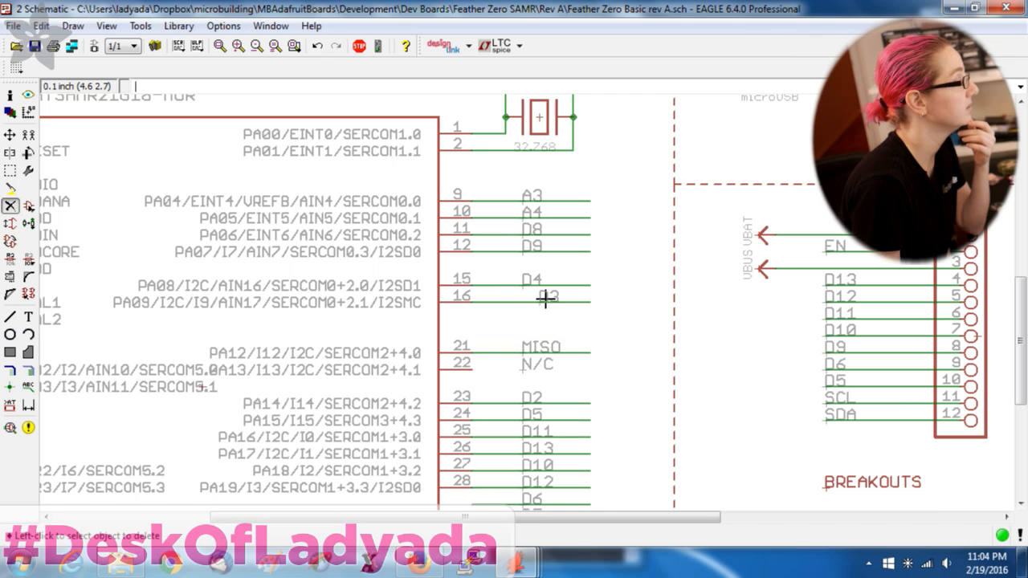
Delete the unconnected D6 and D7 net stubs below the D12 net
scroll(482, 225, "down", 3)
scroll(503, 365, "up", 2)
left_click(511, 321)
left_click(512, 322)
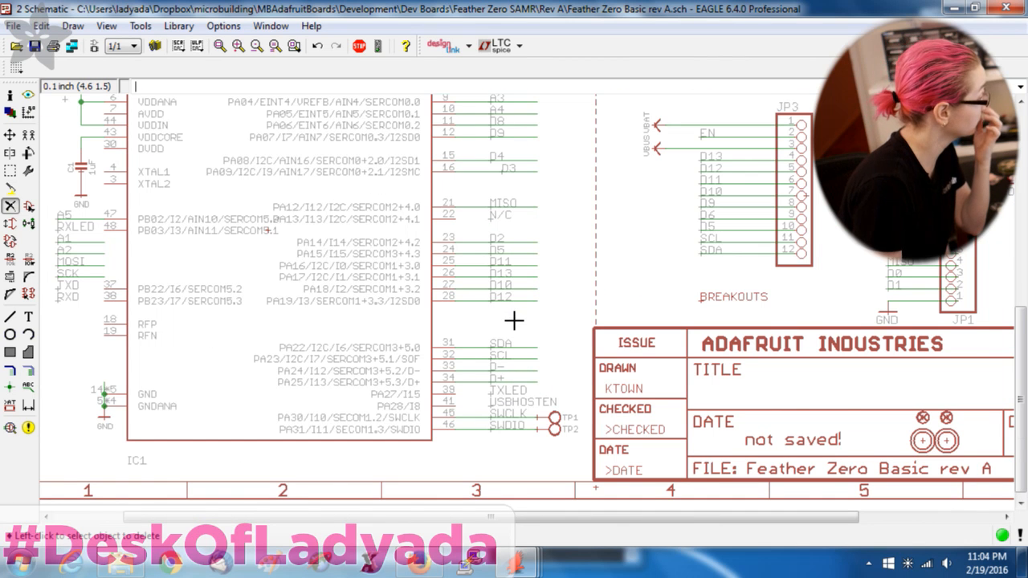
Delete the unconnected SCK, MOSI, A2 and A1 net stubs between the RXLED and TXD nets
scroll(310, 361, "down", 1)
scroll(173, 369, "up", 2)
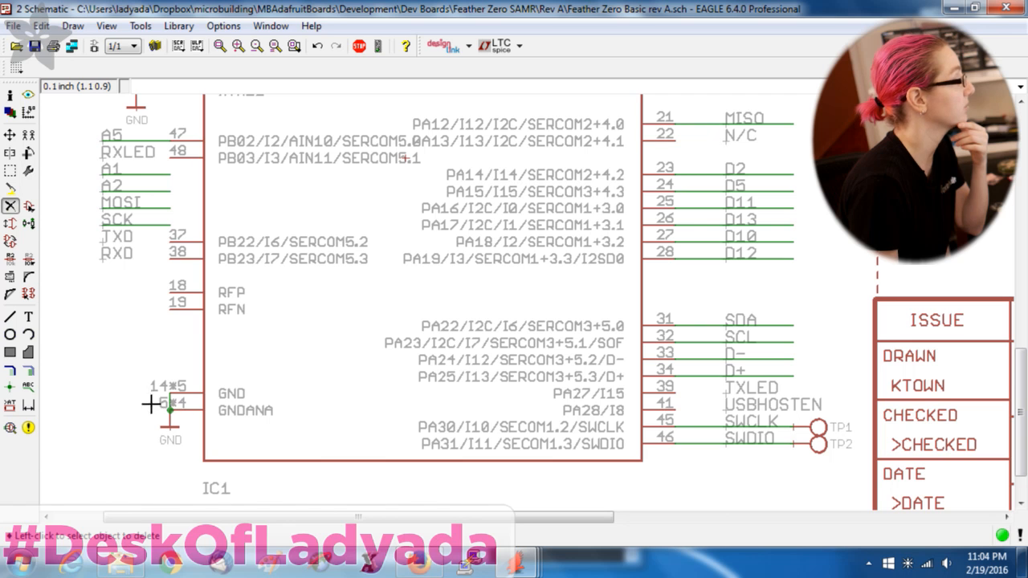
scroll(248, 285, "down", 2)
scroll(257, 290, "up", 3)
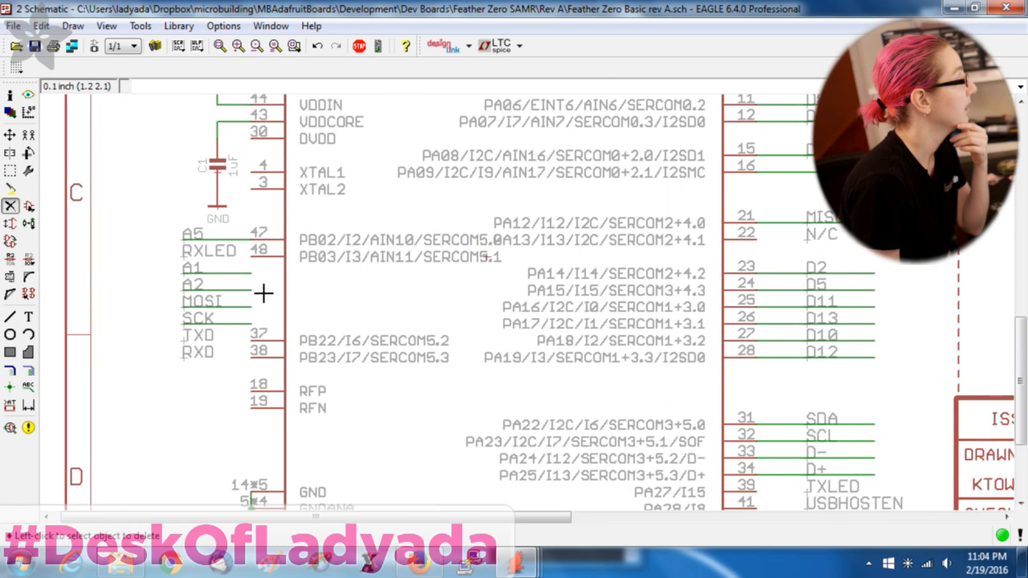
scroll(264, 294, "up", 1)
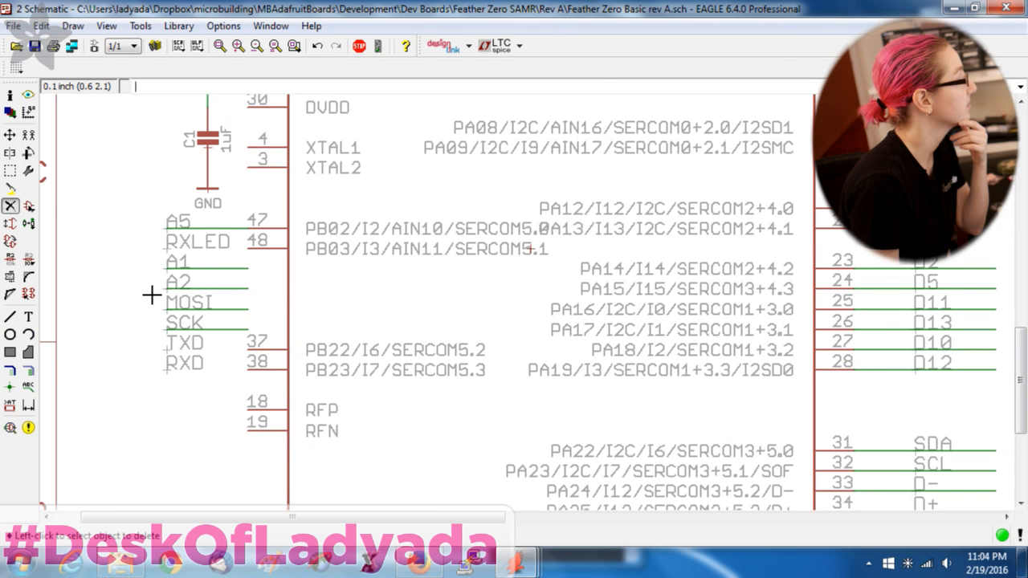
left_click(203, 327)
left_click(203, 309)
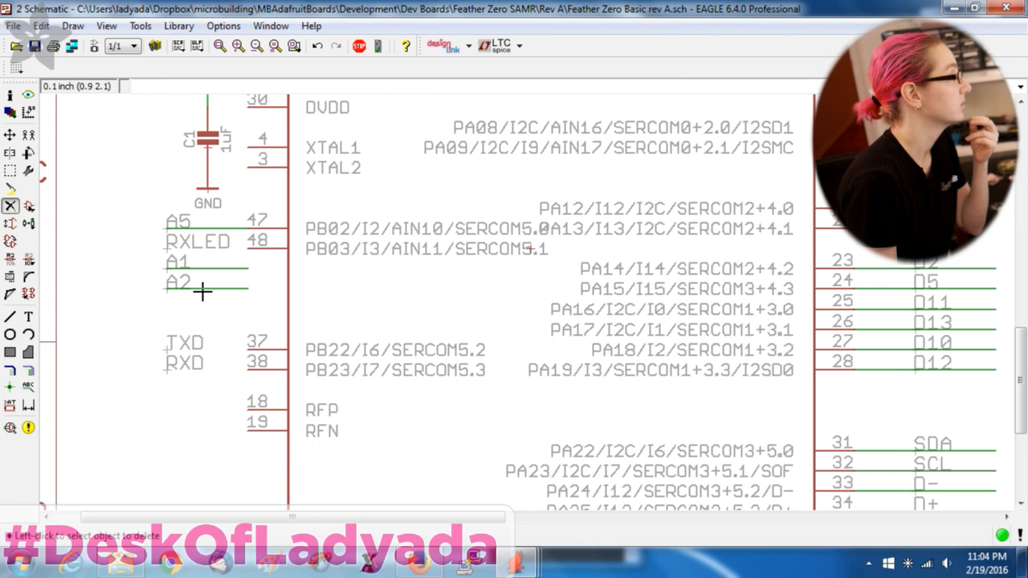
left_click(203, 288)
left_click(202, 268)
Examine the microcontroller's pins and remaining net labels to see which signals are connected
scroll(378, 397, "down", 3)
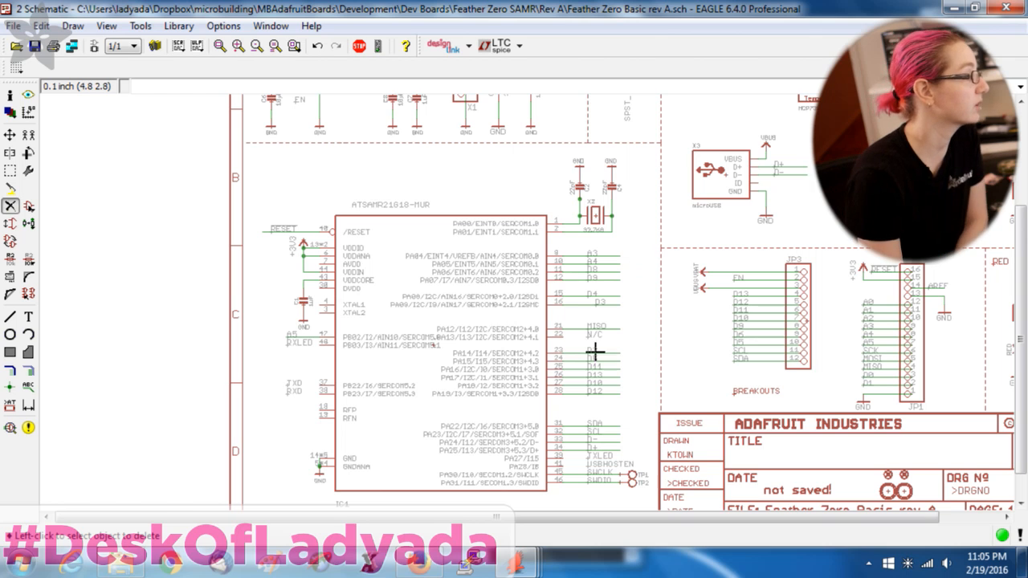
scroll(487, 436, "up", 2)
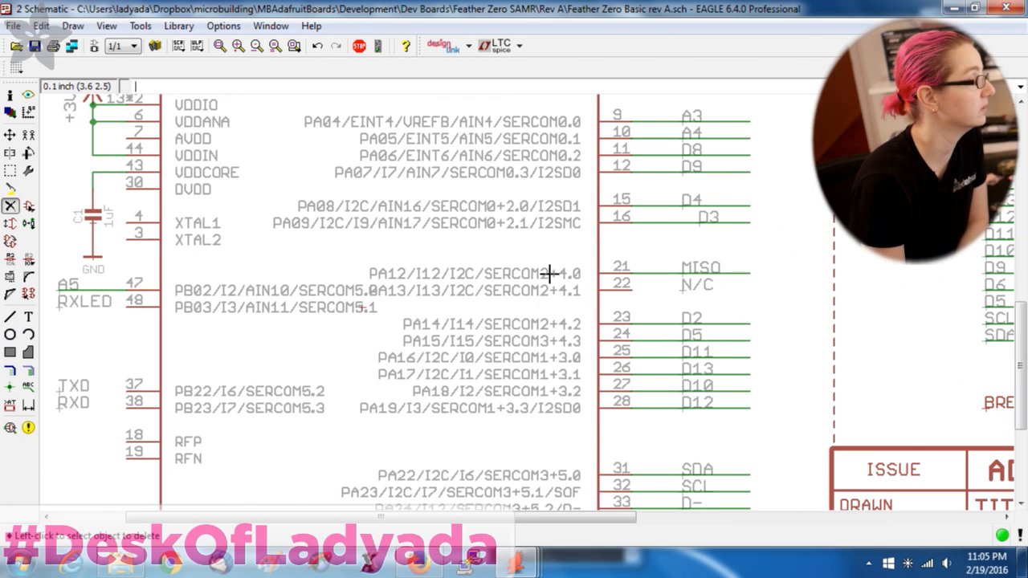
scroll(491, 317, "down", 1)
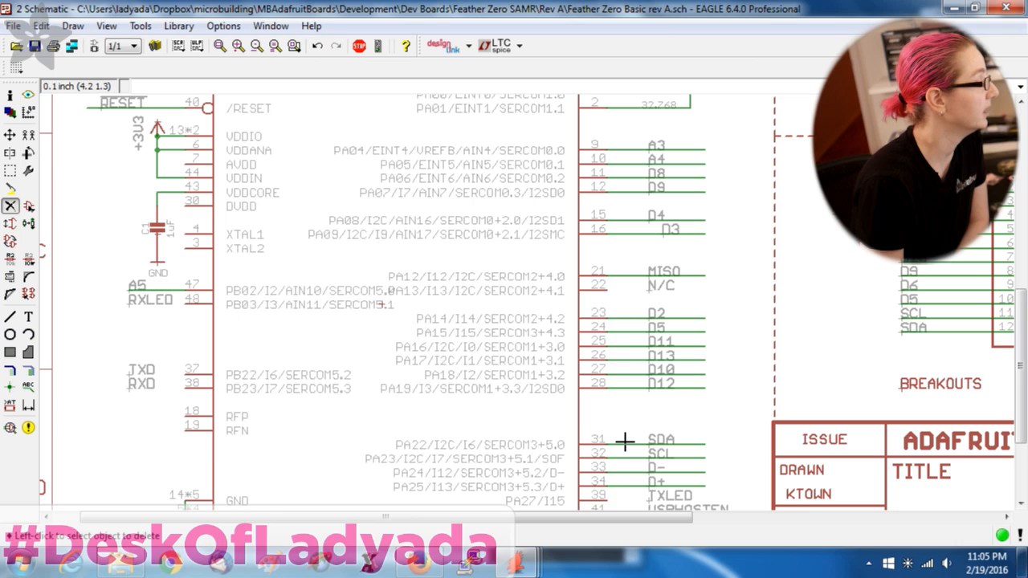
scroll(617, 390, "down", 2)
scroll(671, 471, "up", 2)
scroll(658, 450, "down", 1)
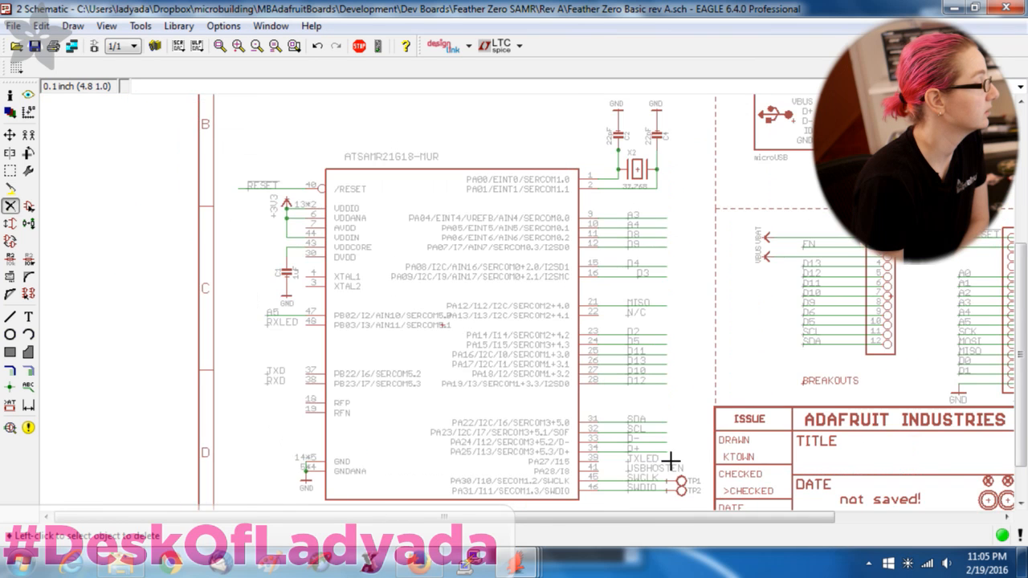
scroll(634, 466, "up", 2)
scroll(638, 481, "down", 1)
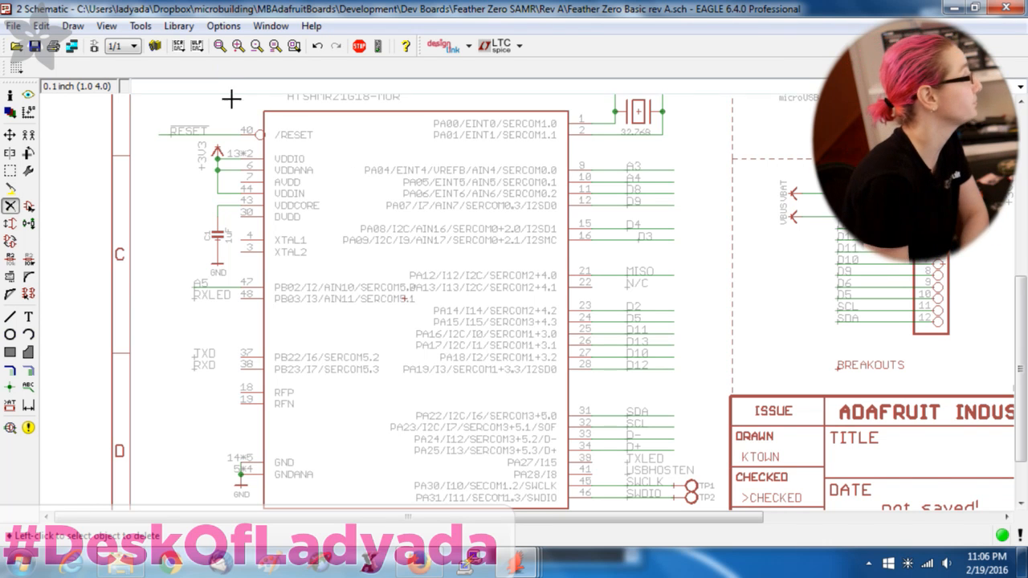
Connect the microcontroller's AVDD pin 7 to the +3V3 supply line with a net
scroll(218, 108, "up", 2)
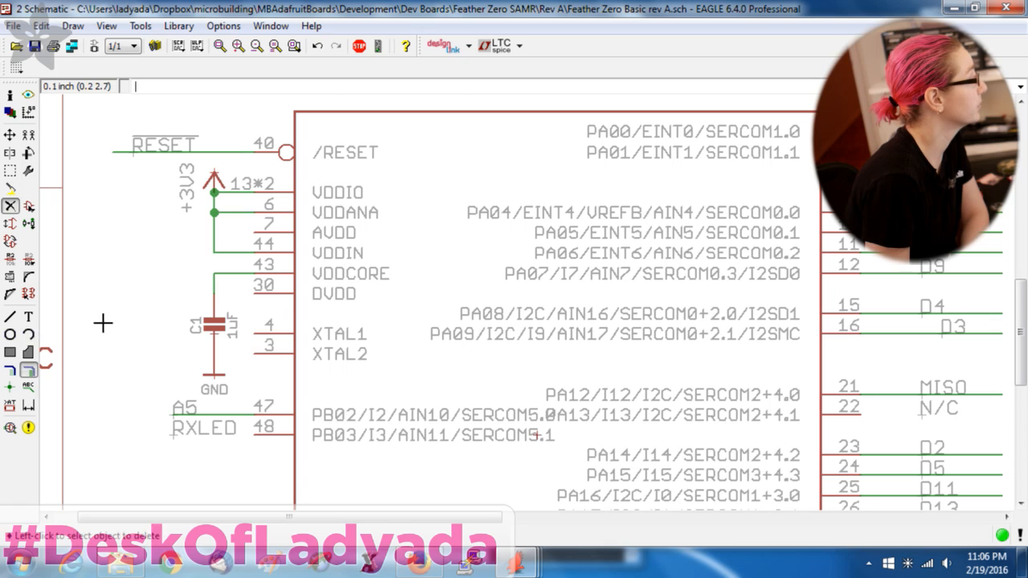
left_click(28, 370)
left_click(254, 232)
left_click(214, 232)
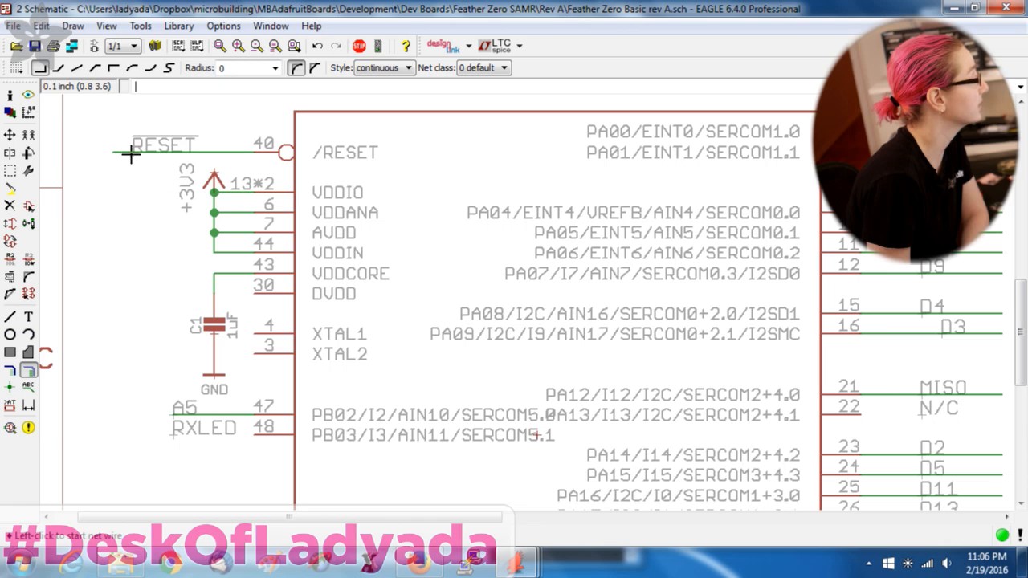
left_click(10, 205)
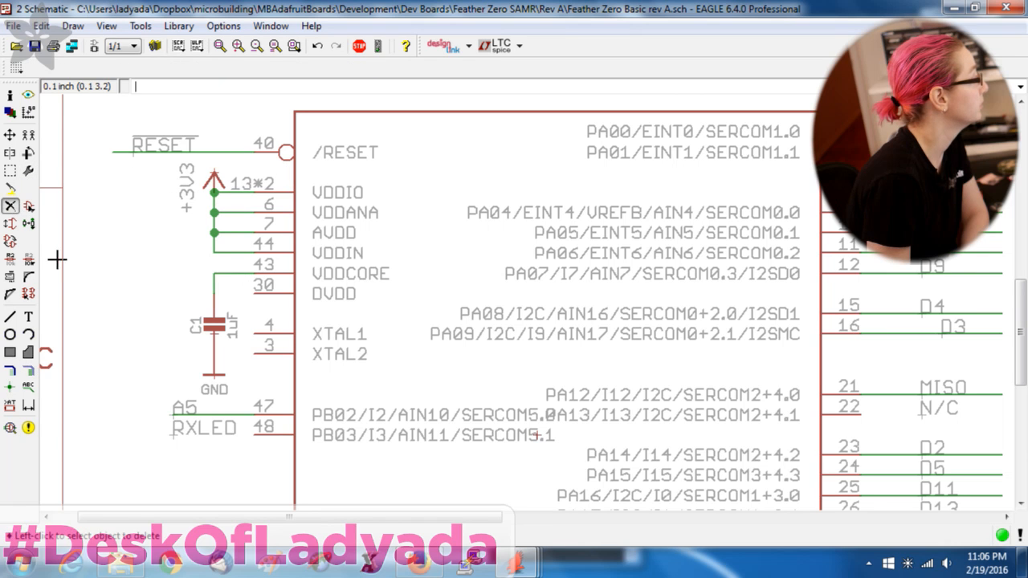
left_click(29, 352)
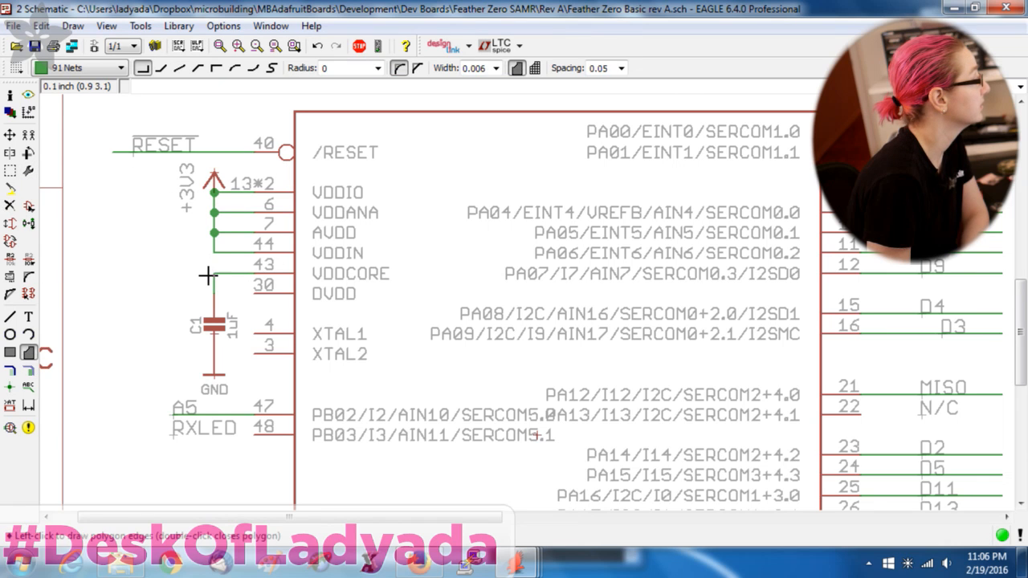
left_click(28, 134)
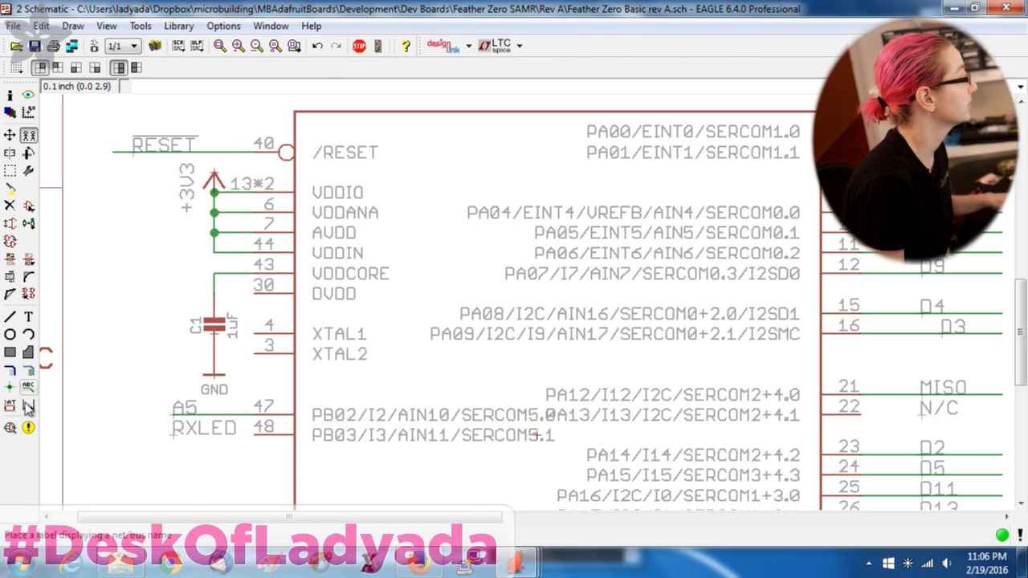
Connect the DVDD pin 30 to the VDDIN supply net
left_click(28, 371)
left_click(253, 293)
left_click(233, 252)
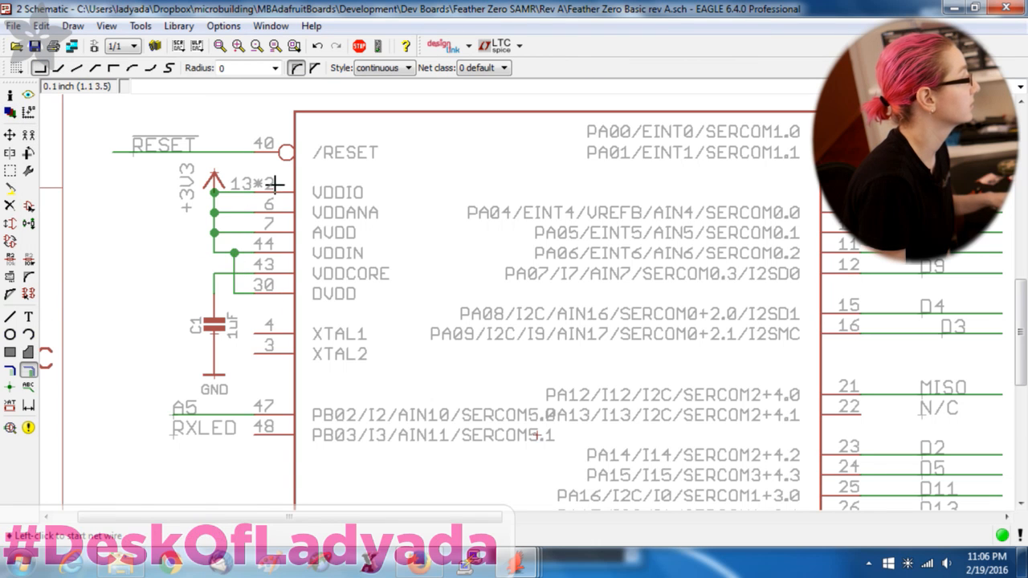
Move and rotate capacitor C1 in line with the VDDCORE pin and place its GND symbol at the capacitor's far end
scroll(233, 253, "down", 2)
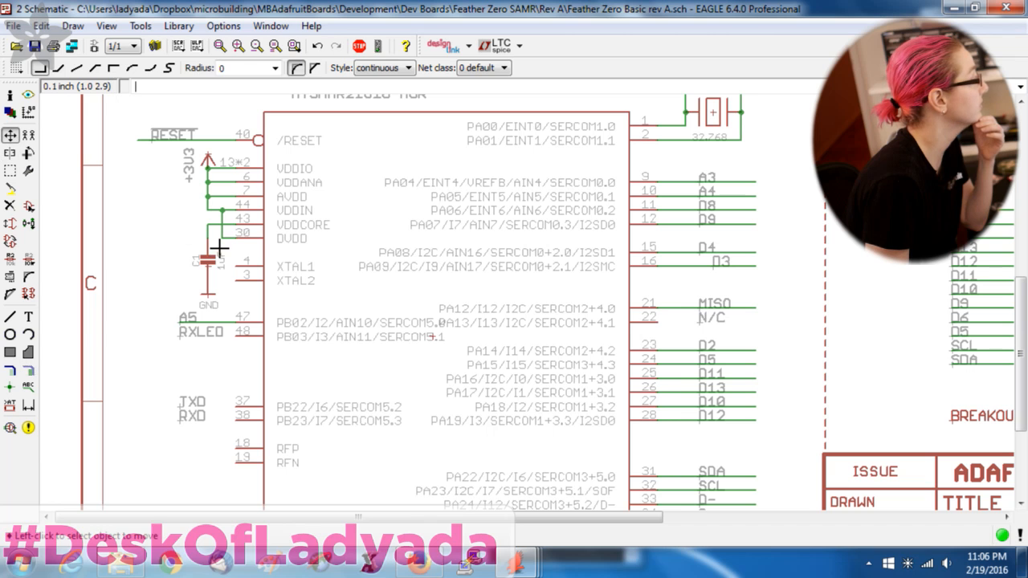
left_click(9, 134)
left_click(207, 261)
left_click(172, 225)
left_click(206, 291)
left_click(124, 240)
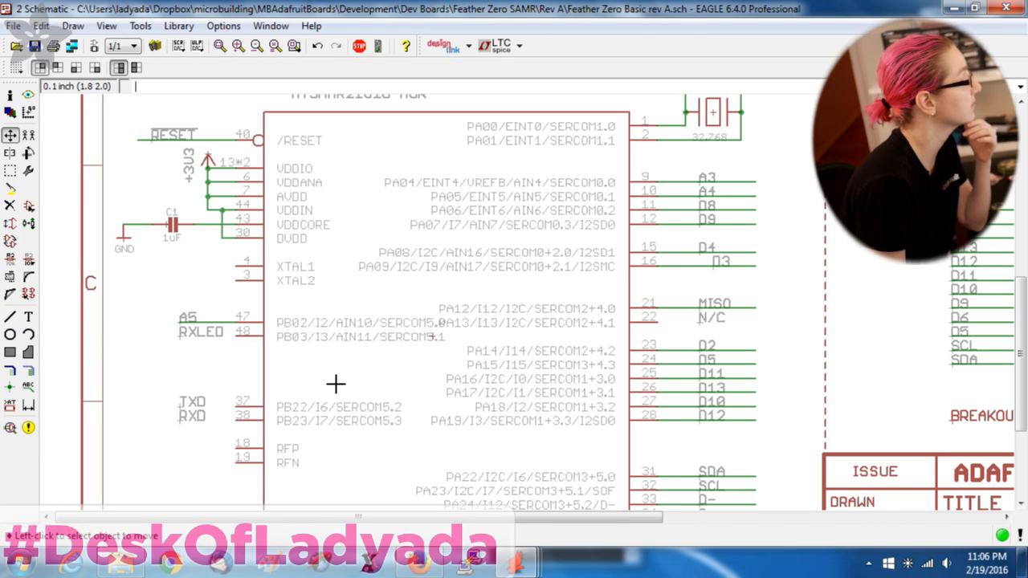
Review the microcontroller section, its crystal circuit and the breakout headers for the pins still to be assigned
scroll(206, 271, "down", 2)
scroll(211, 382, "up", 3)
scroll(273, 335, "down", 3)
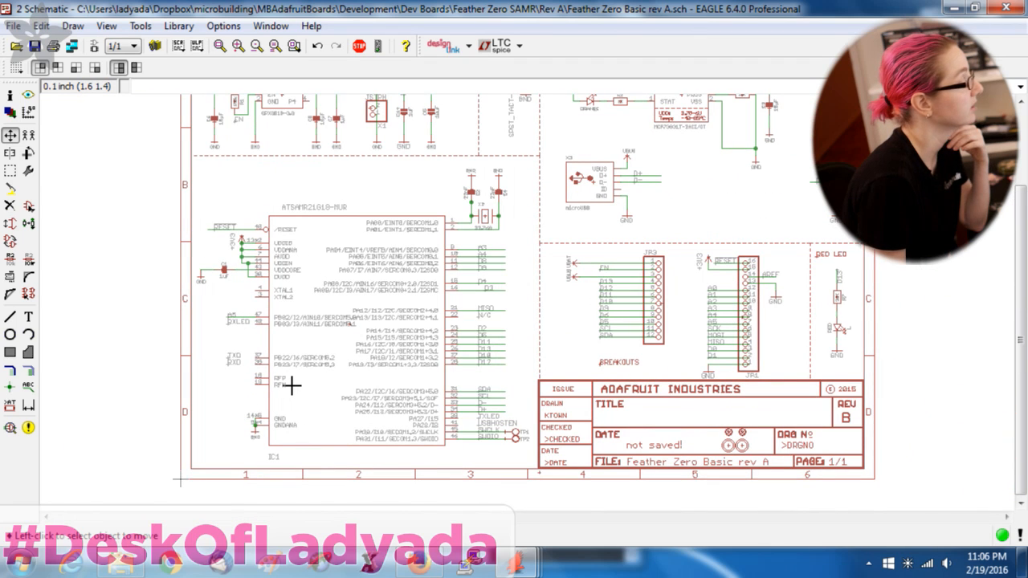
scroll(447, 253, "up", 2)
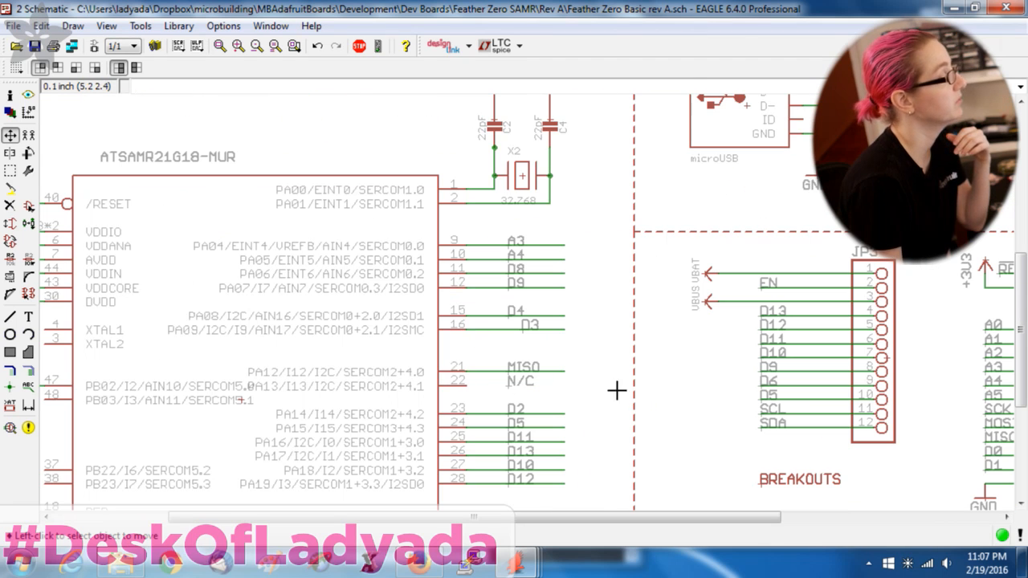
scroll(431, 229, "down", 1)
scroll(431, 229, "down", 1)
scroll(483, 195, "up", 2)
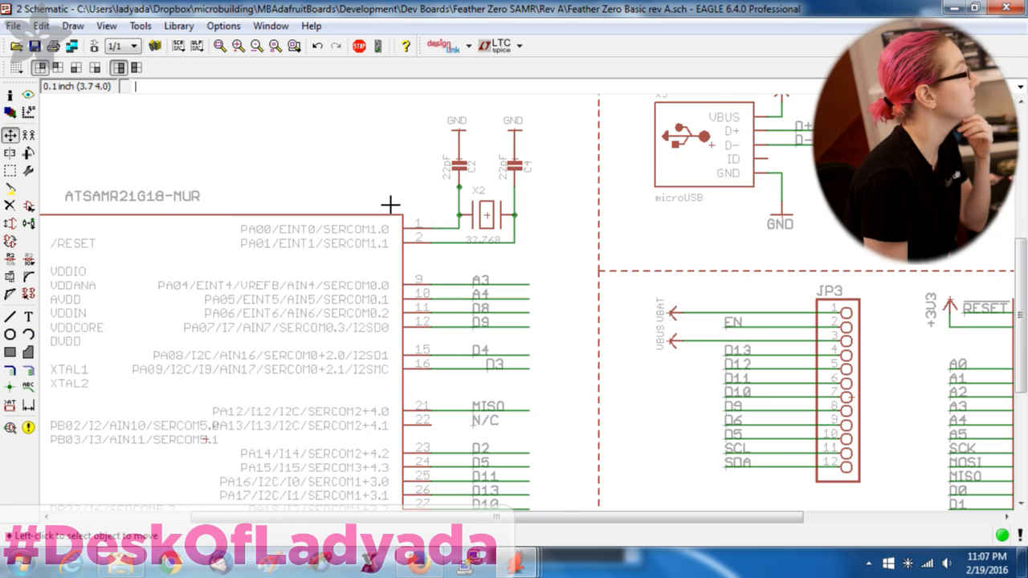
scroll(374, 204, "down", 1)
scroll(282, 227, "up", 1)
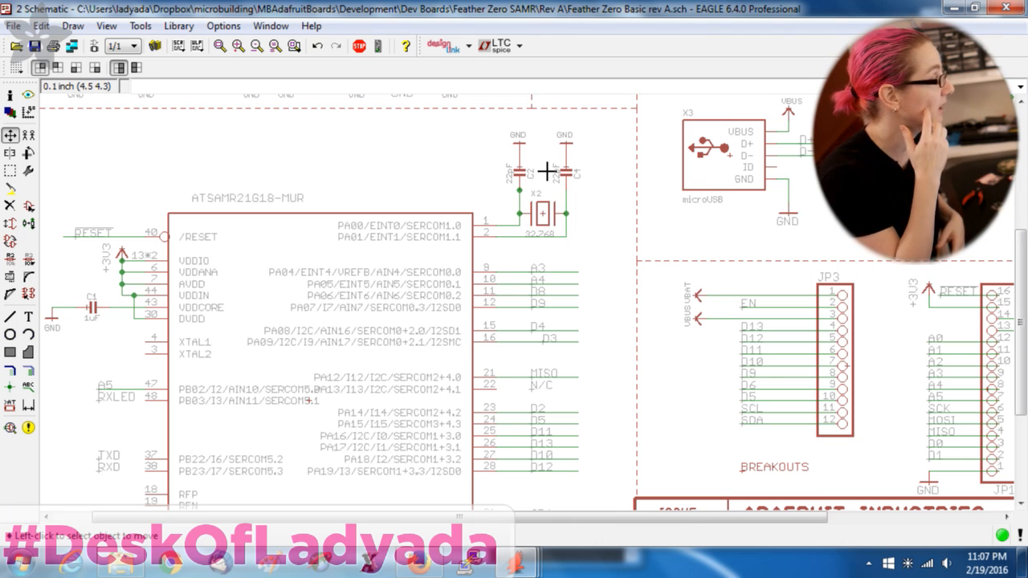
scroll(383, 172, "down", 3)
scroll(344, 269, "up", 3)
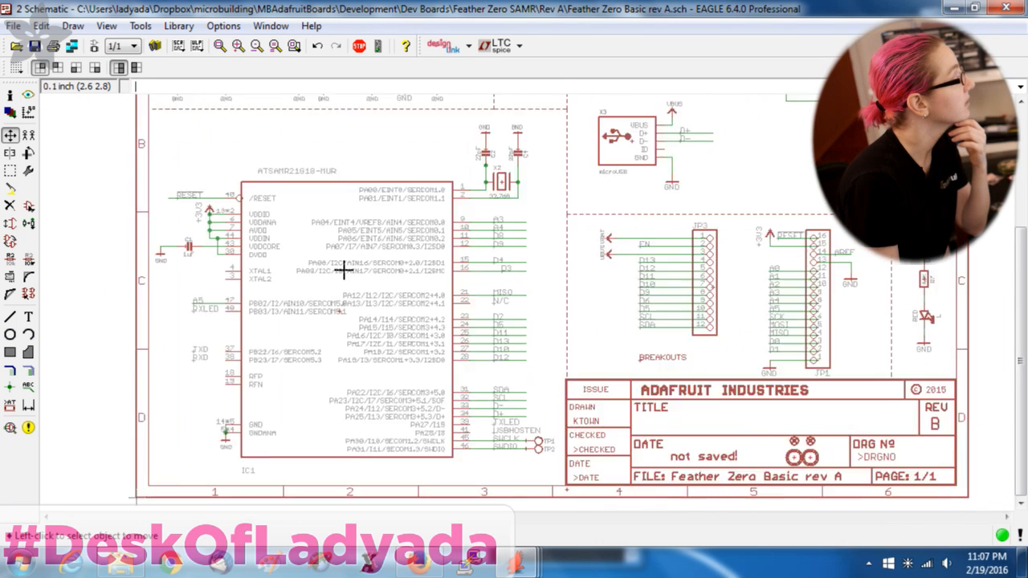
Switch to Firefox and search the web for ATSAMR21-XPRO
left_click(419, 566)
left_click_drag(531, 23, 787, 16)
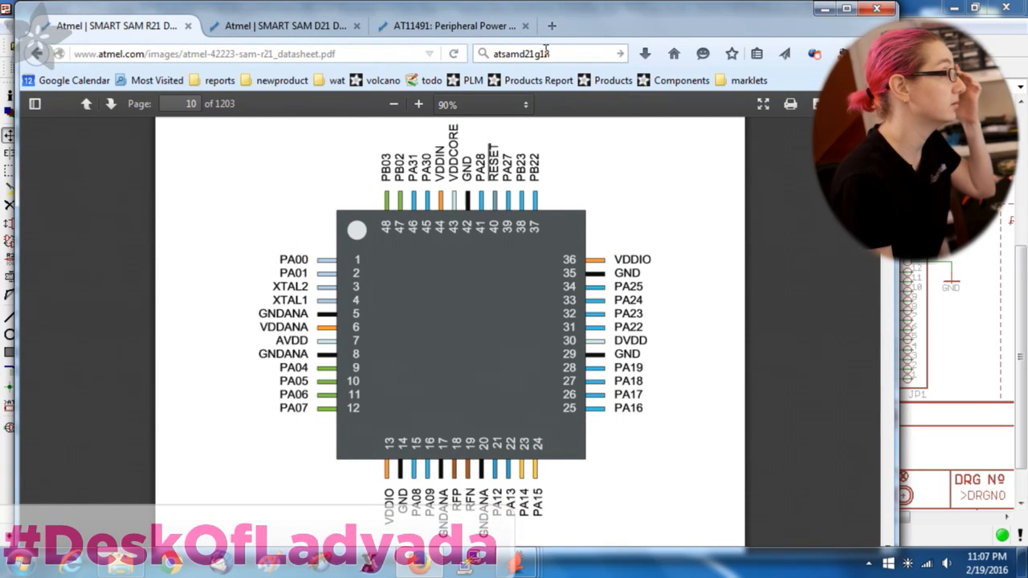
left_click(545, 53)
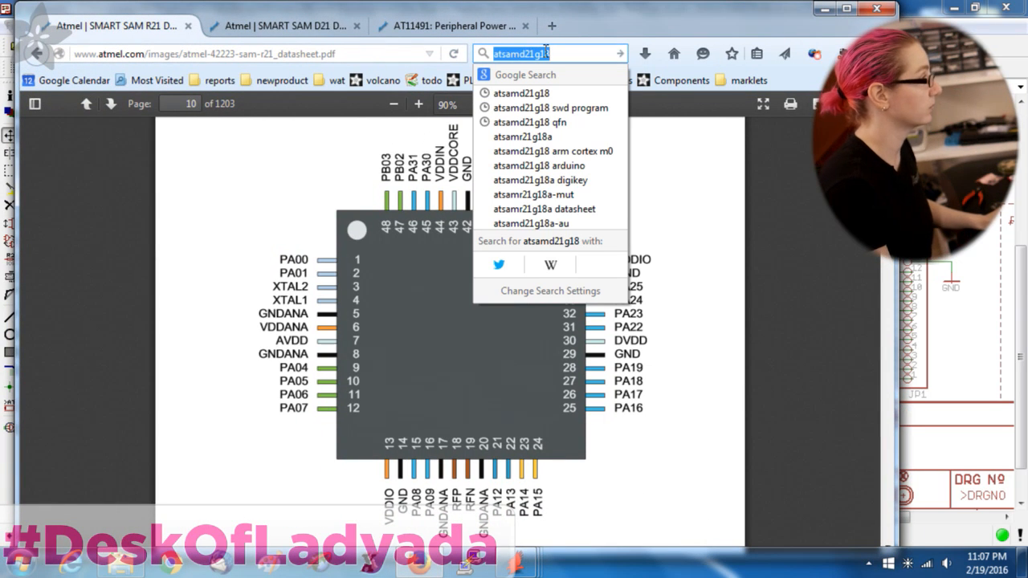
key("End")
key("BackSpace")
key("BackSpace")
key("BackSpace")
key("BackSpace")
key("BackSpace")
key("BackSpace")
type("r21")
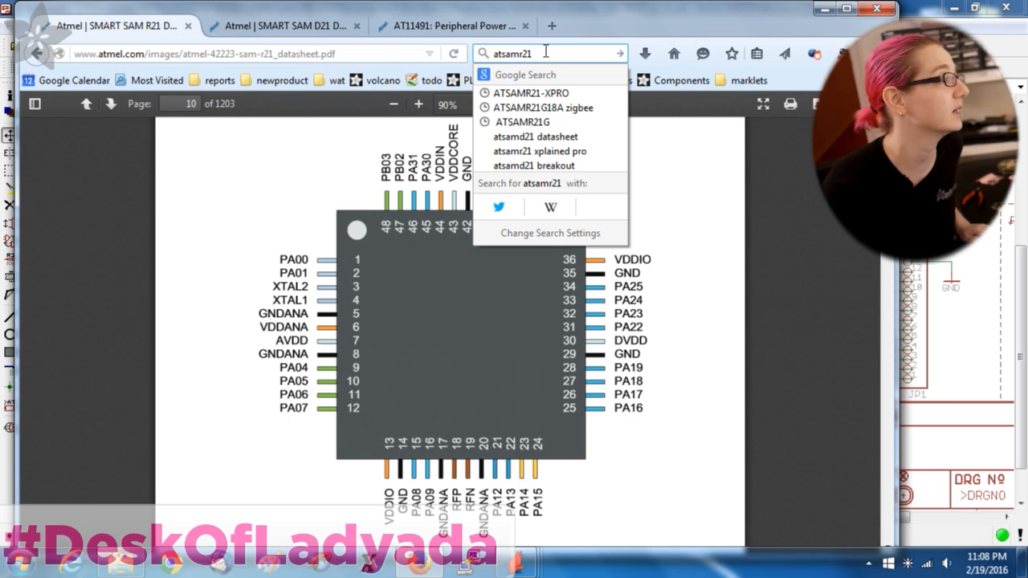
key("Down")
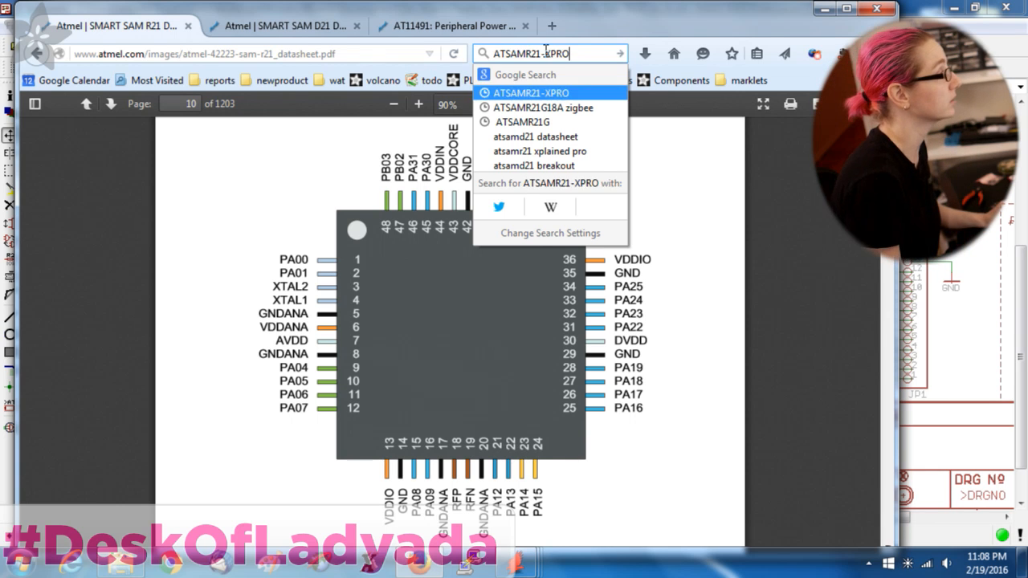
key("Return")
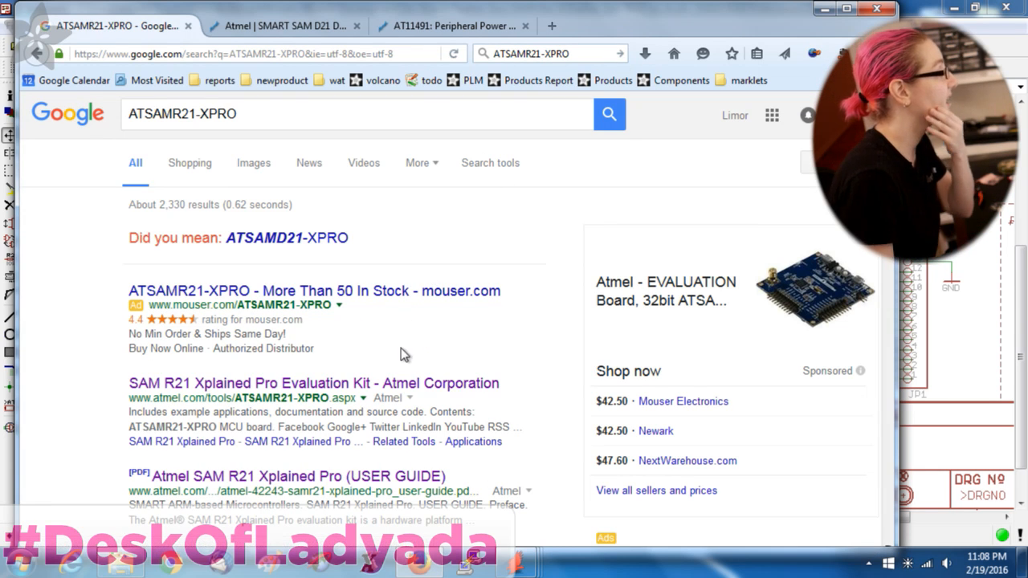
Open Atmel's SAM R21 Xplained Pro Evaluation Kit page and review its key features, ordering information and board photo
left_click(406, 383)
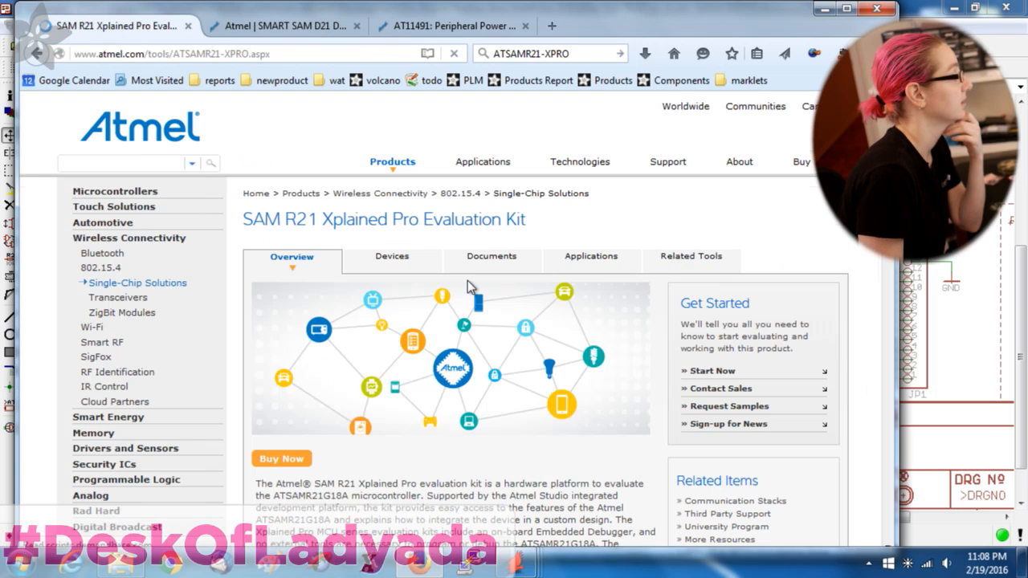
scroll(574, 277, "down", 5)
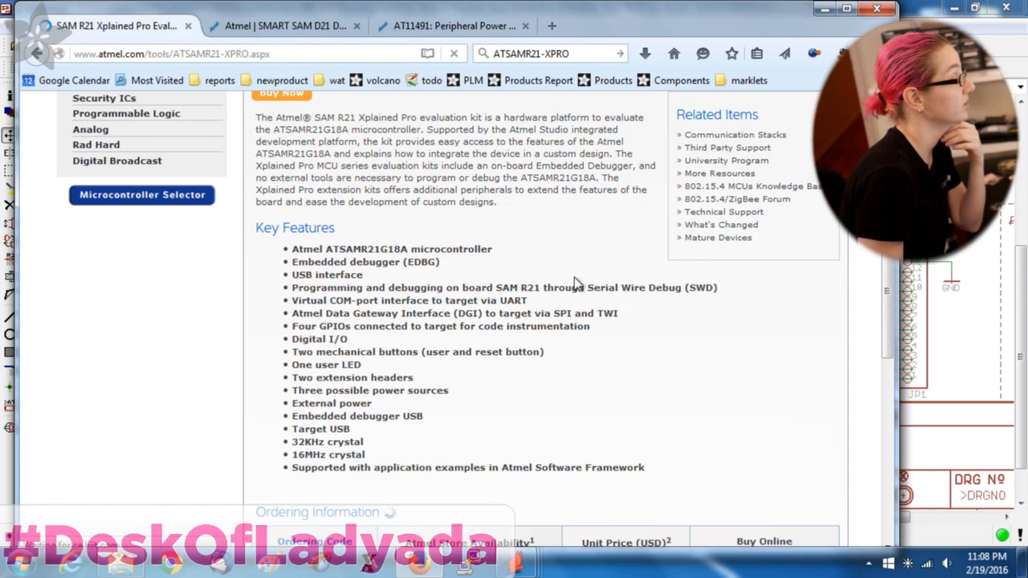
scroll(575, 277, "down", 4)
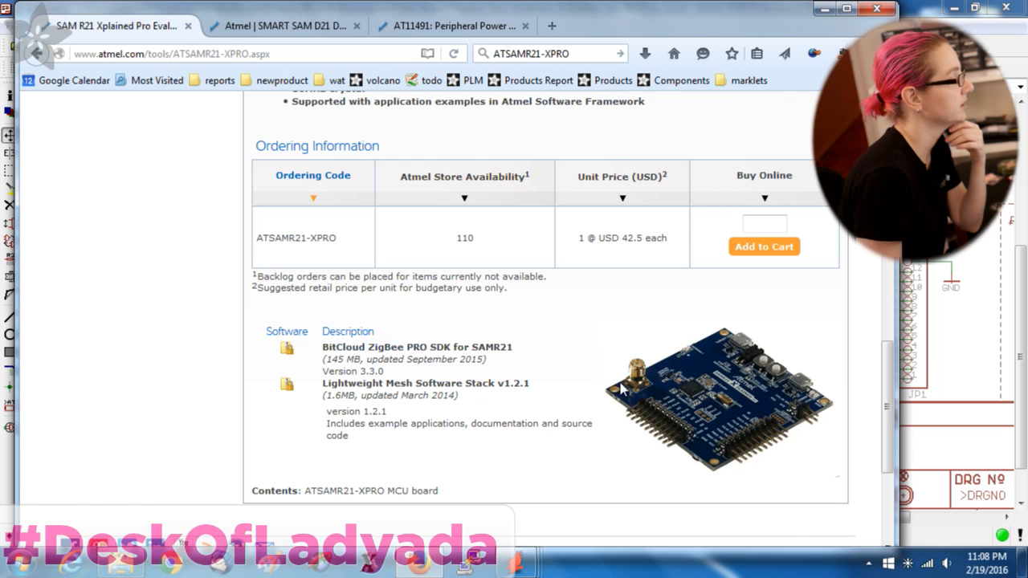
Review the kit's key features and highlight the 32KHz and 16MHz crystal entries in the list
scroll(725, 438, "up", 1)
scroll(725, 438, "up", 5)
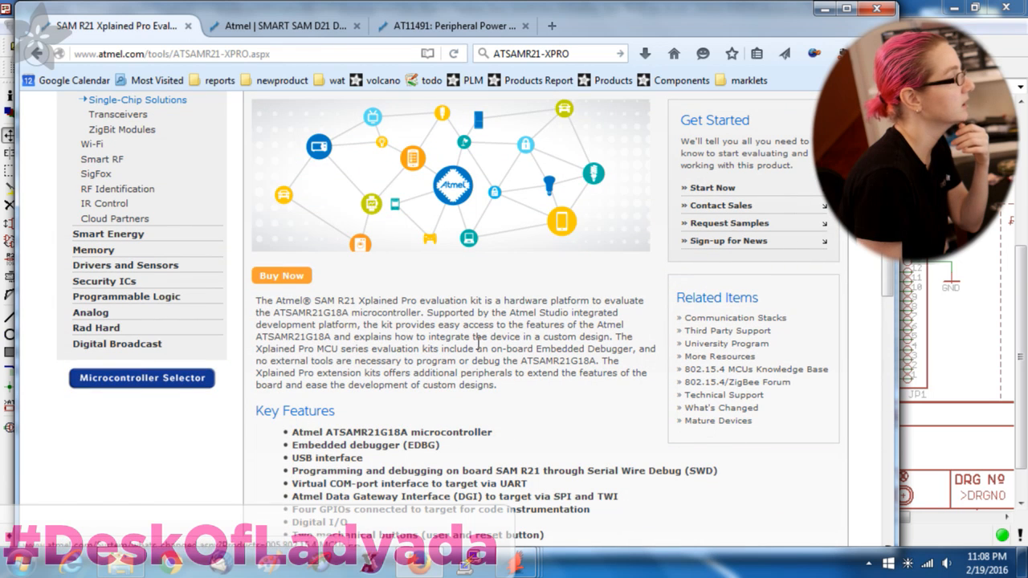
scroll(399, 323, "down", 3)
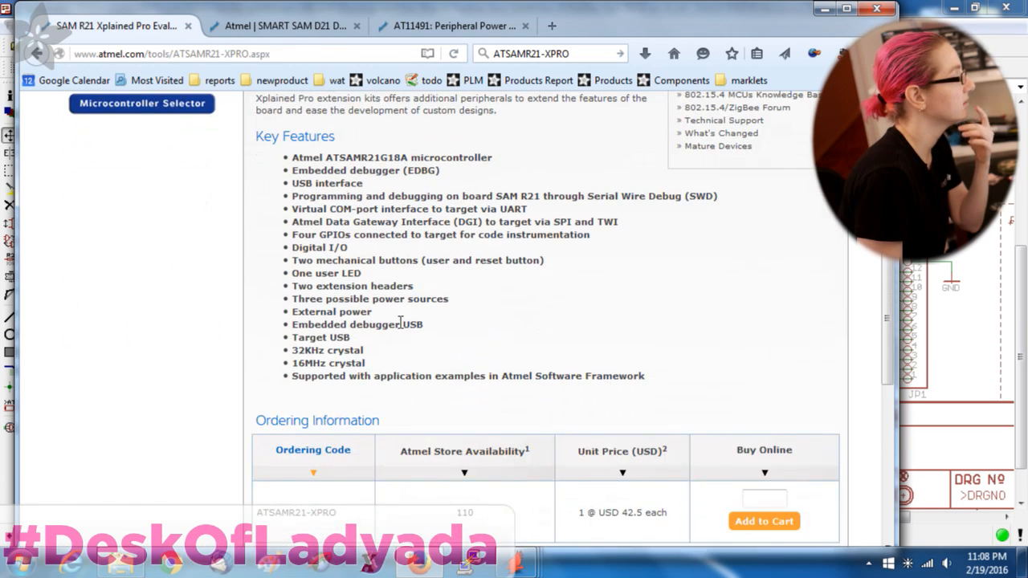
left_click_drag(289, 352, 386, 374)
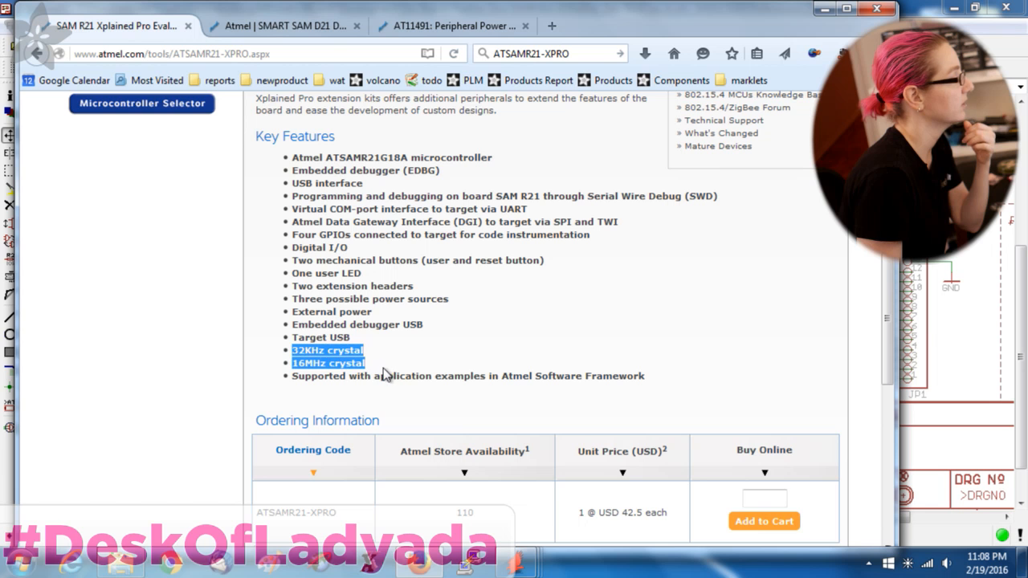
Find the kit's documents and open the Atmel SAM R21 Xplained Pro user guide PDF
scroll(562, 304, "up", 4)
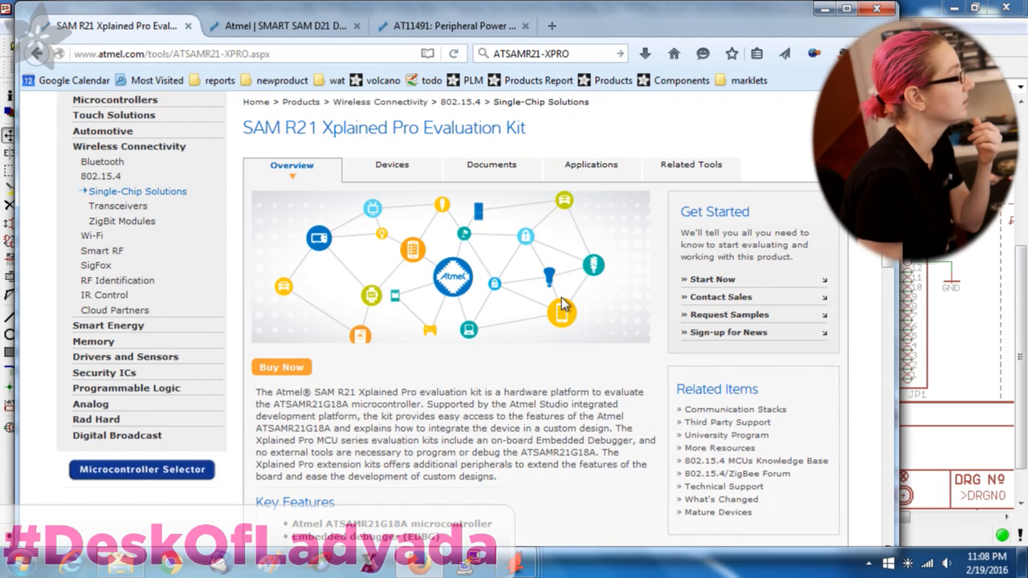
scroll(562, 303, "up", 1)
left_click(492, 256)
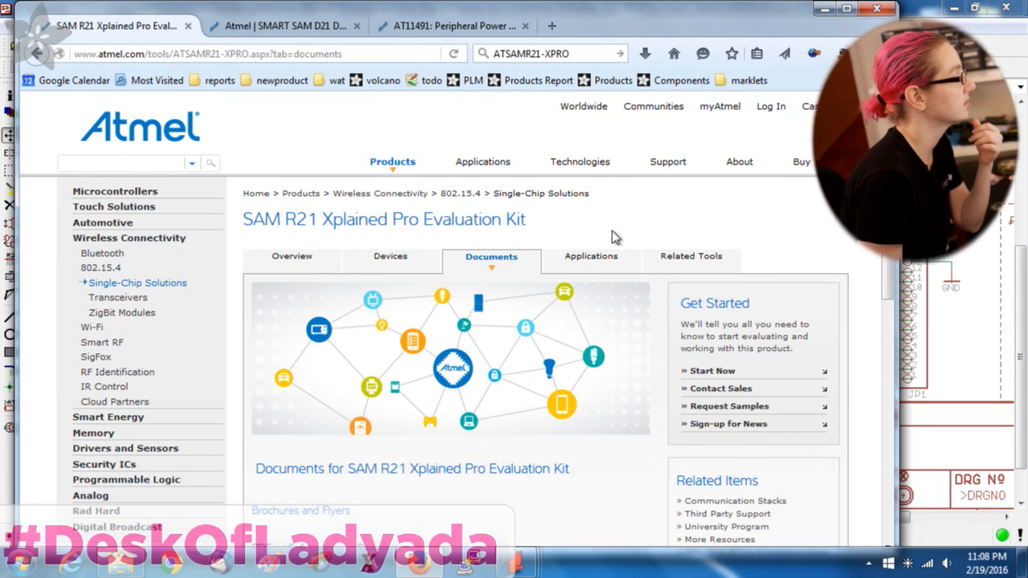
scroll(612, 237, "down", 5)
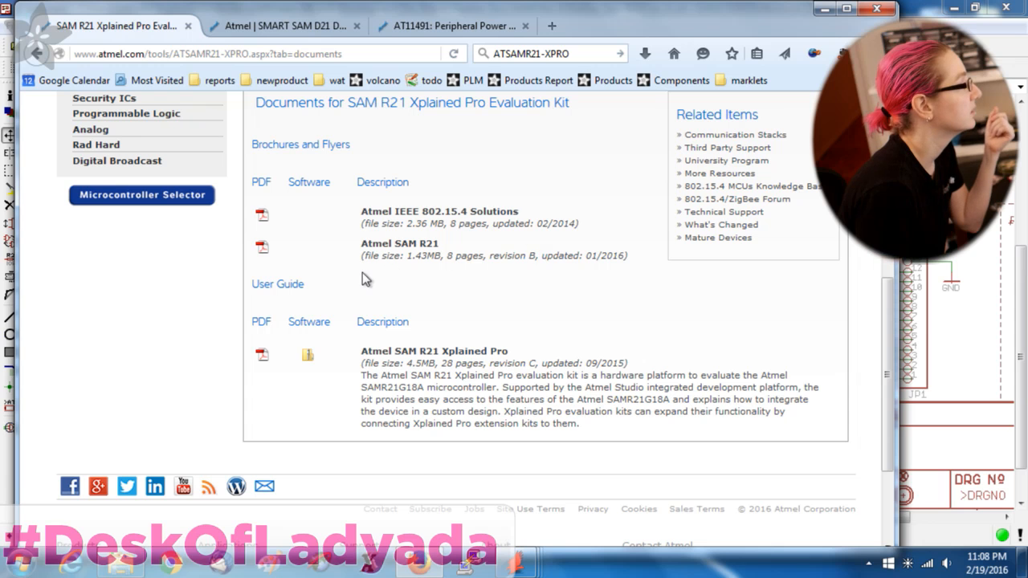
left_click(263, 356)
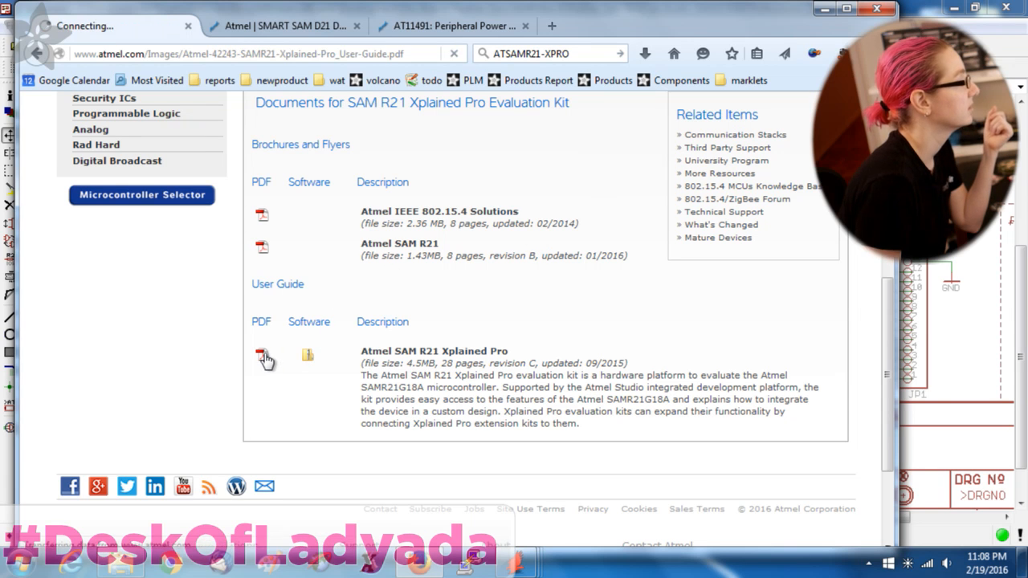
Find Figure 1-1 in the user guide and examine the board's crystals, antenna switch, balun and headers
scroll(578, 245, "down", 10)
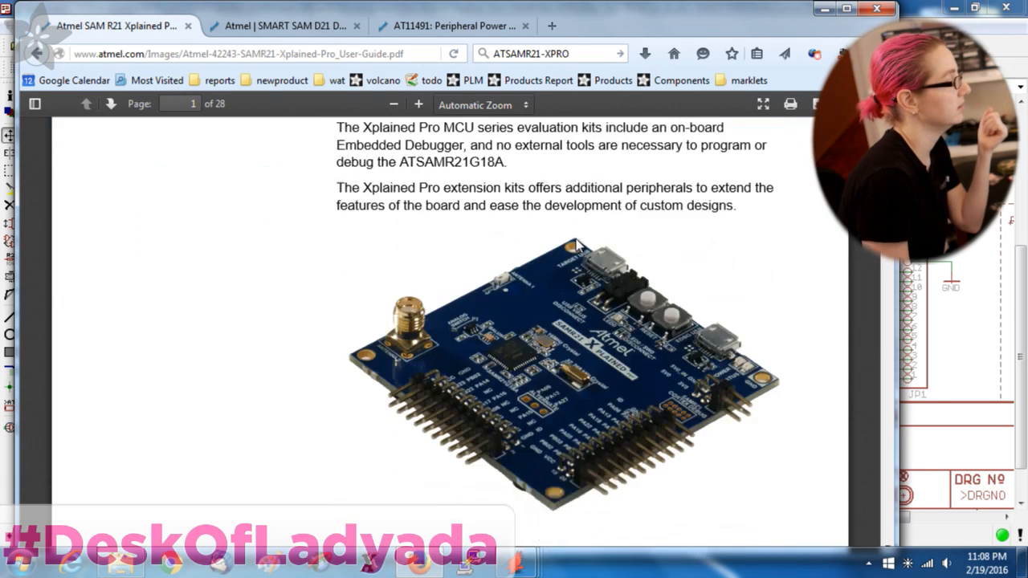
scroll(576, 241, "down", 15)
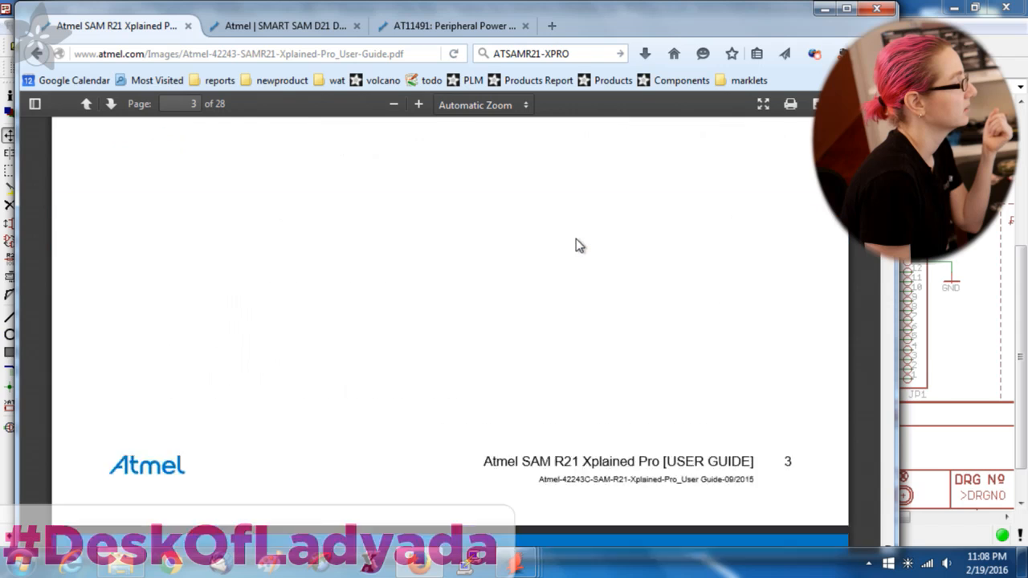
scroll(579, 245, "down", 10)
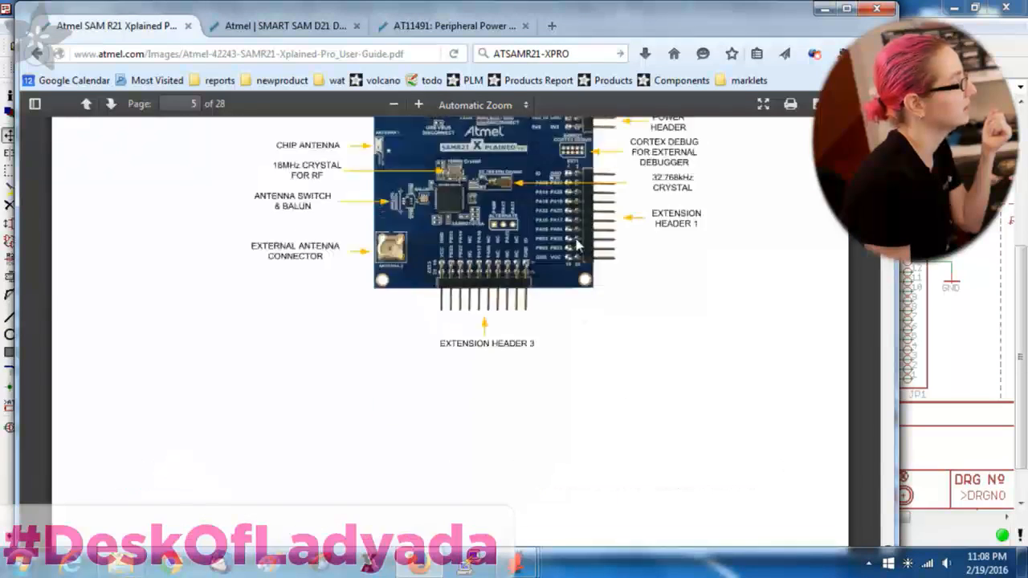
scroll(576, 239, "up", 4)
scroll(577, 239, "down", 5)
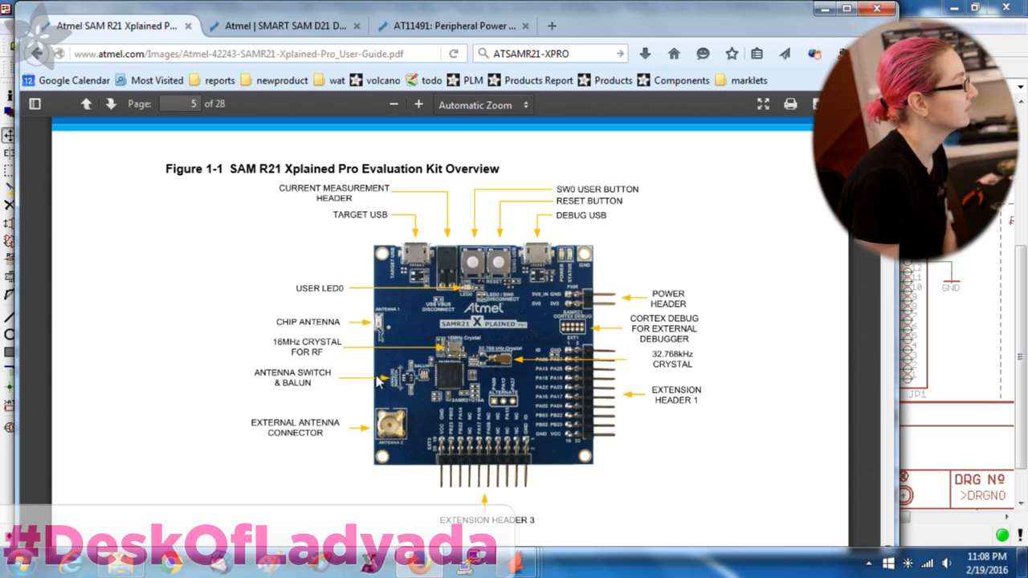
Read through the user guide's debugger, power and extension header sections as far as the USB and RF connections on page 14
scroll(650, 311, "down", 10)
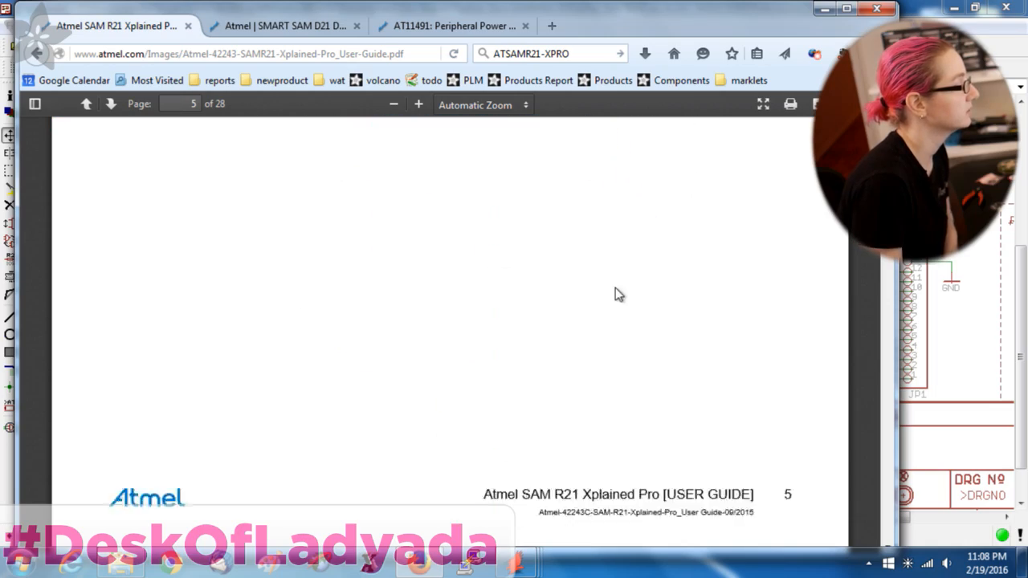
scroll(558, 265, "down", 5)
scroll(878, 440, "down", 15)
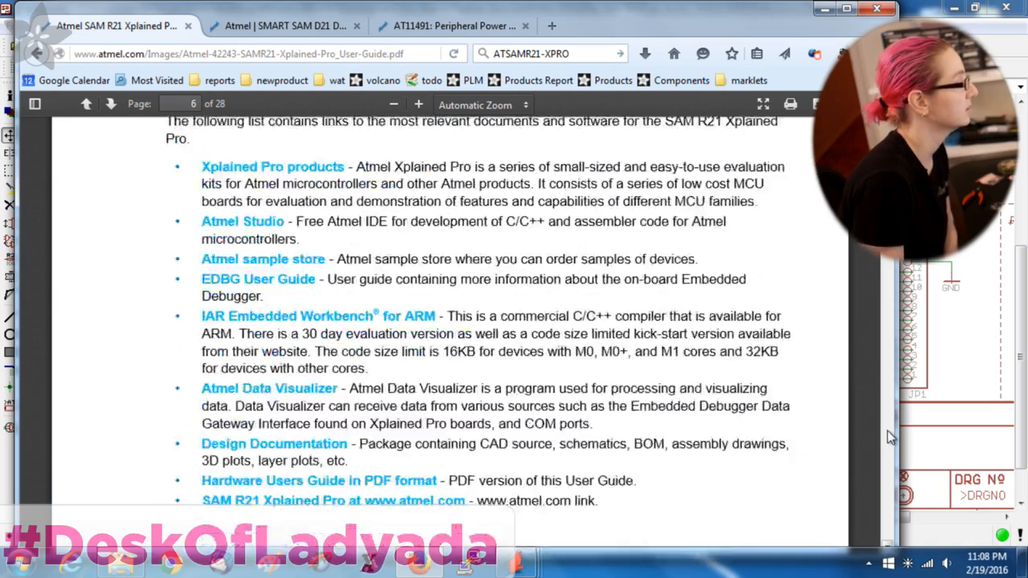
scroll(890, 438, "down", 15)
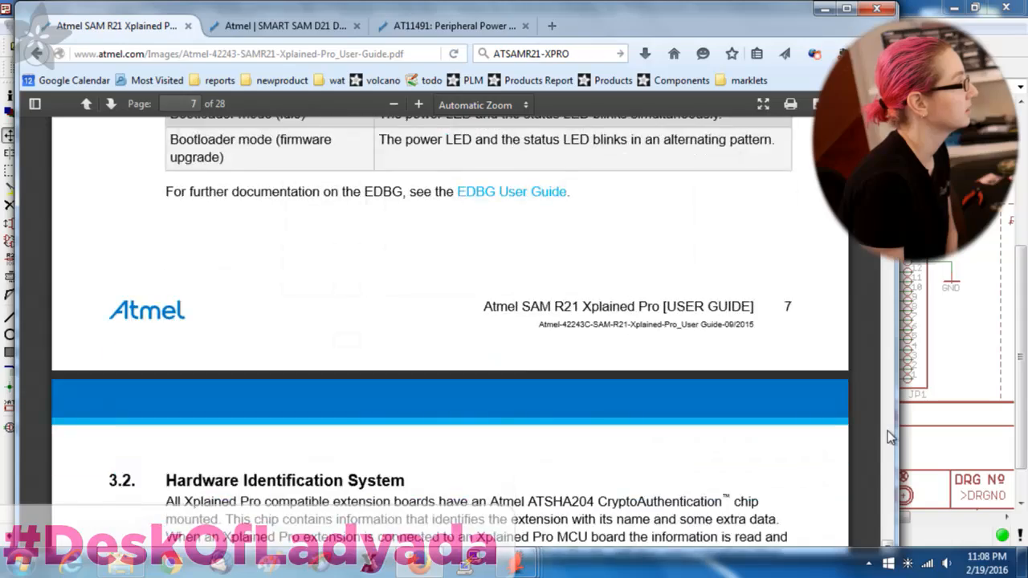
scroll(890, 438, "down", 15)
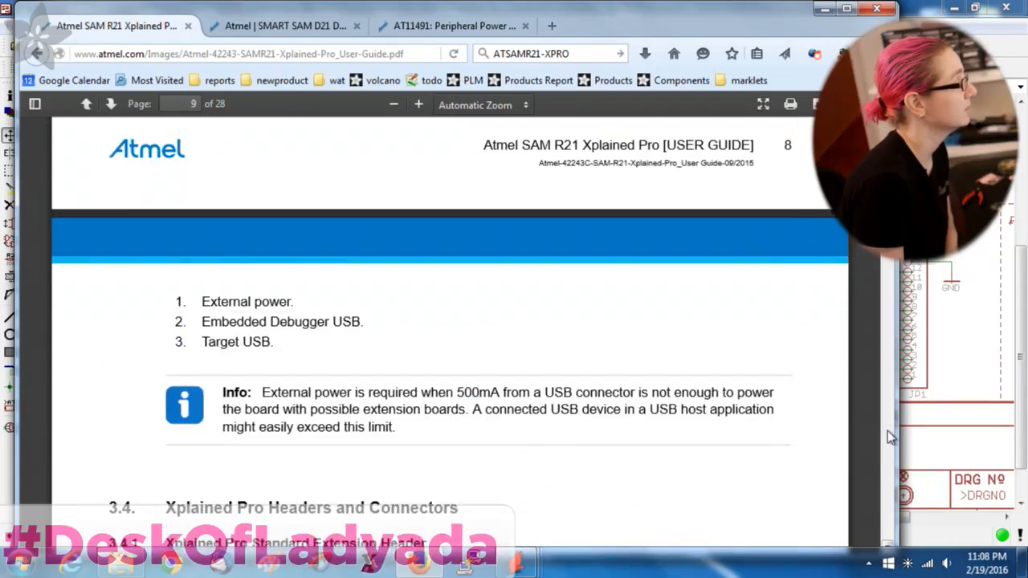
scroll(889, 438, "down", 15)
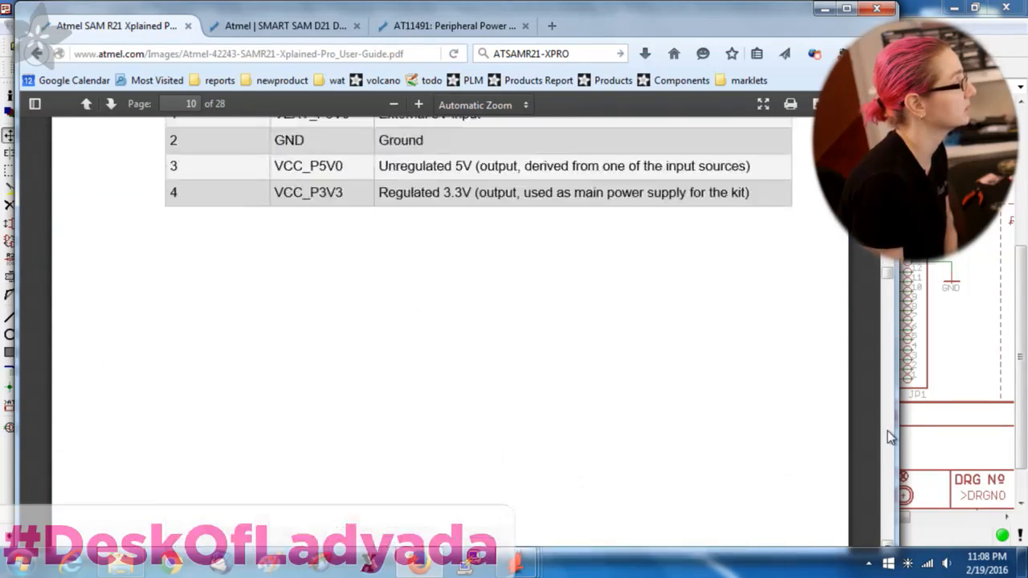
scroll(890, 437, "down", 15)
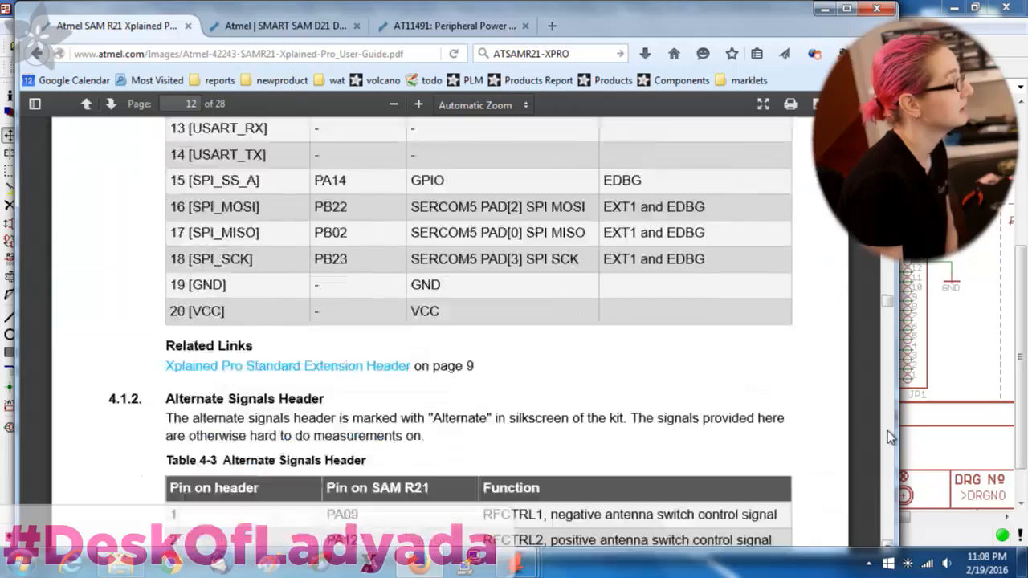
scroll(890, 438, "down", 15)
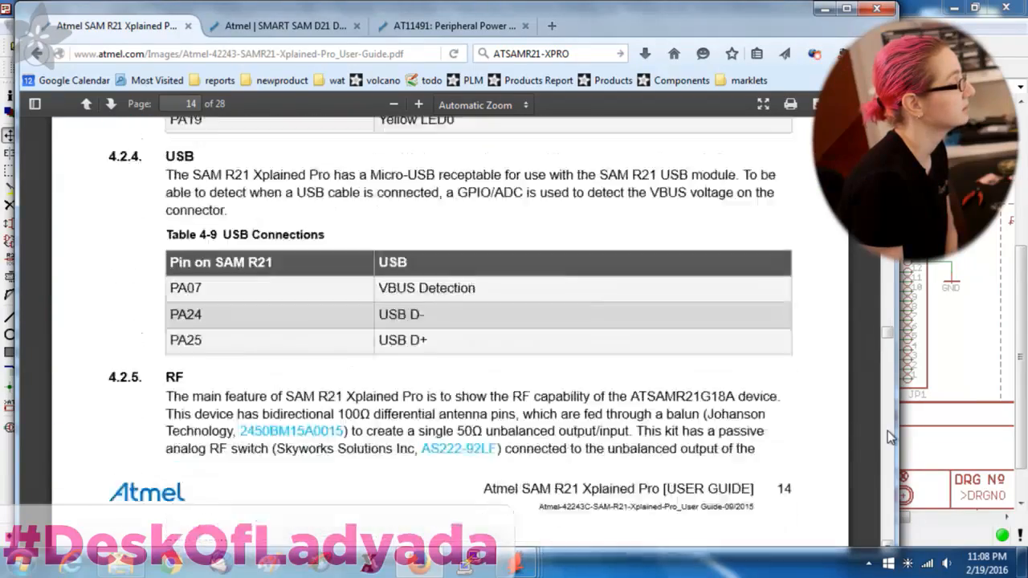
Examine the guide's RF connections, 1.8V operation and embedded debugger pin tables on pages 15 to 17
scroll(890, 437, "up", 8)
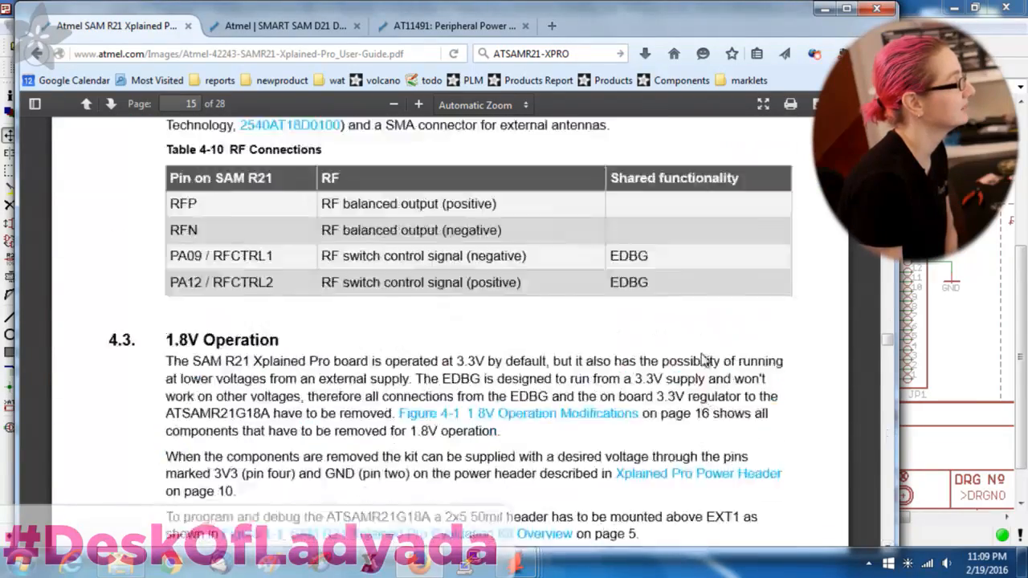
scroll(890, 496, "down", 7)
scroll(890, 496, "down", 12)
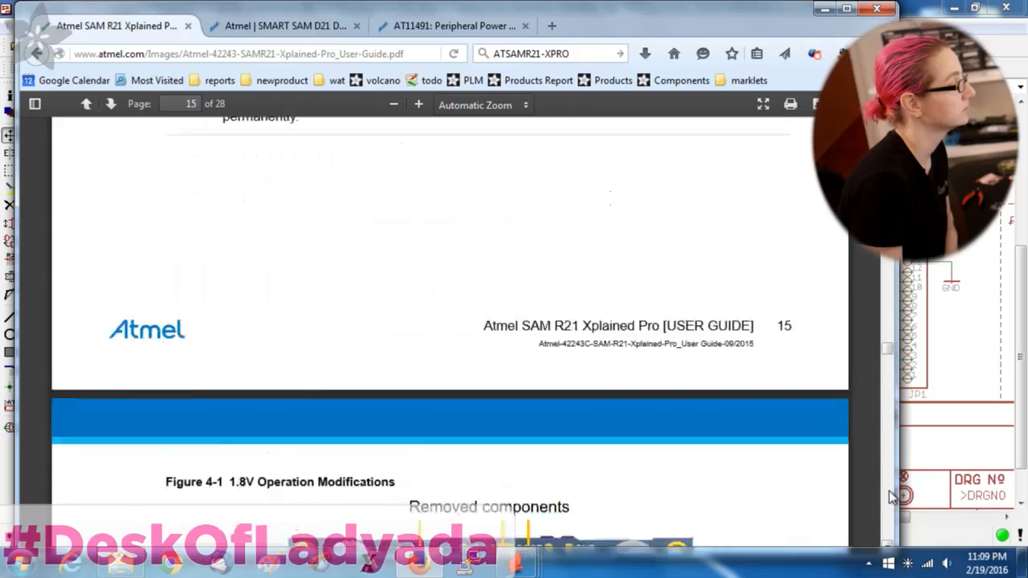
scroll(890, 497, "down", 6)
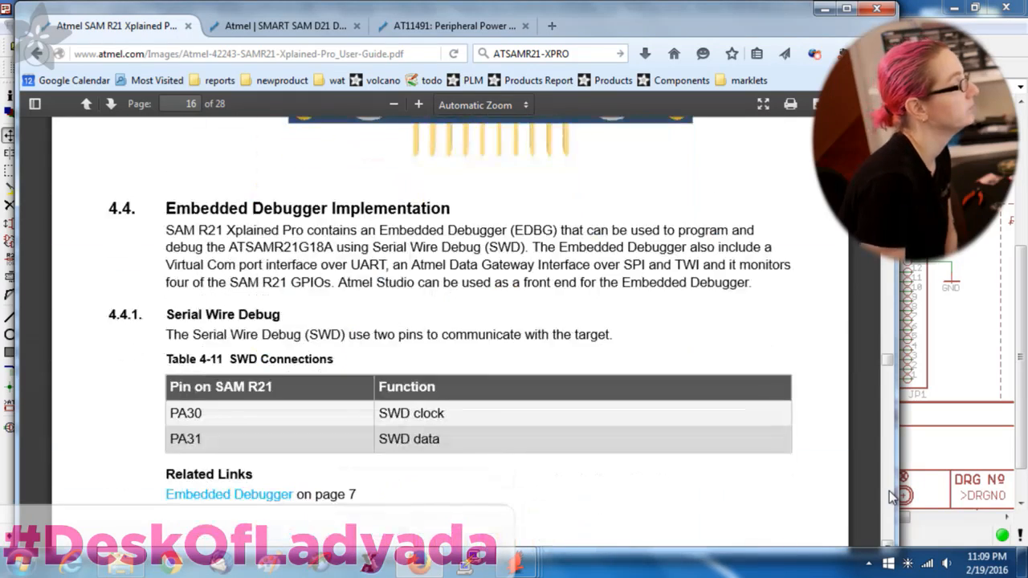
scroll(890, 497, "down", 6)
scroll(889, 491, "down", 5)
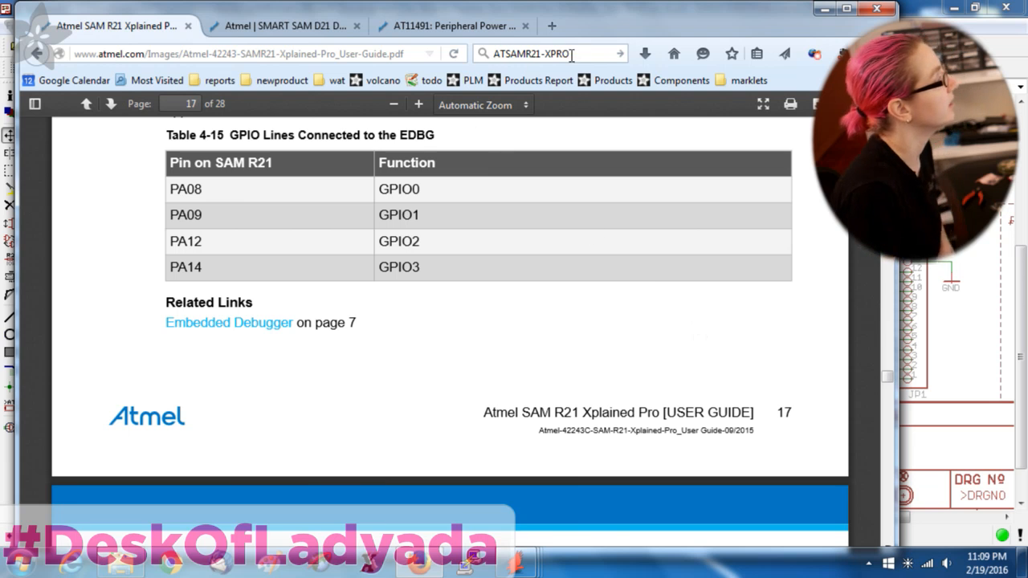
Open adafruit.com in a new browser tab and search the store for dotstar
left_click(552, 26)
type("adafruit.com/")
key("Return")
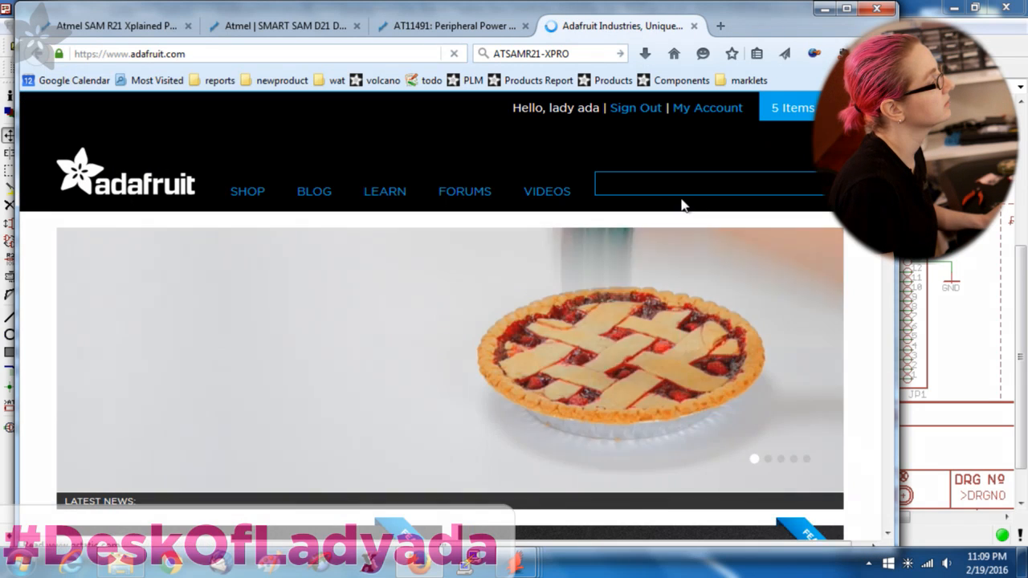
left_click(679, 186)
type("d")
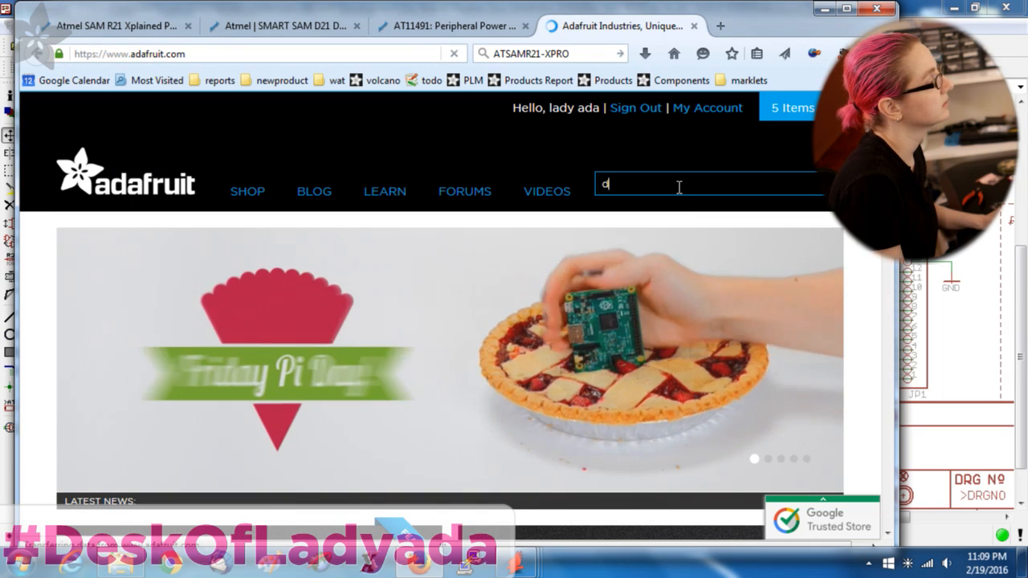
type("otstar")
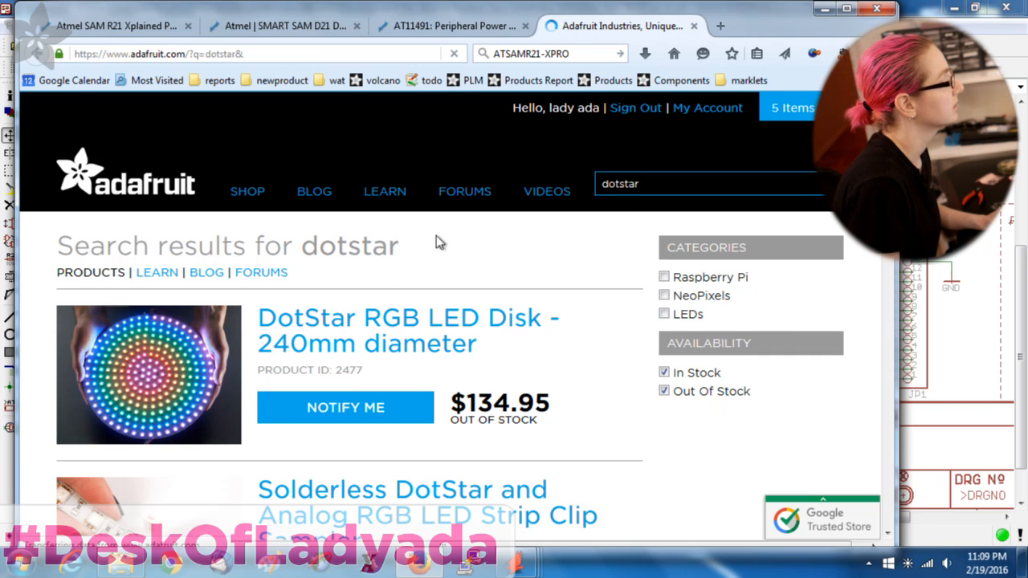
Open the black 60 LED DotStar strip's product page and inspect the close-up photo of the unlit strip
scroll(455, 260, "down", 3)
left_click(340, 420)
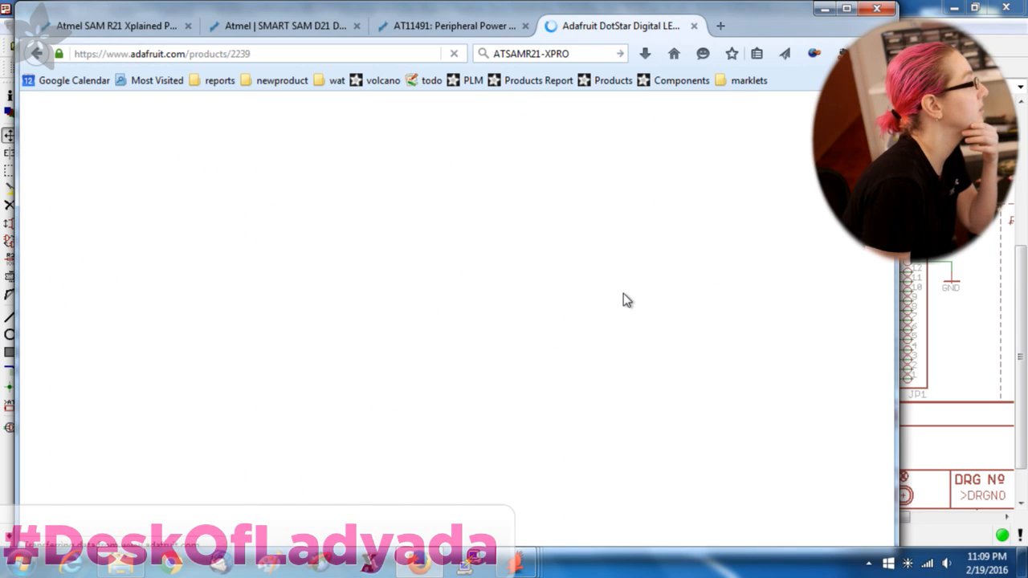
scroll(627, 299, "down", 5)
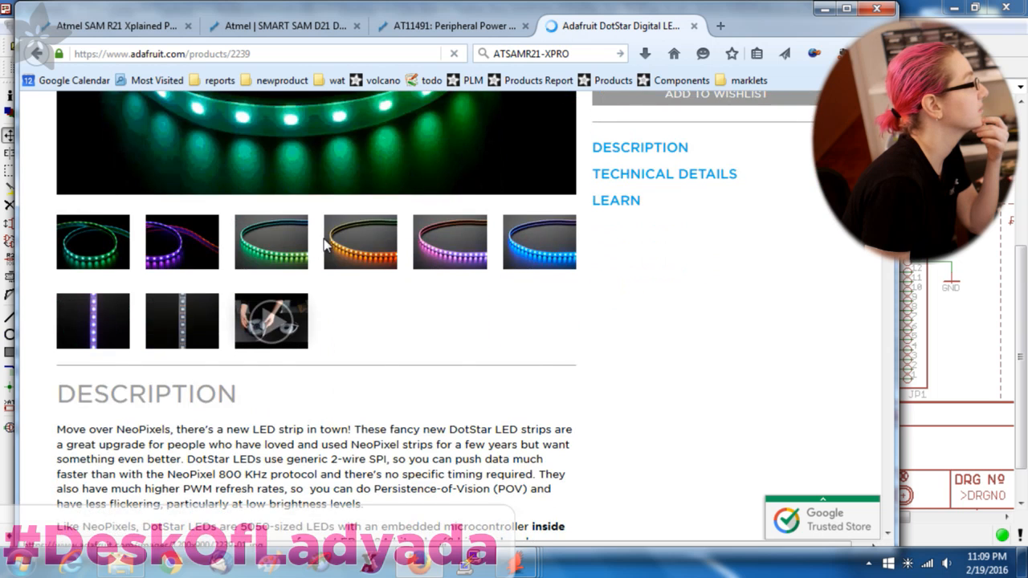
left_click(205, 326)
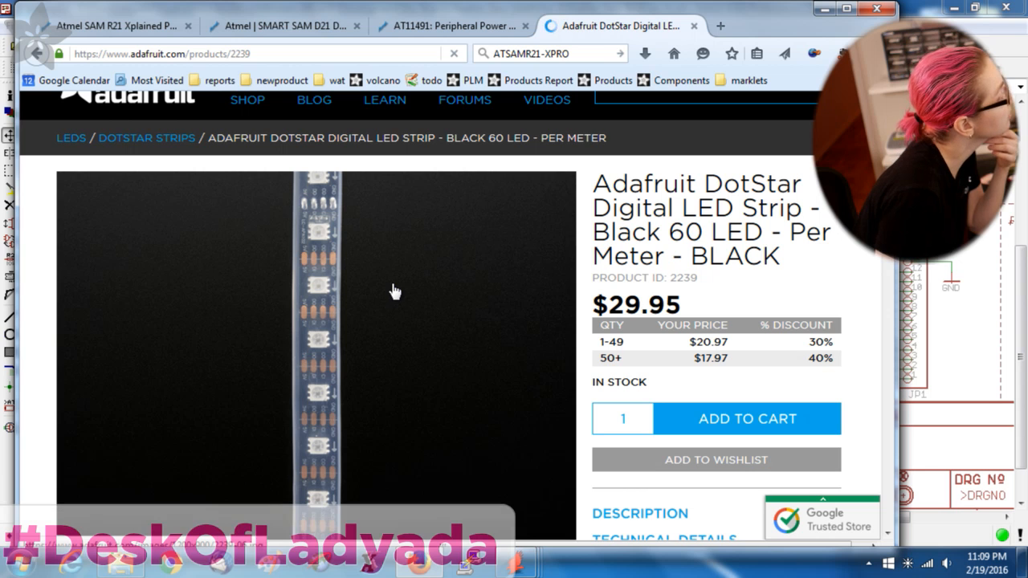
scroll(403, 255, "down", 3)
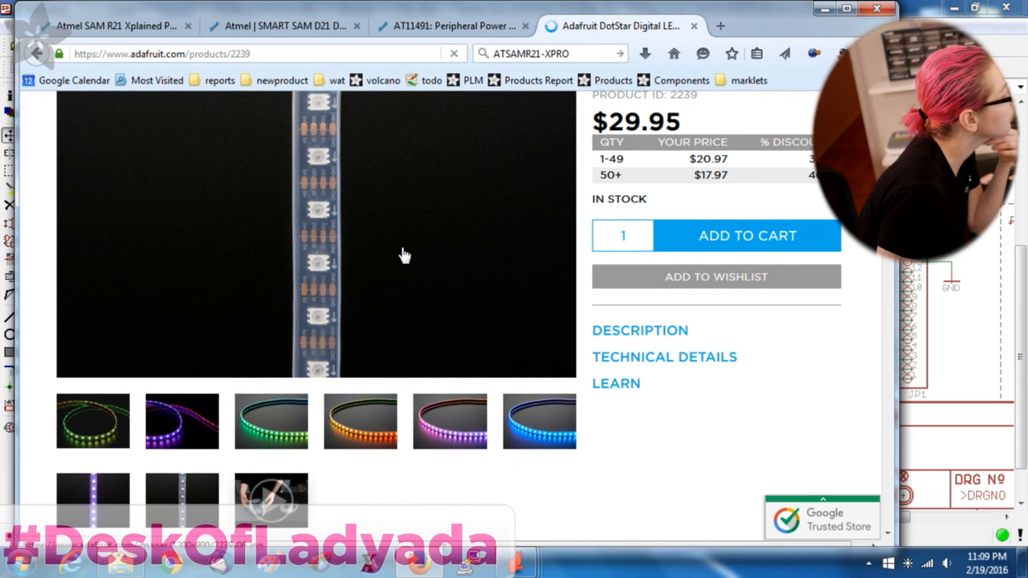
scroll(405, 251, "up", 5)
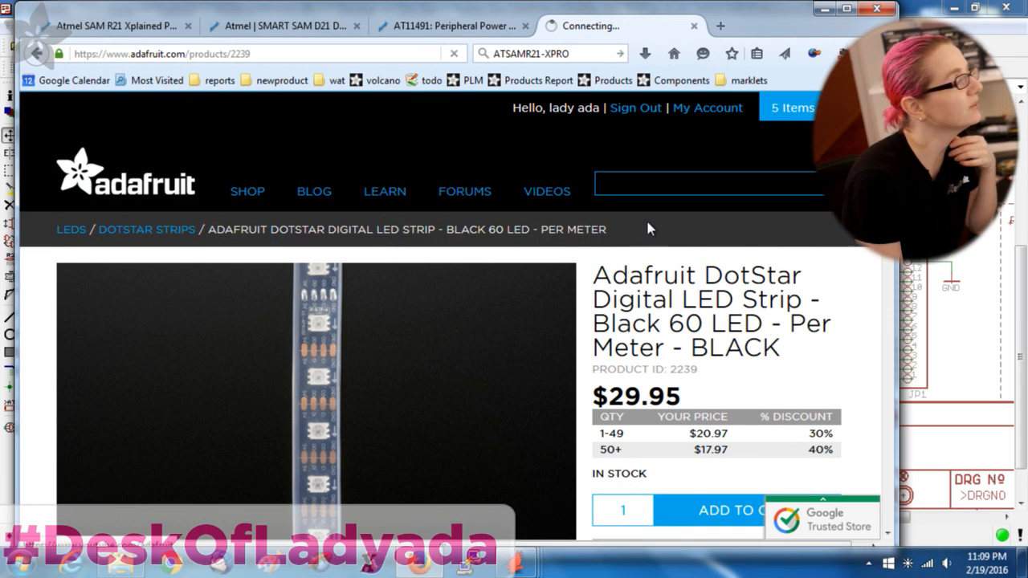
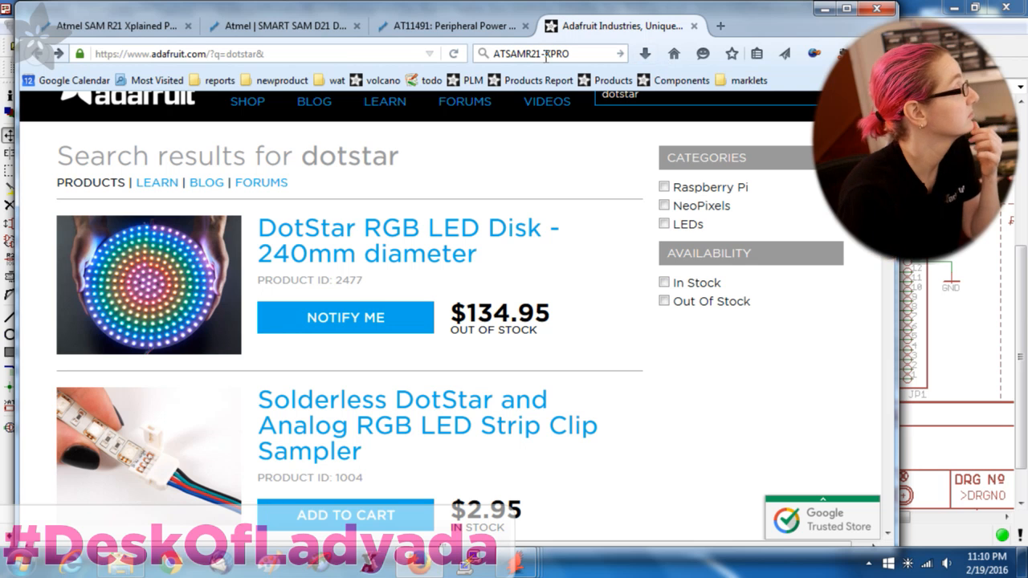
Go back to the SAM R21 Xplained Pro user guide and skim pages 18 to 28 for schematics
left_click(825, 9)
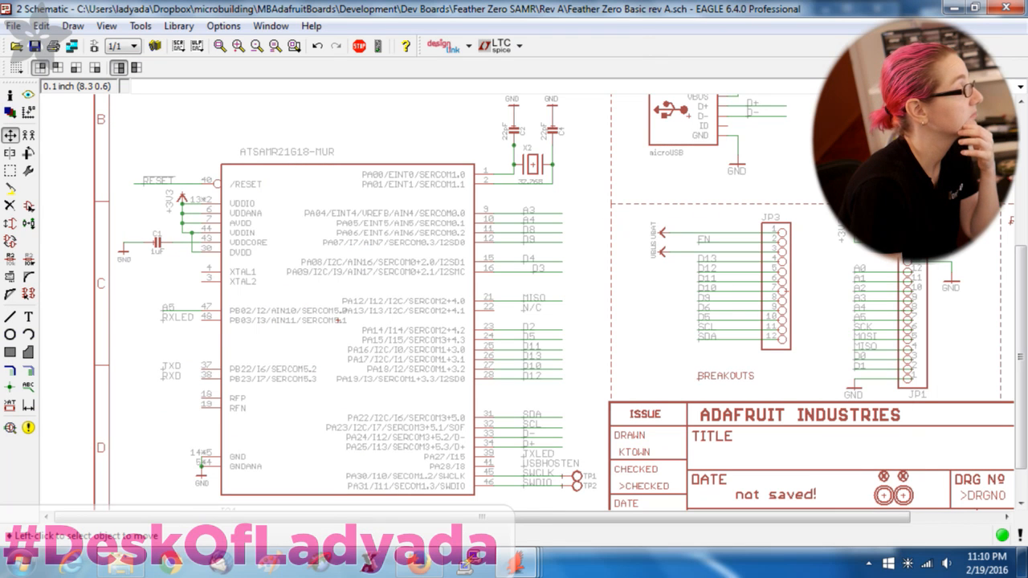
left_click_drag(59, 6, 232, 23)
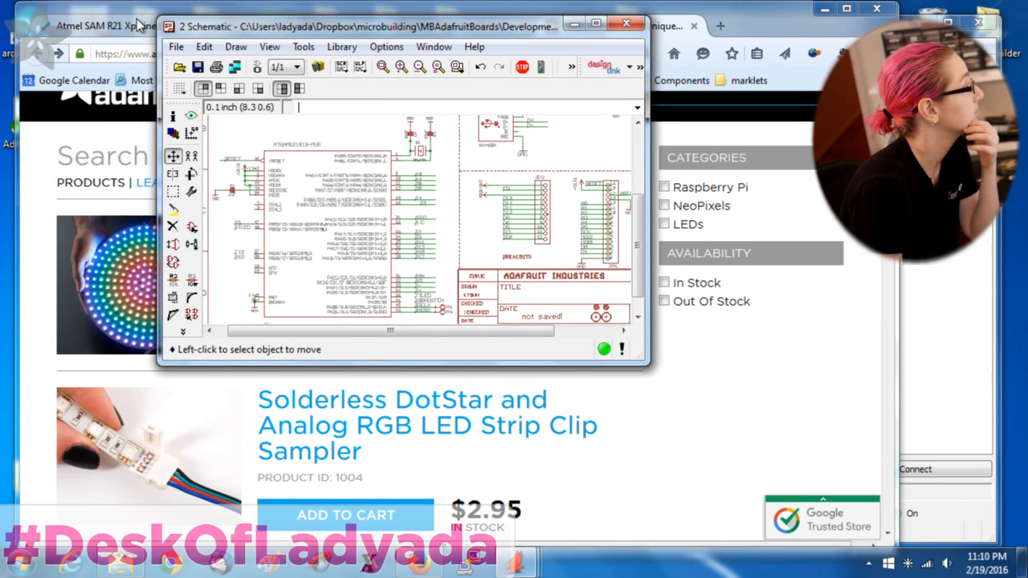
left_click(149, 13)
left_click(145, 24)
scroll(549, 281, "down", 5)
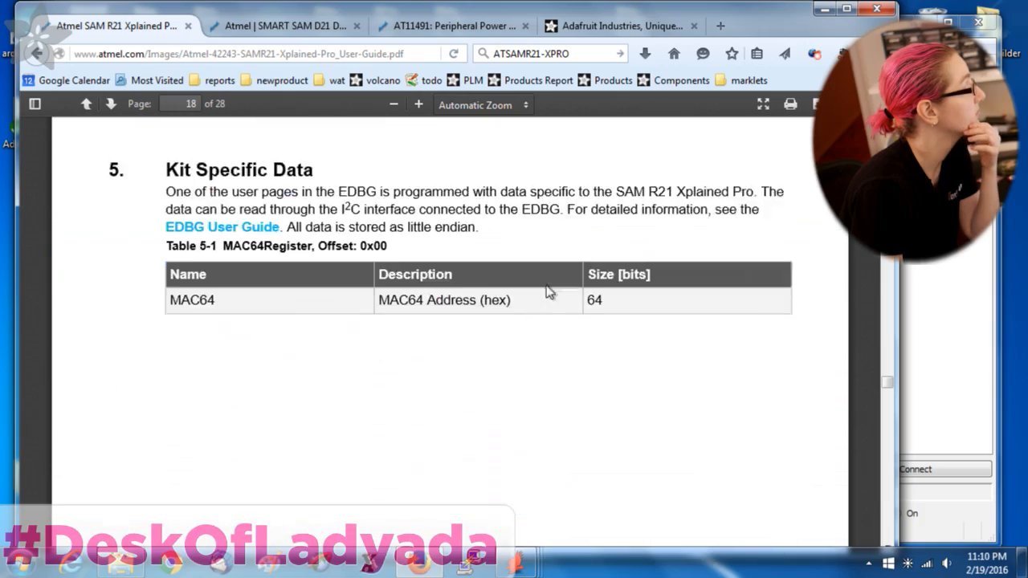
scroll(891, 512, "down", 10)
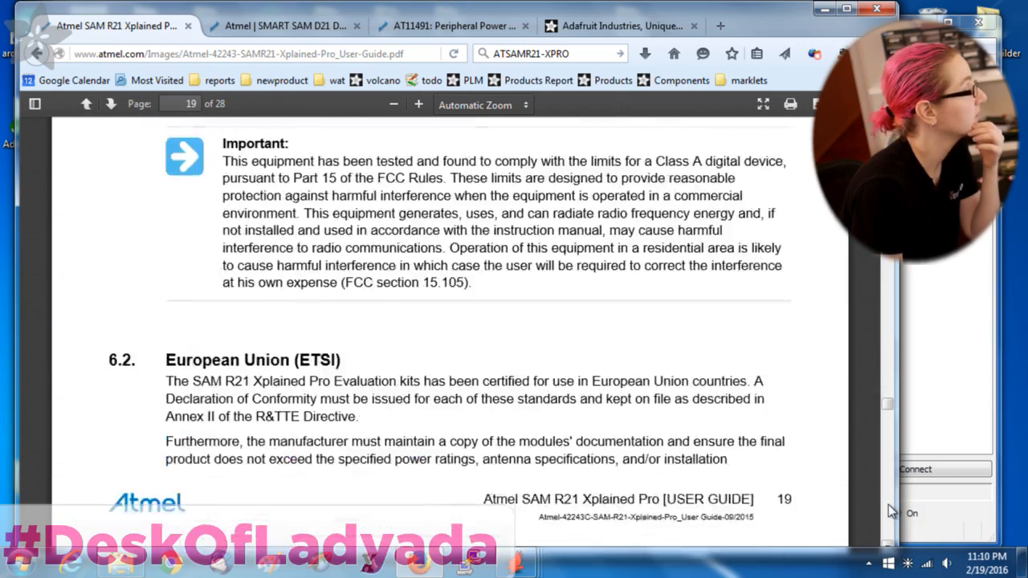
scroll(889, 511, "down", 10)
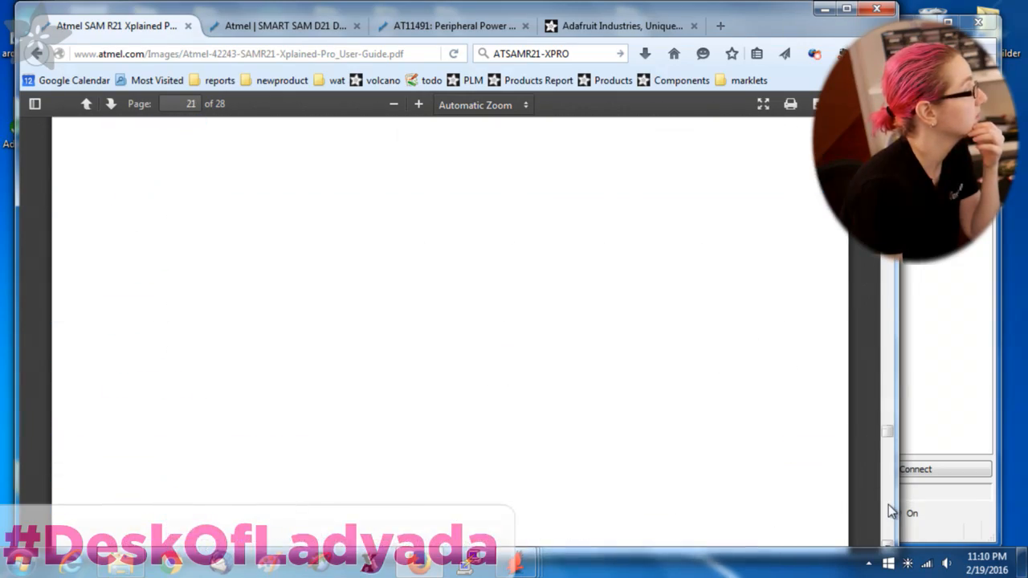
scroll(889, 511, "down", 10)
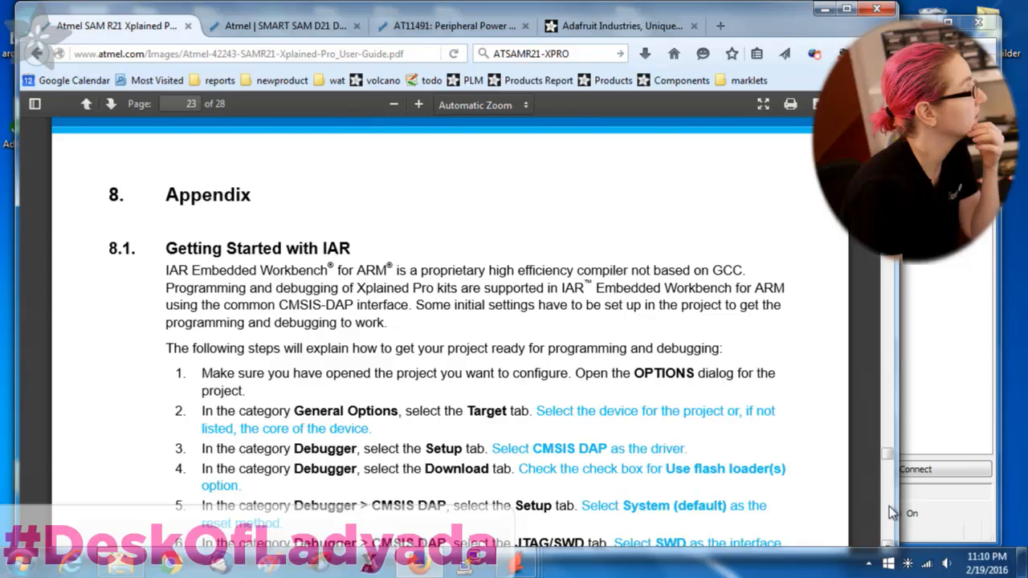
scroll(892, 511, "down", 10)
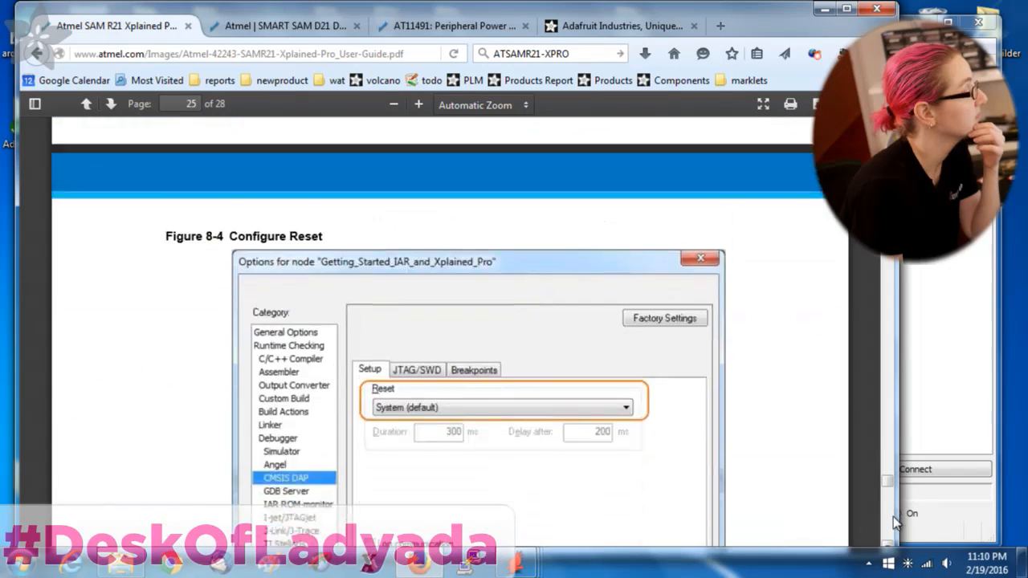
scroll(896, 543, "down", 12)
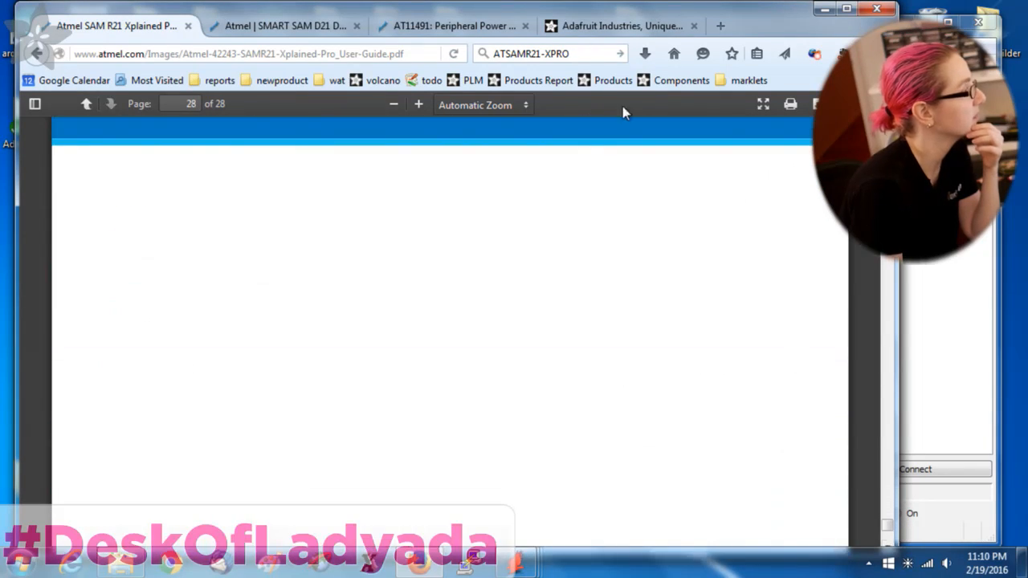
Search the web for "ATSAMR21-XPRO schematic" and open the Atmel SAM R21 Xplained Pro user guide from the results
left_click(585, 58)
key("End")
type("schematic")
key("Return")
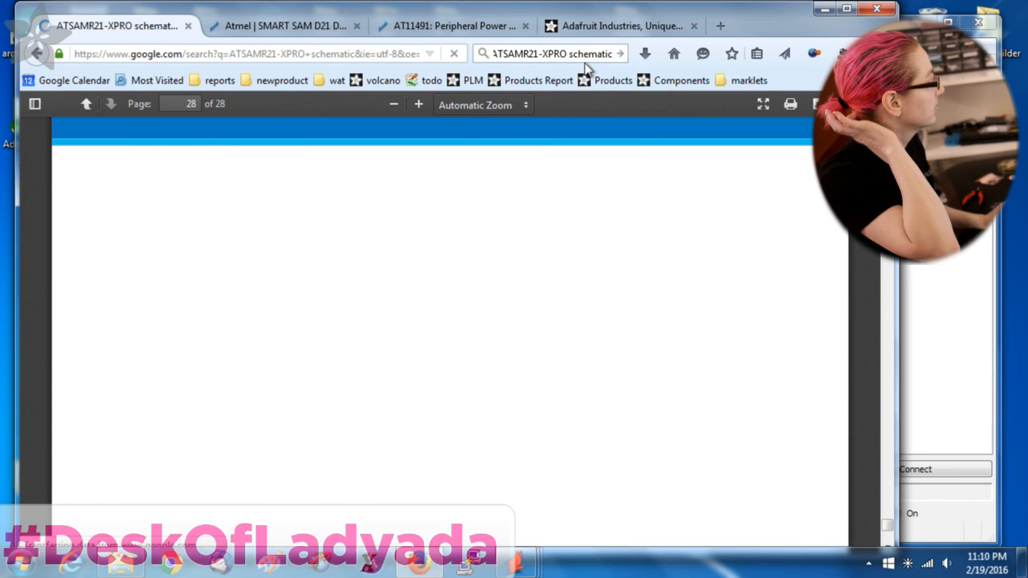
scroll(762, 320, "down", 6)
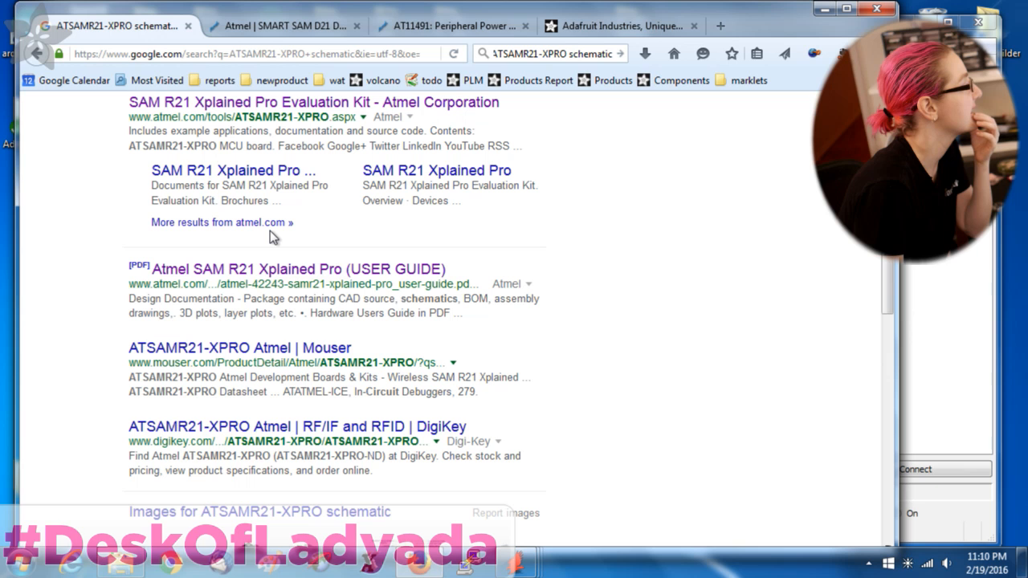
left_click(274, 269)
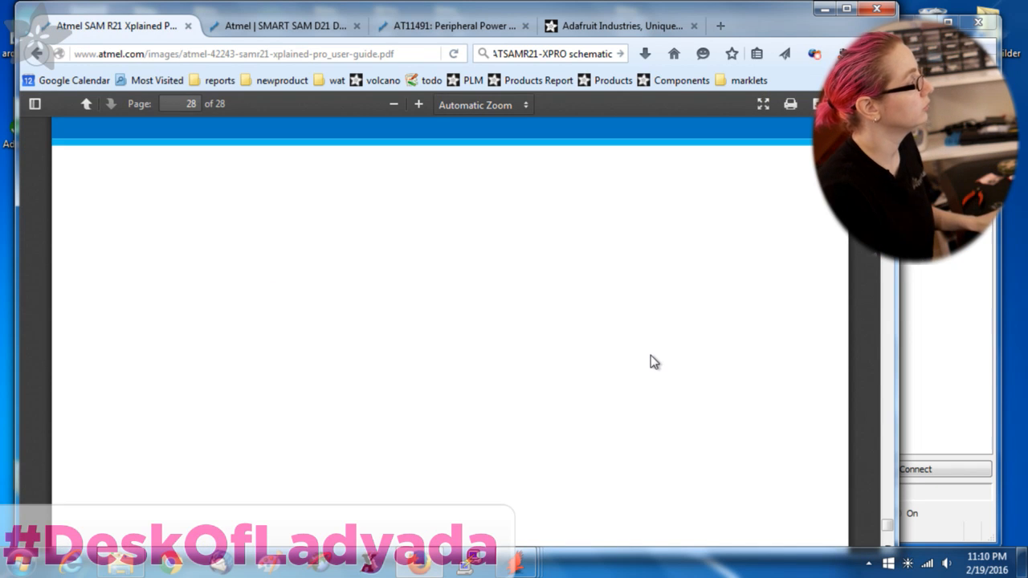
Find "schematic" in the user guide and try the Design Documentation link on page 6
key("ctrl+f")
type("schematic")
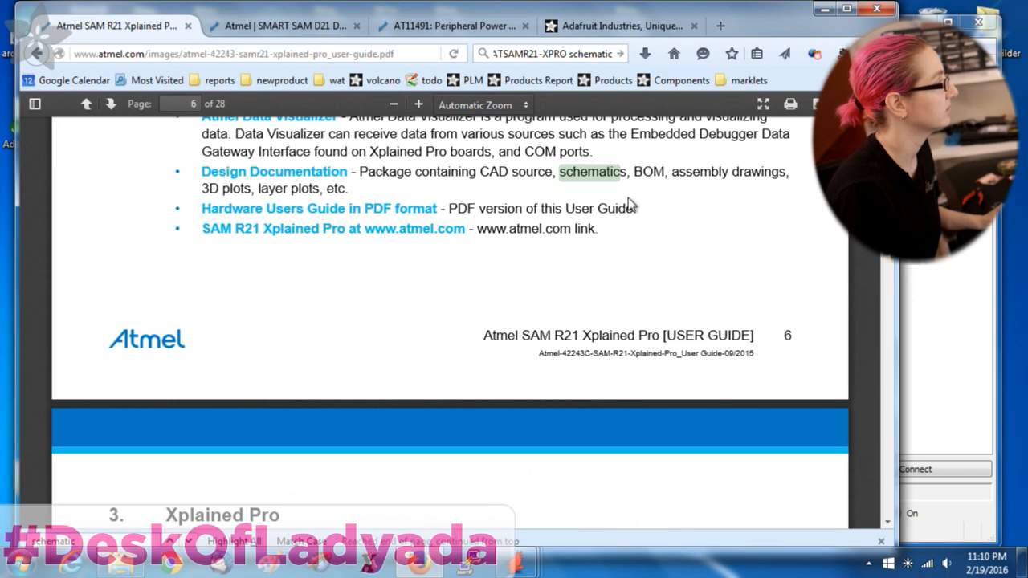
left_click(292, 172)
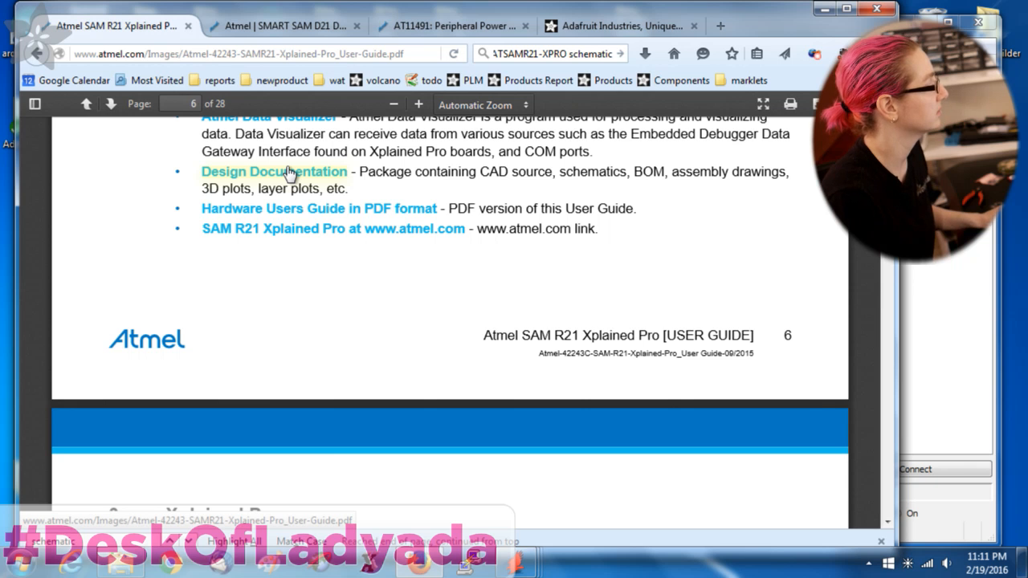
scroll(367, 294, "up", 3)
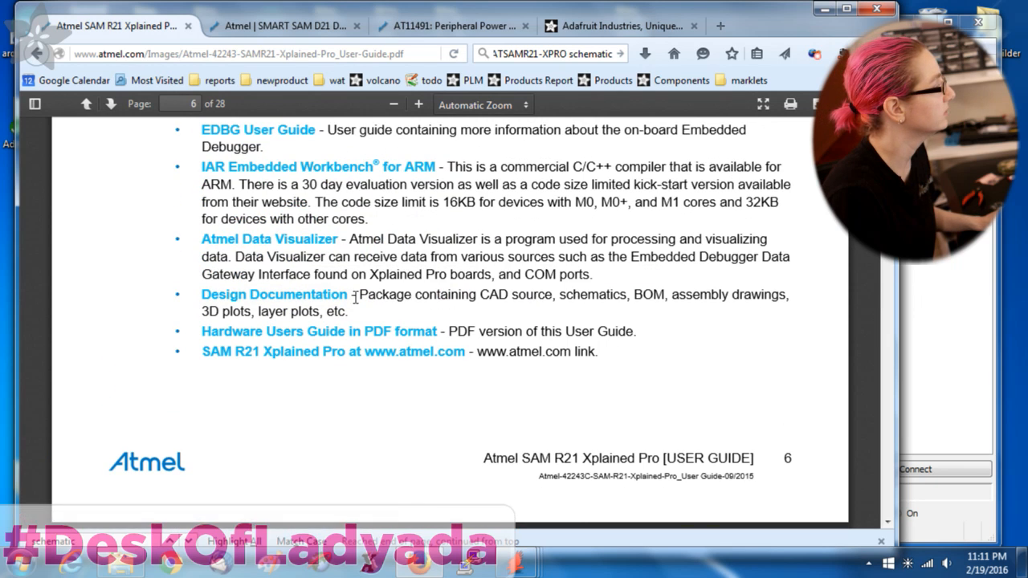
scroll(347, 310, "up", 10)
scroll(321, 315, "down", 7)
left_click(291, 429)
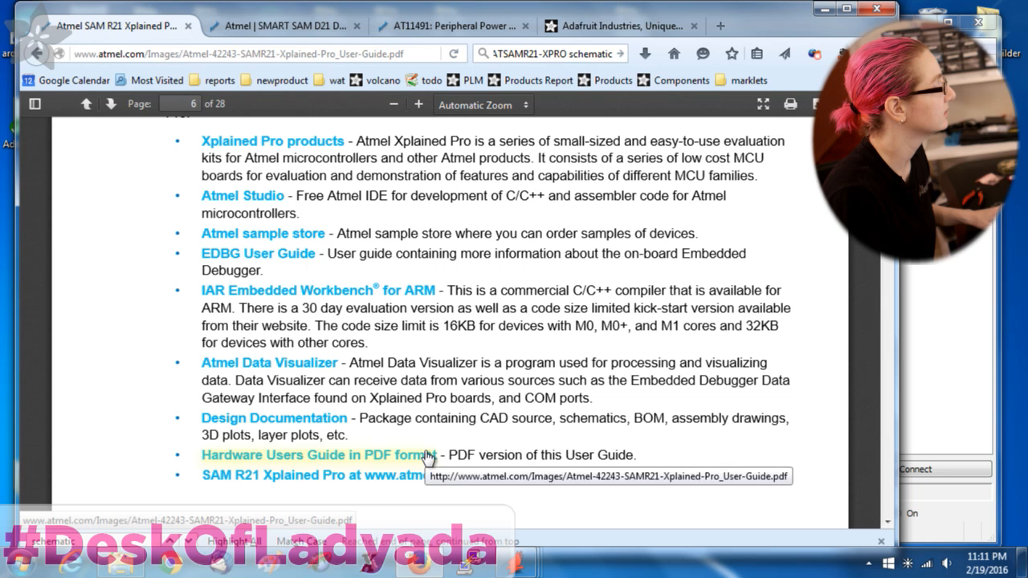
Return to the web search results and search for "ATSAMR21-XPRO design" instead
left_click(33, 56)
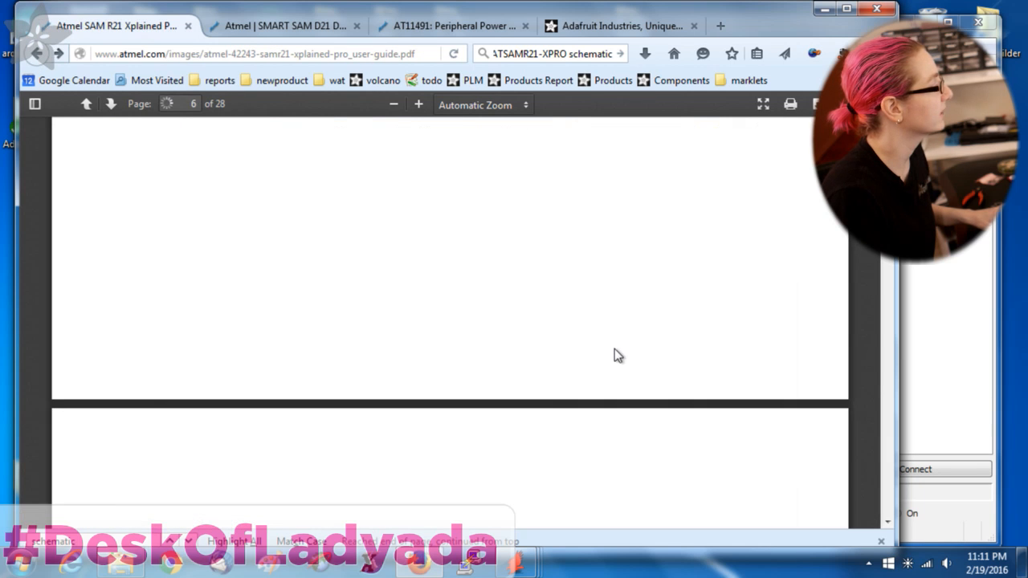
left_click(33, 56)
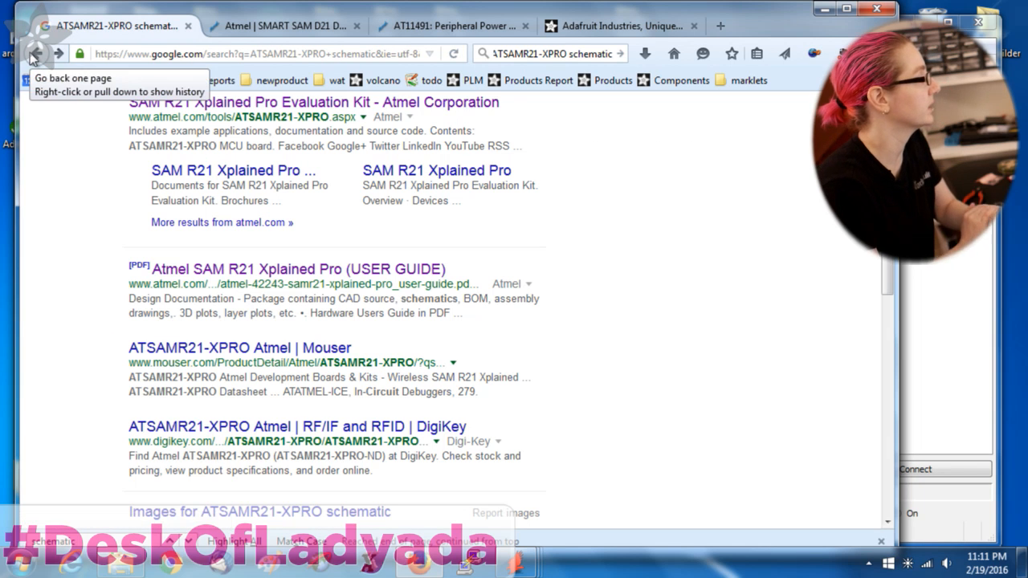
scroll(527, 385, "down", 5)
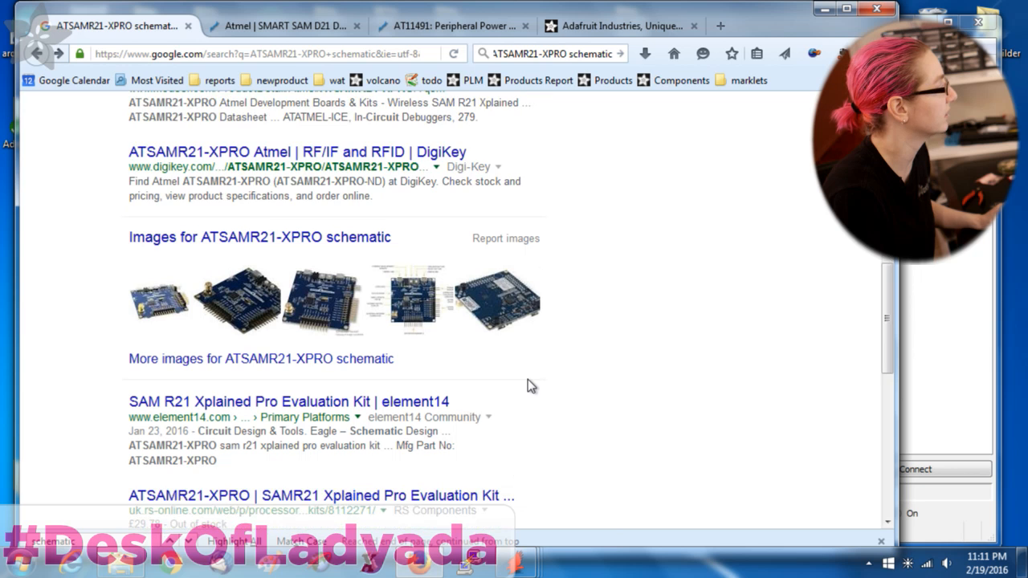
scroll(527, 386, "up", 5)
scroll(399, 245, "up", 4)
left_click(281, 113)
double_click(273, 114)
type("design")
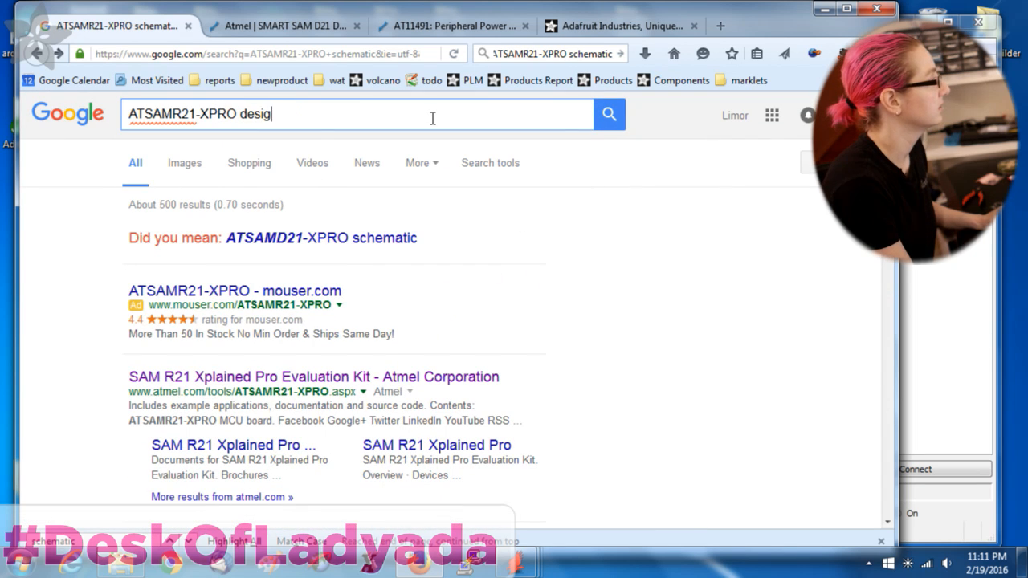
key("Return")
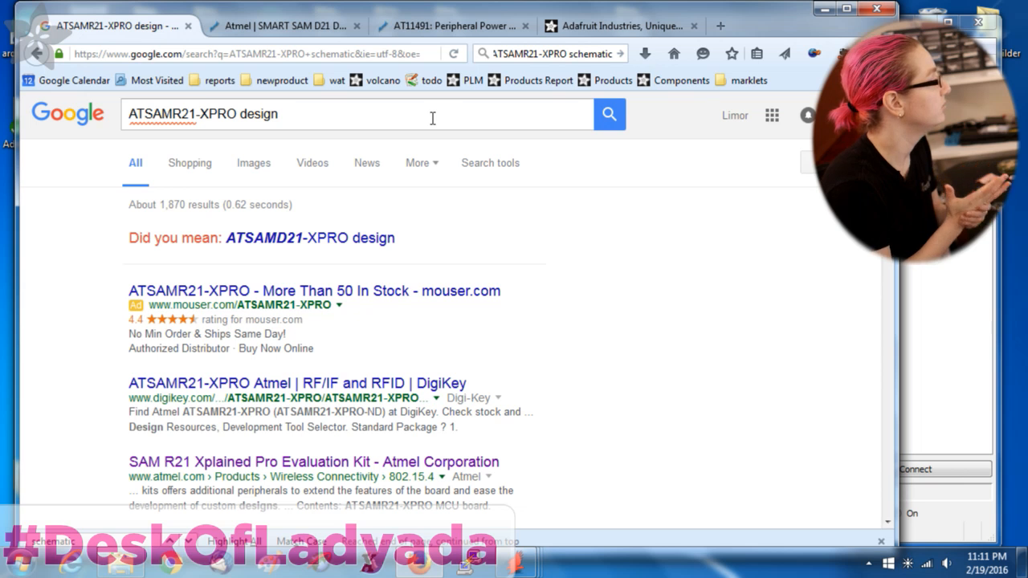
Search the web for just "ATSAMR21-XPRO" from the SAM D21 datasheet's browser tab
left_click(278, 19)
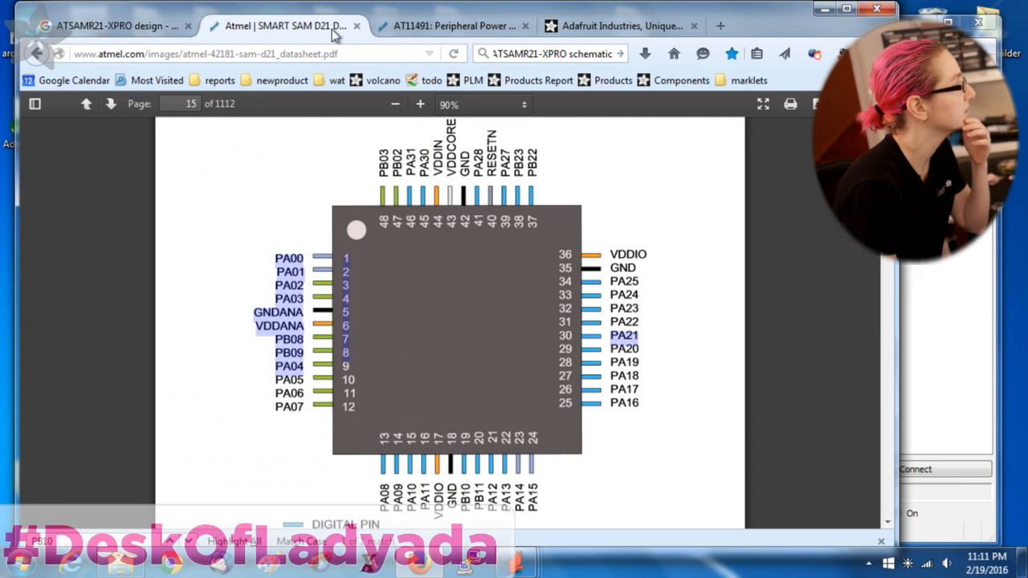
left_click(598, 27)
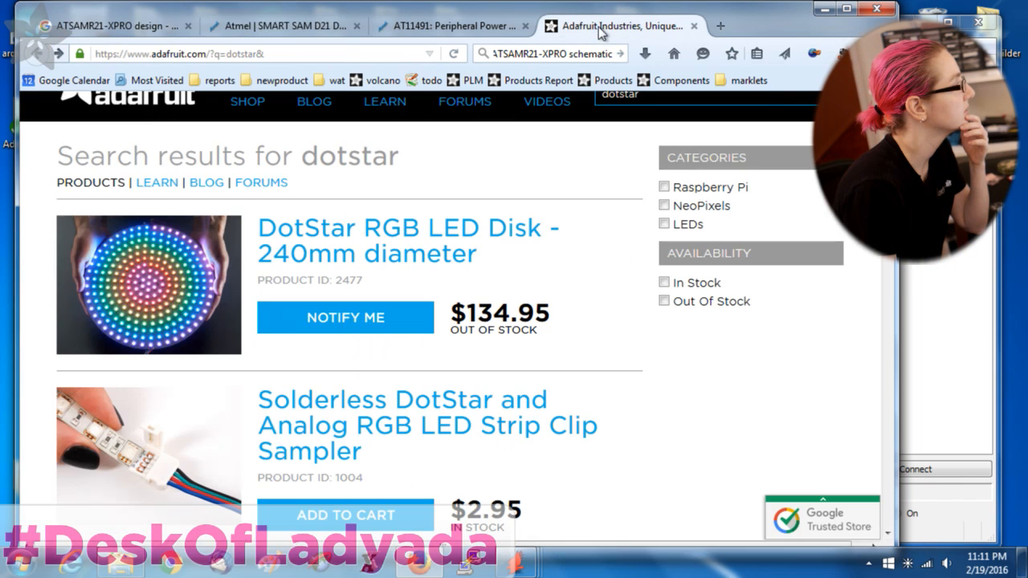
left_click(338, 29)
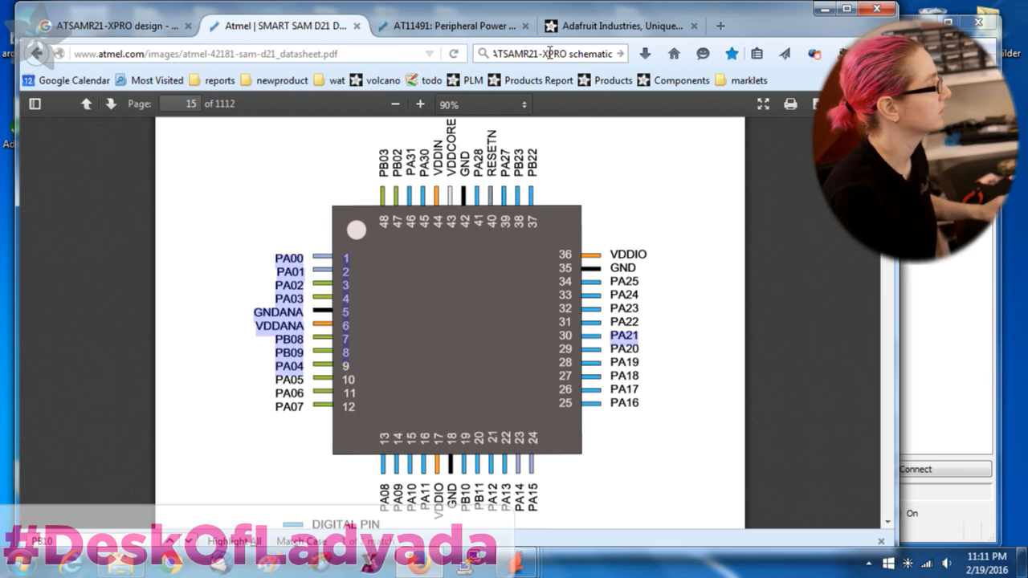
left_click(538, 50)
left_click(538, 50)
key("Right")
key("Right")
key("Right")
key("Right")
key("Right")
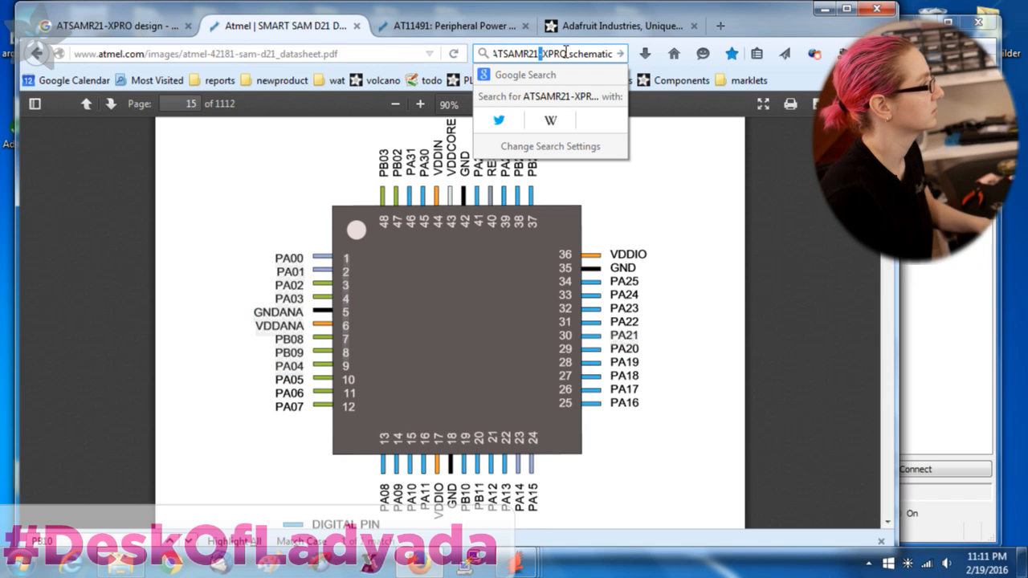
key("shift+End")
key("BackSpace")
key("Return")
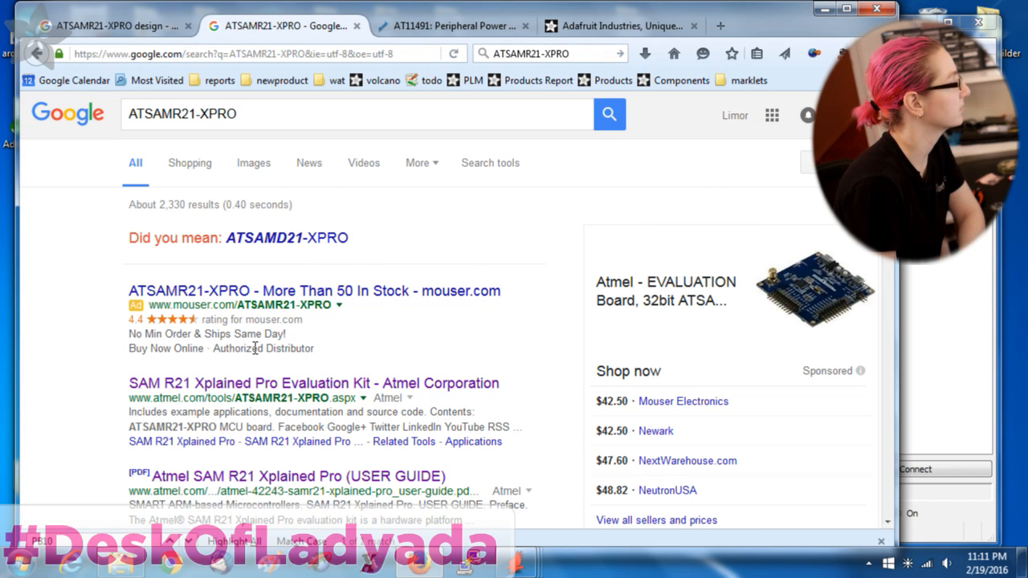
From Atmel's SAM R21 Xplained Pro Evaluation Kit page, download the user guide's zip from the documents list and open it in Windows Explorer
left_click(245, 387)
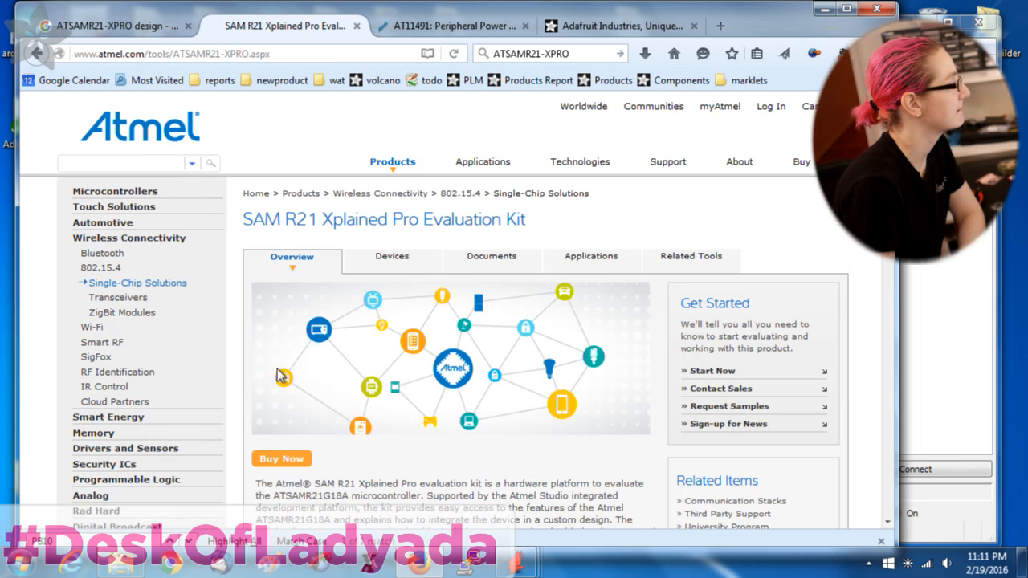
left_click(479, 265)
scroll(643, 229, "down", 5)
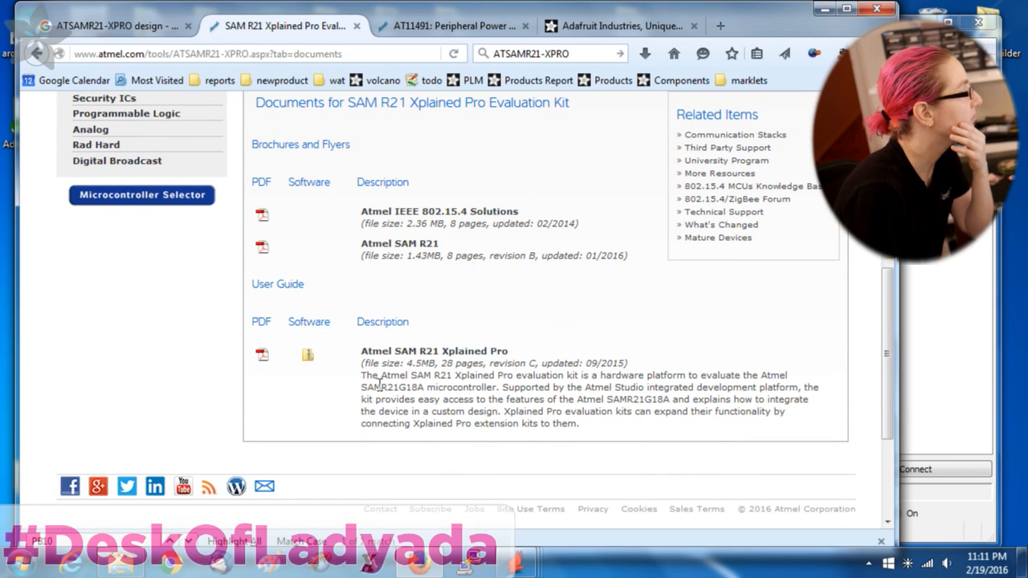
left_click(312, 356)
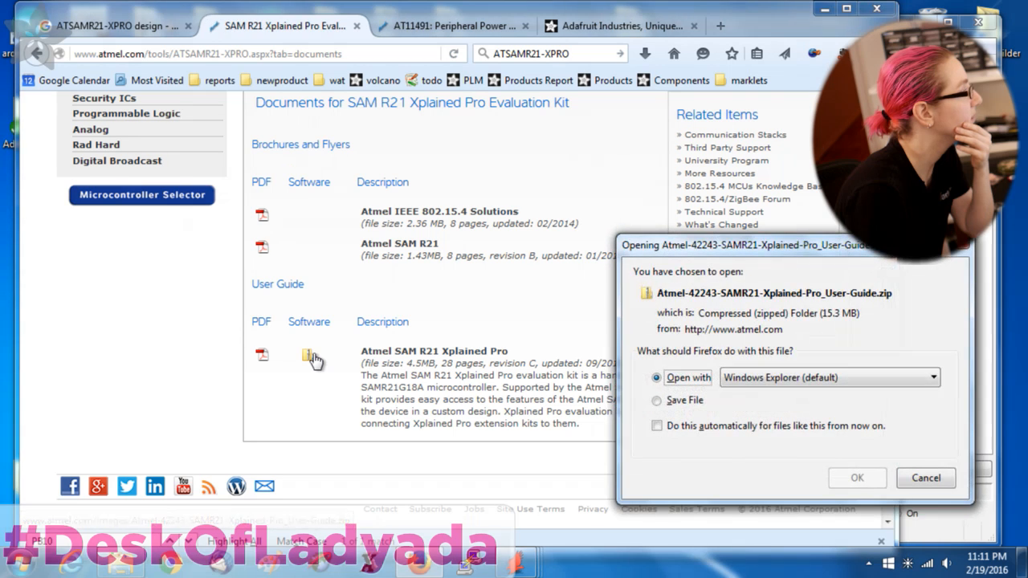
left_click(857, 477)
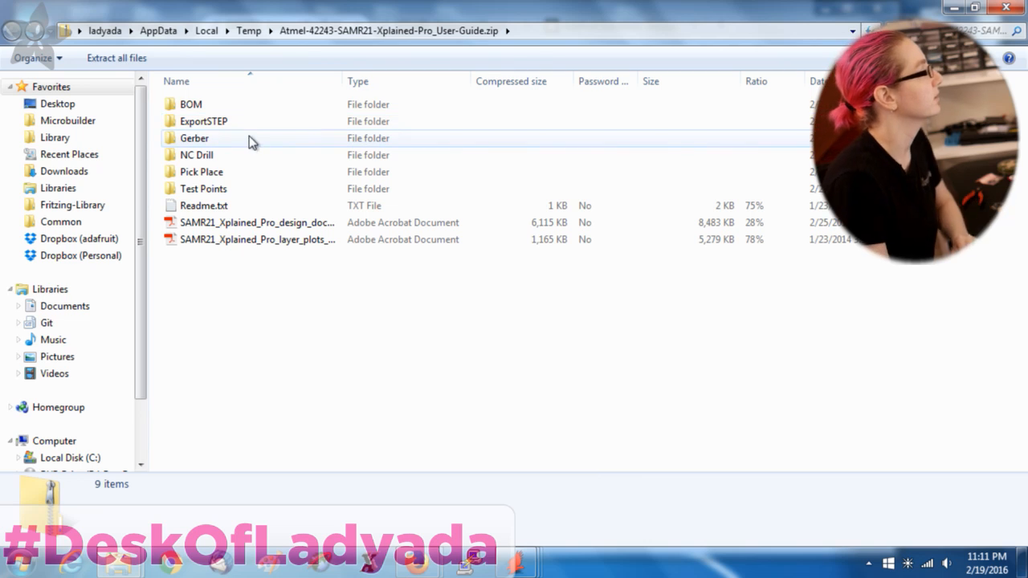
Check the text file in the archive's Pick Place folder, close it and return to the archive's top level
double_click(240, 175)
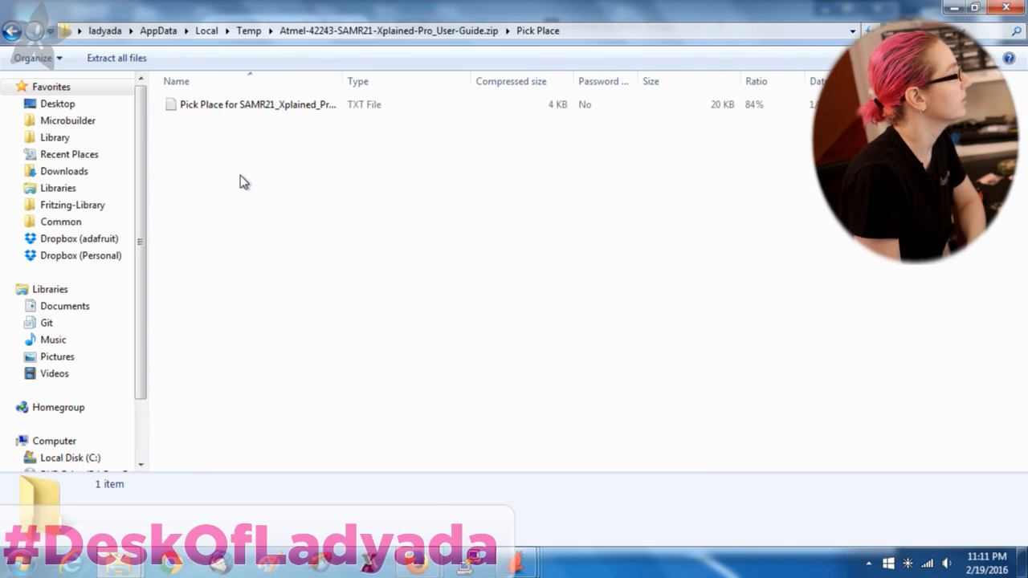
double_click(262, 106)
left_click(580, 12)
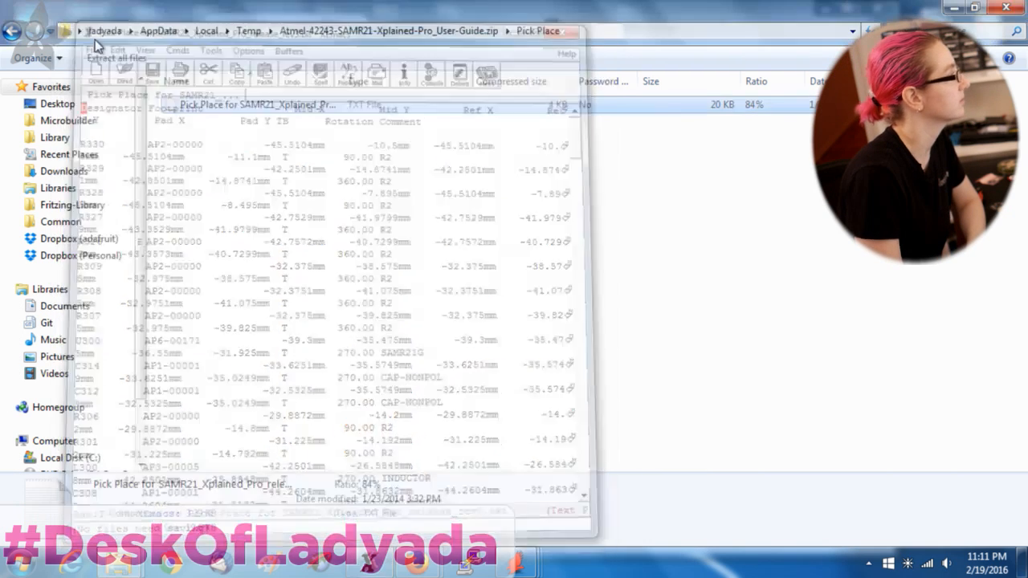
left_click(11, 31)
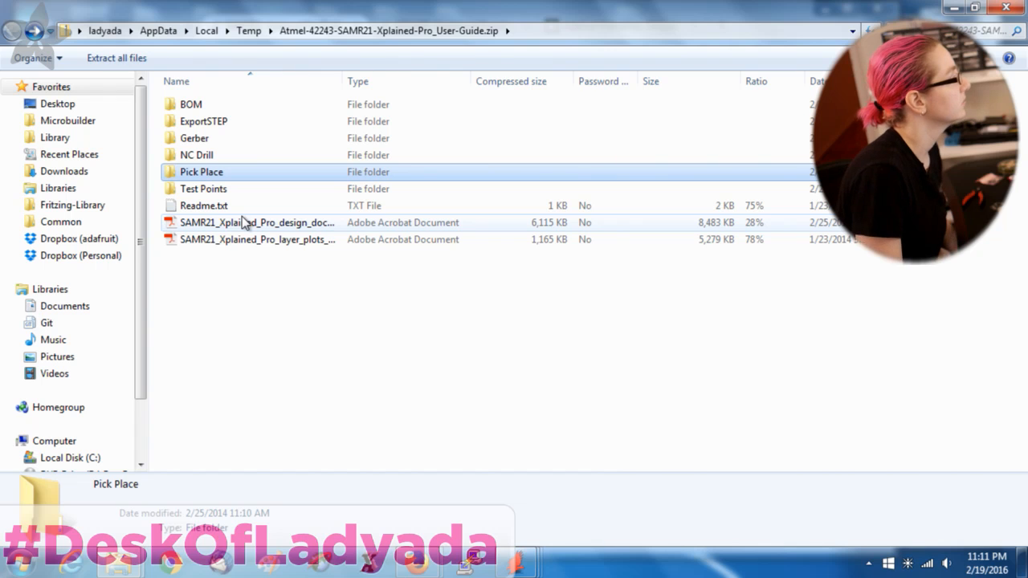
Open the SAMR21 Xplained Pro design documentation PDF from the archive and view the SAMR21G18A schematic on page 2 at 50% zoom
double_click(249, 224)
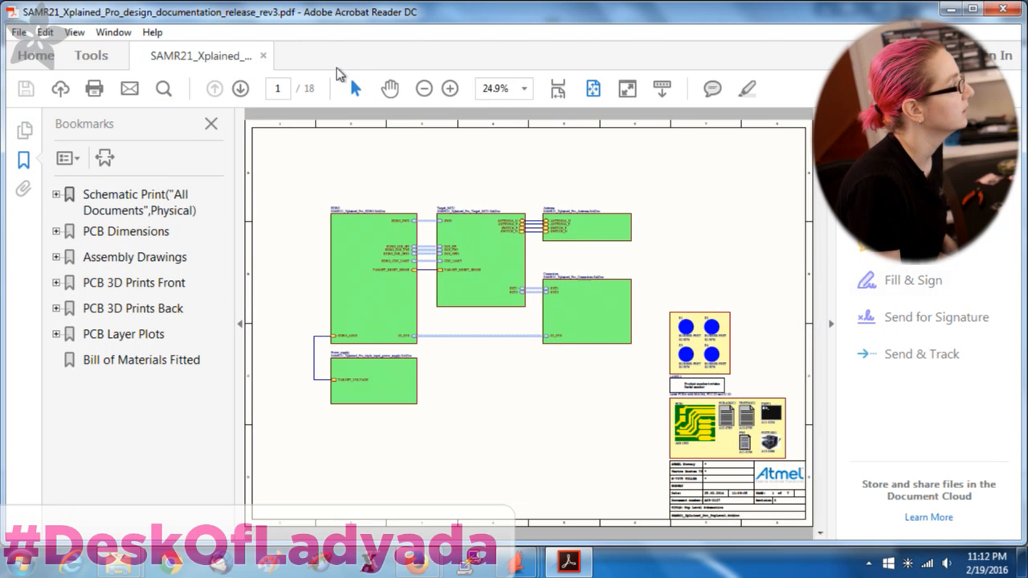
left_click(450, 88)
left_click_drag(502, 536, 753, 535)
scroll(546, 290, "down", 5)
scroll(676, 429, "down", 2)
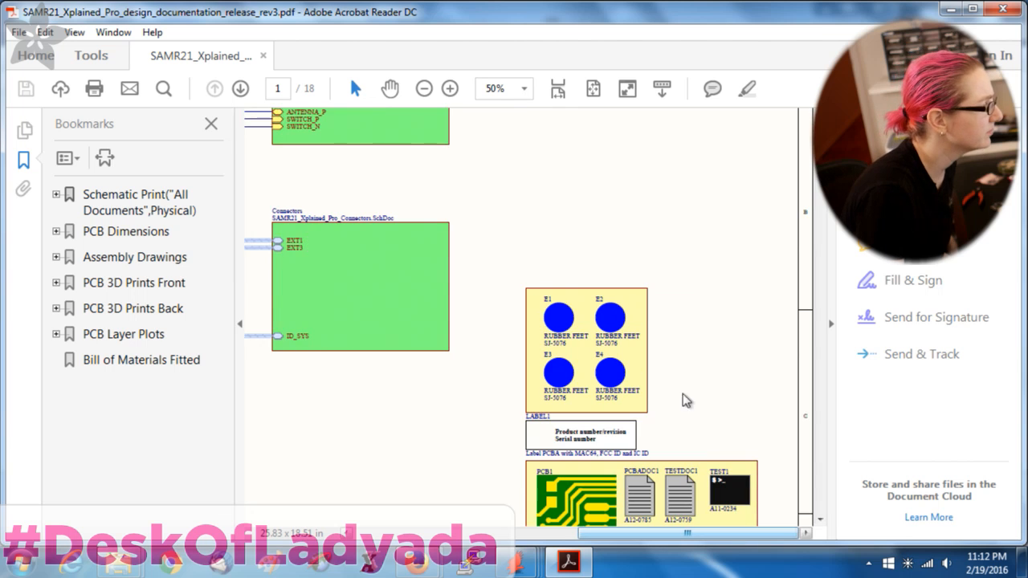
scroll(667, 389, "down", 3)
scroll(666, 391, "down", 2)
scroll(667, 394, "up", 2)
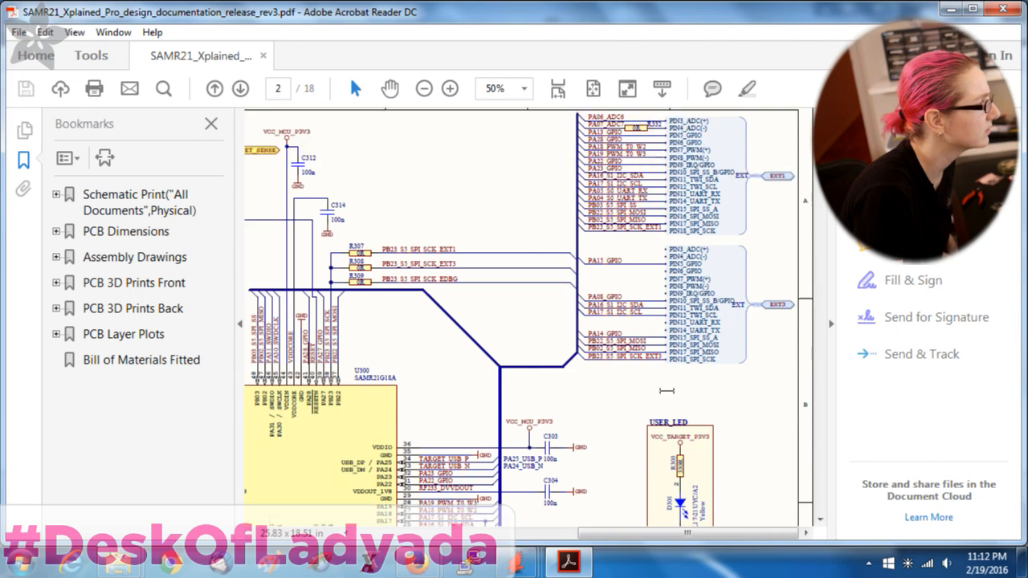
Hide the bookmarks and tools panes to widen the page view and look over the top-level schematic on page 1
left_click(210, 127)
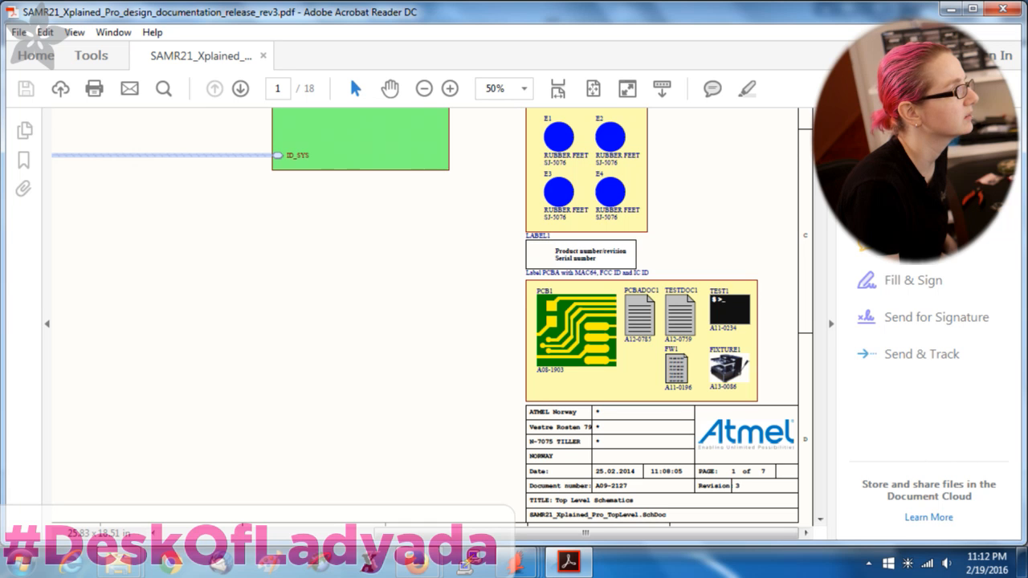
left_click(834, 233)
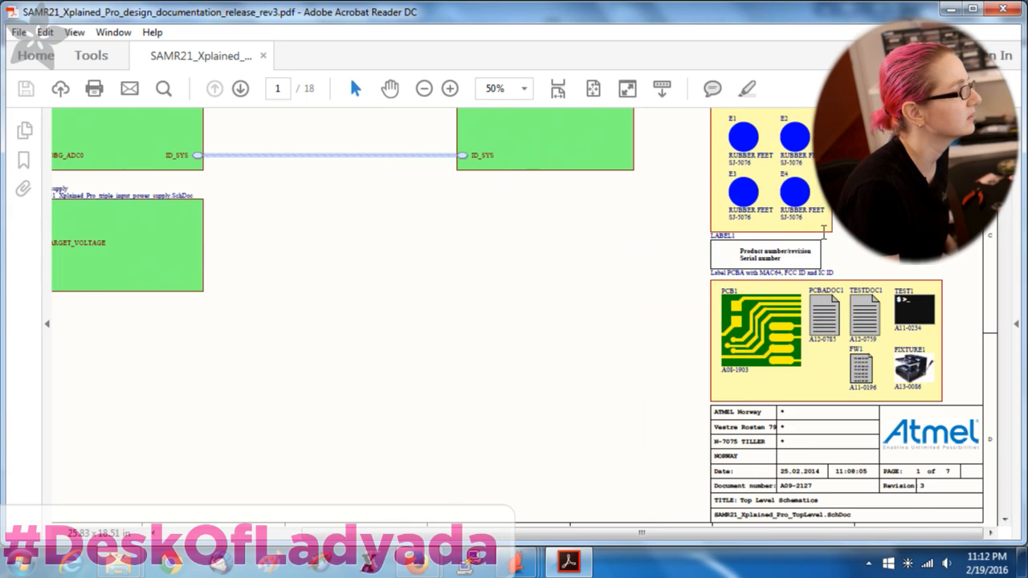
scroll(729, 302, "up", 4)
left_click_drag(640, 532, 498, 532)
scroll(496, 337, "up", 3)
scroll(621, 270, "down", 10)
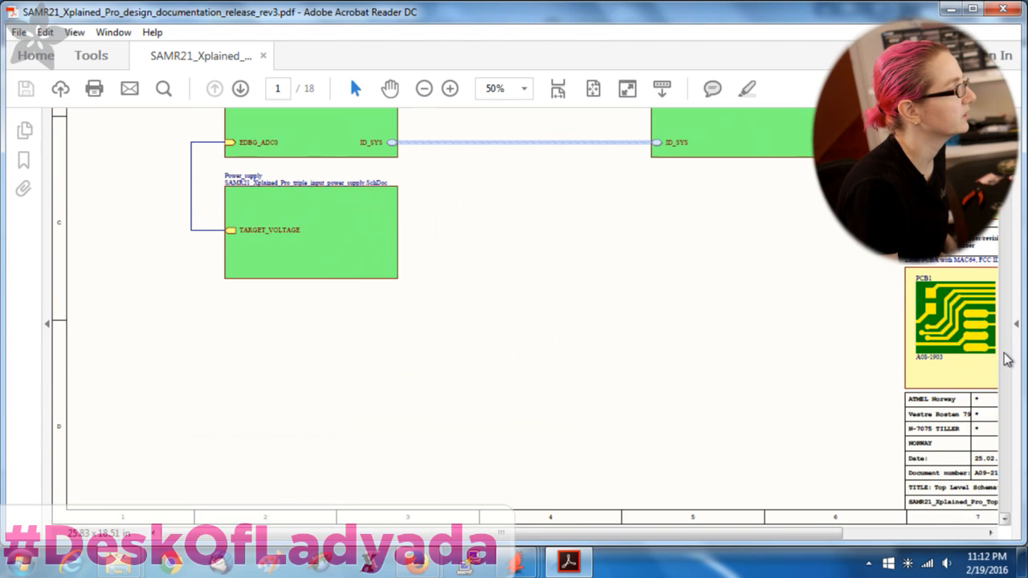
Examine the SAMR21G18A schematic on page 2, including its power filtering, USB, antenna, debug and reset connections
scroll(621, 271, "down", 3)
scroll(621, 271, "down", 1)
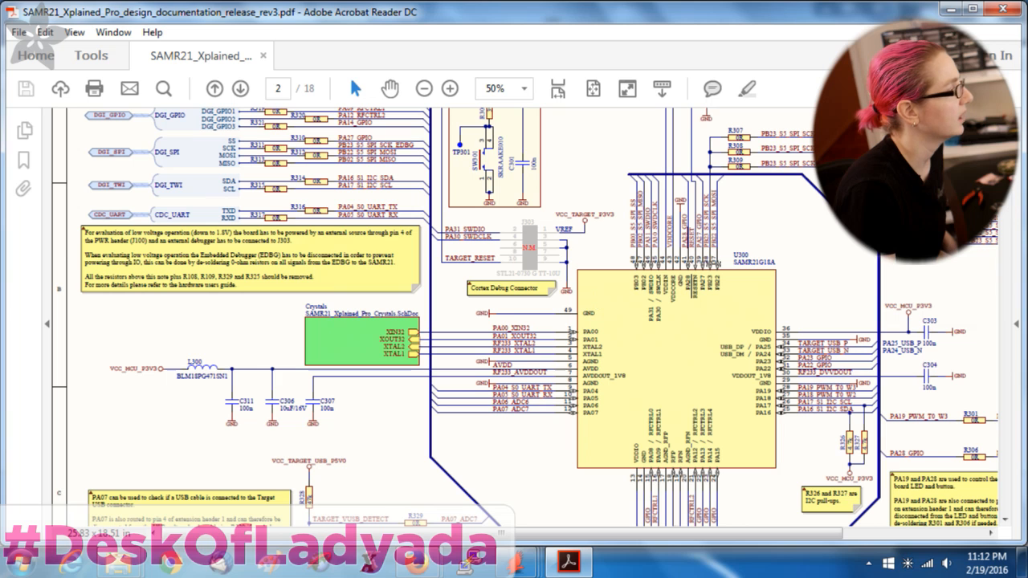
scroll(784, 265, "down", 2)
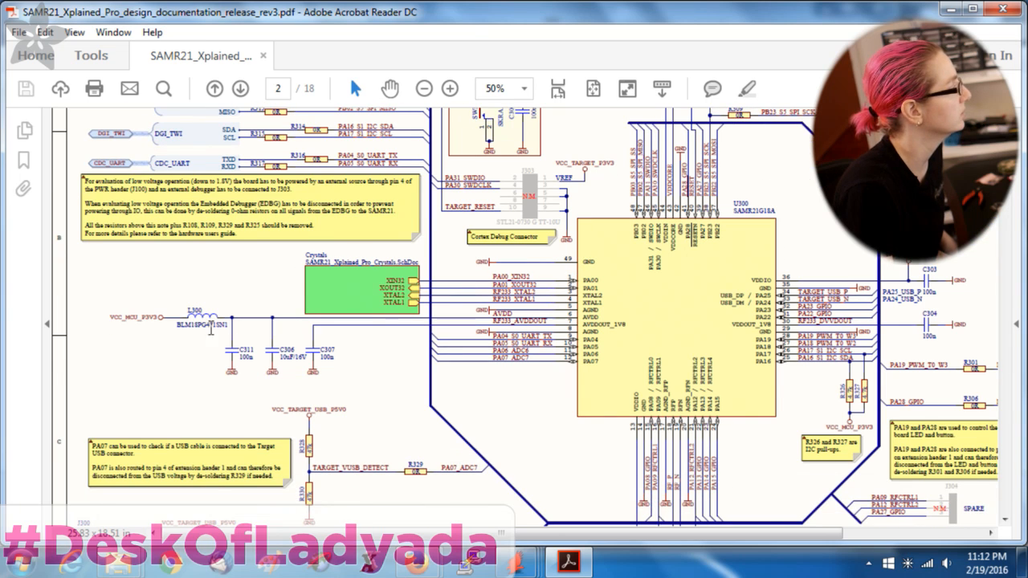
scroll(657, 285, "down", 4)
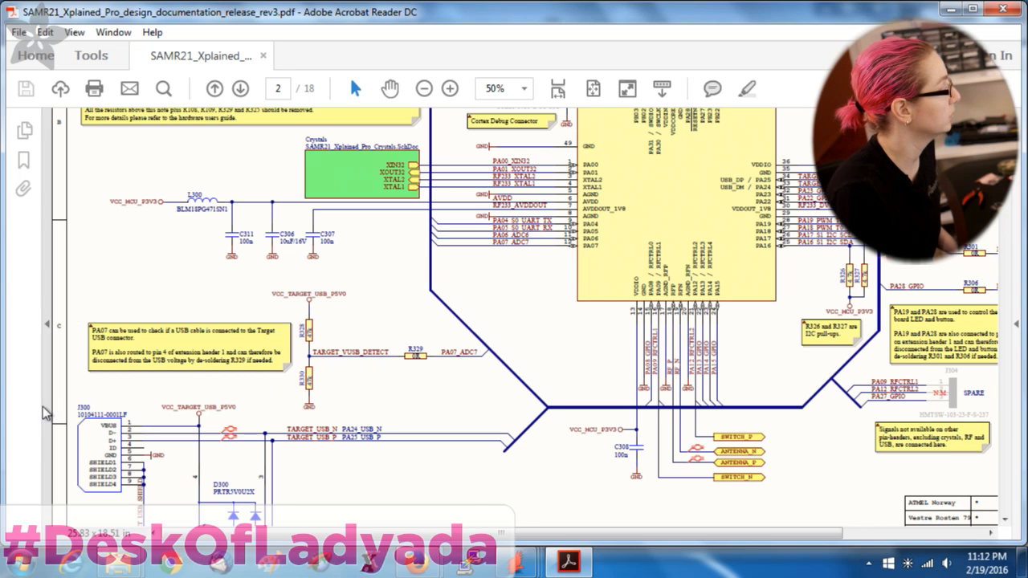
scroll(296, 423, "down", 3)
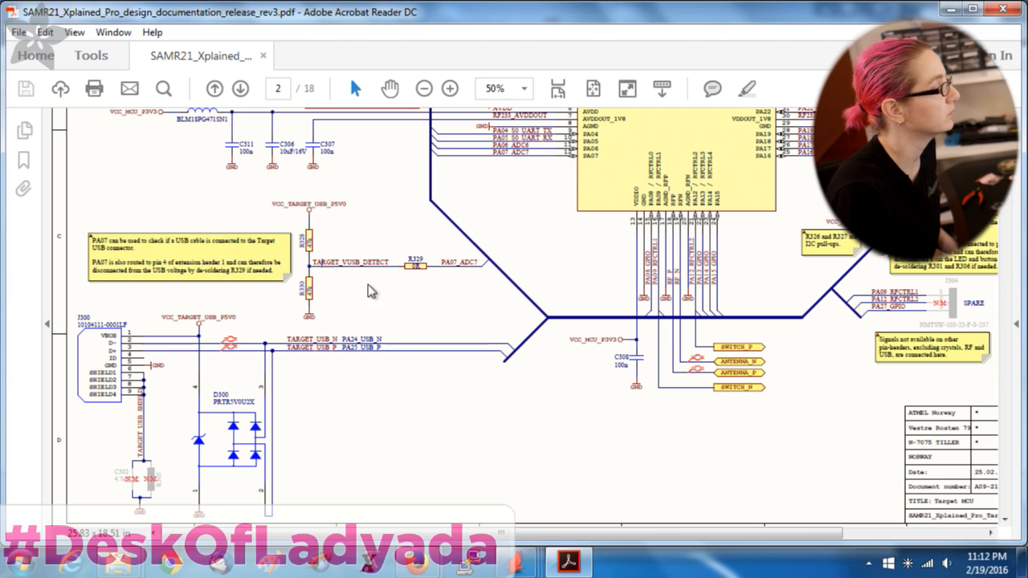
scroll(986, 359, "up", 1)
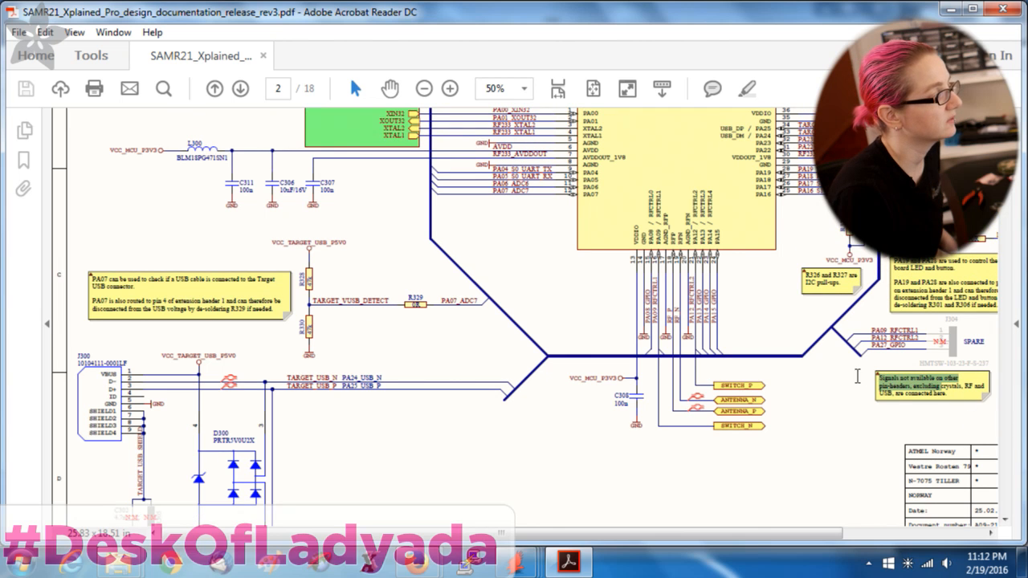
scroll(907, 361, "up", 4)
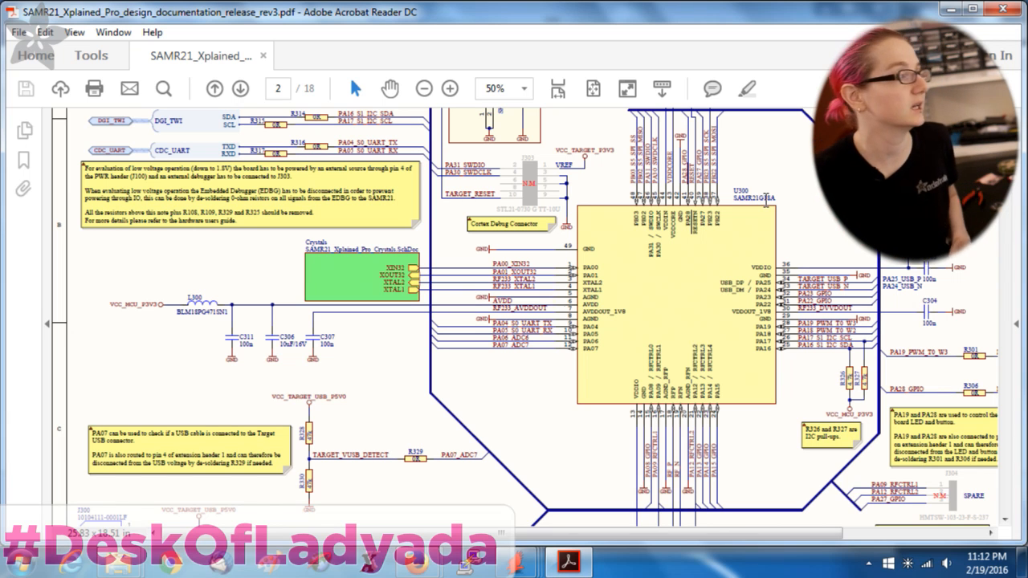
scroll(418, 229, "up", 3)
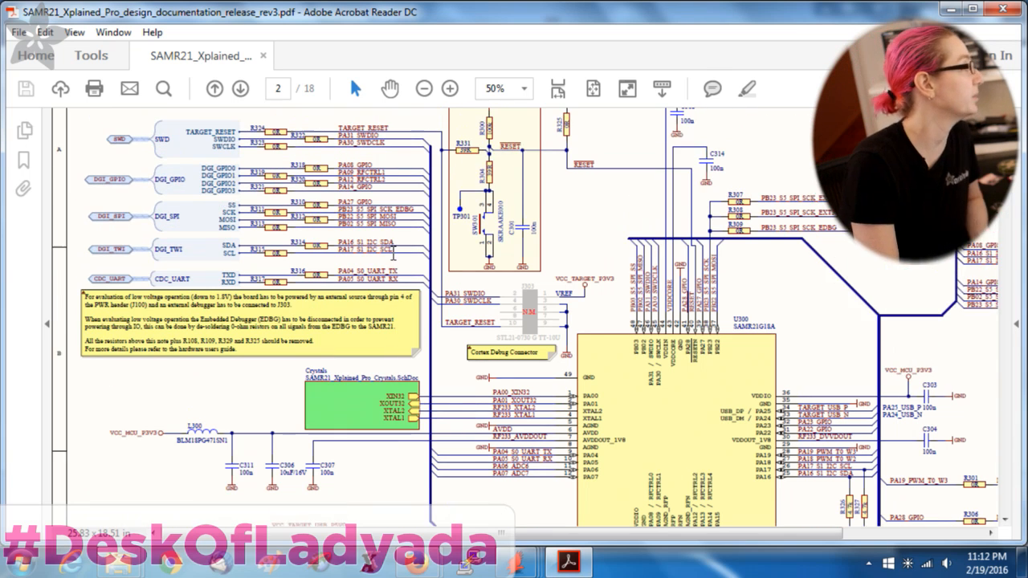
scroll(393, 254, "up", 1)
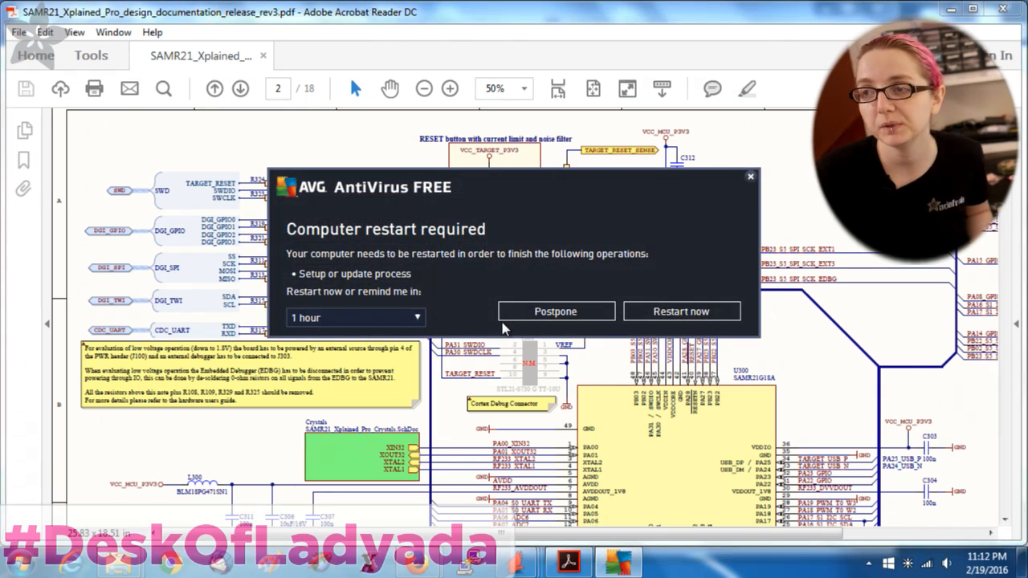
Choose another reminder delay for the AVG AntiVirus restart request and postpone the restart
left_click(388, 317)
left_click(358, 411)
left_click(601, 311)
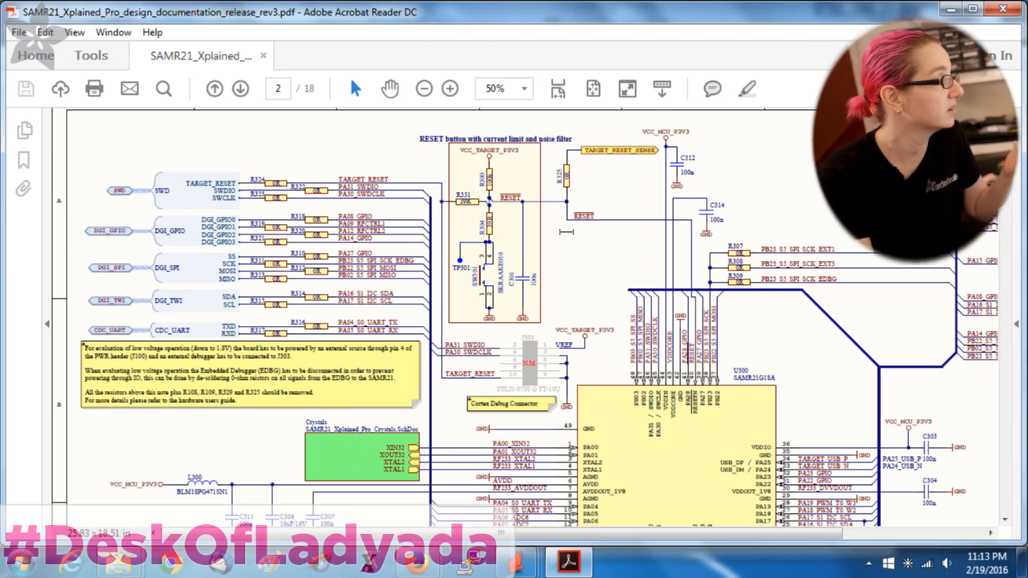
Review the microcontroller's pin nets and antenna lines on page 2 and compare them with the top-level block diagram on page 1
scroll(778, 317, "down", 2)
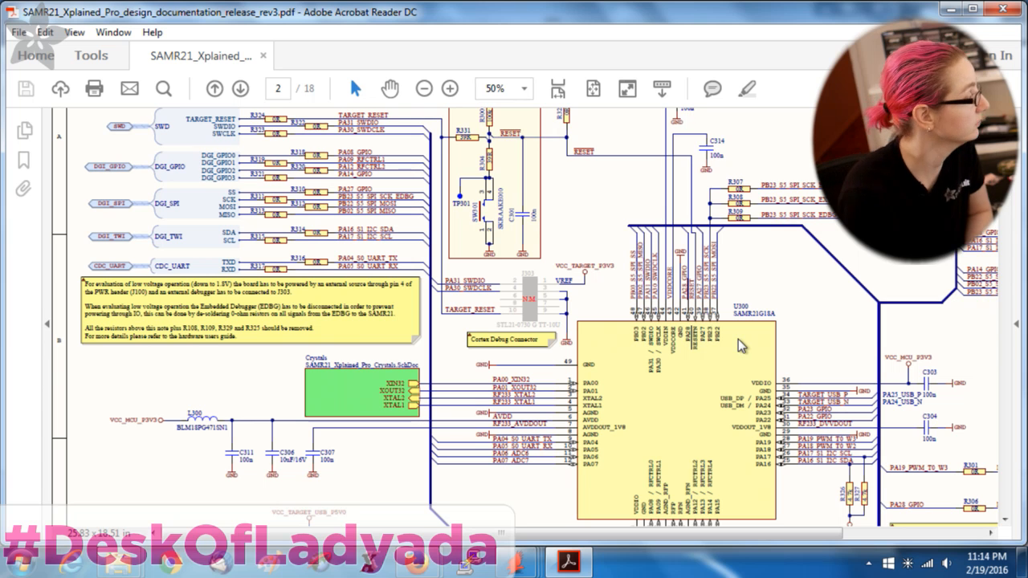
scroll(738, 339, "down", 2)
scroll(645, 272, "down", 2)
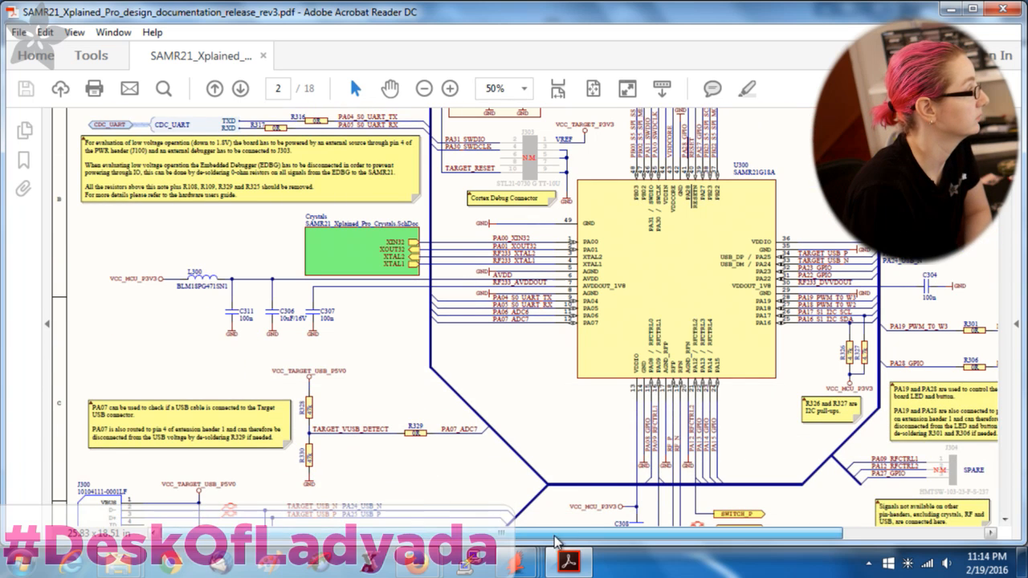
left_click_drag(554, 534, 713, 520)
scroll(715, 524, "down", 2)
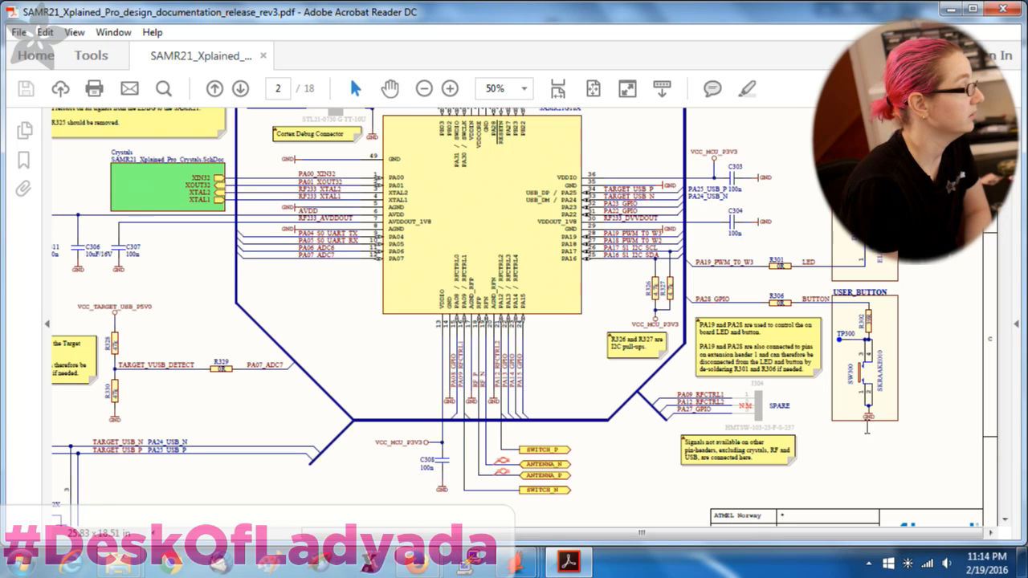
scroll(875, 435, "up", 1)
scroll(876, 436, "up", 10)
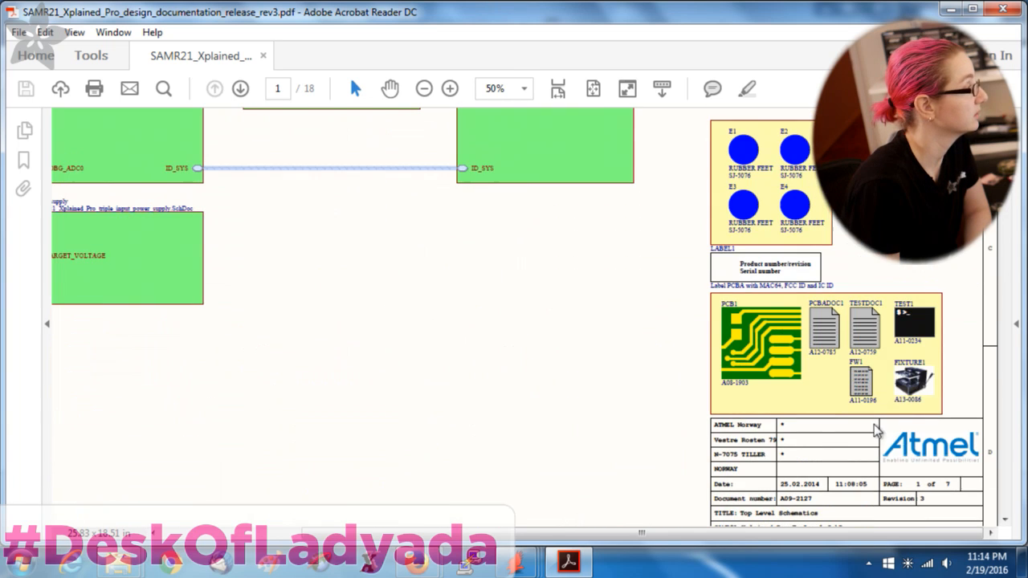
left_click_drag(743, 532, 602, 533)
scroll(667, 389, "up", 5)
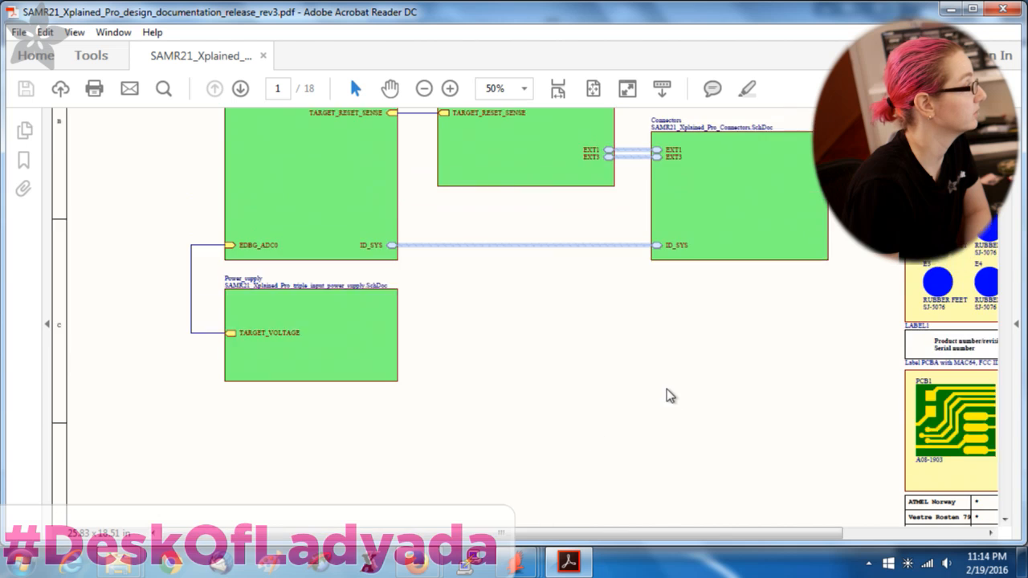
scroll(698, 340, "up", 4)
scroll(697, 340, "down", 15)
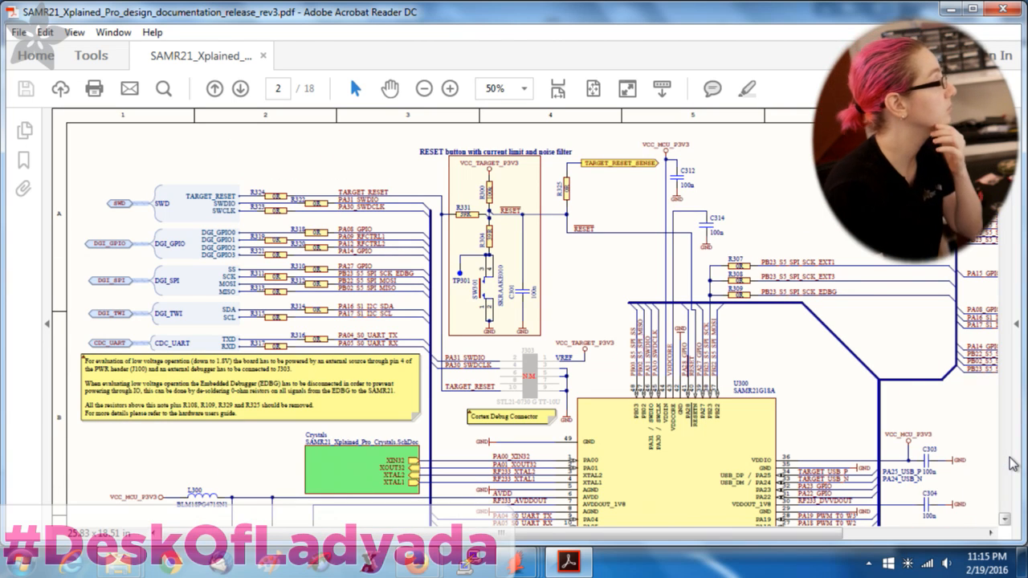
Find the 32 kHz Crystal circuit on page 3 and enlarge the view to 66.7%
scroll(1010, 466, "down", 15)
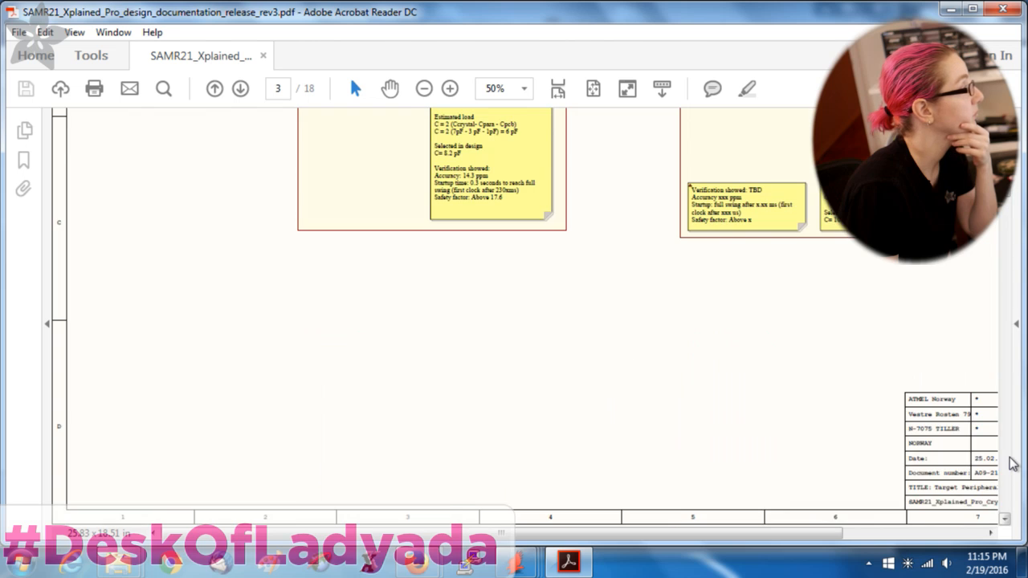
scroll(1004, 470, "up", 2)
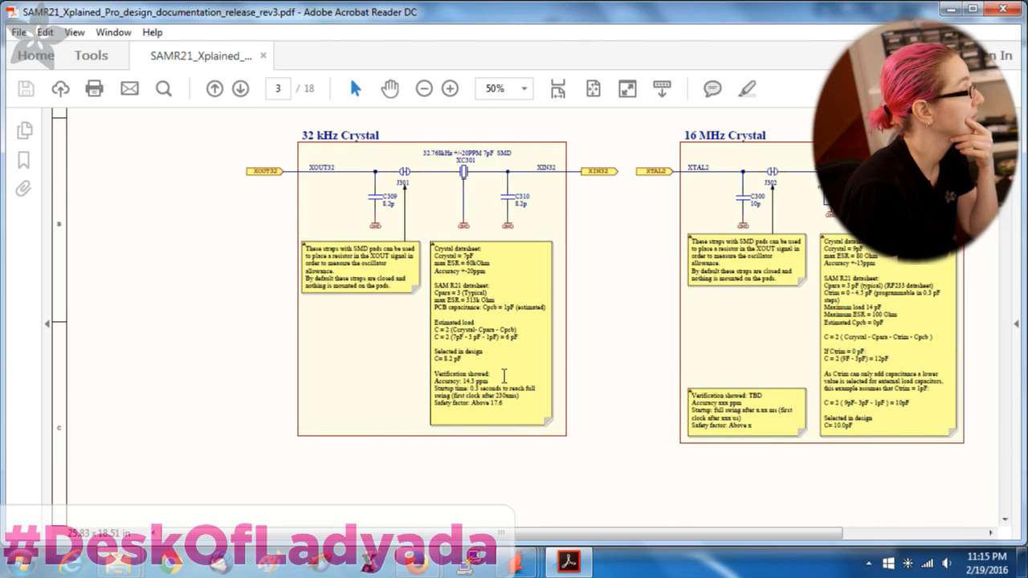
left_click_drag(435, 252, 458, 262)
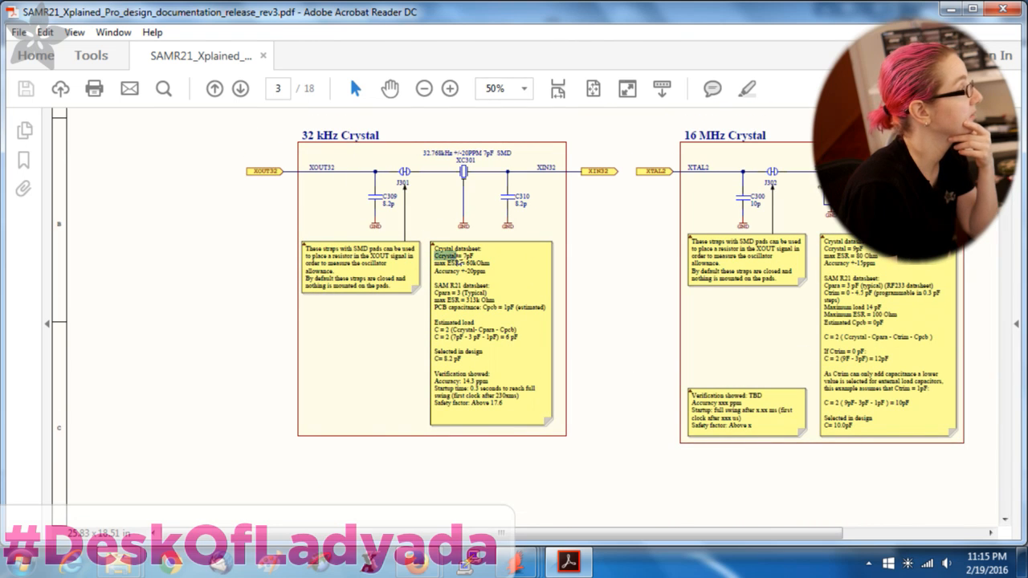
left_click(450, 88)
scroll(681, 324, "down", 1)
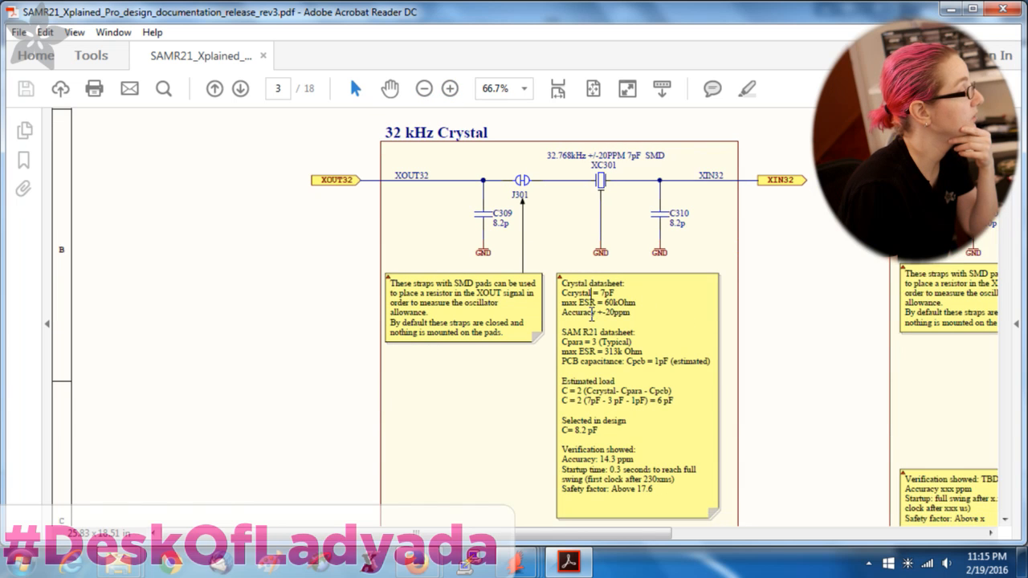
Read the 32 kHz crystal's load-capacitance calculation note and check the values of capacitors C309 and C310
left_click_drag(562, 312, 646, 336)
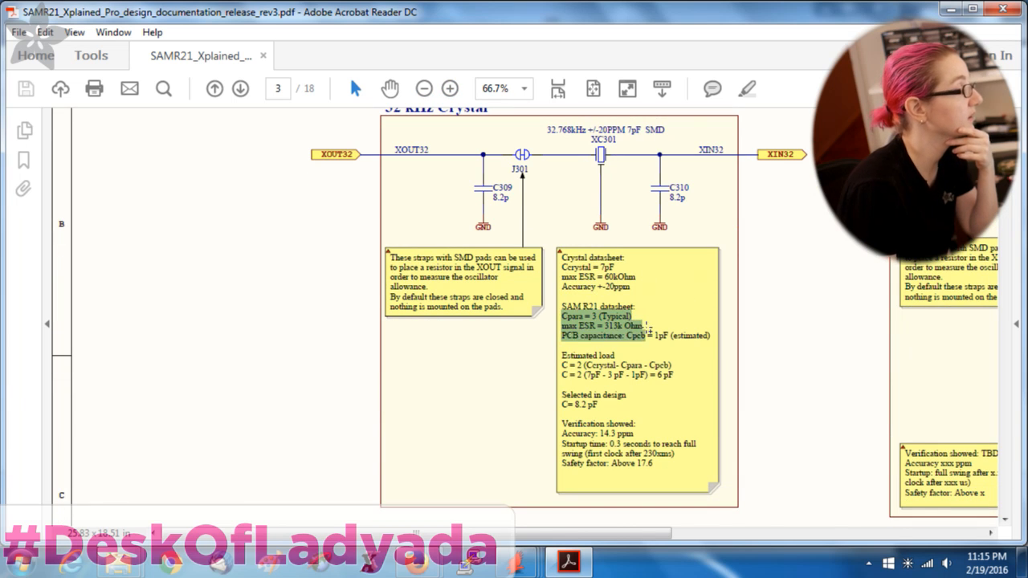
left_click(673, 338)
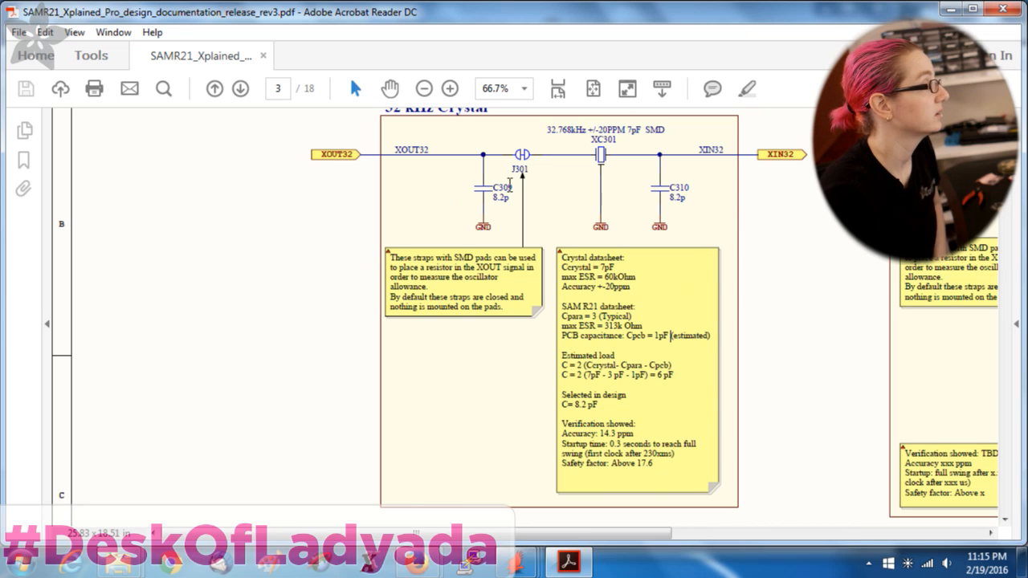
left_click_drag(669, 190, 683, 204)
left_click(685, 200)
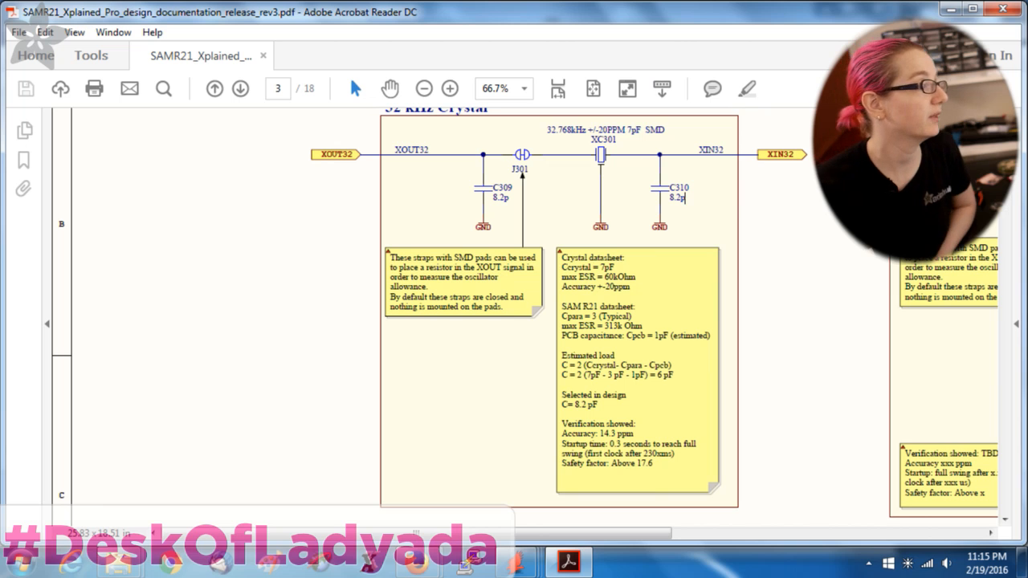
left_click_drag(600, 267, 668, 363)
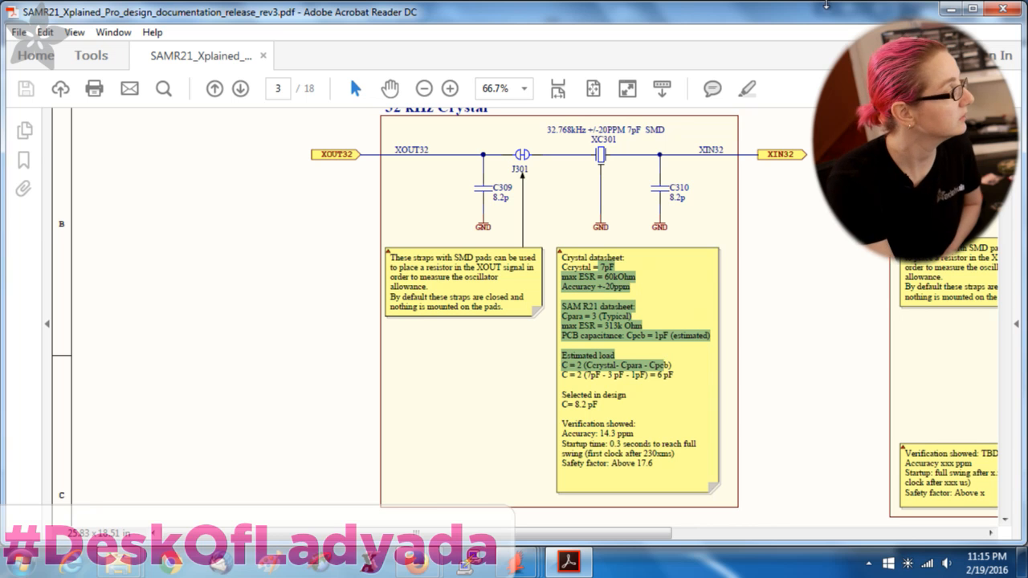
left_click_drag(662, 533, 711, 534)
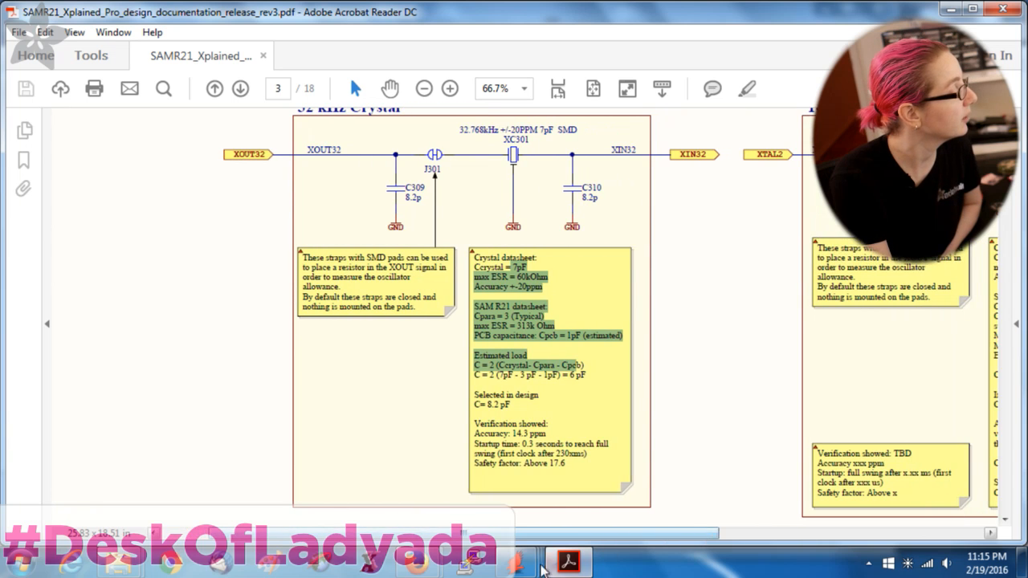
Switch to the EAGLE board layout and move the ATSAMR21G18 chip from outside the outline to just below the star logo
left_click(533, 560)
left_click(606, 486)
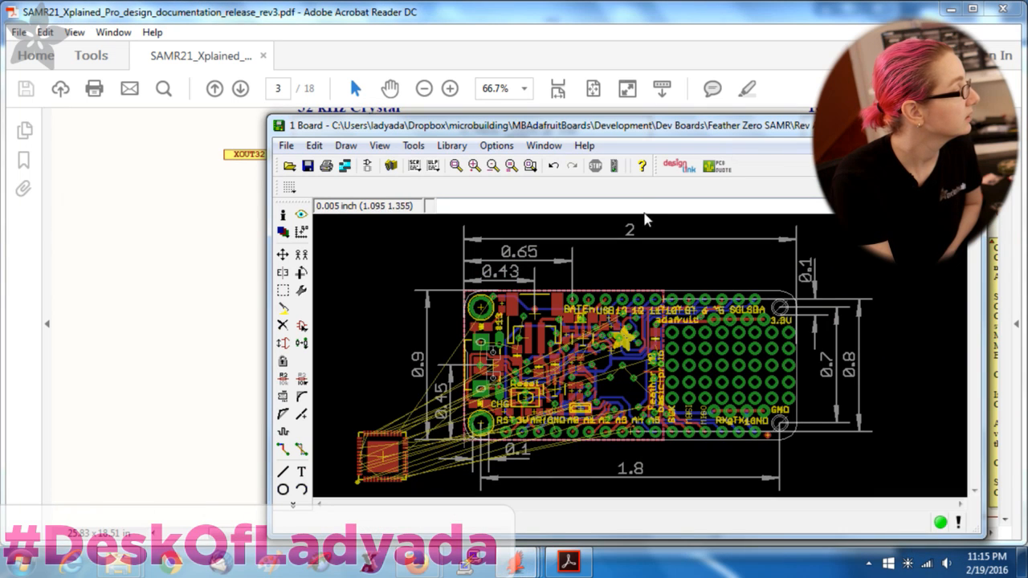
scroll(519, 418, "up", 2)
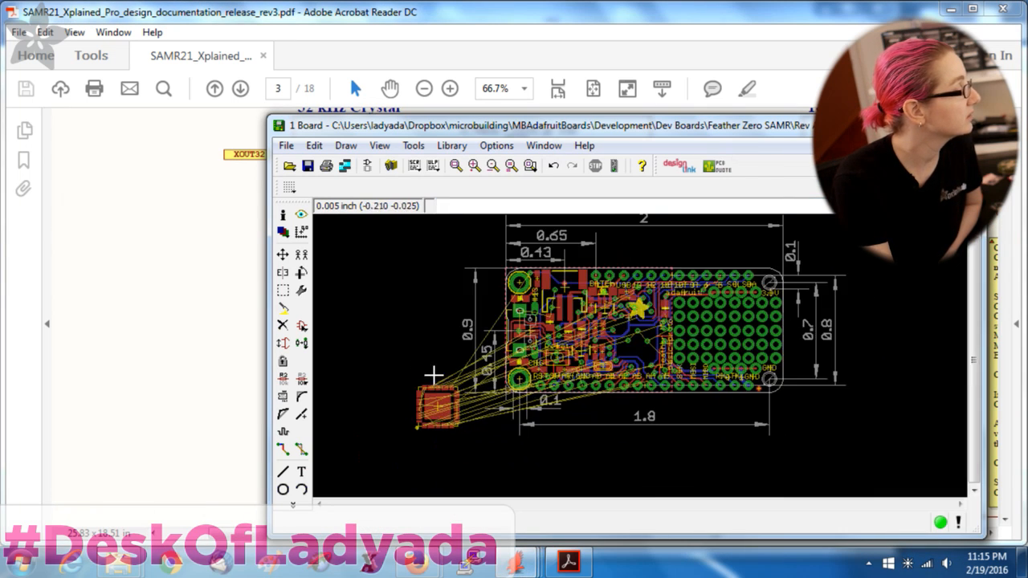
left_click(283, 255)
left_click(438, 406)
scroll(637, 384, "up", 1)
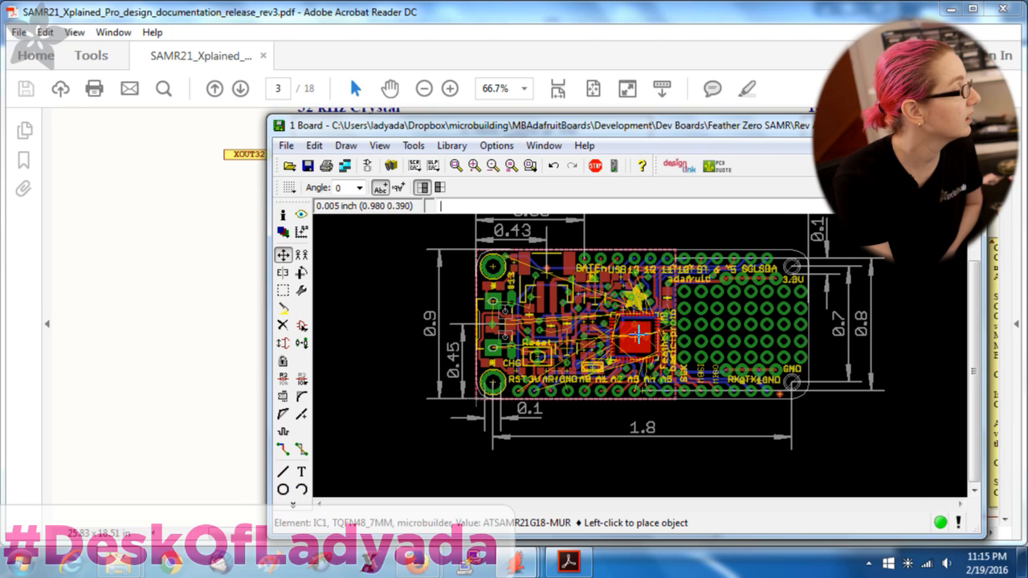
left_click(638, 330)
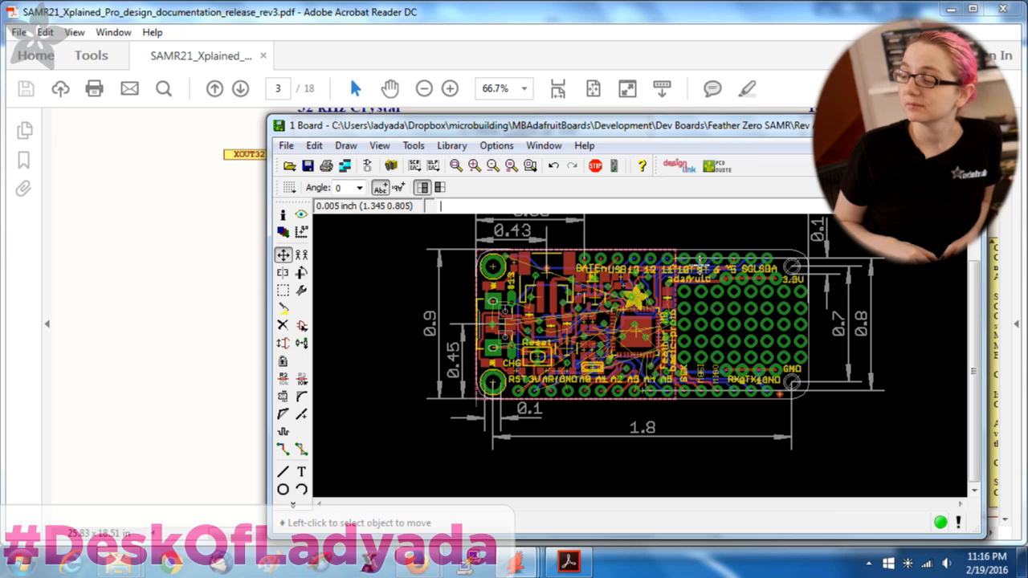
Return to the reference PDF and examine the 16 MHz Crystal circuit and its load-capacitance notes on page 3
left_click(791, 29)
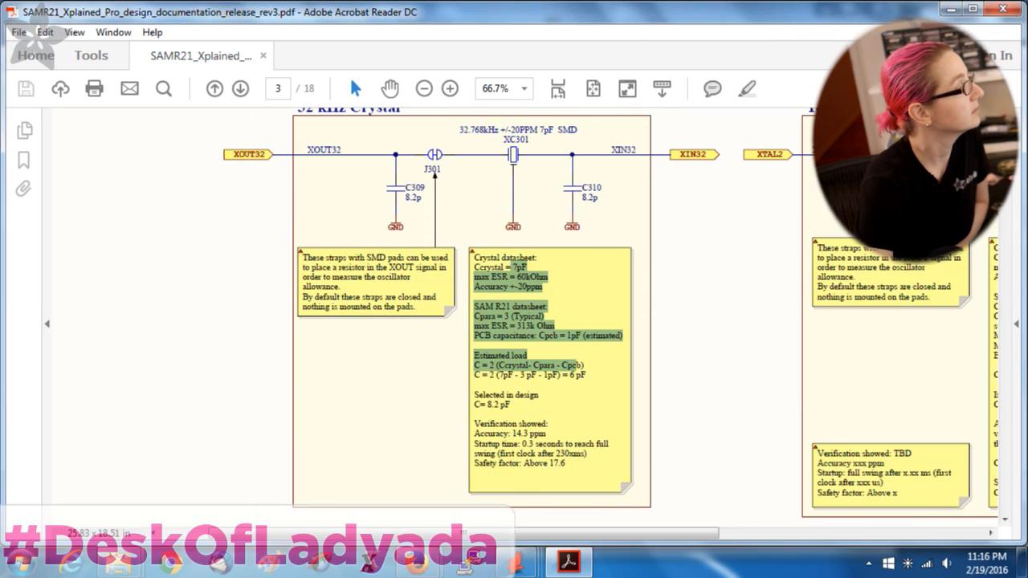
scroll(838, 248, "down", 2)
scroll(841, 249, "up", 3)
left_click_drag(561, 531, 726, 530)
scroll(755, 371, "down", 1)
scroll(755, 371, "up", 1)
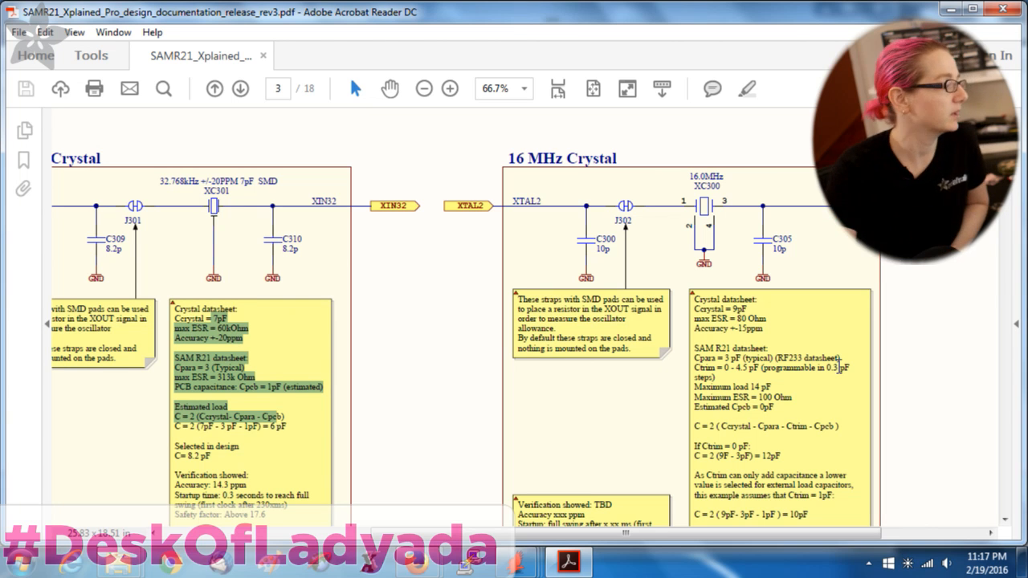
Switch to the Firefox window and search the Adafruit store for "programming python"
mouse_move(416, 562)
left_click(329, 502)
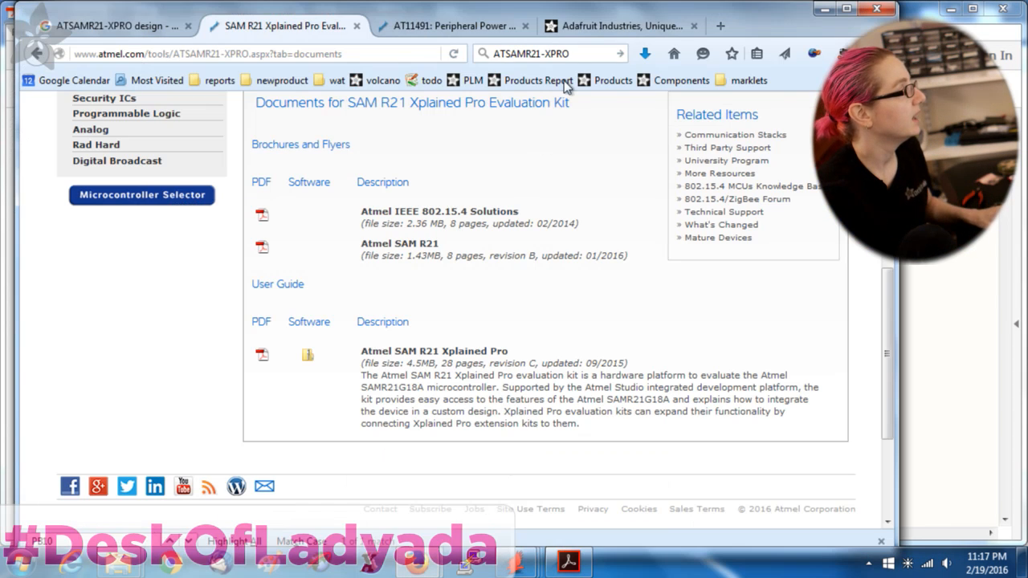
left_click(595, 26)
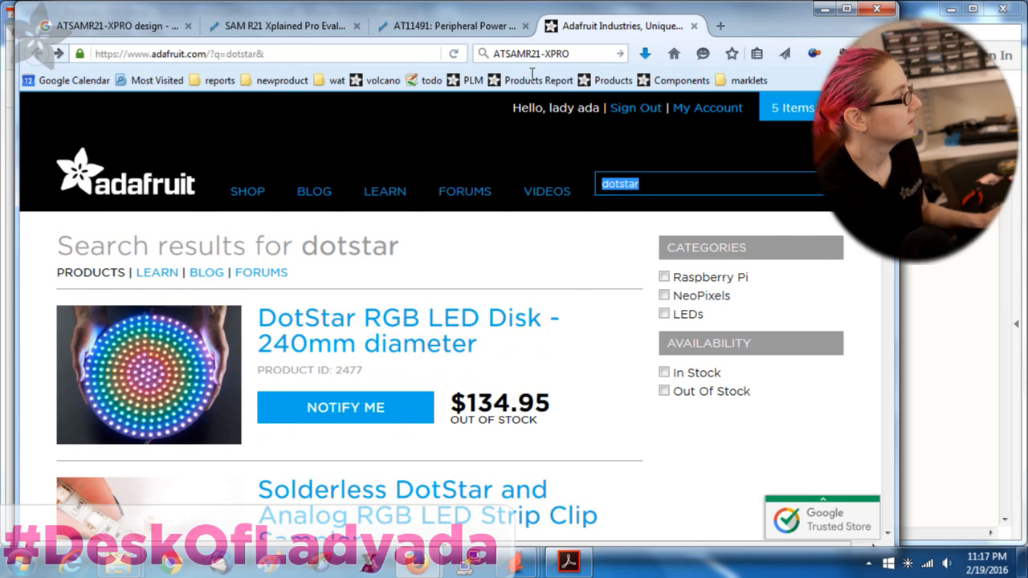
type("programming ")
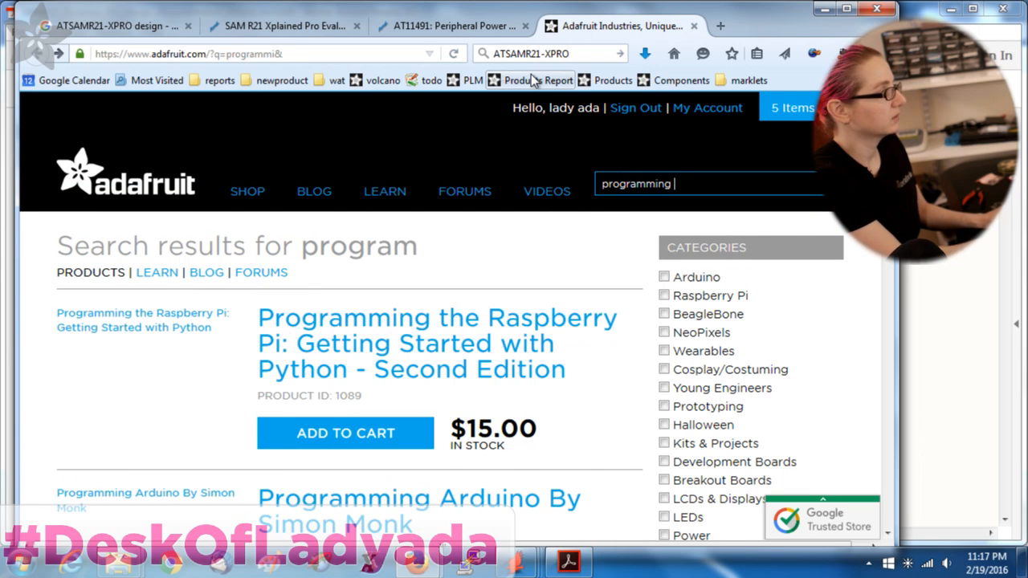
type("python")
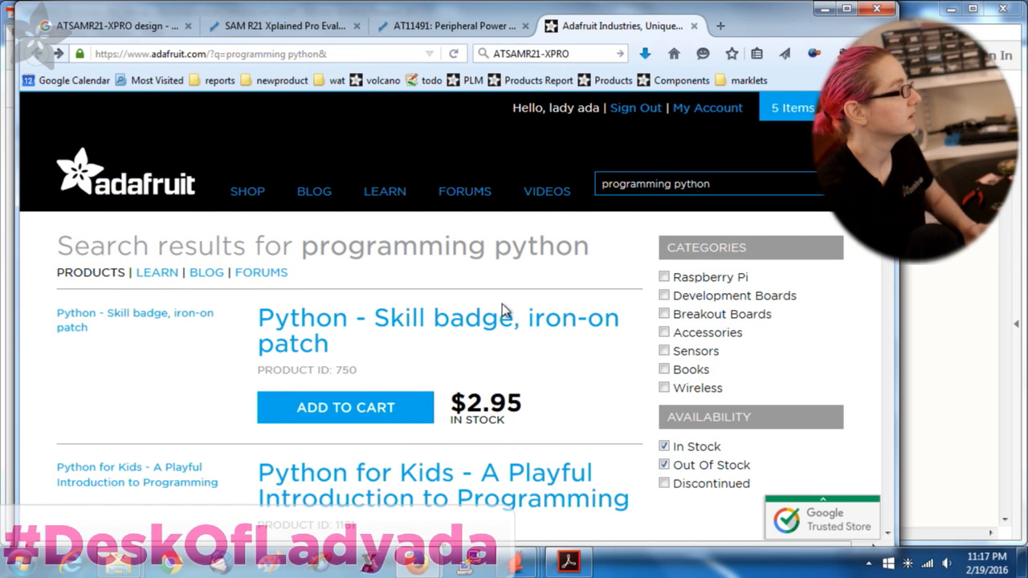
Browse the Adafruit search results for Python programming books and boards, comparing the listed titles, prices and availability
scroll(513, 264, "down", 5)
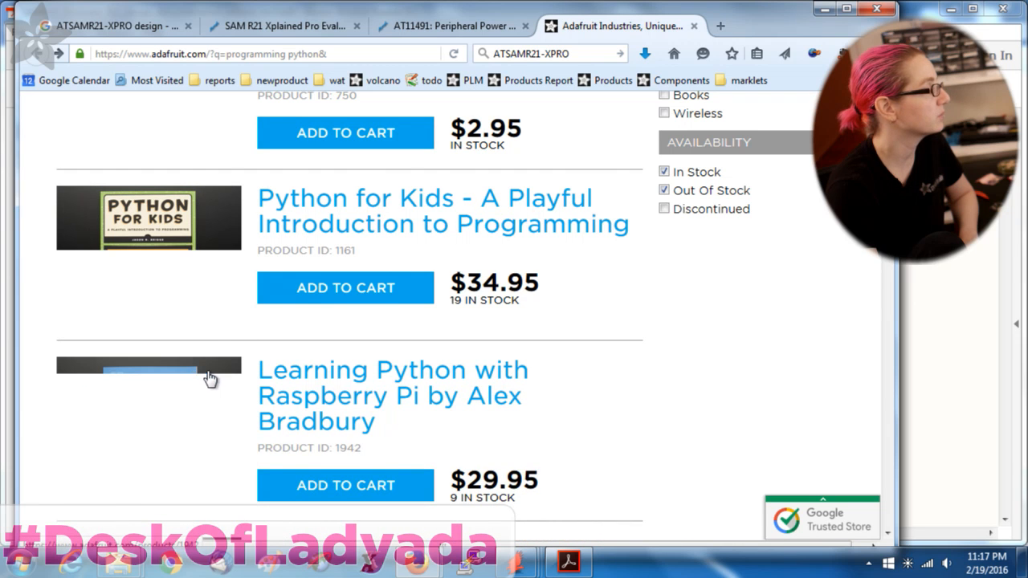
scroll(577, 376, "down", 3)
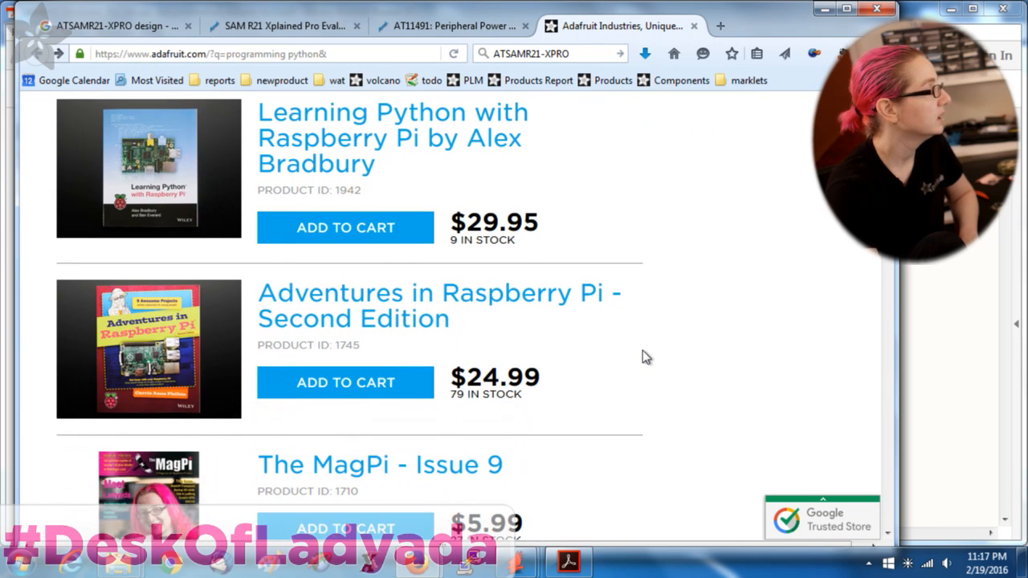
scroll(643, 350, "down", 4)
right_click(641, 364)
left_click(682, 273)
scroll(703, 297, "down", 2)
scroll(704, 298, "down", 2)
scroll(703, 305, "up", 1)
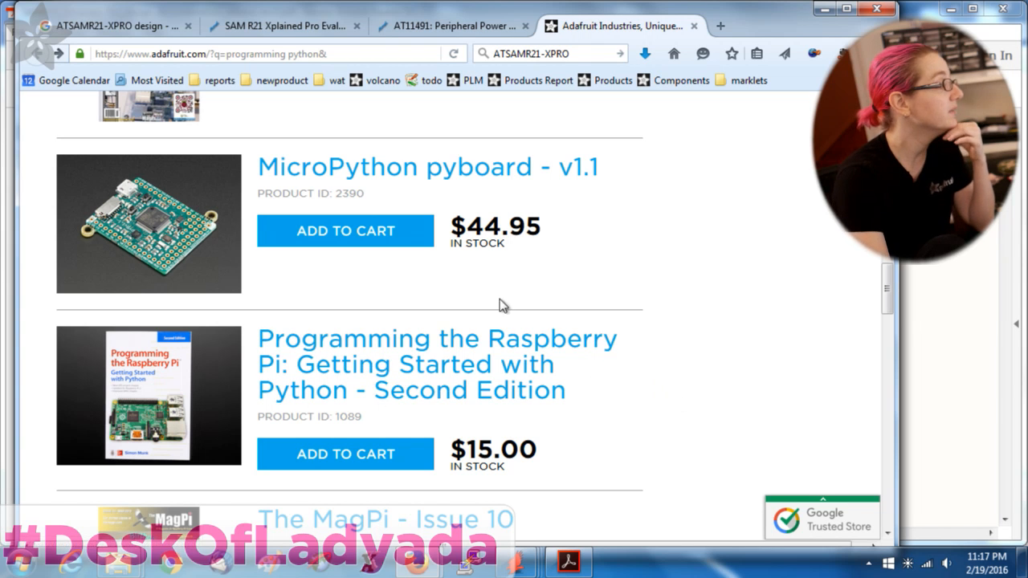
scroll(707, 374, "down", 4)
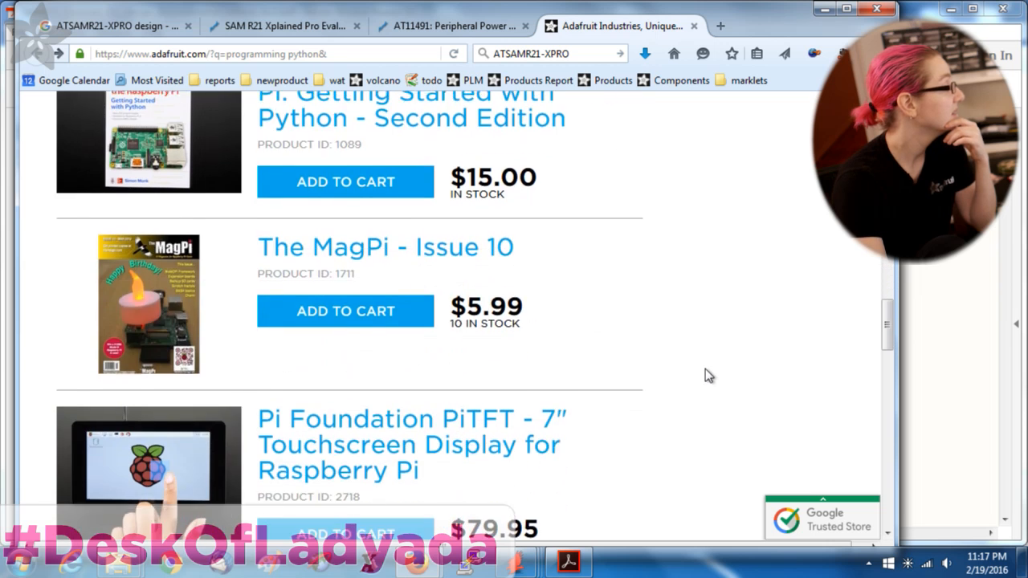
scroll(707, 374, "up", 1)
scroll(705, 369, "up", 2)
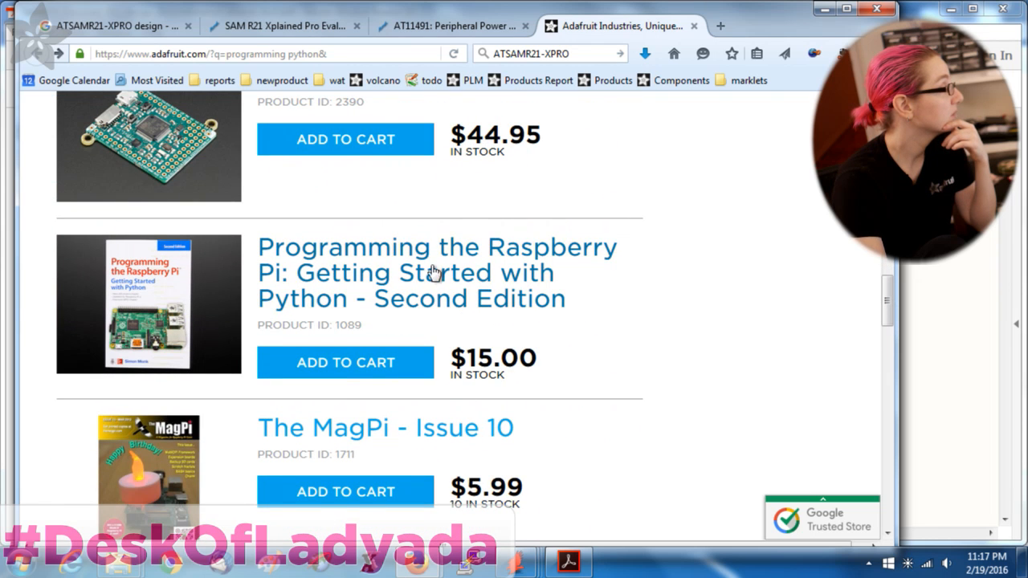
scroll(639, 310, "down", 8)
scroll(640, 316, "up", 5)
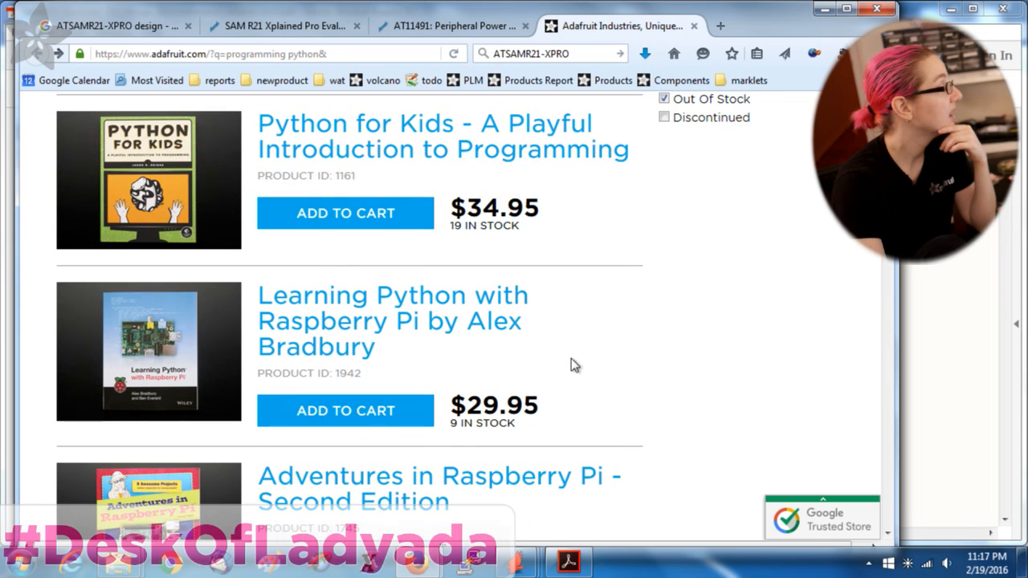
scroll(466, 248, "up", 1)
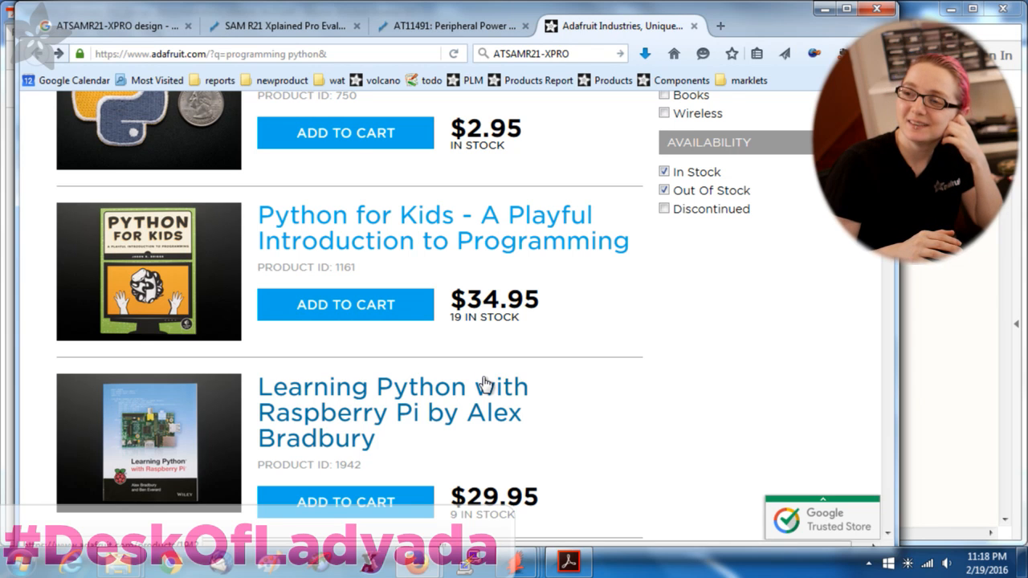
Close the Adafruit store page and return to the start of Atmel's SAM R21 Xplained Pro Evaluation Kit documents page
left_click(695, 27)
left_click(244, 28)
scroll(529, 200, "up", 3)
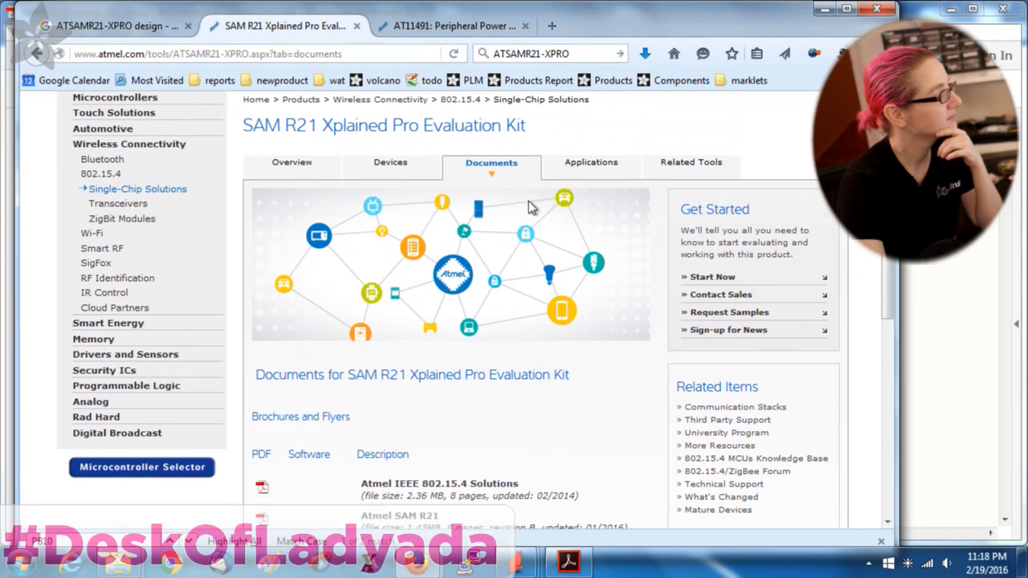